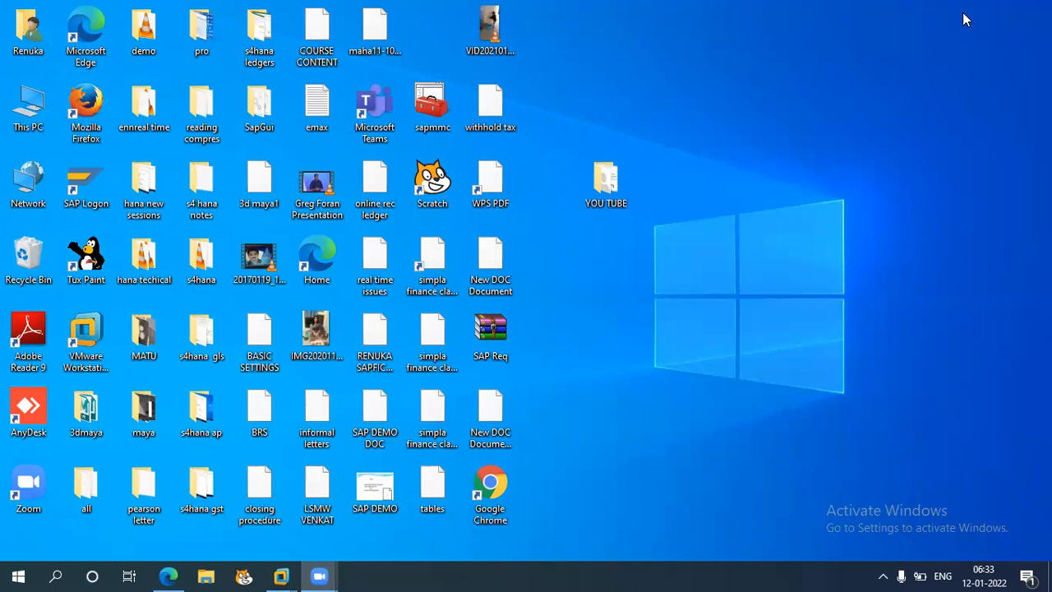
Switch to the ECC 6.0 virtual machine and read the FI consultant job list of G/L accounts in the MM INTEGRATION document.
{"action": "mouse_move", "coordinate": [281, 575]}
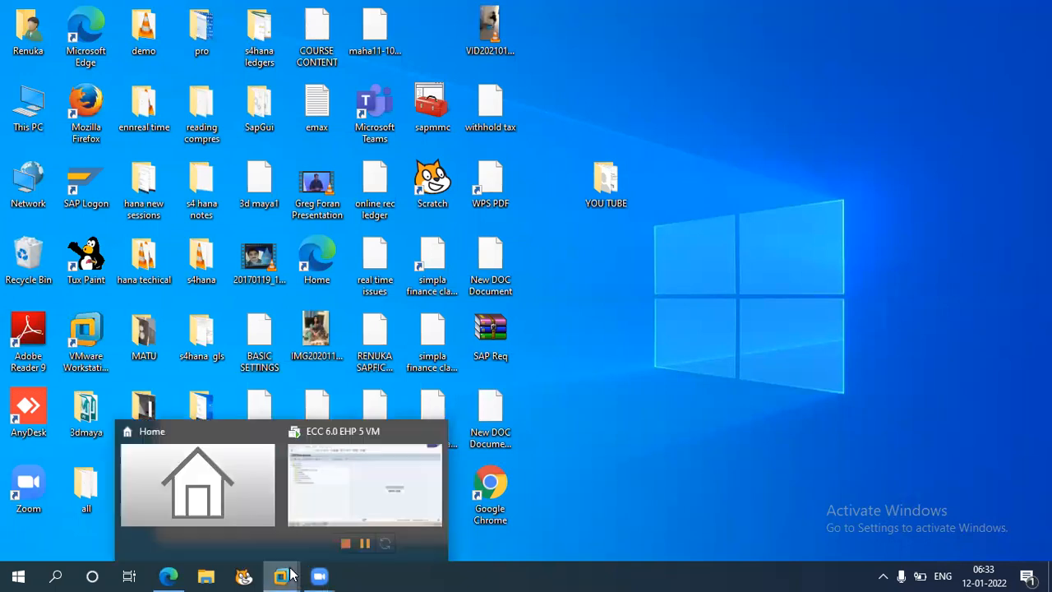
{"action": "left_click", "coordinate": [377, 488]}
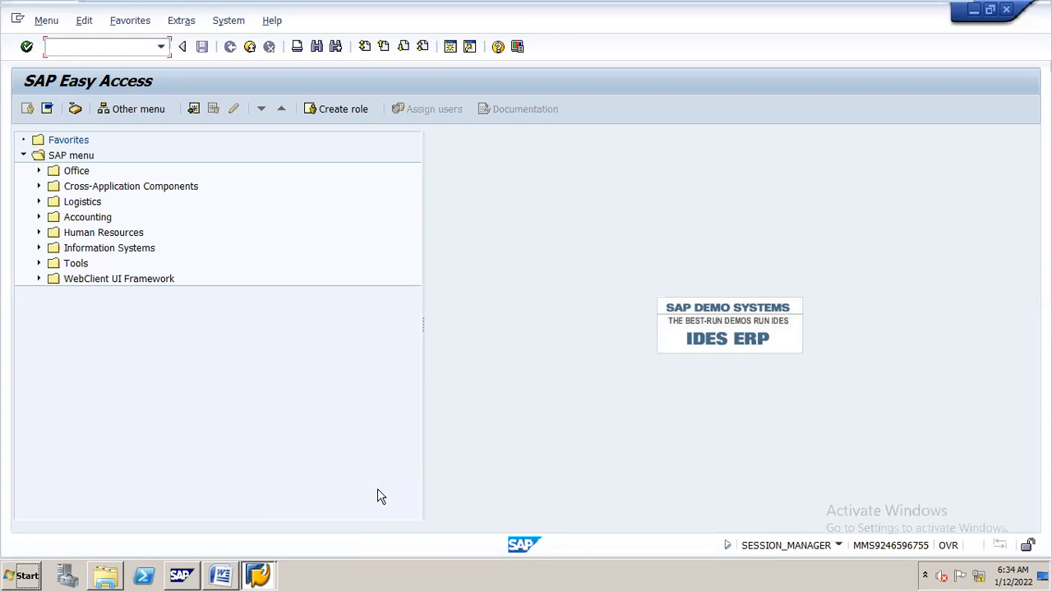
{"action": "left_click", "coordinate": [222, 563]}
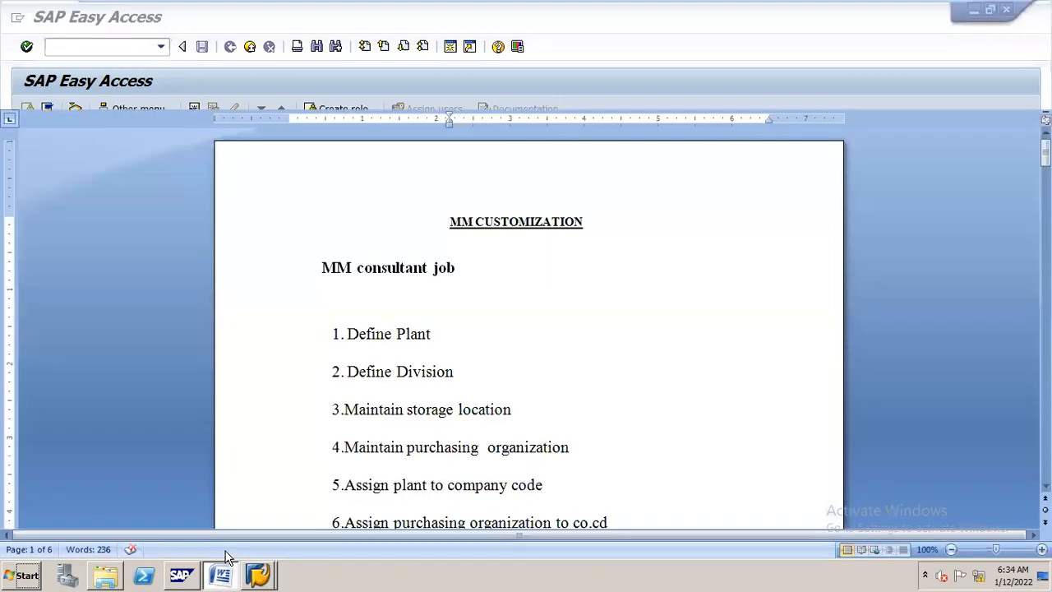
{"action": "left_click_drag", "start_coordinate": [1045, 152], "coordinate": [1045, 238]}
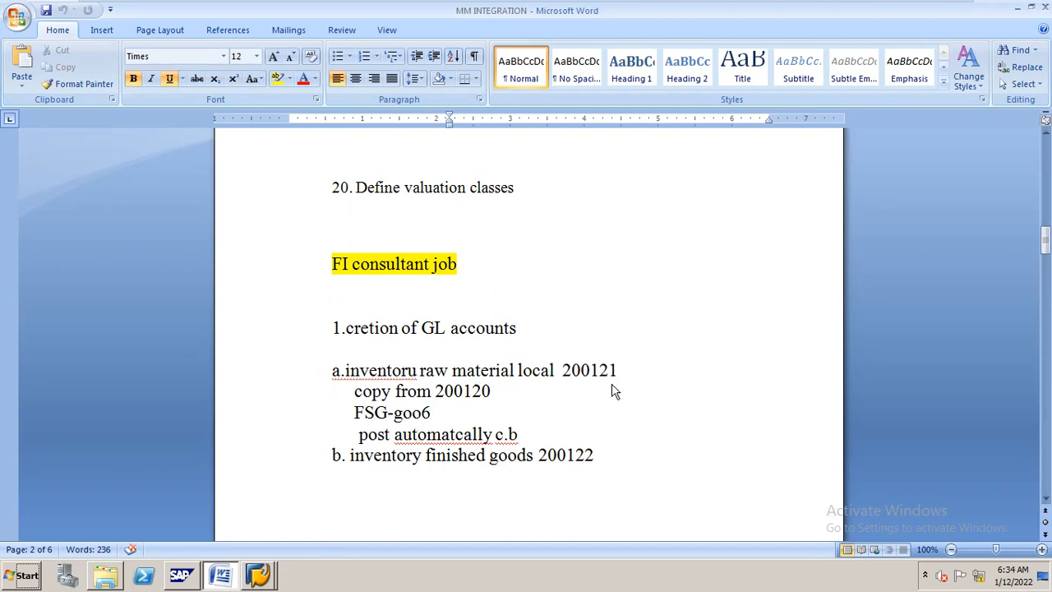
Switch to SAP Easy Access and start transaction FS00 to edit G/L accounts centrally.
{"action": "key", "text": "alt+Tab"}
{"action": "mouse_move", "coordinate": [154, 5]}
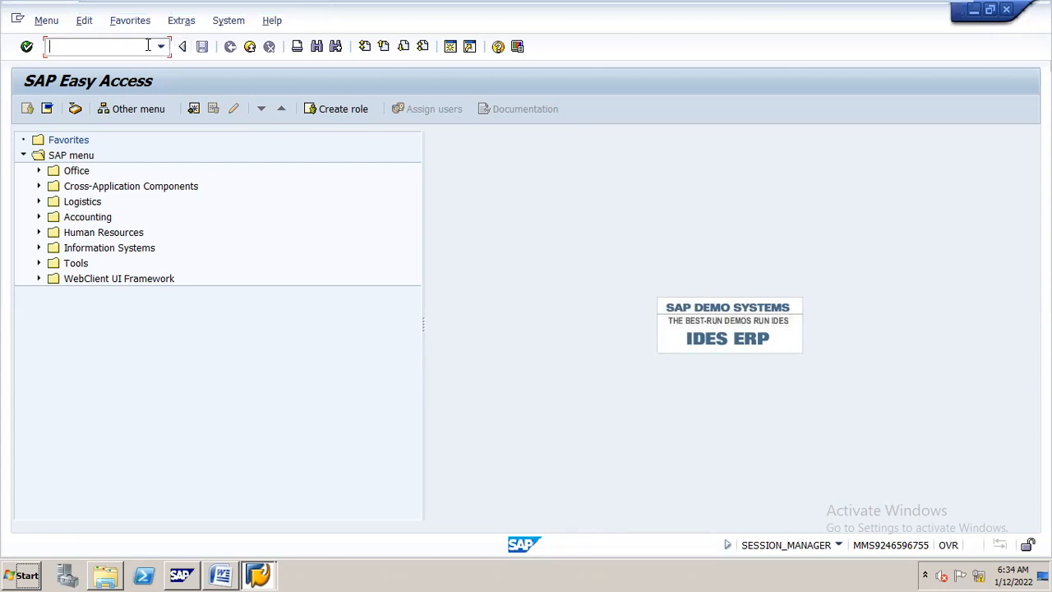
{"action": "type", "text": "/nfs00"}
{"action": "key", "text": "Return"}
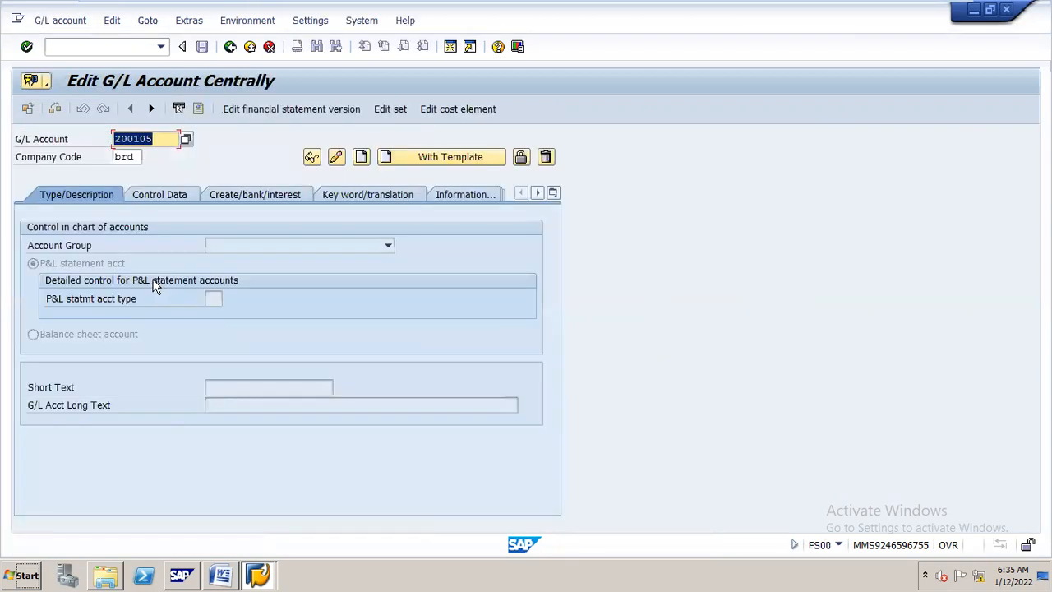
Check the raw material account number in the Word notes, and enter G/L account 200121 with company code N16.
{"action": "key", "text": "alt+Tab"}
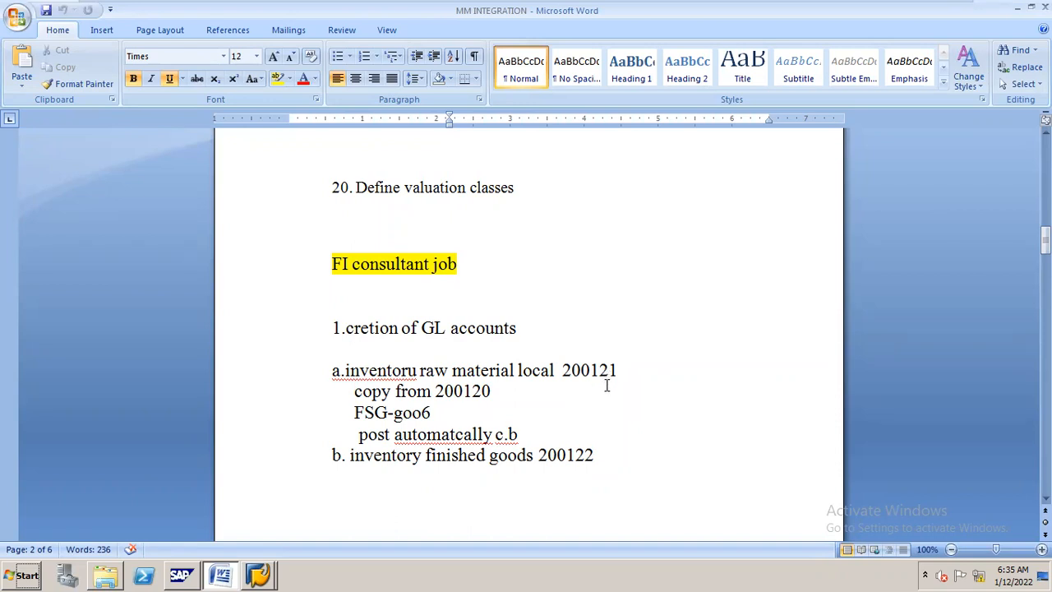
{"action": "key", "text": "alt+Tab"}
{"action": "type", "text": "200121"}
{"action": "key", "text": "Tab"}
{"action": "type", "text": "br"}
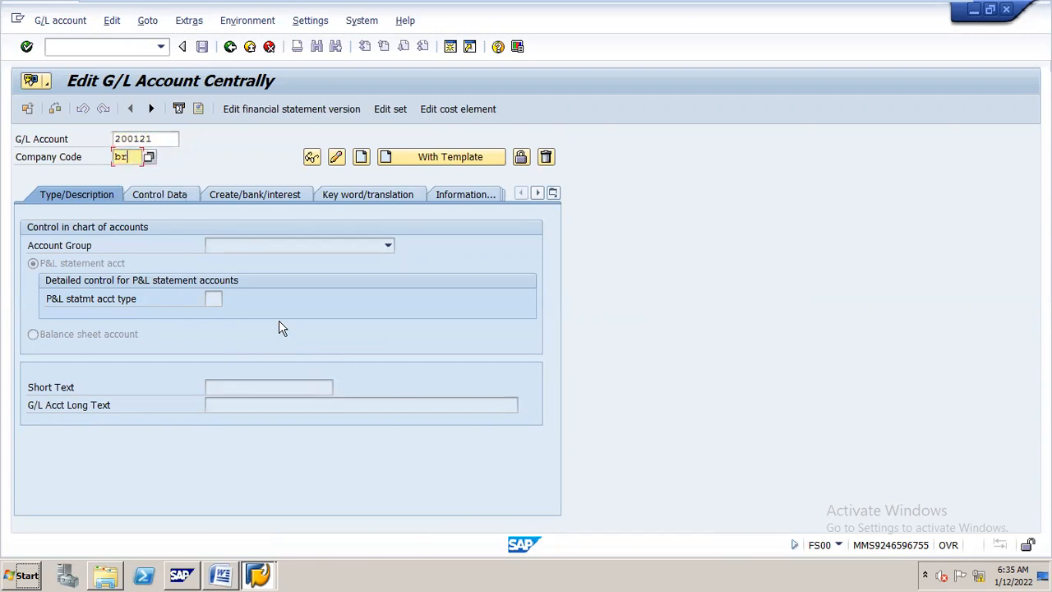
{"action": "type", "text": "n16"}
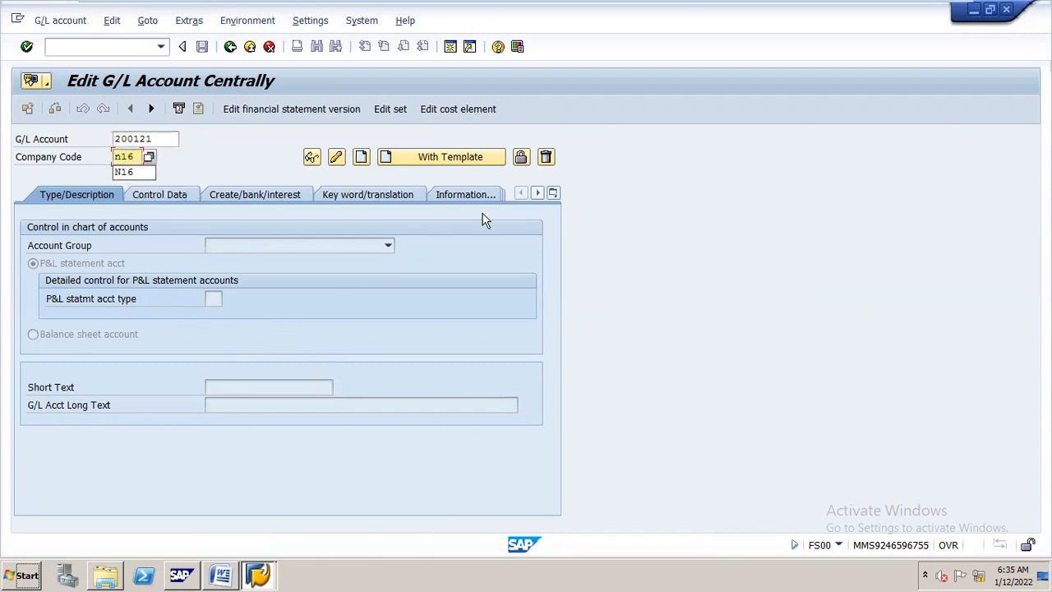
Create the account with a template, using reference G/L account 200120 in company code N16.
{"action": "left_click", "coordinate": [465, 152]}
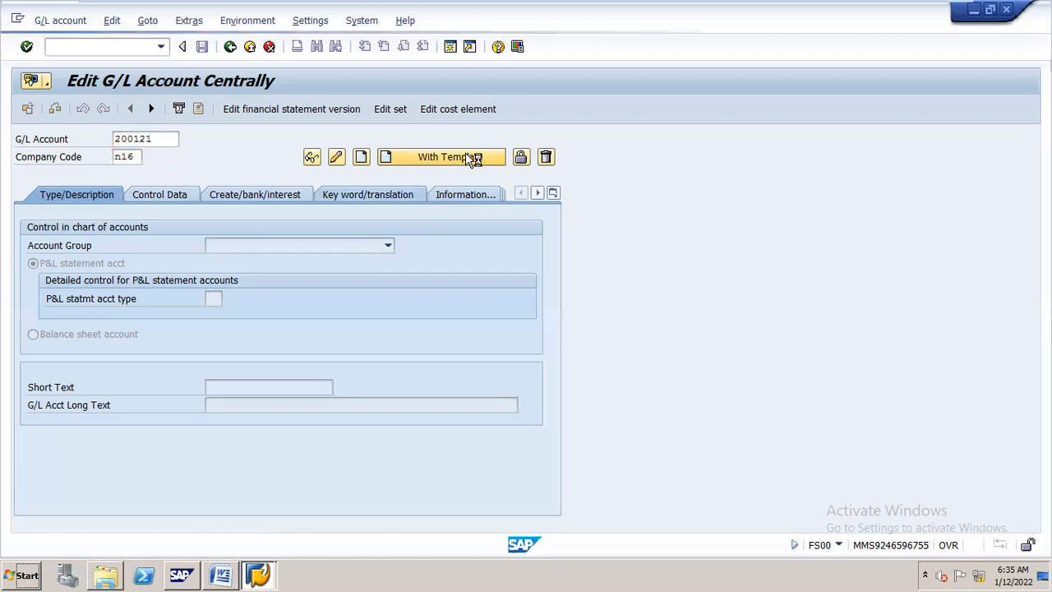
{"action": "type", "text": "200"}
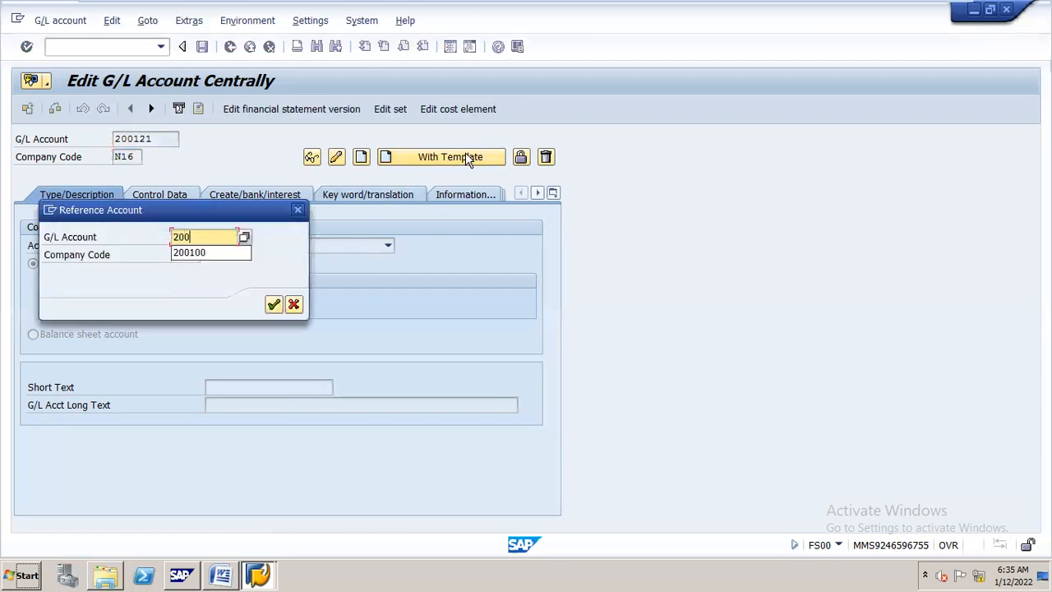
{"action": "type", "text": "120"}
{"action": "key", "text": "Tab"}
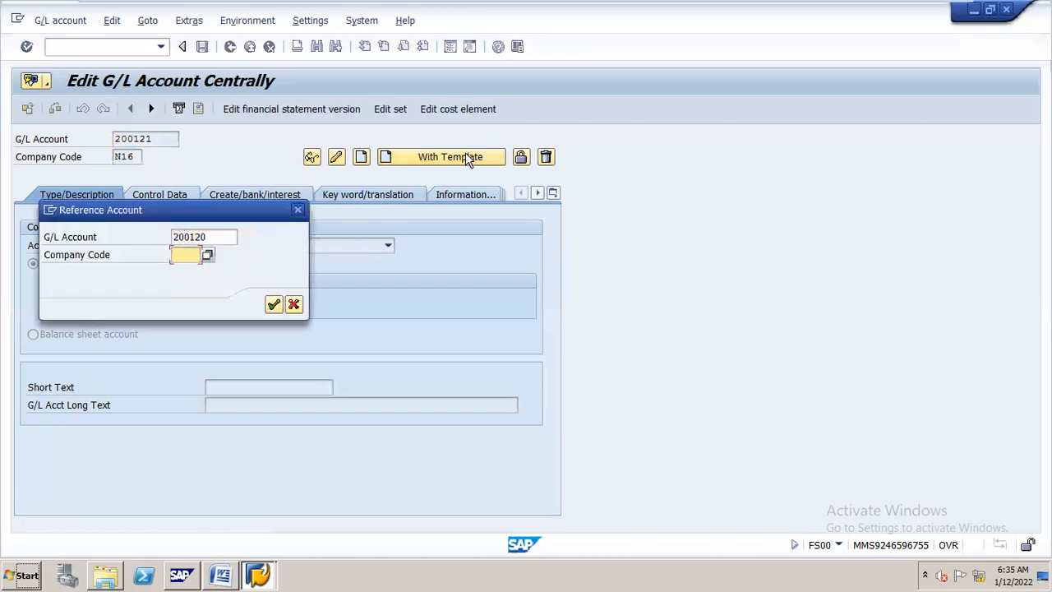
{"action": "type", "text": "n16"}
{"action": "key", "text": "Return"}
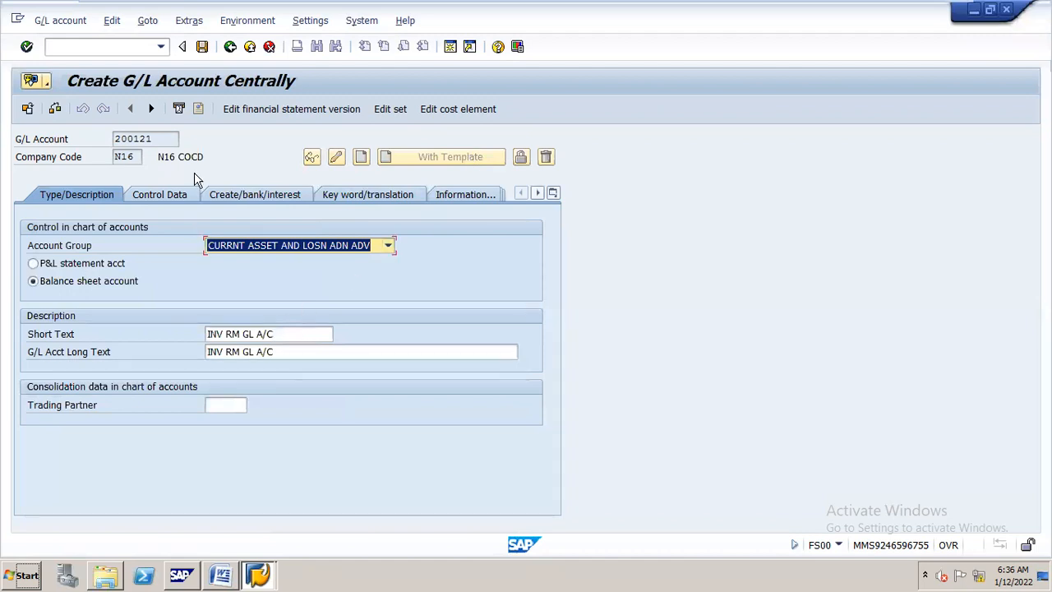
Set the account's short text to INVRM LOCAL and its long text to INV RM LOCAL A/C.
{"action": "left_click_drag", "start_coordinate": [274, 332], "coordinate": [156, 339]}
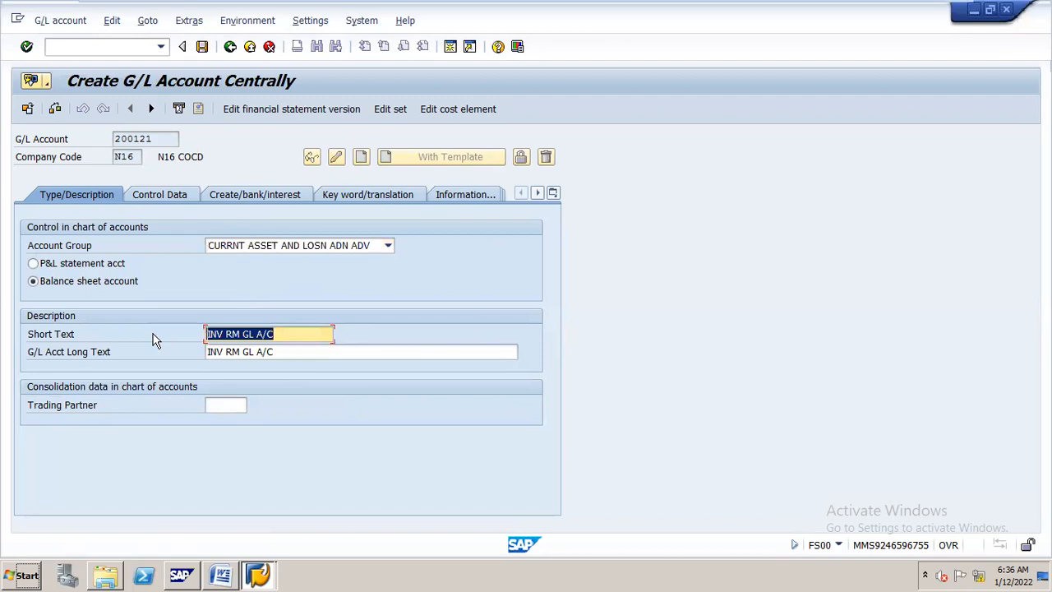
{"action": "key", "text": "BackSpace"}
{"action": "type", "text": "inv rm"}
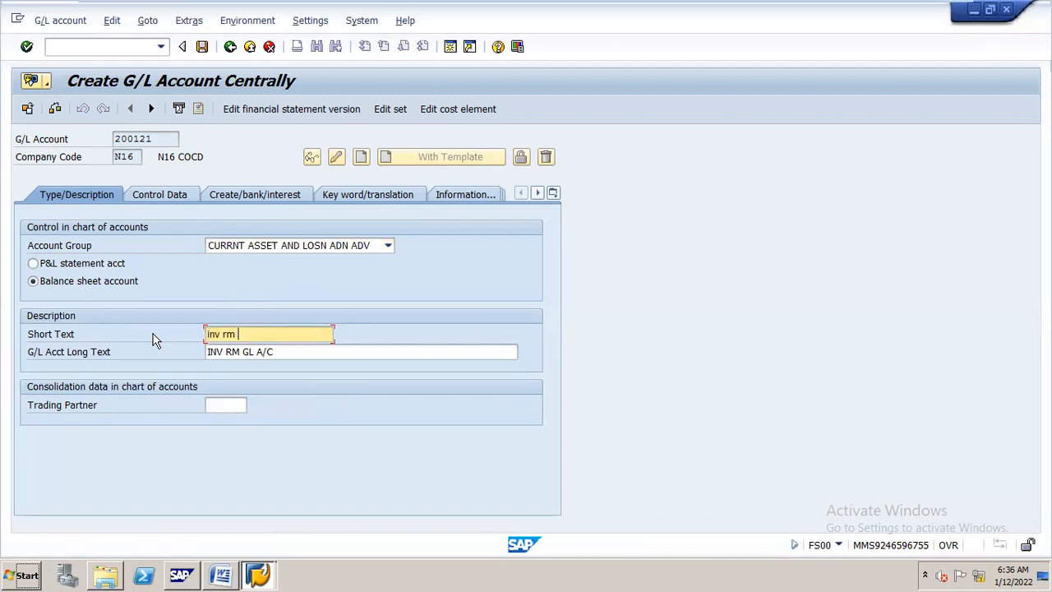
{"action": "key", "text": "BackSpace"}
{"action": "key", "text": "BackSpace"}
{"action": "key", "text": "BackSpace"}
{"action": "key", "text": "BackSpace"}
{"action": "key", "text": "BackSpace"}
{"action": "key", "text": "BackSpace"}
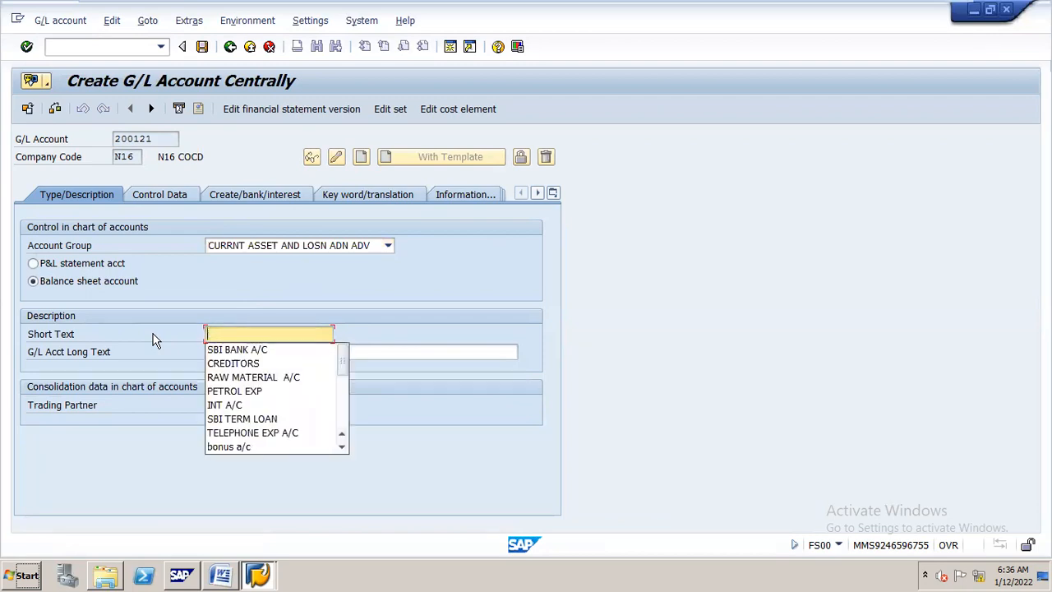
{"action": "type", "text": "IN V"}
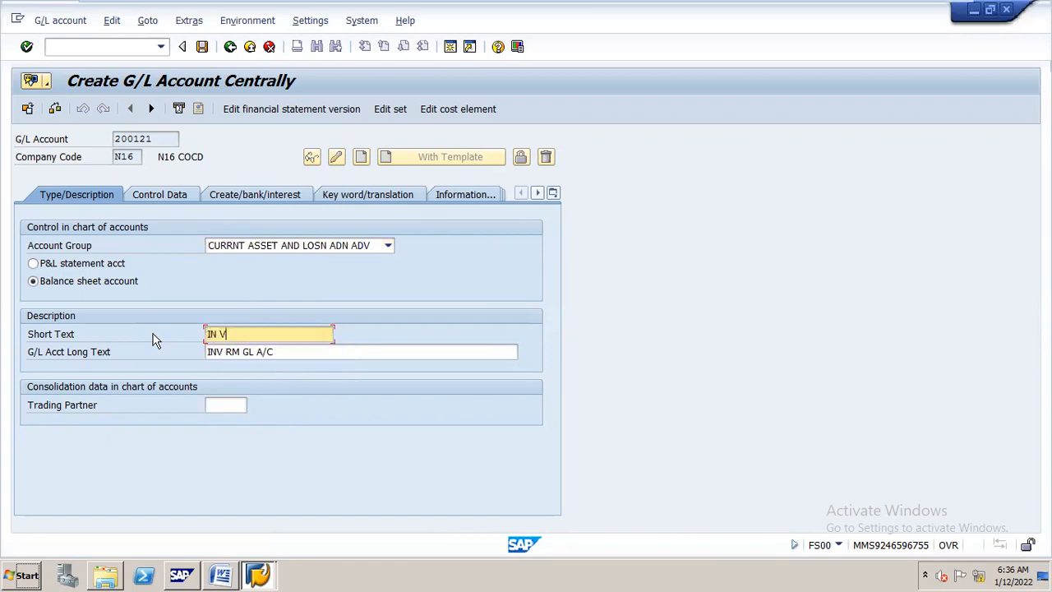
{"action": "key", "text": "BackSpace"}
{"action": "key", "text": "BackSpace"}
{"action": "type", "text": "VRM LOCAL"}
{"action": "key", "text": "Tab"}
{"action": "type", "text": "INV R"}
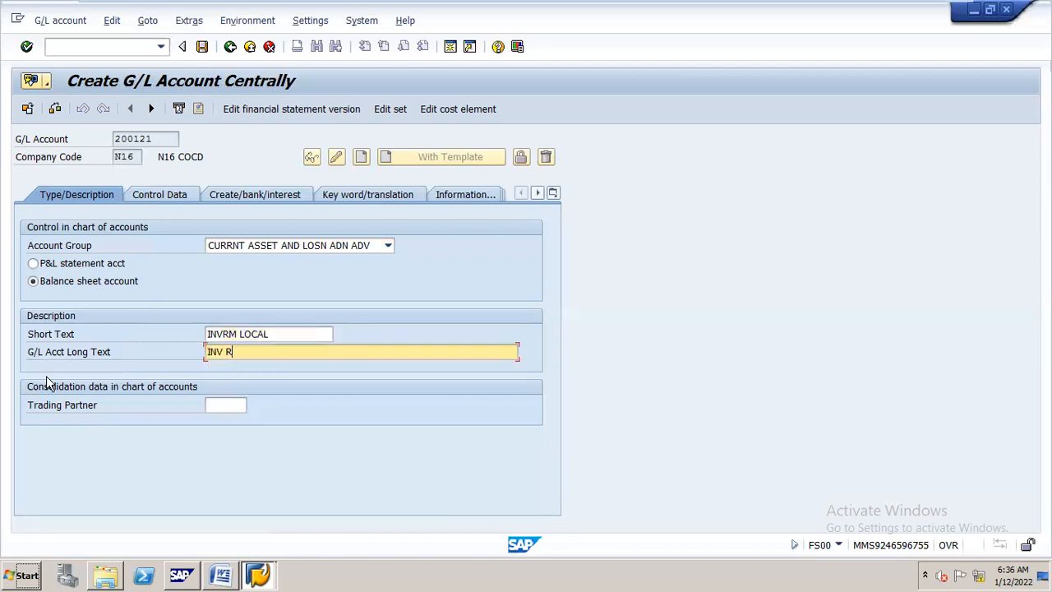
{"action": "type", "text": "M LOCAL A/C"}
Look up the field status group in the Word notes and set it to G006 for account 200121.
{"action": "key", "text": "alt+Tab"}
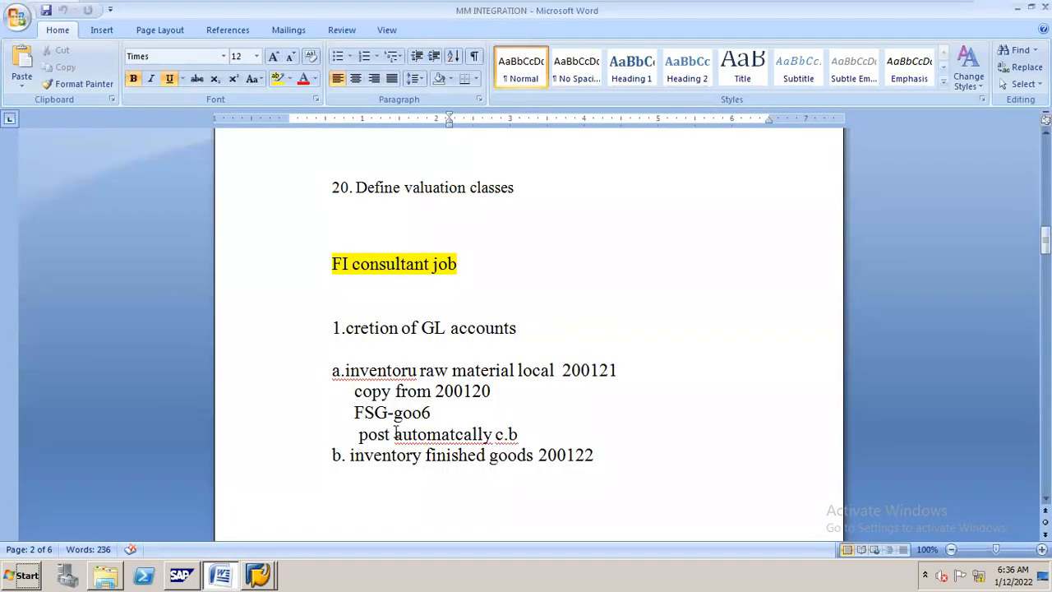
{"action": "left_click", "coordinate": [362, 415]}
{"action": "left_click_drag", "start_coordinate": [430, 415], "coordinate": [354, 415]}
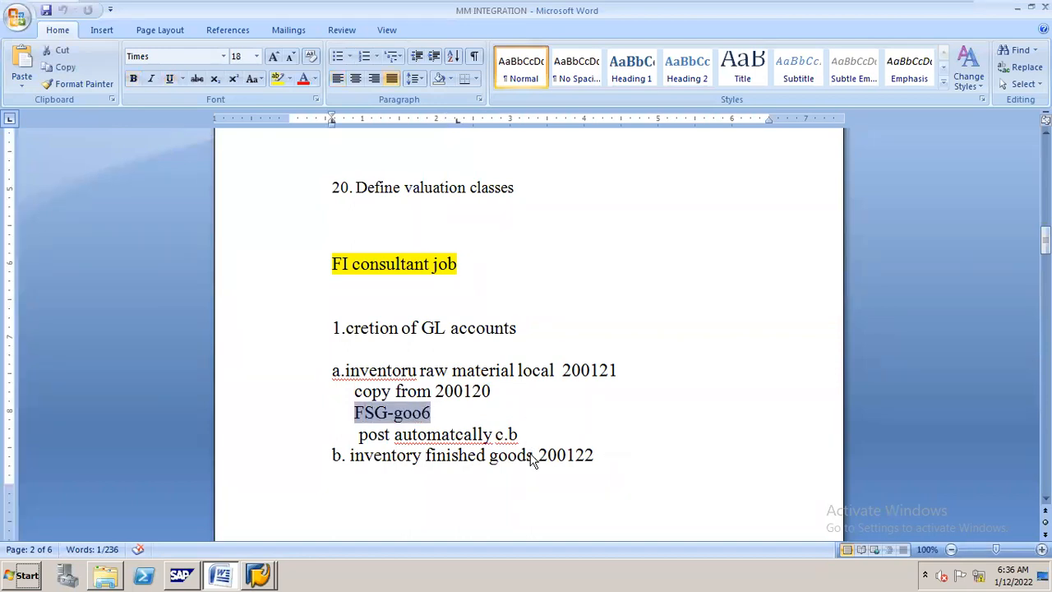
{"action": "key", "text": "alt+Tab"}
{"action": "left_click", "coordinate": [239, 195]}
{"action": "type", "text": "G"}
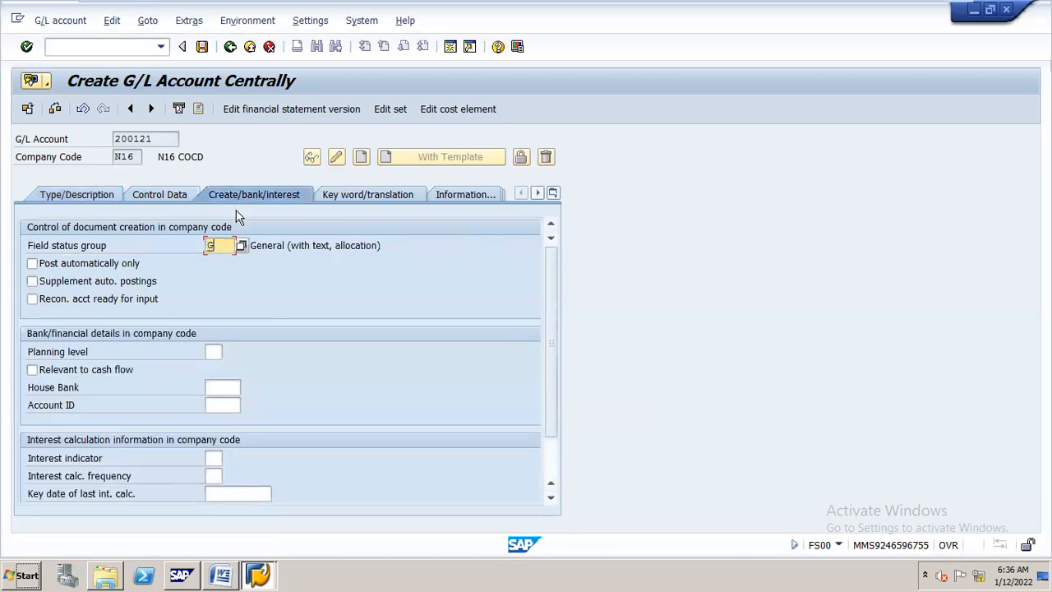
{"action": "type", "text": "006"}
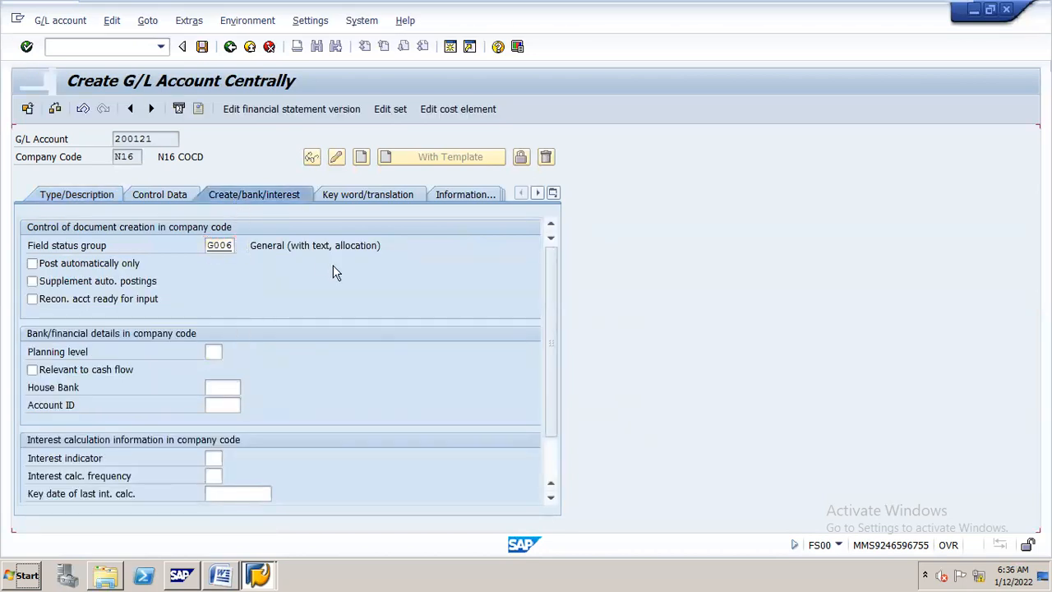
{"action": "key", "text": "Return"}
{"action": "left_click", "coordinate": [218, 245]}
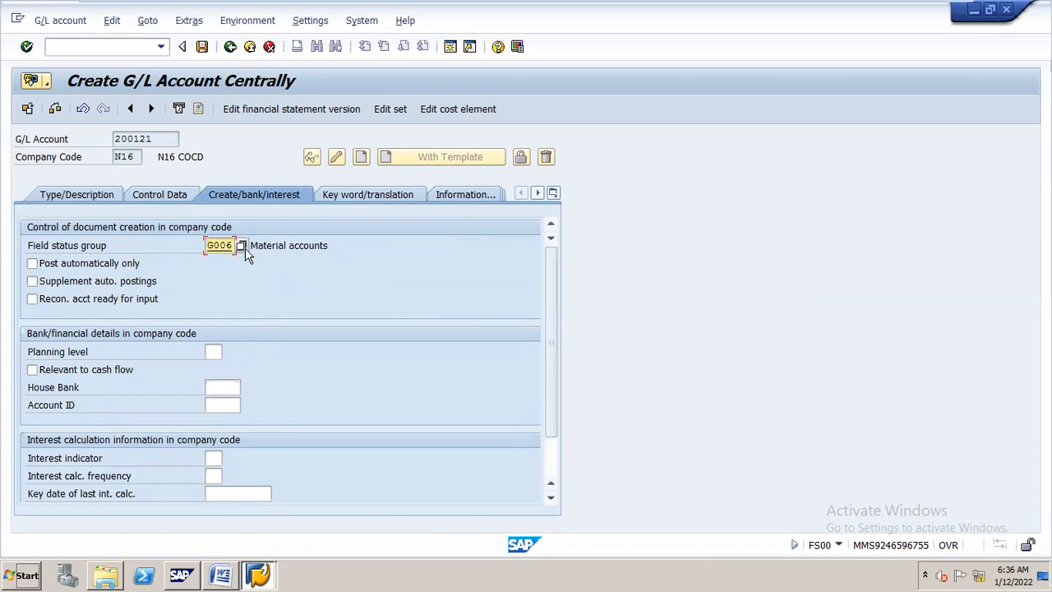
Enable Post automatically only for account 200121 and save the account, accepting the warnings.
{"action": "left_click", "coordinate": [172, 193]}
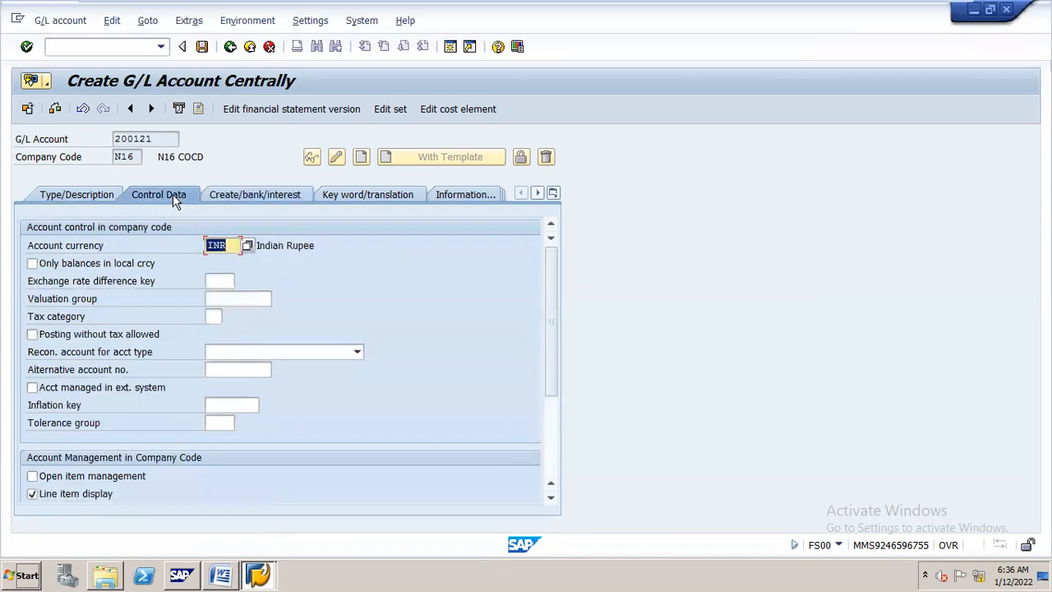
{"action": "left_click", "coordinate": [289, 195]}
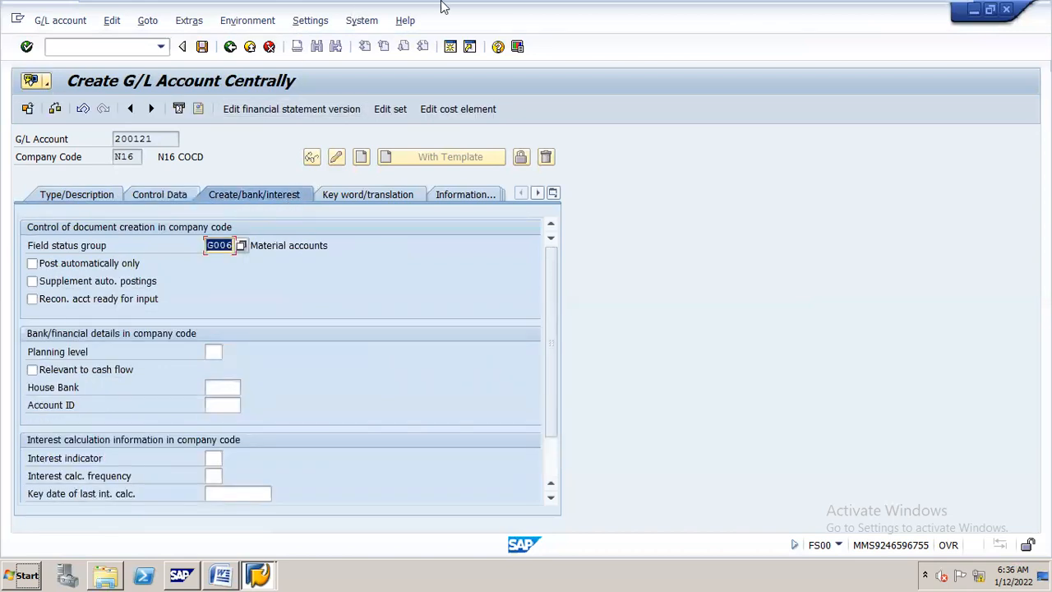
{"action": "left_click_drag", "start_coordinate": [456, 19], "coordinate": [499, 31]}
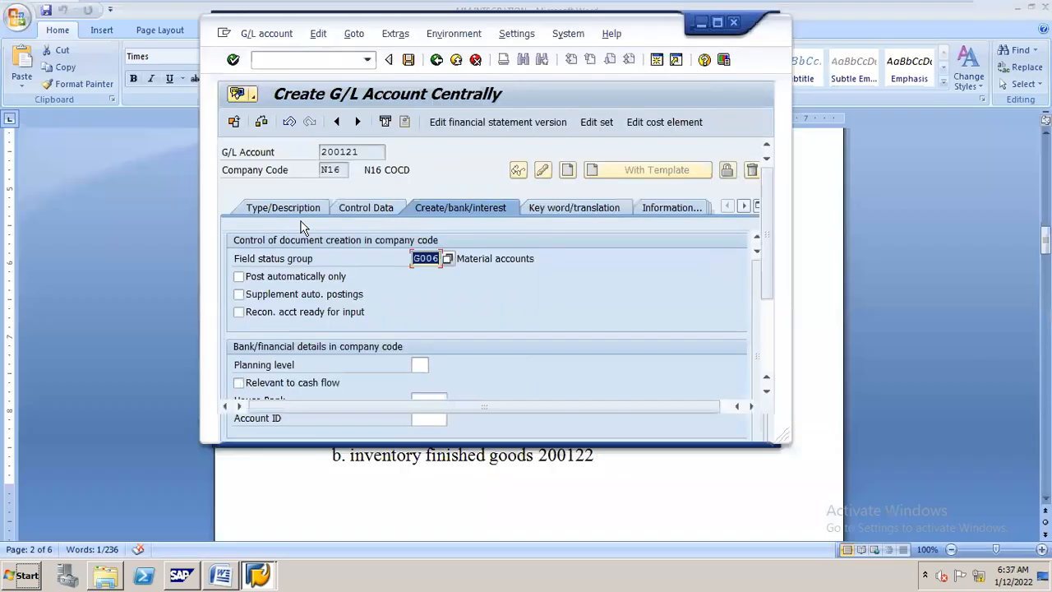
{"action": "left_click", "coordinate": [238, 279]}
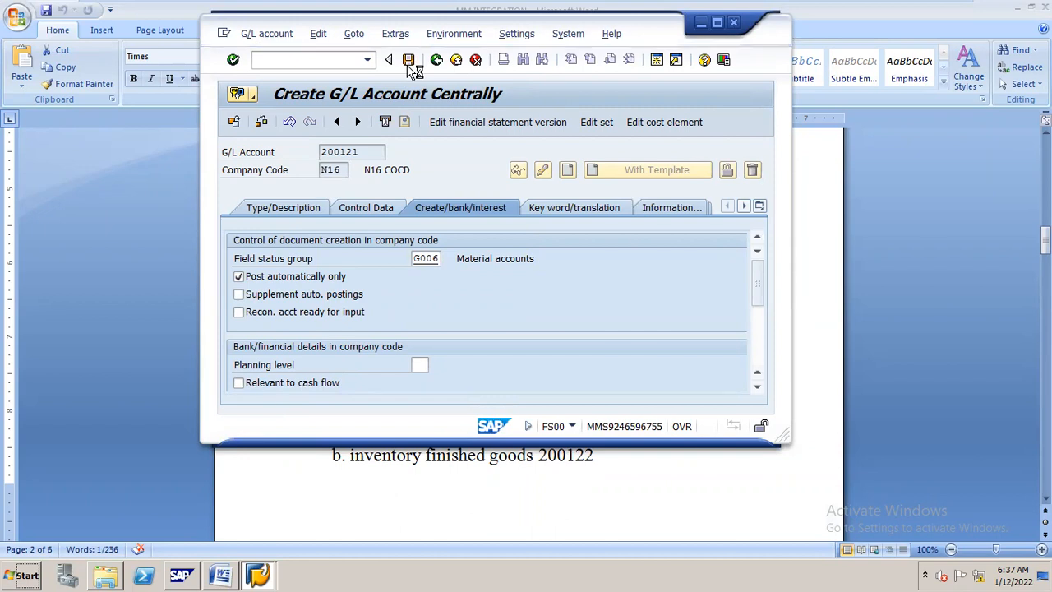
{"action": "left_click", "coordinate": [408, 60]}
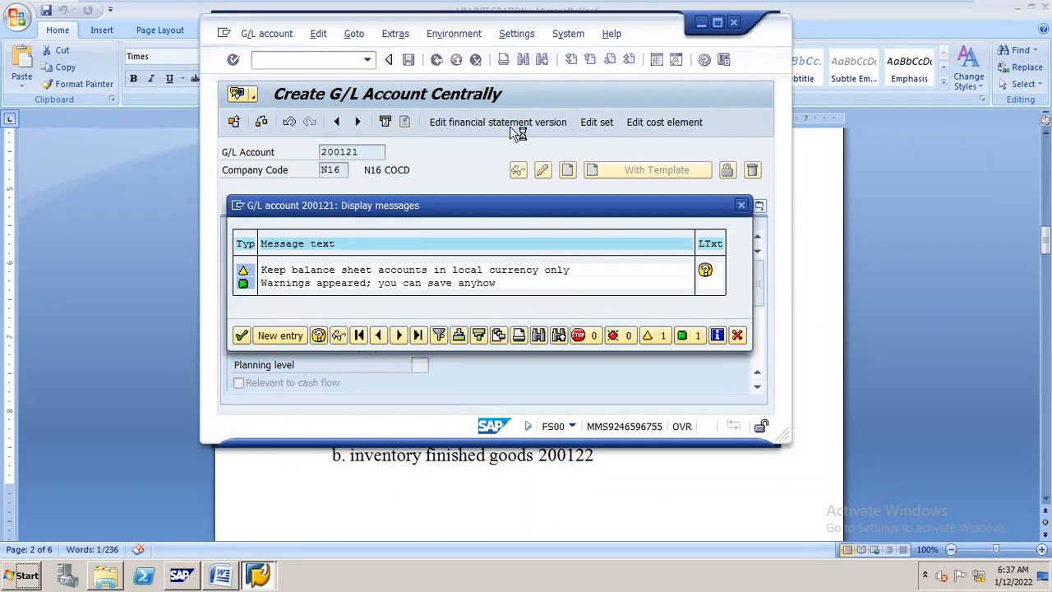
{"action": "key", "text": "Return"}
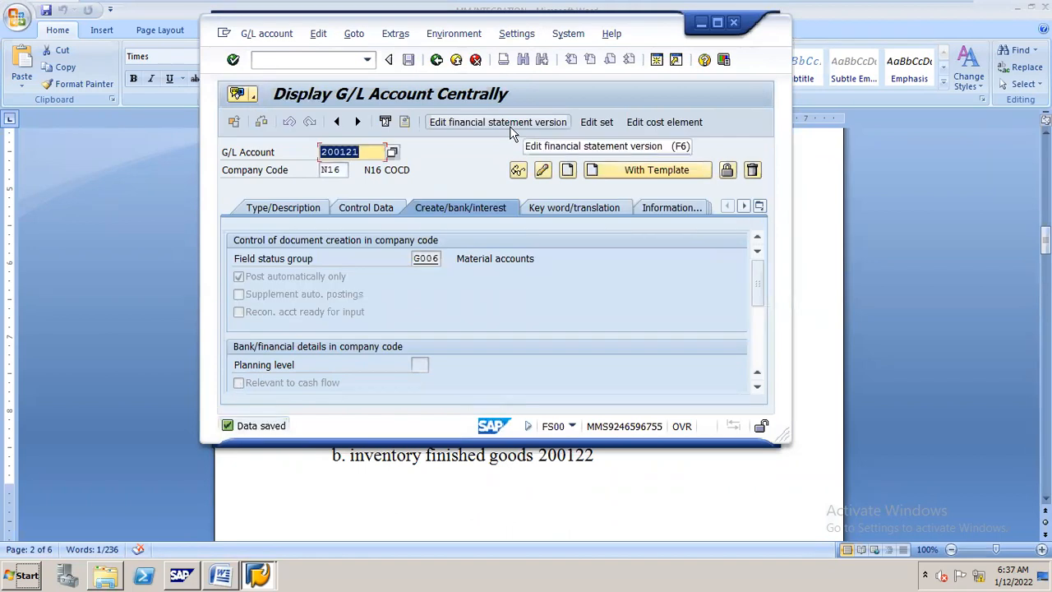
Start creating G/L account 200122 in company code N16, using account 200121 as the template.
{"action": "left_click", "coordinate": [718, 23]}
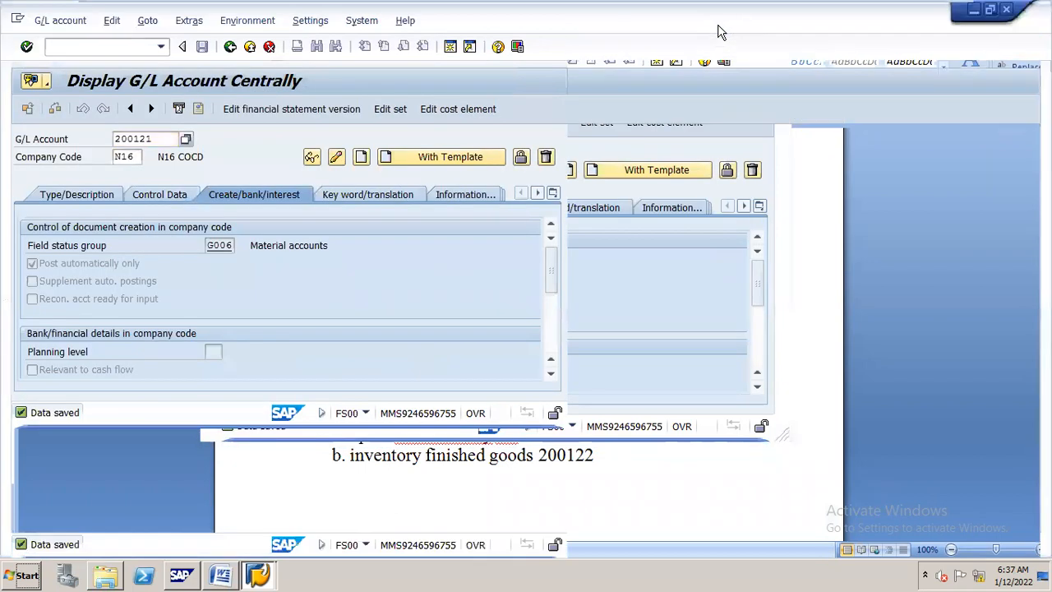
{"action": "double_click", "coordinate": [165, 140]}
{"action": "type", "text": "20012"}
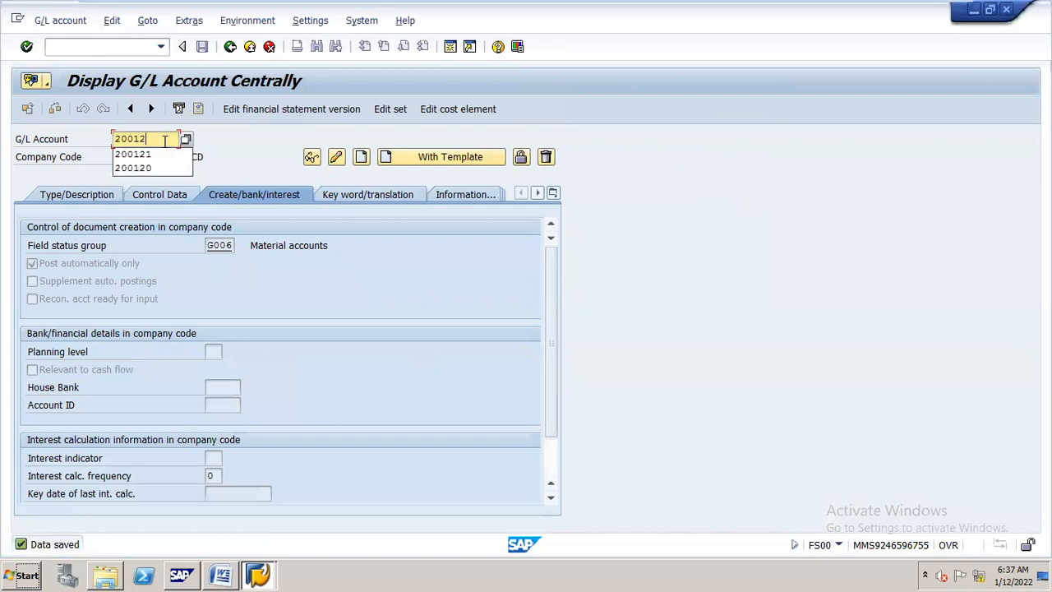
{"action": "key", "text": "Return"}
{"action": "left_click", "coordinate": [437, 157]}
{"action": "type", "text": "200121"}
{"action": "key", "text": "Return"}
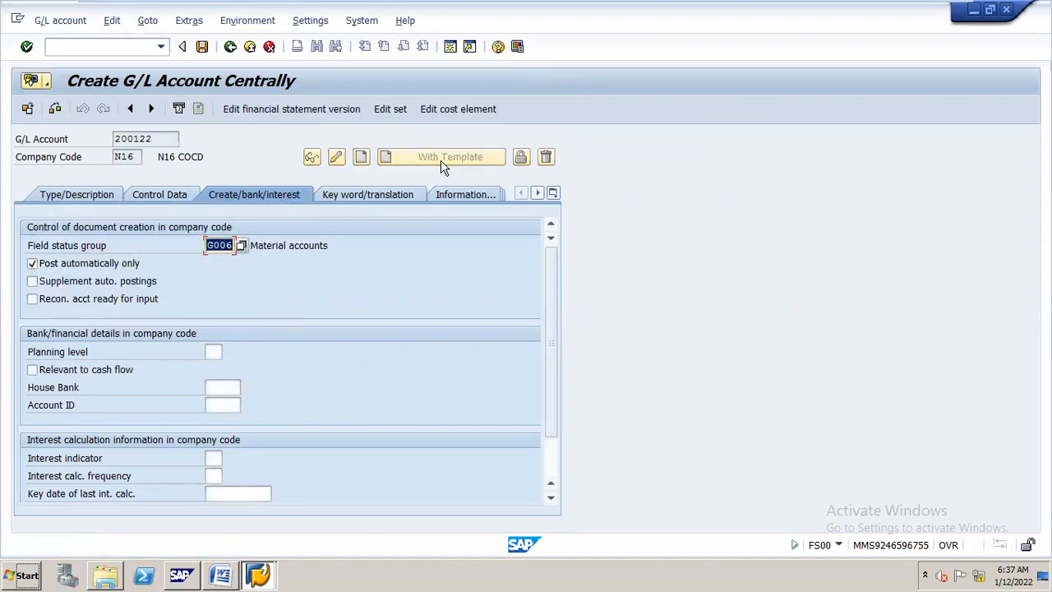
Replace the short text of account 200122 with FINISHED GOODS.
{"action": "left_click", "coordinate": [176, 195]}
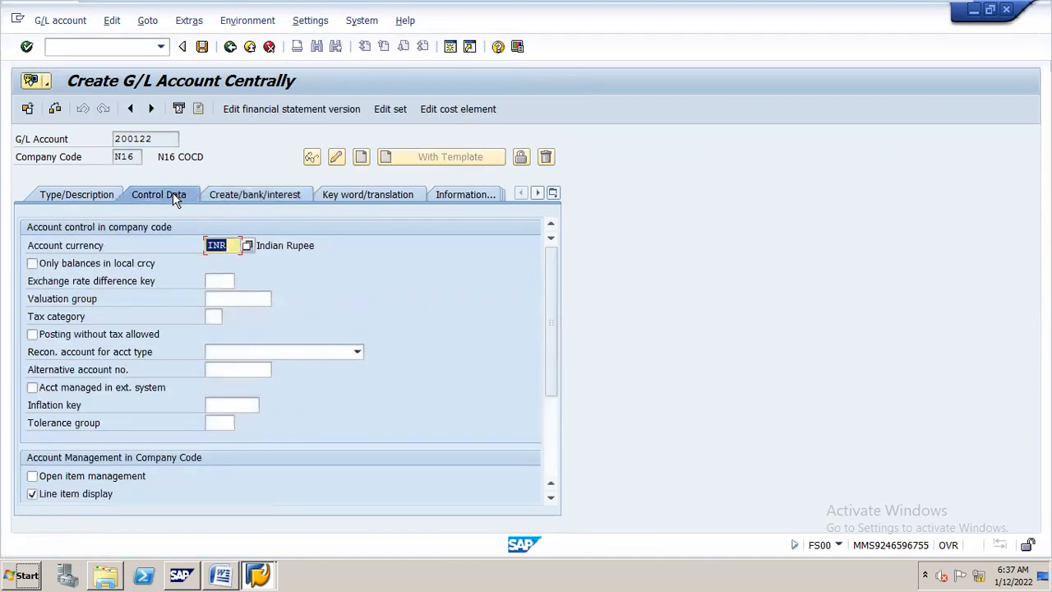
{"action": "left_click", "coordinate": [83, 193]}
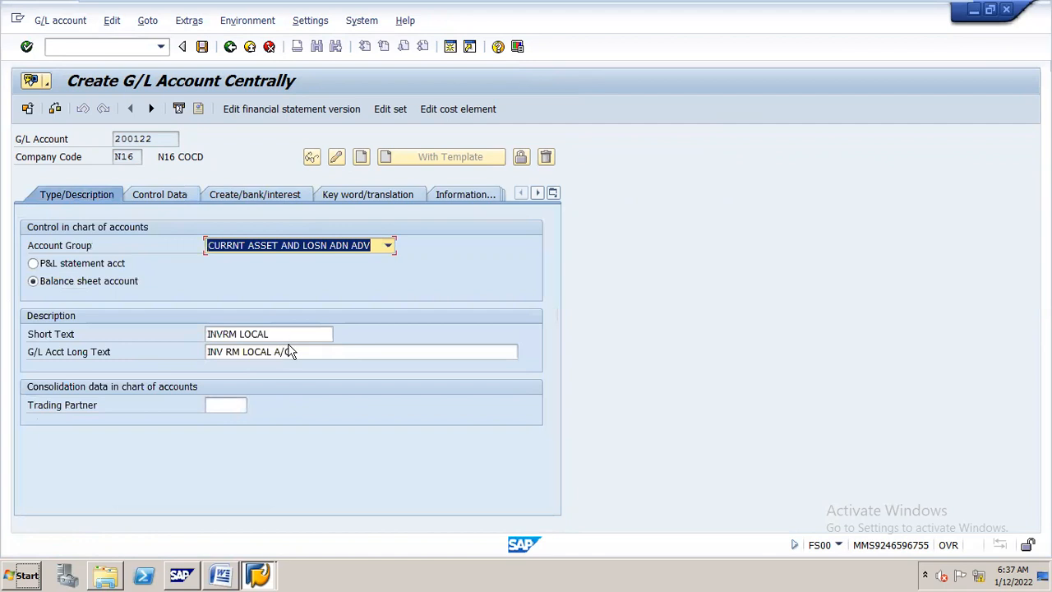
{"action": "left_click", "coordinate": [215, 337]}
{"action": "type", "text": "FINISHED GOODS"}
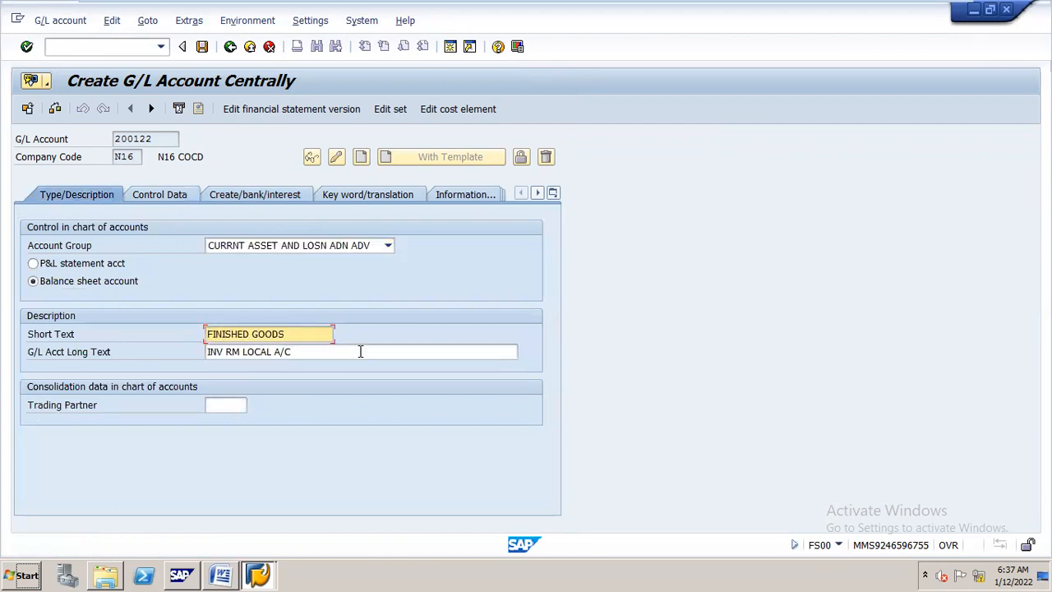
Set the long text of account 200122 to FINIDSHED GOODS and save the account, accepting the warnings.
{"action": "left_click", "coordinate": [350, 352]}
{"action": "type", "text": "FINIDSHED GOODS"}
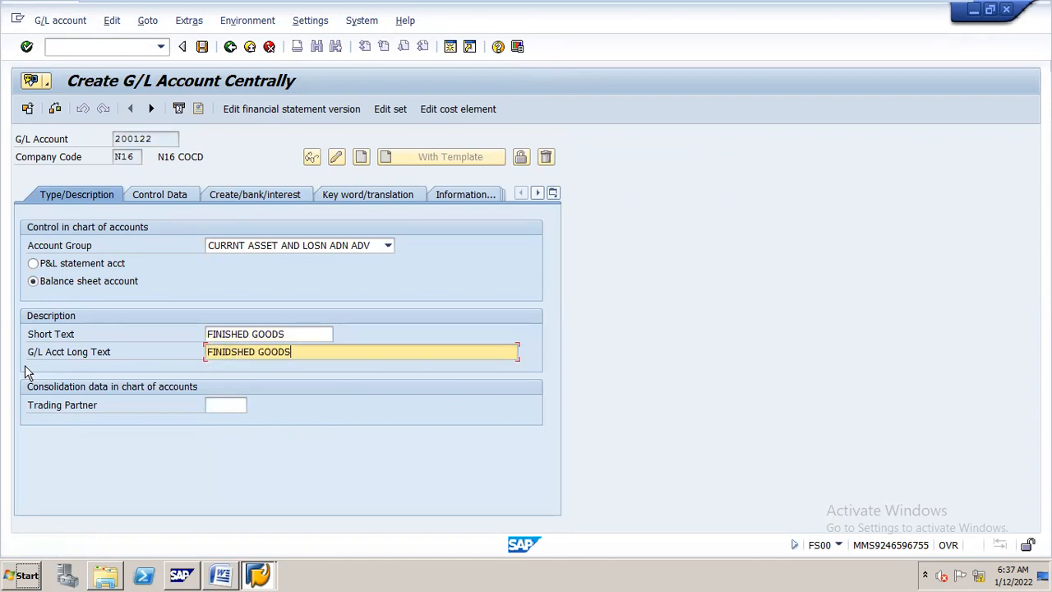
{"action": "key", "text": "Return"}
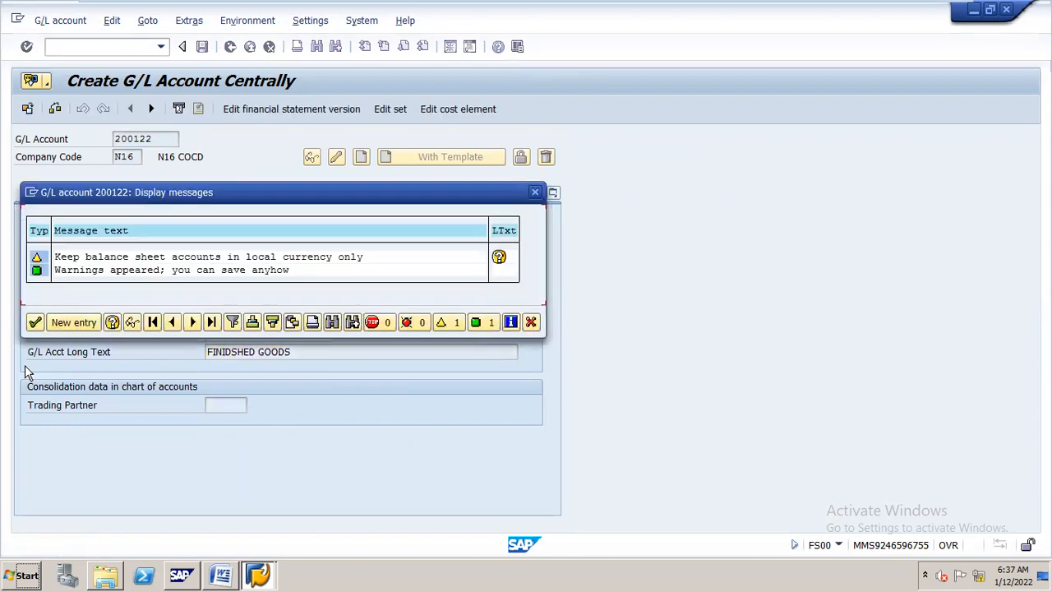
{"action": "key", "text": "Return"}
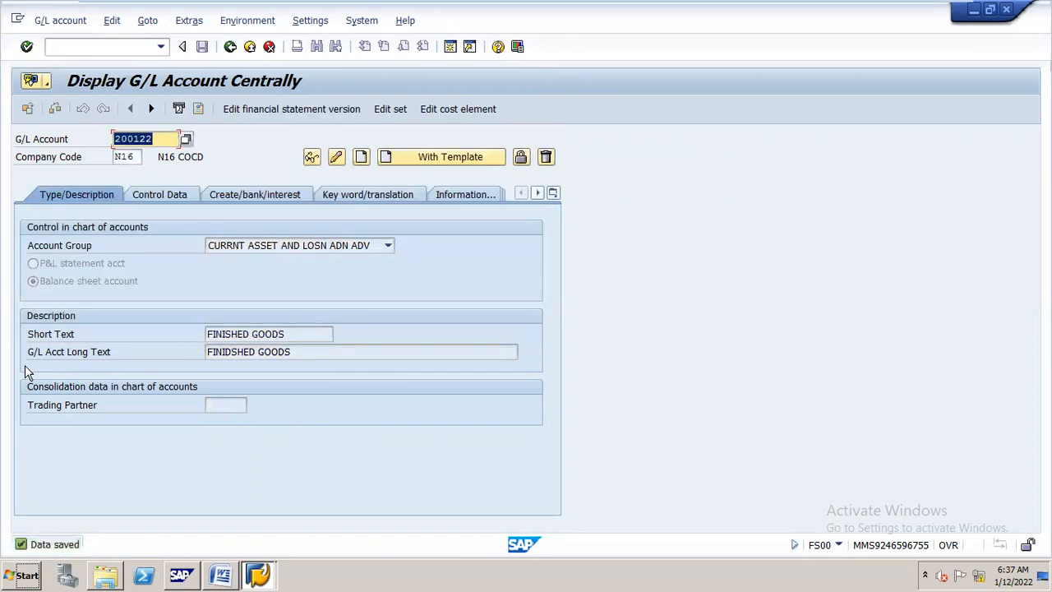
Look up the GR/IR clearing account in the Word notes and start creating G/L account 100520 using account 100500 as the template.
{"action": "key", "text": "alt+Tab"}
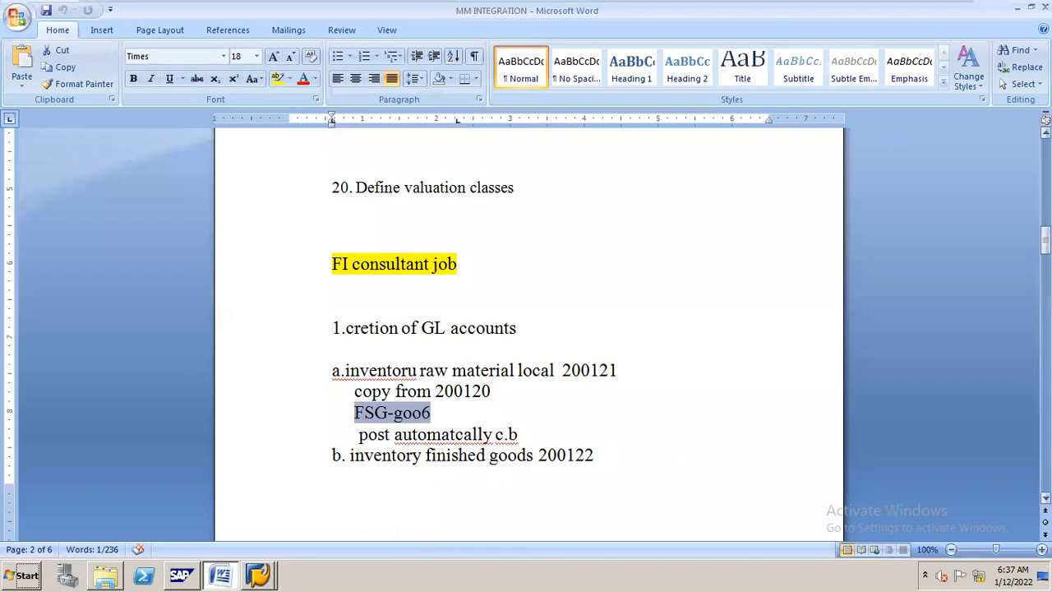
{"action": "left_click_drag", "start_coordinate": [1045, 240], "coordinate": [1045, 273]}
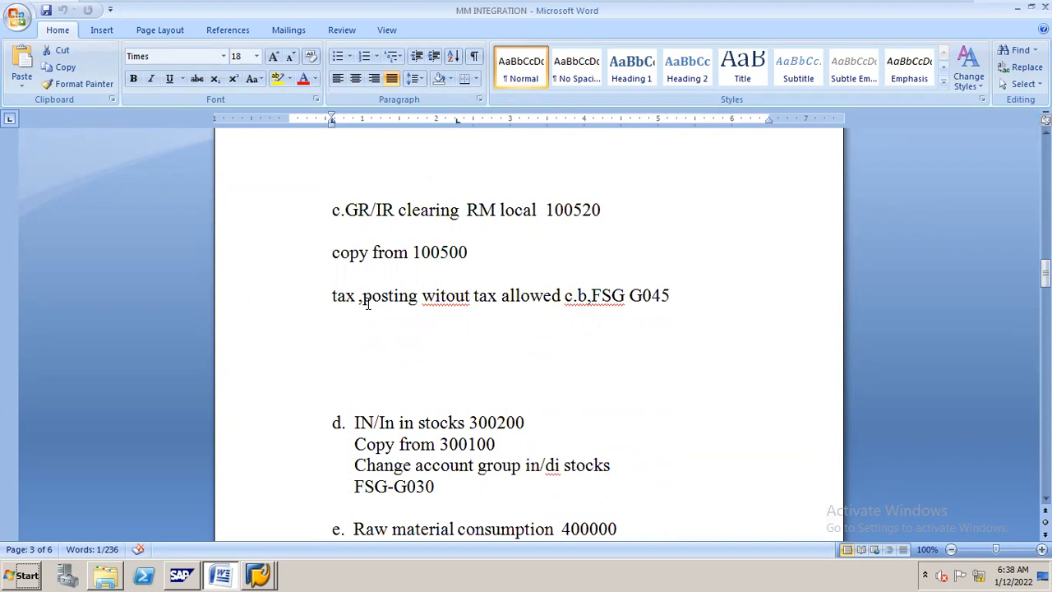
{"action": "key", "text": "alt+Tab"}
{"action": "type", "text": "100520"}
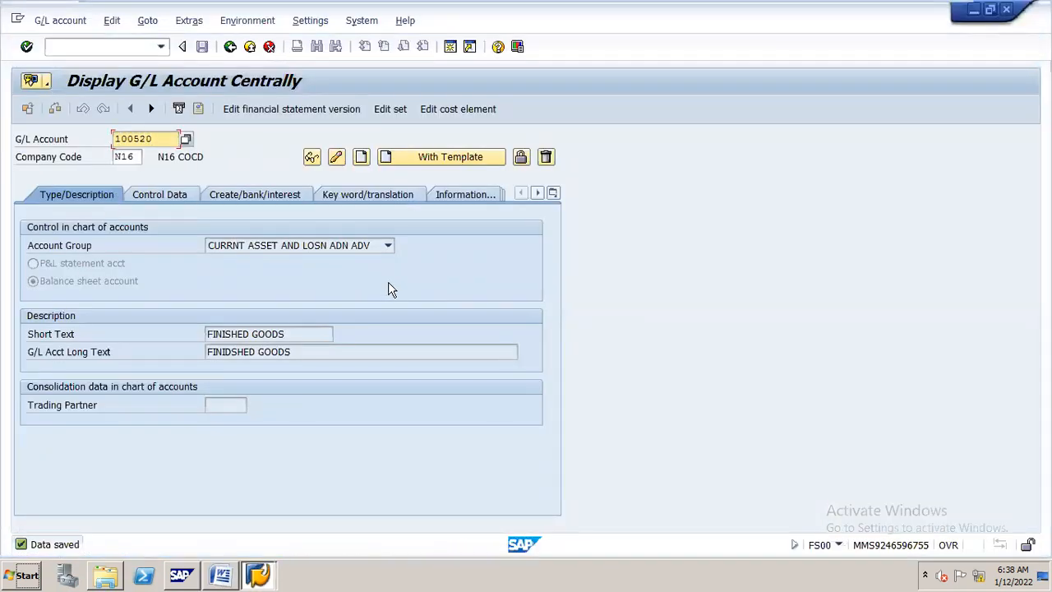
{"action": "key", "text": "alt+Tab"}
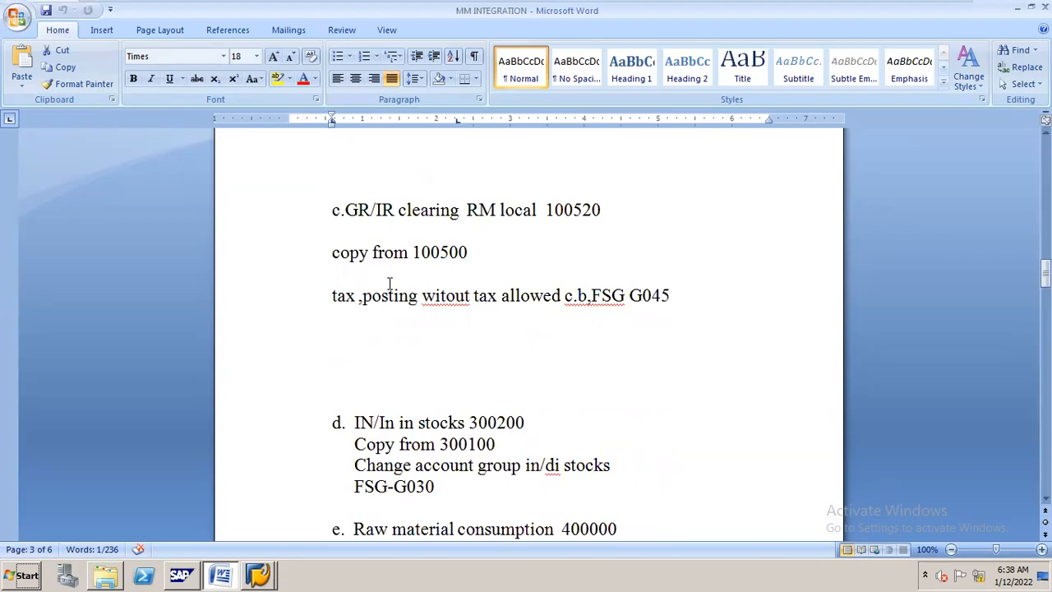
{"action": "key", "text": "alt+Tab"}
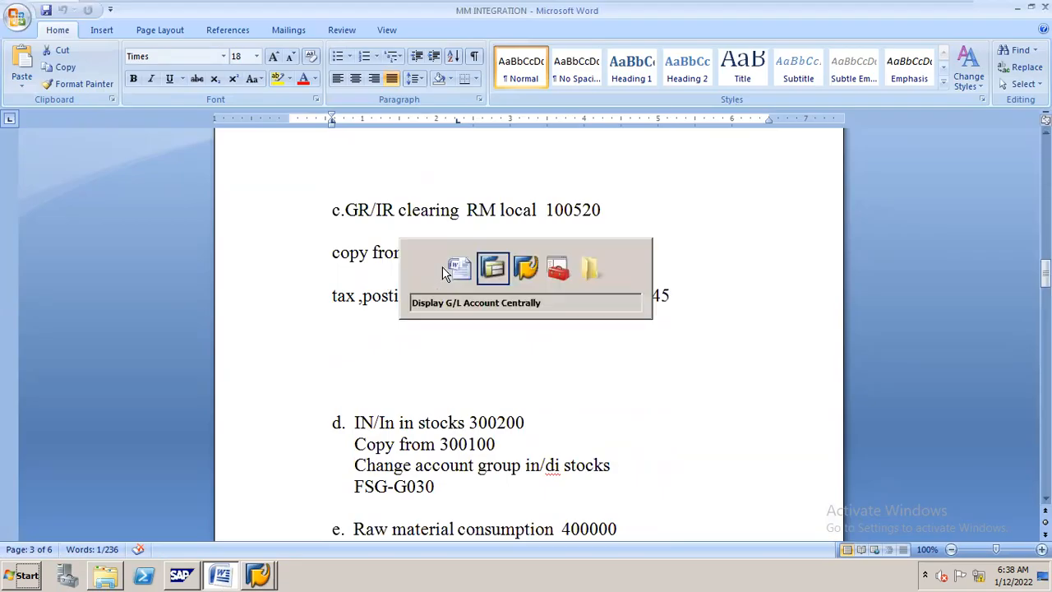
{"action": "left_click", "coordinate": [451, 162]}
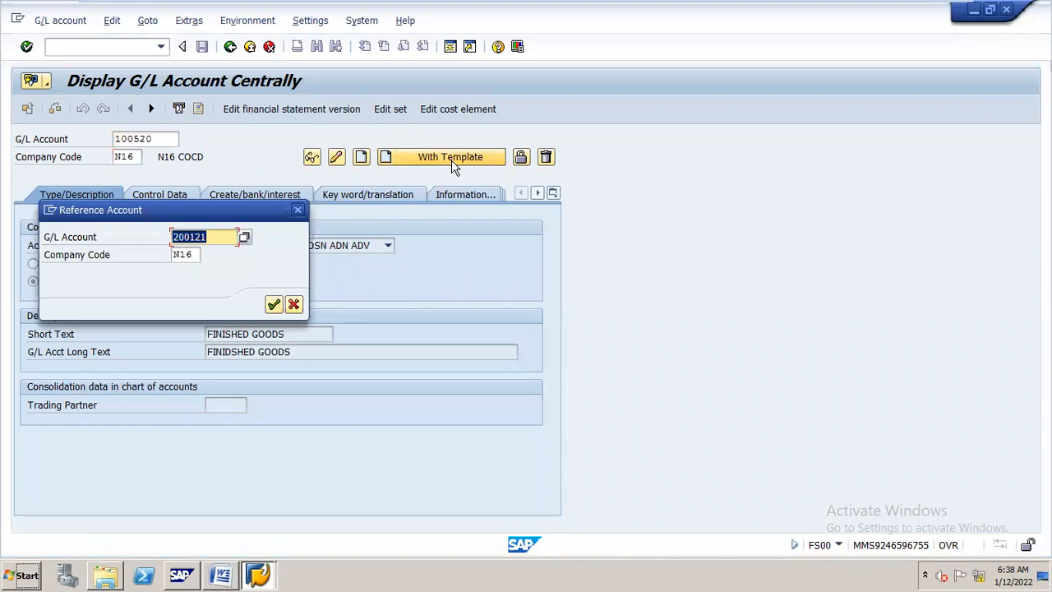
{"action": "type", "text": "100500"}
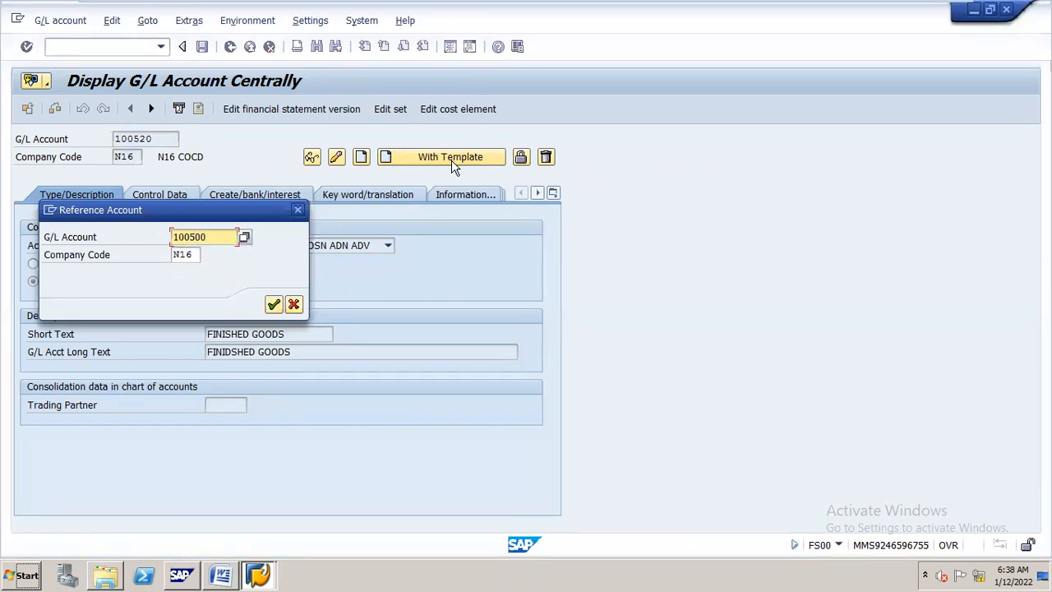
{"action": "key", "text": "Return"}
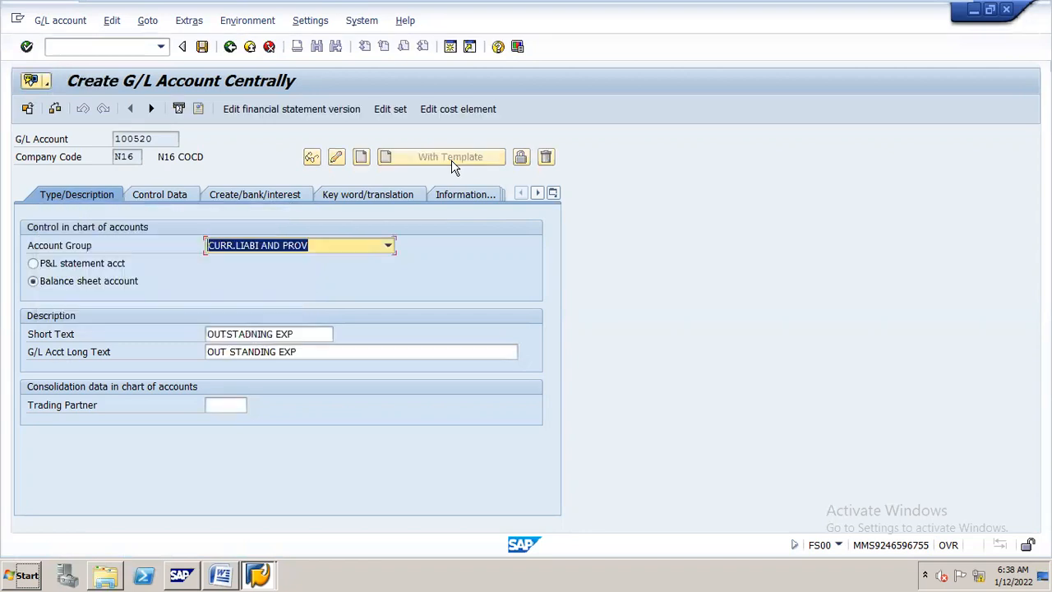
Replace both the short text and the long text of account 100520 with GR/IR A/C.
{"action": "left_click", "coordinate": [147, 196]}
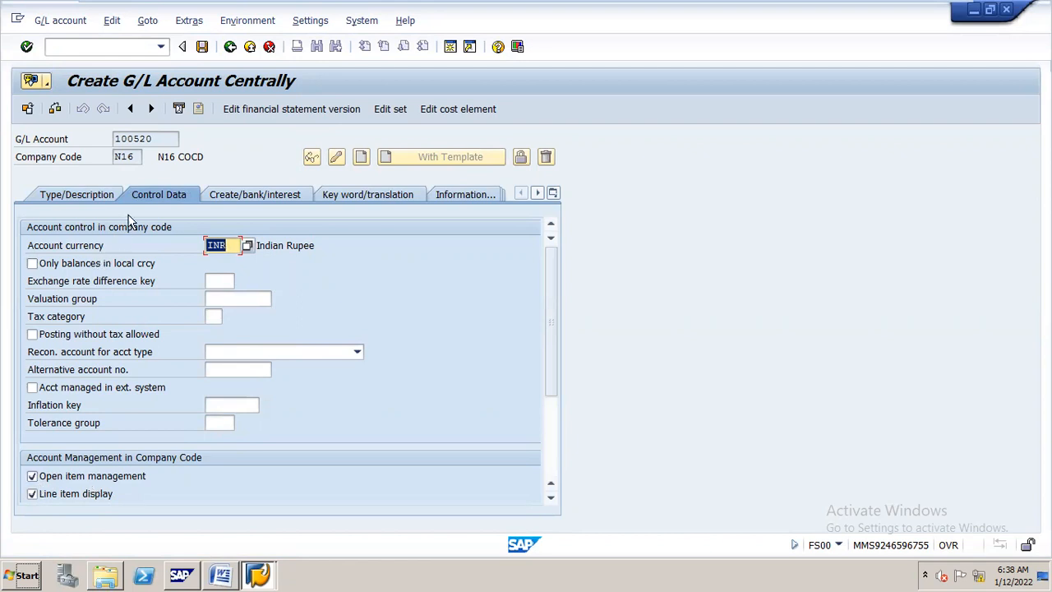
{"action": "left_click", "coordinate": [97, 194]}
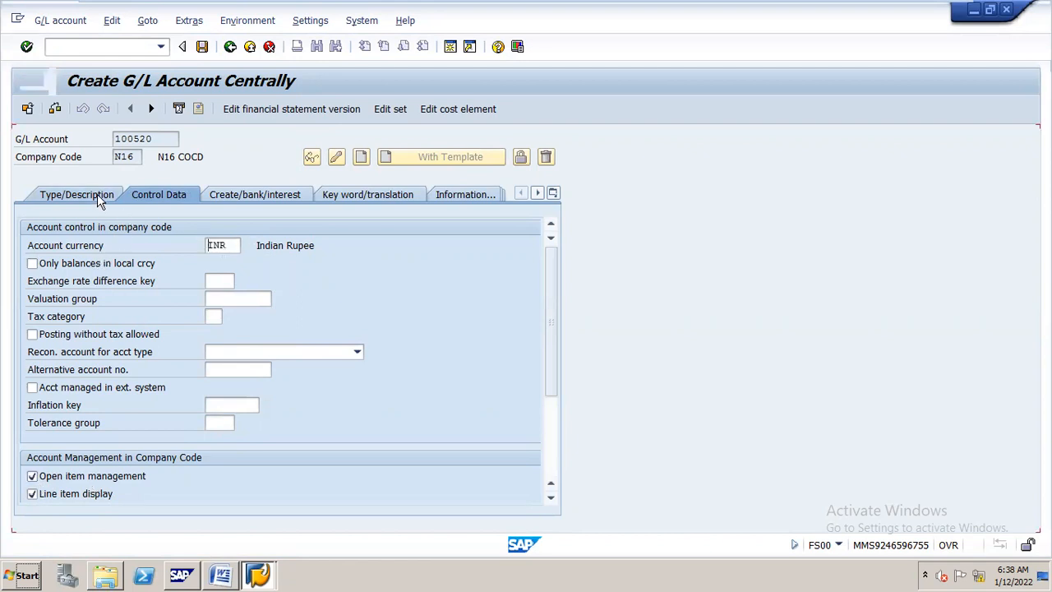
{"action": "left_click", "coordinate": [301, 334]}
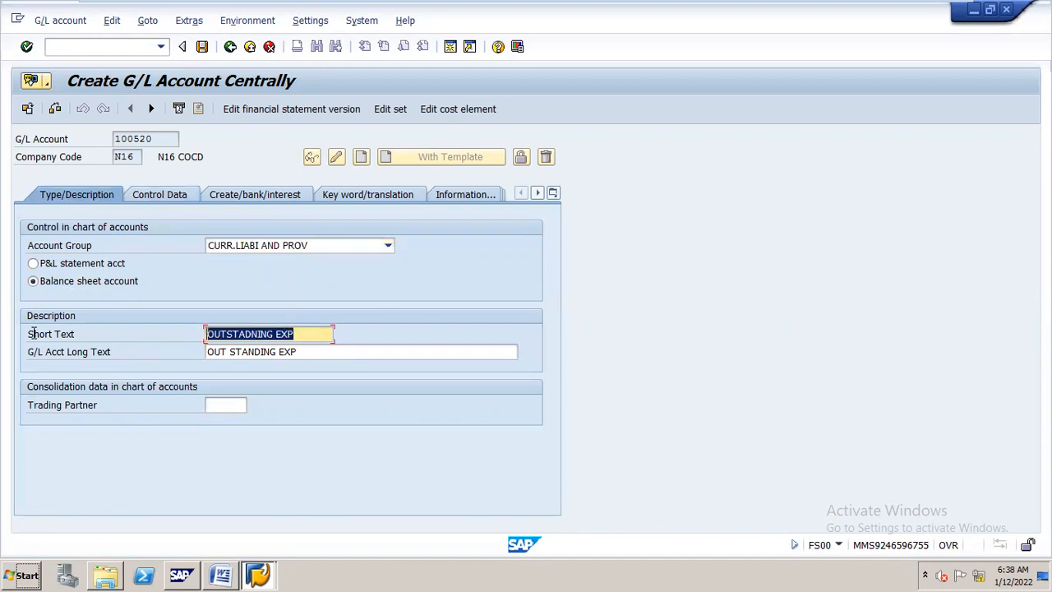
{"action": "type", "text": "GR/"}
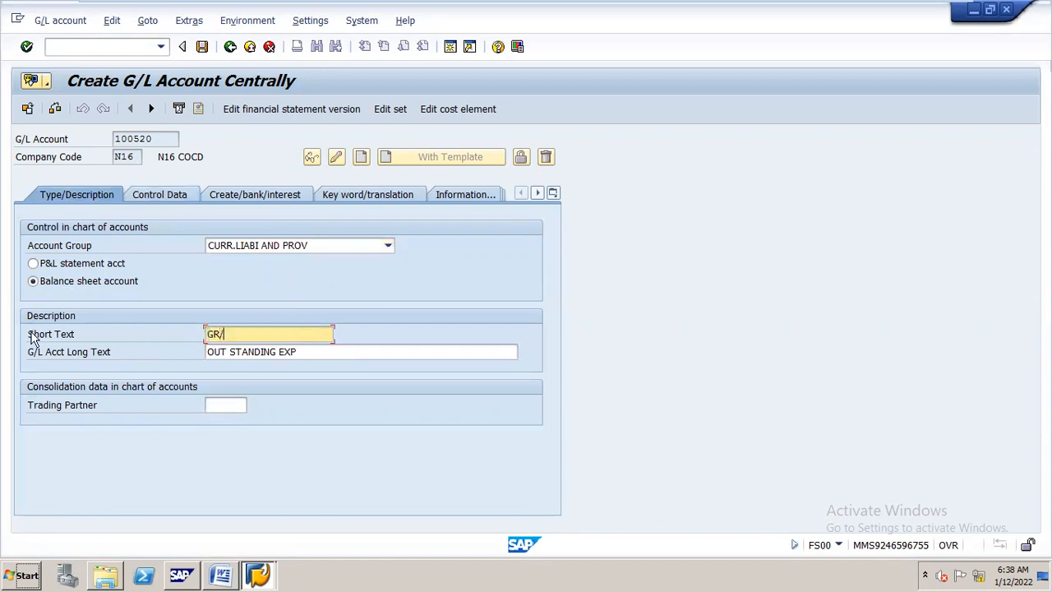
{"action": "type", "text": "IR A/C"}
{"action": "left_click", "coordinate": [324, 353]}
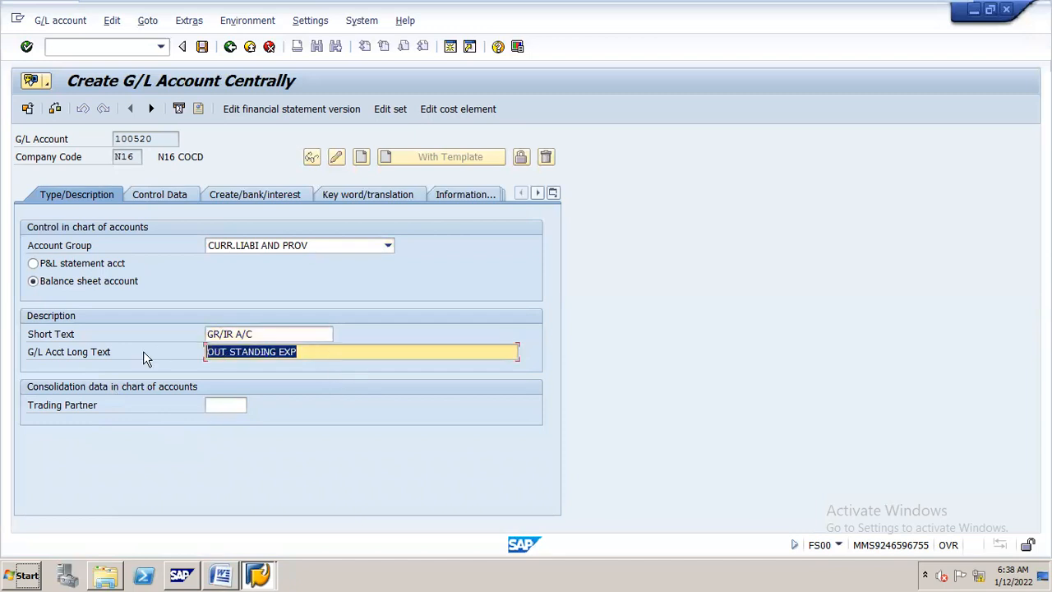
{"action": "type", "text": "GR/I"}
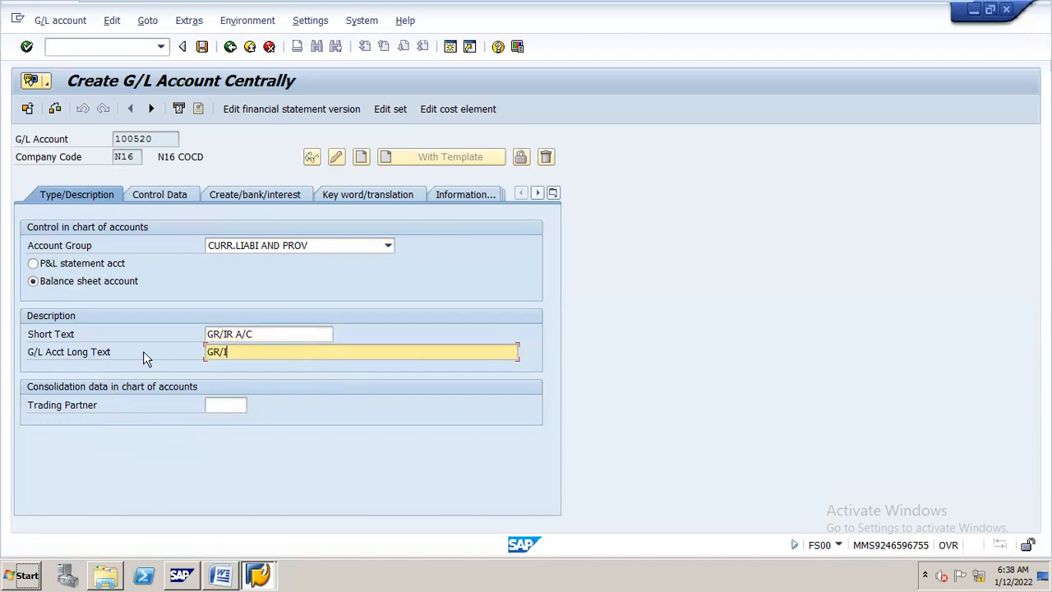
{"action": "type", "text": "R A/C"}
Set the tax category of account 100520 to - (Only input tax allowed) and enable Posting without tax allowed.
{"action": "left_click", "coordinate": [160, 194]}
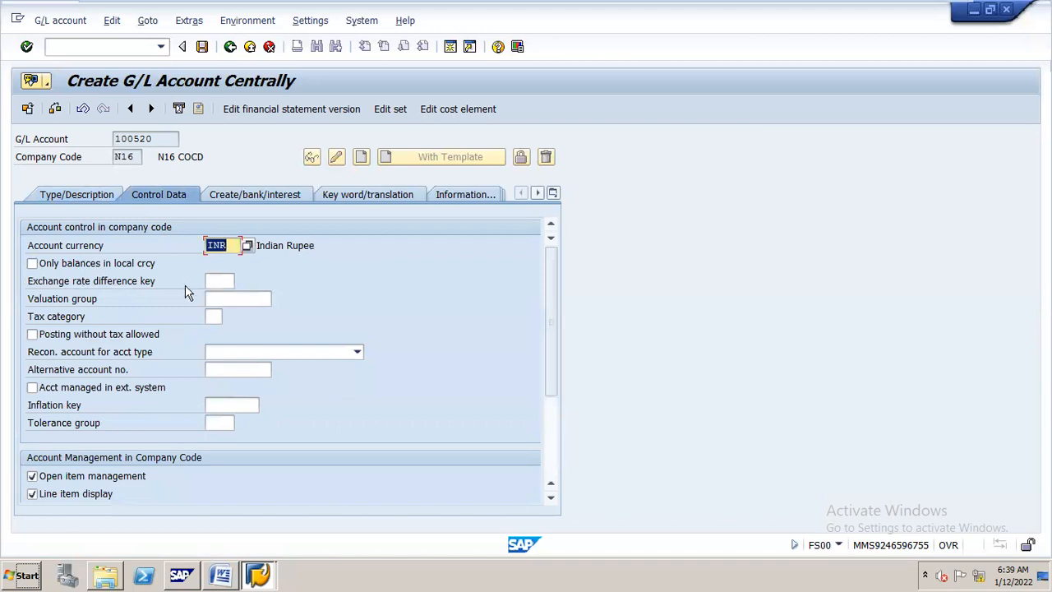
{"action": "left_click", "coordinate": [212, 315]}
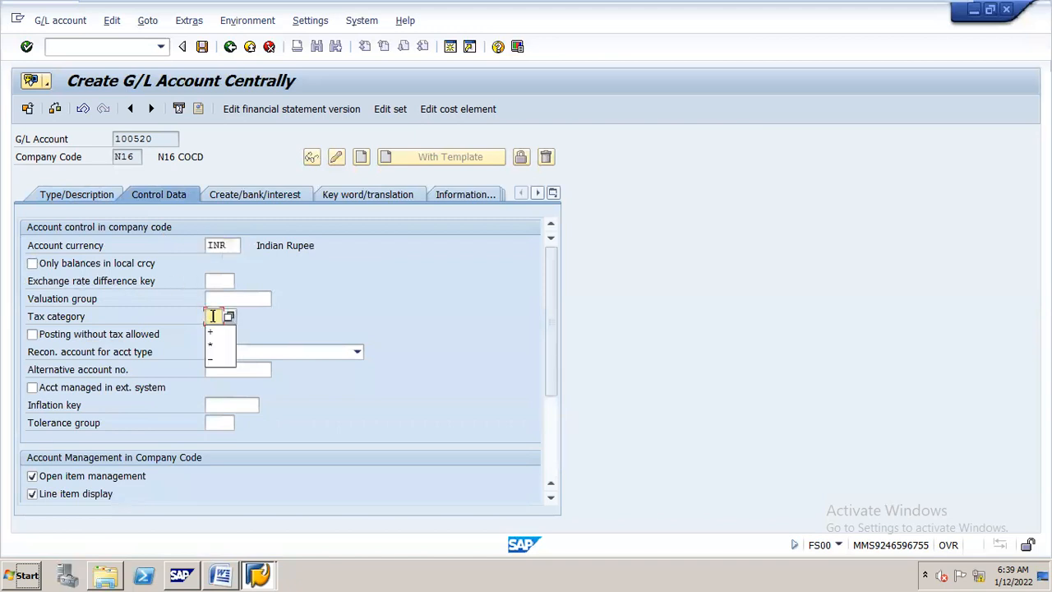
{"action": "left_click", "coordinate": [213, 345]}
{"action": "key", "text": "BackSpace"}
{"action": "left_click", "coordinate": [228, 317]}
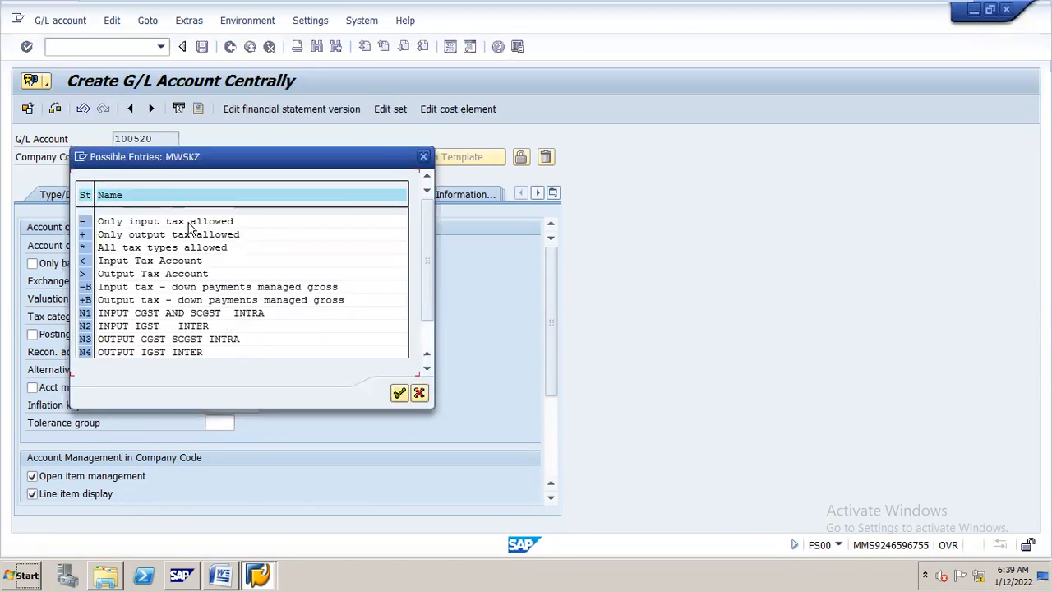
{"action": "double_click", "coordinate": [86, 221]}
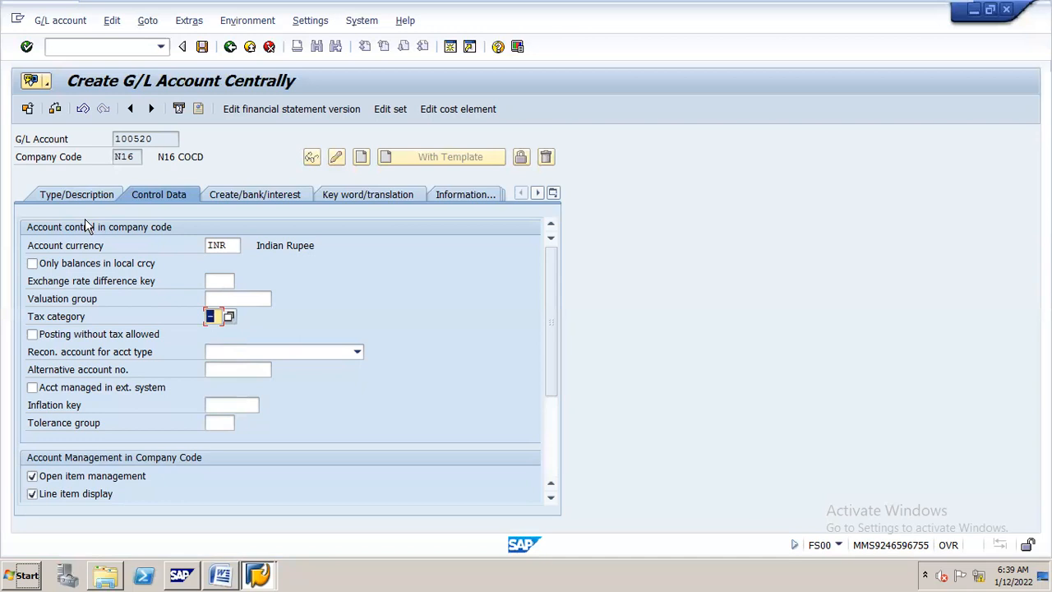
{"action": "left_click", "coordinate": [32, 334]}
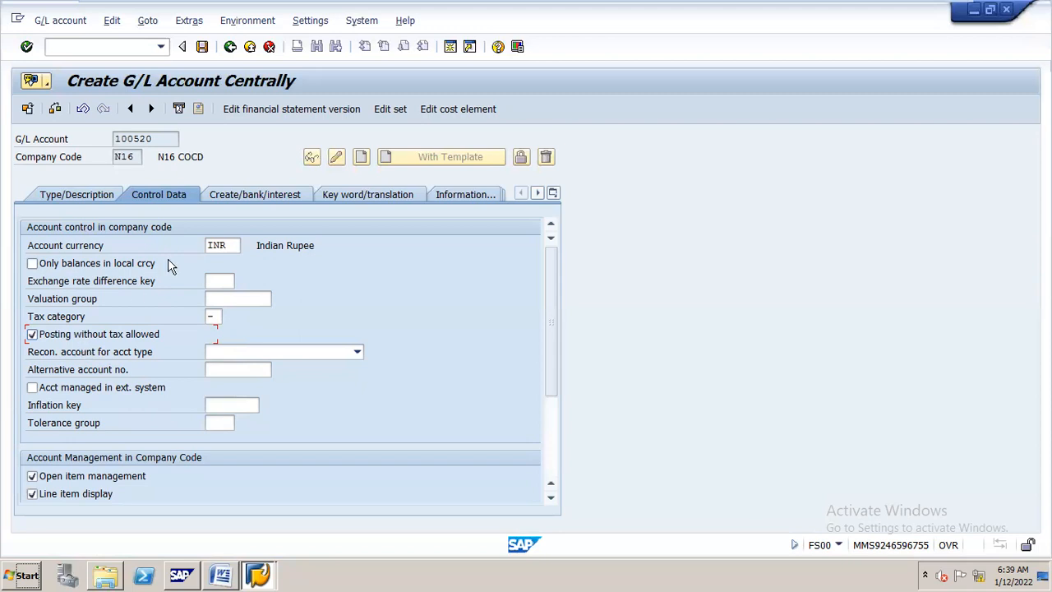
Try field status groups G052 and G042 for account 100520, consulting the Word notes in between.
{"action": "left_click", "coordinate": [252, 202]}
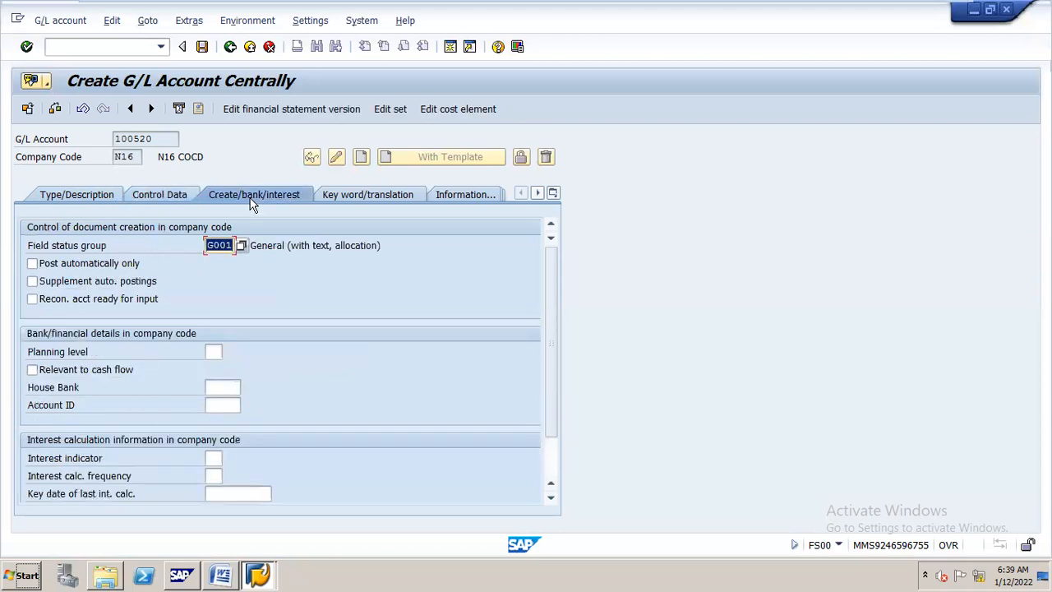
{"action": "type", "text": "G052"}
{"action": "key", "text": "Return"}
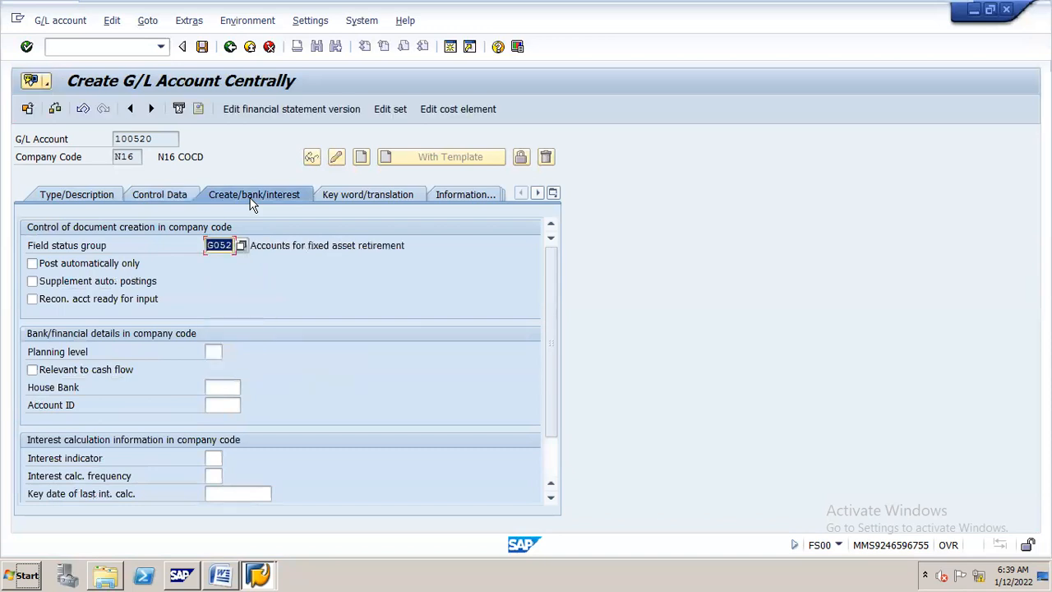
{"action": "left_click", "coordinate": [220, 576]}
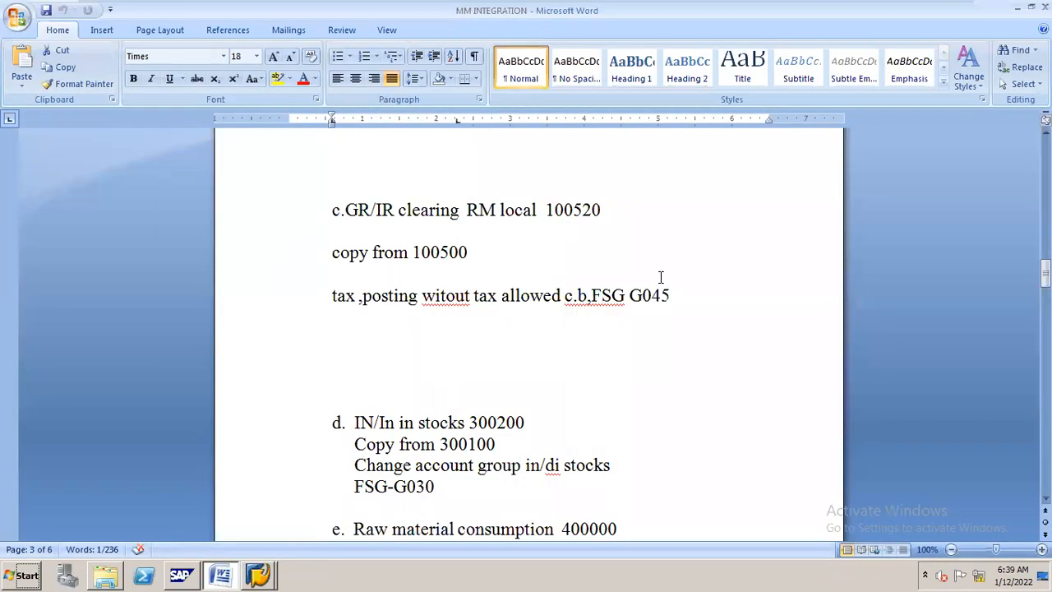
{"action": "key", "text": "alt+Tab"}
{"action": "type", "text": "G042"}
{"action": "key", "text": "Return"}
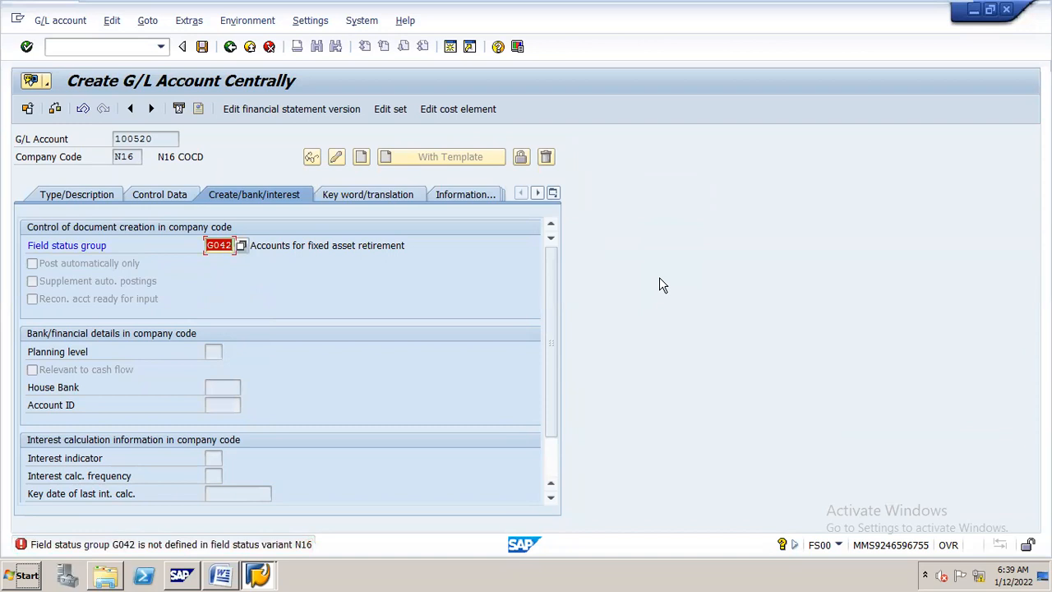
Recheck the Word notes and set the field status group of account 100520 to G045.
{"action": "key", "text": "alt+Tab"}
{"action": "key", "text": "alt+Tab"}
{"action": "type", "text": "G045"}
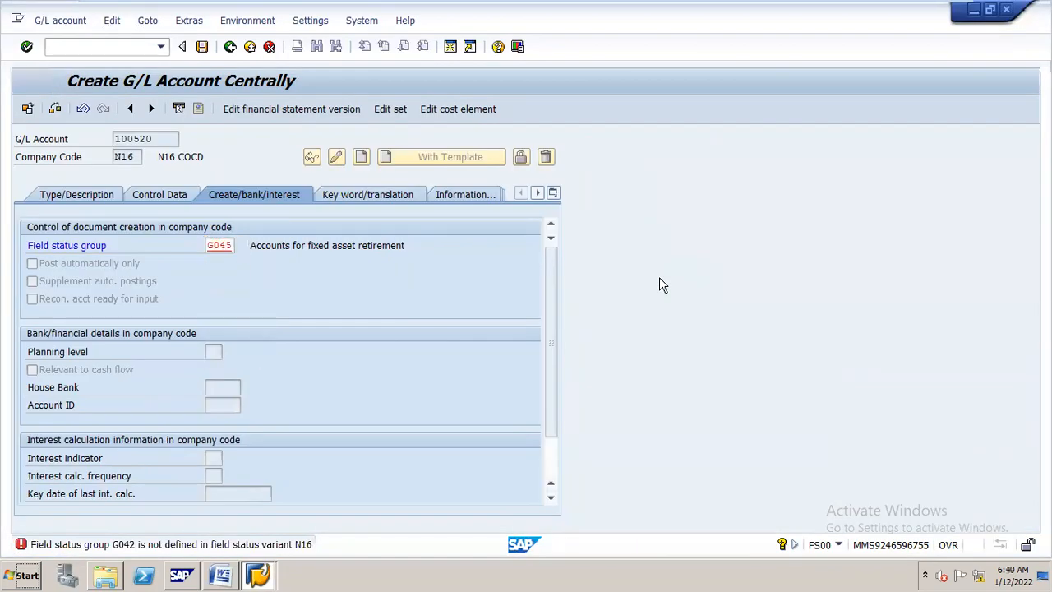
{"action": "key", "text": "Return"}
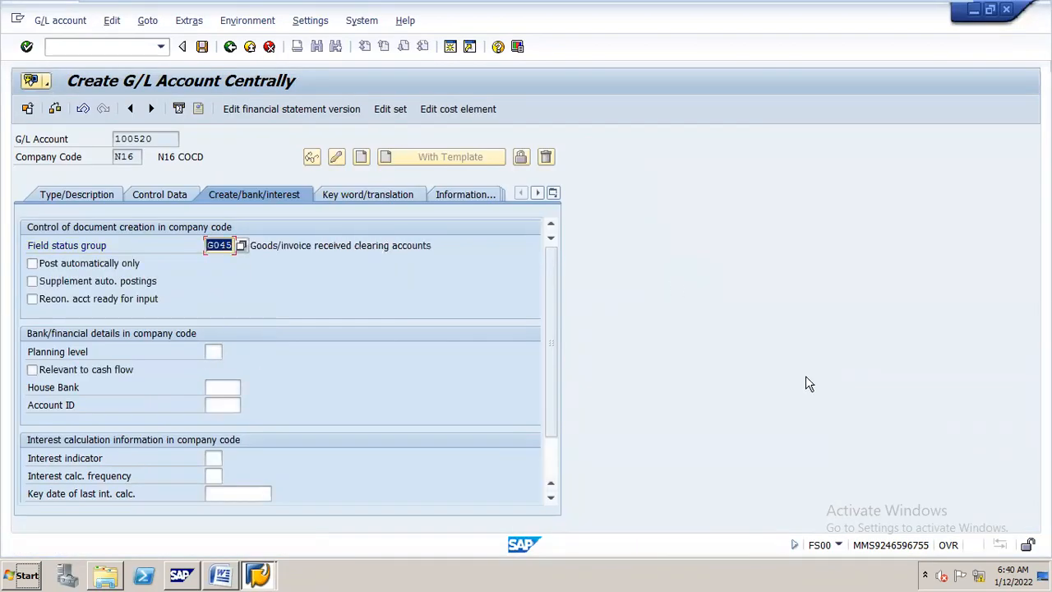
Review the tax, field status and description settings of account 100520 and save the account.
{"action": "left_click", "coordinate": [213, 351]}
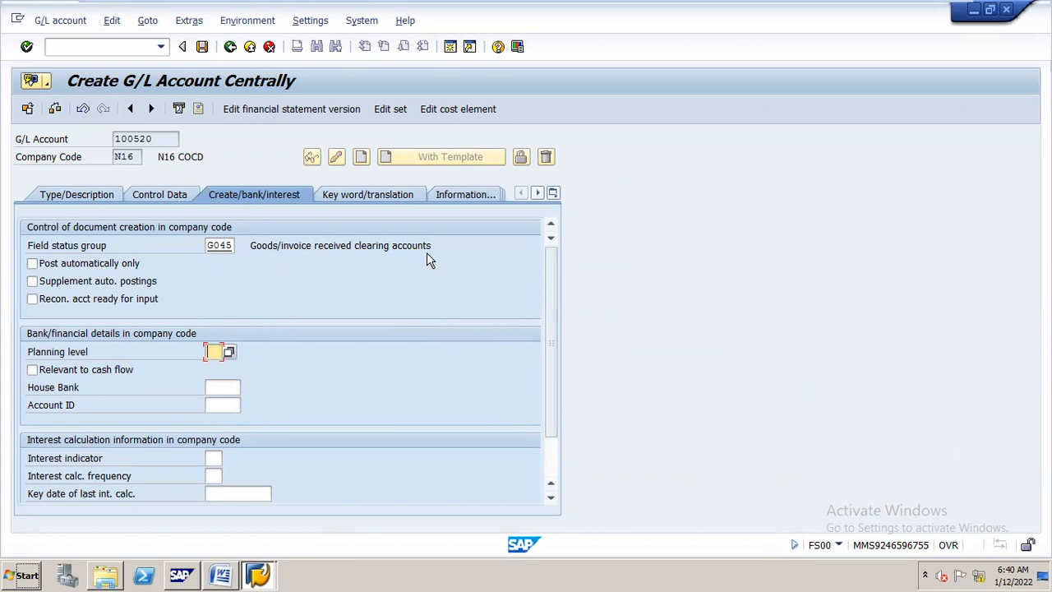
{"action": "left_click", "coordinate": [168, 193]}
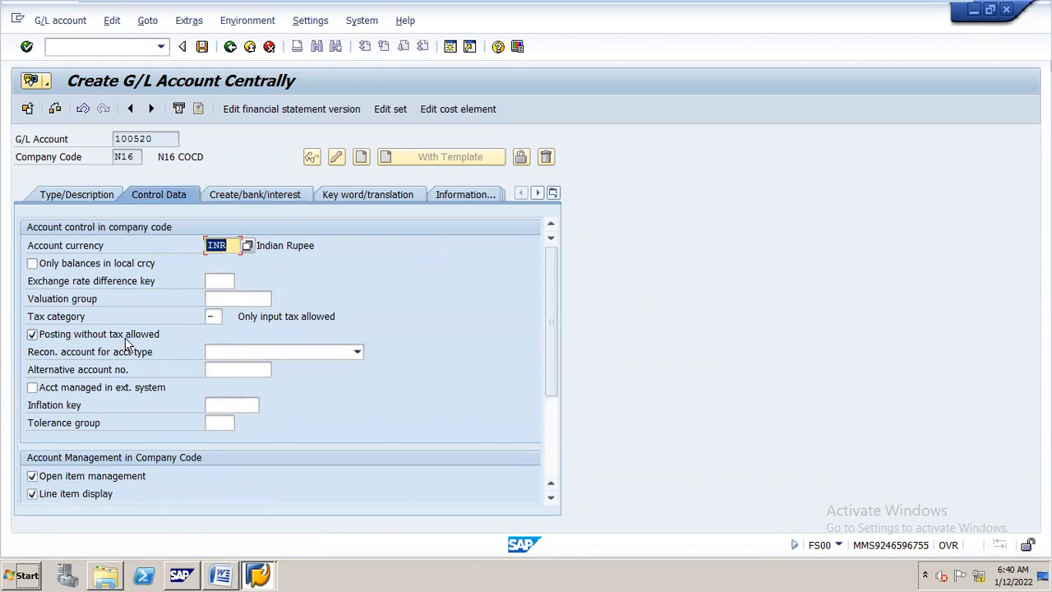
{"action": "left_click", "coordinate": [279, 195]}
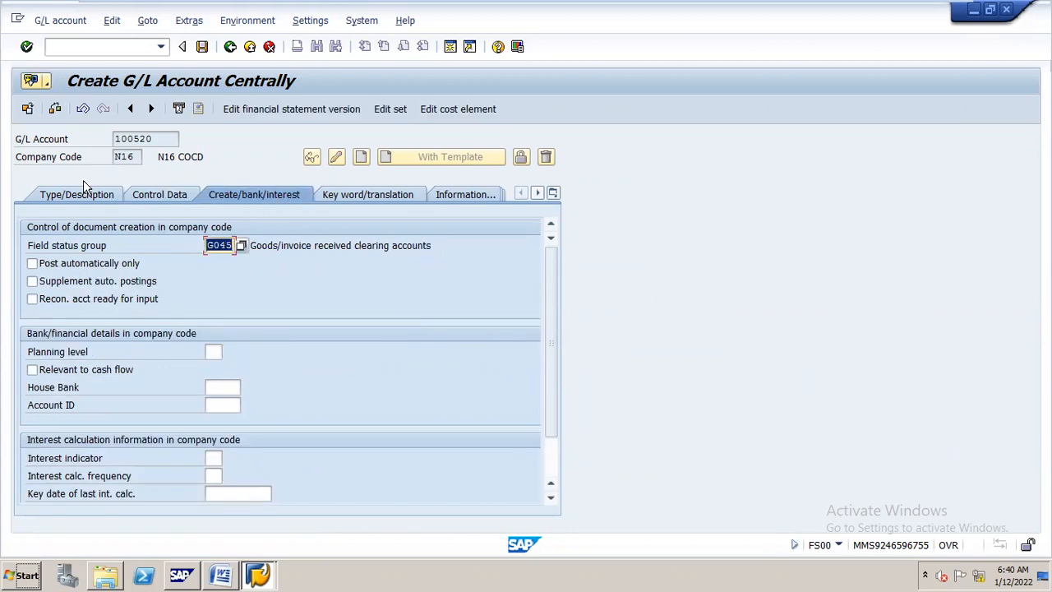
{"action": "left_click", "coordinate": [94, 198]}
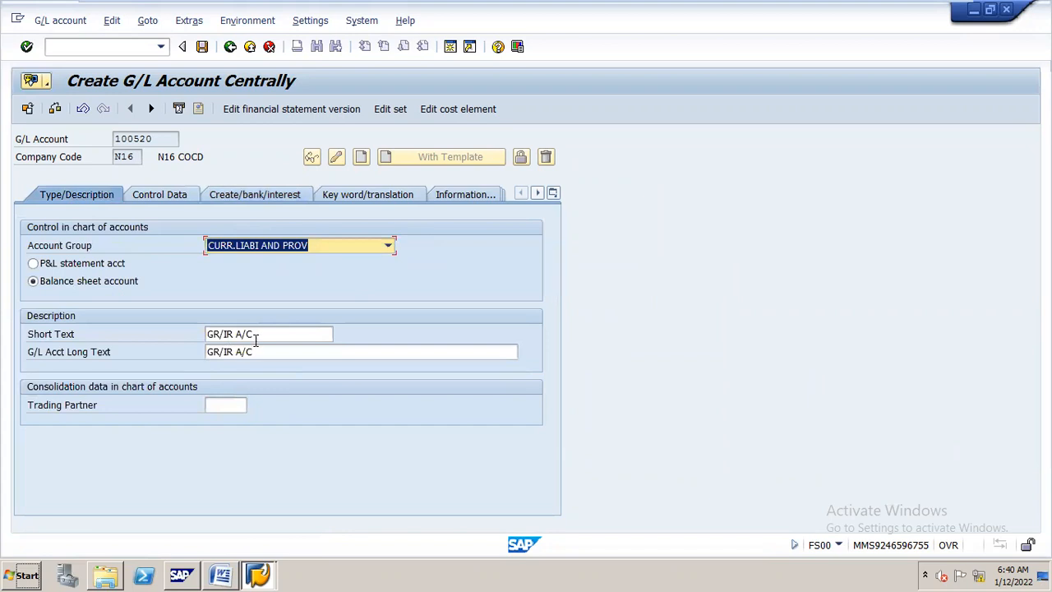
{"action": "left_click", "coordinate": [202, 47]}
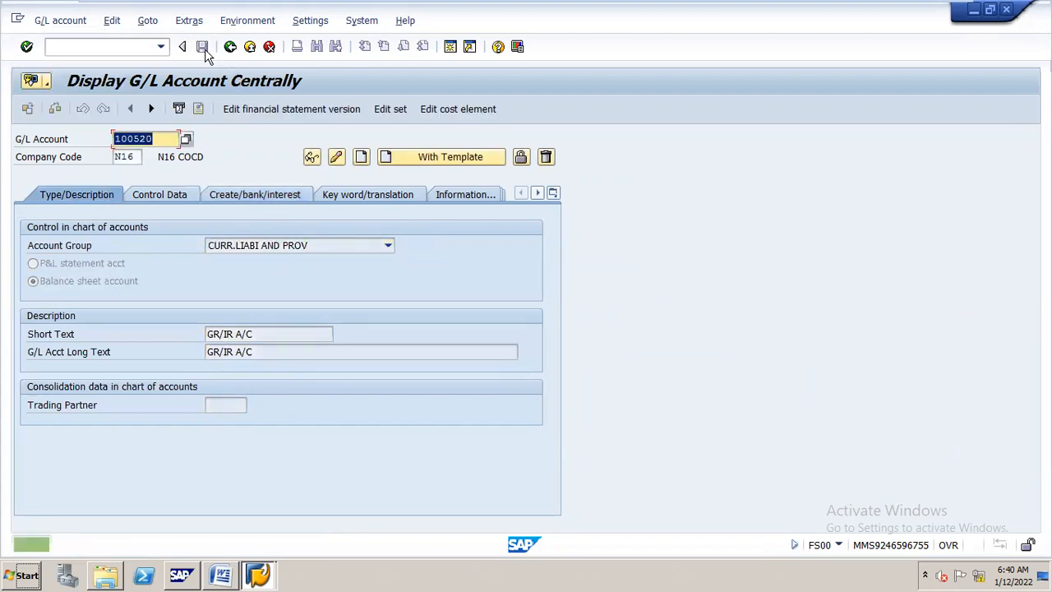
Consult the Word notes for the stock change account and enter G/L account number 300200 in SAP.
{"action": "key", "text": "alt+Tab"}
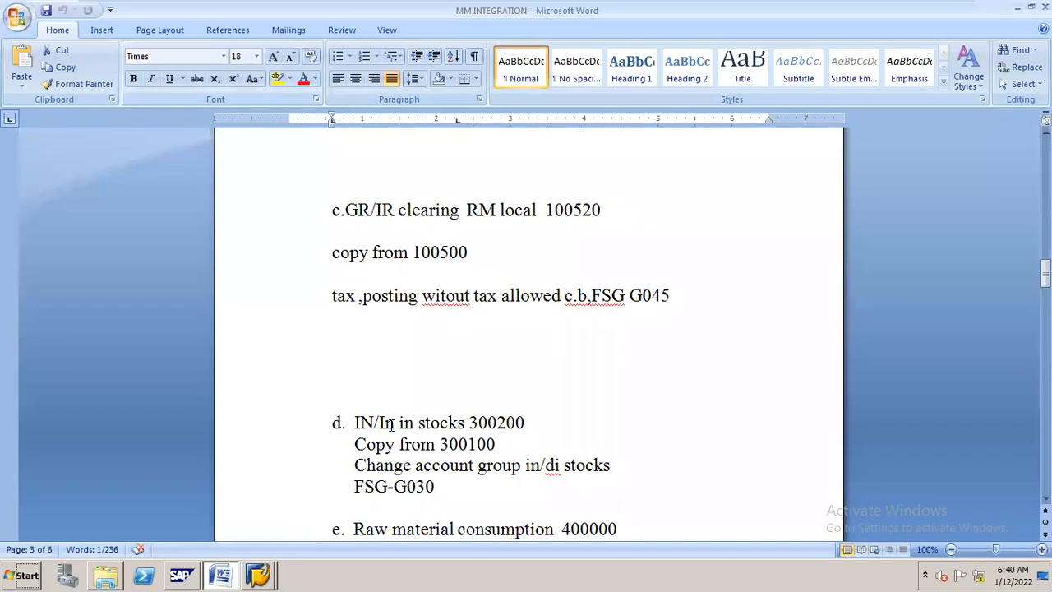
{"action": "scroll", "coordinate": [530, 329], "scroll_direction": "down", "scroll_amount": 2}
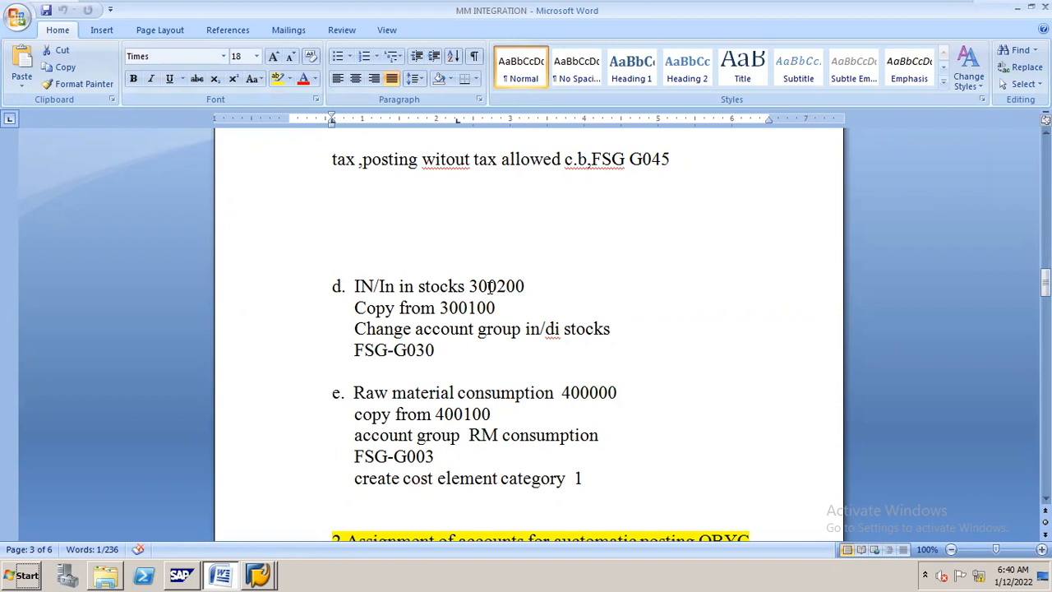
{"action": "key", "text": "alt+Tab"}
{"action": "type", "text": "3"}
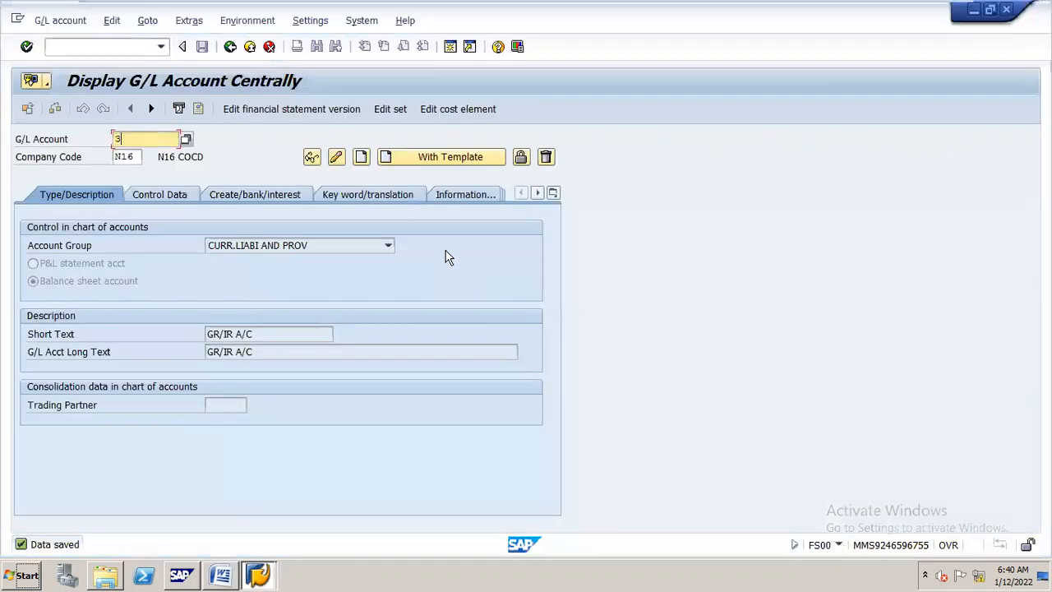
{"action": "type", "text": "0020"}
Create account 300200 from a template, using reference account 100000 in company code N16.
{"action": "left_click", "coordinate": [484, 164]}
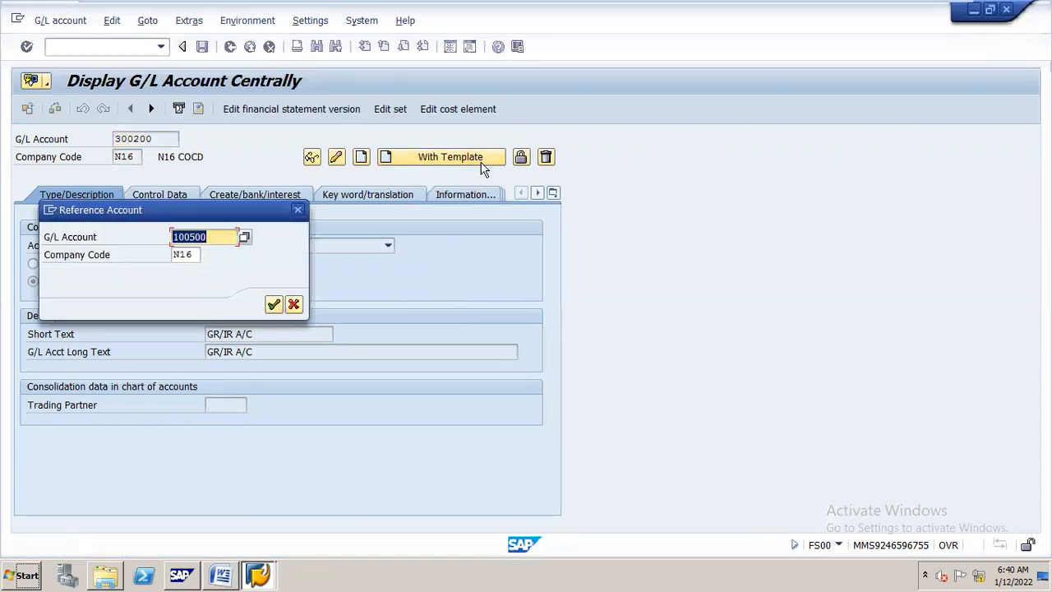
{"action": "key", "text": "Tab"}
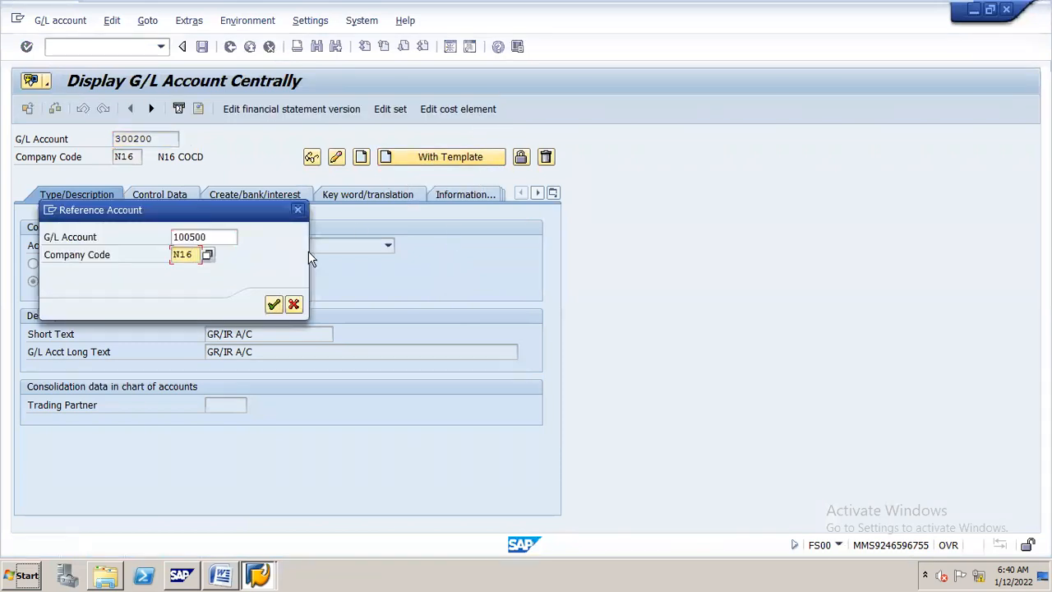
{"action": "left_click_drag", "start_coordinate": [235, 237], "coordinate": [162, 248]}
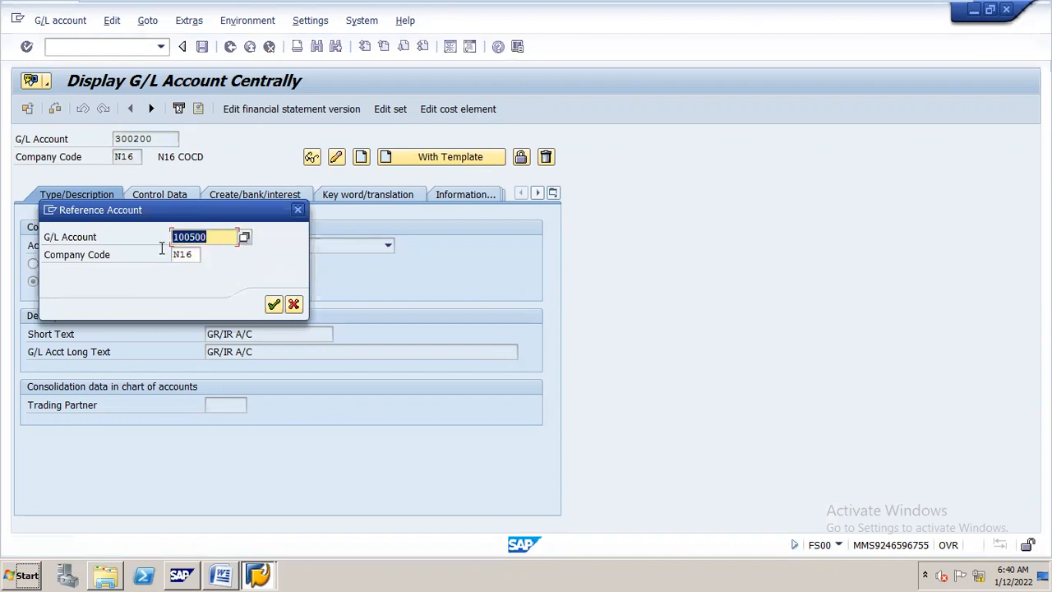
{"action": "type", "text": "100"}
{"action": "key", "text": "Down"}
{"action": "key", "text": "Down"}
{"action": "key", "text": "Down"}
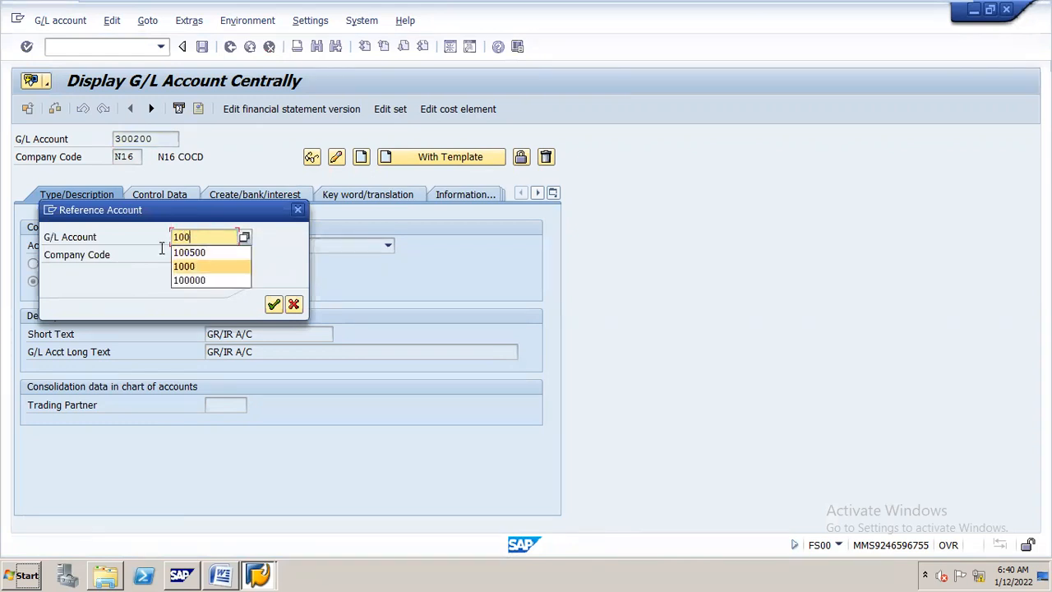
{"action": "key", "text": "Return"}
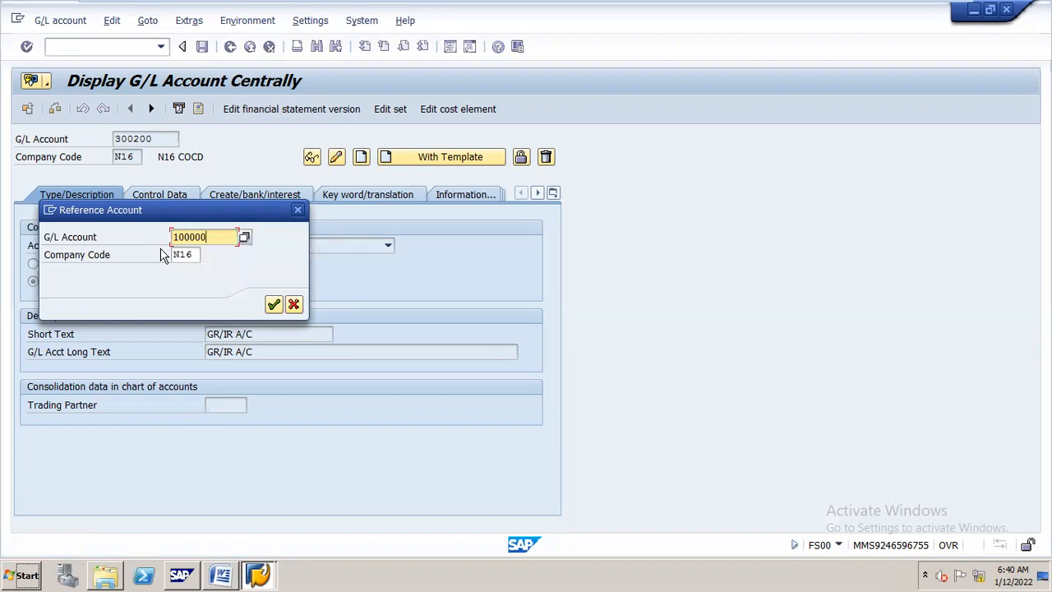
{"action": "key", "text": "Return"}
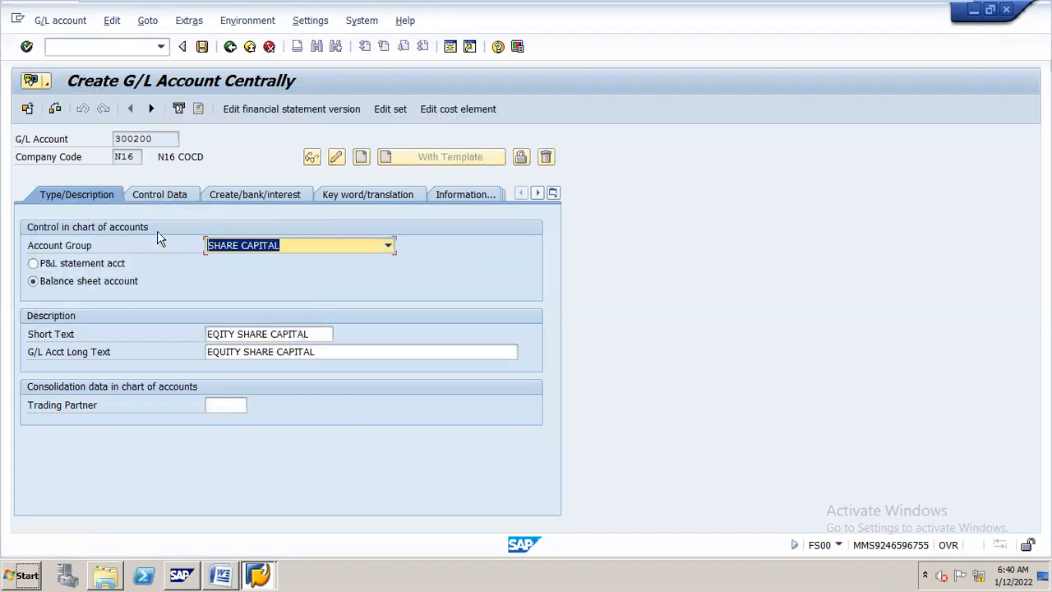
Assign account 300200 to account group IN/DI IN STOCK, make it a P&L statement account and maximize the SAP window.
{"action": "left_click", "coordinate": [386, 244]}
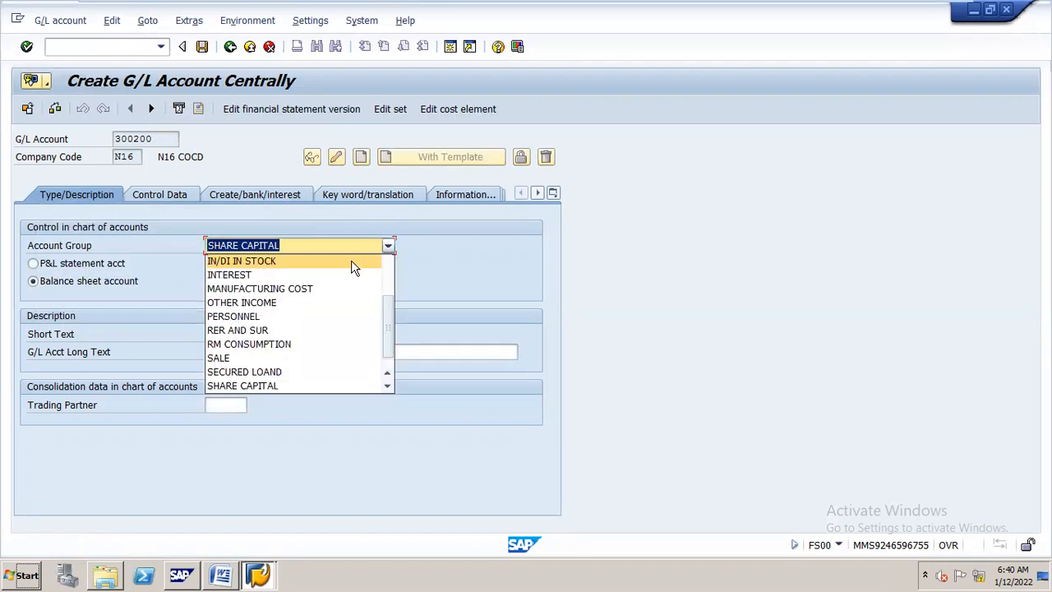
{"action": "left_click", "coordinate": [351, 260]}
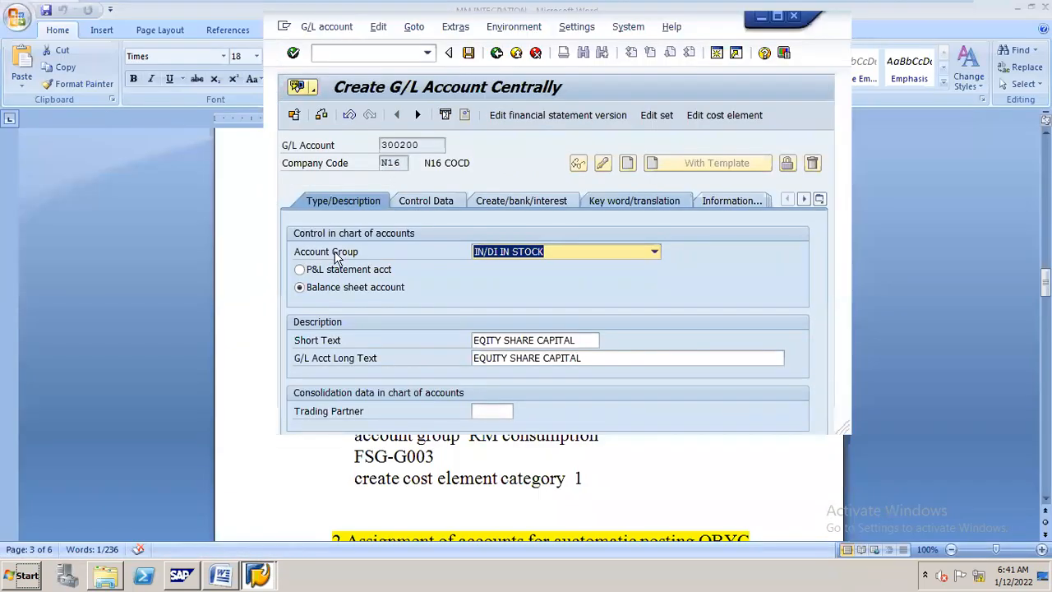
{"action": "left_click", "coordinate": [299, 270]}
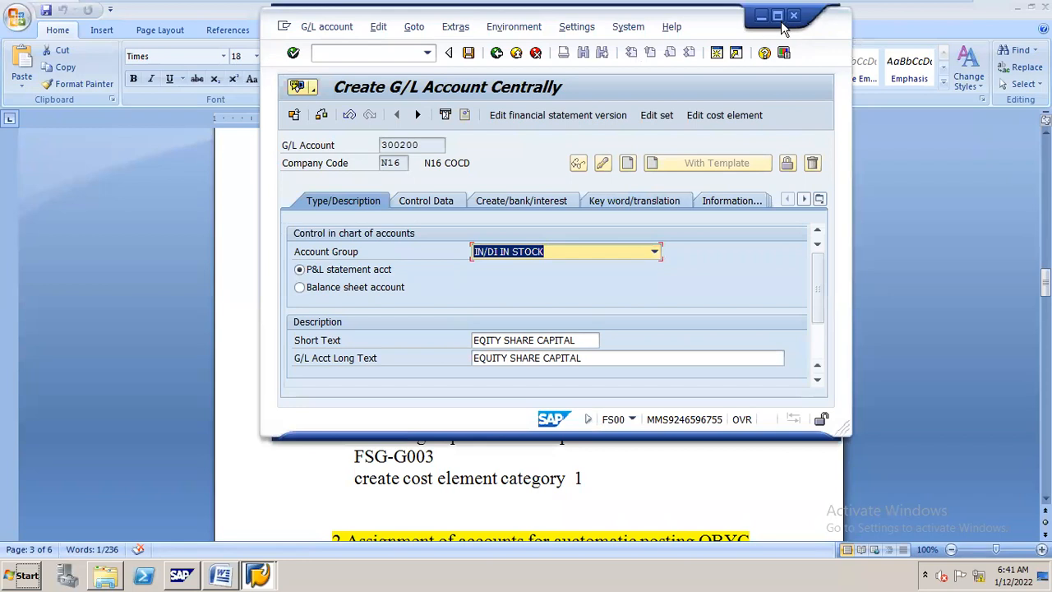
{"action": "left_click", "coordinate": [777, 16]}
Replace both the short text and the long text of account 300200 with IN/DI IN STOCK.
{"action": "left_click_drag", "start_coordinate": [313, 335], "coordinate": [93, 364]}
{"action": "type", "text": "IN"}
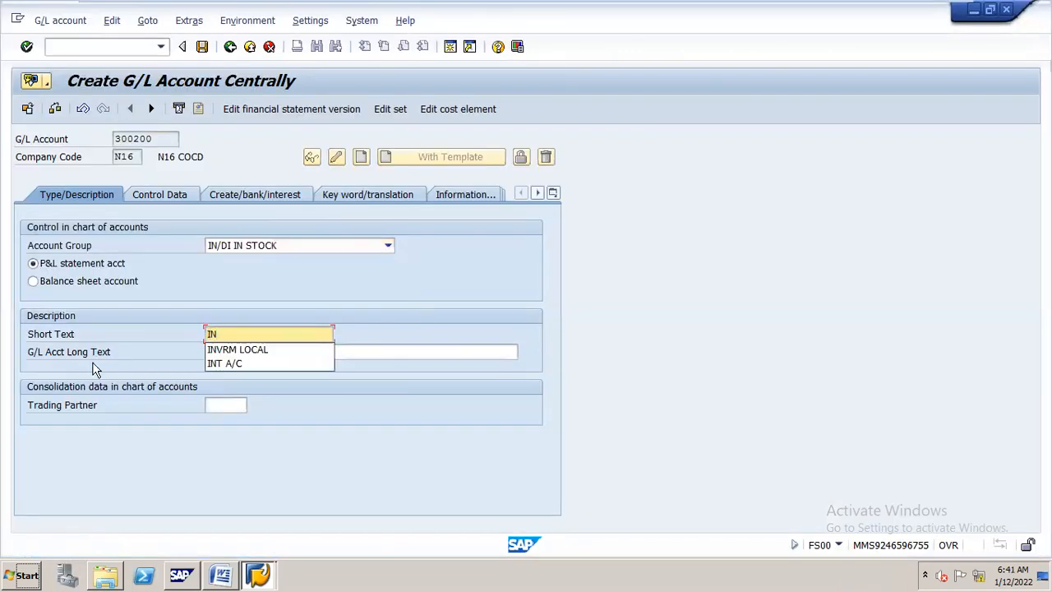
{"action": "type", "text": "/IN"}
{"action": "key", "text": "BackSpace"}
{"action": "type", "text": "D"}
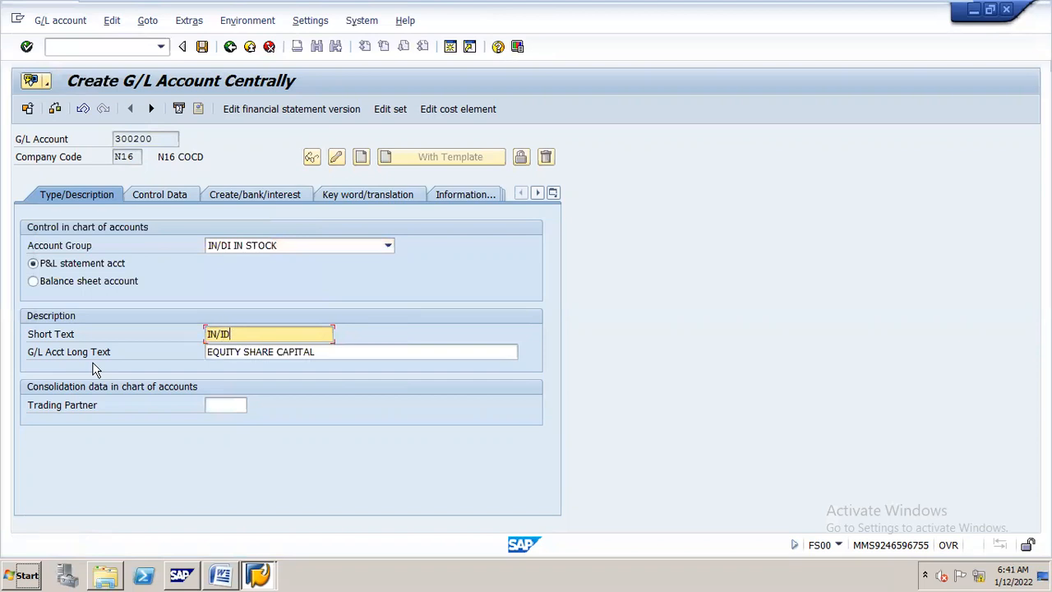
{"action": "key", "text": "BackSpace"}
{"action": "key", "text": "BackSpace"}
{"action": "type", "text": "DI IN STOCK"}
{"action": "left_click_drag", "start_coordinate": [352, 354], "coordinate": [95, 354]}
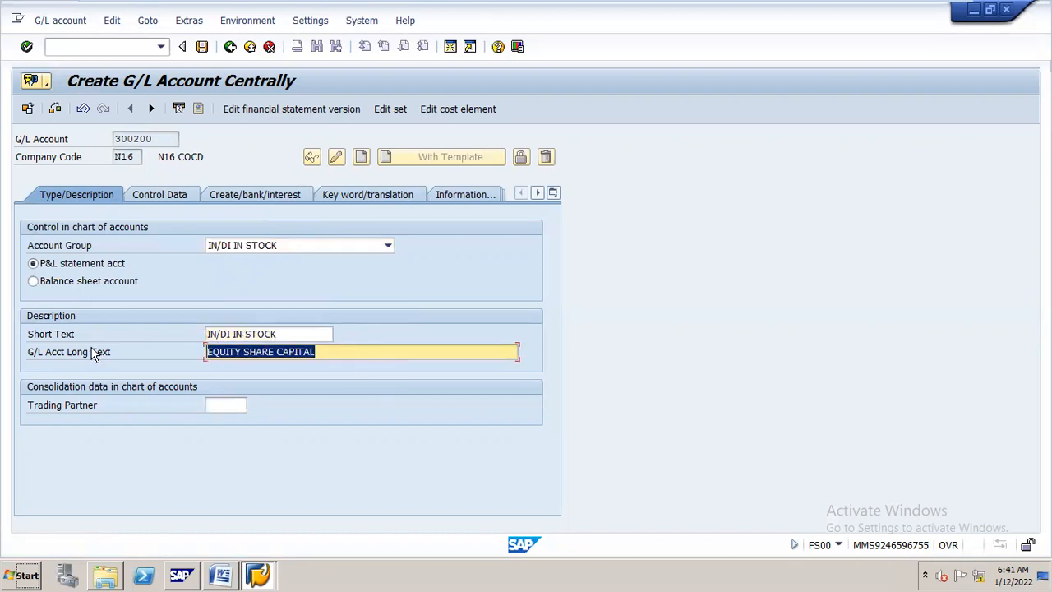
{"action": "type", "text": "IN/DI"}
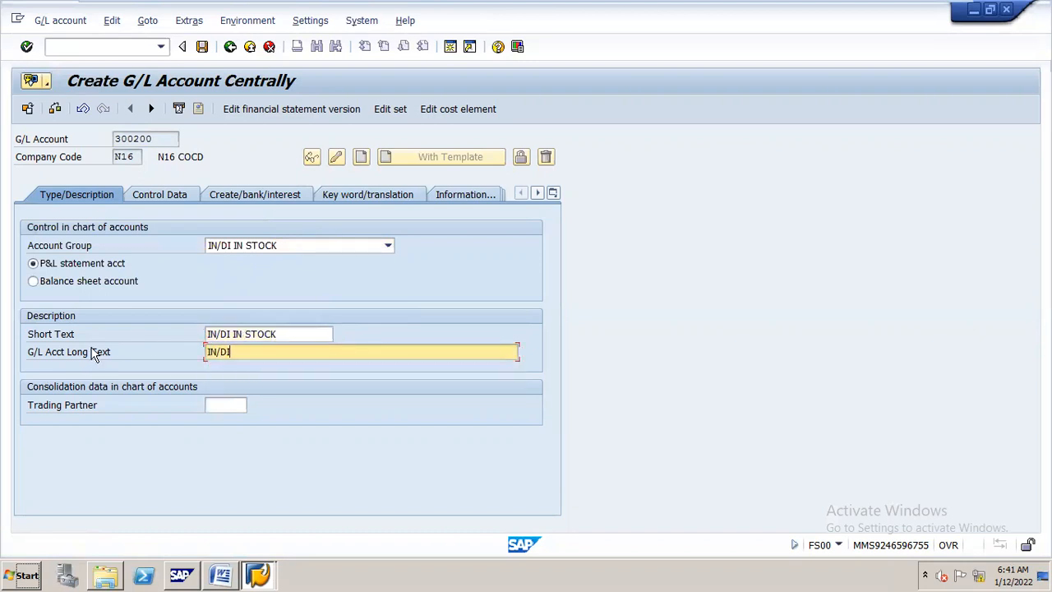
{"action": "type", "text": " IN STOCK"}
Check the Word notes, set the field status group of account 300200 to G030 and save the account.
{"action": "left_click", "coordinate": [171, 189]}
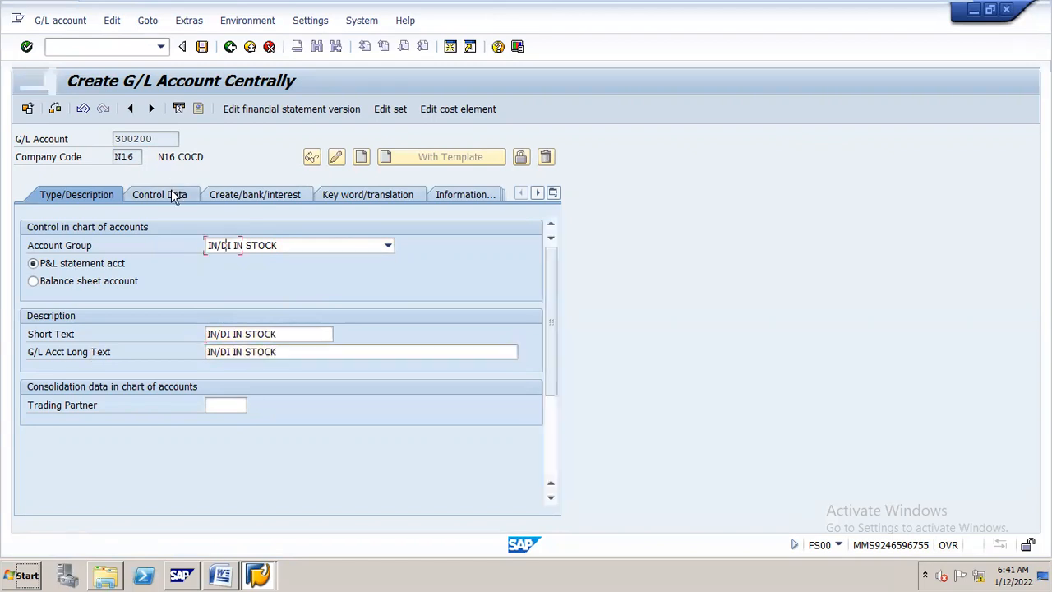
{"action": "left_click", "coordinate": [224, 199]}
{"action": "key", "text": "alt+Tab"}
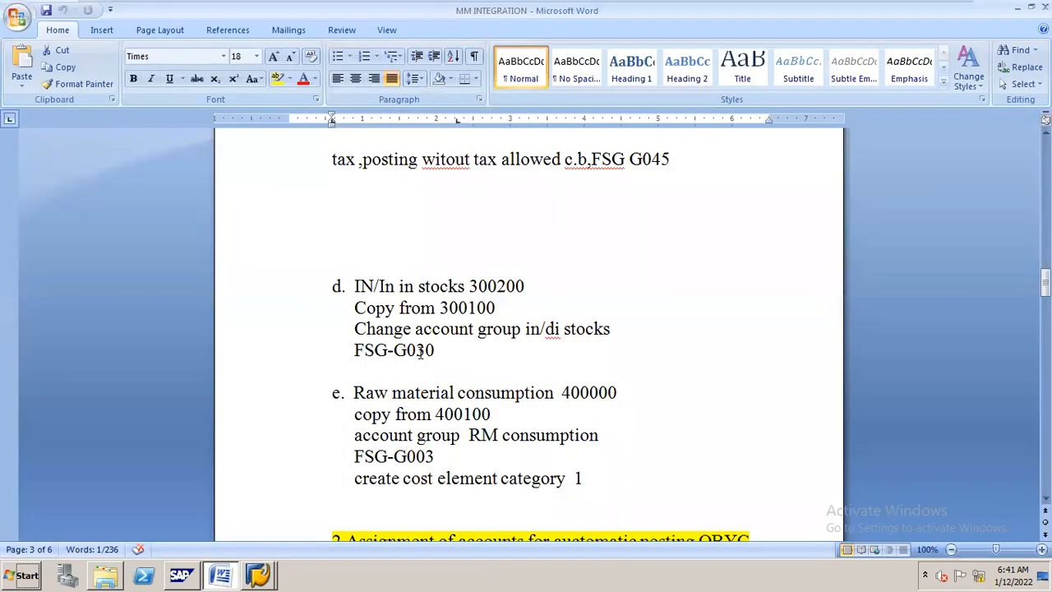
{"action": "key", "text": "alt+Tab"}
{"action": "type", "text": "G030"}
{"action": "key", "text": "Return"}
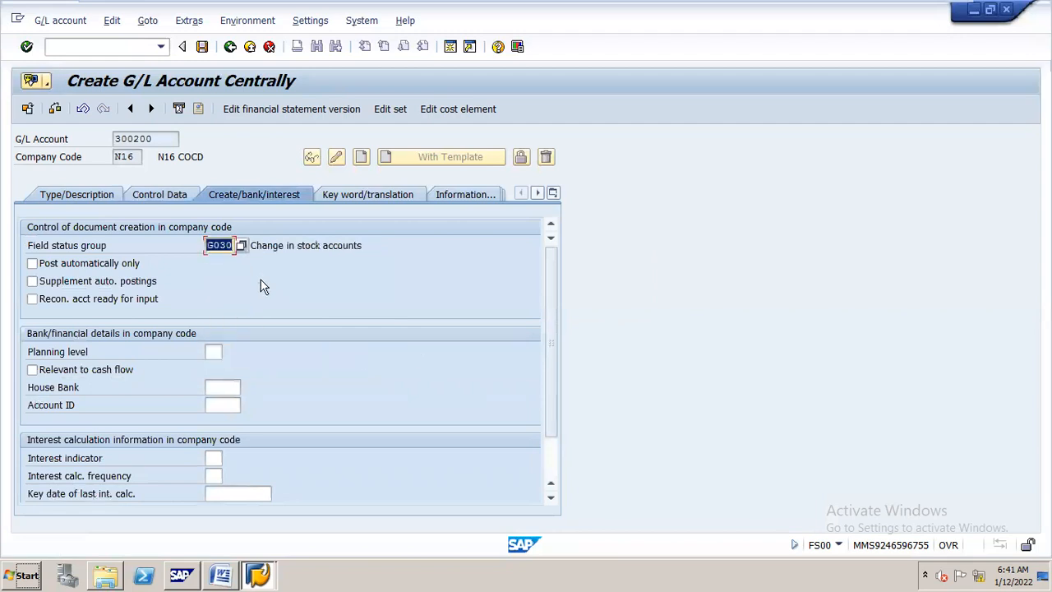
{"action": "left_click", "coordinate": [213, 352]}
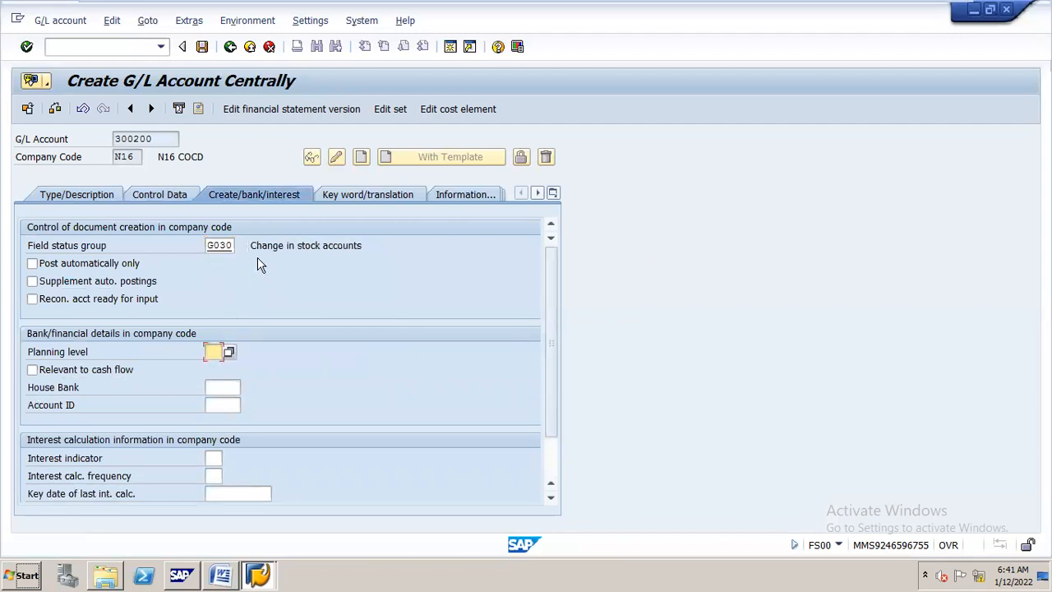
{"action": "left_click", "coordinate": [206, 48]}
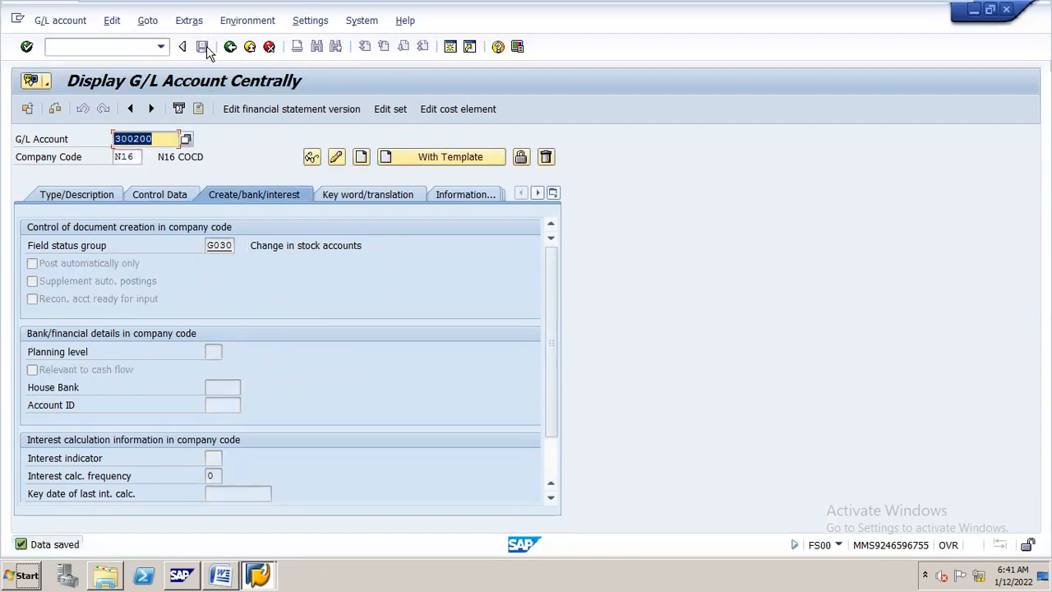
Following the Word notes, create G/L account 400000 with reference account 400100 in company code N16 as its template.
{"action": "key", "text": "alt+Tab"}
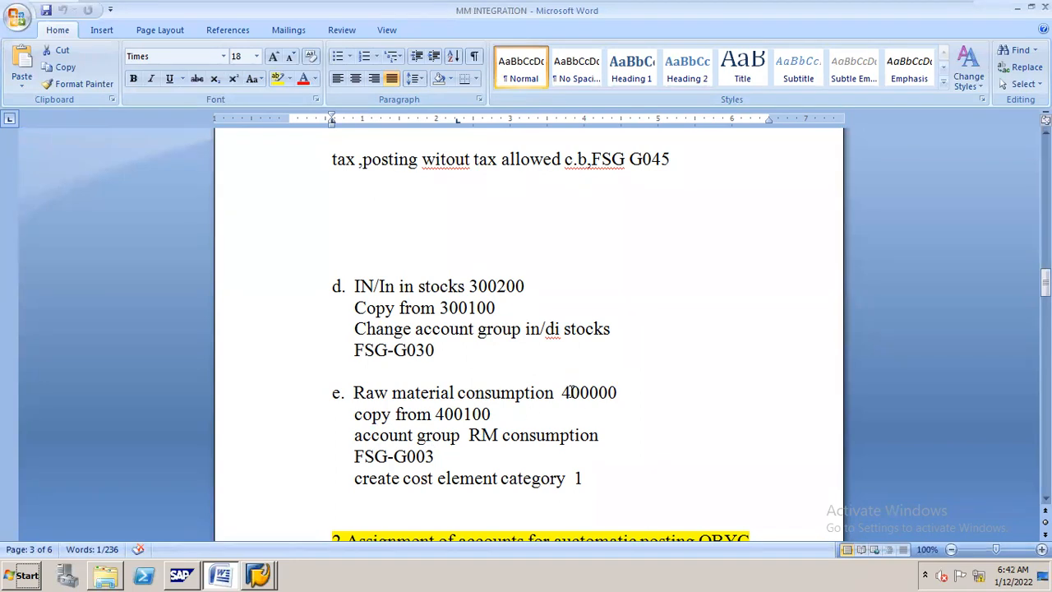
{"action": "key", "text": "alt+Tab"}
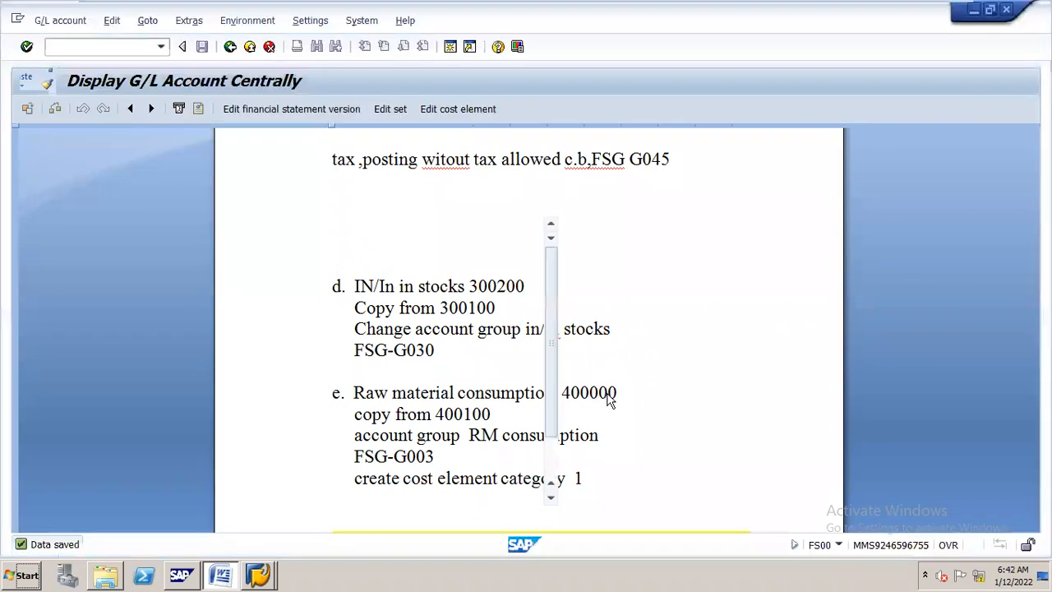
{"action": "type", "text": "400000"}
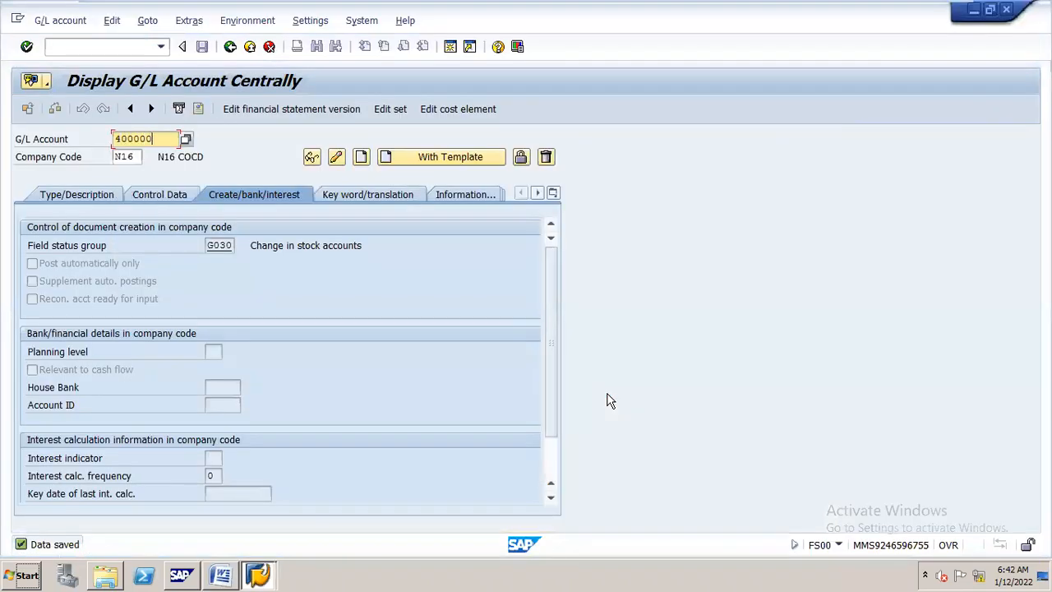
{"action": "left_click", "coordinate": [450, 157]}
{"action": "type", "text": "400100"}
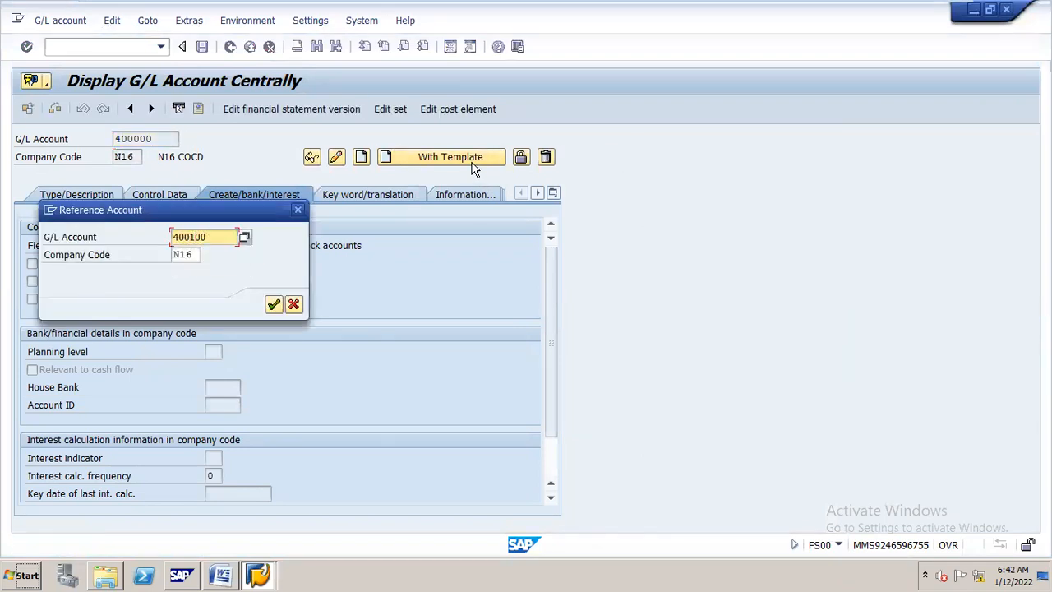
{"action": "key", "text": "Return"}
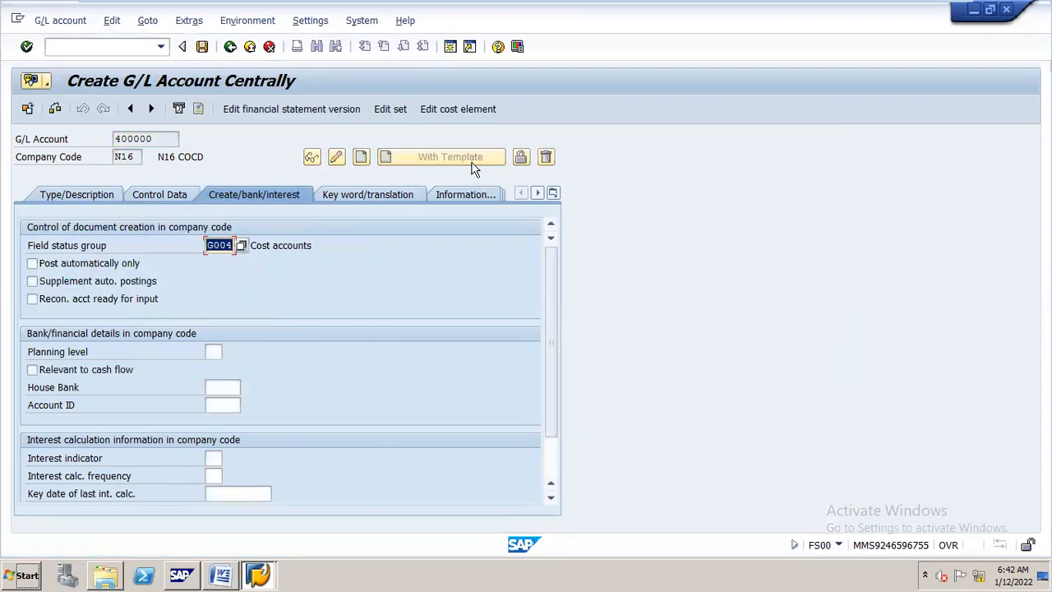
Change the account group of account 400000 to RM CONSUMPTION.
{"action": "left_click", "coordinate": [105, 200]}
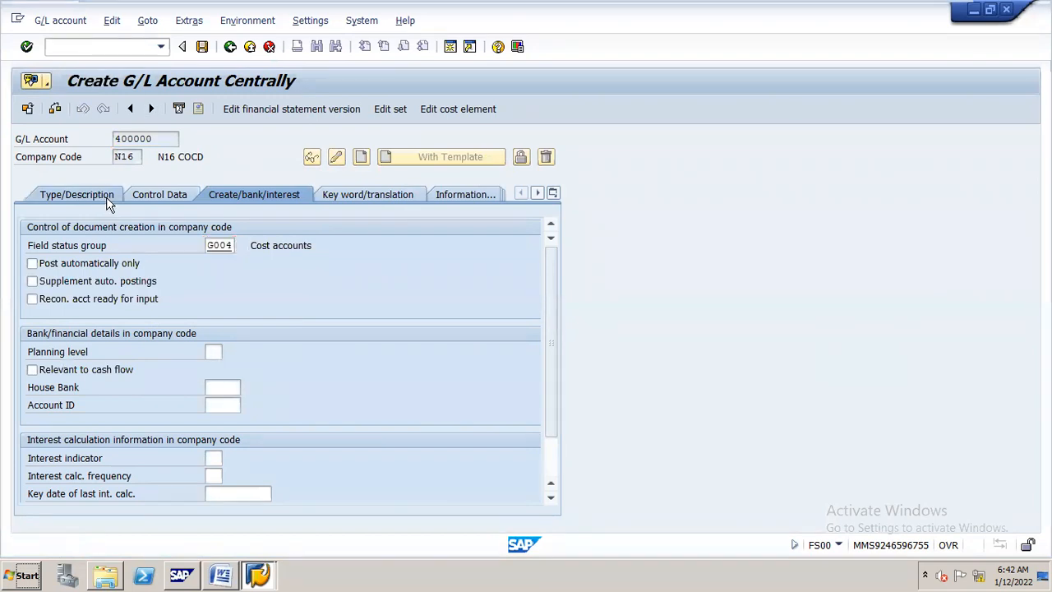
{"action": "left_click", "coordinate": [388, 243]}
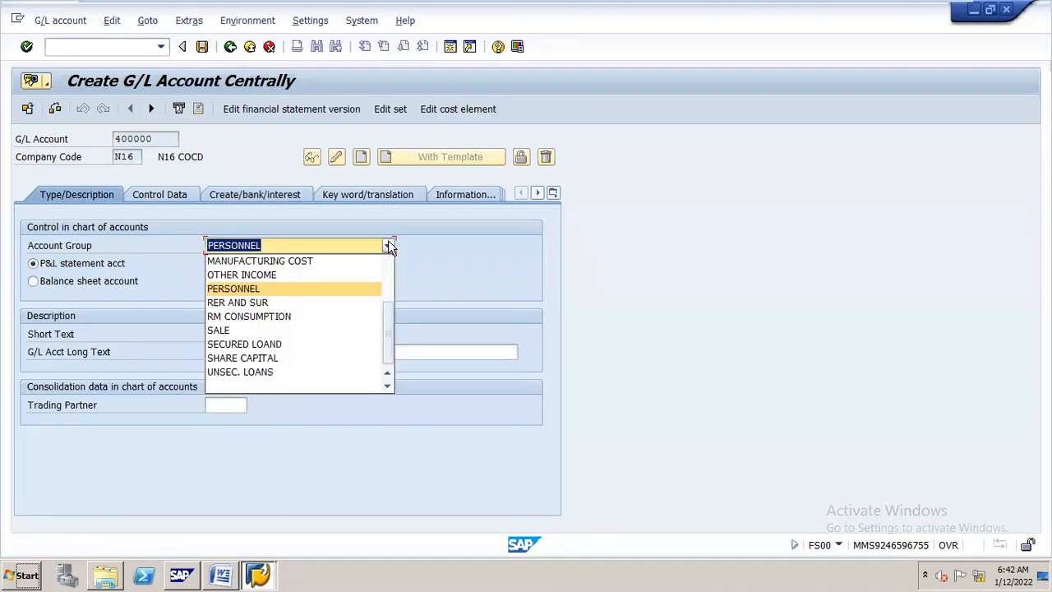
{"action": "left_click", "coordinate": [360, 316]}
Enter RM CONSUMPTION as the short text of account 400000 and copy it into the long text.
{"action": "key", "text": "Tab"}
{"action": "type", "text": "RM CONSUM"}
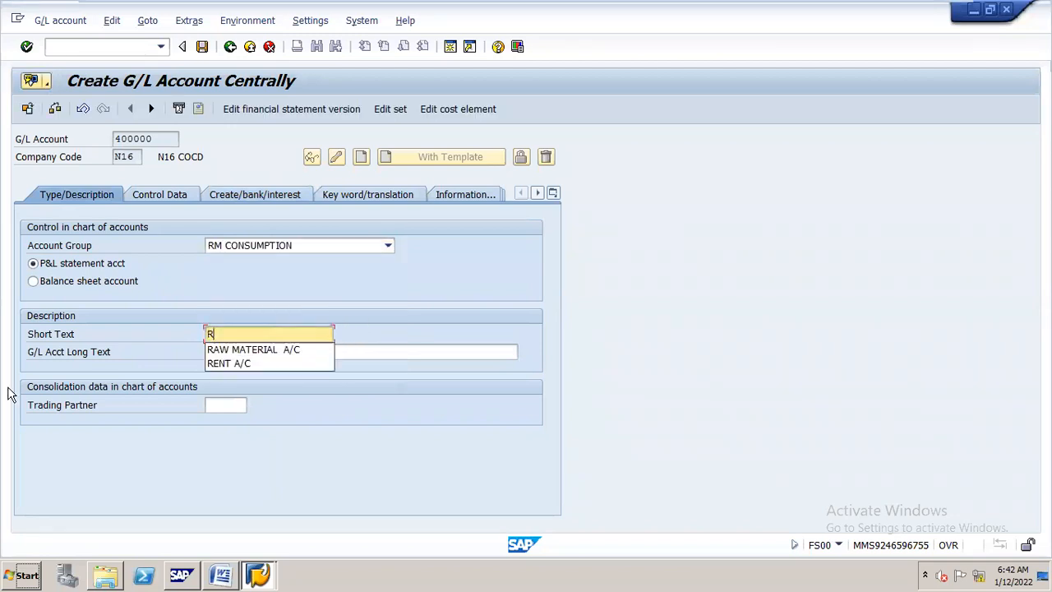
{"action": "type", "text": "PTION"}
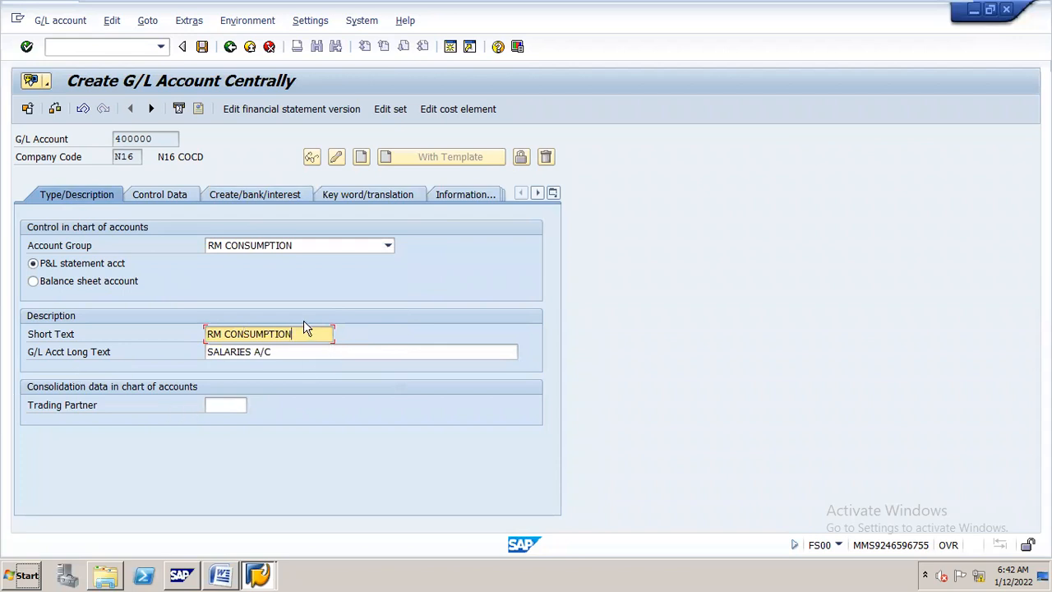
{"action": "left_click_drag", "start_coordinate": [304, 333], "coordinate": [8, 397]}
{"action": "key", "text": "ctrl+c"}
{"action": "left_click_drag", "start_coordinate": [289, 348], "coordinate": [29, 341]}
{"action": "key", "text": "ctrl+v"}
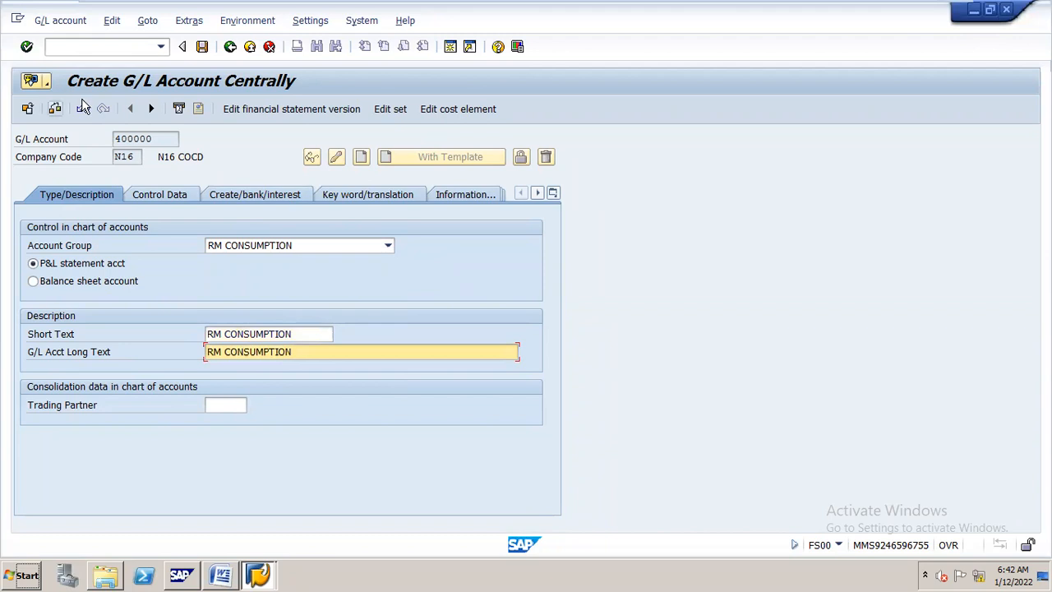
Check the Word notes and set the field status group of account 400000 to G003.
{"action": "left_click", "coordinate": [189, 195]}
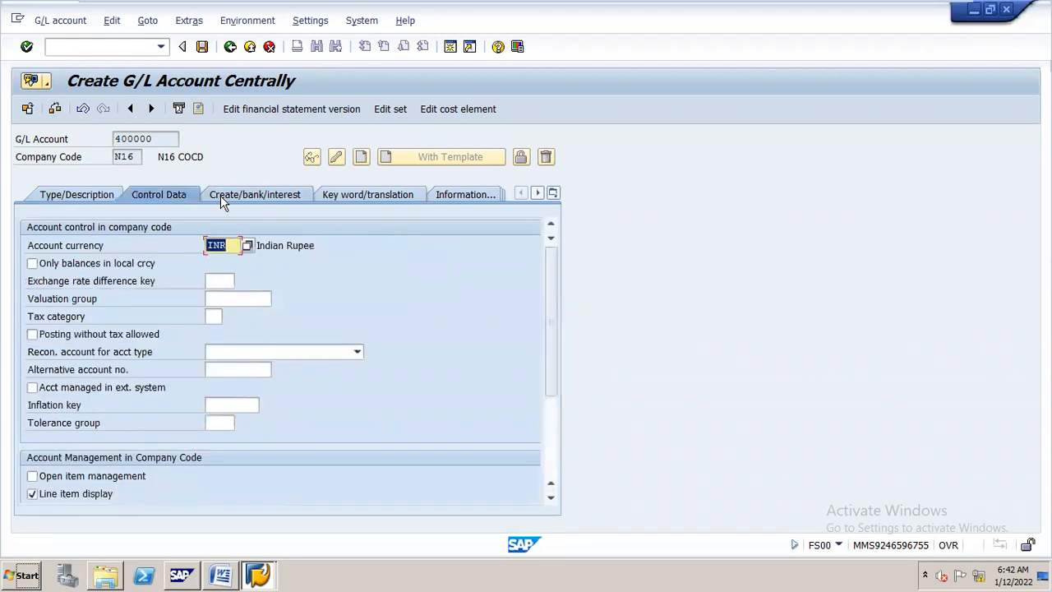
{"action": "left_click", "coordinate": [225, 199]}
{"action": "key", "text": "alt+Tab"}
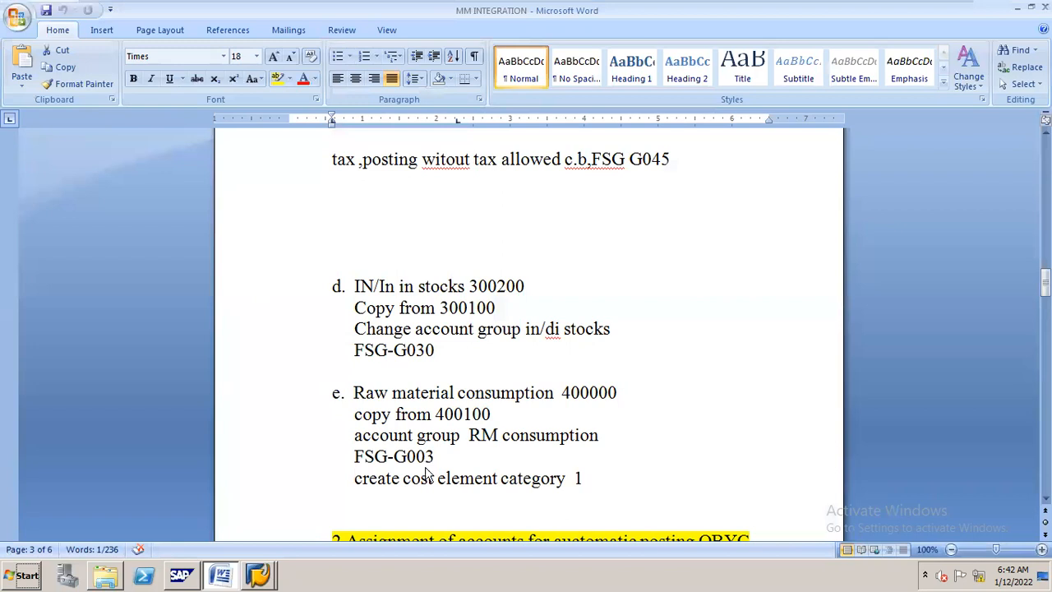
{"action": "key", "text": "alt+Tab"}
{"action": "type", "text": "G003"}
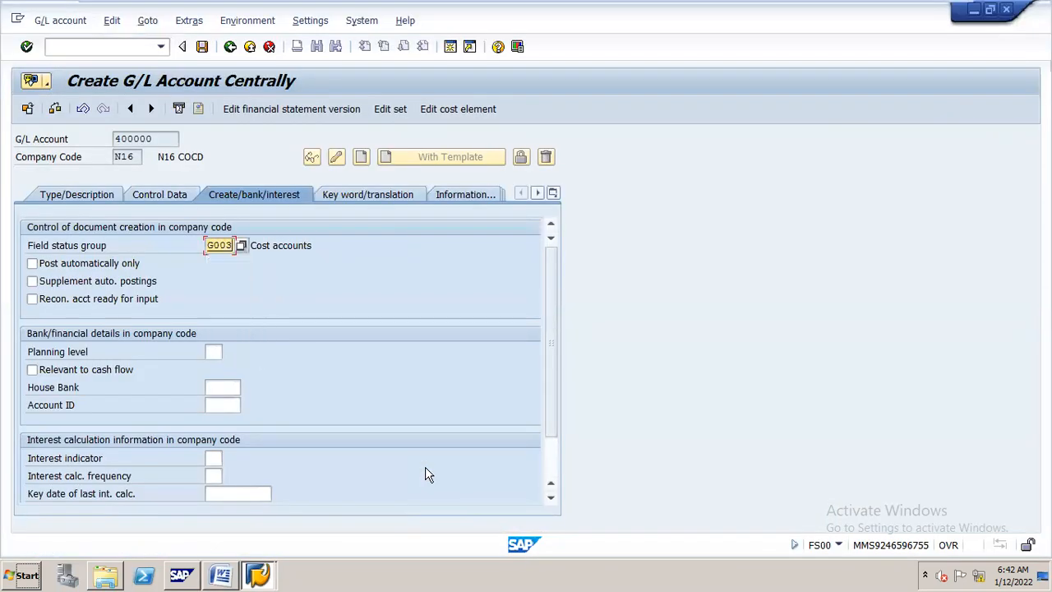
{"action": "key", "text": "Return"}
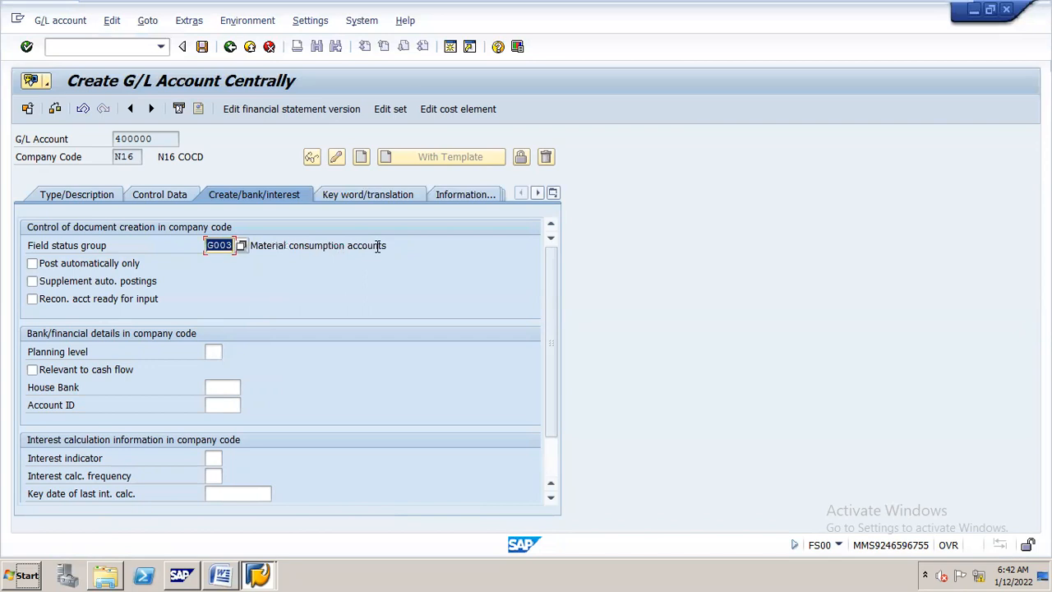
Highlight the note "create cost element category 1" in yellow in the Word notes and save the document.
{"action": "key", "text": "alt+Tab"}
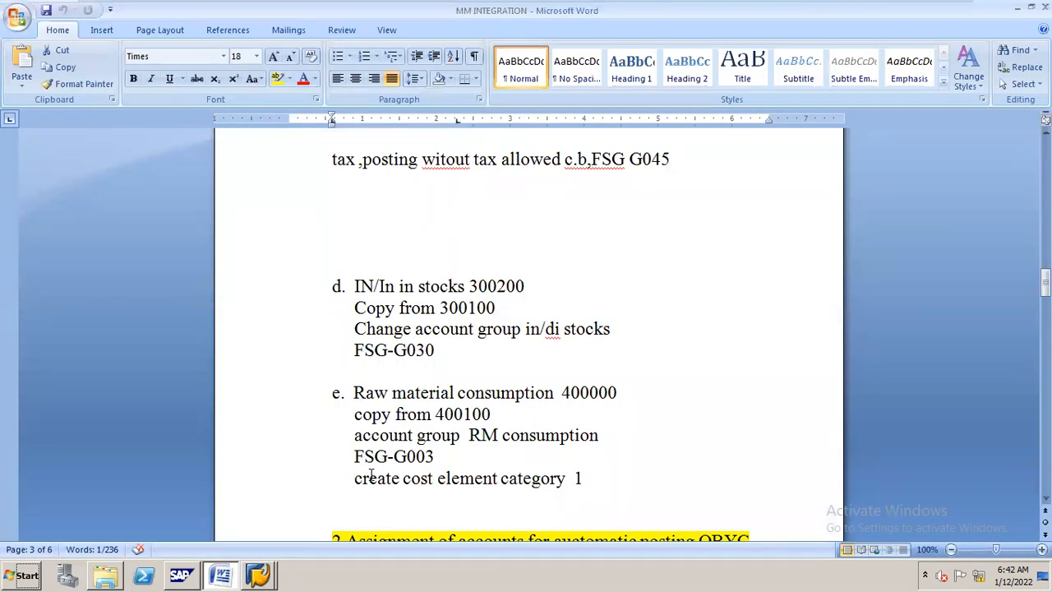
{"action": "left_click_drag", "start_coordinate": [355, 478], "coordinate": [584, 478]}
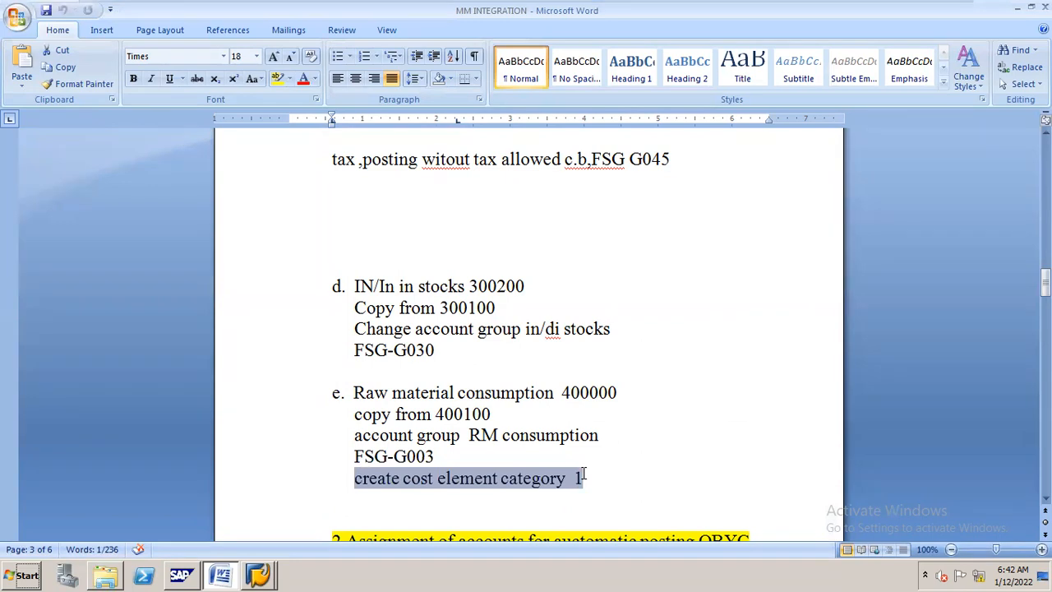
{"action": "left_click", "coordinate": [277, 78]}
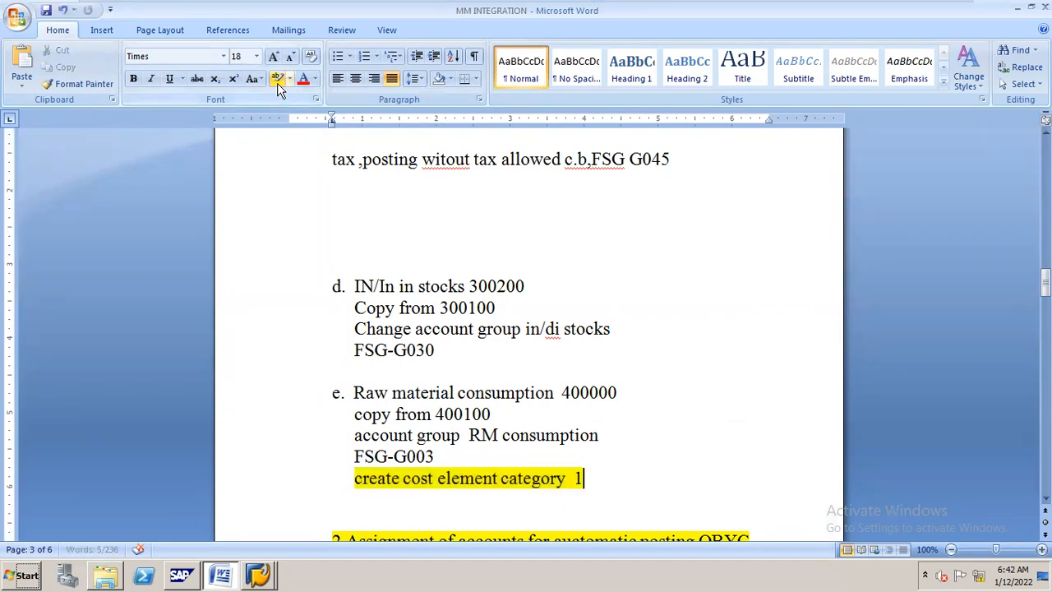
{"action": "key", "text": "ctrl+s"}
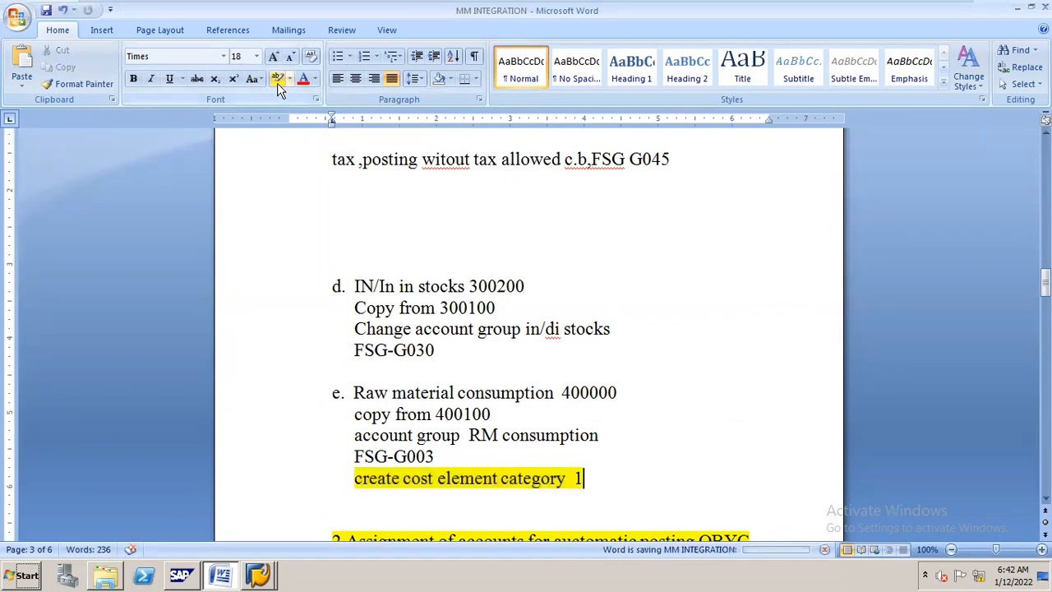
Back in SAP, save G/L account 400000 and start creating its cost element with a validity start of 01.04.2021.
{"action": "key", "text": "alt+Tab"}
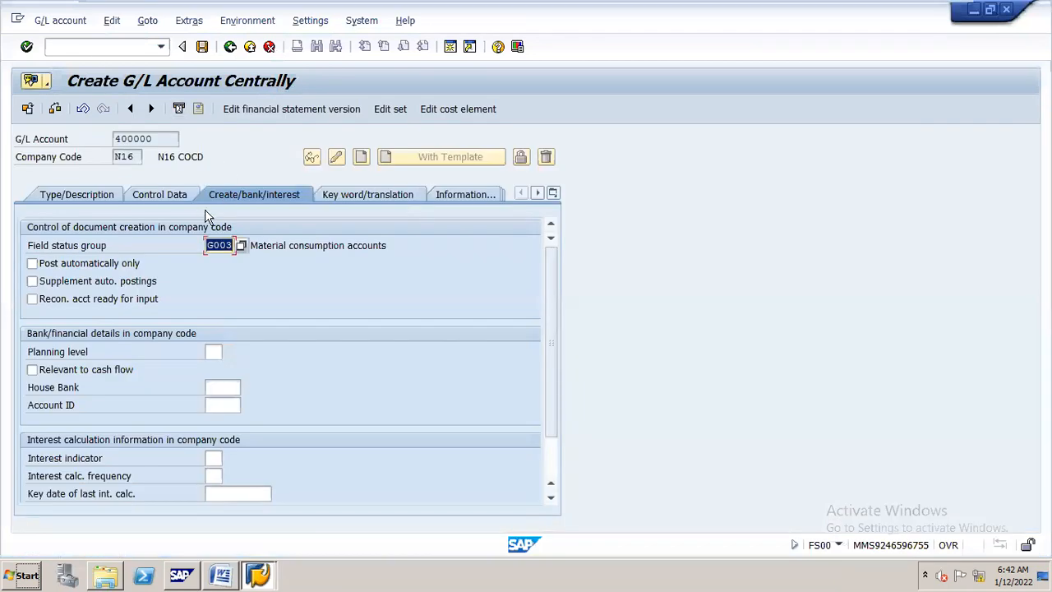
{"action": "left_click", "coordinate": [202, 47]}
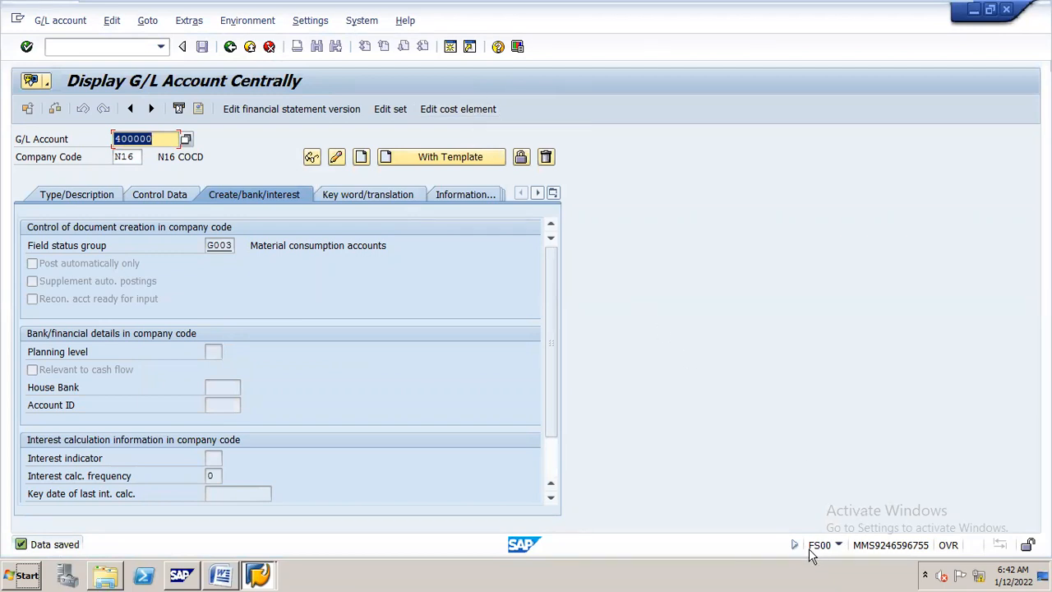
{"action": "left_click", "coordinate": [470, 113]}
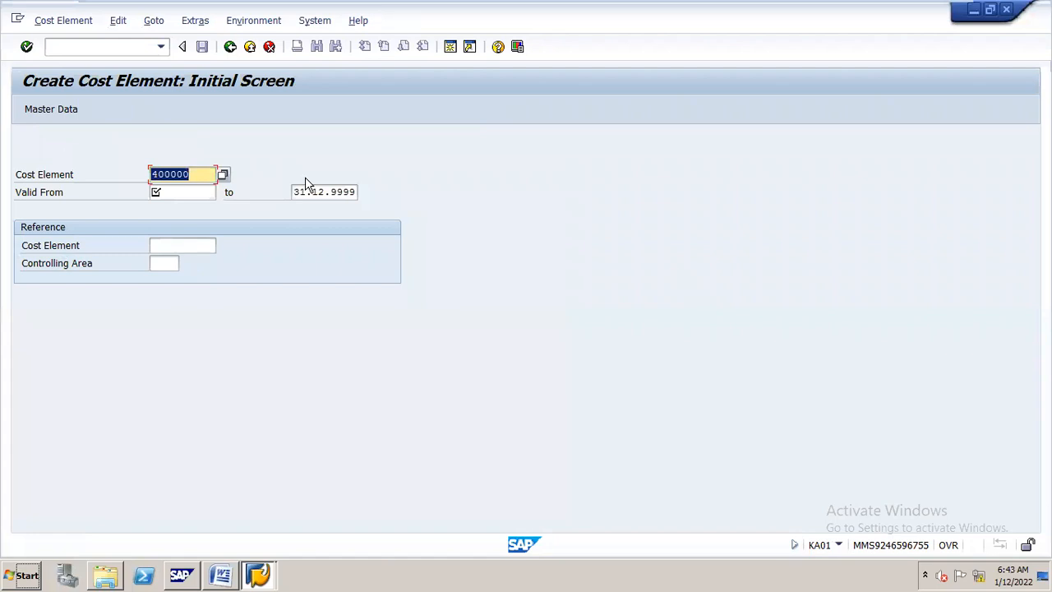
{"action": "left_click", "coordinate": [188, 192]}
{"action": "left_click", "coordinate": [194, 207]}
{"action": "key", "text": "Return"}
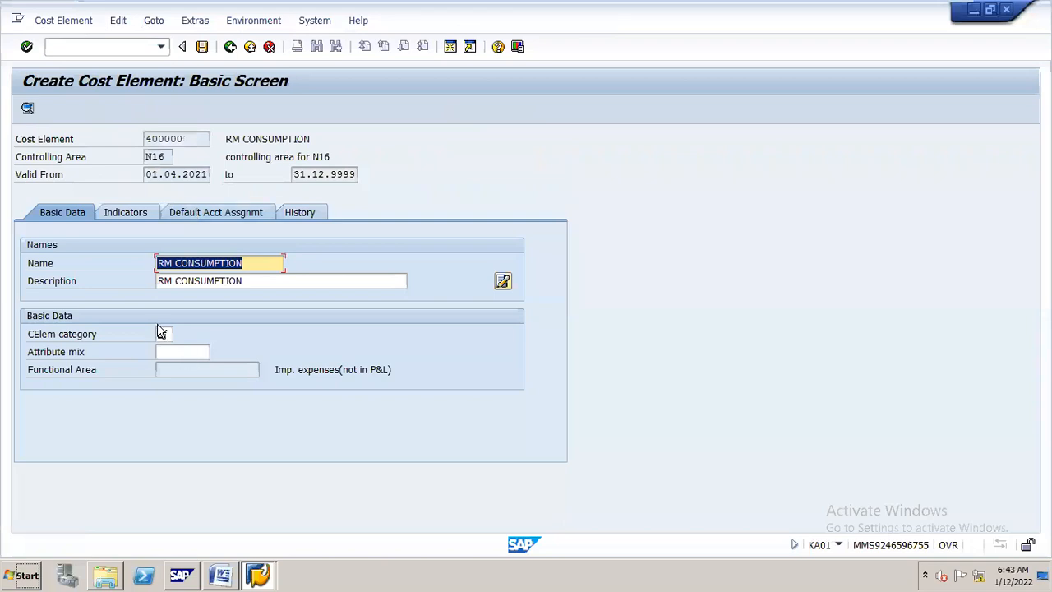
Set the cost element category of 400000 to 1 and save the cost element.
{"action": "left_click", "coordinate": [162, 334]}
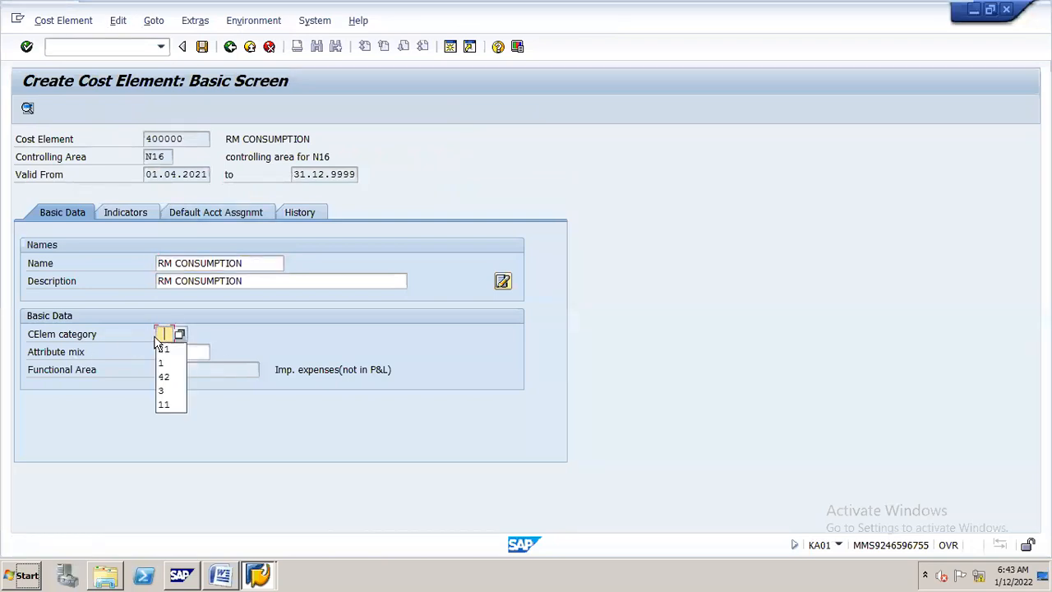
{"action": "left_click", "coordinate": [181, 336]}
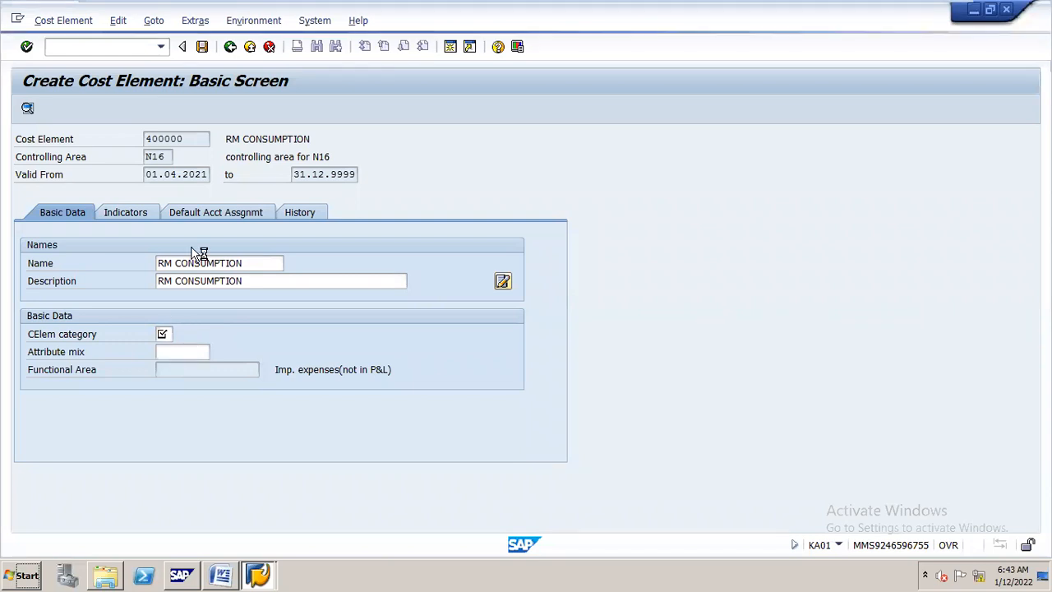
{"action": "double_click", "coordinate": [319, 114]}
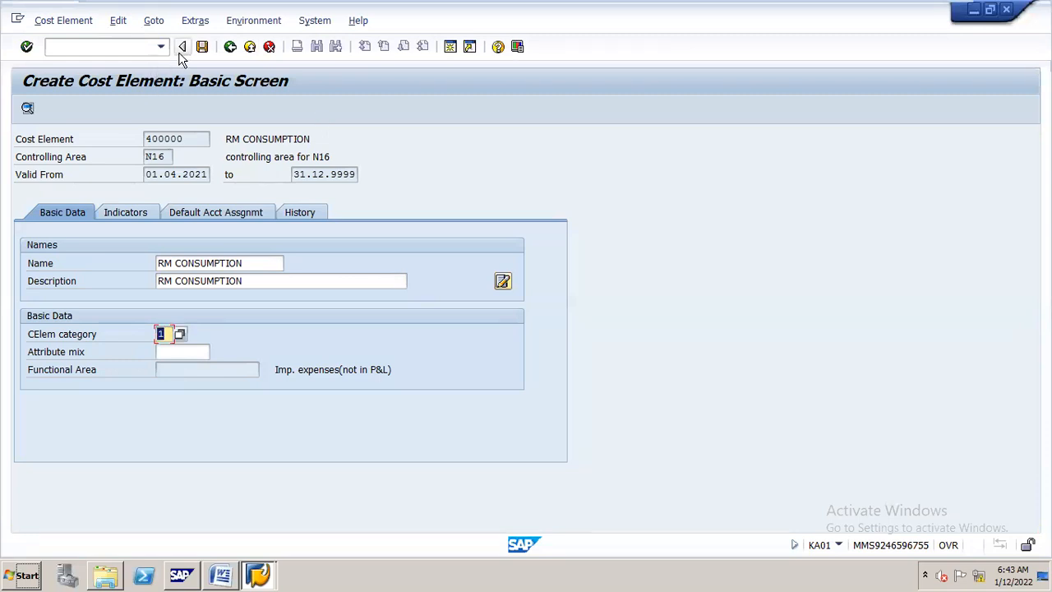
{"action": "left_click", "coordinate": [201, 46]}
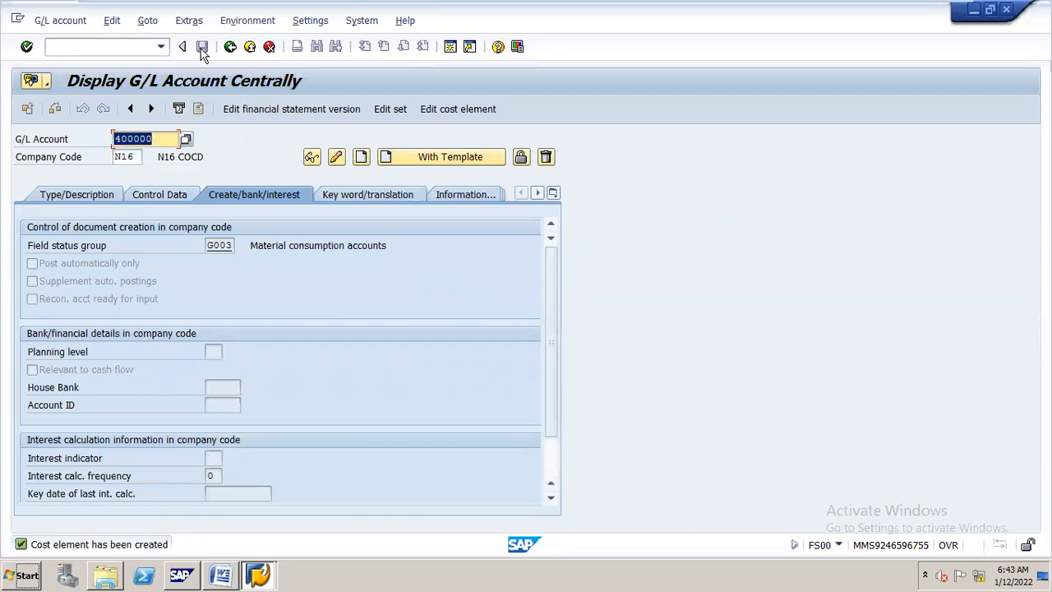
Check the Word notes for the configuration task that follows the cost element creation.
{"action": "key", "text": "alt+Tab"}
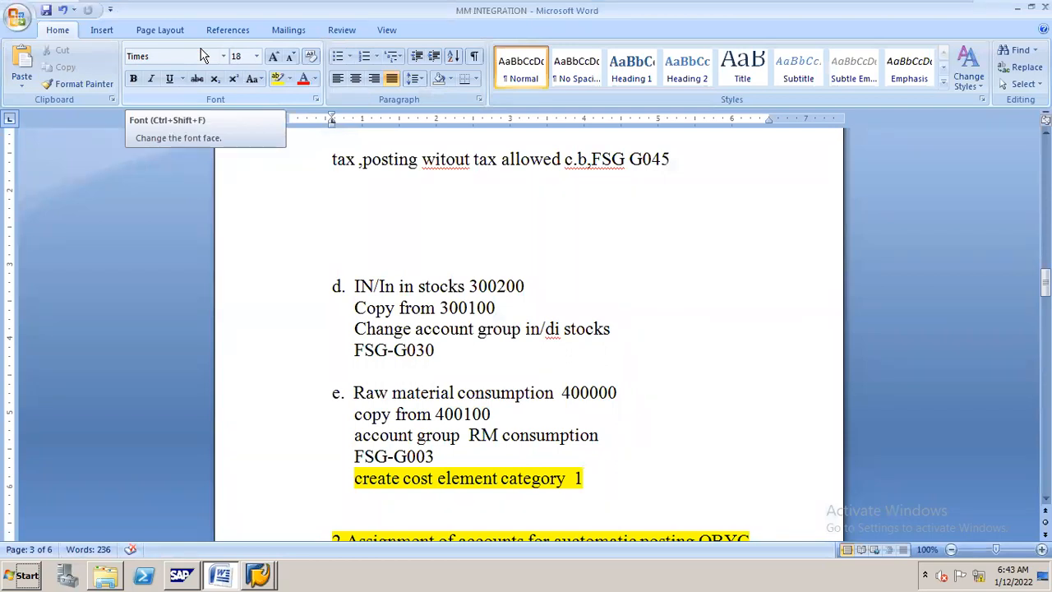
{"action": "scroll", "coordinate": [436, 355], "scroll_direction": "down", "scroll_amount": 5}
{"action": "scroll", "coordinate": [436, 354], "scroll_direction": "down", "scroll_amount": 1, "text": "ctrl"}
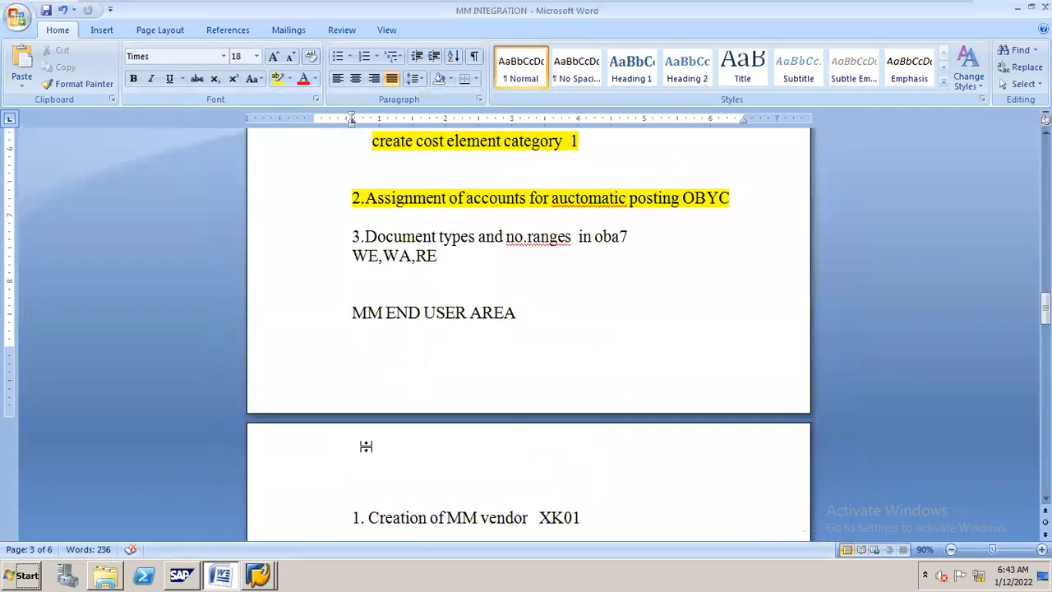
{"action": "mouse_move", "coordinate": [273, 557]}
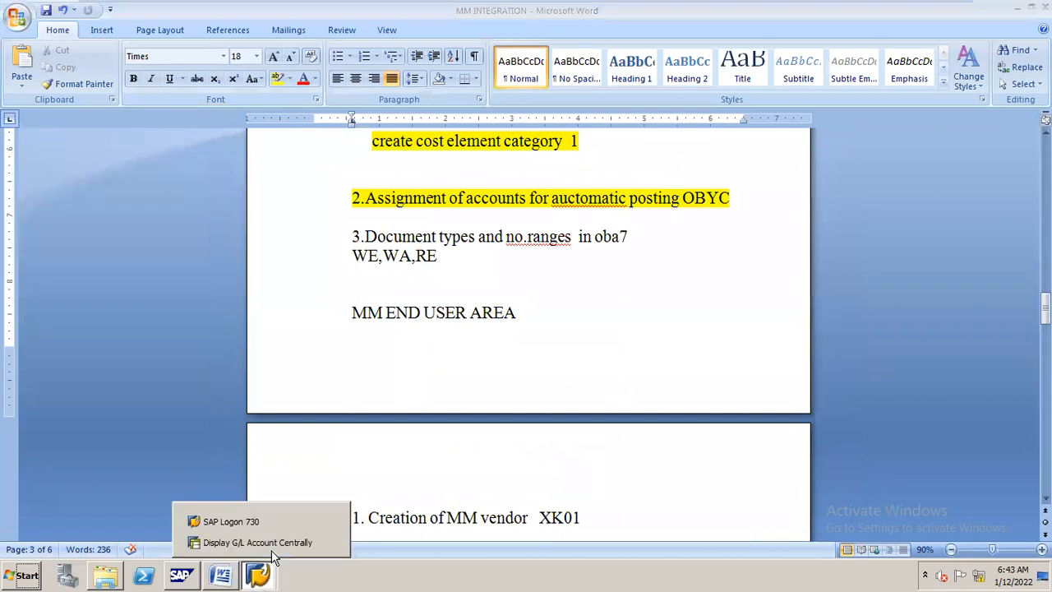
{"action": "left_click", "coordinate": [296, 541]}
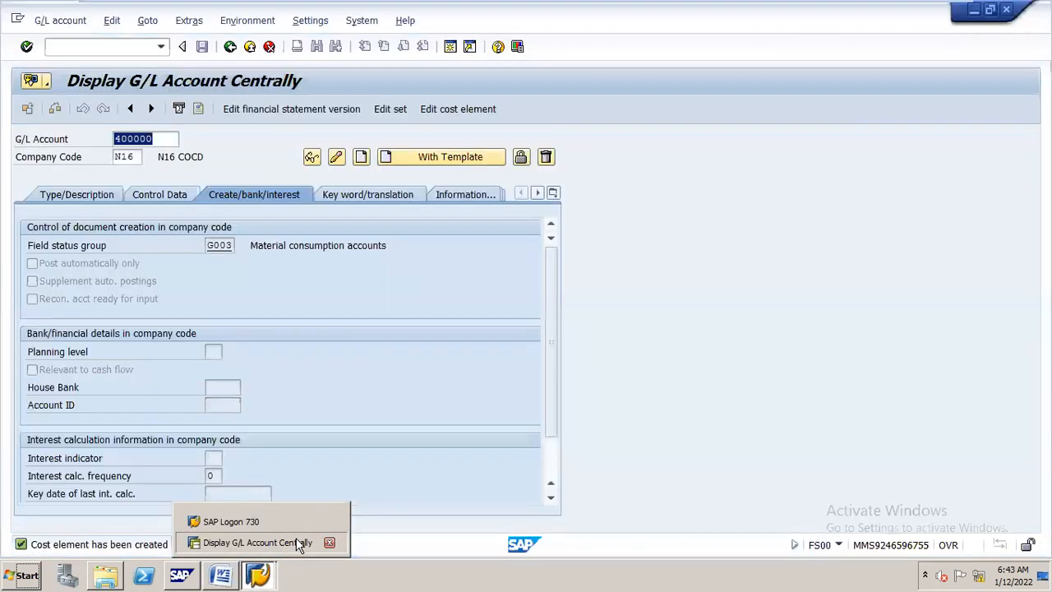
{"action": "left_click", "coordinate": [222, 572]}
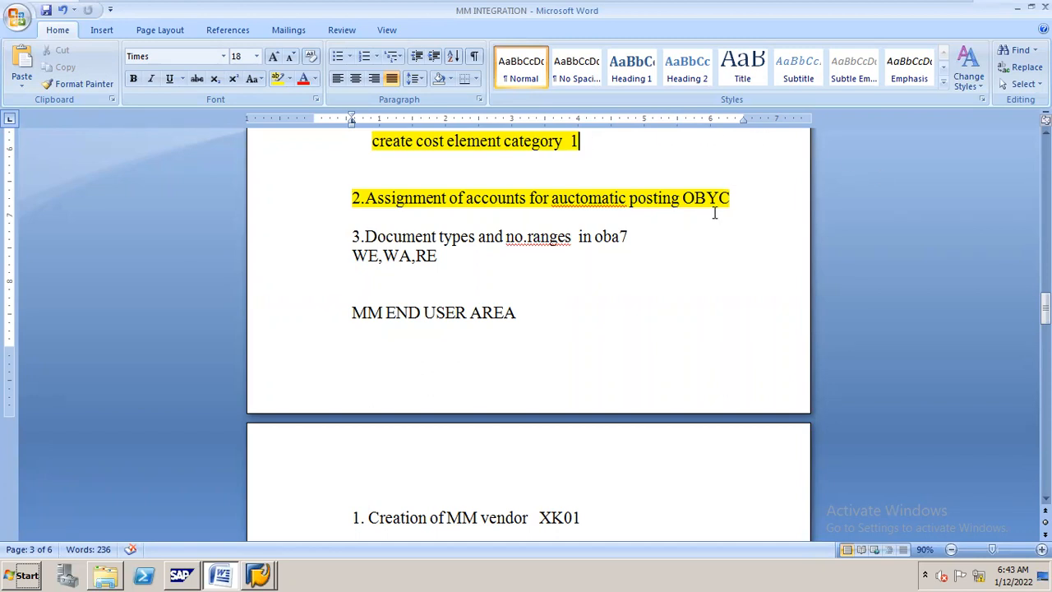
{"action": "key", "text": "alt+Tab"}
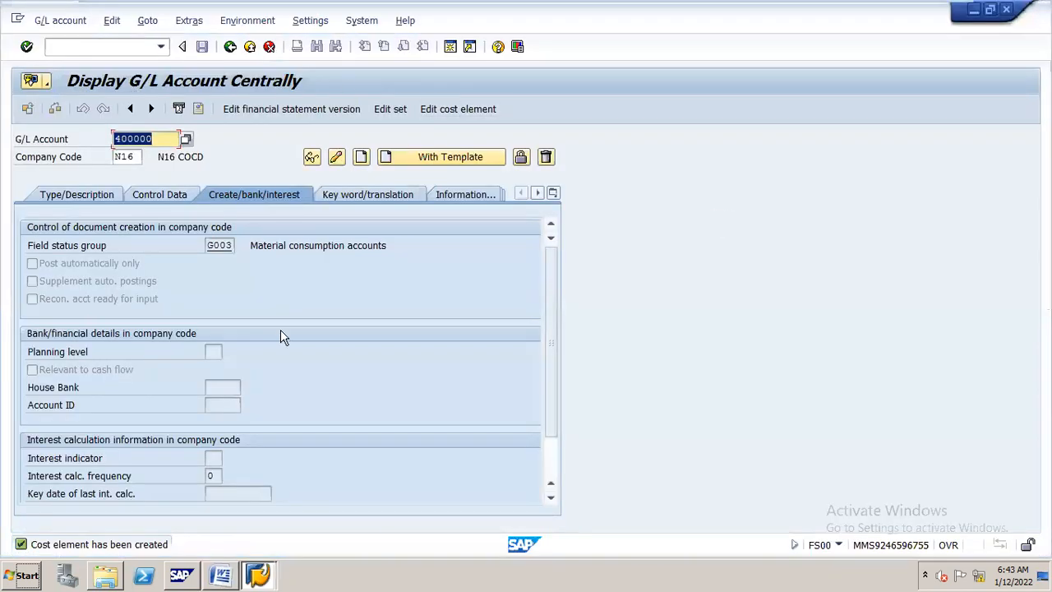
Run transaction SPRO, open the SAP Reference IMG and expand Materials Management.
{"action": "left_click", "coordinate": [143, 46]}
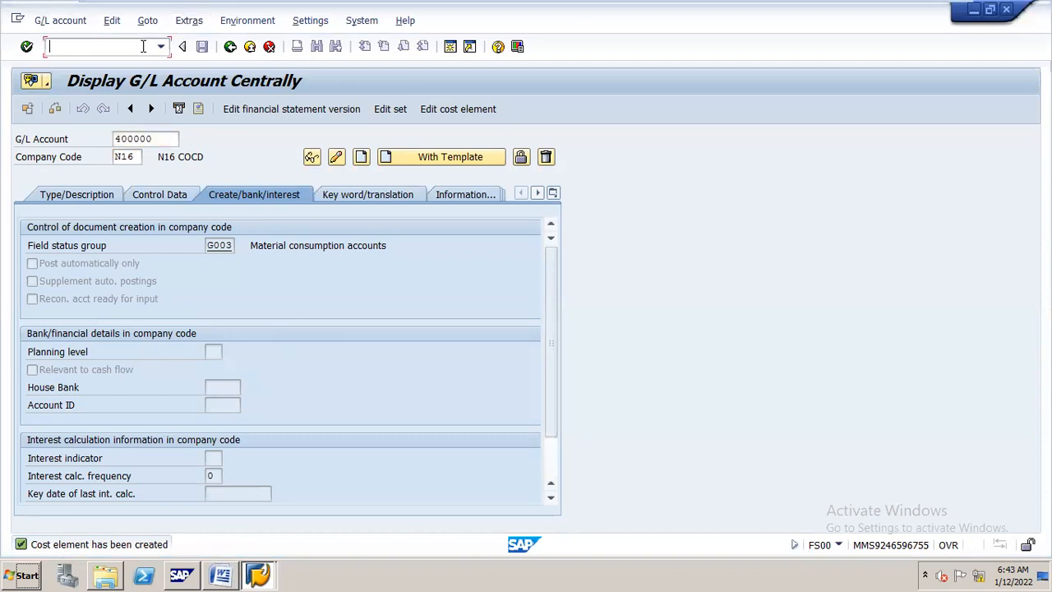
{"action": "type", "text": "/NSPRO"}
{"action": "key", "text": "Return"}
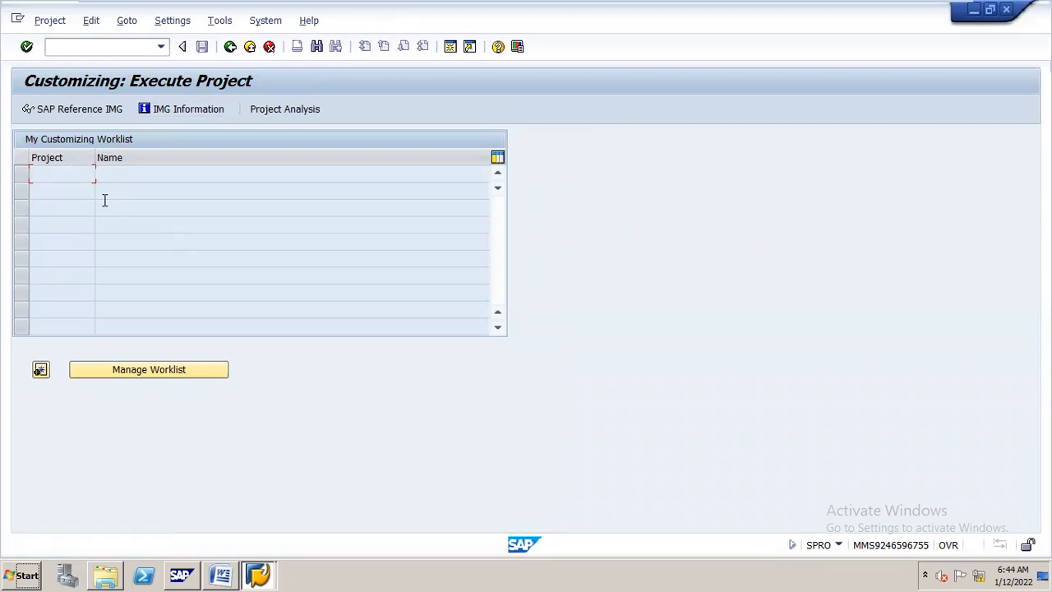
{"action": "left_click", "coordinate": [117, 115]}
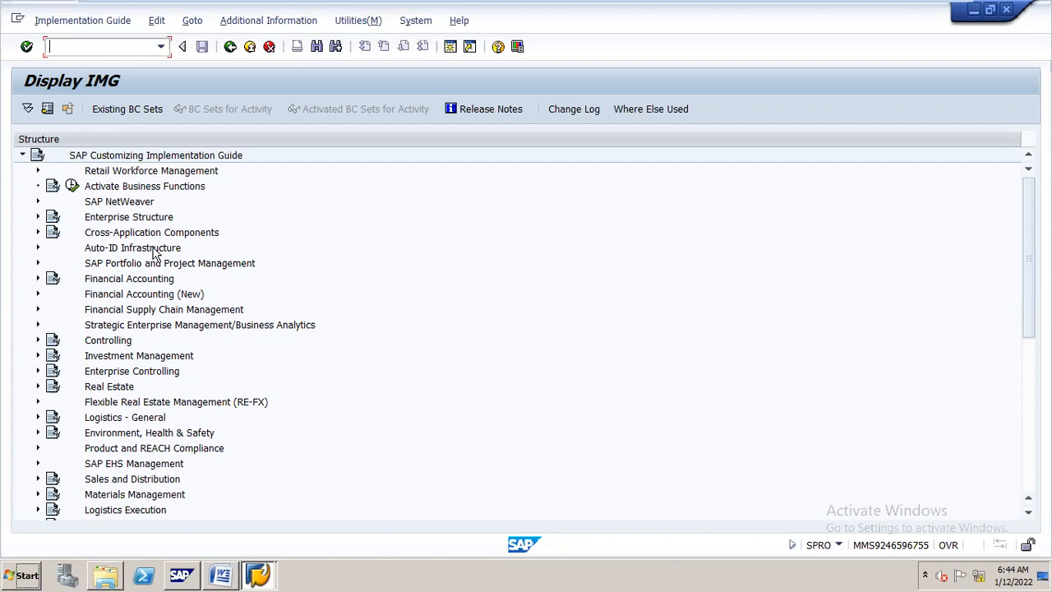
{"action": "left_click", "coordinate": [100, 497]}
{"action": "double_click", "coordinate": [101, 497]}
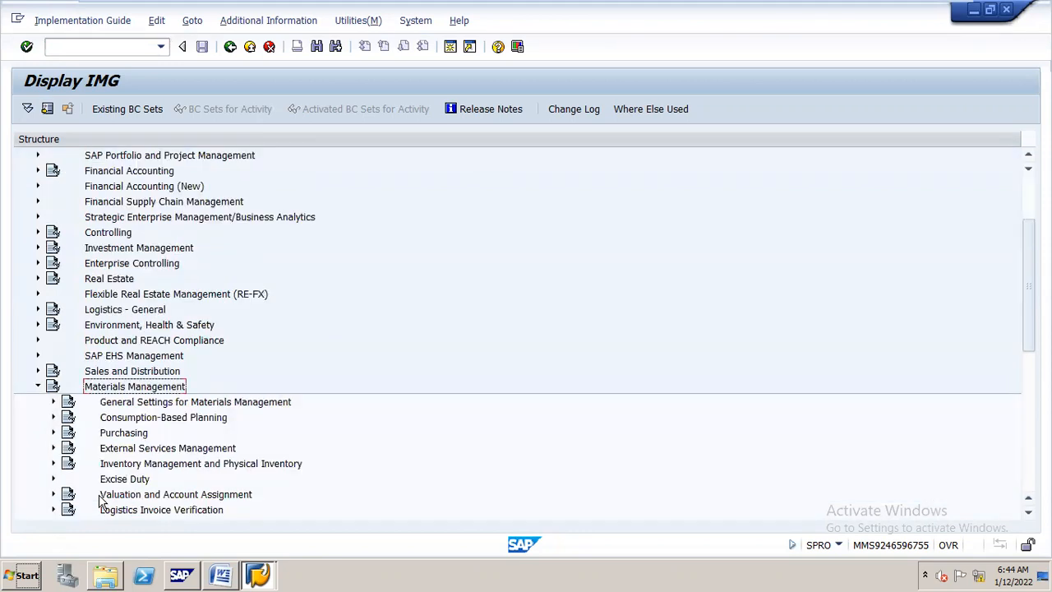
{"action": "key", "text": "Down"}
{"action": "key", "text": "Down"}
{"action": "key", "text": "Down"}
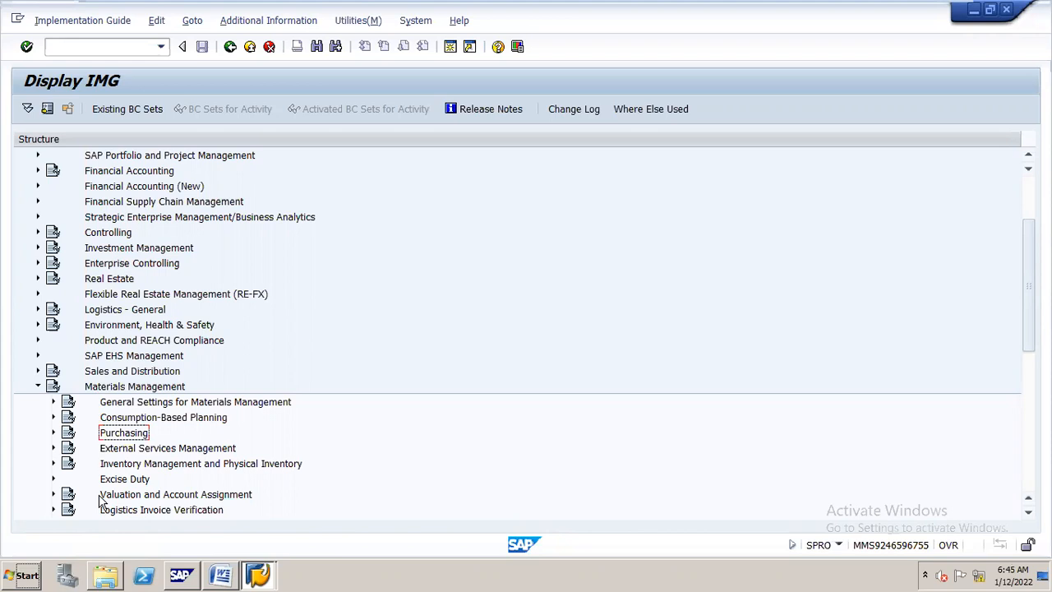
{"action": "key", "text": "Down"}
{"action": "key", "text": "Down"}
{"action": "key", "text": "Right"}
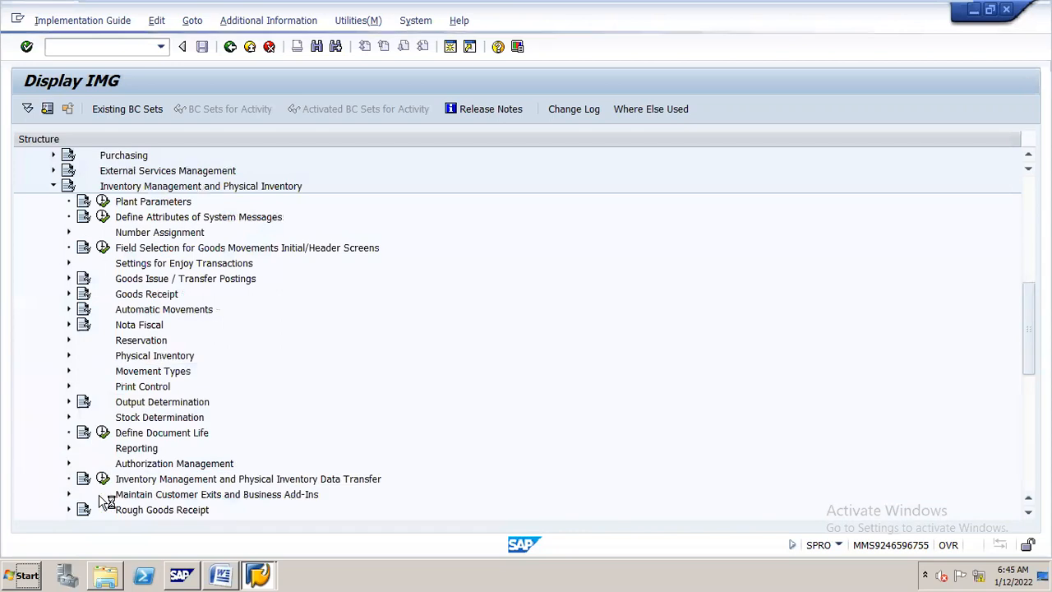
{"action": "key", "text": "Down"}
{"action": "key", "text": "Down"}
{"action": "key", "text": "Down"}
{"action": "key", "text": "Down"}
{"action": "key", "text": "Down"}
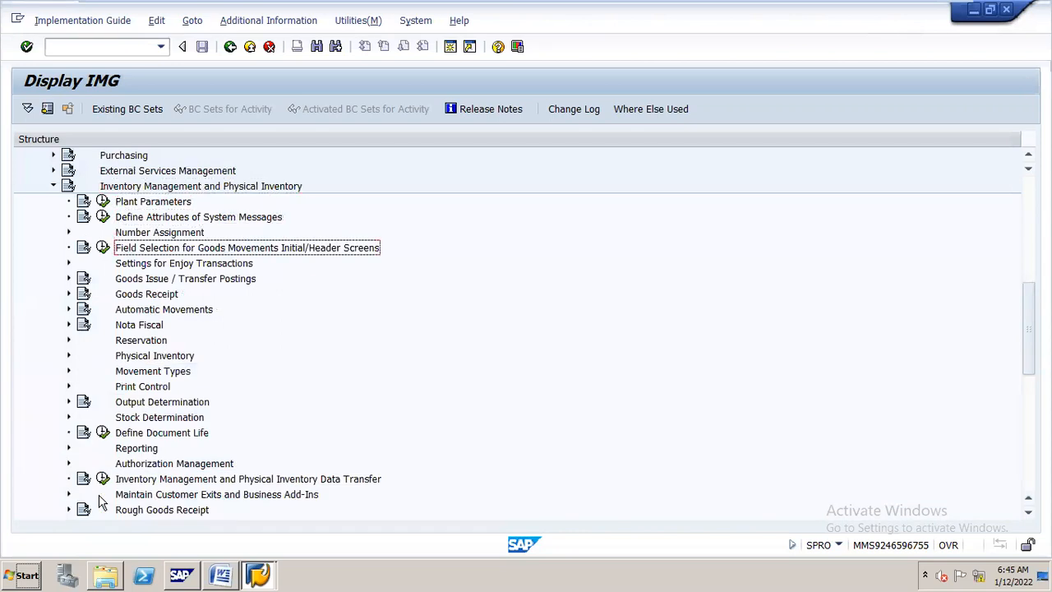
{"action": "key", "text": "Down"}
{"action": "key", "text": "Down"}
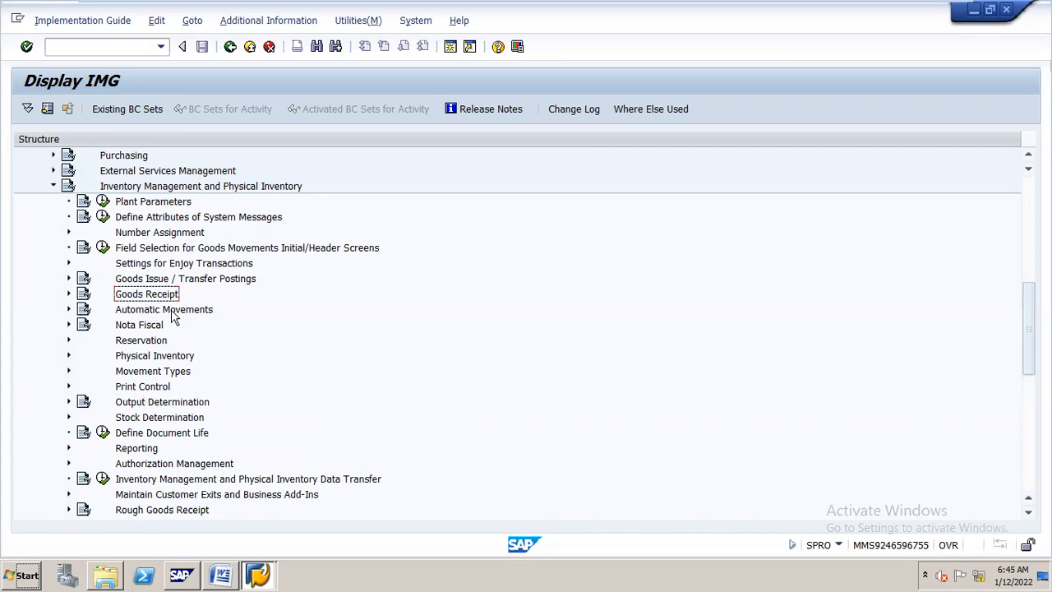
{"action": "left_click", "coordinate": [171, 189]}
{"action": "double_click", "coordinate": [171, 188]}
Expand Valuation and Account Assignment, Account Determination, down to Account Determination Without Wizard in the IMG.
{"action": "key", "text": "Down"}
{"action": "key", "text": "Down"}
{"action": "key", "text": "Right"}
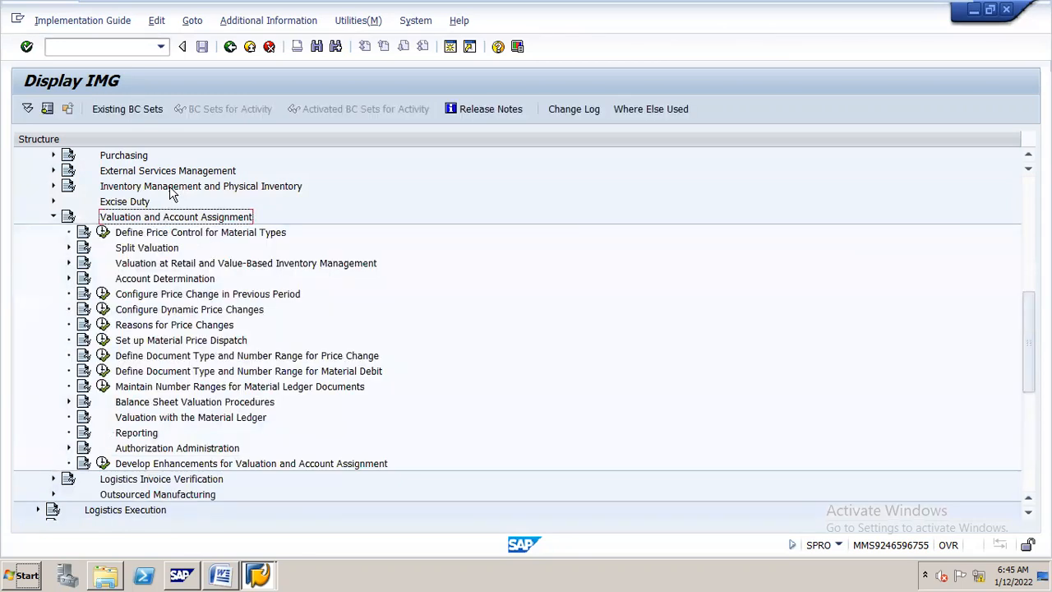
{"action": "key", "text": "Down"}
{"action": "key", "text": "Down"}
{"action": "key", "text": "Down"}
{"action": "key", "text": "Down"}
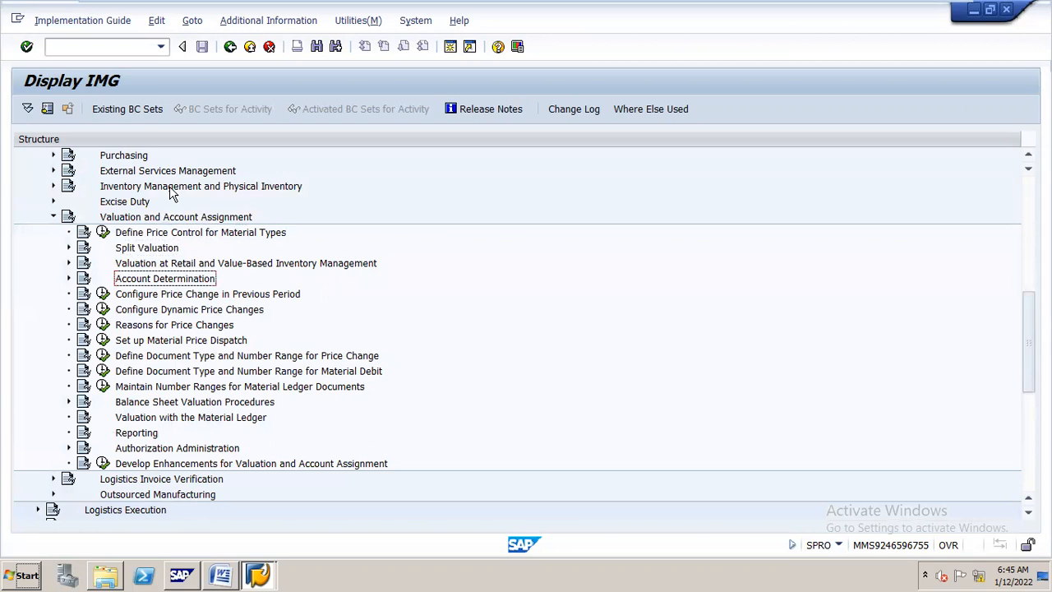
{"action": "key", "text": "Right"}
{"action": "key", "text": "Down"}
{"action": "key", "text": "Down"}
{"action": "key", "text": "Right"}
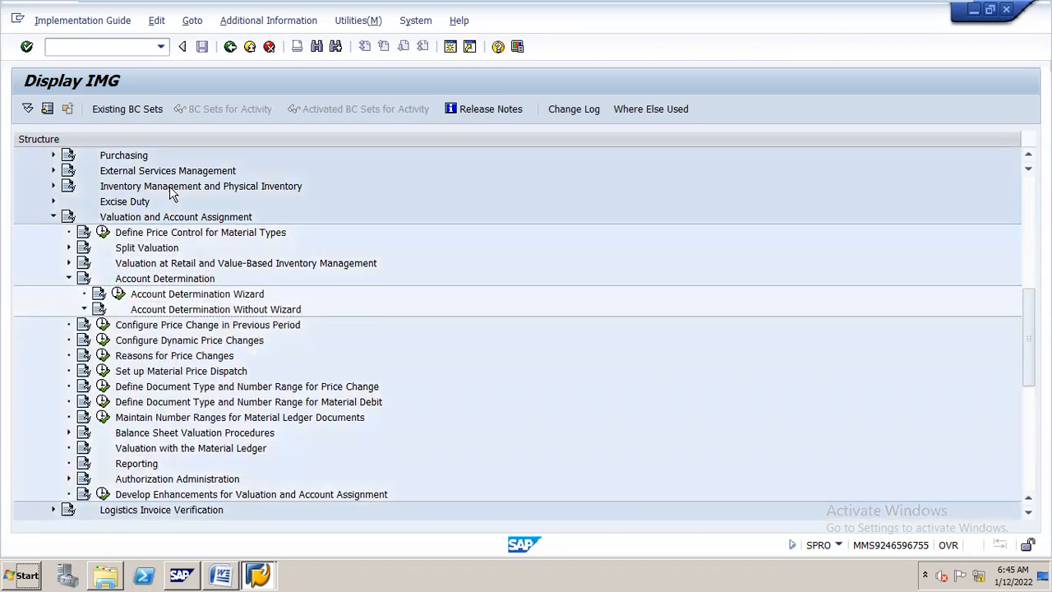
Execute the Configure Automatic Postings activity under Account Determination Without Wizard.
{"action": "key", "text": "Down"}
{"action": "key", "text": "Down"}
{"action": "key", "text": "Down"}
{"action": "key", "text": "Down"}
{"action": "key", "text": "Down"}
{"action": "key", "text": "Down"}
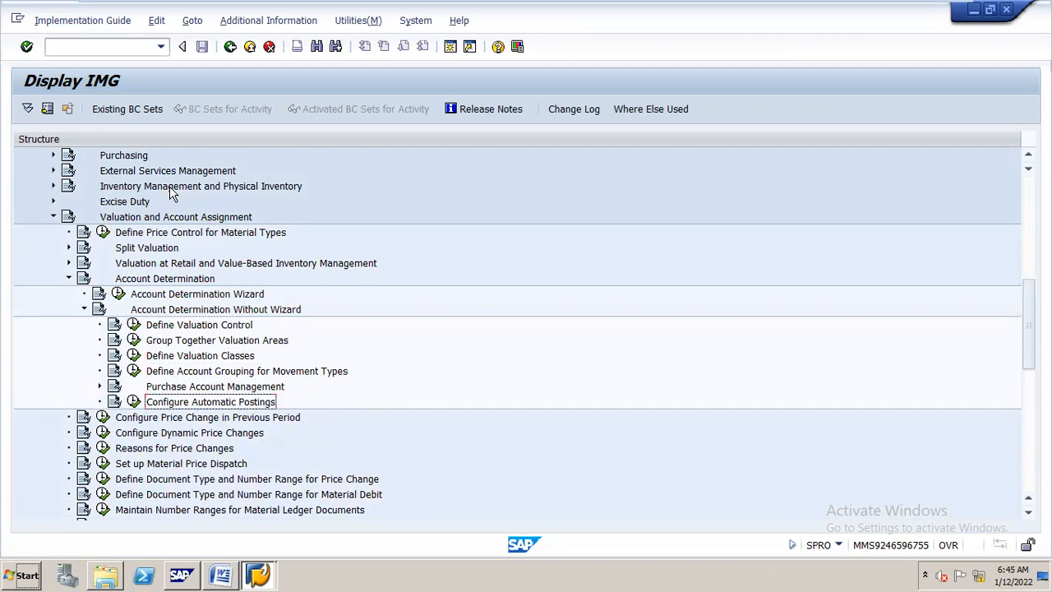
{"action": "key", "text": "Left"}
{"action": "key", "text": "Return"}
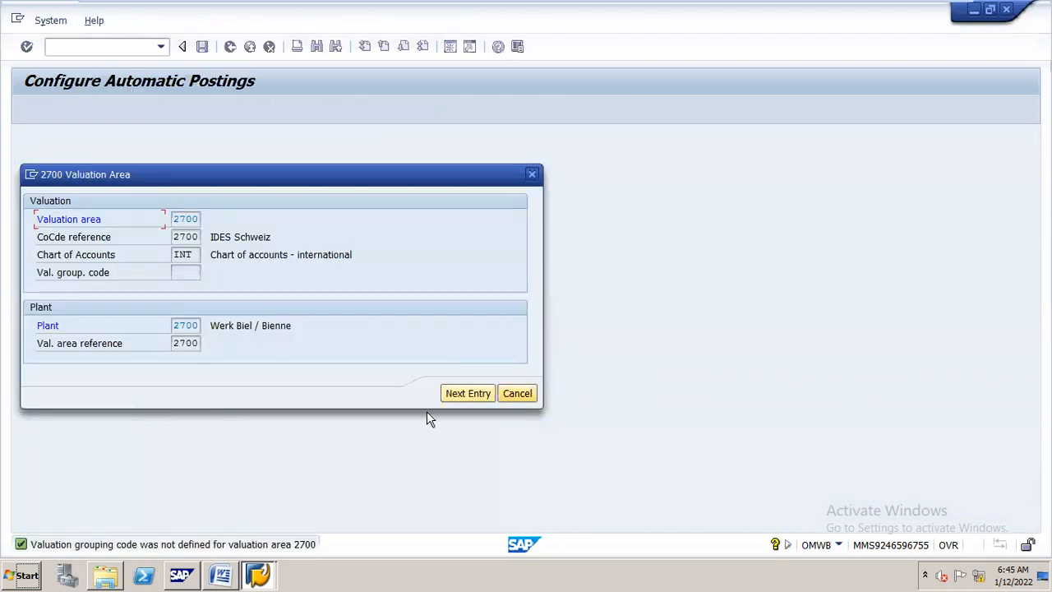
Skip through several valuation area entries, cancel the remaining ones and open the account assignment for automatic postings.
{"action": "left_click", "coordinate": [460, 399]}
{"action": "left_click", "coordinate": [458, 399]}
{"action": "left_click", "coordinate": [458, 400]}
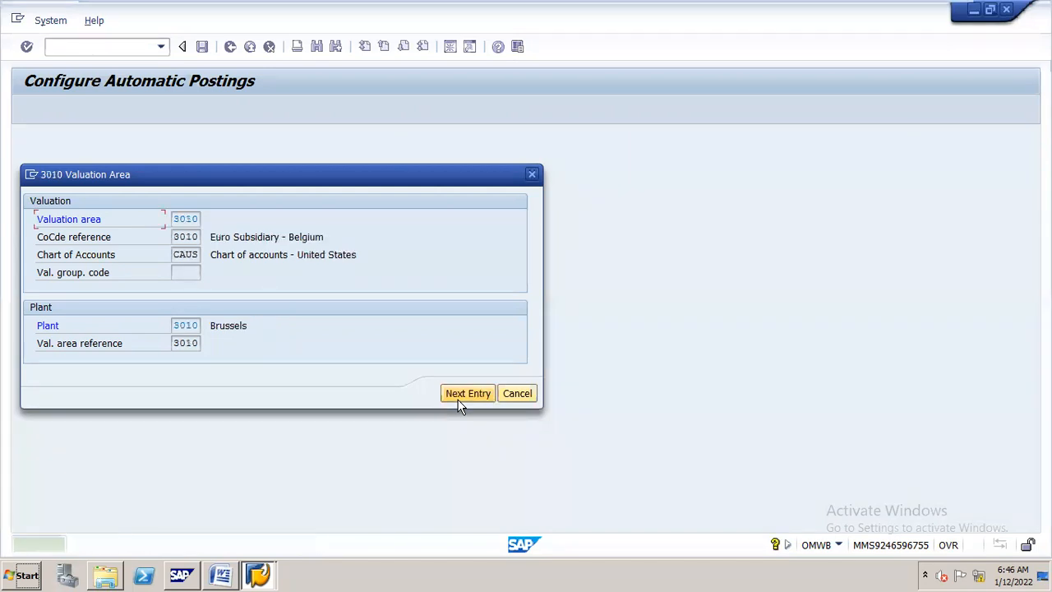
{"action": "left_click", "coordinate": [458, 399]}
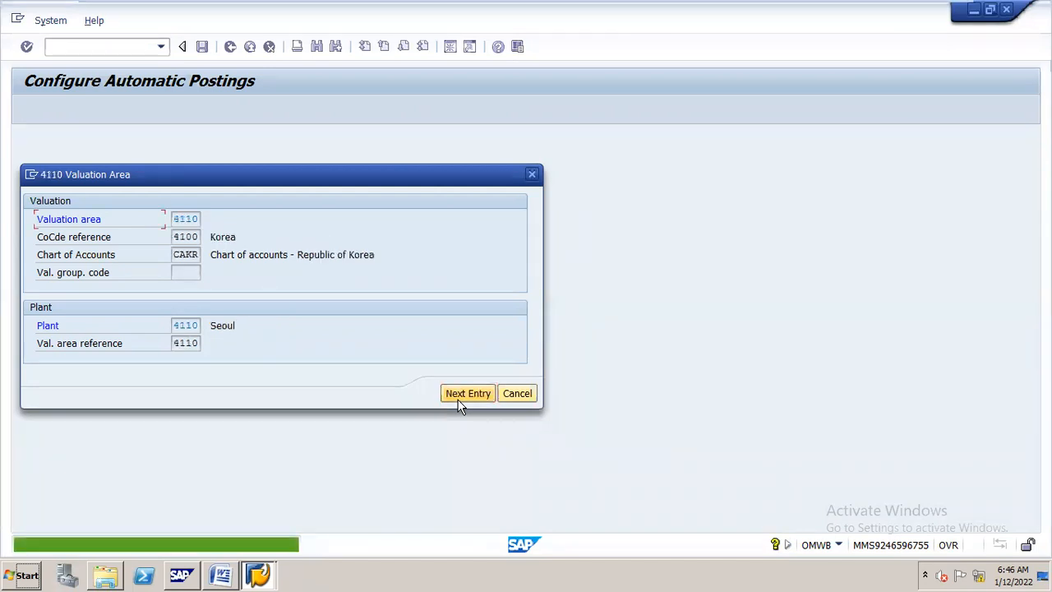
{"action": "left_click", "coordinate": [529, 394]}
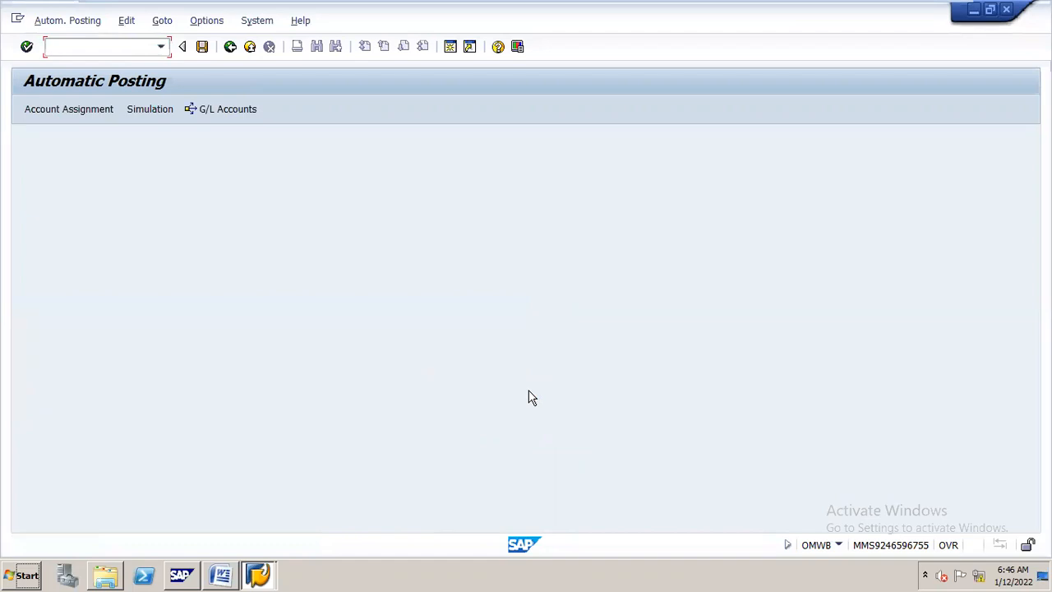
{"action": "left_click", "coordinate": [106, 115]}
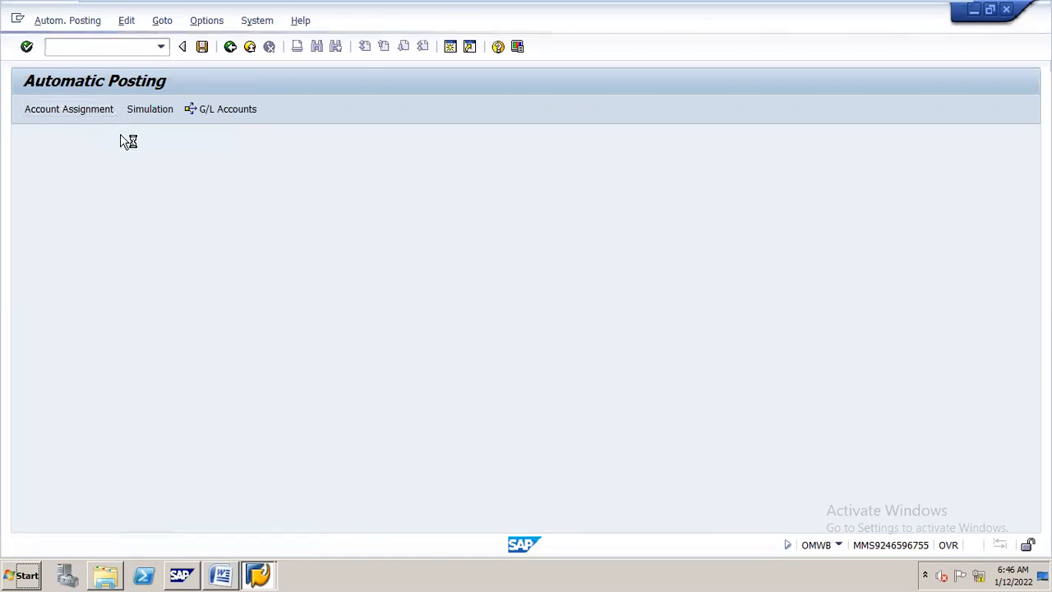
Open the ROUGH MM workbook from the MY CO CLASS folder on the desktop.
{"action": "mouse_move", "coordinate": [220, 557]}
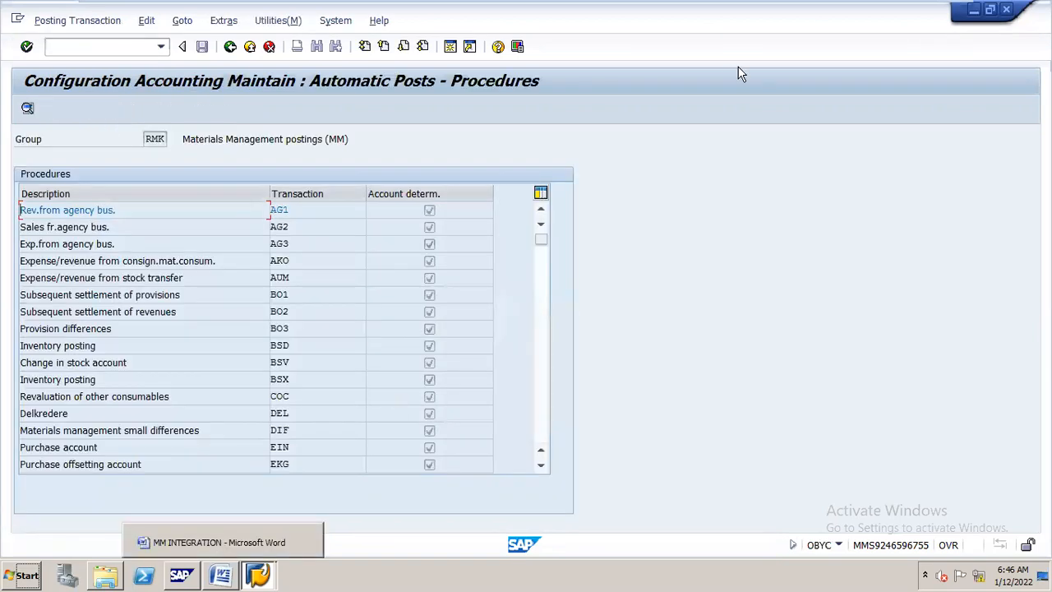
{"action": "left_click", "coordinate": [975, 11]}
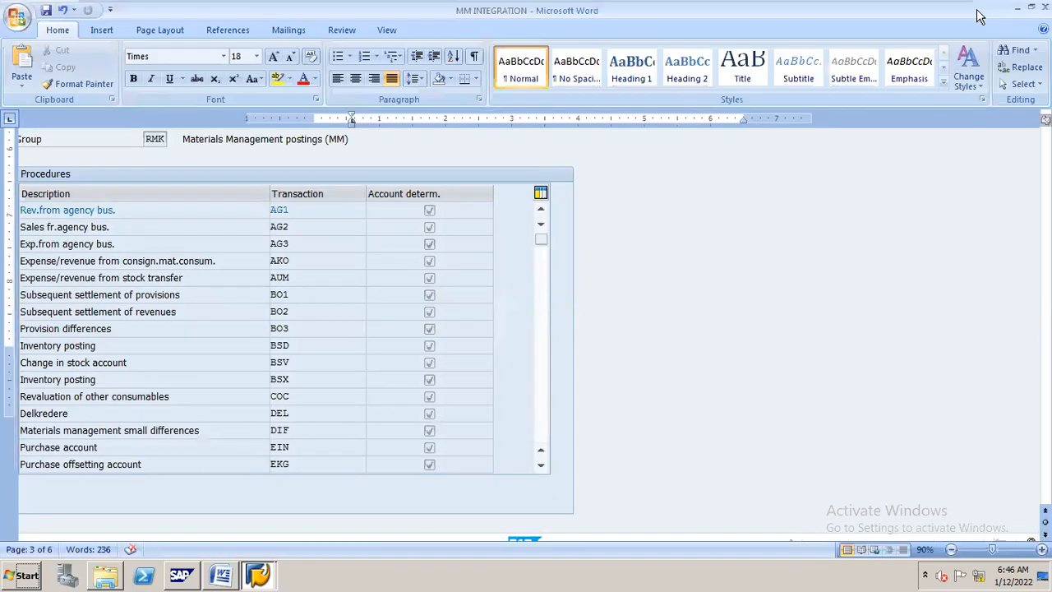
{"action": "left_click", "coordinate": [1017, 6]}
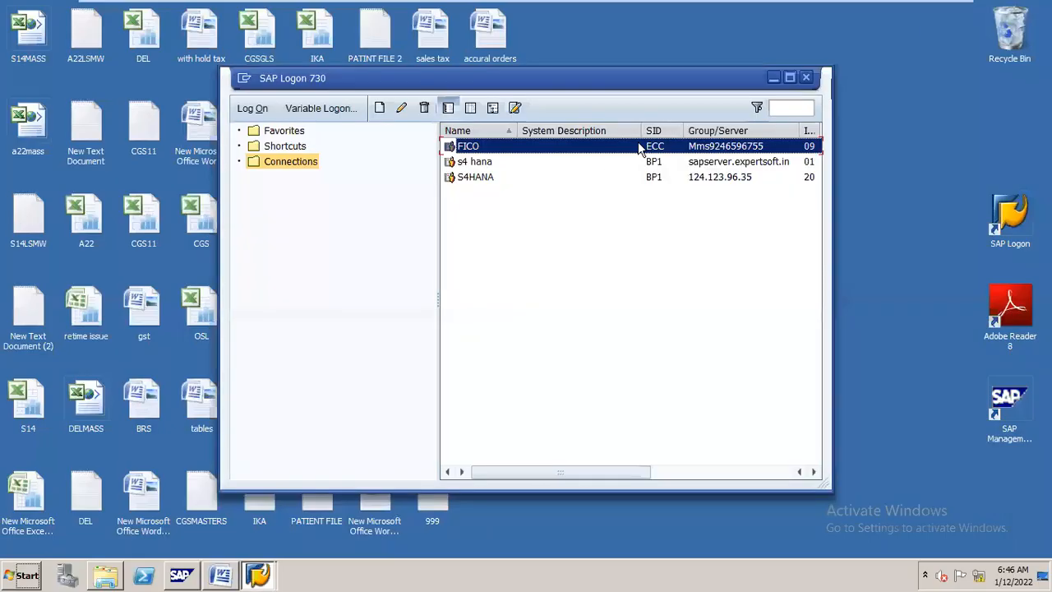
{"action": "left_click", "coordinate": [773, 79]}
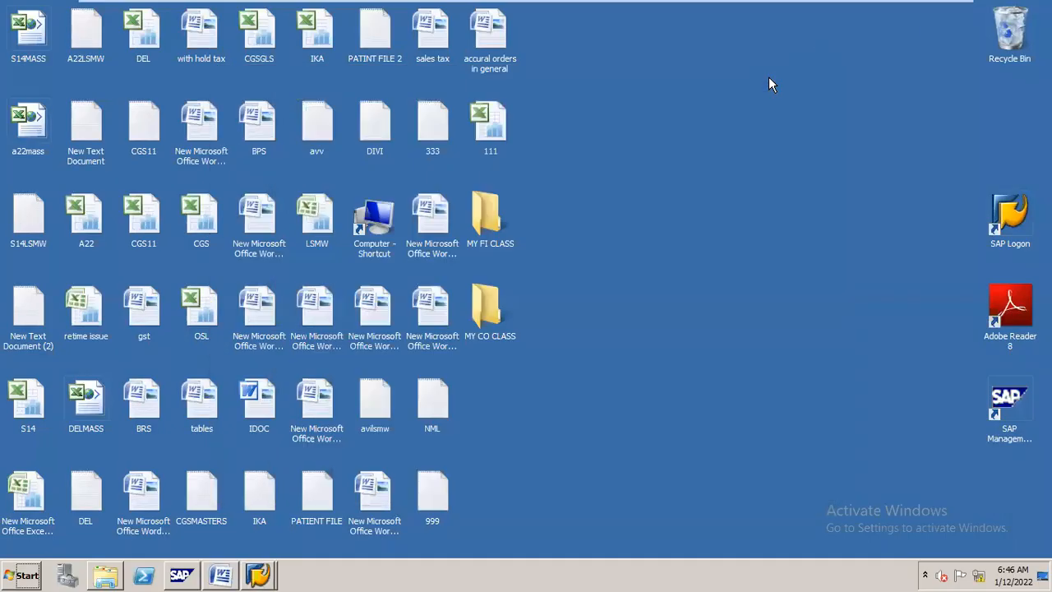
{"action": "double_click", "coordinate": [482, 308]}
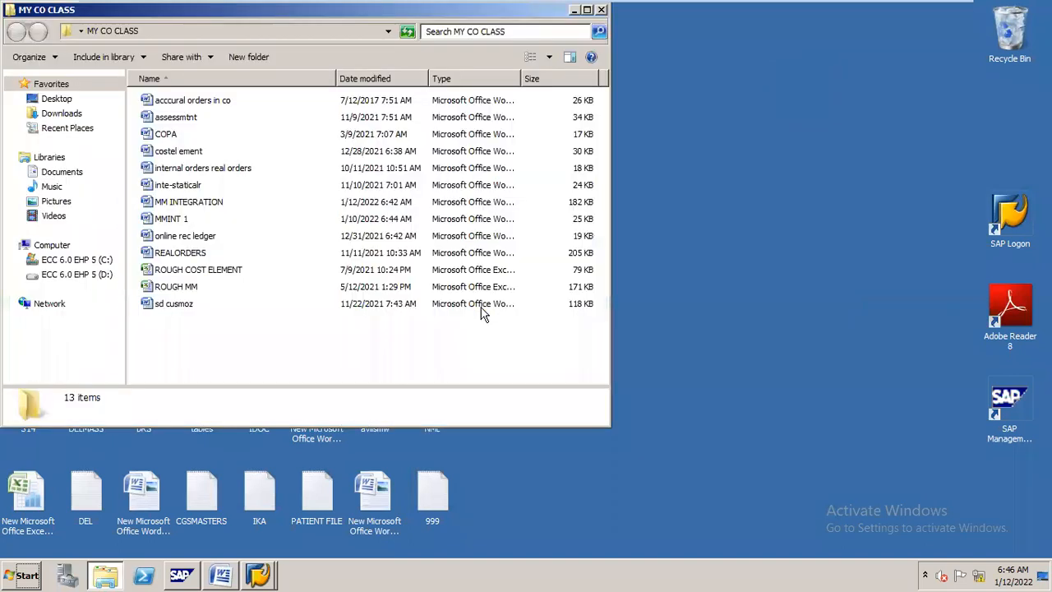
{"action": "left_click", "coordinate": [184, 287]}
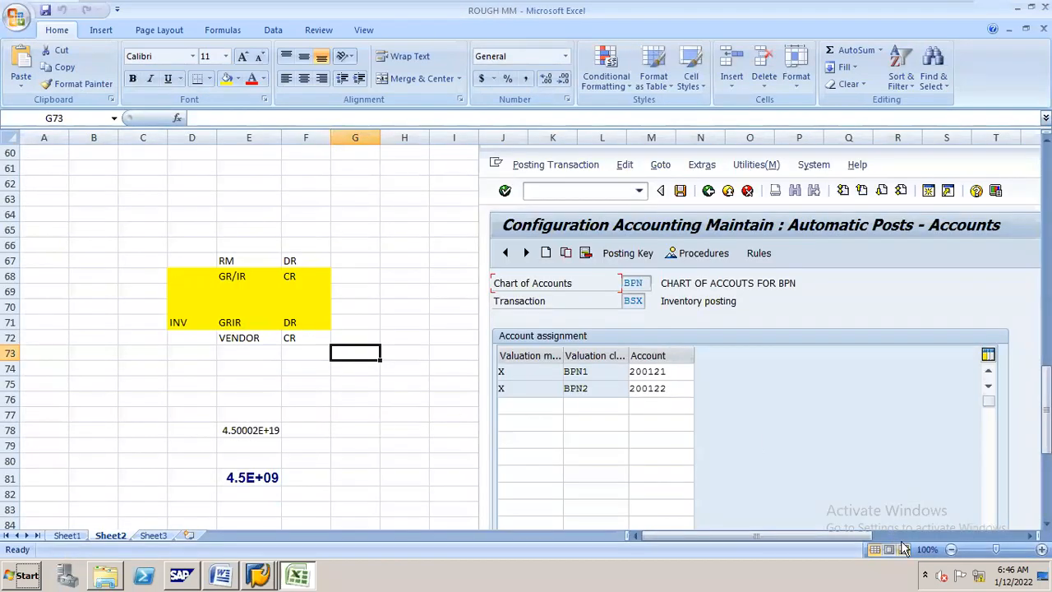
Examine the sample automatic posting accounts on Sheet2 and the grouping code and transaction key notes on Sheet1.
{"action": "scroll", "coordinate": [993, 493], "scroll_direction": "up", "scroll_amount": 1}
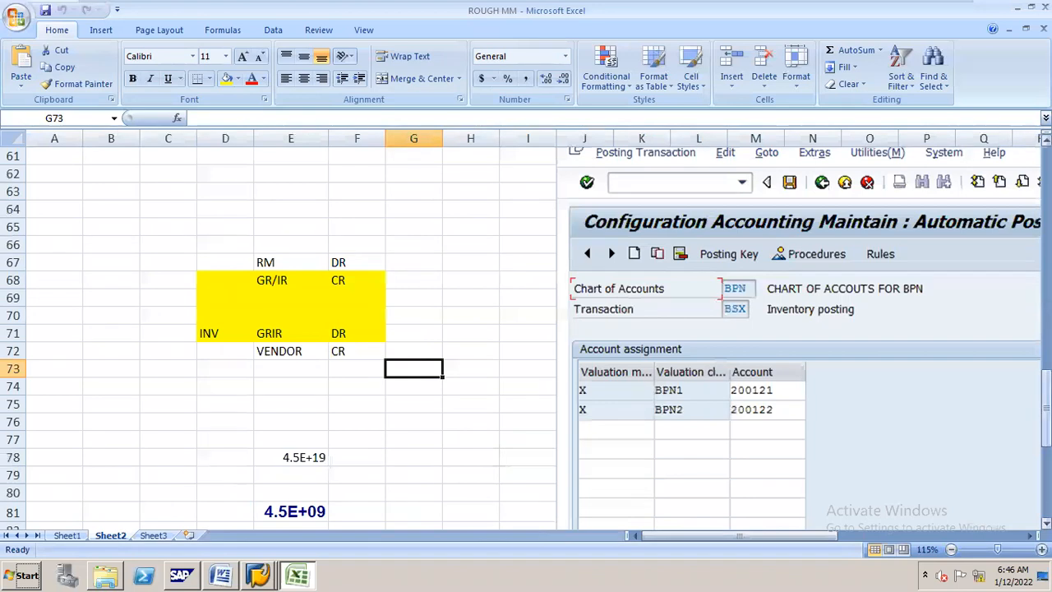
{"action": "left_click_drag", "start_coordinate": [1045, 411], "coordinate": [1046, 168]}
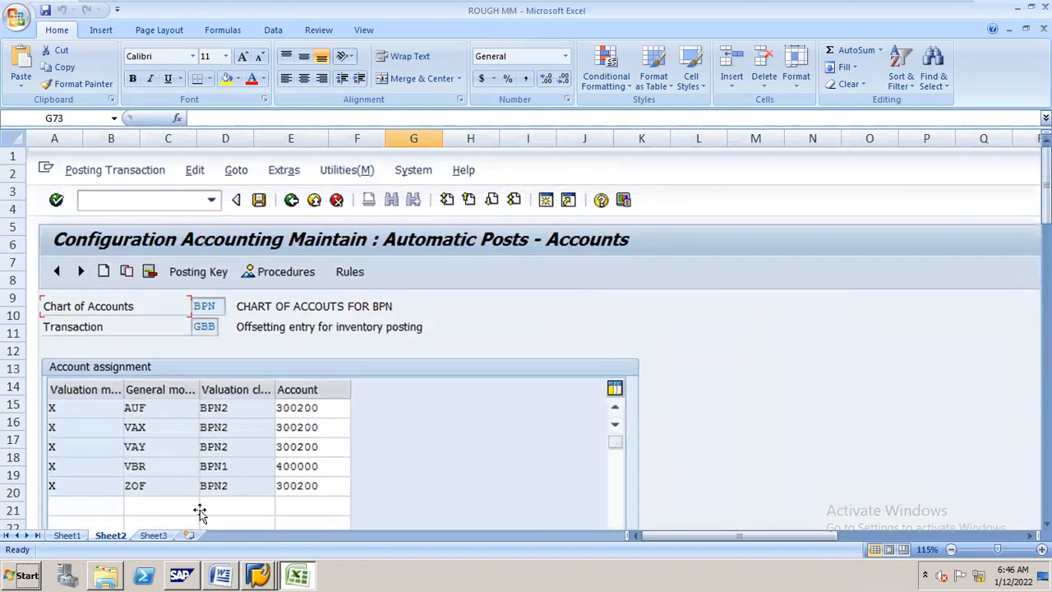
{"action": "left_click", "coordinate": [68, 536]}
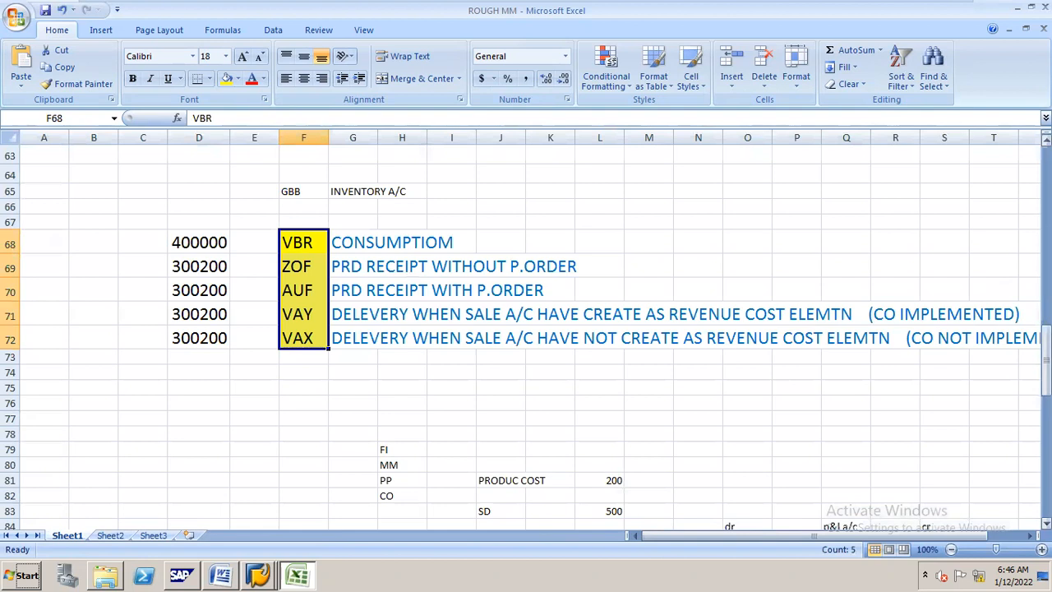
{"action": "left_click_drag", "start_coordinate": [1045, 378], "coordinate": [1045, 243]}
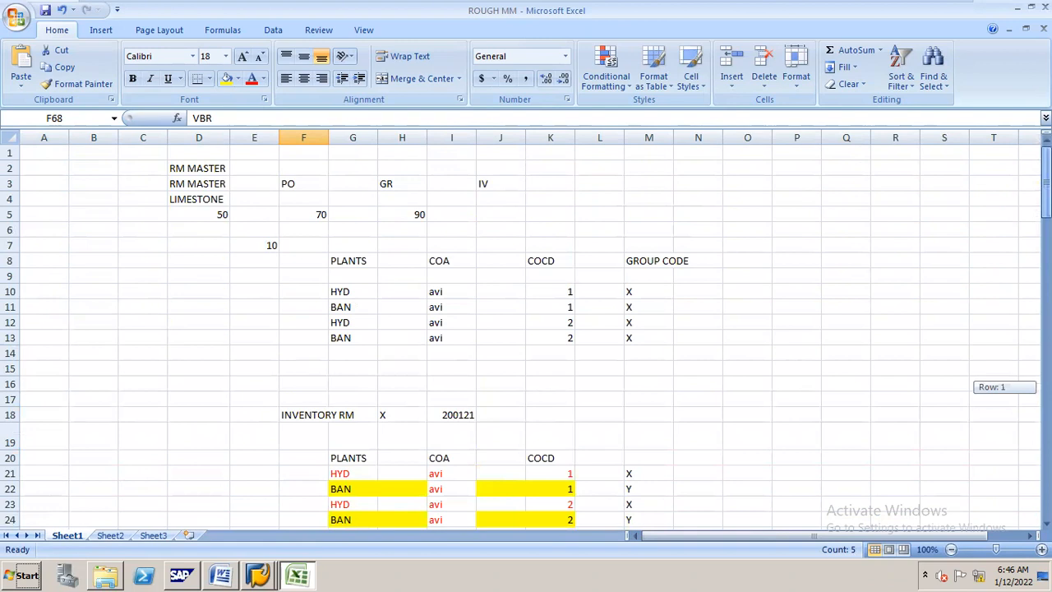
{"action": "left_click_drag", "start_coordinate": [1045, 182], "coordinate": [1045, 260]}
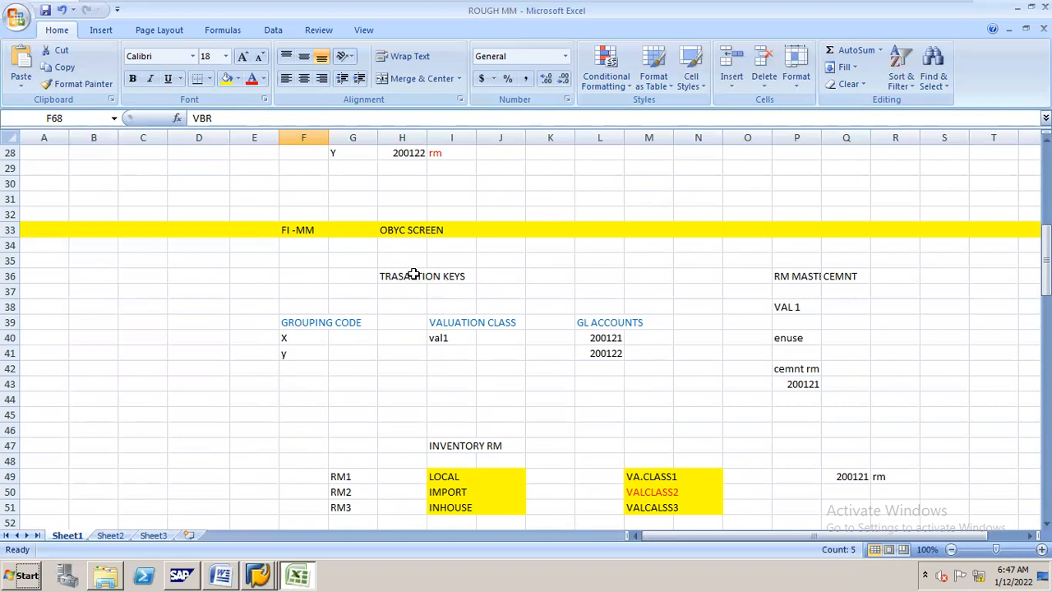
Switch back to SAP and open the Inventory posting procedure BSX for chart of accounts N16.
{"action": "key", "text": "alt+Tab"}
{"action": "key", "text": "alt+Tab"}
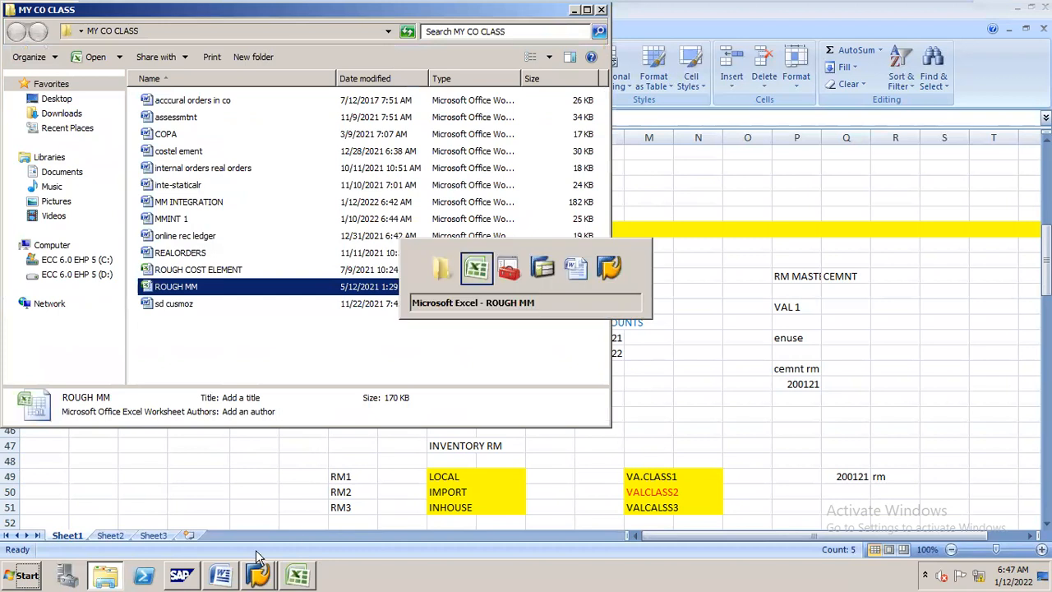
{"action": "mouse_move", "coordinate": [257, 573]}
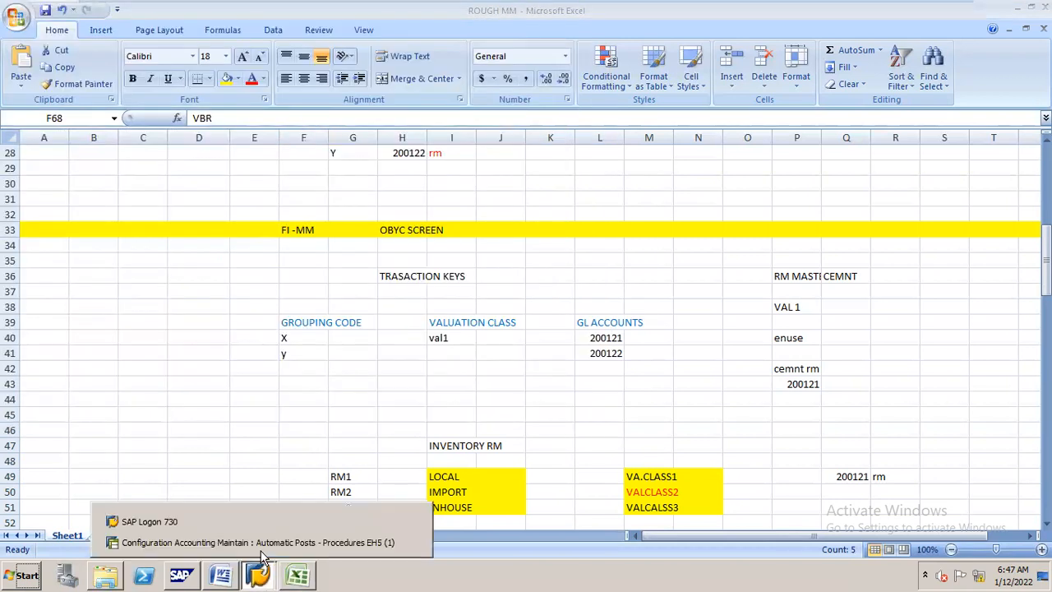
{"action": "left_click", "coordinate": [276, 544]}
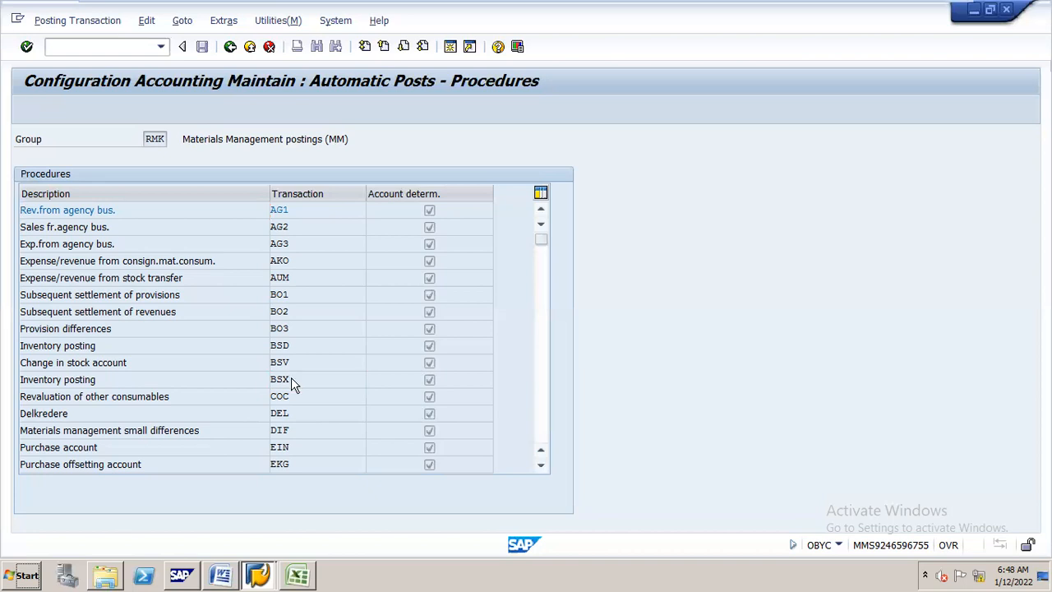
{"action": "double_click", "coordinate": [292, 379]}
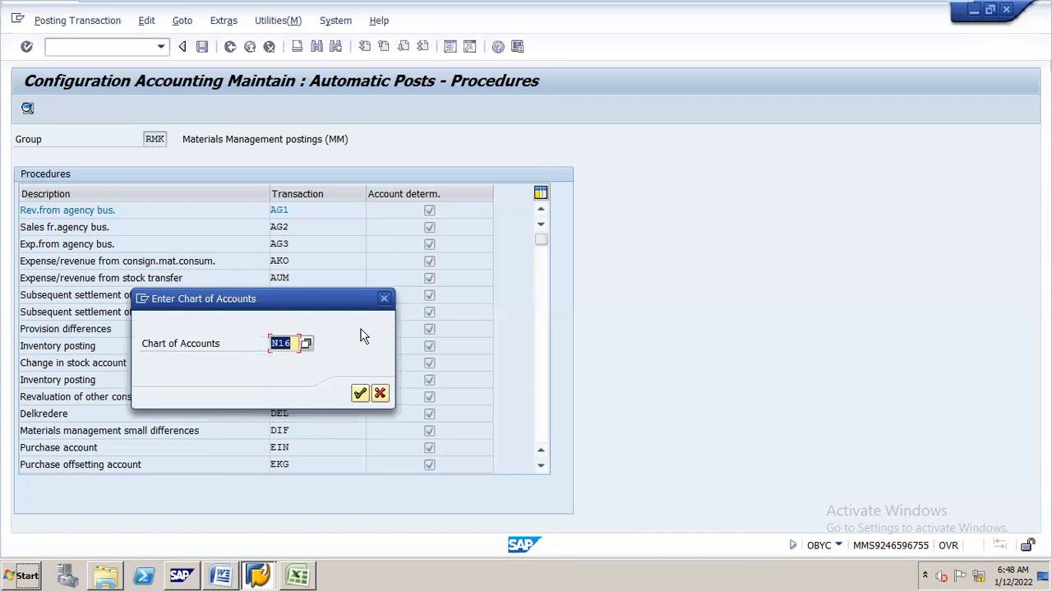
{"action": "key", "text": "Return"}
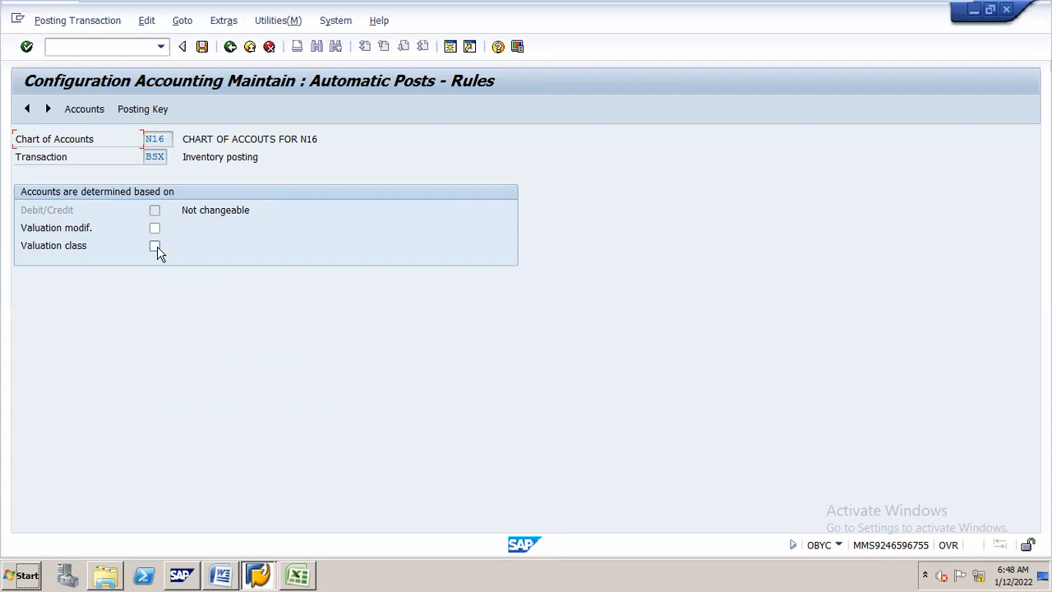
Switch to the ROUGH MM workbook and check the sample BSX account assignment on Sheet2.
{"action": "left_click", "coordinate": [300, 558]}
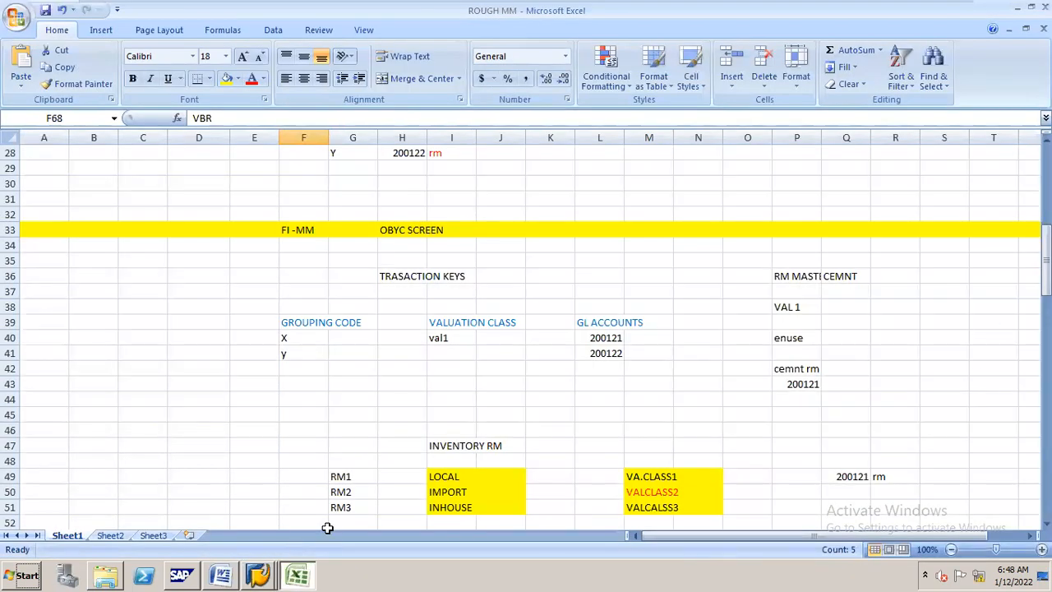
{"action": "left_click", "coordinate": [155, 535]}
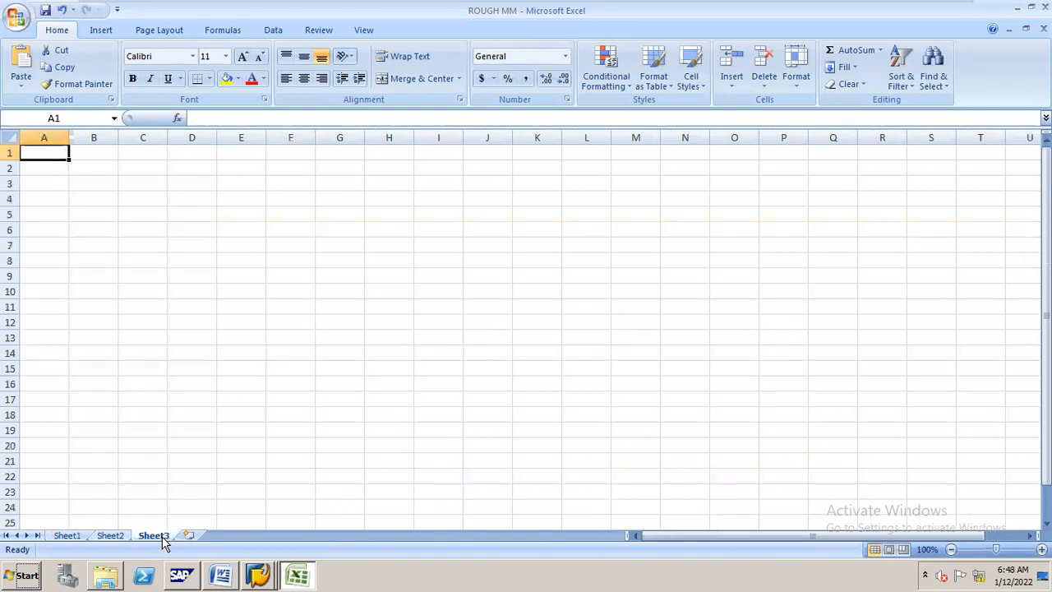
{"action": "left_click", "coordinate": [119, 536]}
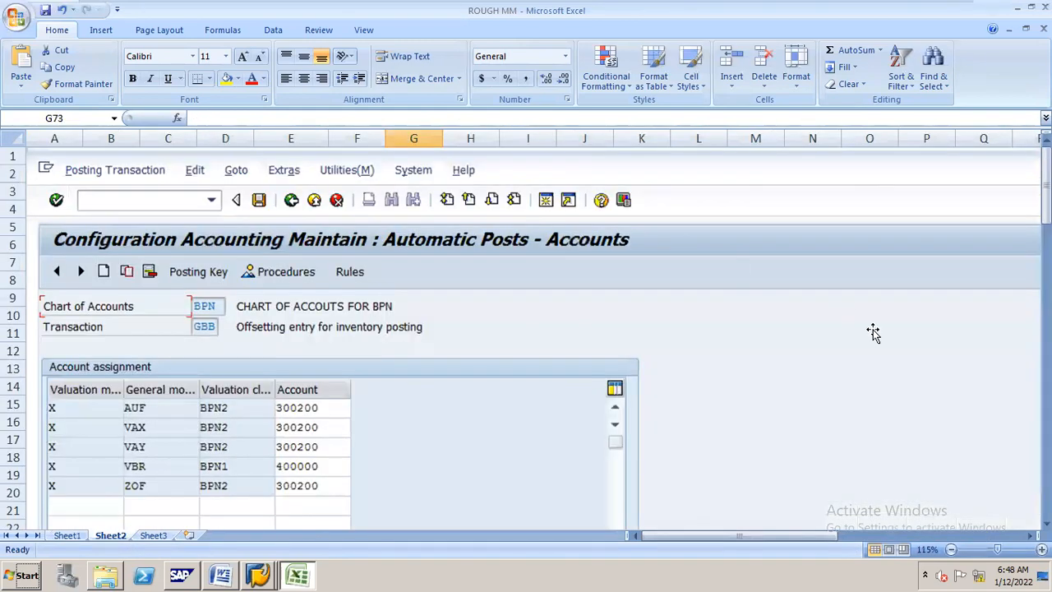
{"action": "left_click_drag", "start_coordinate": [1045, 184], "coordinate": [1045, 403]}
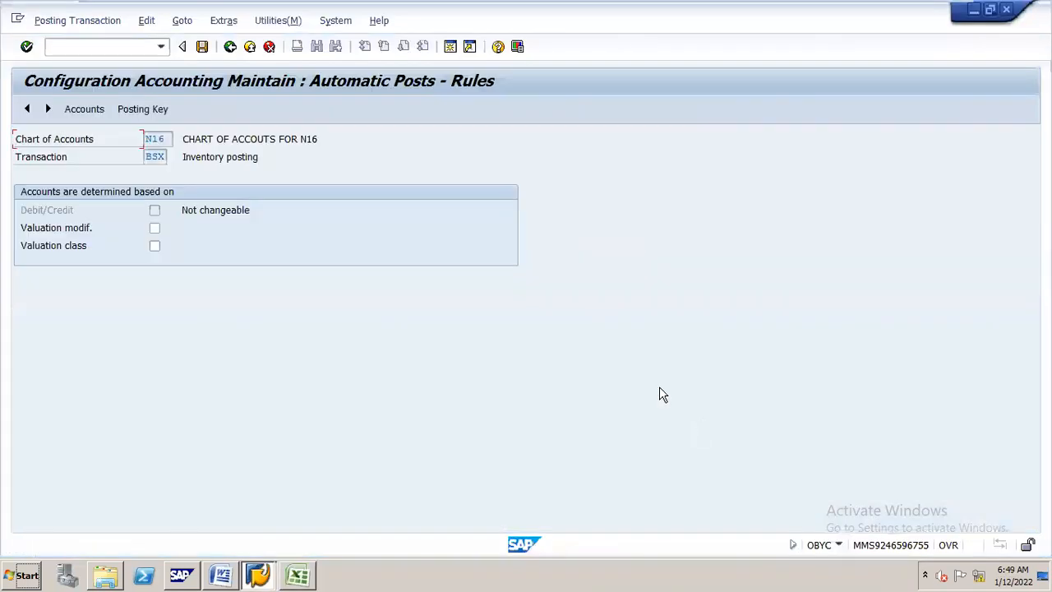
Switch back to SAP, activate valuation modification and valuation class as the BSX account determination rules, and save.
{"action": "left_click", "coordinate": [156, 245]}
{"action": "left_click", "coordinate": [202, 47]}
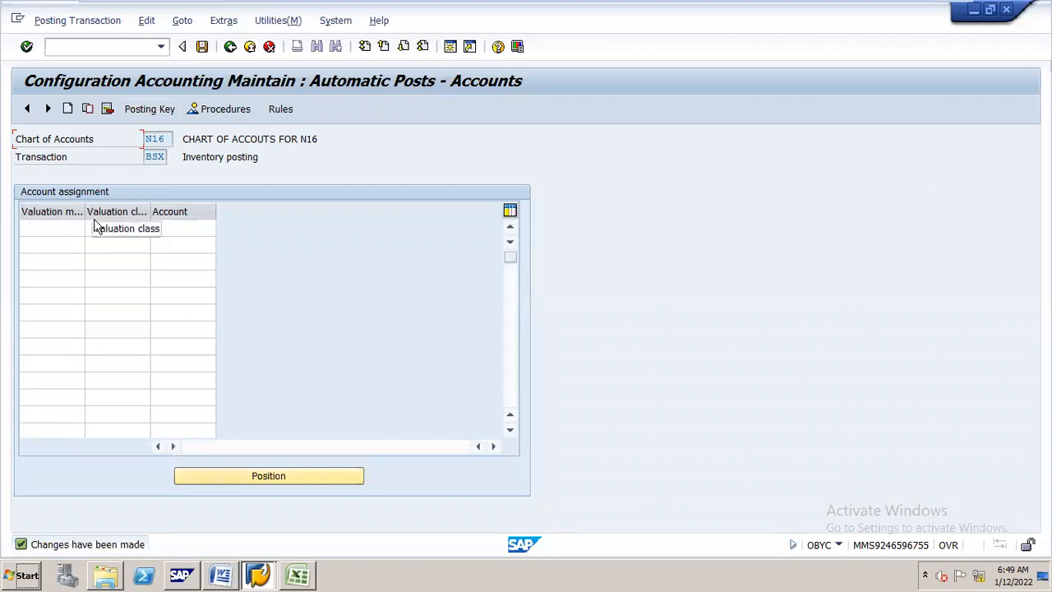
Fill the first BSX assignment row with valuation modification X, valuation class N161 and account 200121.
{"action": "left_click", "coordinate": [74, 224]}
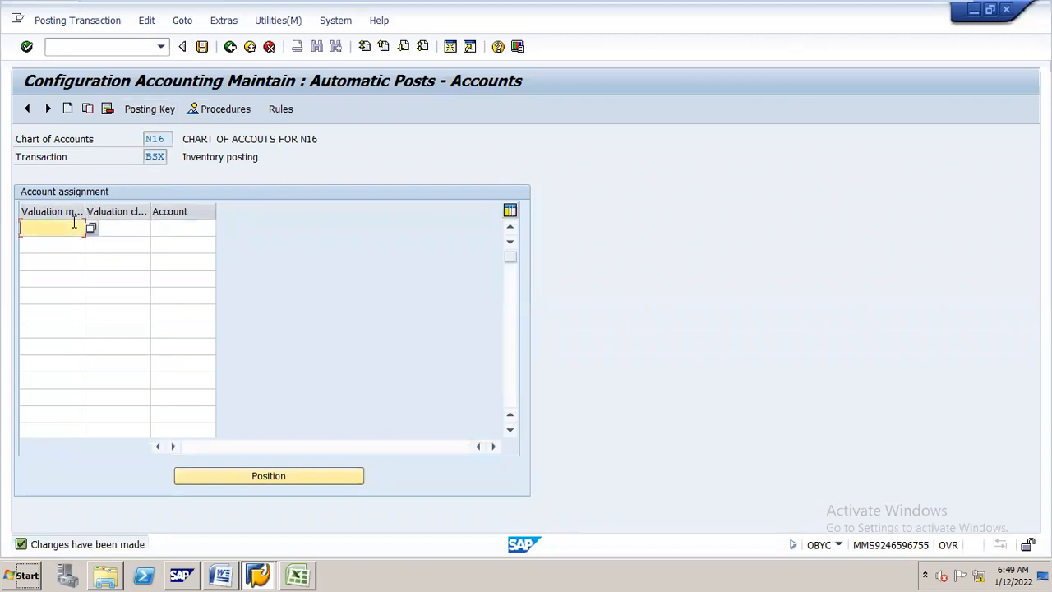
{"action": "type", "text": "x"}
{"action": "left_click", "coordinate": [119, 227]}
{"action": "left_click", "coordinate": [180, 229]}
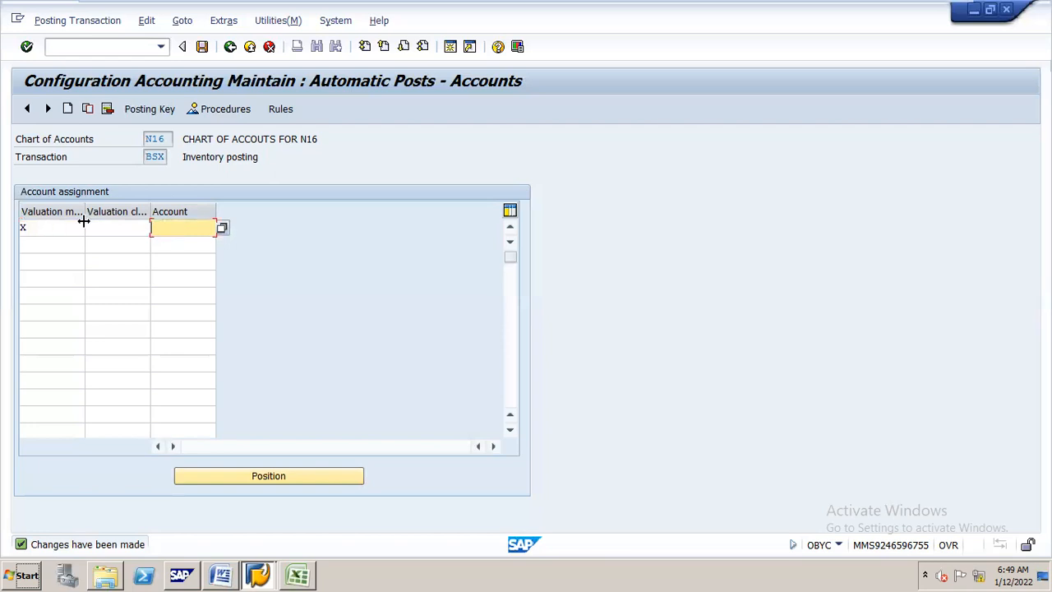
{"action": "type", "text": "200121"}
{"action": "left_click", "coordinate": [127, 227]}
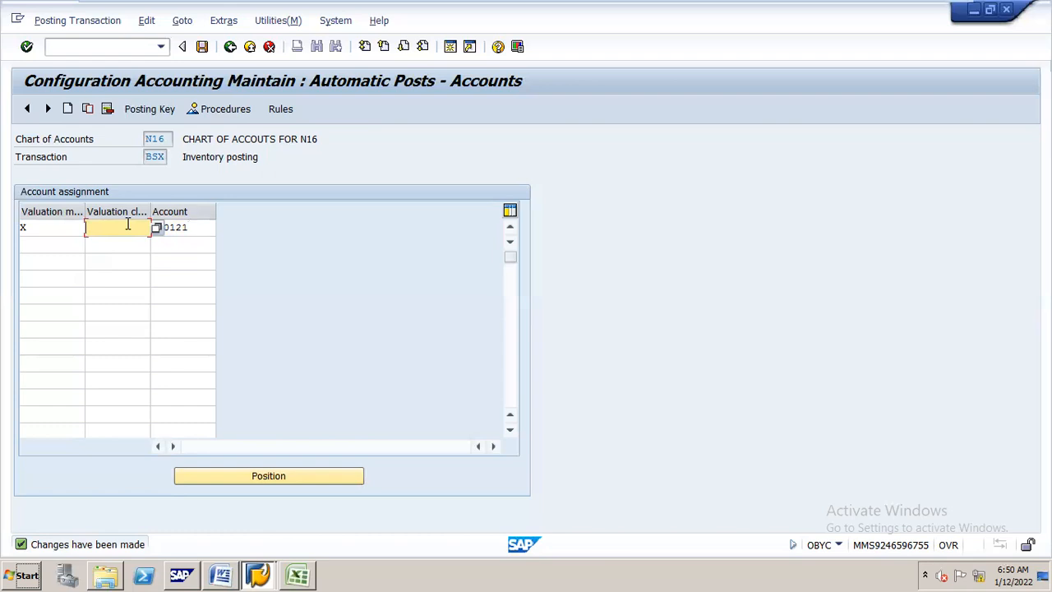
{"action": "type", "text": "N16"}
{"action": "type", "text": "1"}
{"action": "left_click_drag", "start_coordinate": [116, 227], "coordinate": [75, 227]}
{"action": "left_click", "coordinate": [201, 227]}
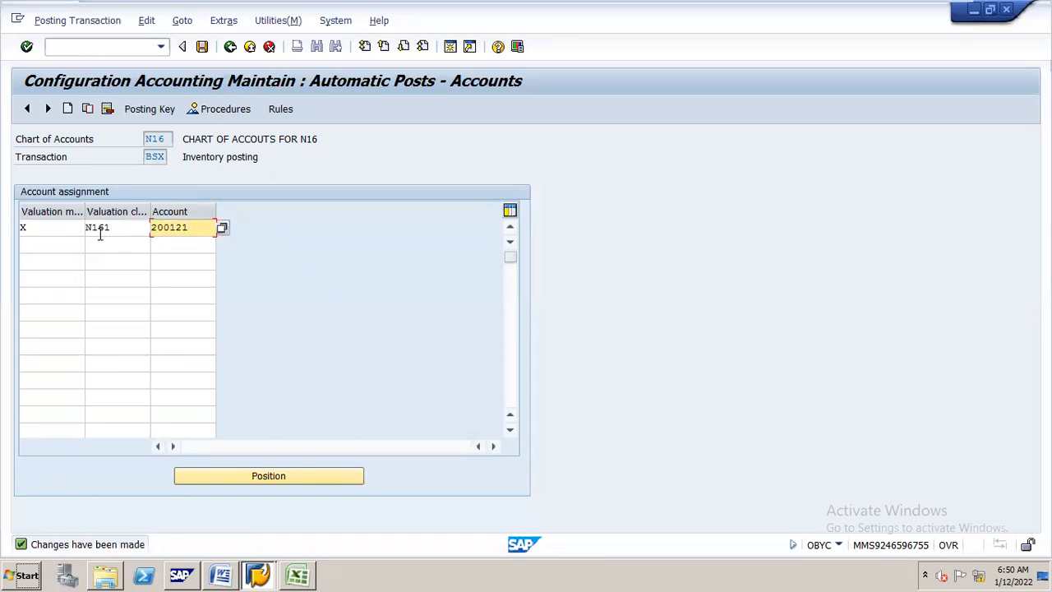
Fill the second BSX assignment row with valuation modification X, valuation class N162 and account 200122.
{"action": "left_click", "coordinate": [65, 240]}
{"action": "type", "text": "X"}
{"action": "left_click", "coordinate": [182, 247]}
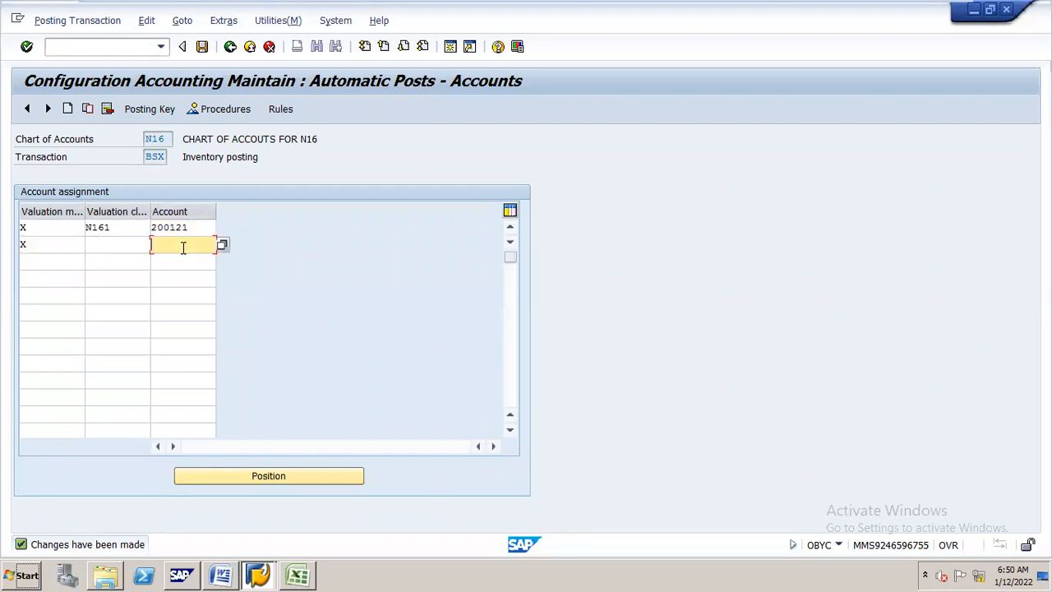
{"action": "type", "text": "2001"}
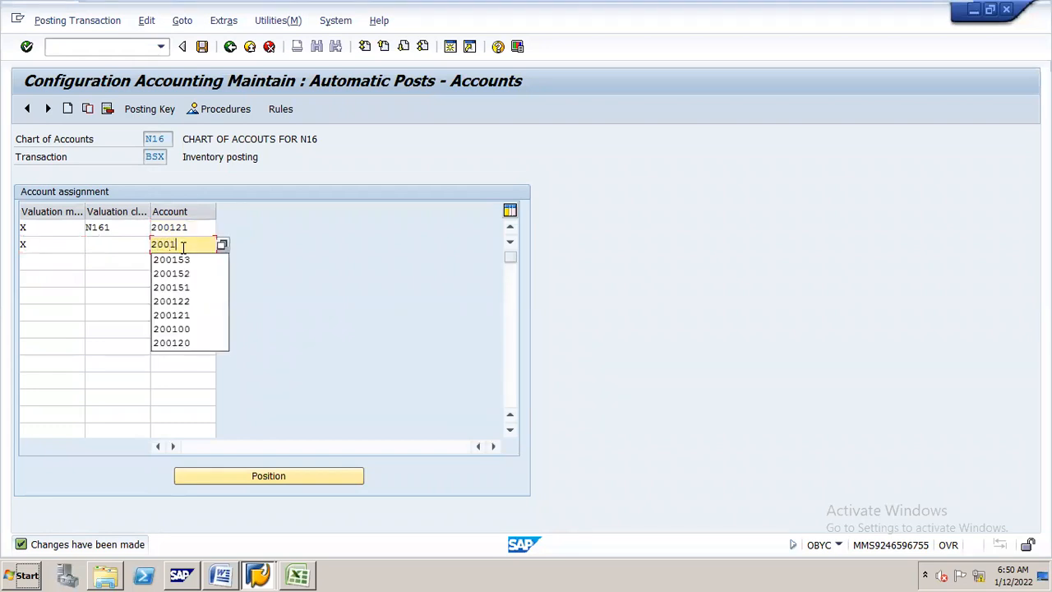
{"action": "type", "text": "22"}
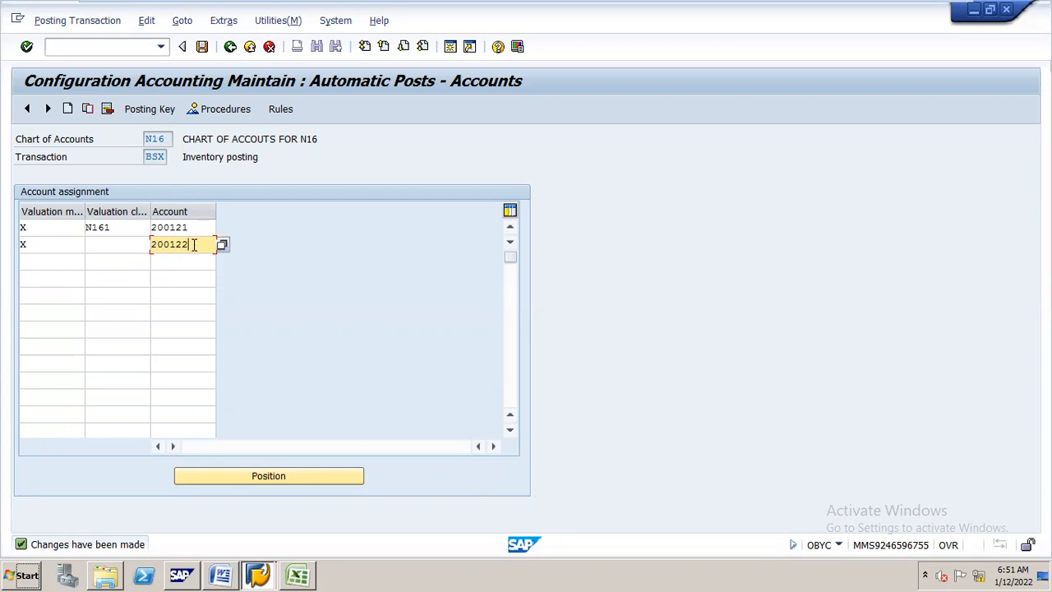
{"action": "left_click", "coordinate": [134, 244]}
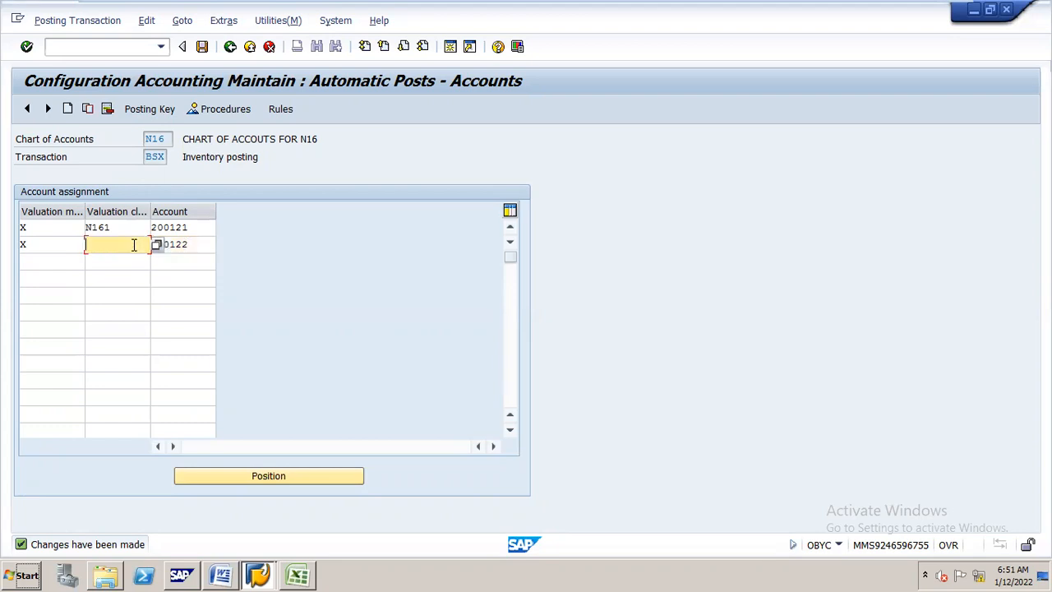
{"action": "type", "text": "N162"}
Save the BSX account assignment under customizing request EH5K900166 and return to the procedures list.
{"action": "left_click", "coordinate": [202, 47]}
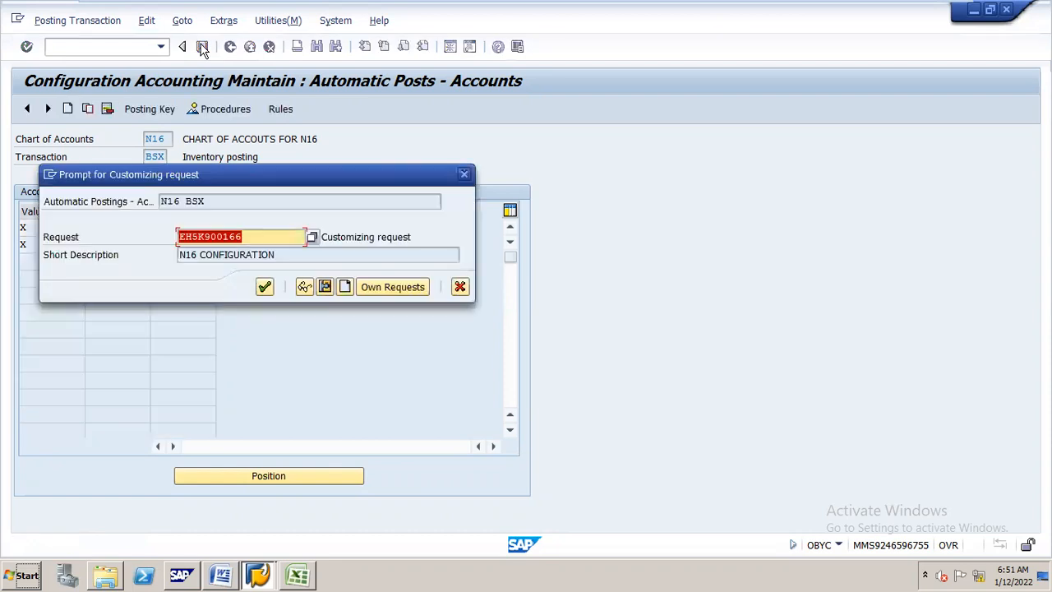
{"action": "key", "text": "Return"}
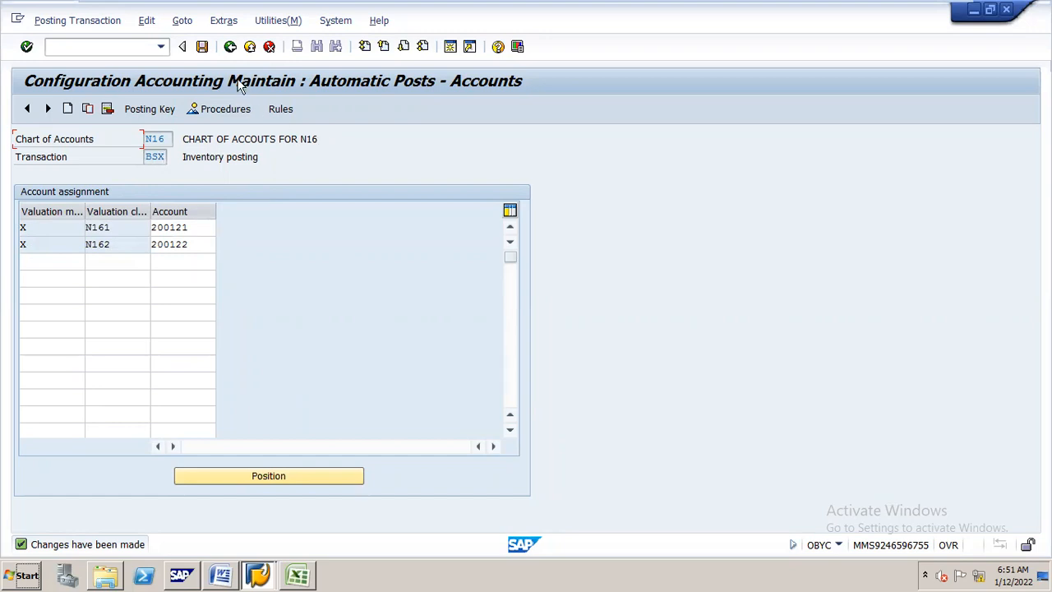
{"action": "left_click", "coordinate": [229, 47]}
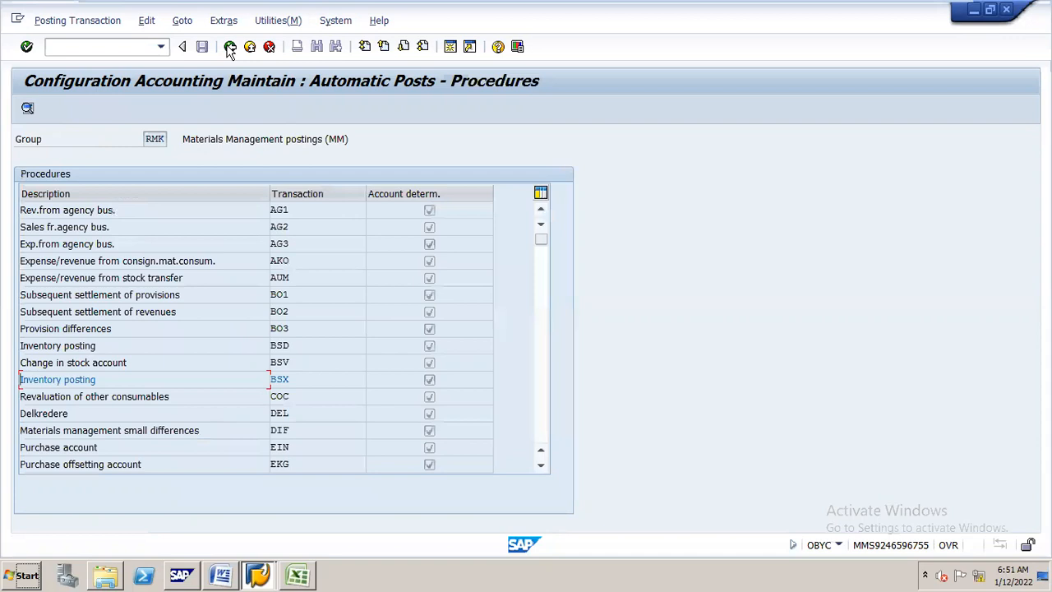
Open the GR/IR clearing account procedure WRX, activate valuation modification and valuation class as its account determination rules, and save.
{"action": "left_click_drag", "start_coordinate": [542, 242], "coordinate": [541, 293]}
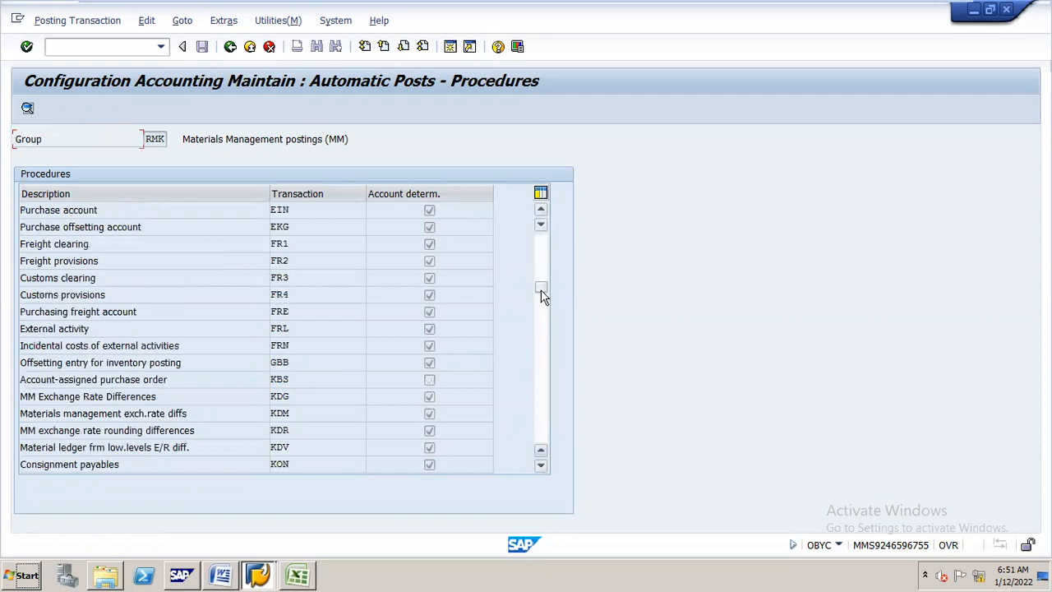
{"action": "left_click", "coordinate": [541, 466]}
{"action": "left_click", "coordinate": [541, 466]}
{"action": "left_click", "coordinate": [541, 466]}
{"action": "left_click", "coordinate": [541, 466]}
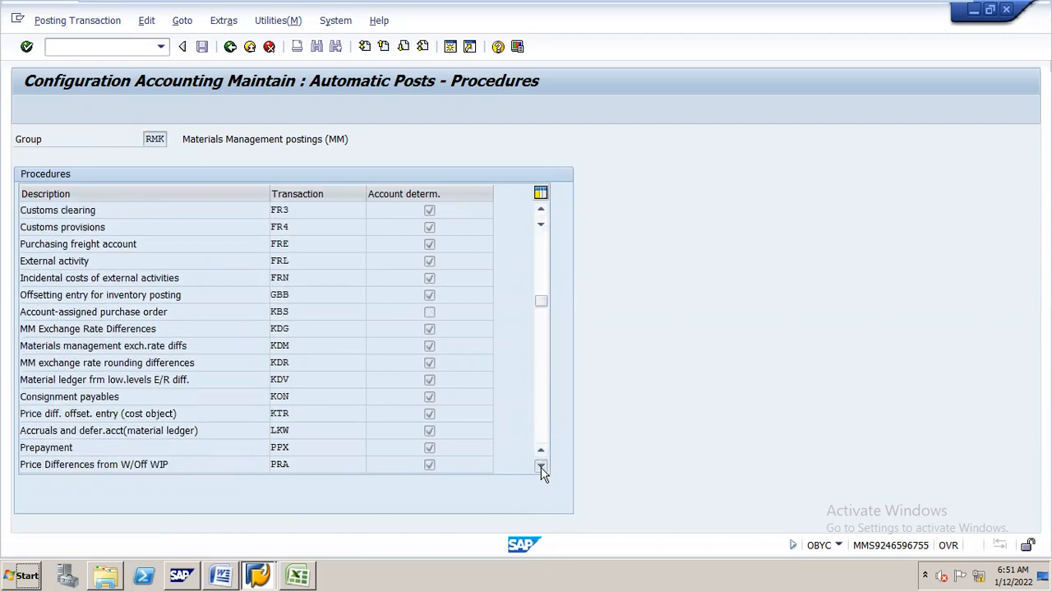
{"action": "left_click", "coordinate": [541, 466]}
{"action": "left_click", "coordinate": [540, 466]}
{"action": "left_click_drag", "start_coordinate": [539, 311], "coordinate": [543, 368]}
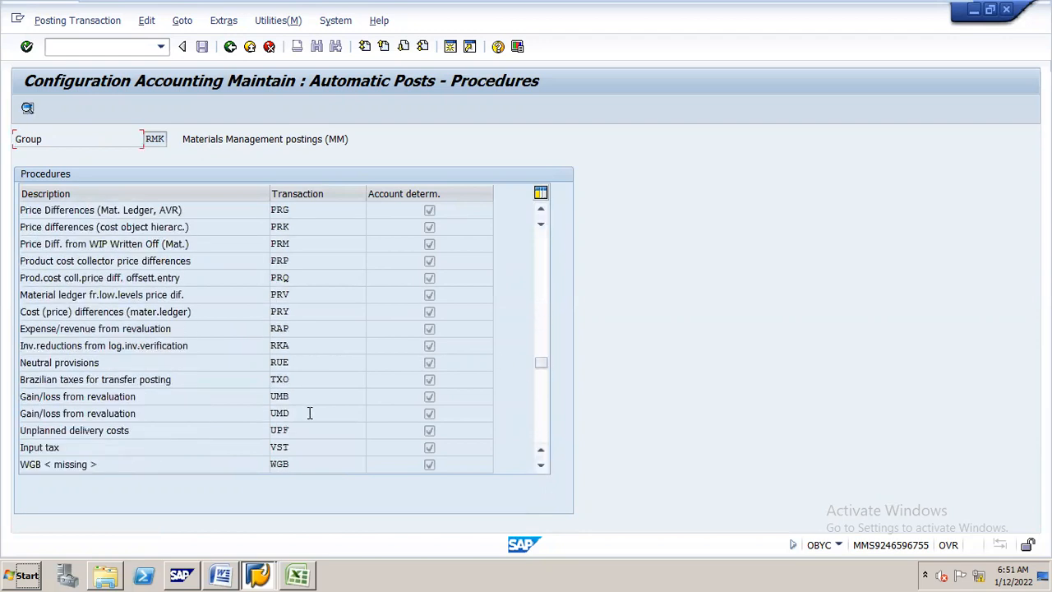
{"action": "left_click", "coordinate": [541, 466]}
{"action": "left_click", "coordinate": [540, 466]}
{"action": "left_click", "coordinate": [541, 466]}
{"action": "left_click", "coordinate": [541, 466]}
{"action": "left_click", "coordinate": [541, 466]}
{"action": "left_click", "coordinate": [541, 466]}
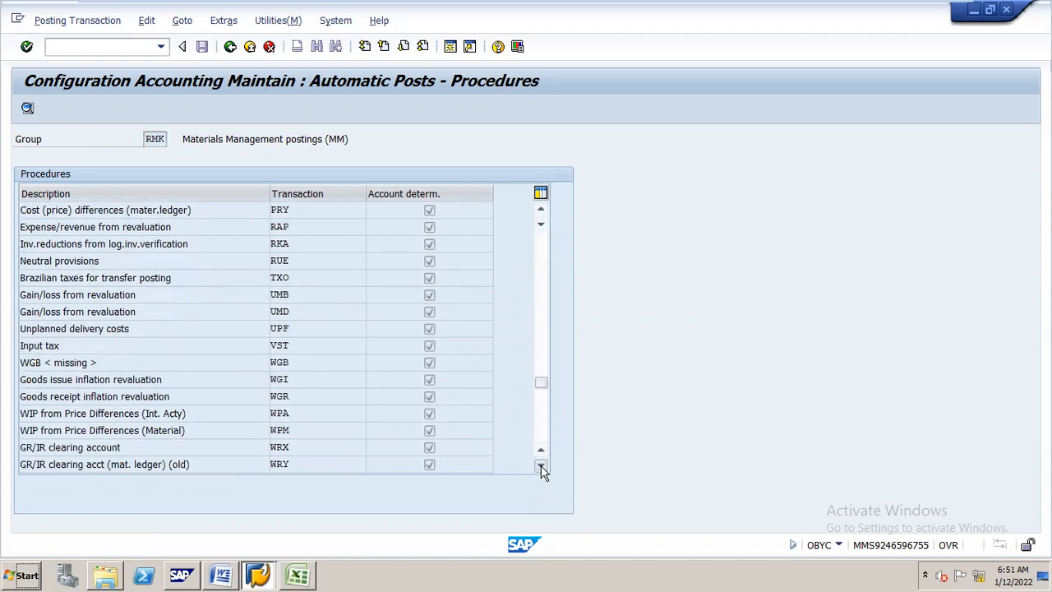
{"action": "left_click", "coordinate": [541, 466]}
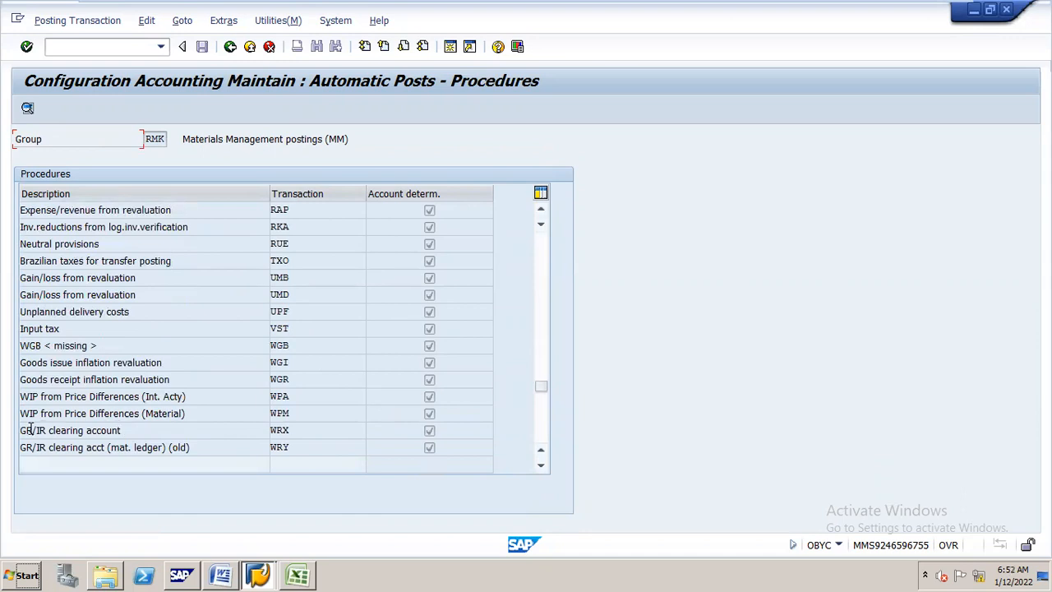
{"action": "double_click", "coordinate": [292, 428]}
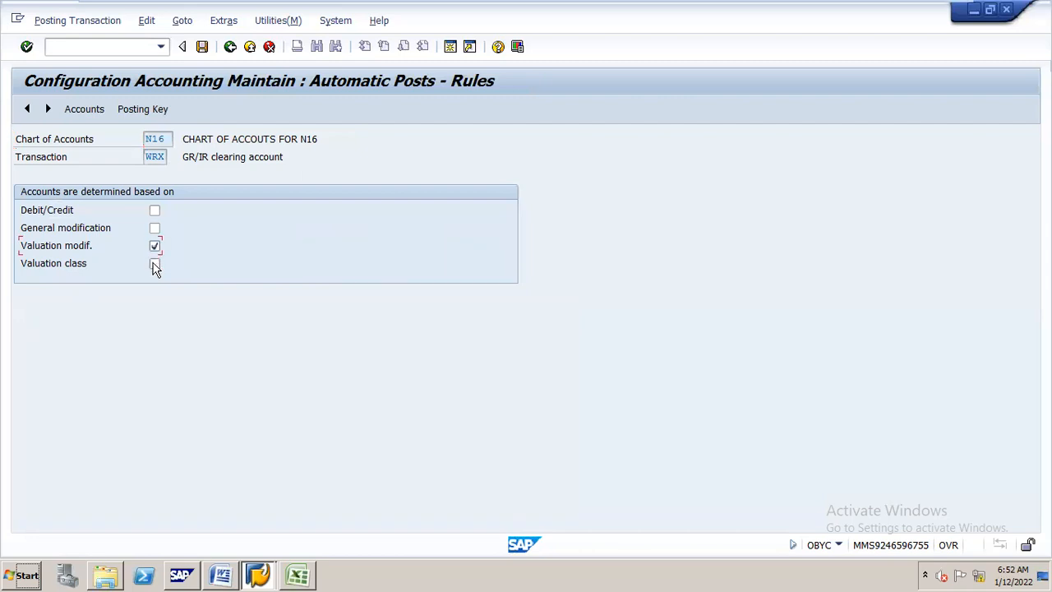
{"action": "left_click", "coordinate": [203, 47]}
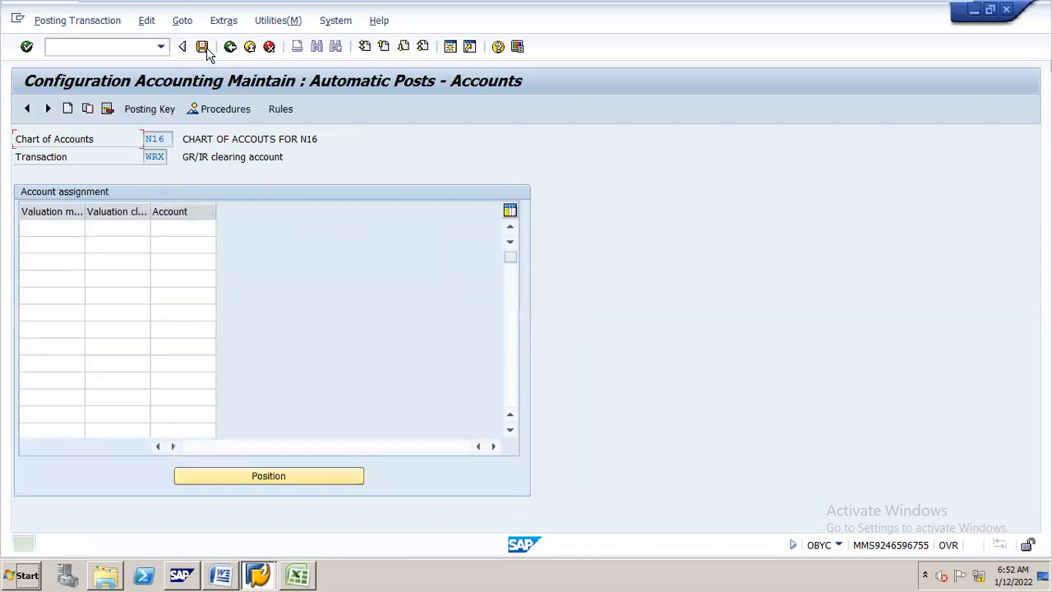
Assign account 100520 to valuation modification X and valuation class N161 for WRX, saving under customizing request EH5K900166.
{"action": "left_click", "coordinate": [197, 227]}
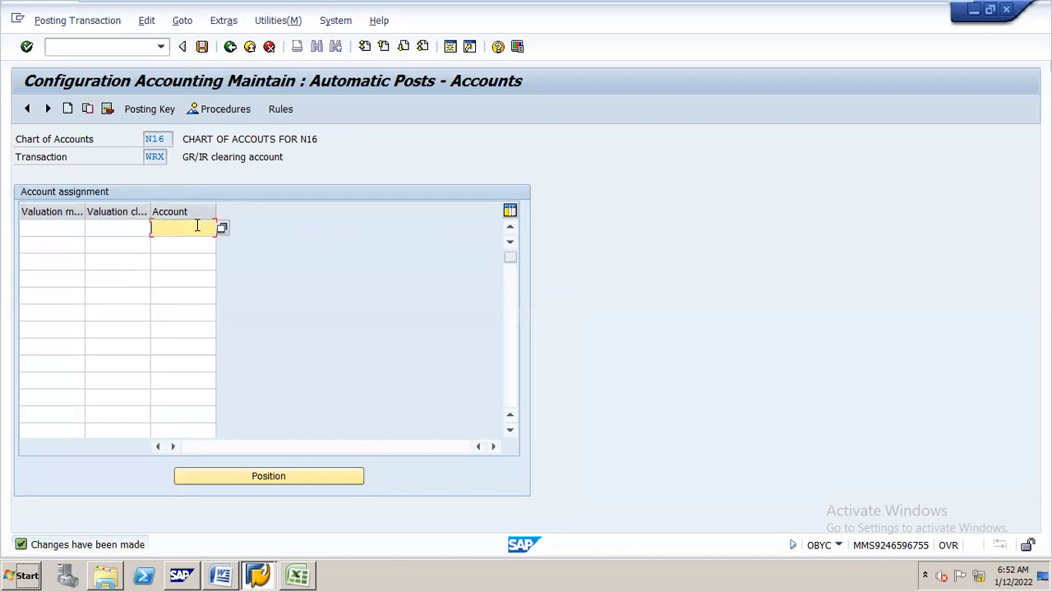
{"action": "type", "text": "100"}
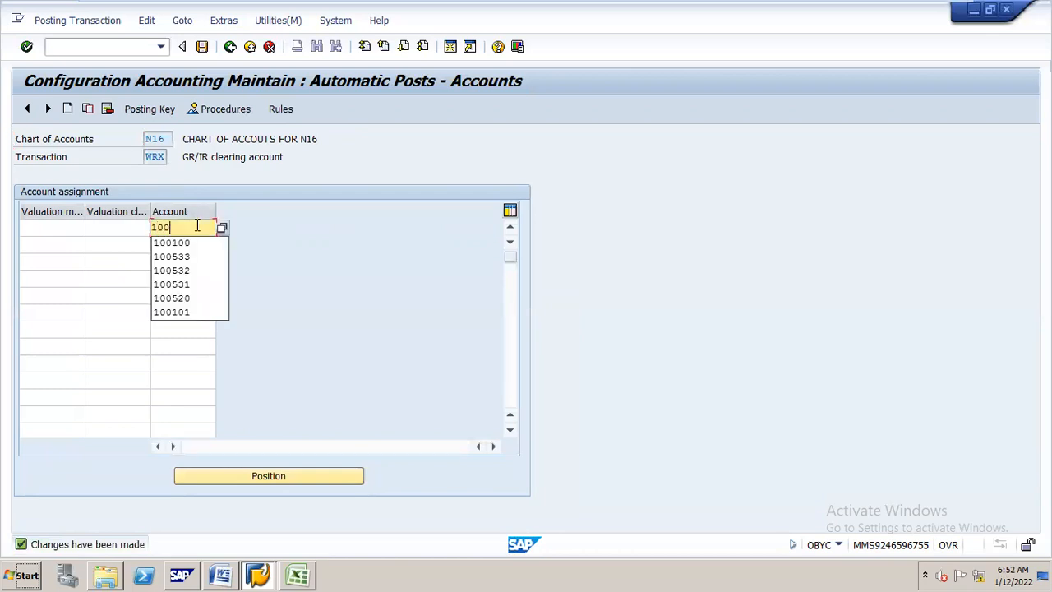
{"action": "type", "text": "520"}
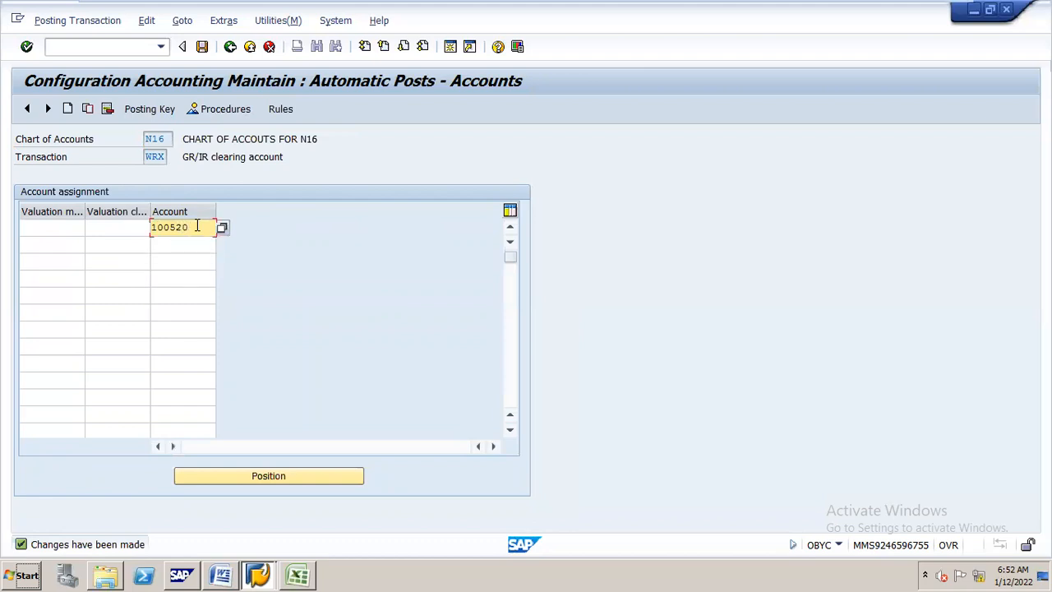
{"action": "left_click", "coordinate": [70, 229]}
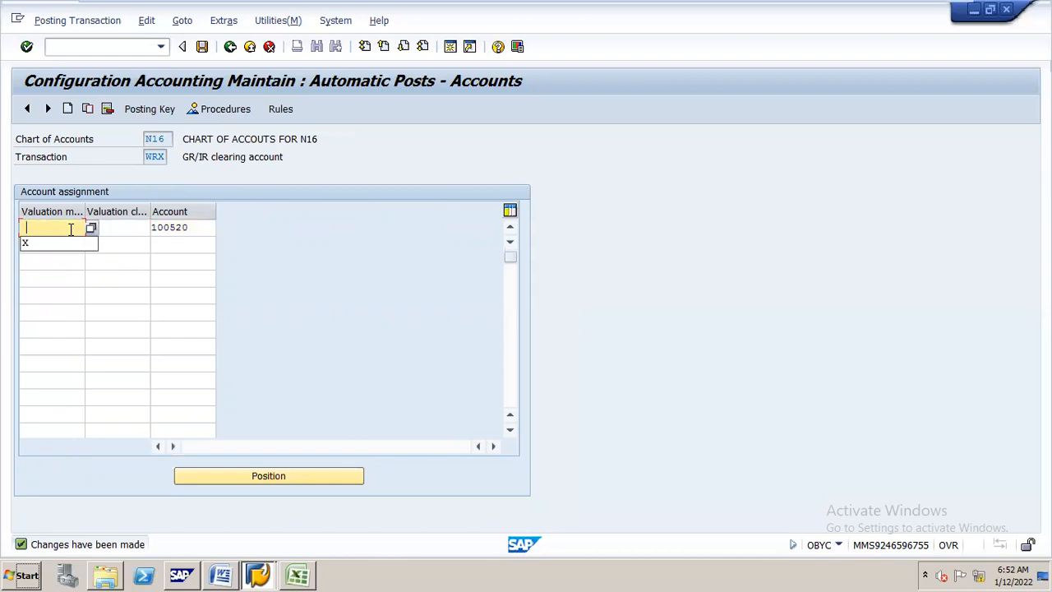
{"action": "type", "text": "X"}
{"action": "key", "text": "BackSpace"}
{"action": "type", "text": "X"}
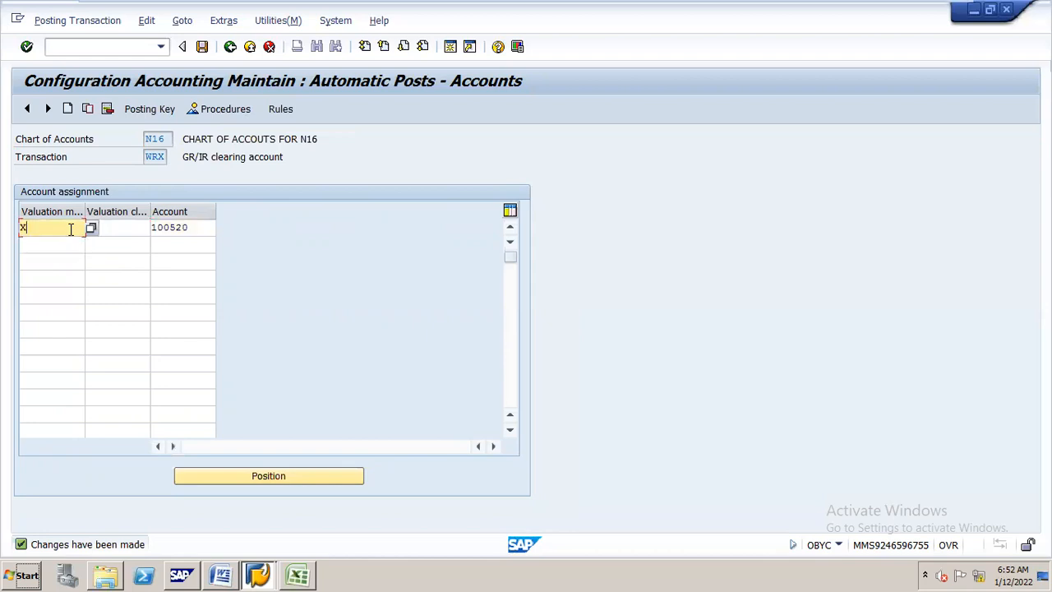
{"action": "left_click", "coordinate": [140, 224]}
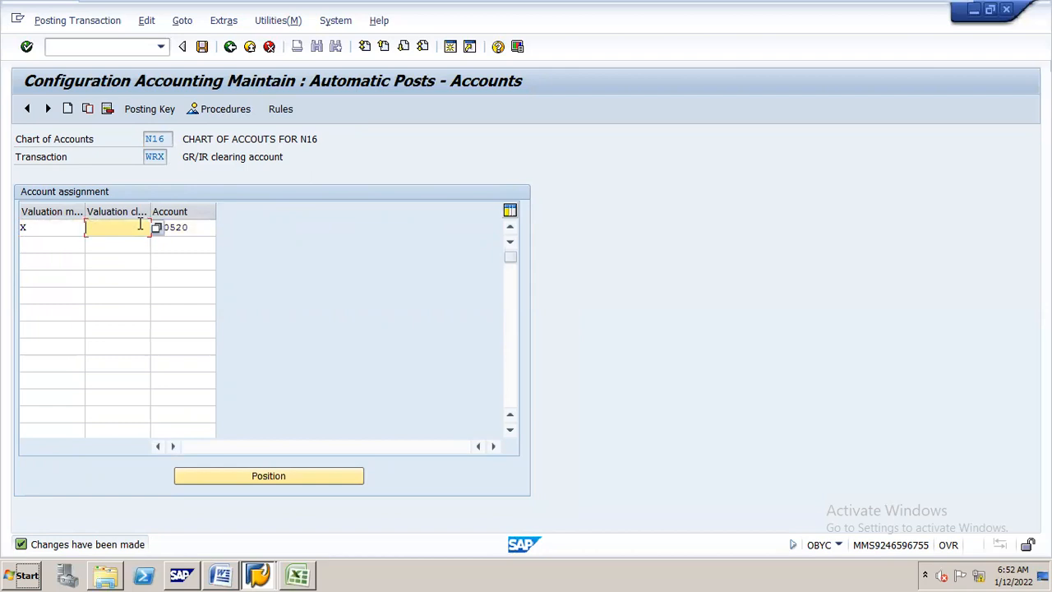
{"action": "type", "text": "N16"}
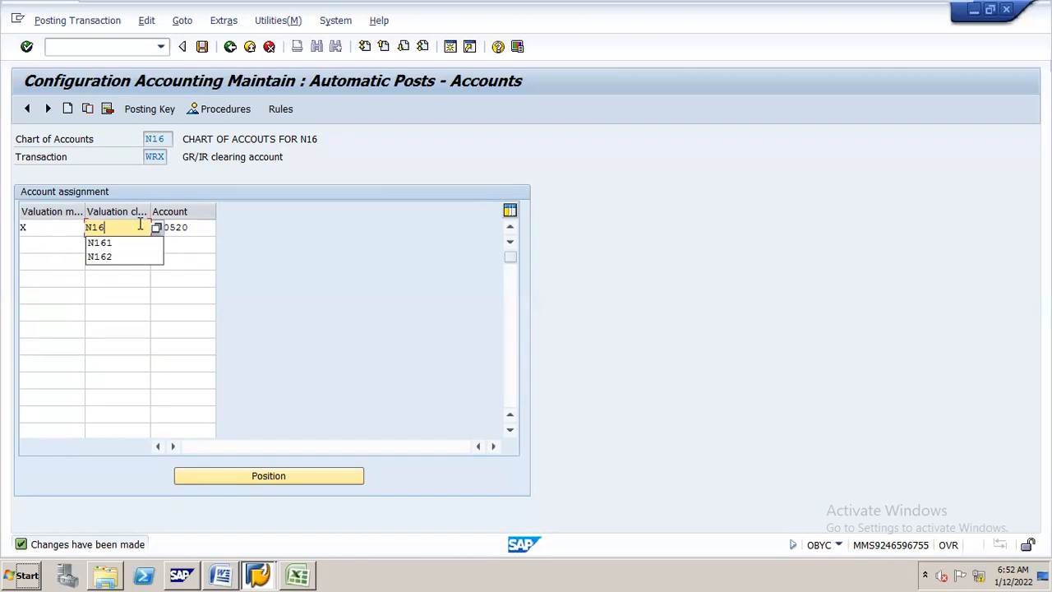
{"action": "type", "text": "1"}
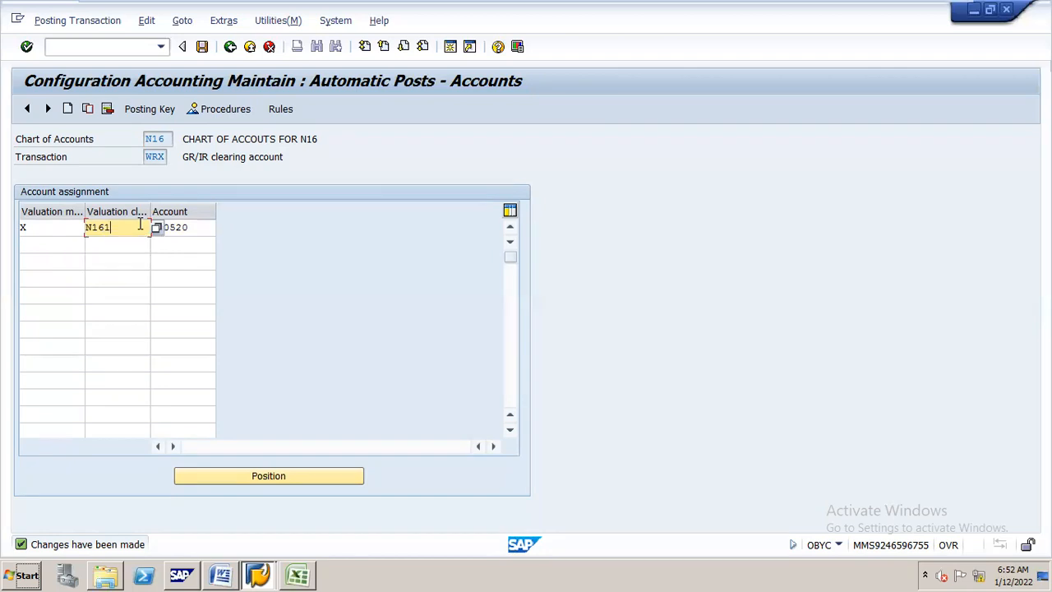
{"action": "left_click", "coordinate": [203, 47]}
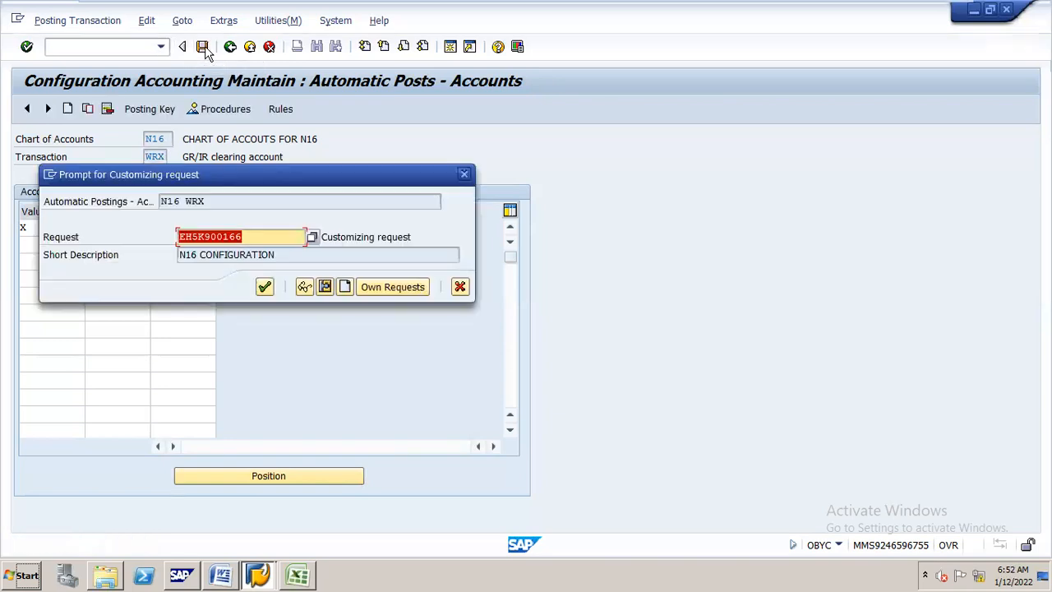
{"action": "left_click", "coordinate": [264, 288]}
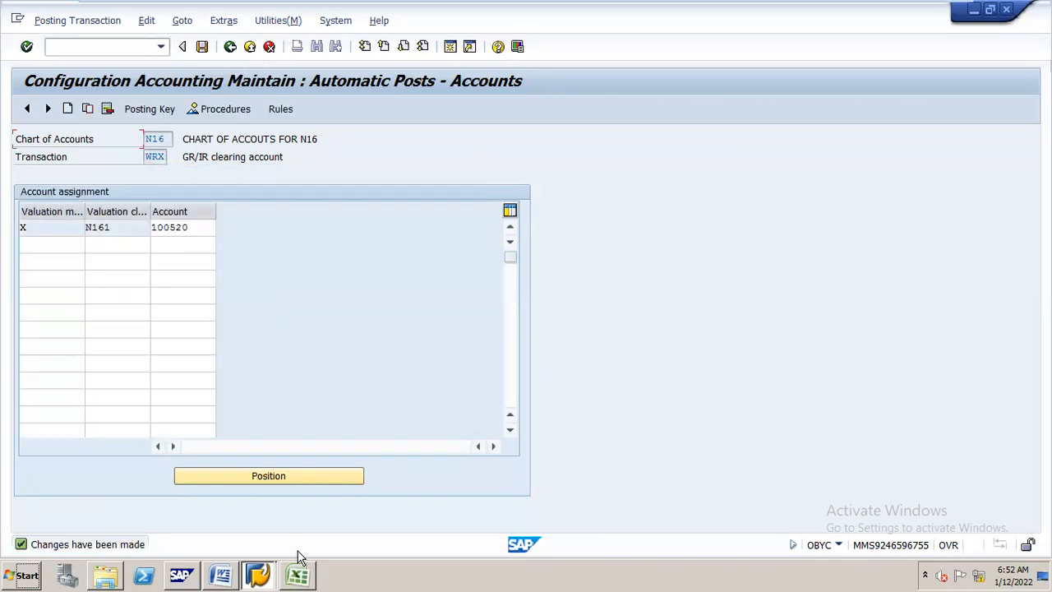
Switch to the ROUGH MM workbook in Excel and bring up the GBB inventory account notes on Sheet1.
{"action": "left_click", "coordinate": [297, 569]}
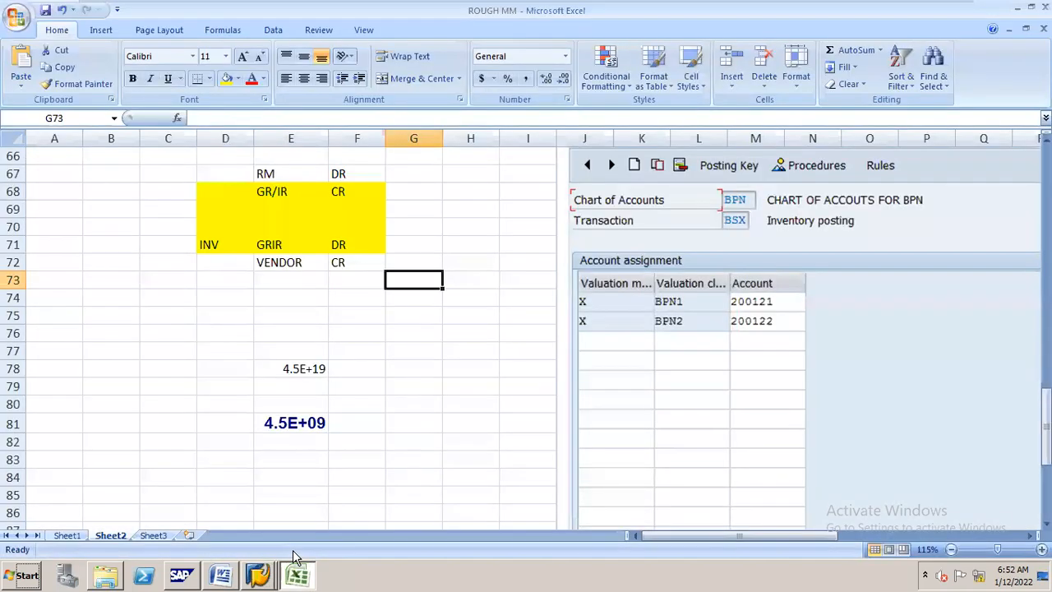
{"action": "left_click", "coordinate": [296, 559]}
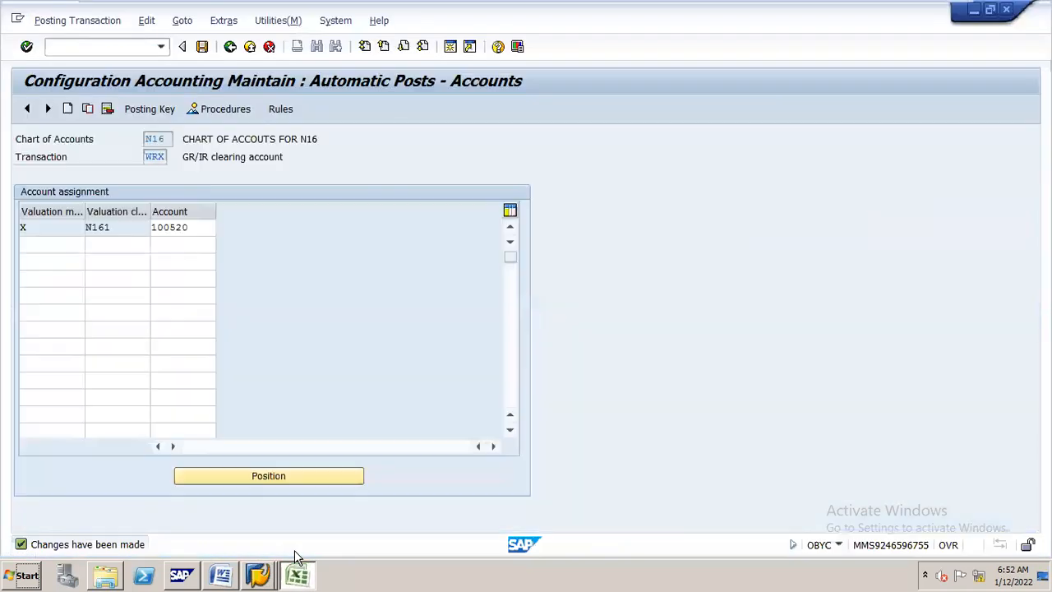
{"action": "left_click", "coordinate": [228, 562]}
{"action": "left_click", "coordinate": [228, 562]}
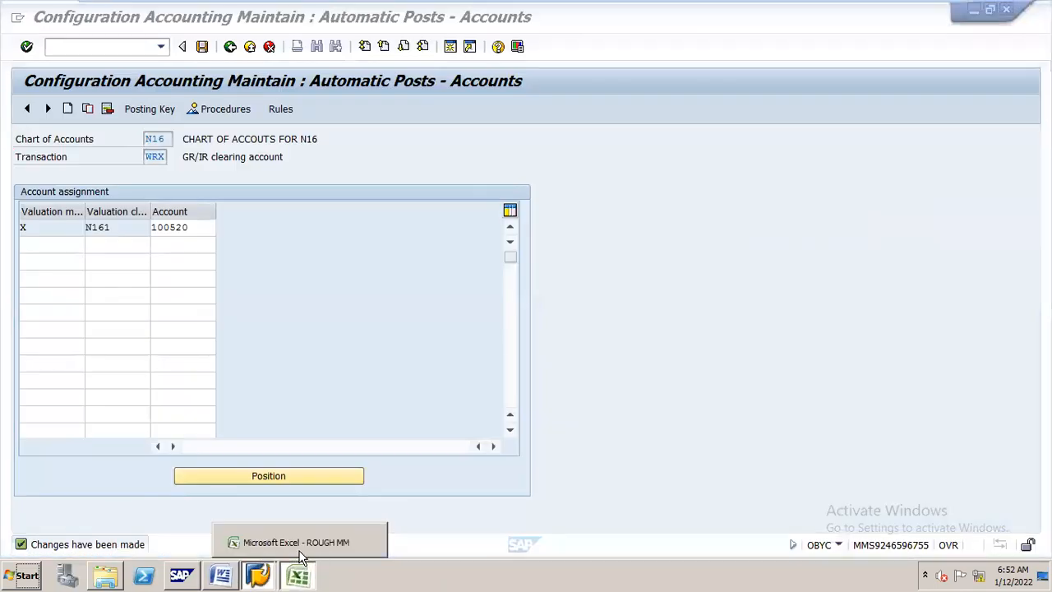
{"action": "left_click", "coordinate": [300, 556]}
{"action": "mouse_move", "coordinate": [261, 558]}
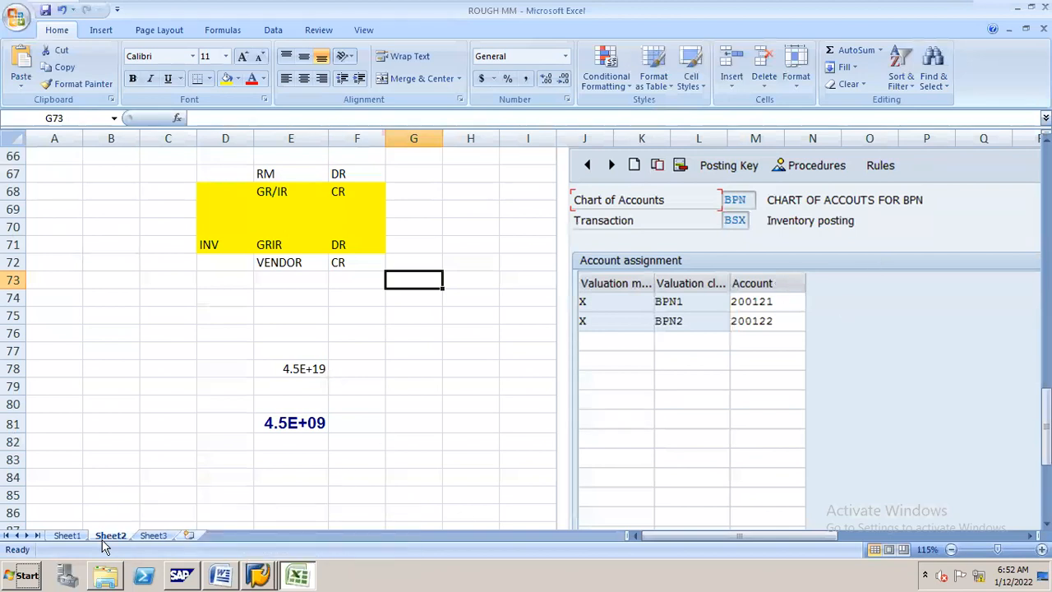
{"action": "left_click", "coordinate": [68, 536]}
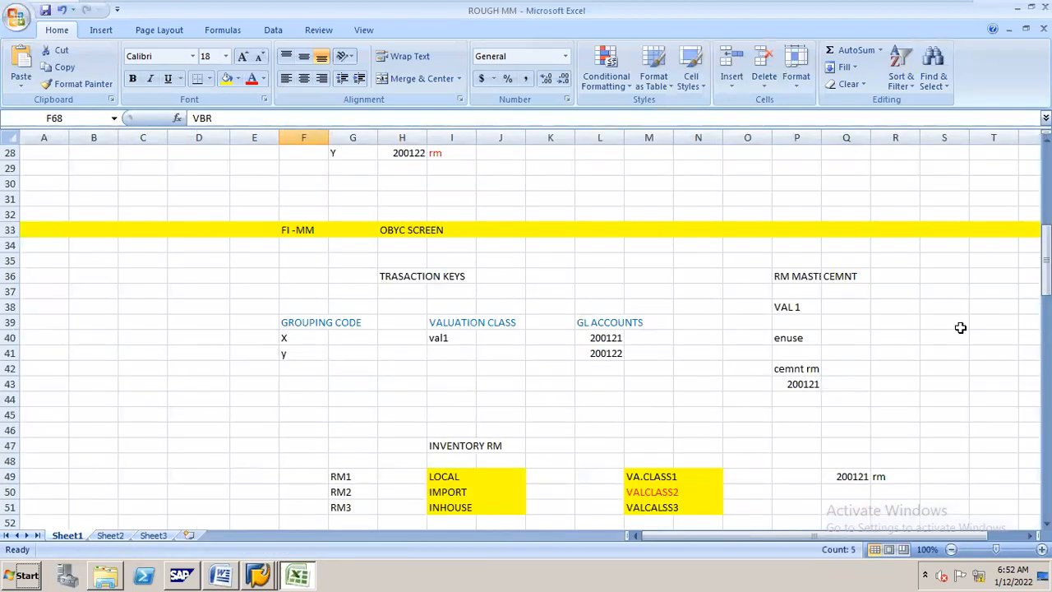
{"action": "left_click_drag", "start_coordinate": [1046, 247], "coordinate": [1046, 322]}
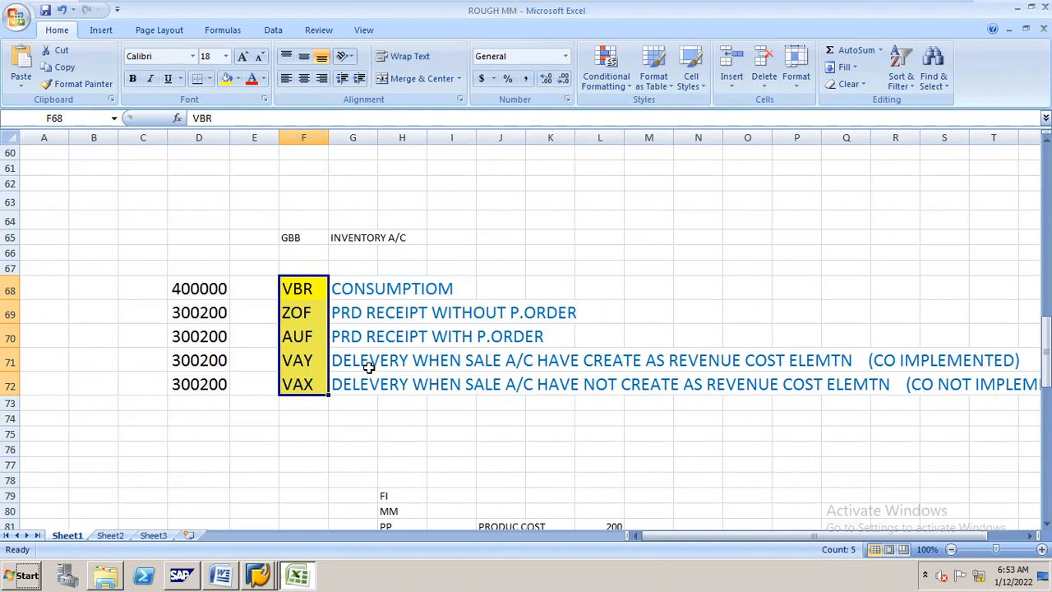
Examine the GBB modifiers VBR, ZOF, AUF, VAY and VAX with their meanings and G/L accounts, and switch back to SAP.
{"action": "left_click_drag", "start_coordinate": [251, 220], "coordinate": [383, 322]}
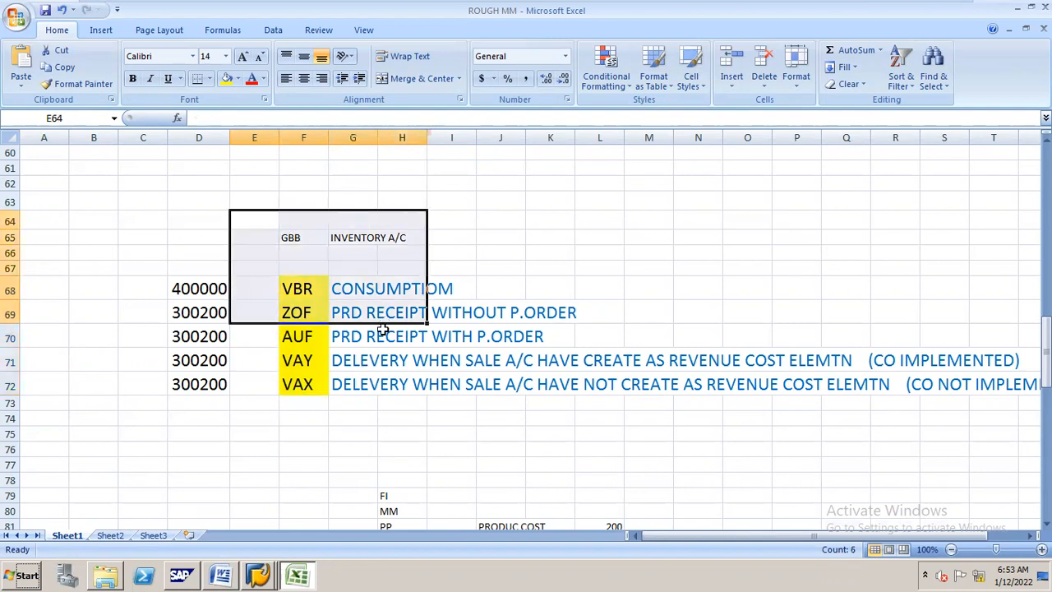
{"action": "left_click", "coordinate": [296, 236]}
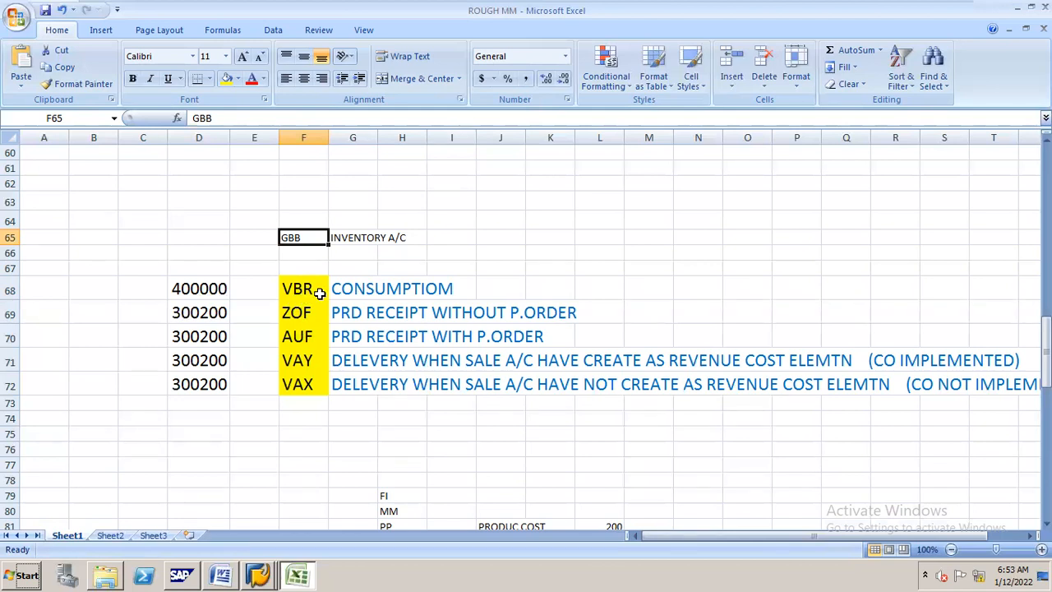
{"action": "left_click", "coordinate": [210, 285]}
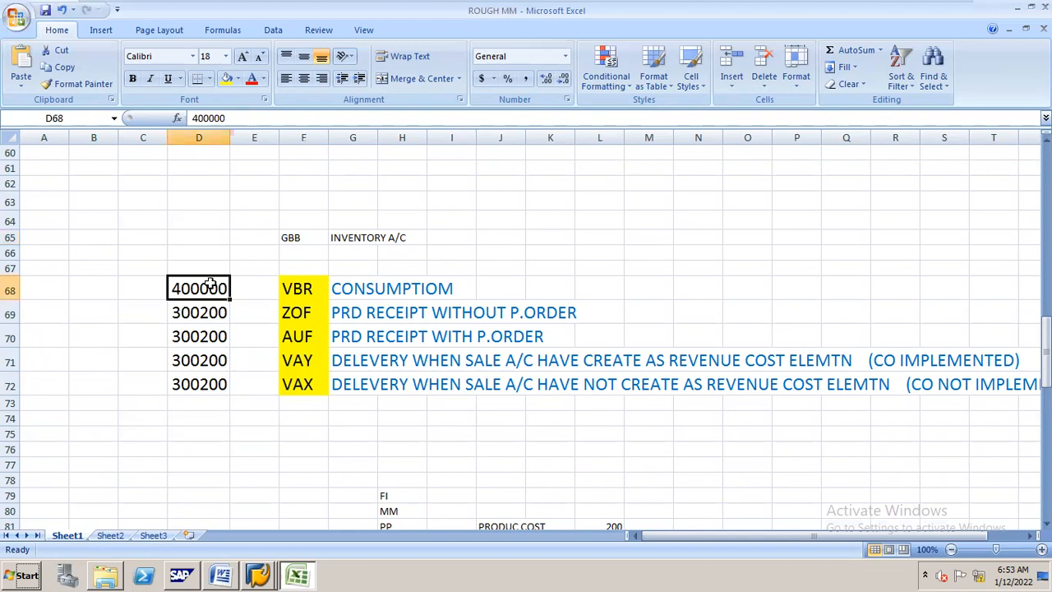
{"action": "left_click", "coordinate": [287, 316]}
{"action": "left_click", "coordinate": [296, 337]}
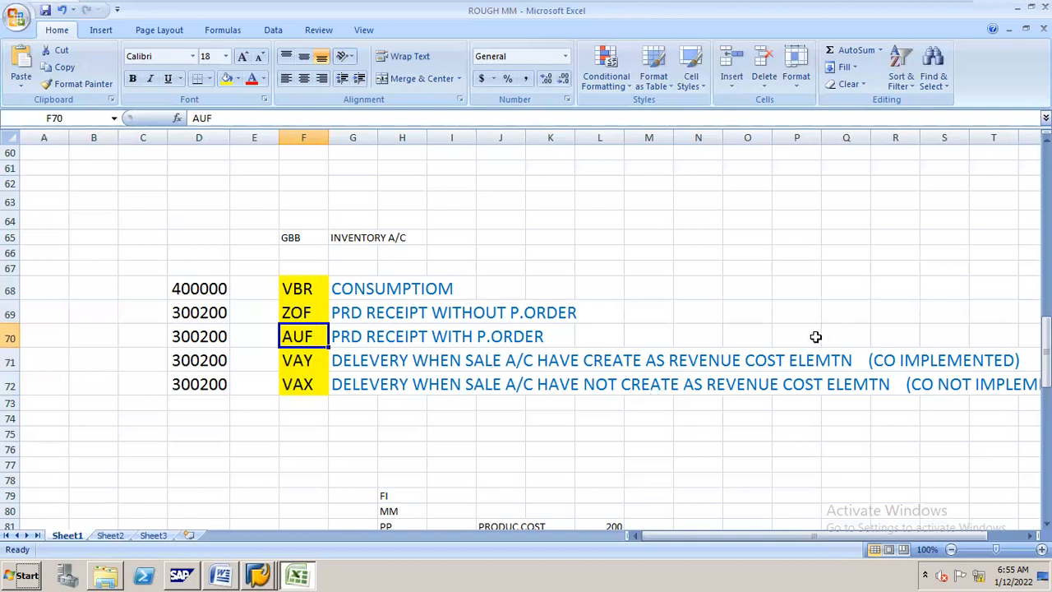
{"action": "left_click", "coordinate": [935, 386]}
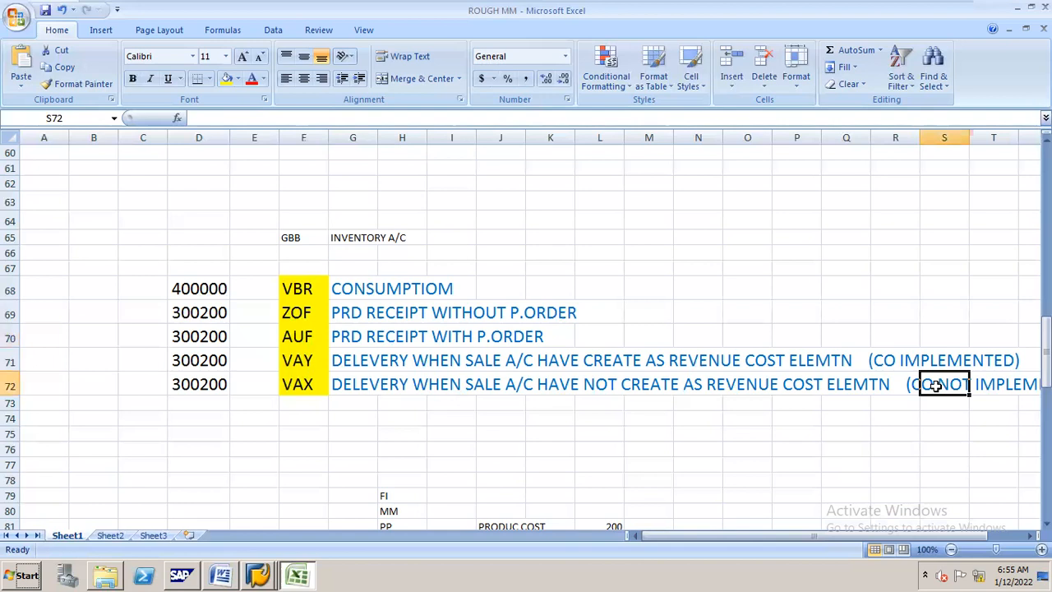
{"action": "left_click", "coordinate": [911, 361]}
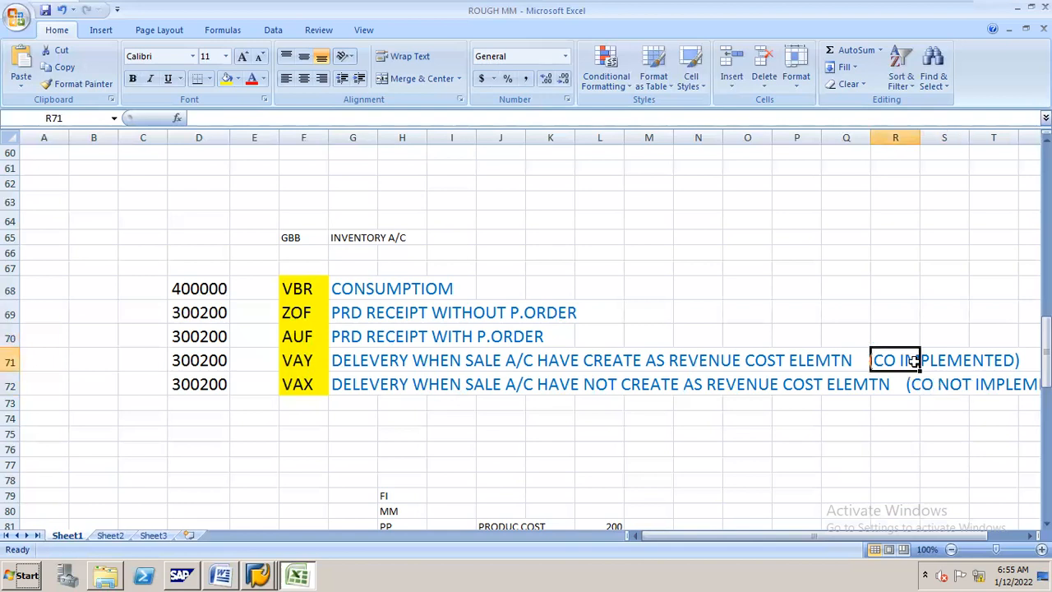
{"action": "left_click", "coordinate": [300, 365]}
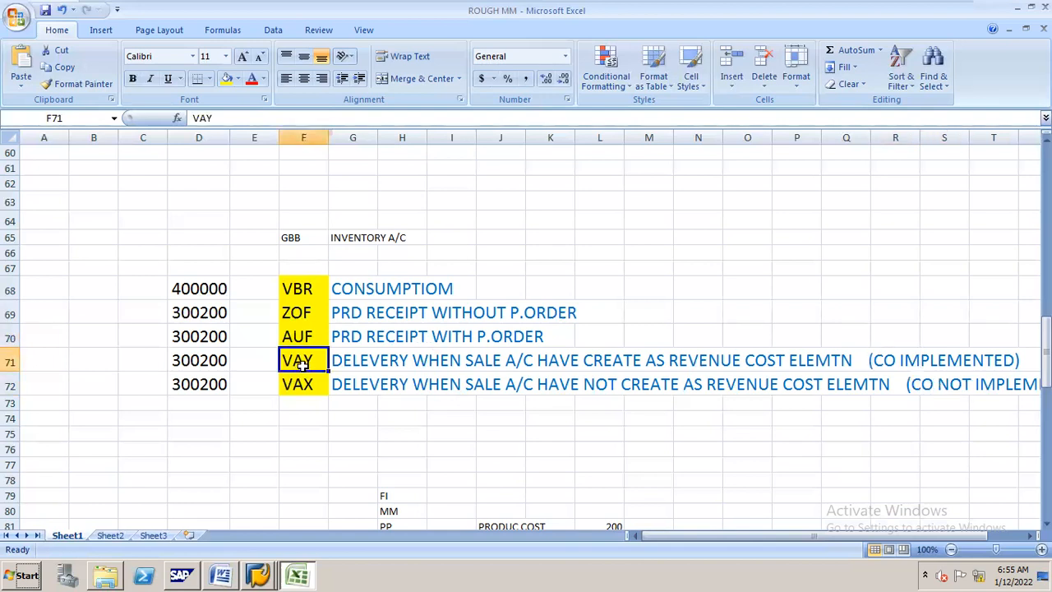
{"action": "left_click", "coordinate": [979, 386]}
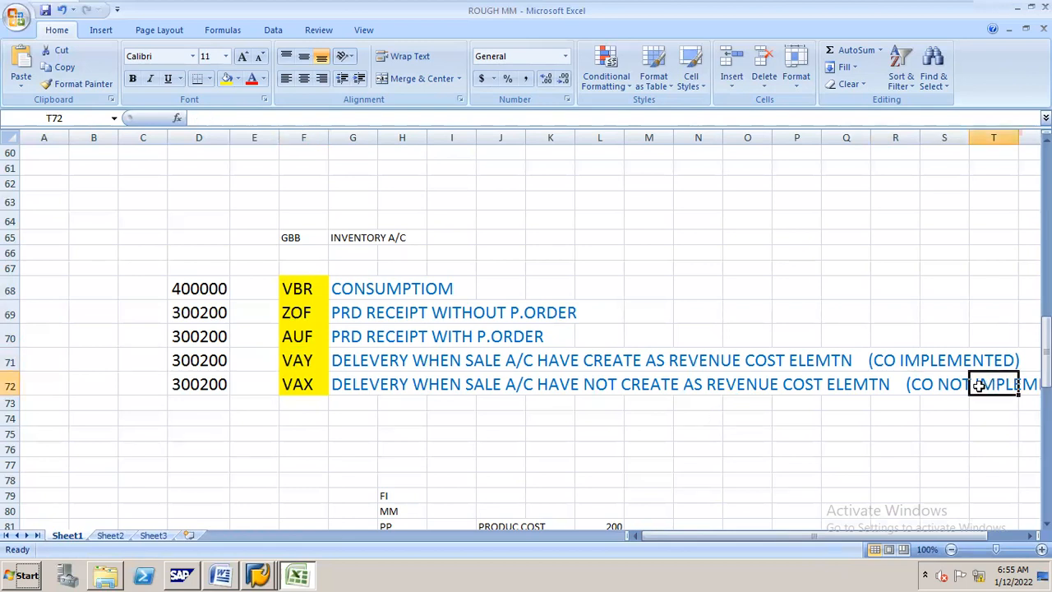
{"action": "left_click", "coordinate": [312, 387]}
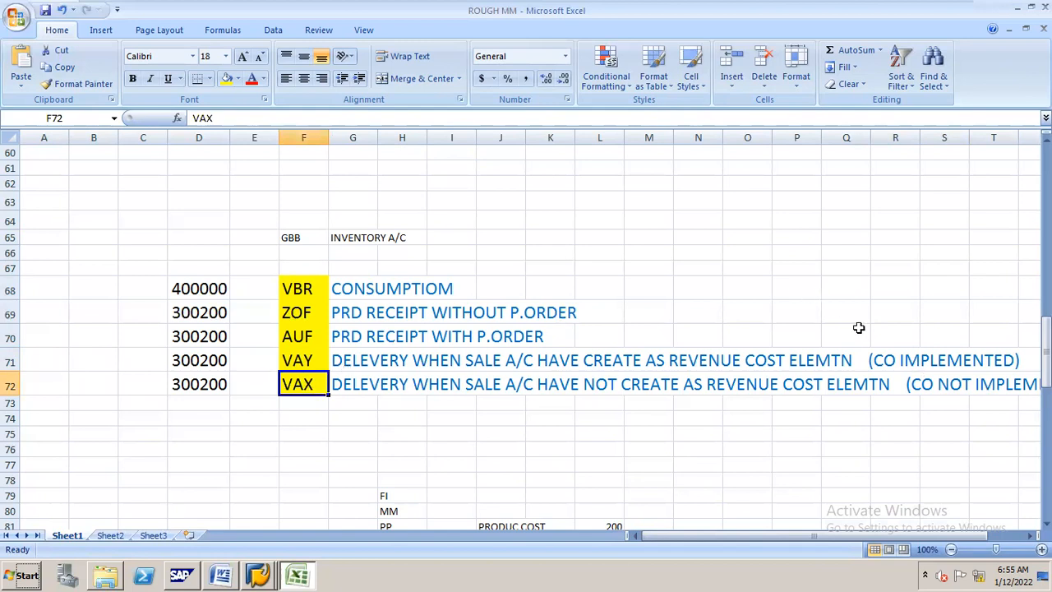
{"action": "left_click", "coordinate": [880, 360]}
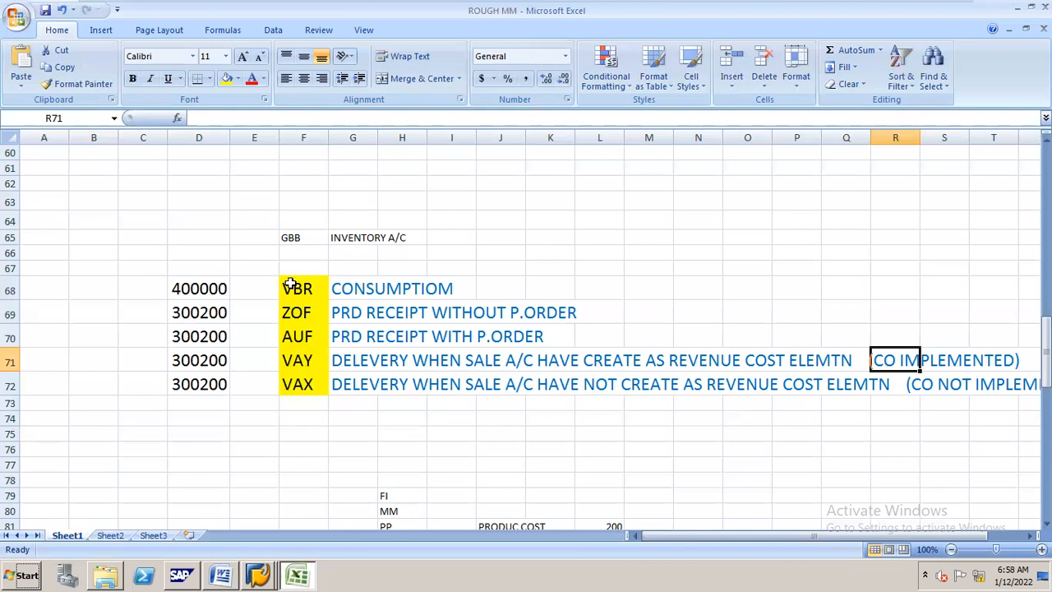
{"action": "left_click", "coordinate": [297, 233]}
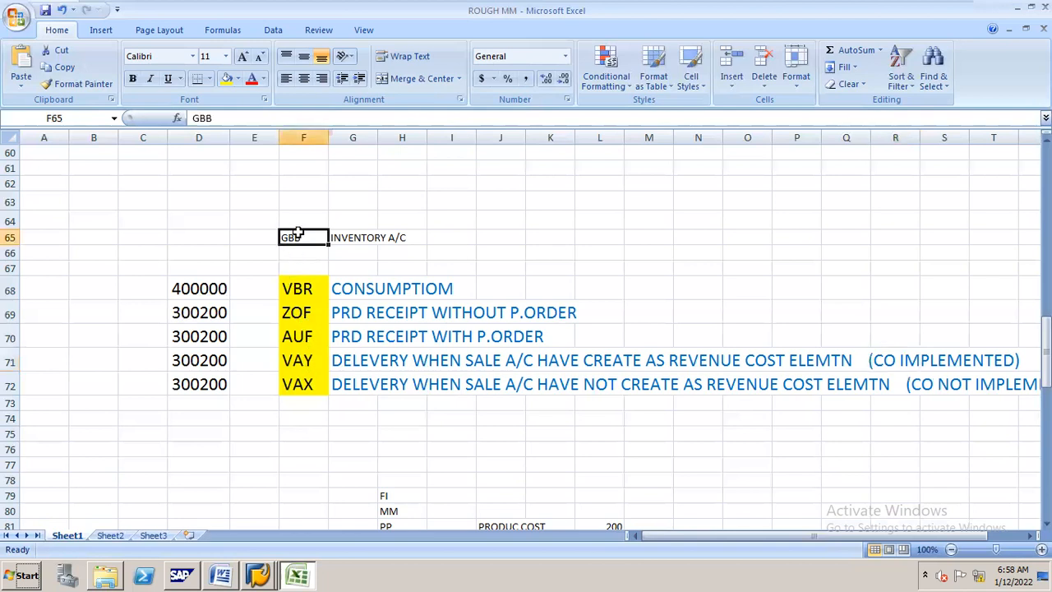
{"action": "key", "text": "alt+Tab"}
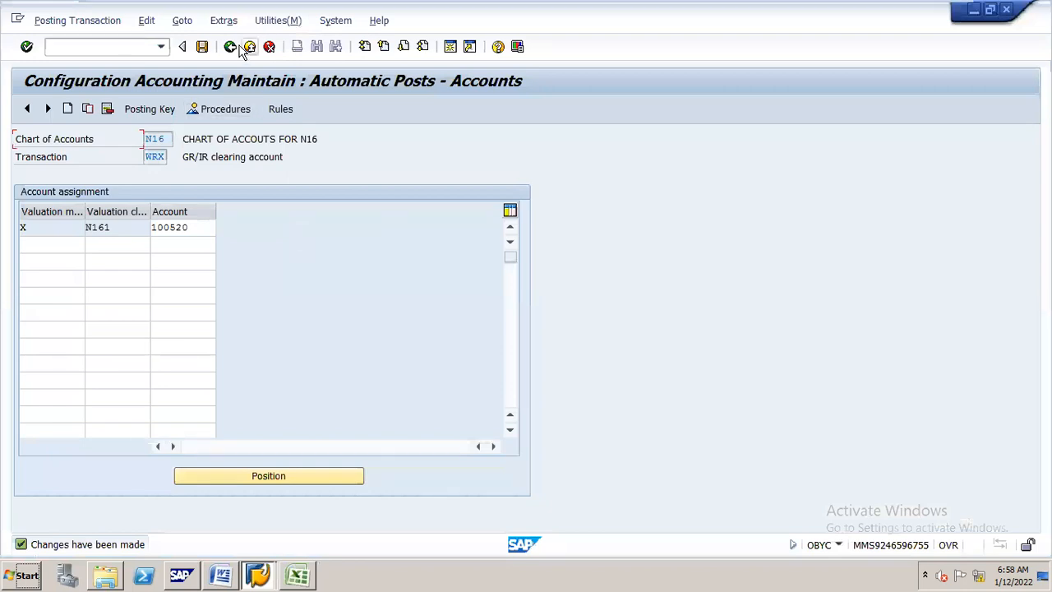
Return to the materials management procedures list and open the offsetting entry for inventory posting, transaction GBB.
{"action": "left_click", "coordinate": [231, 49]}
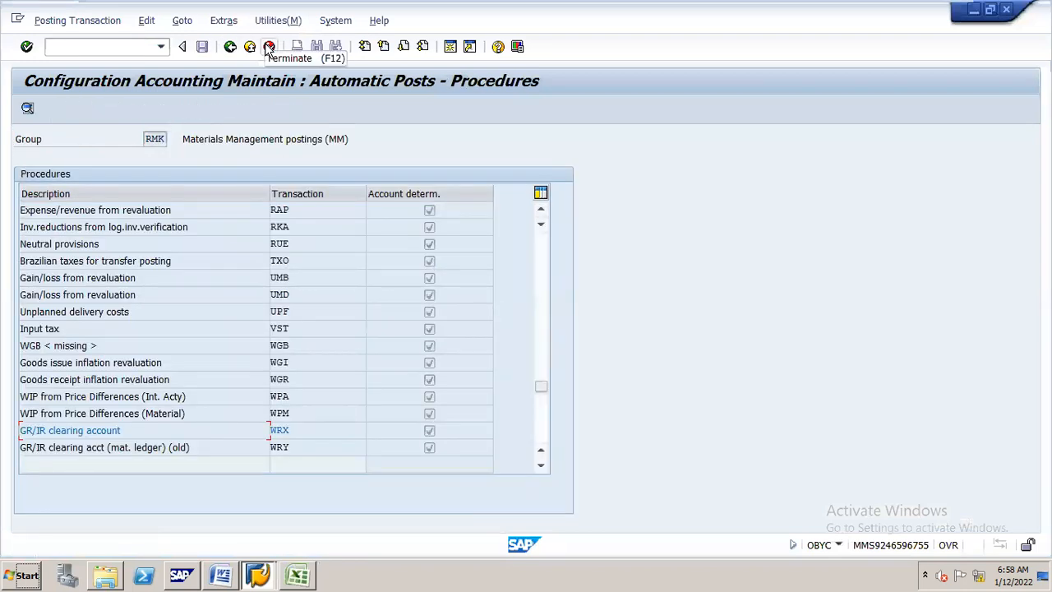
{"action": "left_click_drag", "start_coordinate": [540, 386], "coordinate": [538, 242]}
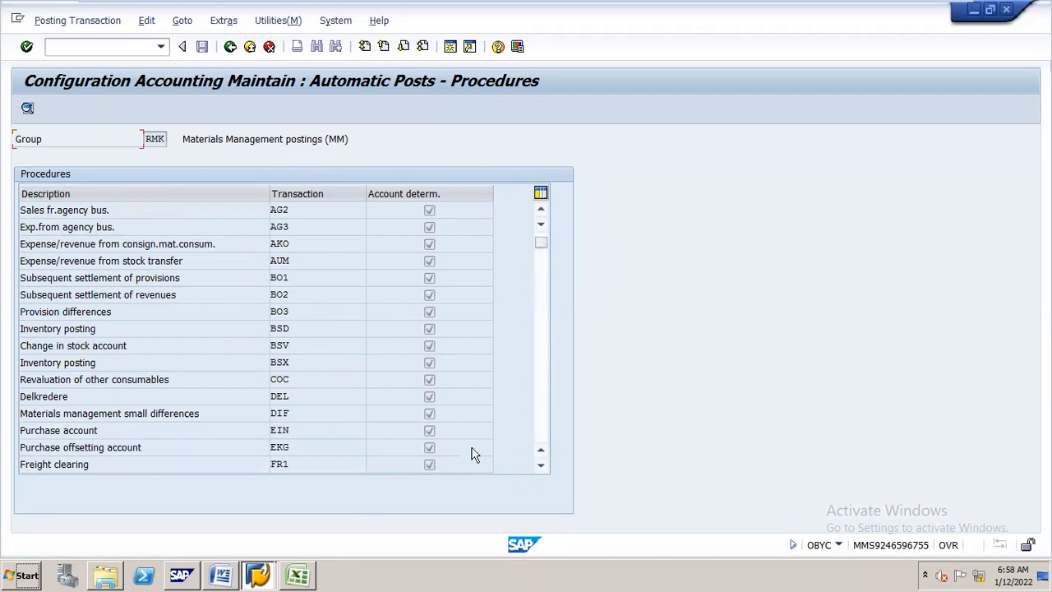
{"action": "left_click", "coordinate": [540, 467]}
{"action": "left_click", "coordinate": [541, 467]}
{"action": "left_click", "coordinate": [540, 467]}
{"action": "left_click", "coordinate": [541, 466]}
{"action": "left_click", "coordinate": [541, 467]}
{"action": "left_click", "coordinate": [540, 467]}
{"action": "left_click", "coordinate": [540, 467]}
{"action": "left_click", "coordinate": [541, 467]}
{"action": "left_click", "coordinate": [540, 467]}
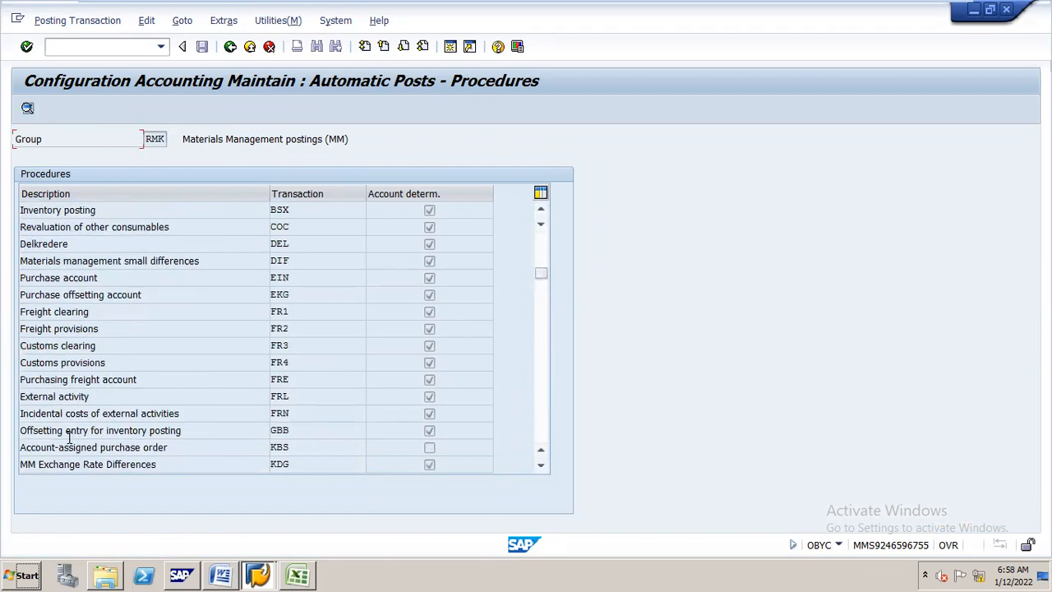
{"action": "double_click", "coordinate": [286, 427]}
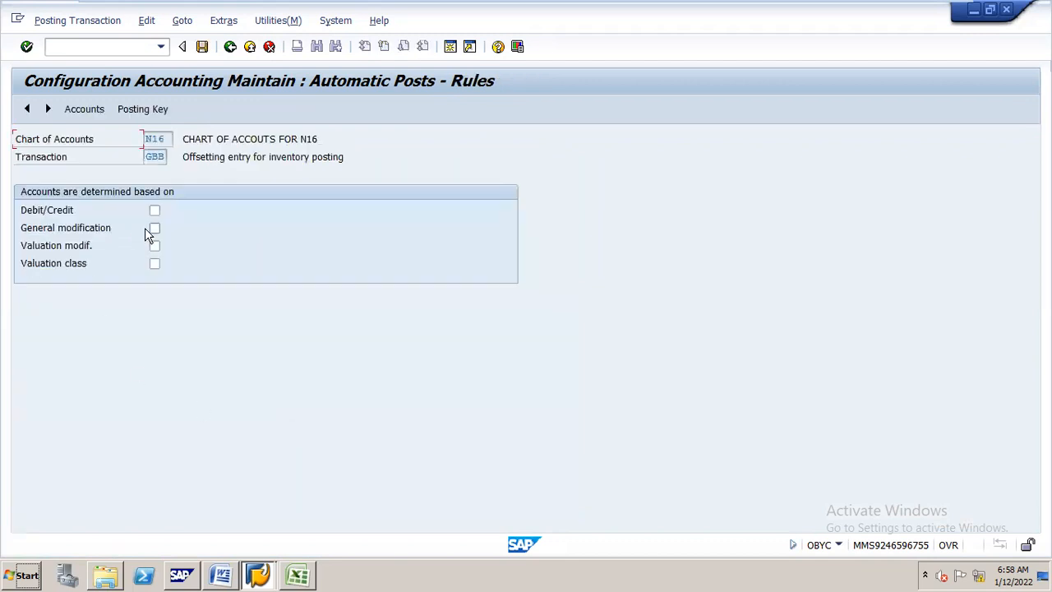
Activate valuation modification, valuation class and general modification as the account determination rules for GBB, and save.
{"action": "left_click", "coordinate": [299, 567]}
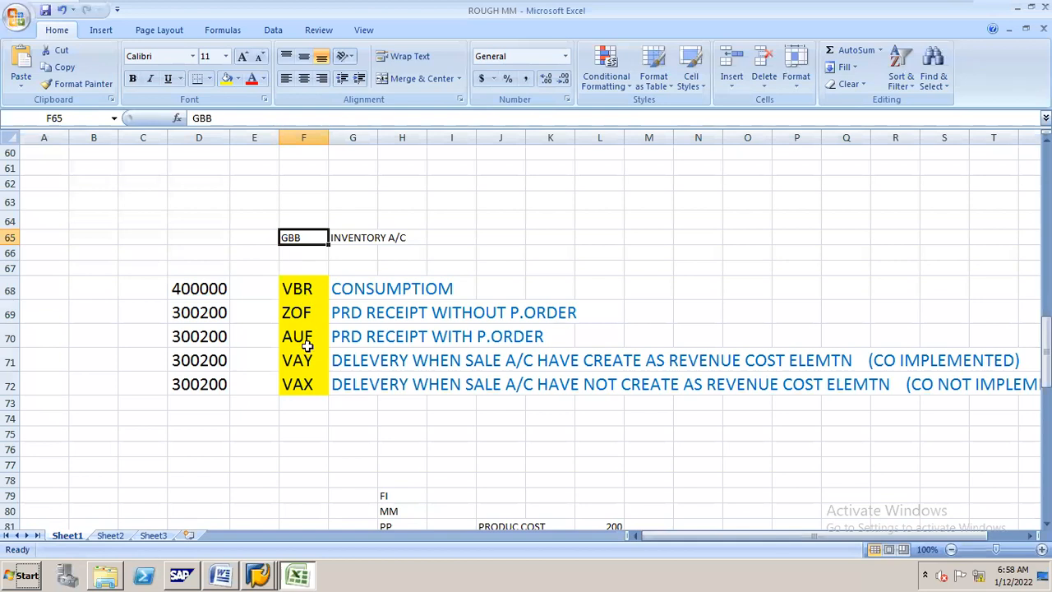
{"action": "key", "text": "alt+Tab"}
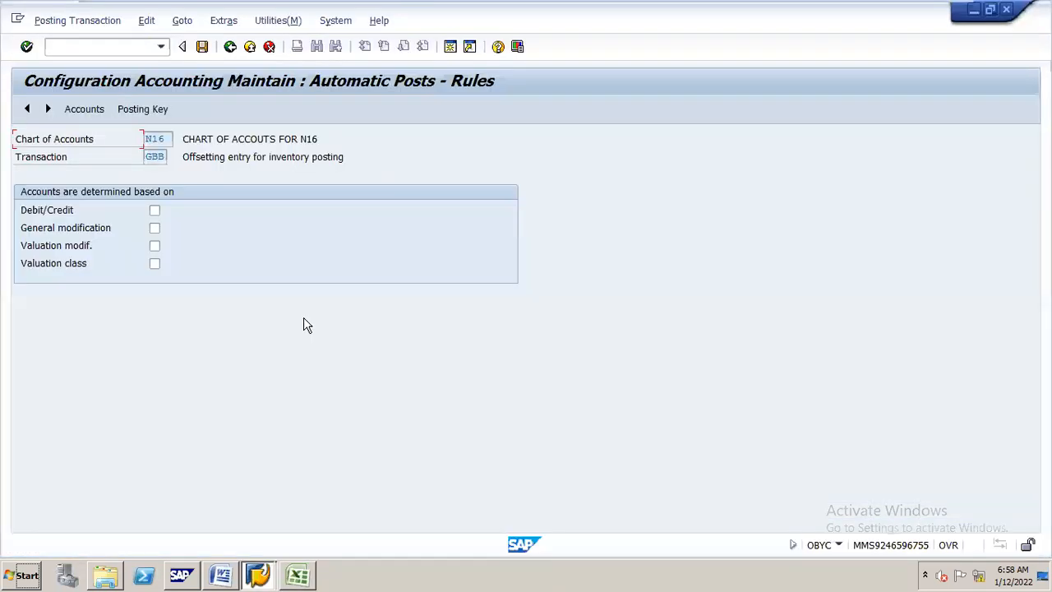
{"action": "left_click", "coordinate": [154, 246]}
{"action": "left_click", "coordinate": [156, 264]}
{"action": "left_click", "coordinate": [155, 229]}
{"action": "left_click", "coordinate": [202, 48]}
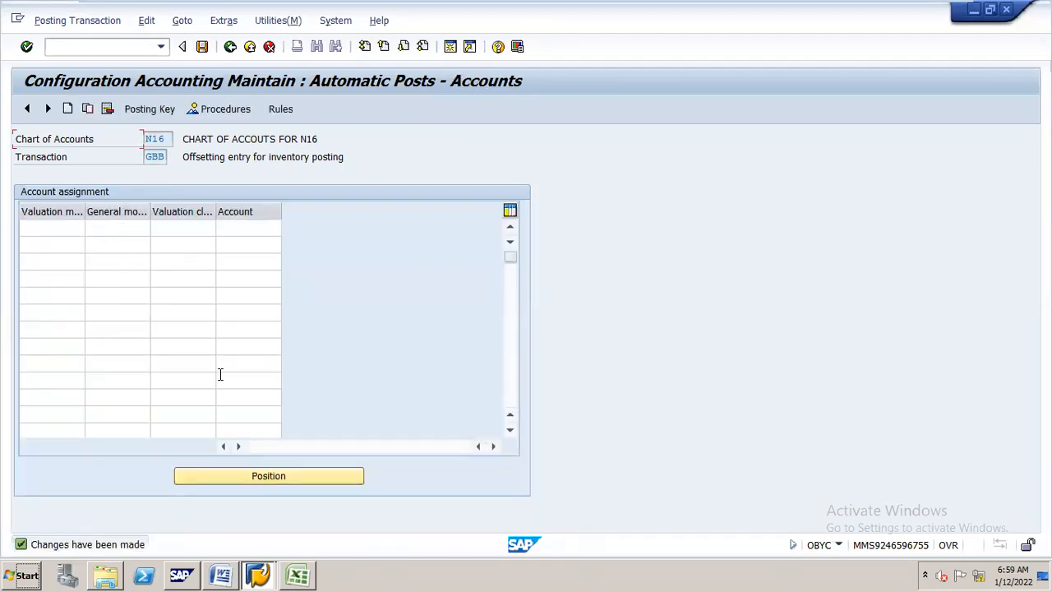
Copy modifiers VBR, ZOF, AUF, VAY and VAX from the ROUGH MM workbook in Excel into the GBB general modification column in SAP.
{"action": "key", "text": "alt+Tab"}
{"action": "left_click_drag", "start_coordinate": [296, 289], "coordinate": [304, 382]}
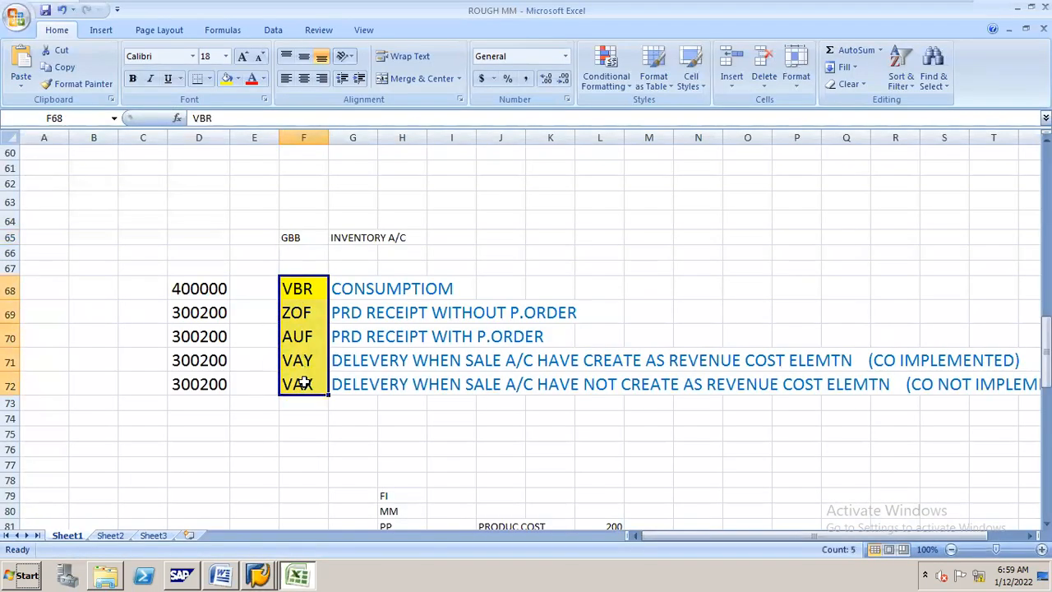
{"action": "key", "text": "ctrl+c"}
{"action": "key", "text": "alt+Tab"}
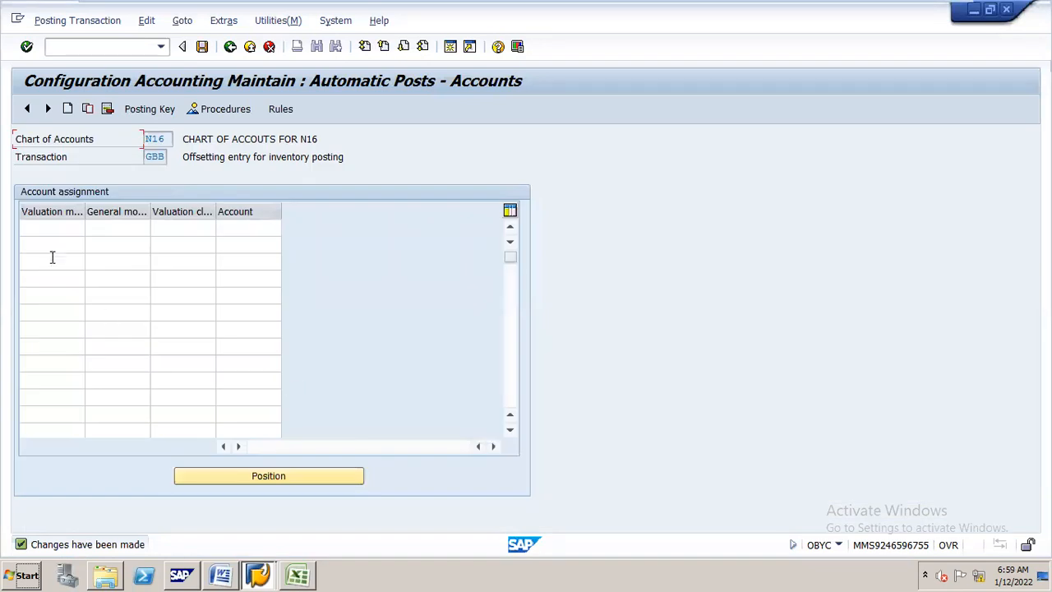
{"action": "left_click", "coordinate": [136, 227]}
{"action": "key", "text": "ctrl+v"}
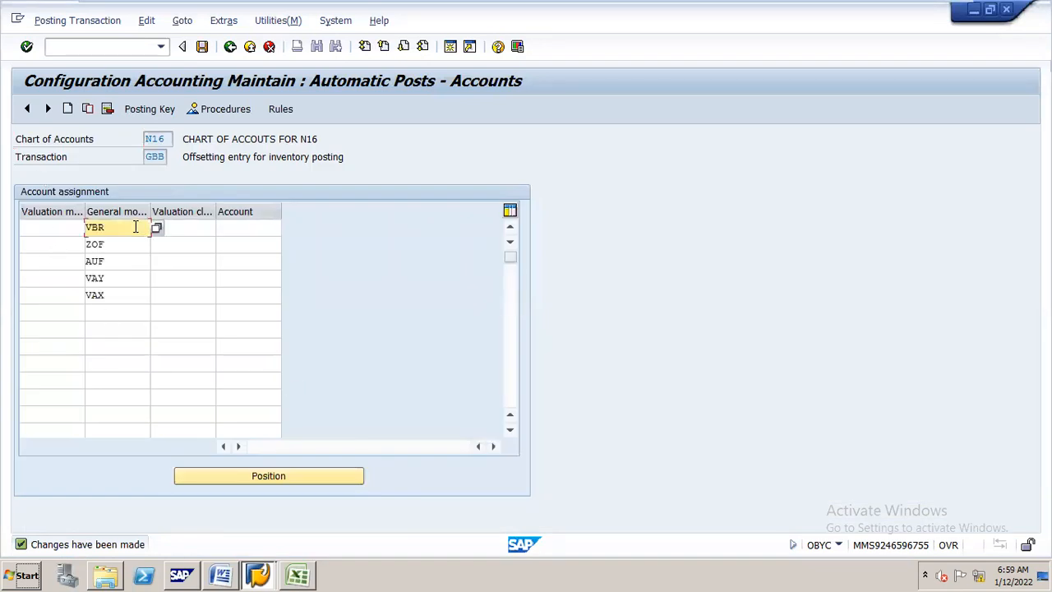
Enter valuation modification X for the VBR, ZOF, AUF, VAY and VAX rows.
{"action": "left_click", "coordinate": [53, 228]}
{"action": "type", "text": "x"}
{"action": "key", "text": "Down"}
{"action": "type", "text": "x"}
{"action": "key", "text": "Down"}
{"action": "type", "text": "x"}
{"action": "key", "text": "Down"}
{"action": "type", "text": "x"}
{"action": "key", "text": "Down"}
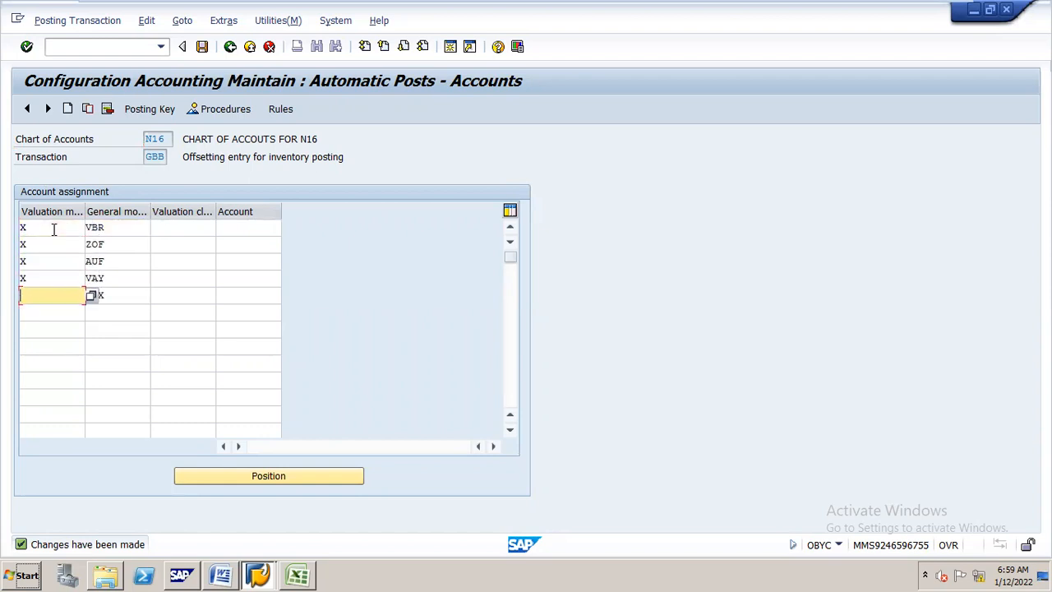
{"action": "key", "text": "x"}
{"action": "key", "text": "Down"}
{"action": "key", "text": "x"}
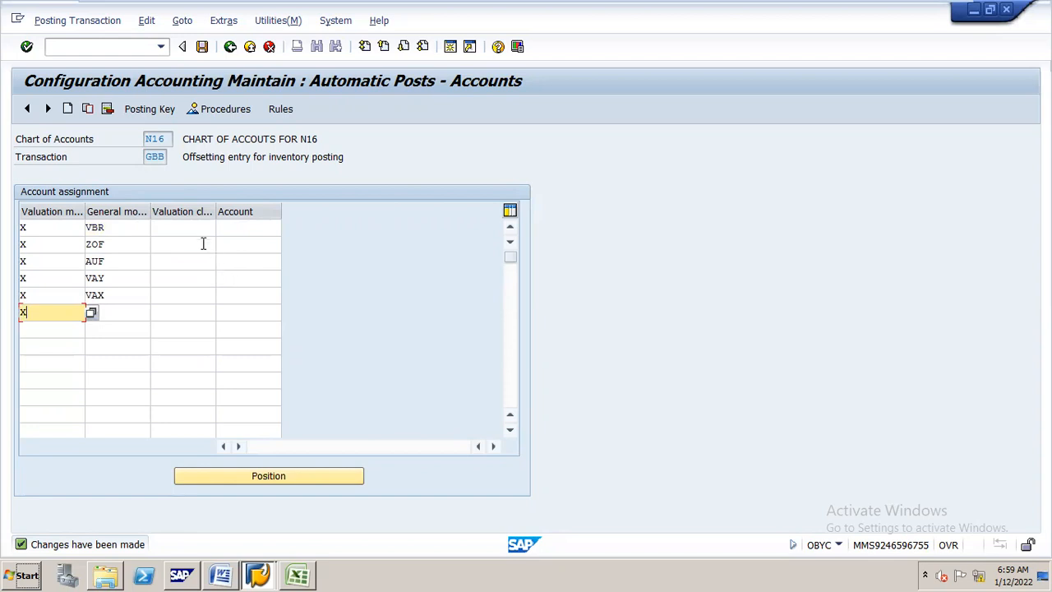
Assign account 400000 and valuation class N161 to the VBR row.
{"action": "left_click", "coordinate": [234, 228]}
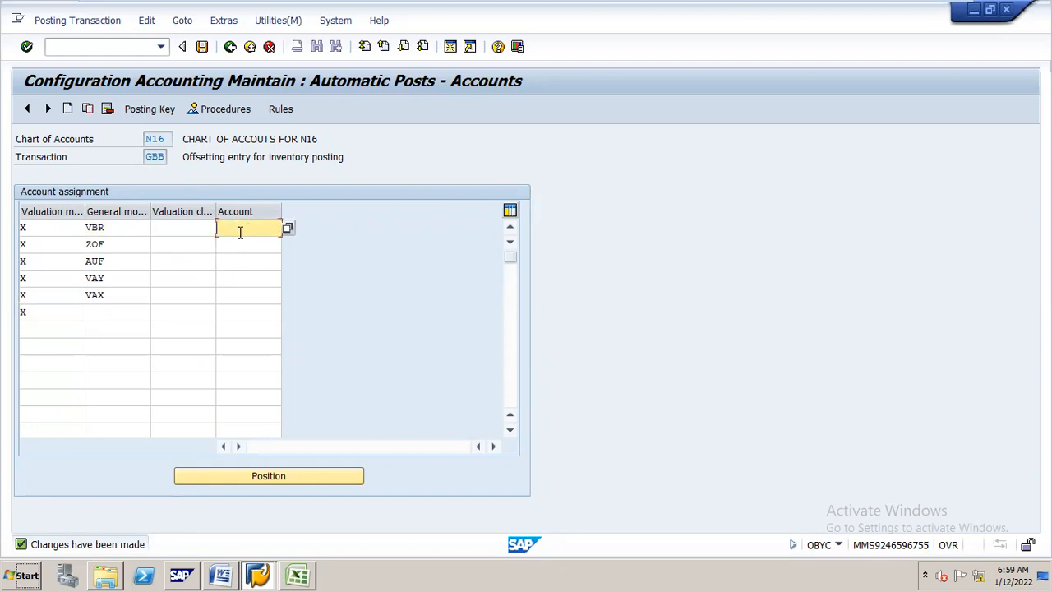
{"action": "type", "text": "400"}
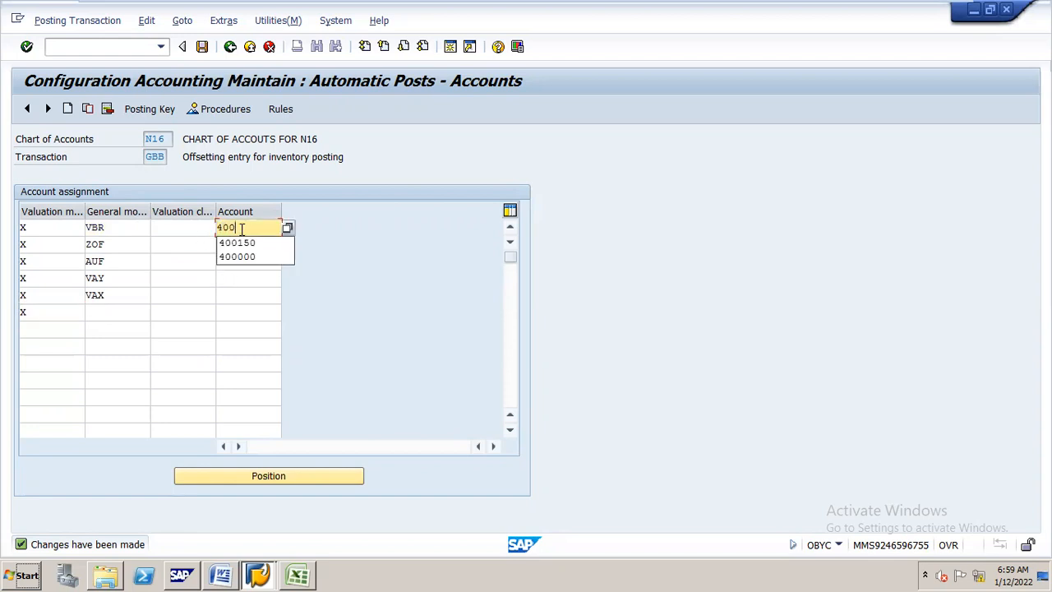
{"action": "key", "text": "Return"}
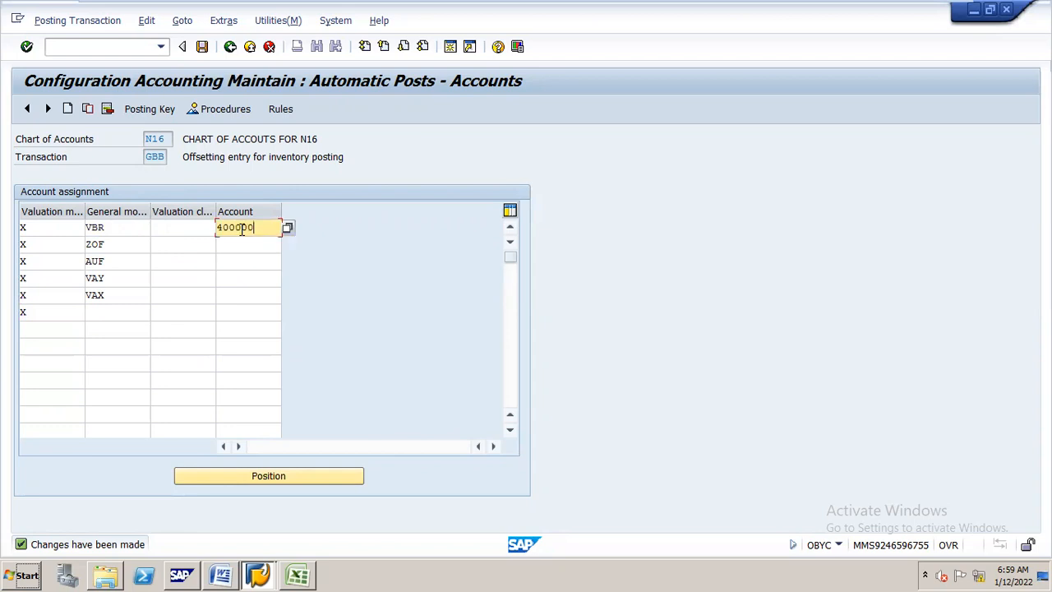
{"action": "left_click", "coordinate": [200, 230]}
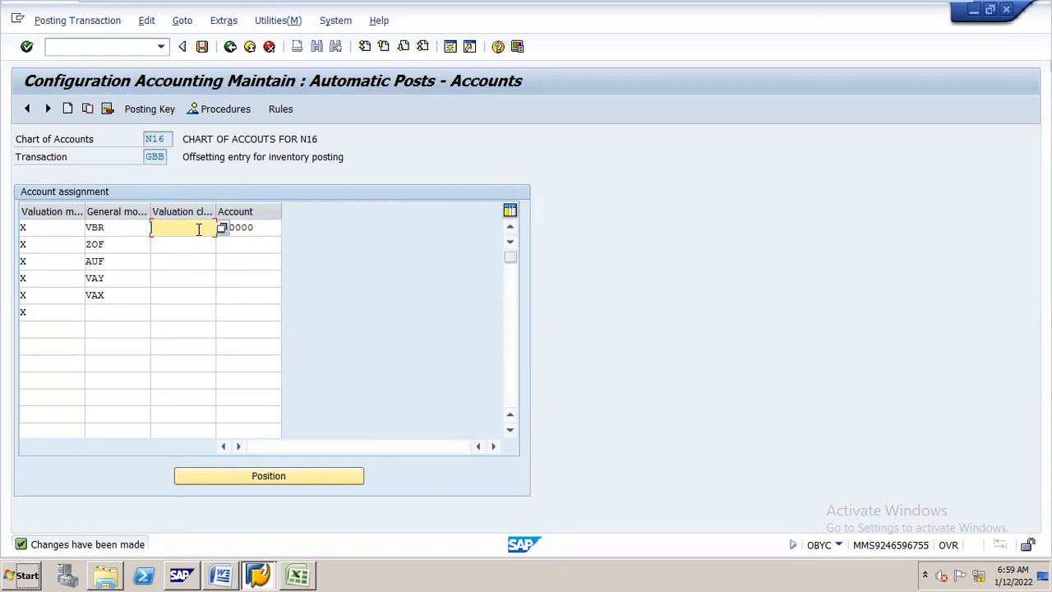
{"action": "type", "text": "N"}
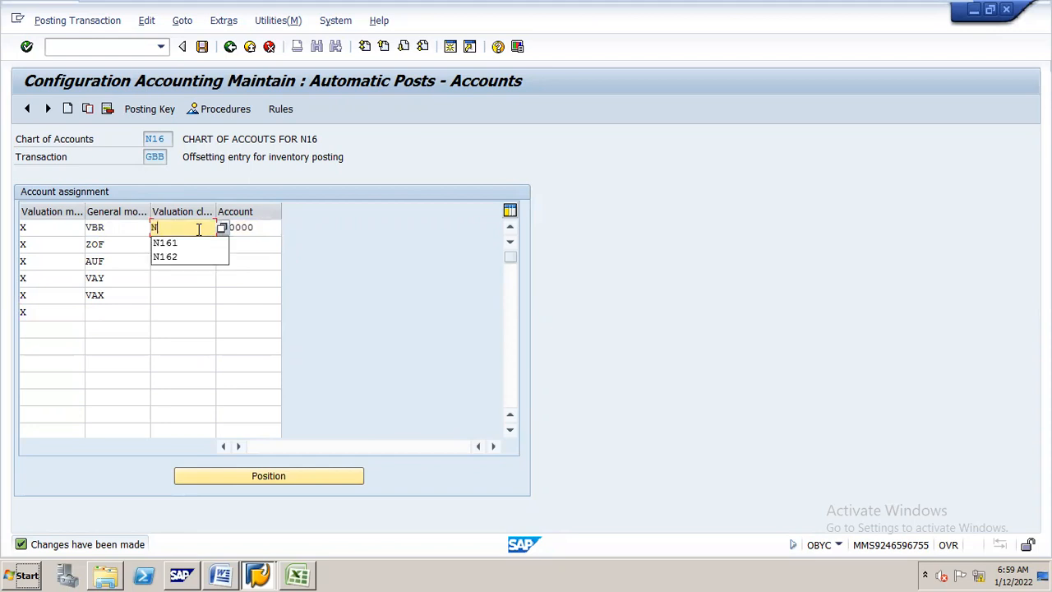
{"action": "type", "text": "161"}
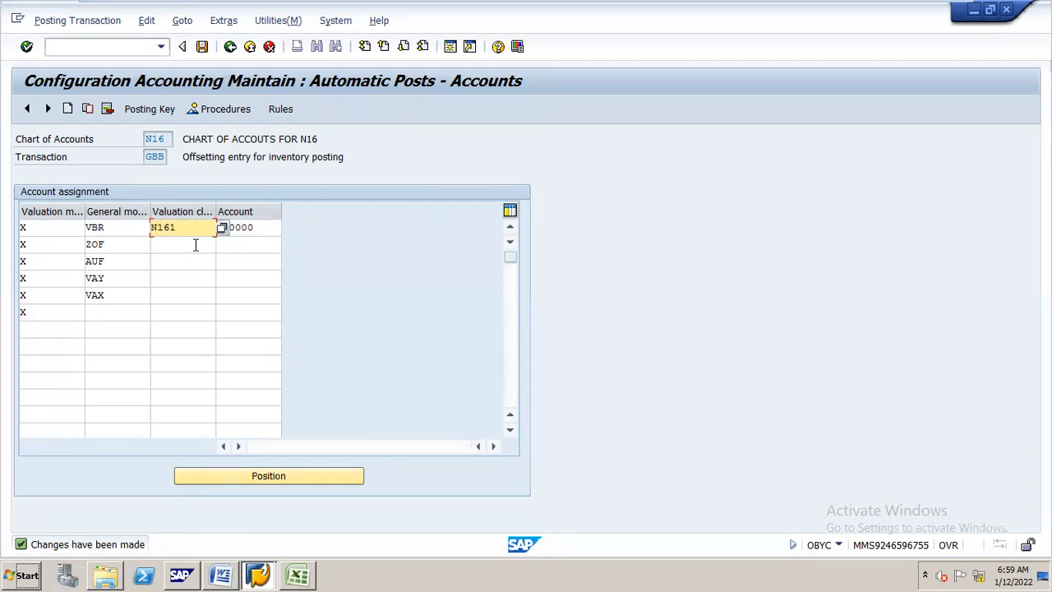
Assign account 300200 and valuation class N162 to the ZOF and AUF rows.
{"action": "left_click", "coordinate": [236, 243]}
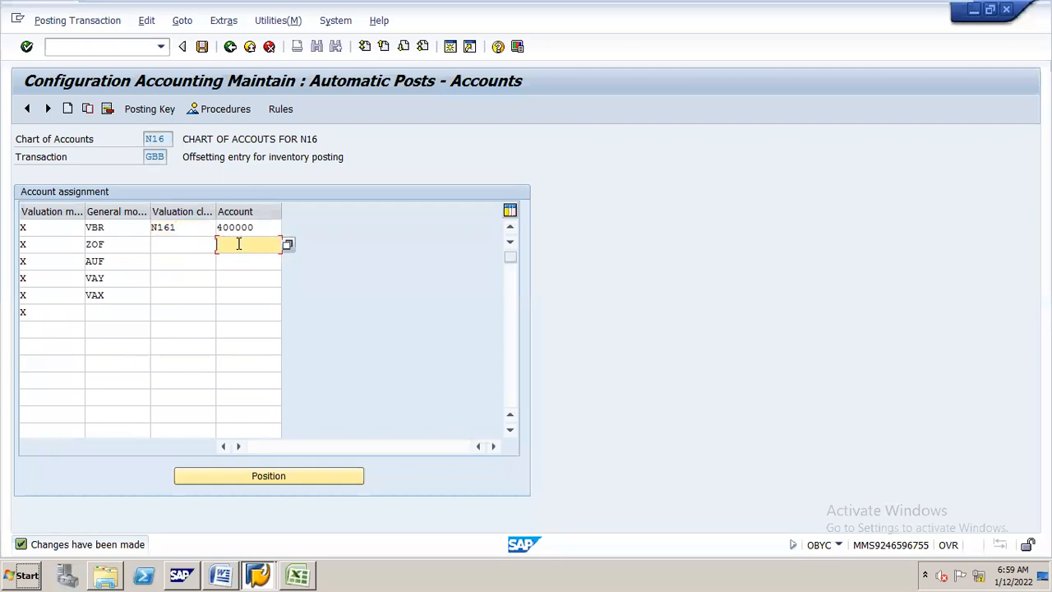
{"action": "type", "text": "300200"}
{"action": "key", "text": "Down"}
{"action": "type", "text": "30020"}
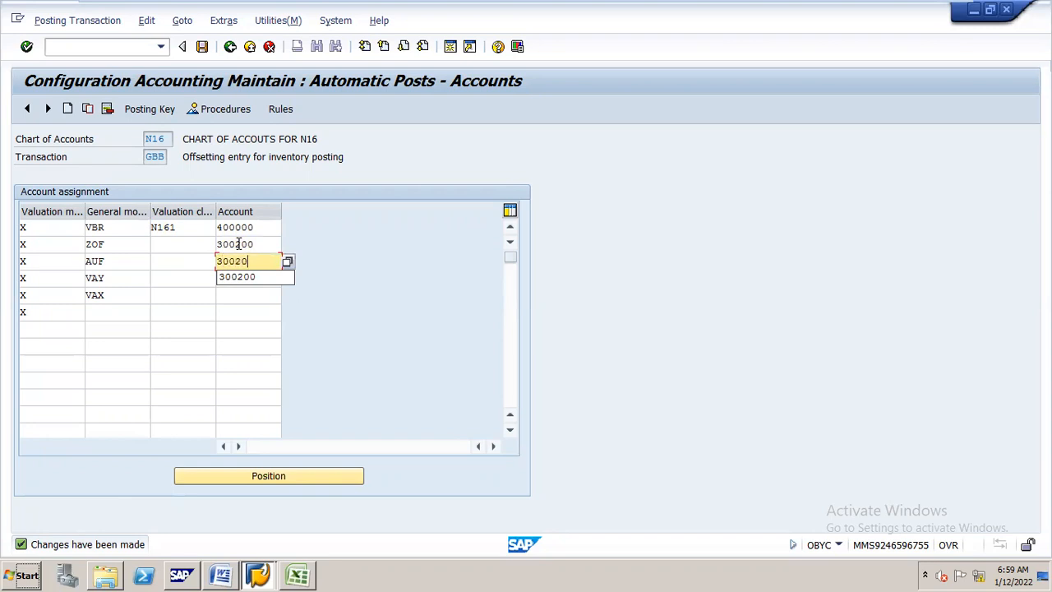
{"action": "type", "text": "0"}
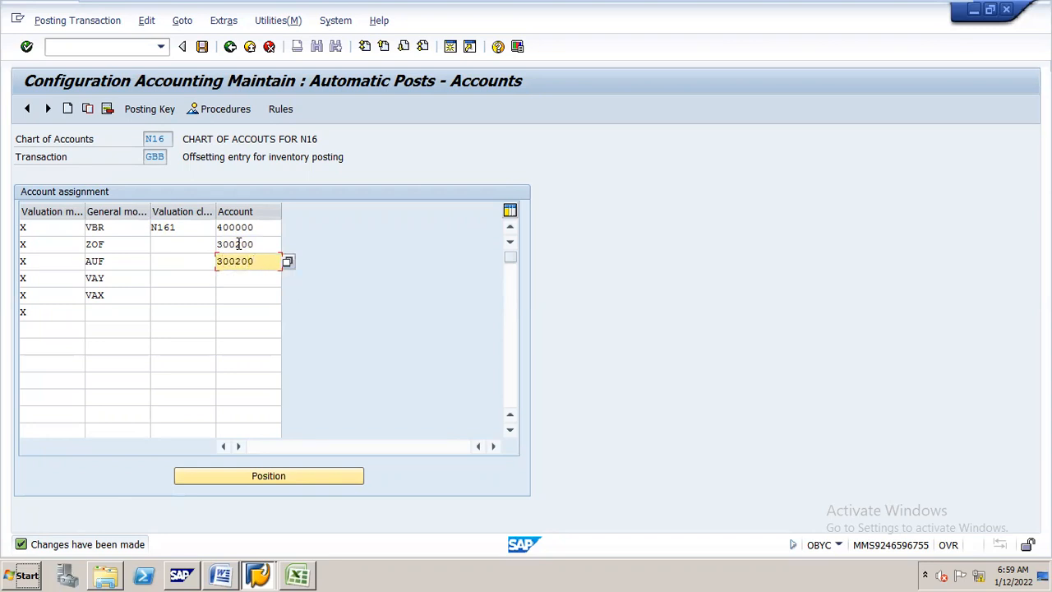
{"action": "left_click", "coordinate": [189, 244]}
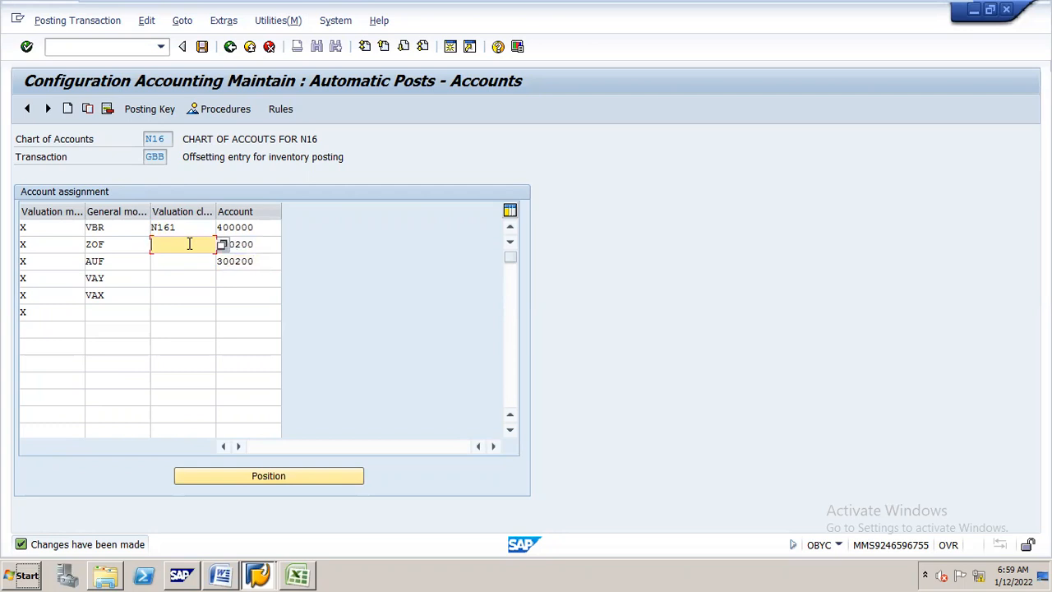
{"action": "key", "text": "alt+Tab"}
{"action": "key", "text": "alt+Tab"}
{"action": "type", "text": "N162"}
{"action": "key", "text": "Down"}
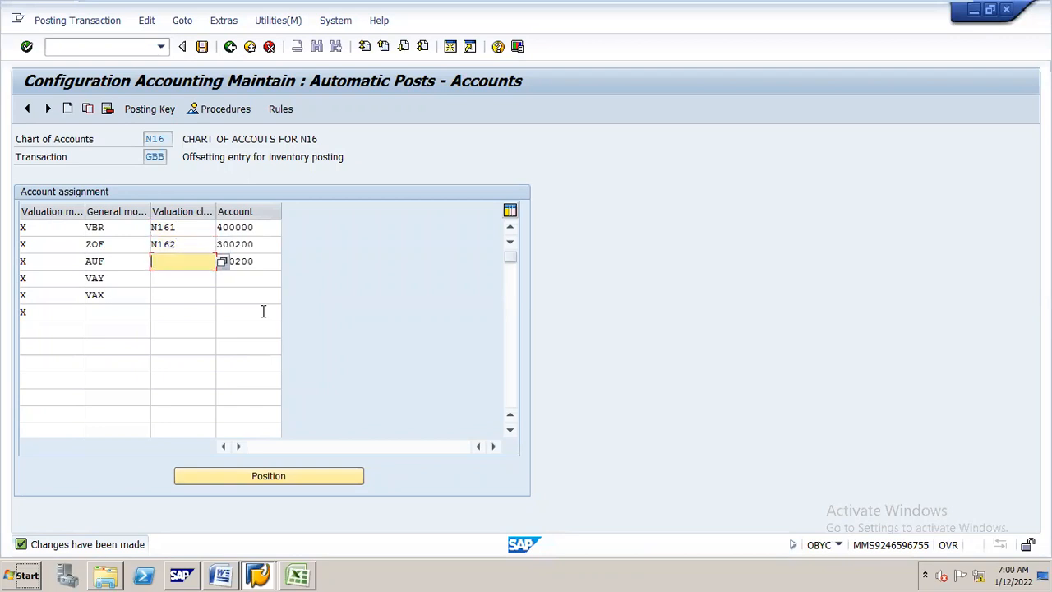
{"action": "type", "text": "N162"}
Assign account 300200 and valuation class N162 to the VAY and VAX rows.
{"action": "left_click", "coordinate": [243, 284]}
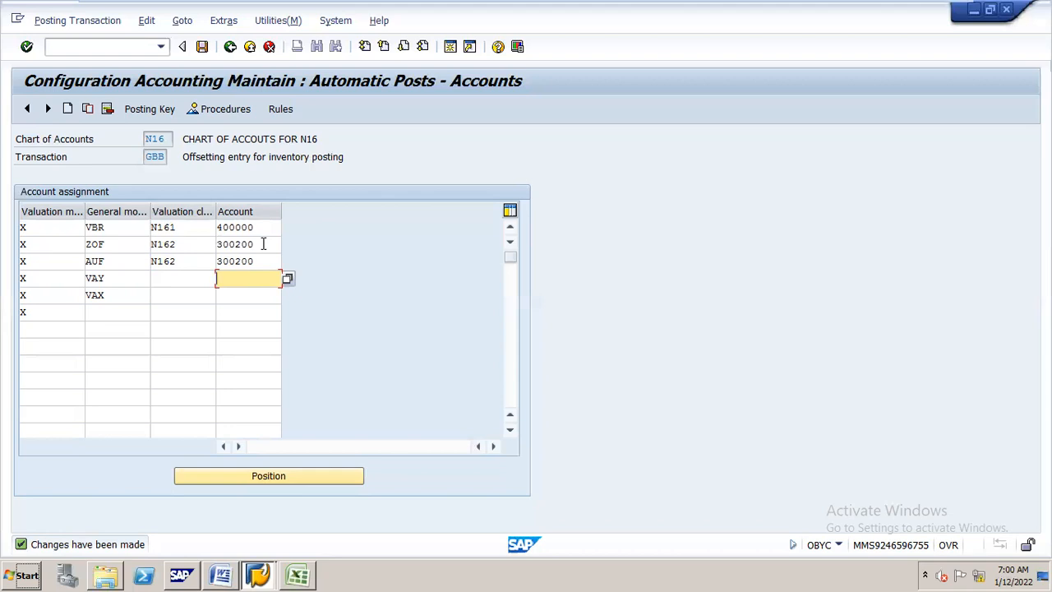
{"action": "type", "text": "300200"}
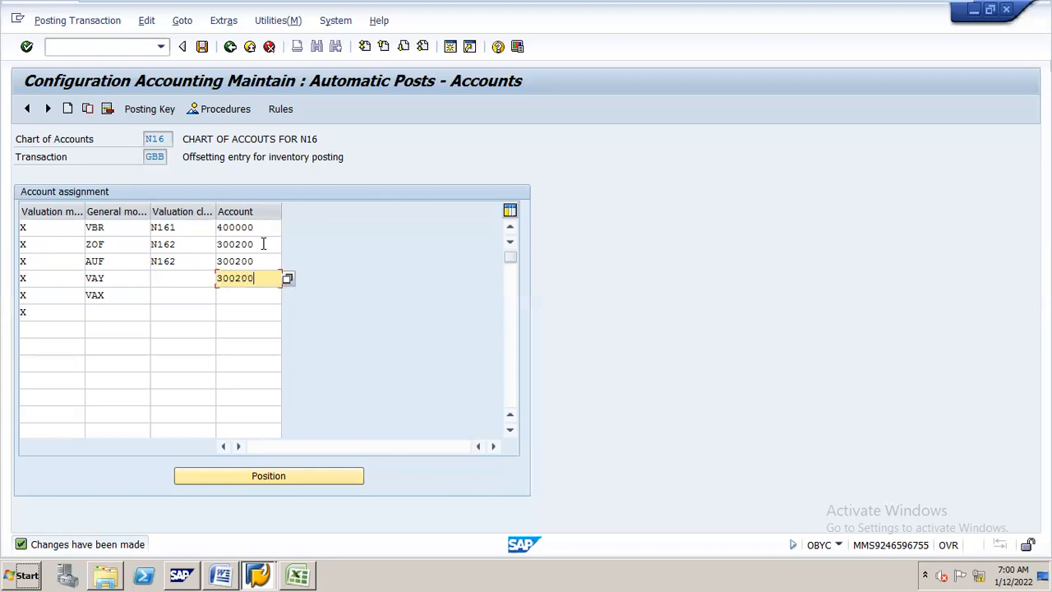
{"action": "key", "text": "Down"}
{"action": "type", "text": "300200"}
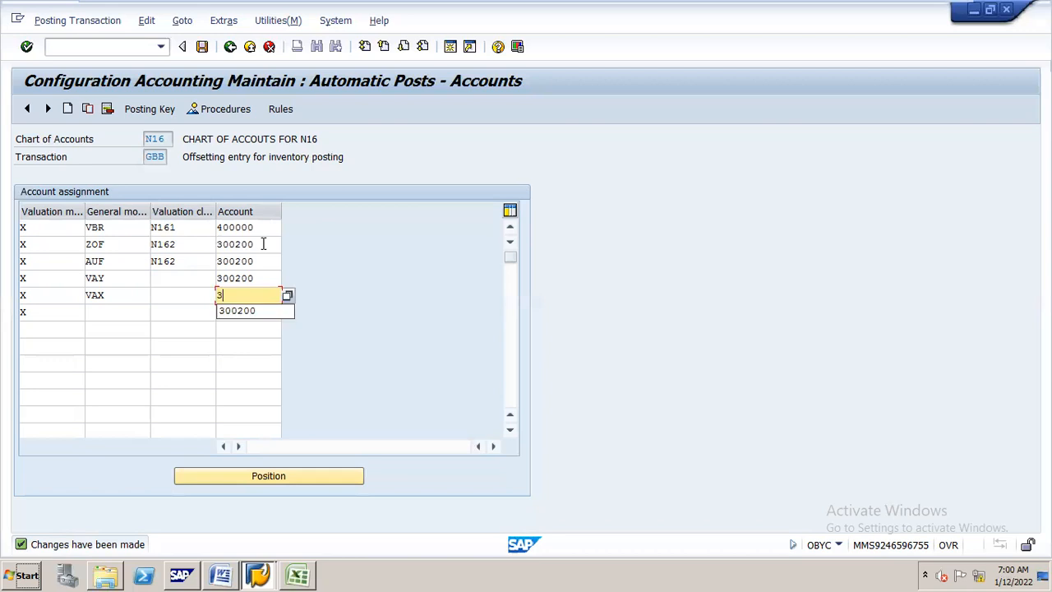
{"action": "left_click", "coordinate": [203, 280]}
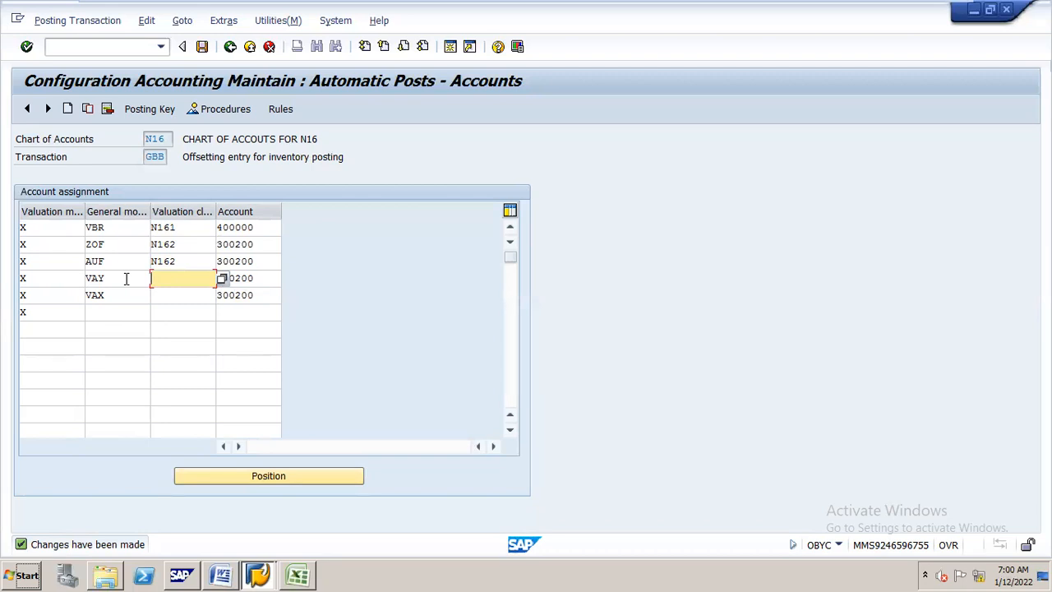
{"action": "key", "text": "alt+Tab"}
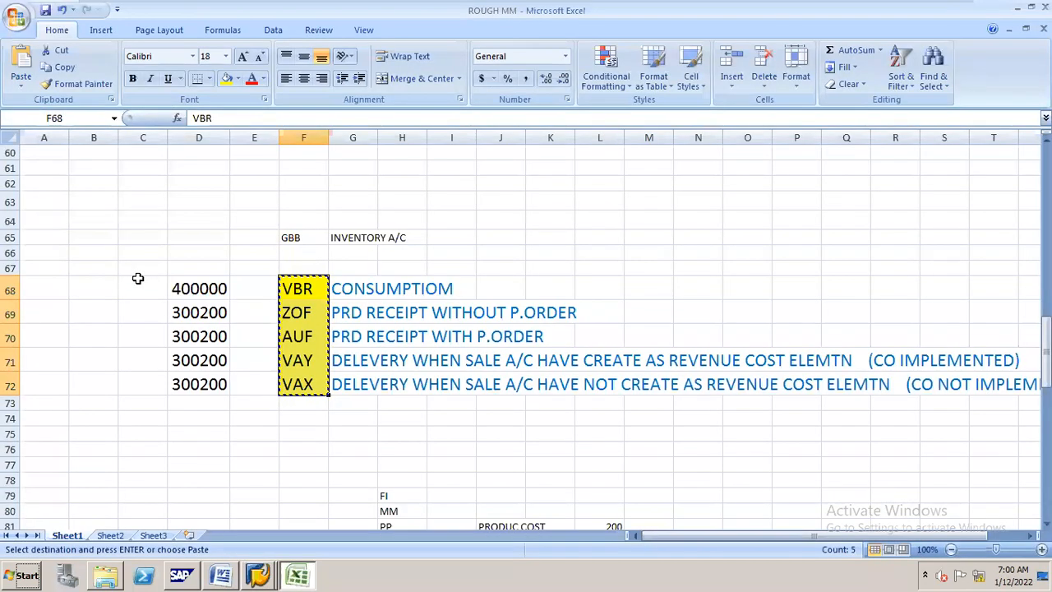
{"action": "key", "text": "alt+Tab"}
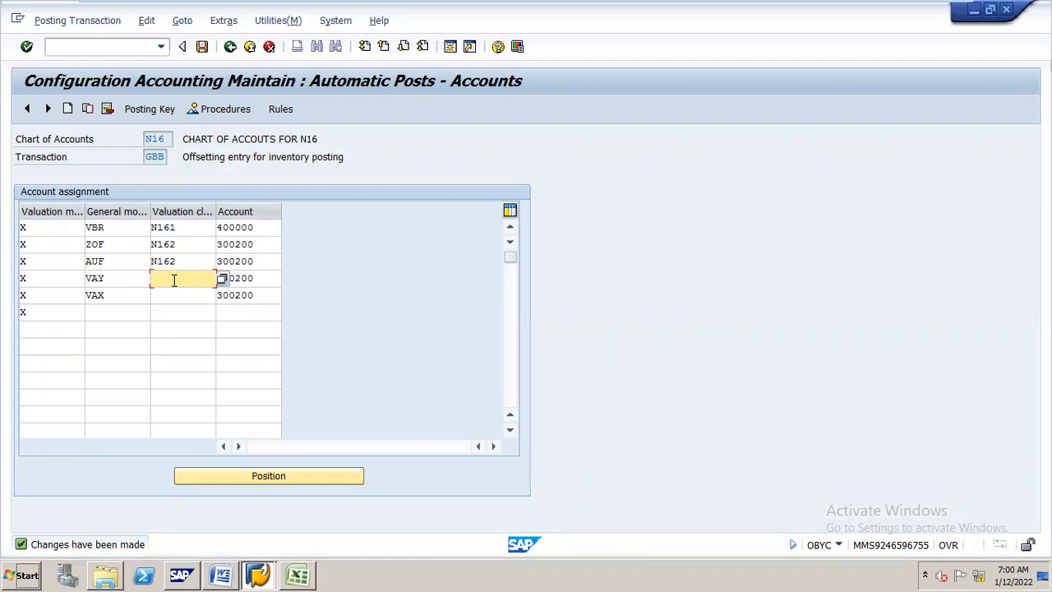
{"action": "type", "text": "N162"}
{"action": "key", "text": "Down"}
{"action": "type", "text": "N162"}
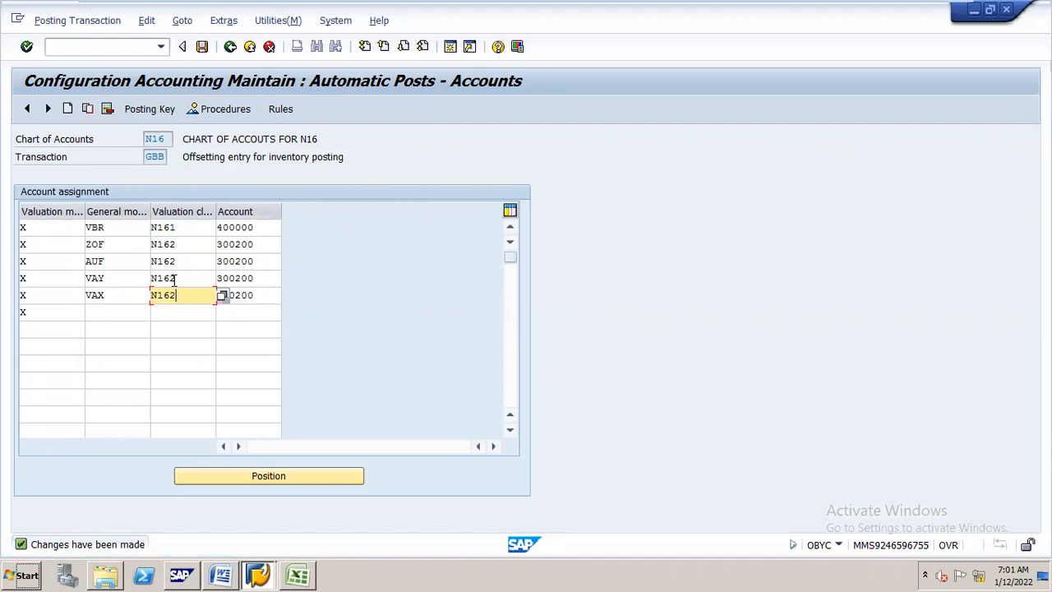
Clear the surplus X below the VAX row and save the GBB account assignments under customizing request EH5K900166.
{"action": "double_click", "coordinate": [530, 31]}
{"action": "left_click", "coordinate": [302, 309]}
{"action": "key", "text": "Delete"}
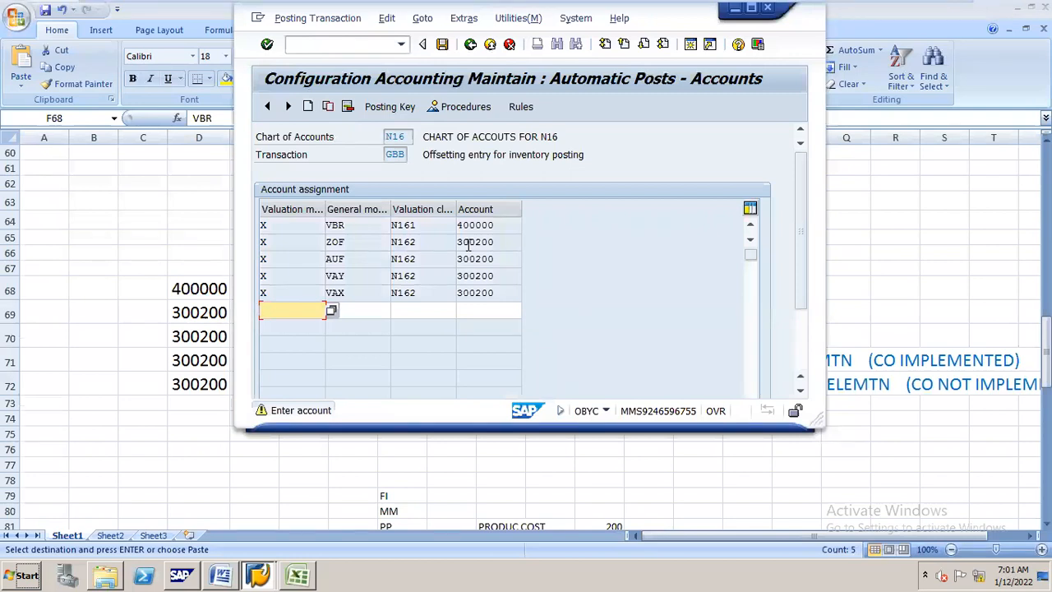
{"action": "left_click", "coordinate": [286, 224]}
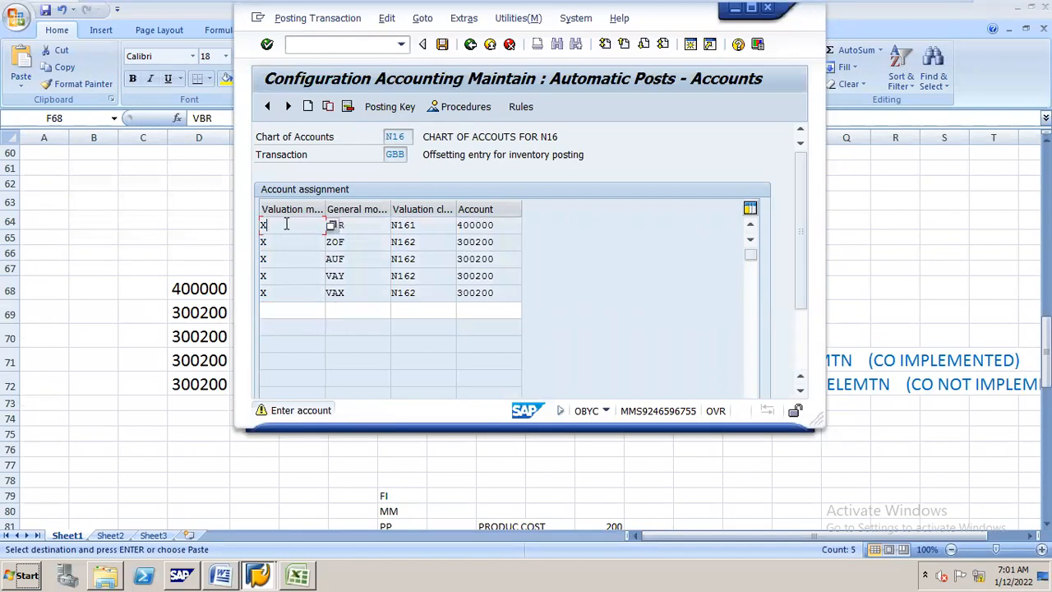
{"action": "left_click", "coordinate": [442, 44]}
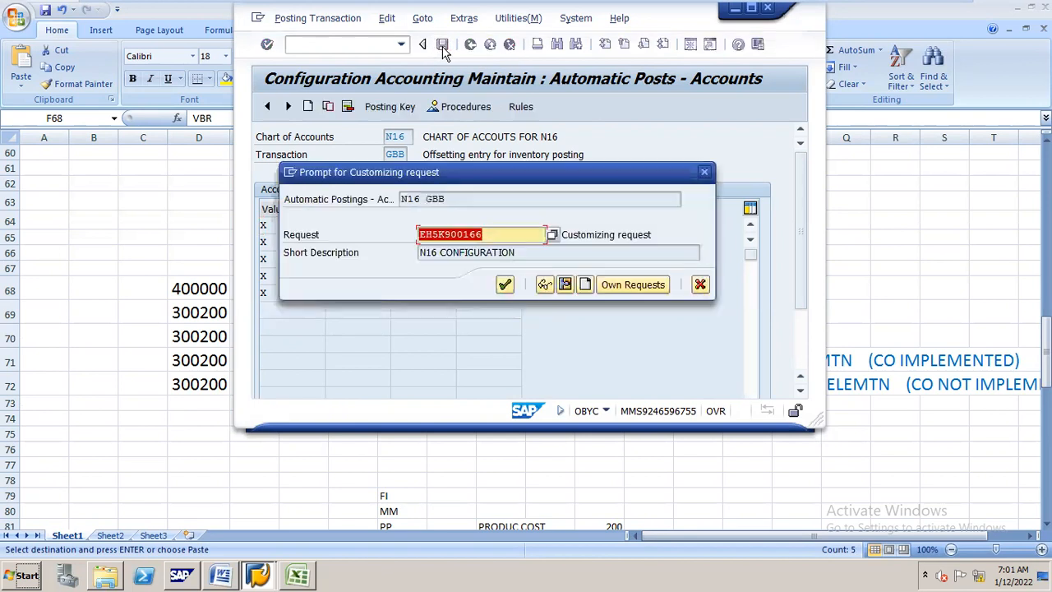
{"action": "key", "text": "Return"}
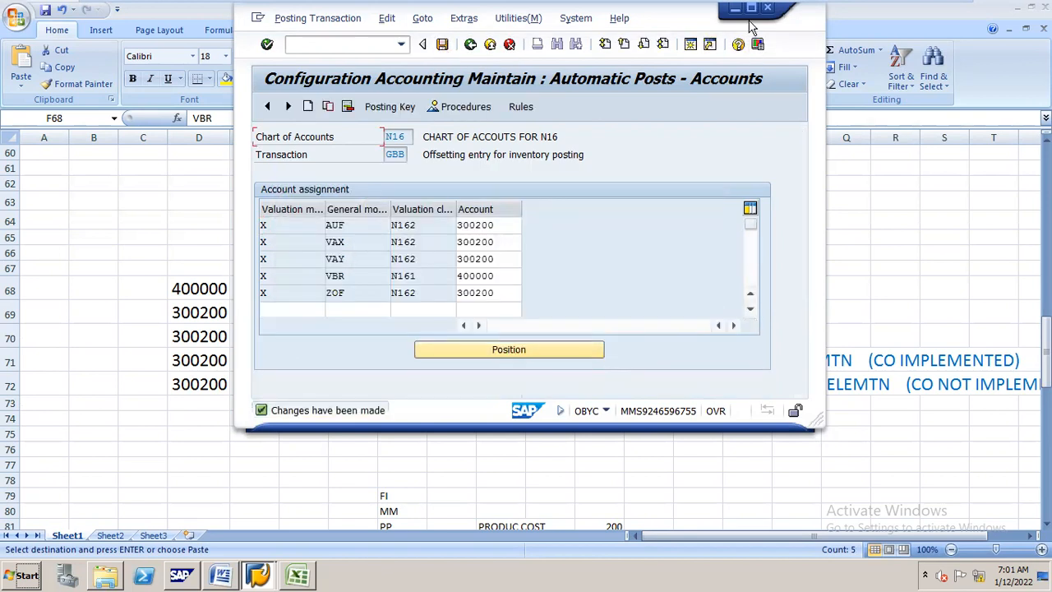
{"action": "left_click", "coordinate": [751, 10]}
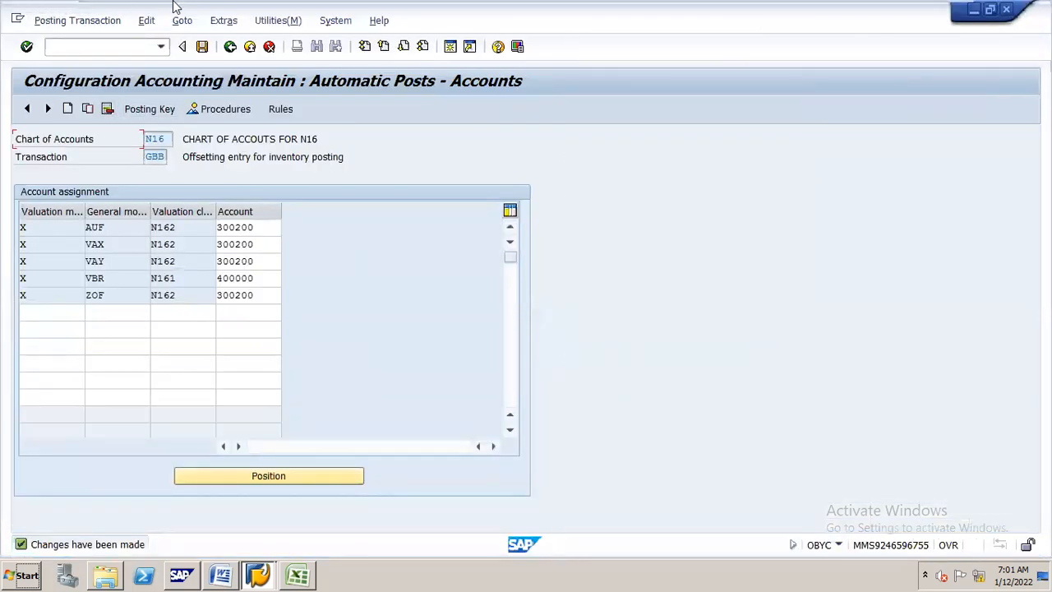
Save the GBB assignments again, look up the document types task in the MM INTEGRATION Word document, and start transaction OBA7 in SAP.
{"action": "left_click", "coordinate": [202, 46]}
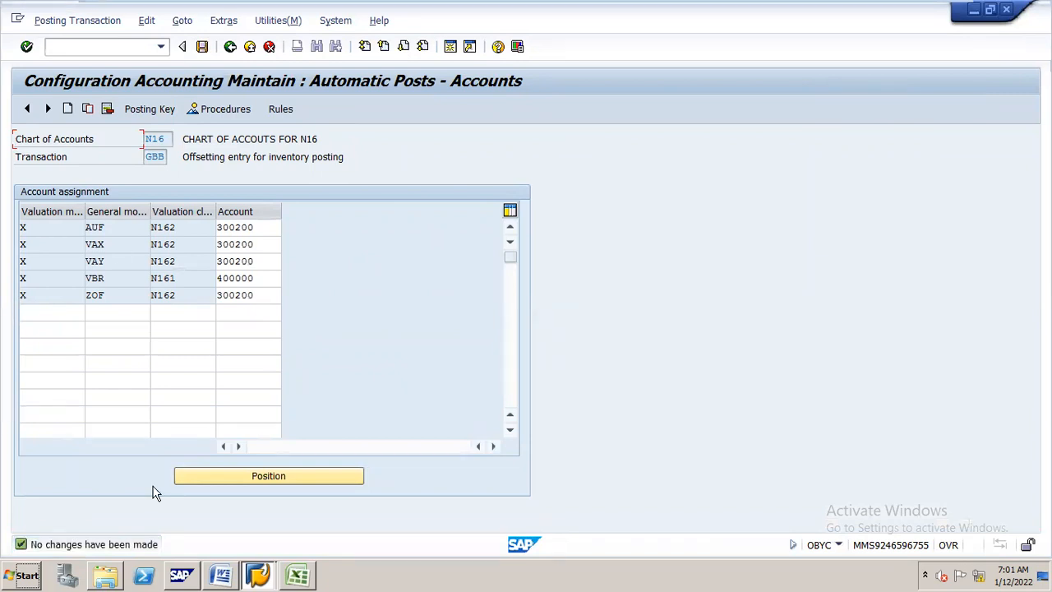
{"action": "left_click", "coordinate": [222, 574]}
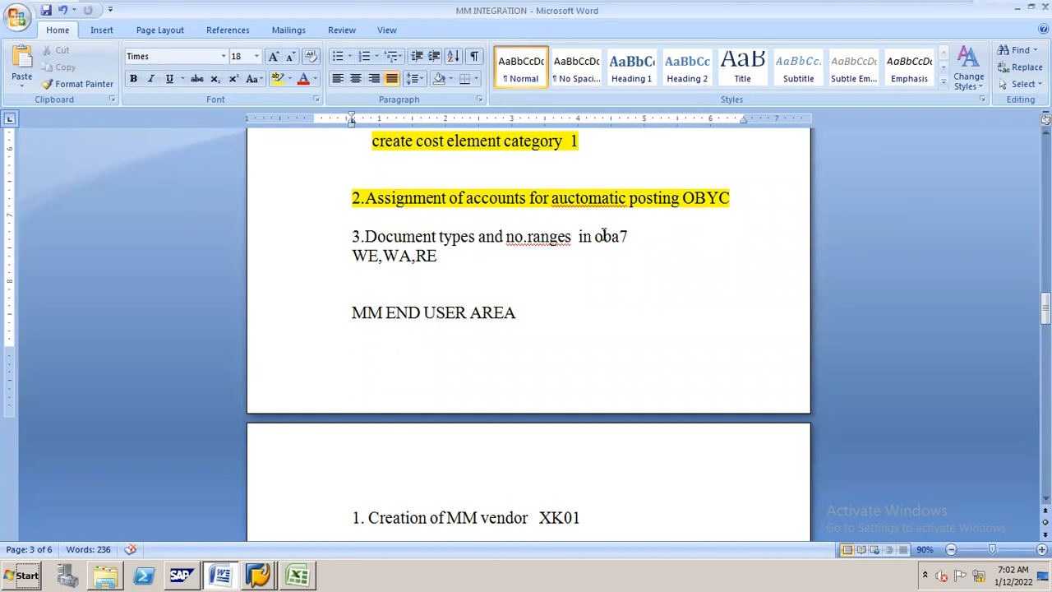
{"action": "left_click_drag", "start_coordinate": [597, 236], "coordinate": [634, 240]}
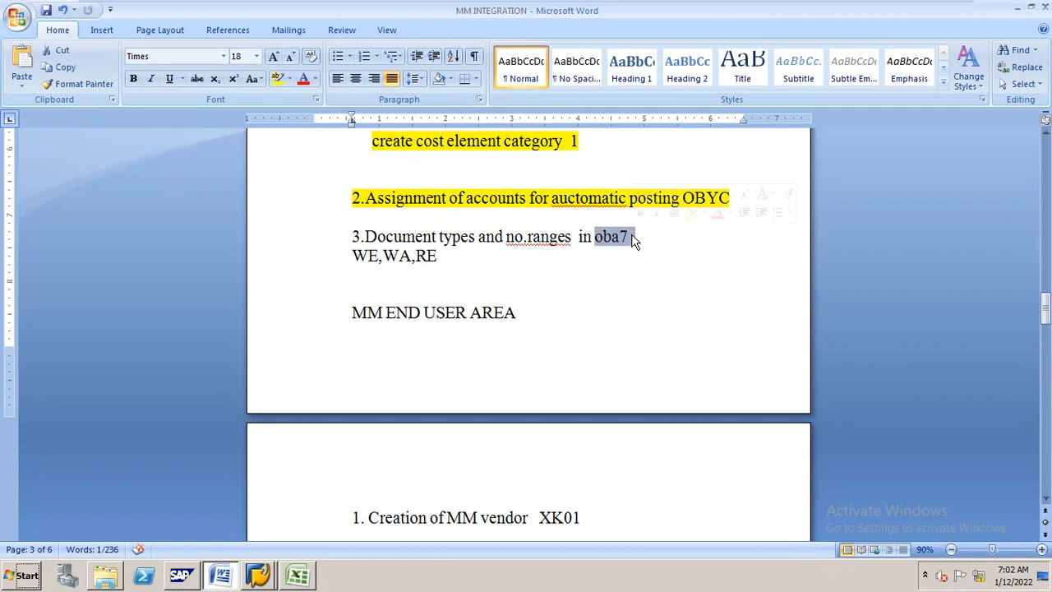
{"action": "key", "text": "alt+Tab"}
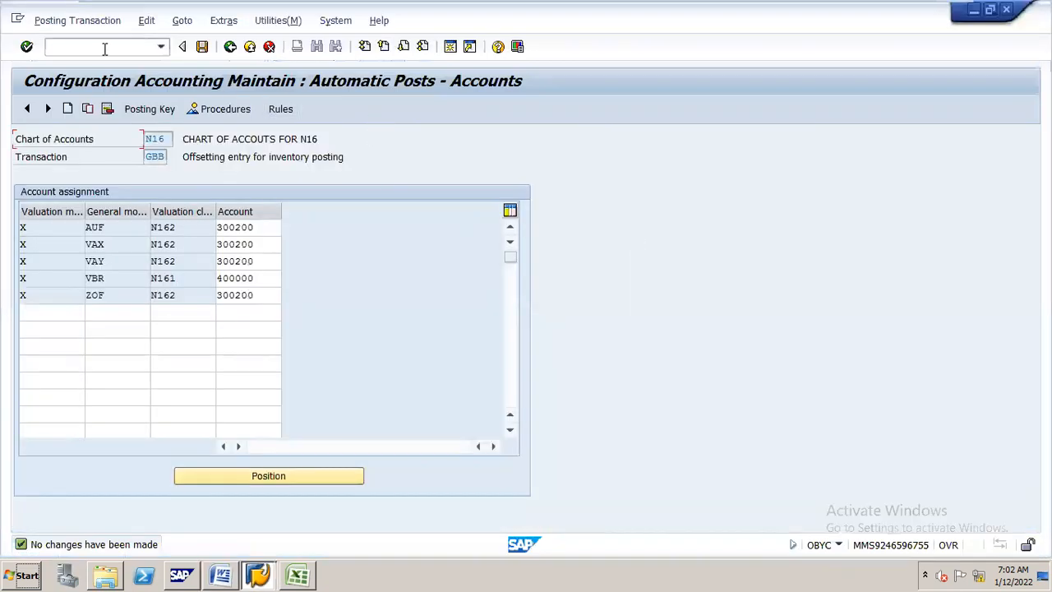
{"action": "type", "text": "/NOBA7"}
{"action": "key", "text": "Return"}
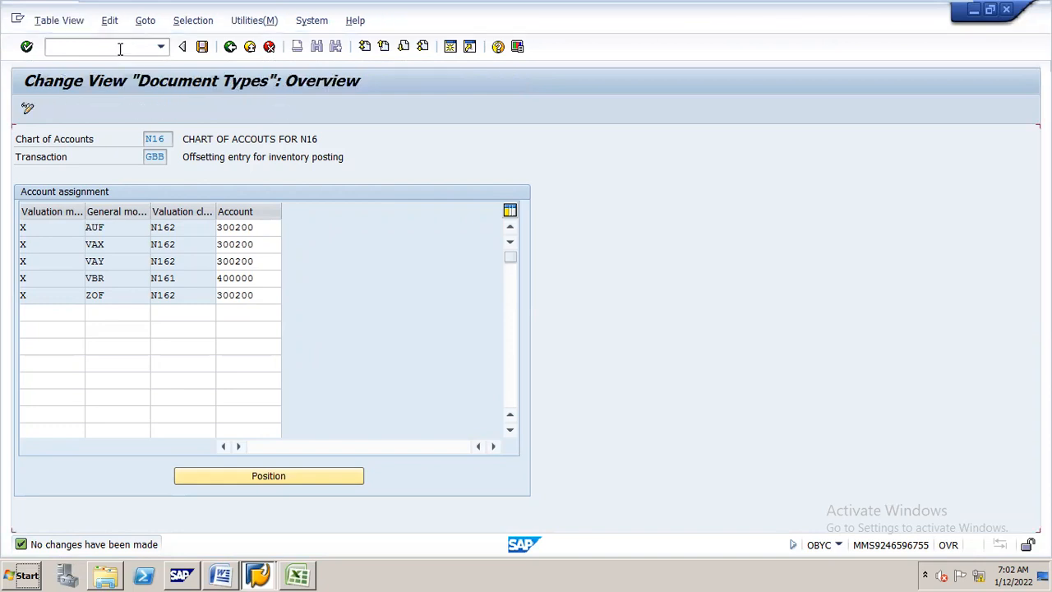
Find document type WE (goods receipt) in the document types overview and open its details.
{"action": "left_click", "coordinate": [243, 511]}
{"action": "type", "text": "WE"}
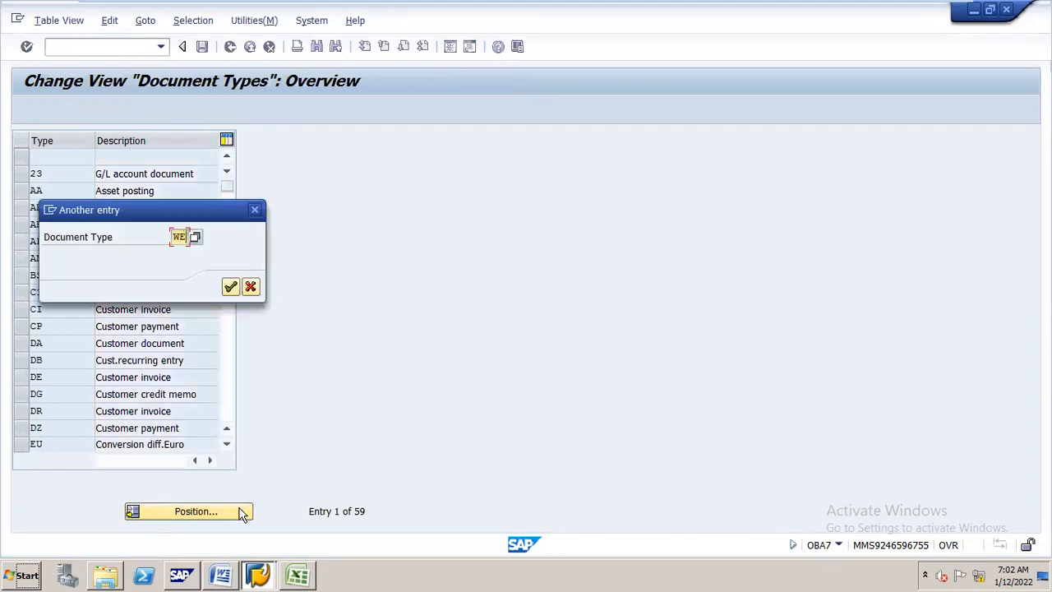
{"action": "key", "text": "Return"}
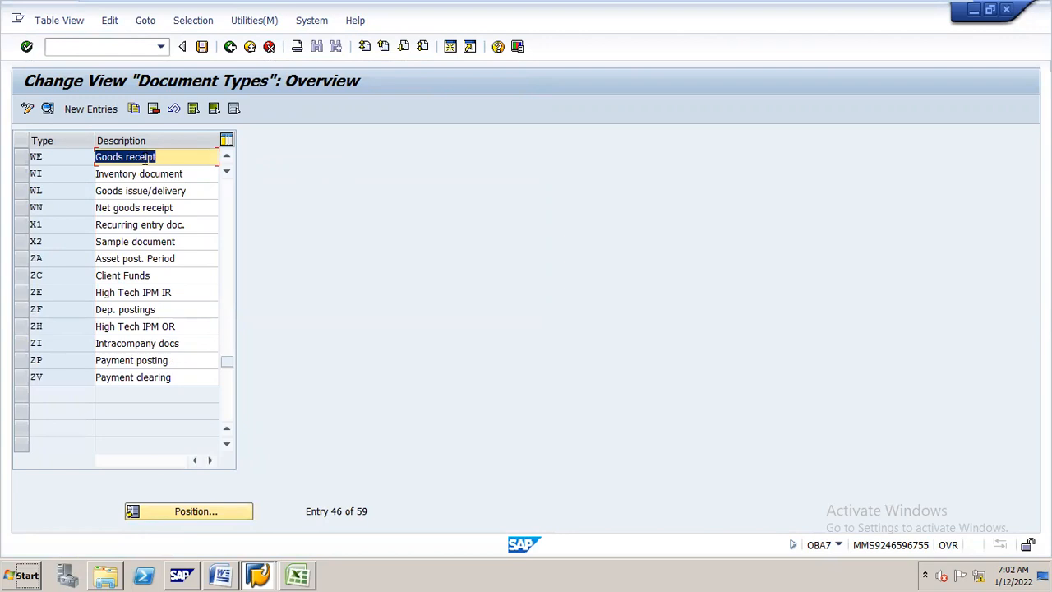
{"action": "left_click", "coordinate": [22, 159]}
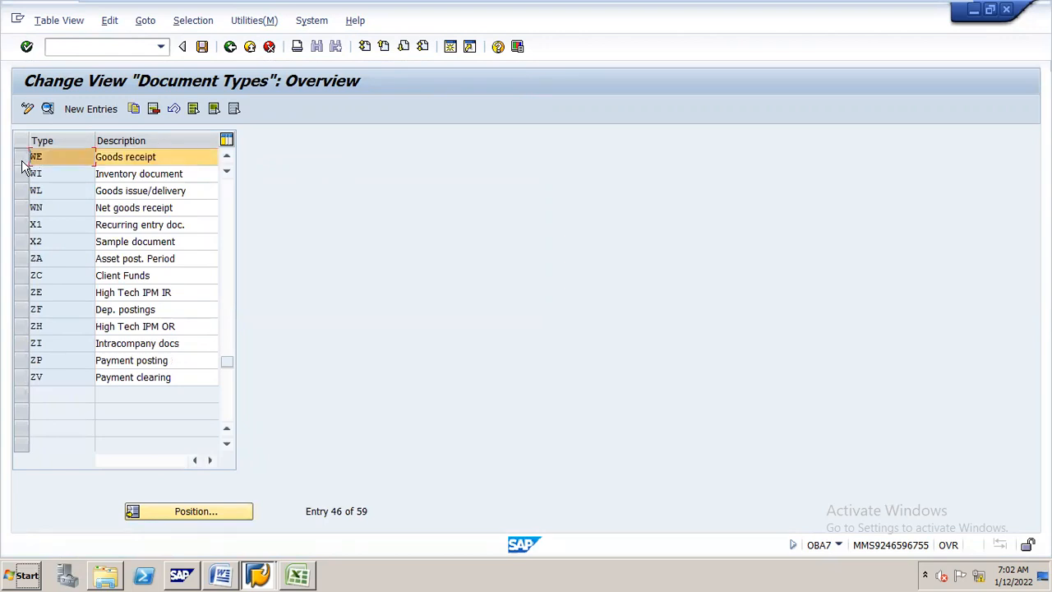
{"action": "double_click", "coordinate": [173, 163]}
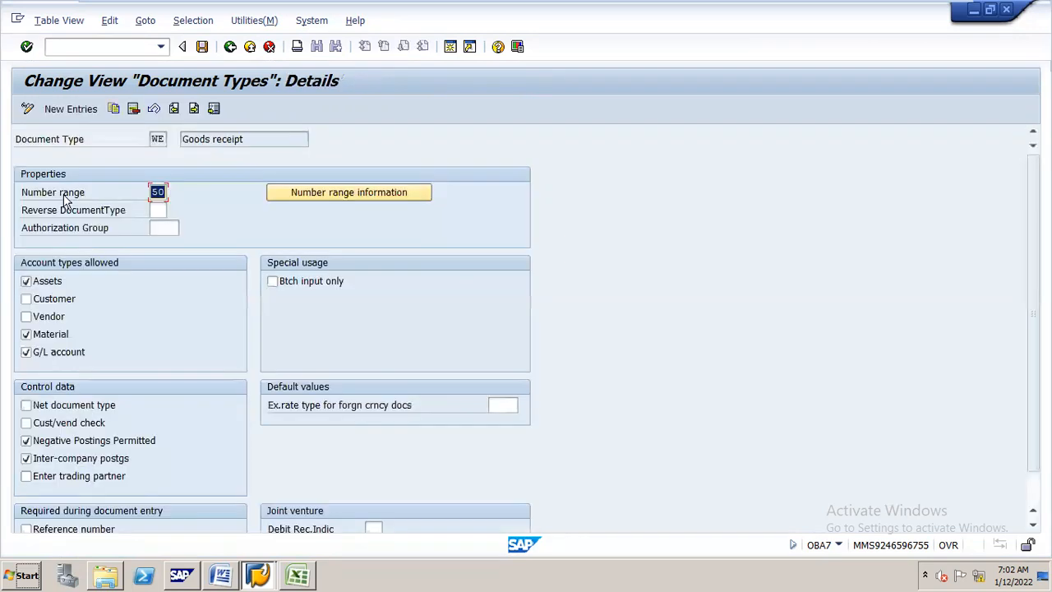
Open the accounting document number range intervals of company code N16 for editing from document type WE.
{"action": "left_click", "coordinate": [331, 190]}
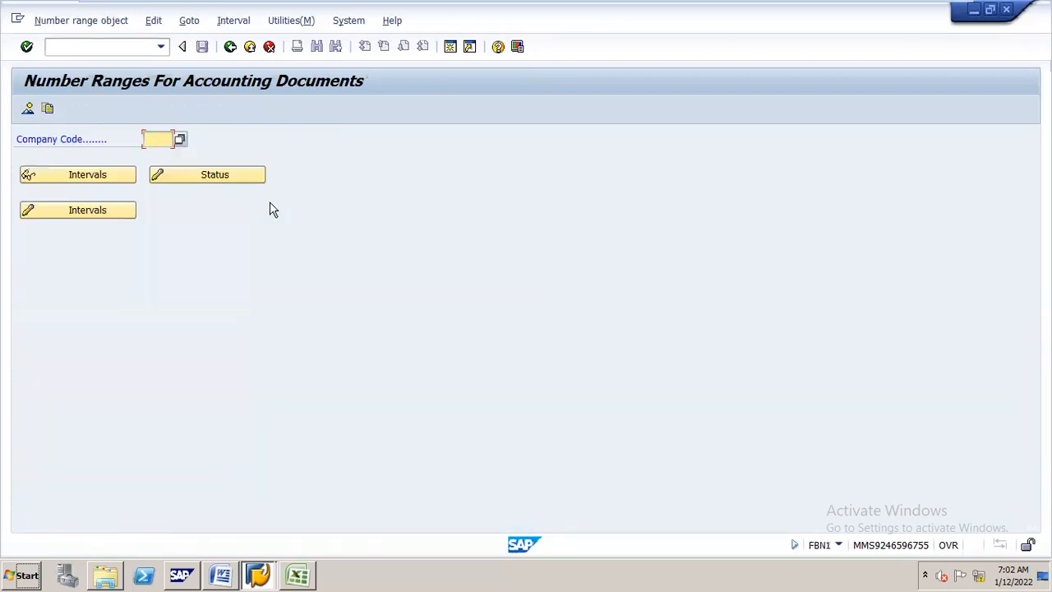
{"action": "type", "text": "N16"}
{"action": "left_click", "coordinate": [96, 216]}
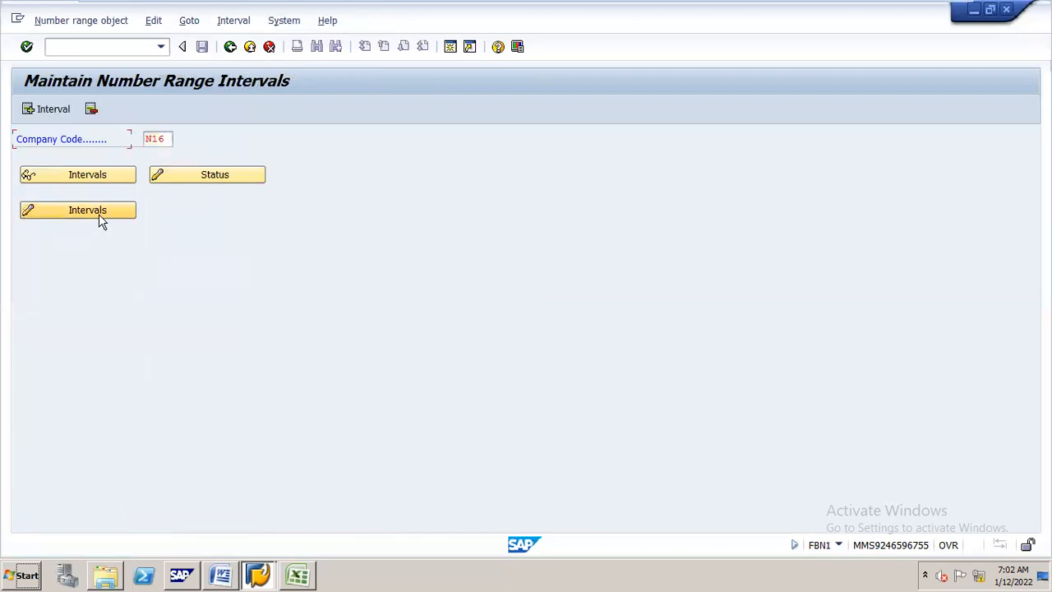
Start a new interval 50 for year 2021 and take its from number 1009901 from the free intervals.
{"action": "left_click", "coordinate": [47, 112]}
{"action": "left_click_drag", "start_coordinate": [254, 183], "coordinate": [546, 167]}
{"action": "type", "text": "50"}
{"action": "key", "text": "Tab"}
{"action": "type", "text": "2011"}
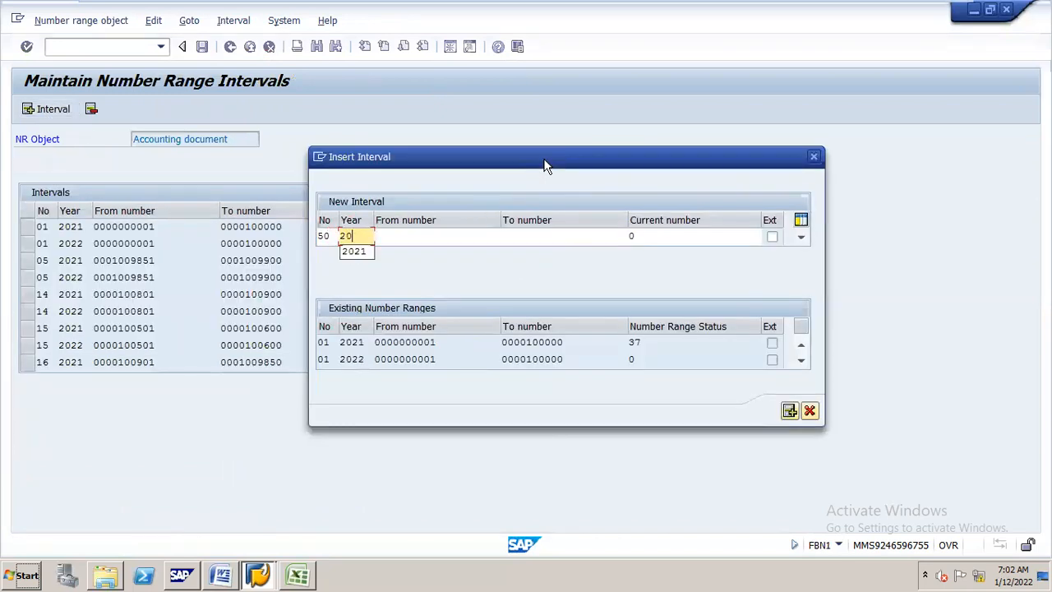
{"action": "key", "text": "Tab"}
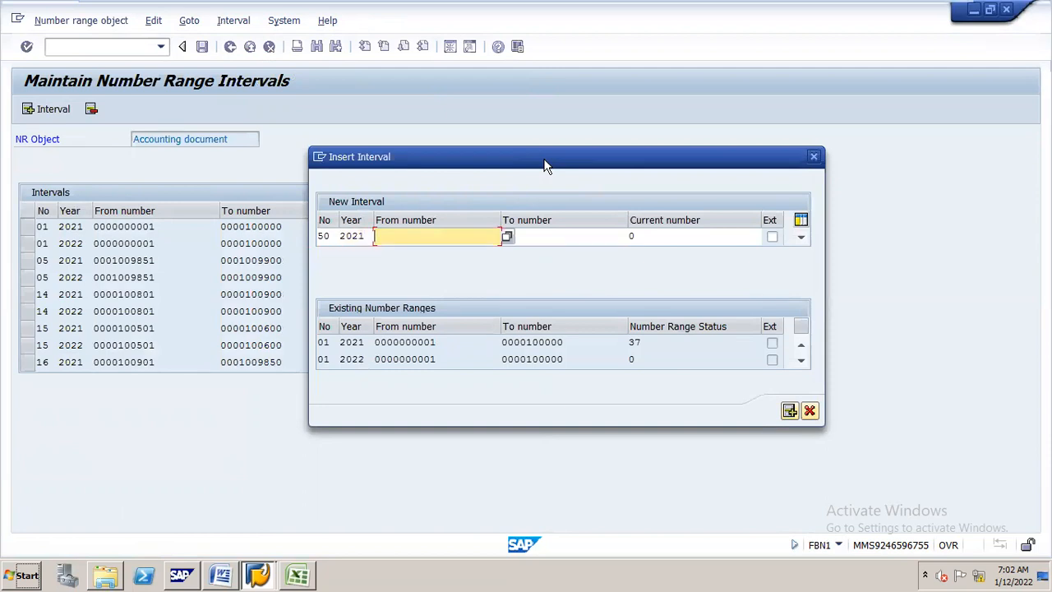
{"action": "key", "text": "F4"}
{"action": "key", "text": "Return"}
Set interval 50's to number to 1009980, insert the interval and save the number ranges.
{"action": "key", "text": "Tab"}
{"action": "key", "text": "shift+Tab"}
{"action": "key", "text": "ctrl+c"}
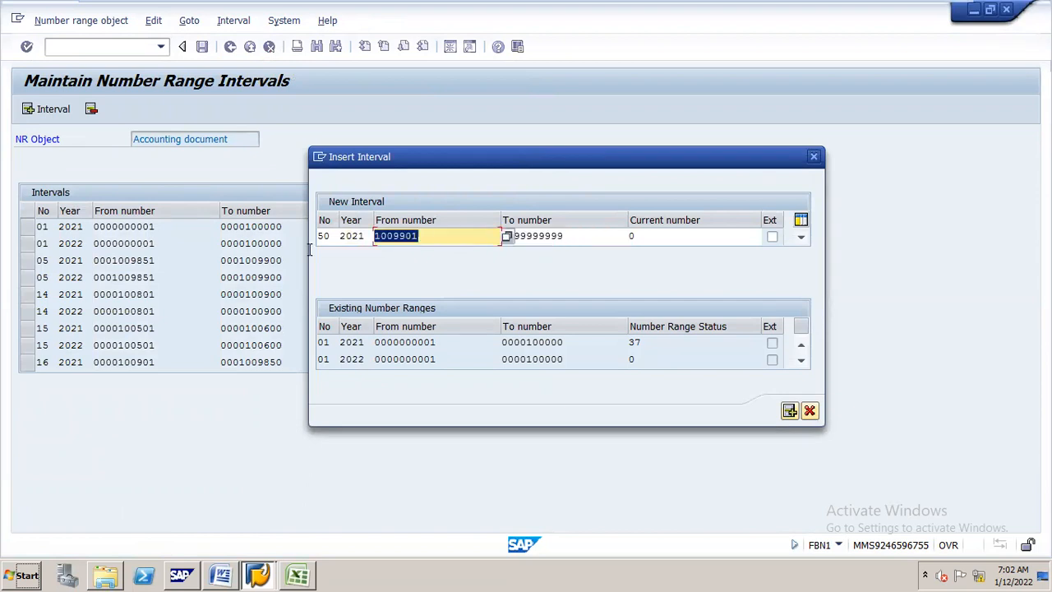
{"action": "left_click", "coordinate": [289, 250]}
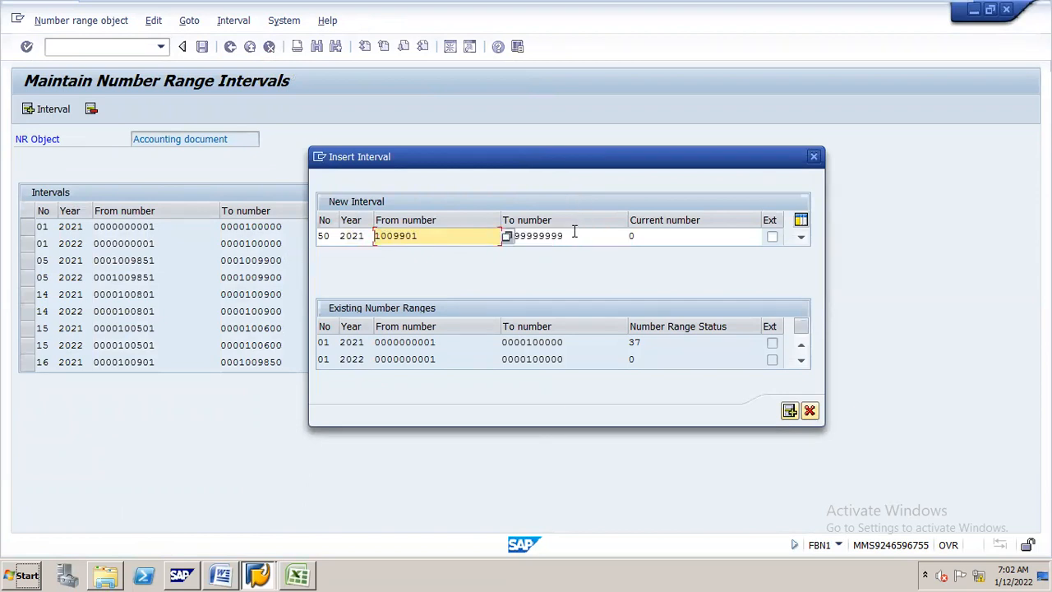
{"action": "key", "text": "Tab"}
{"action": "key", "text": "ctrl+v"}
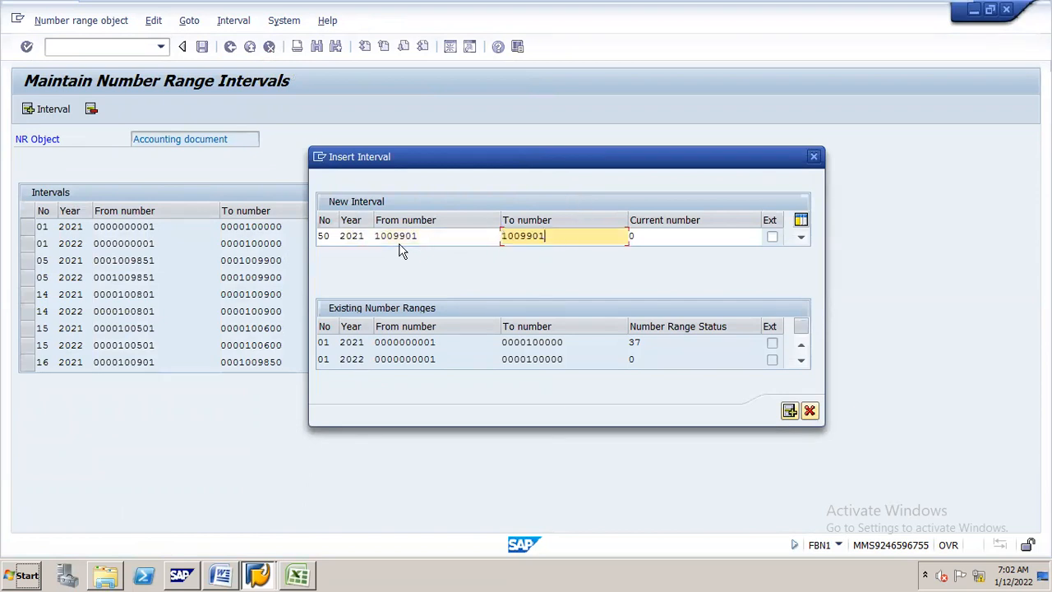
{"action": "key", "text": "BackSpace"}
{"action": "key", "text": "BackSpace"}
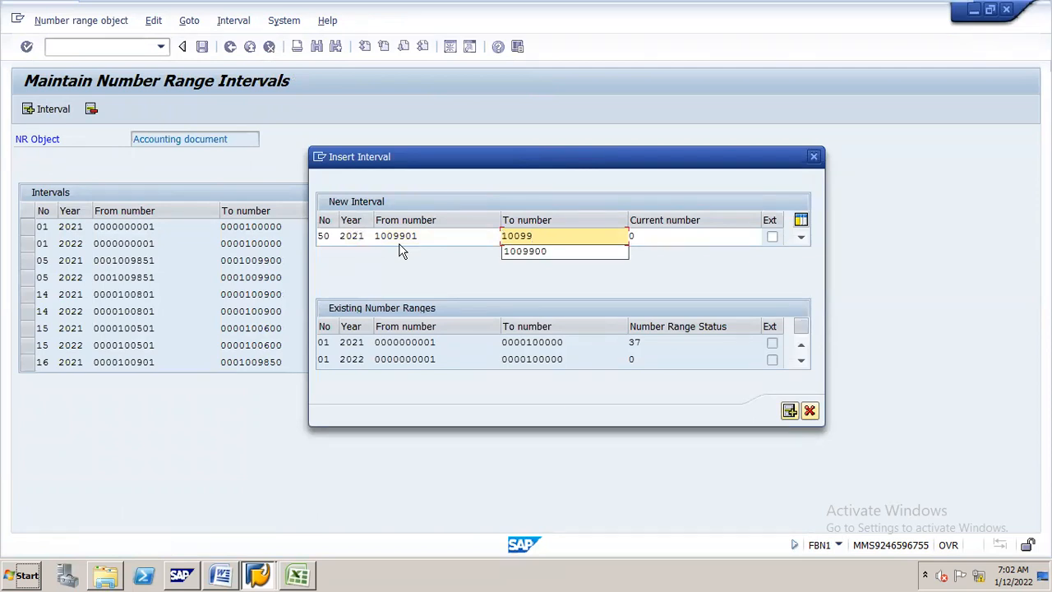
{"action": "type", "text": "80"}
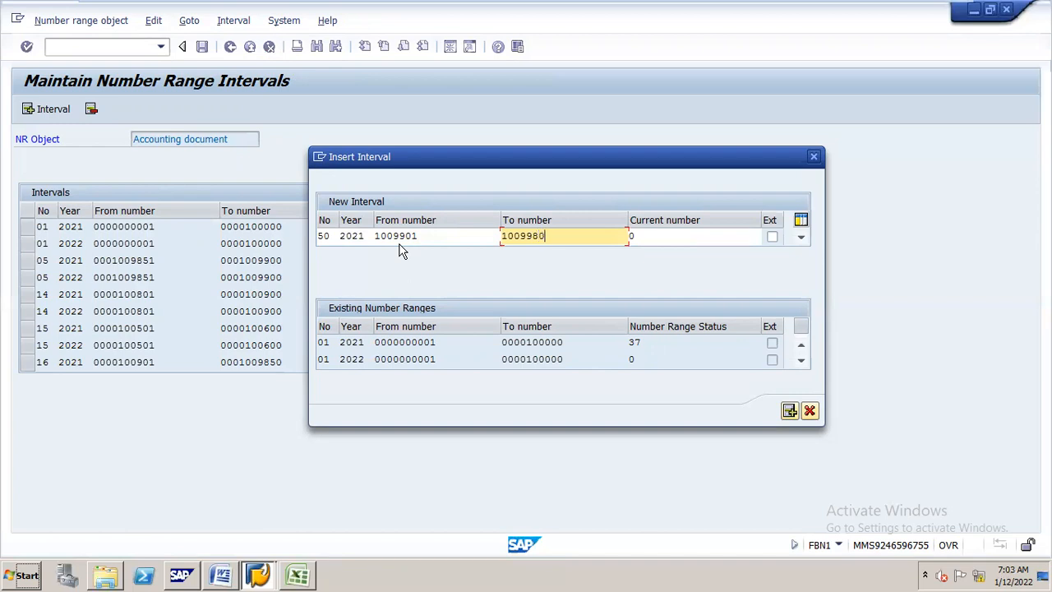
{"action": "key", "text": "Return"}
{"action": "key", "text": "ctrl+s"}
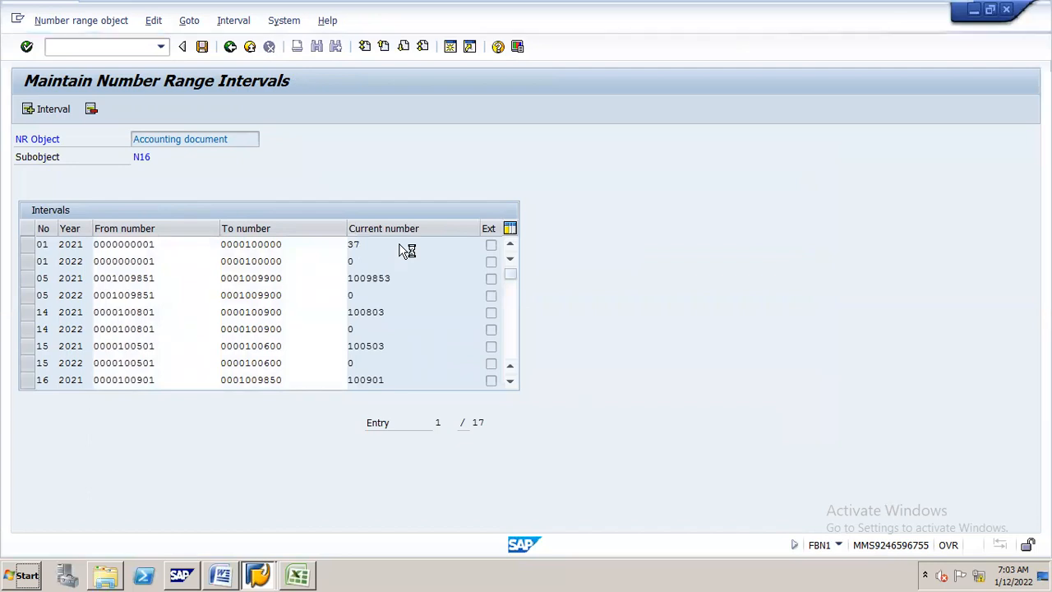
{"action": "key", "text": "Return"}
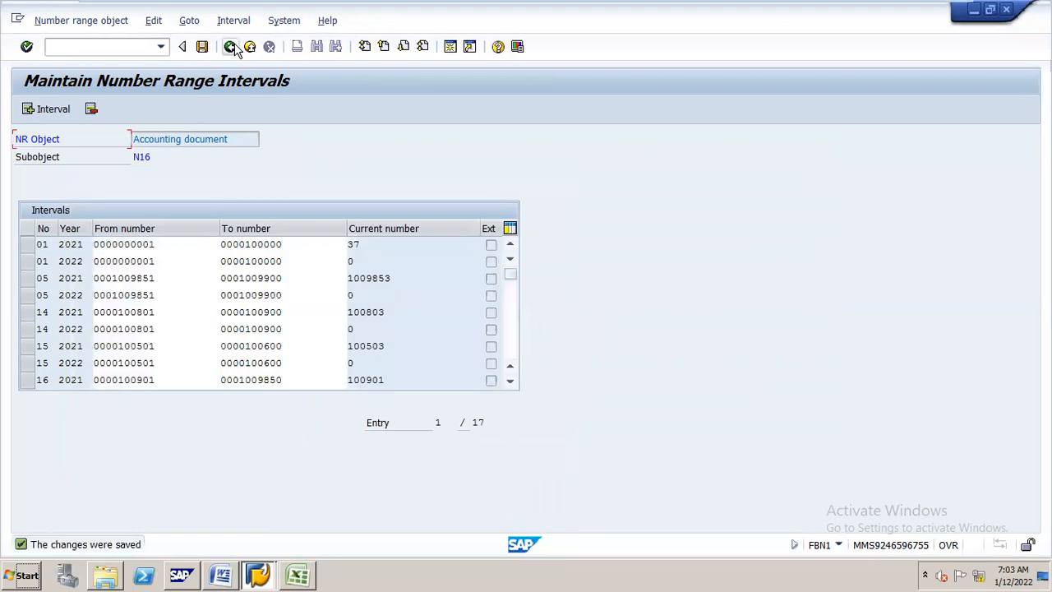
Leave the number range and document type screens for the SAP Easy Access screen and restart transaction OBA7.
{"action": "left_click", "coordinate": [231, 46]}
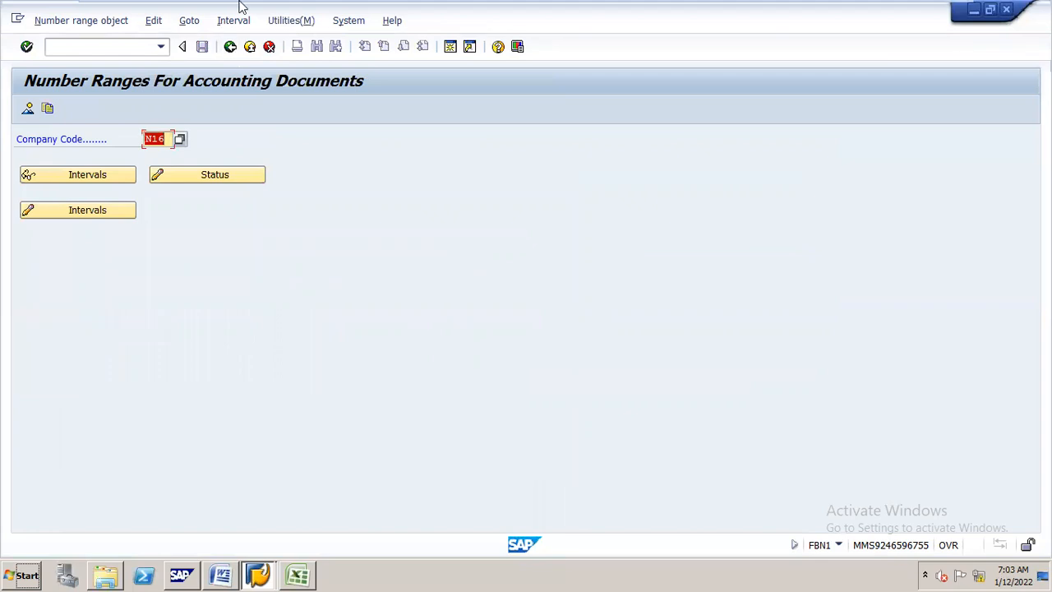
{"action": "left_click", "coordinate": [231, 47]}
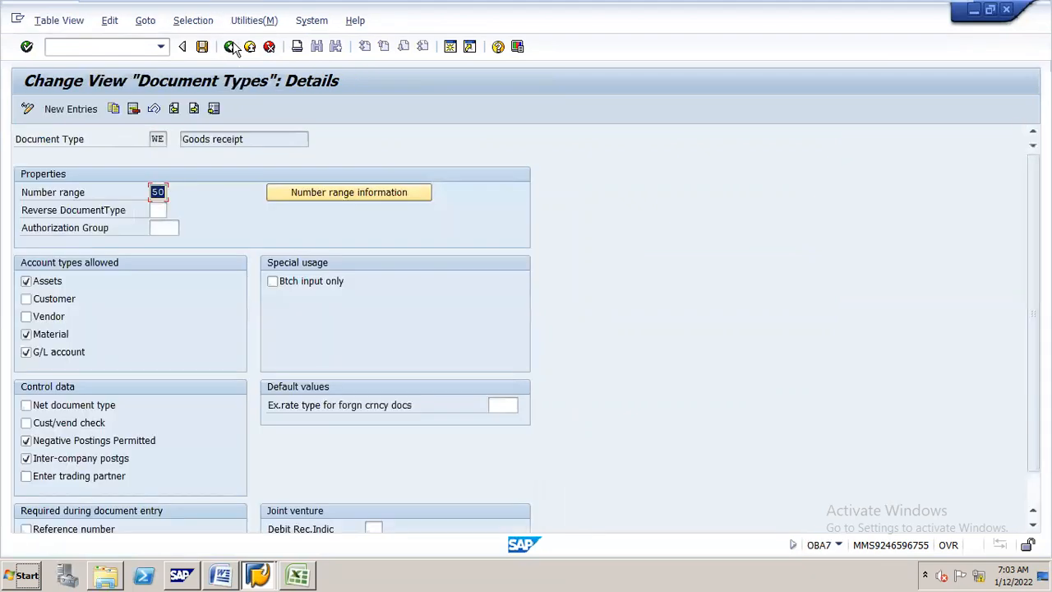
{"action": "left_click", "coordinate": [230, 47]}
{"action": "left_click", "coordinate": [231, 47]}
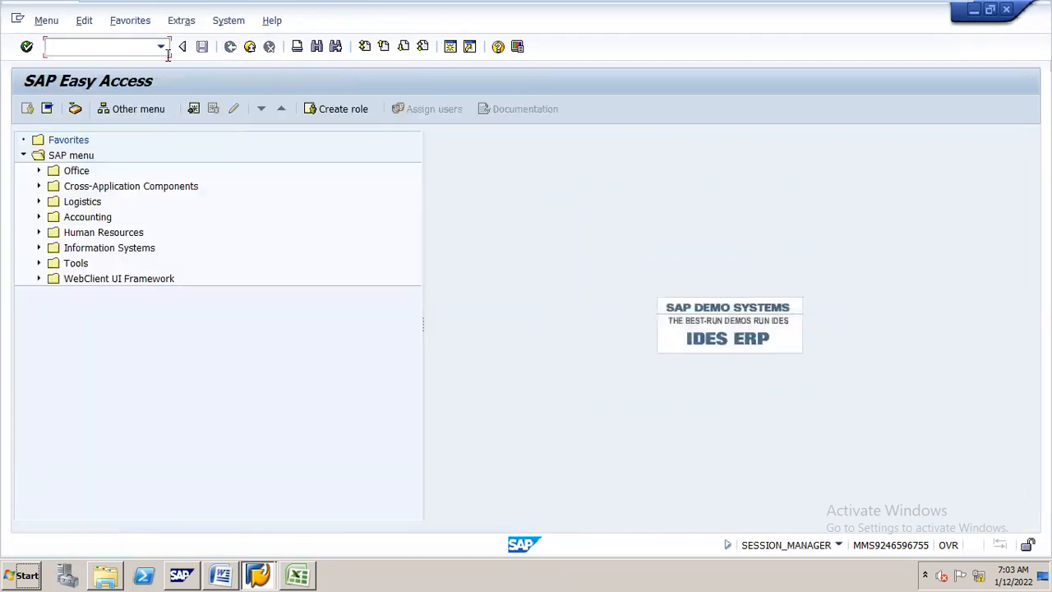
{"action": "type", "text": "/NOBA7"}
{"action": "key", "text": "Return"}
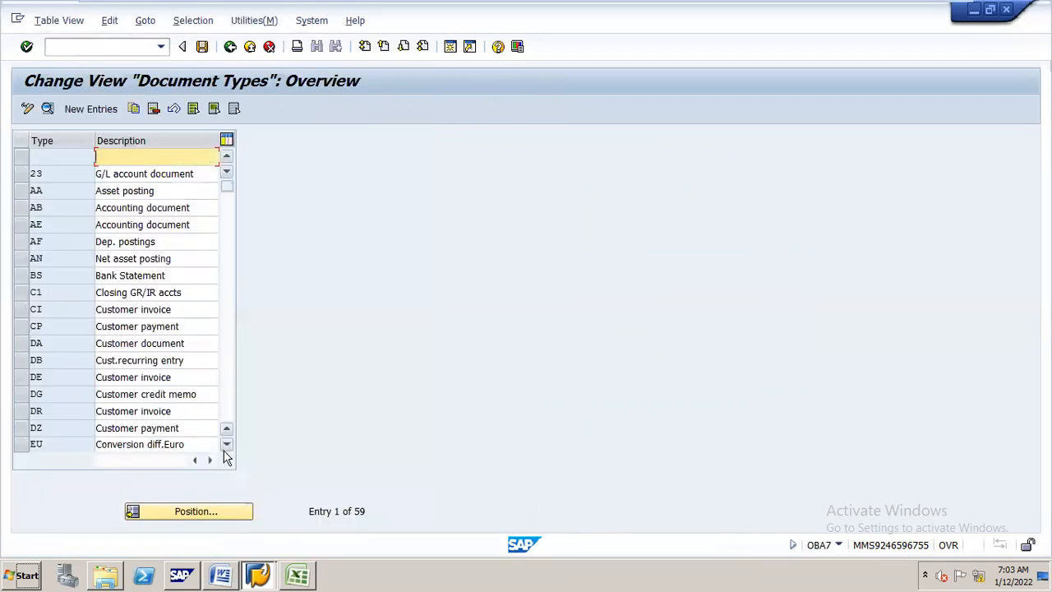
Find document type WA (goods issue) in the document types overview and open its details.
{"action": "left_click", "coordinate": [200, 515]}
{"action": "type", "text": "WA"}
{"action": "key", "text": "Return"}
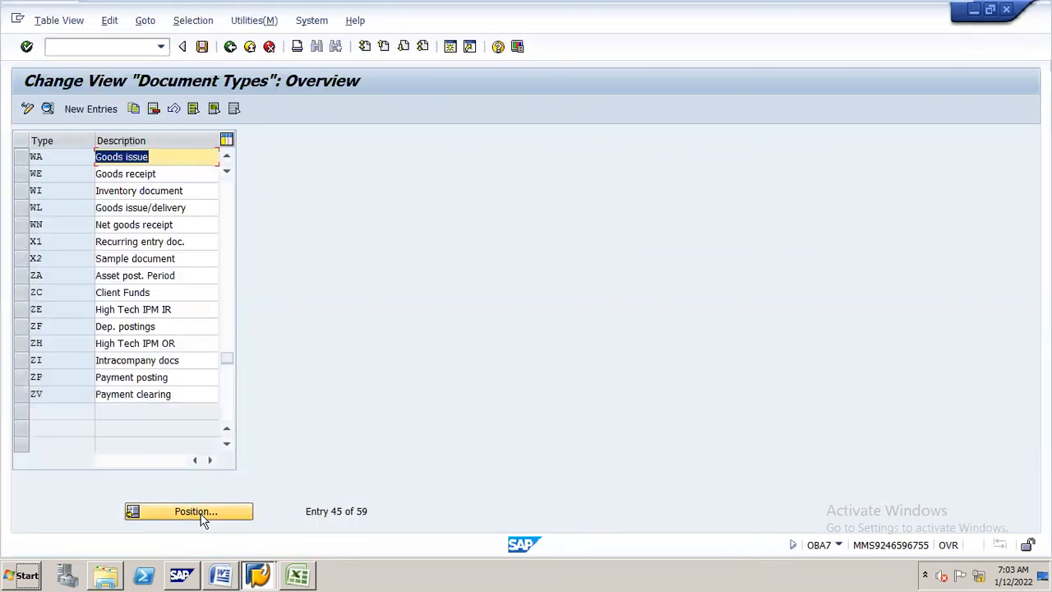
{"action": "double_click", "coordinate": [131, 156]}
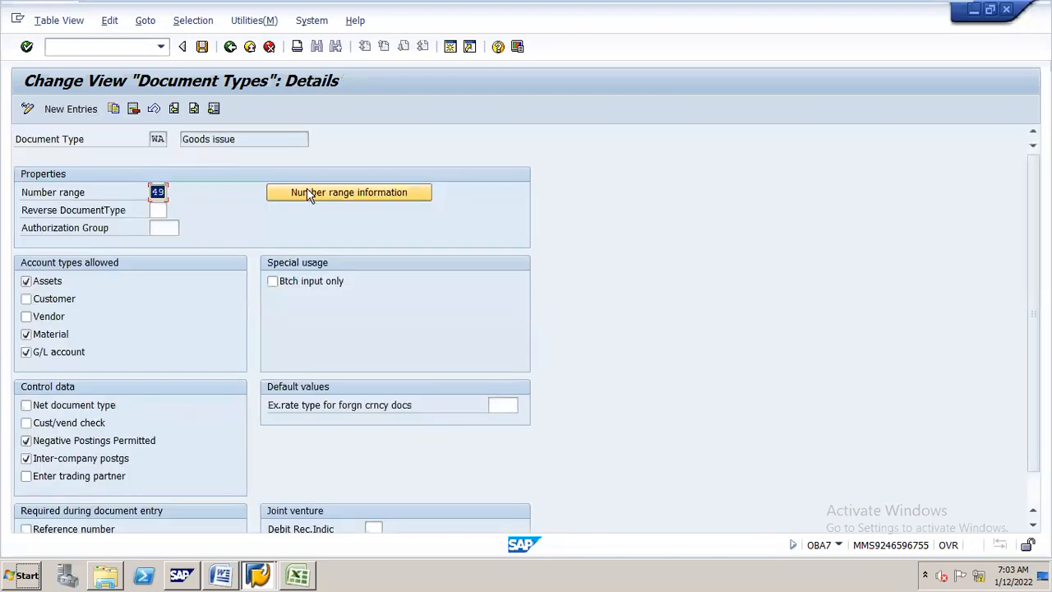
Open company code N16's number range intervals for editing from document type WA.
{"action": "left_click", "coordinate": [308, 193]}
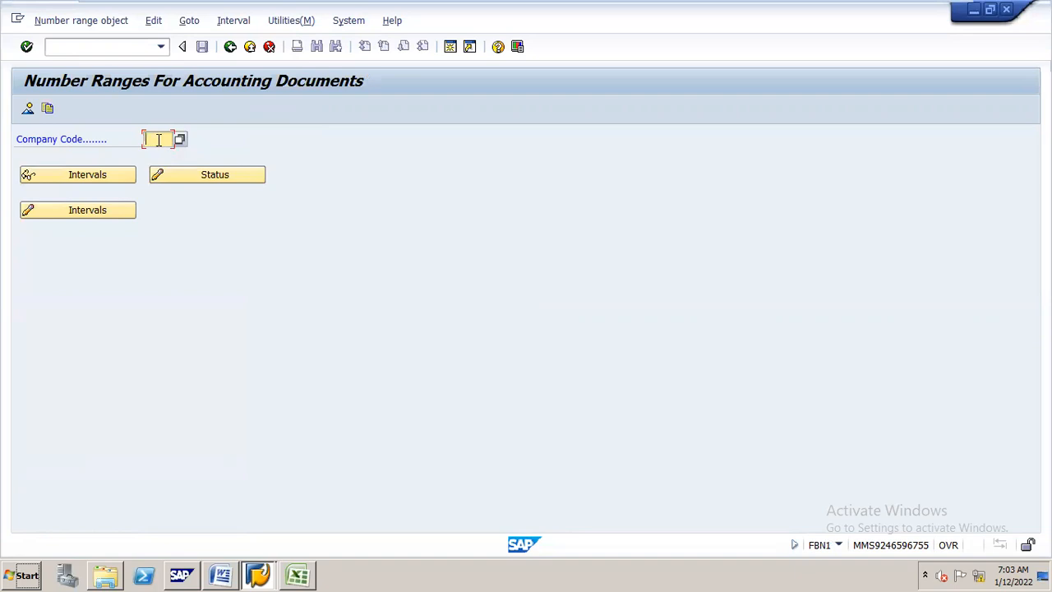
{"action": "type", "text": "N15"}
{"action": "left_click", "coordinate": [116, 215]}
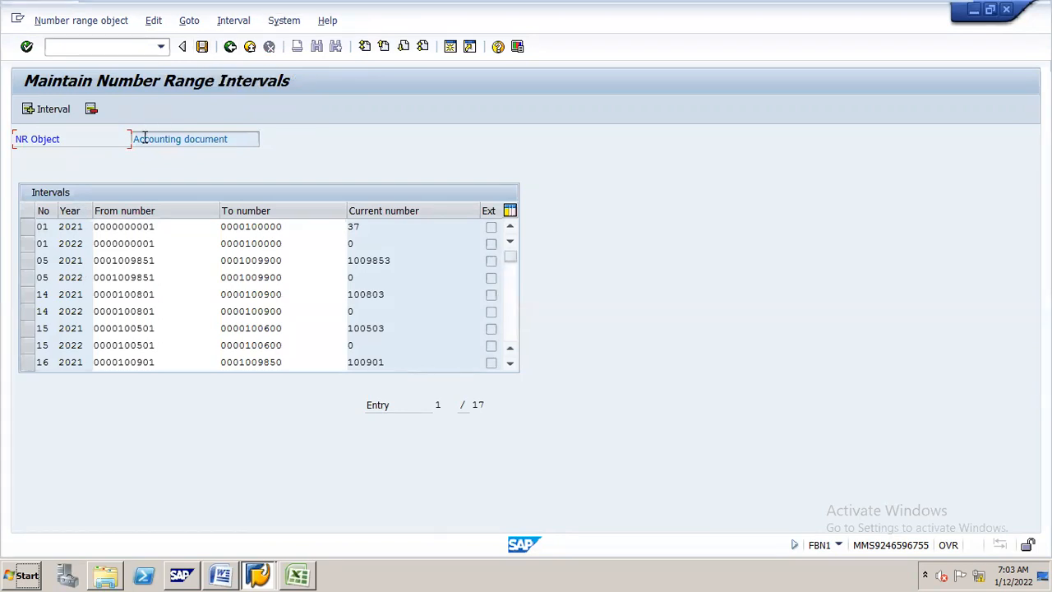
Start a new interval 49 for year 2021 and take its from number 1009981 from the free intervals.
{"action": "left_click", "coordinate": [46, 110]}
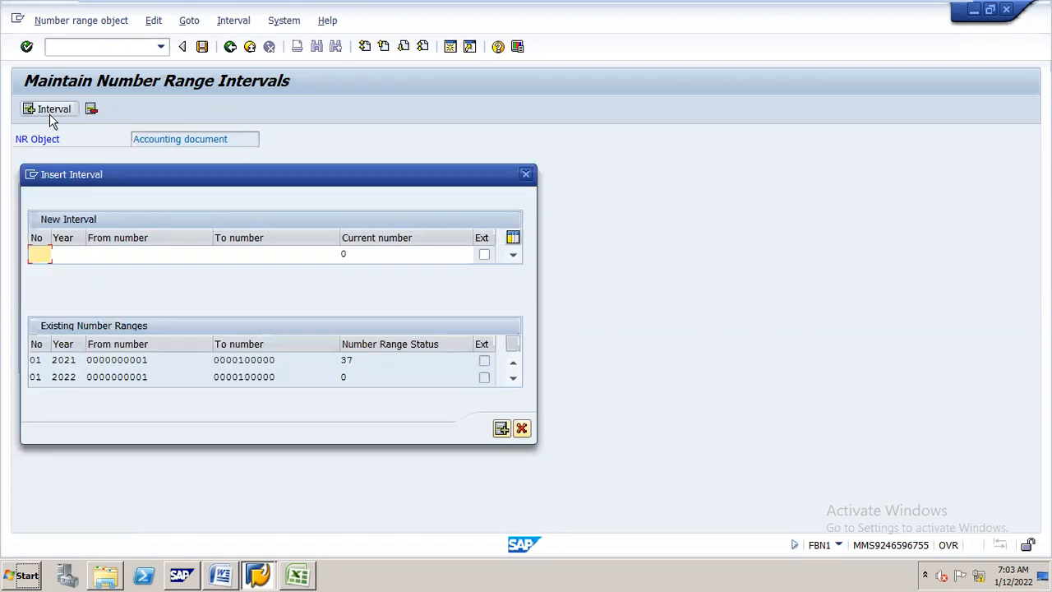
{"action": "left_click_drag", "start_coordinate": [106, 174], "coordinate": [444, 143]}
{"action": "type", "text": "49 2021"}
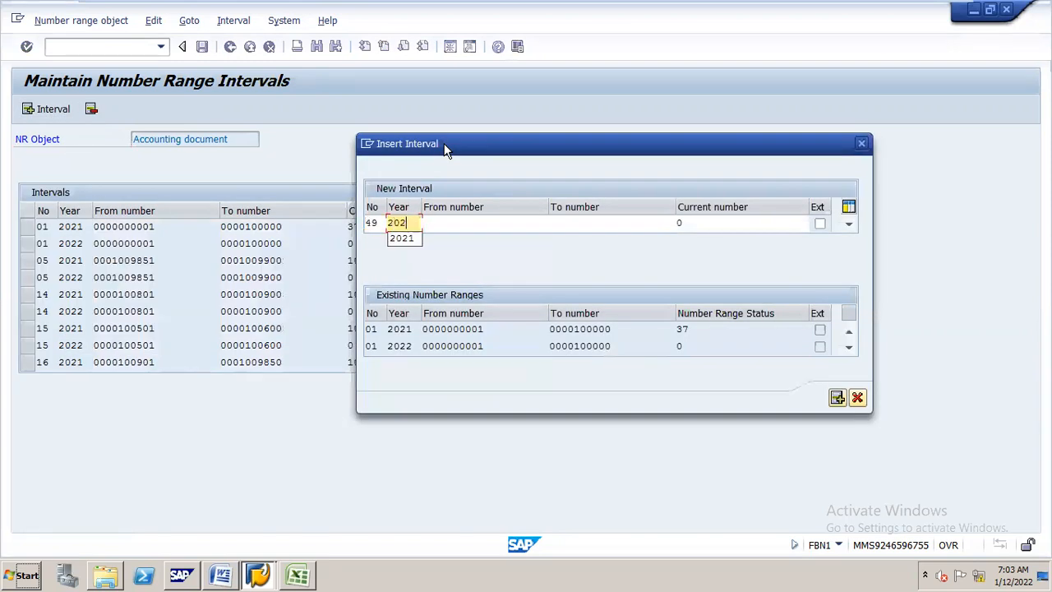
{"action": "key", "text": "Tab"}
{"action": "key", "text": "F4"}
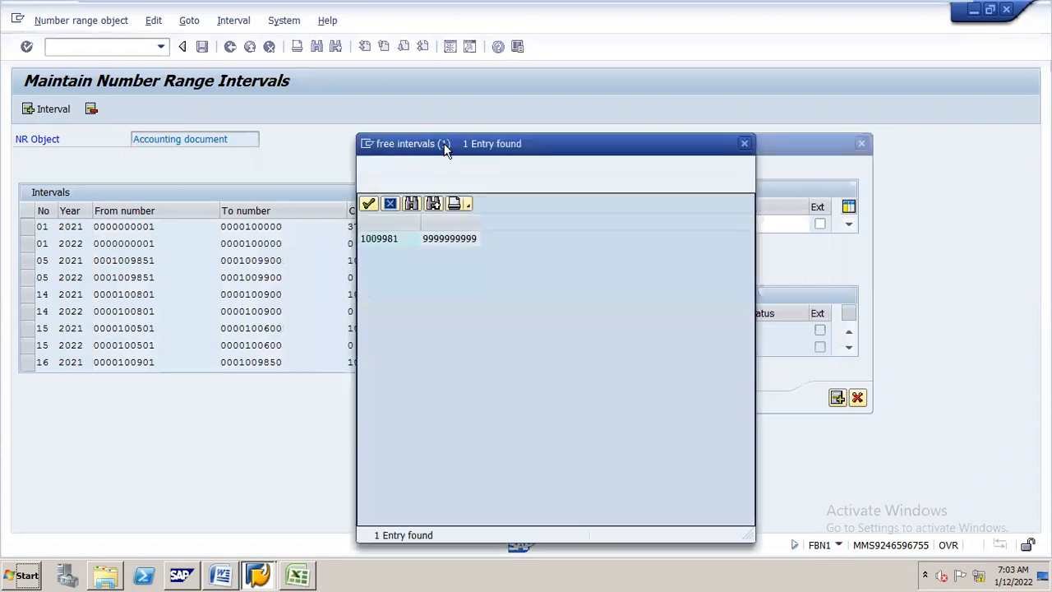
{"action": "key", "text": "Return"}
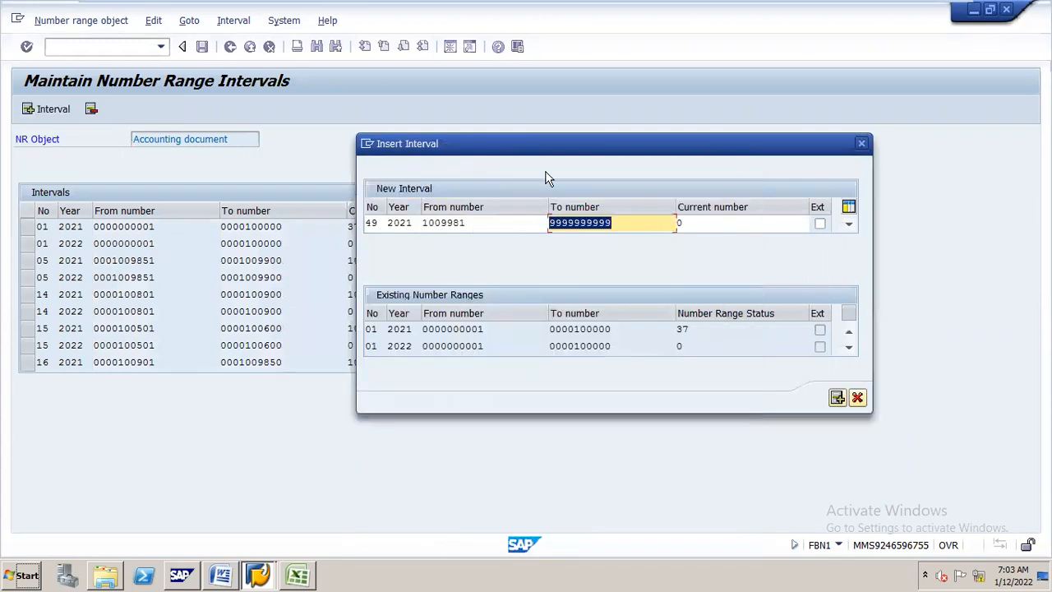
Set the to number of the new interval 49 to 1009999, reusing the from number as its base.
{"action": "left_click_drag", "start_coordinate": [496, 219], "coordinate": [296, 228]}
{"action": "key", "text": "ctrl+c"}
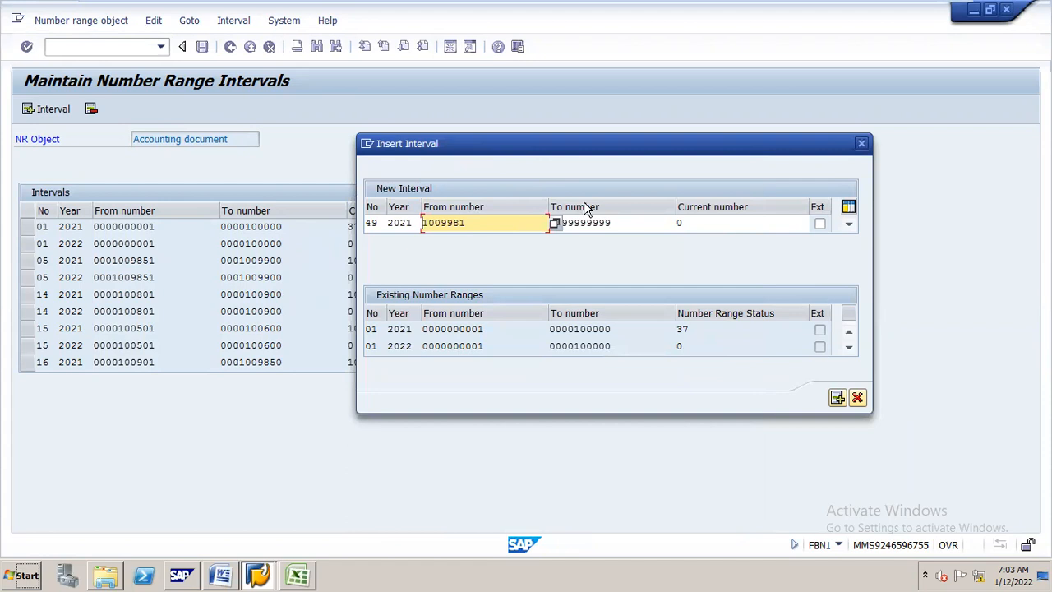
{"action": "left_click_drag", "start_coordinate": [627, 223], "coordinate": [374, 246]}
{"action": "key", "text": "ctrl+v"}
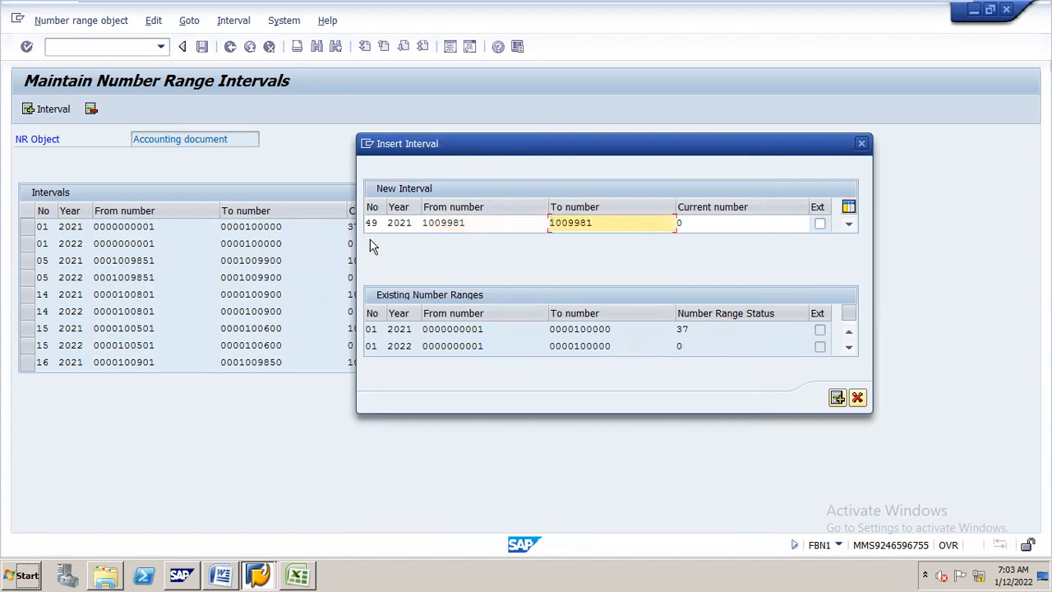
{"action": "key", "text": "BackSpace"}
{"action": "key", "text": "BackSpace"}
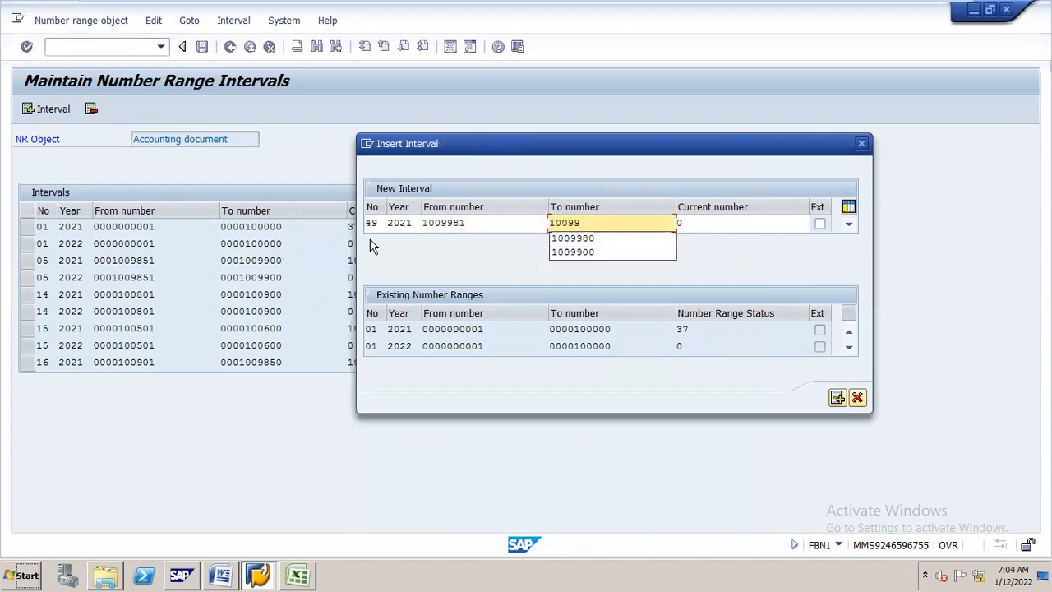
{"action": "key", "text": "BackSpace"}
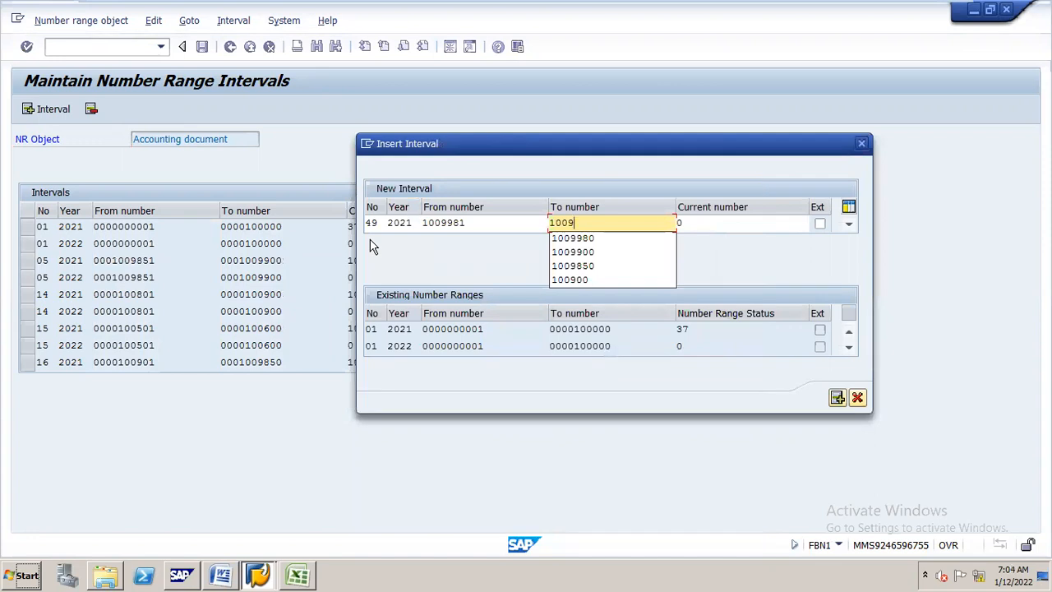
{"action": "key", "text": "BackSpace"}
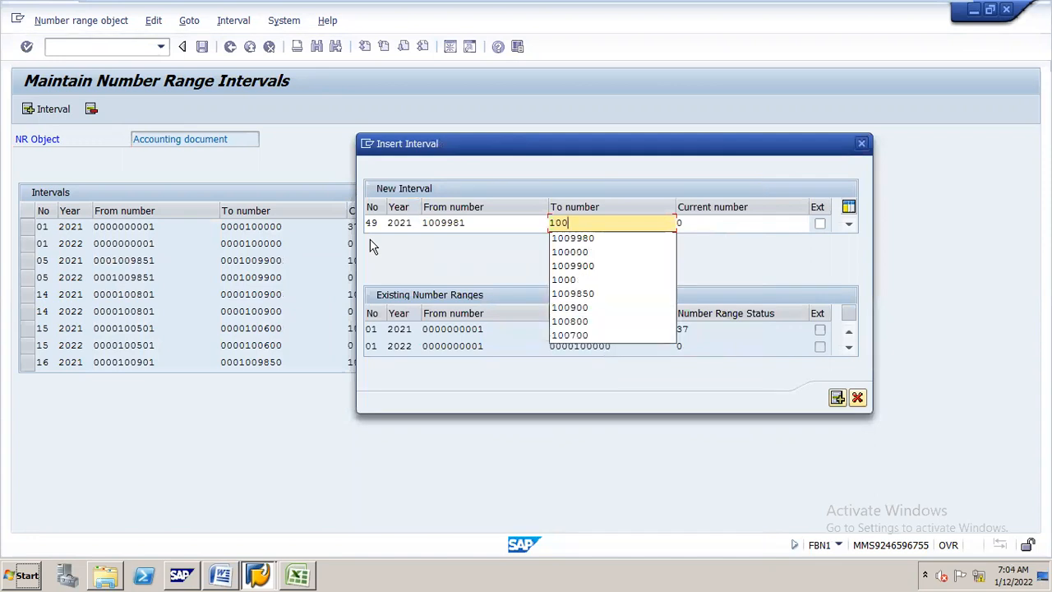
{"action": "type", "text": "1"}
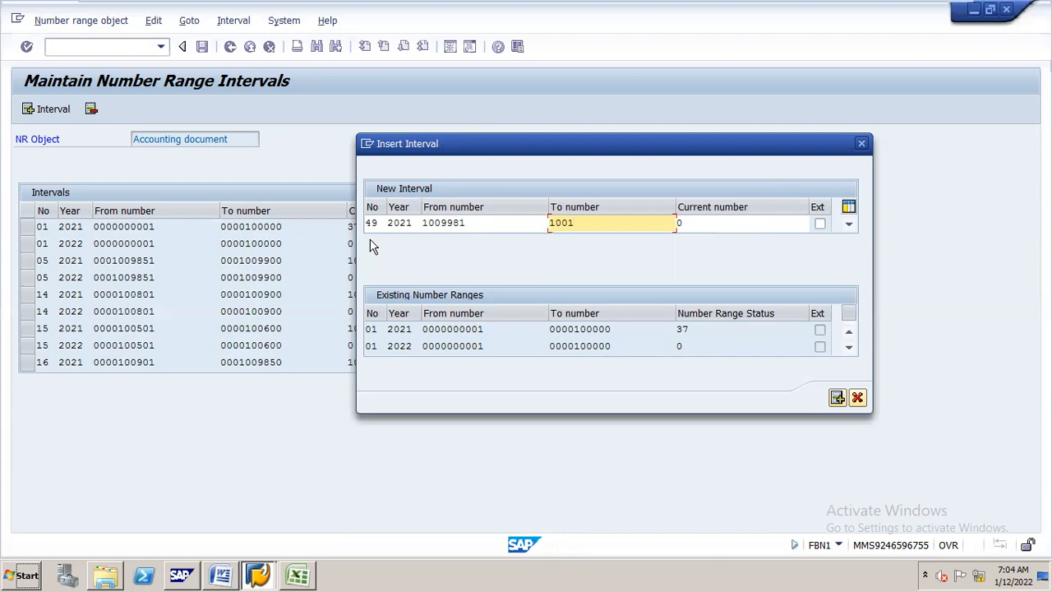
{"action": "key", "text": "BackSpace"}
{"action": "type", "text": "9"}
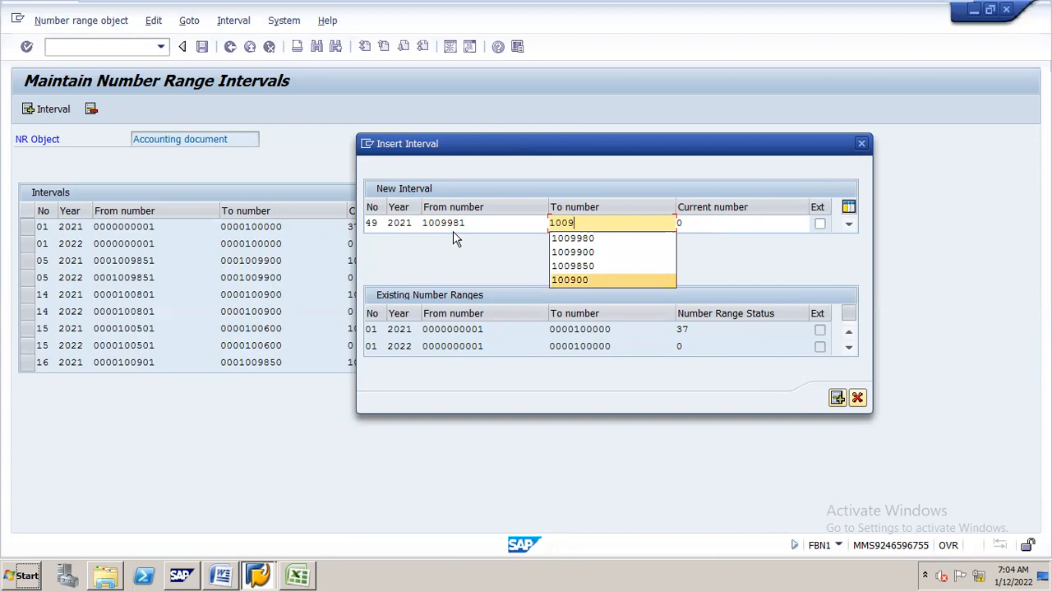
{"action": "type", "text": "9"}
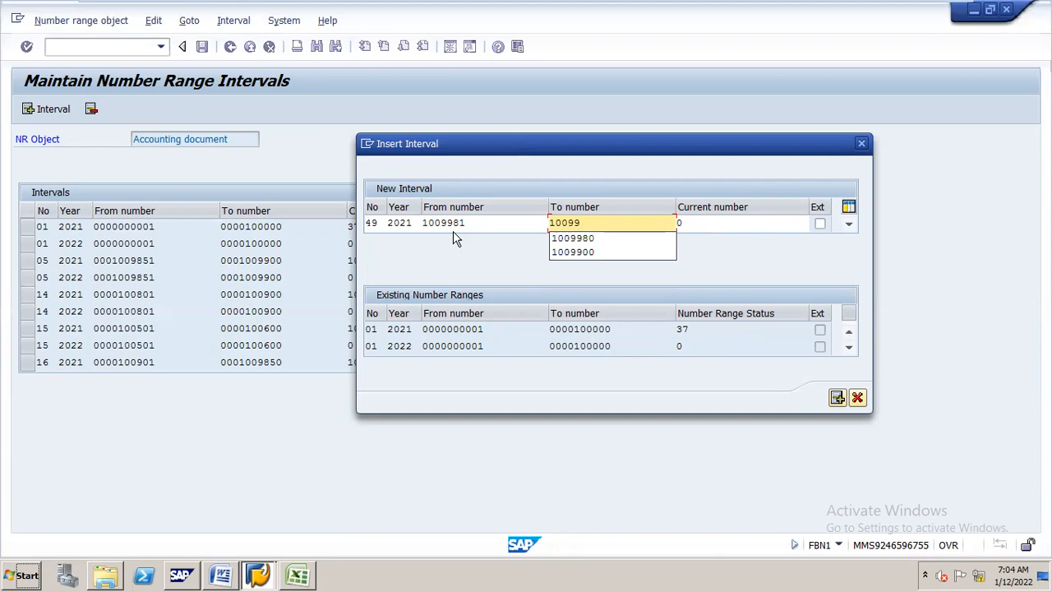
{"action": "type", "text": "99"}
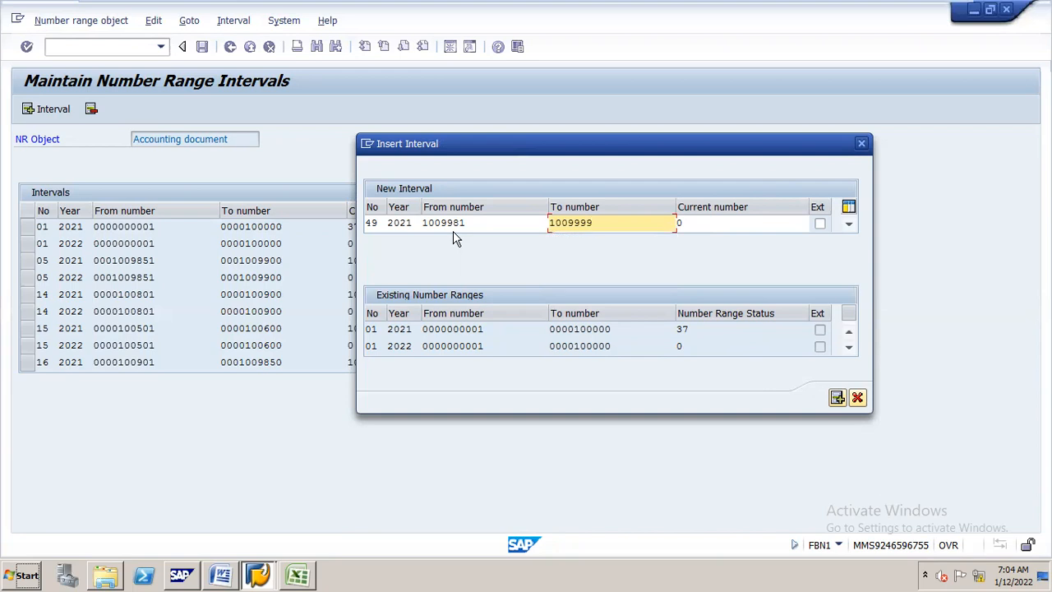
Insert interval 49 into company code N16's number ranges and save, acknowledging the transport notice.
{"action": "key", "text": "Return"}
{"action": "key", "text": "ctrl+s"}
{"action": "key", "text": "Return"}
Check the required document types in the Word notes and return to the document types overview in SAP.
{"action": "key", "text": "alt+Tab"}
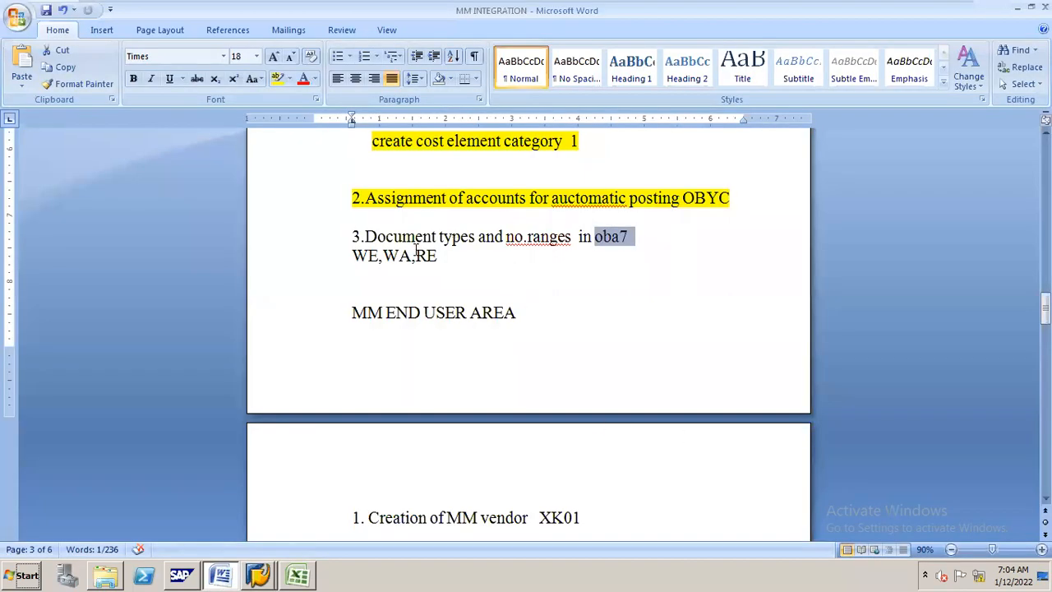
{"action": "key", "text": "alt+Tab"}
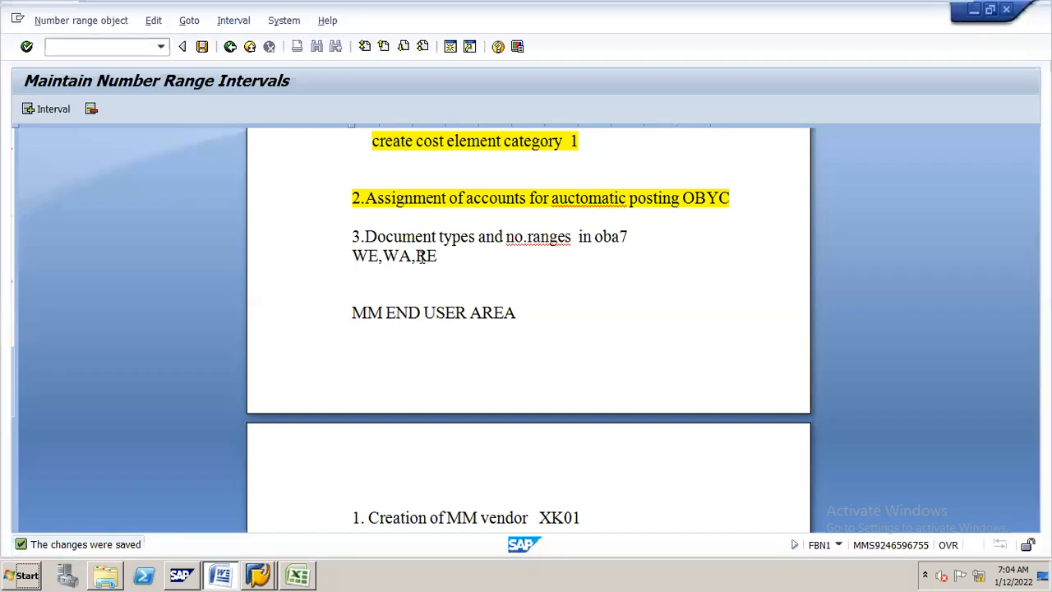
{"action": "left_click", "coordinate": [232, 47]}
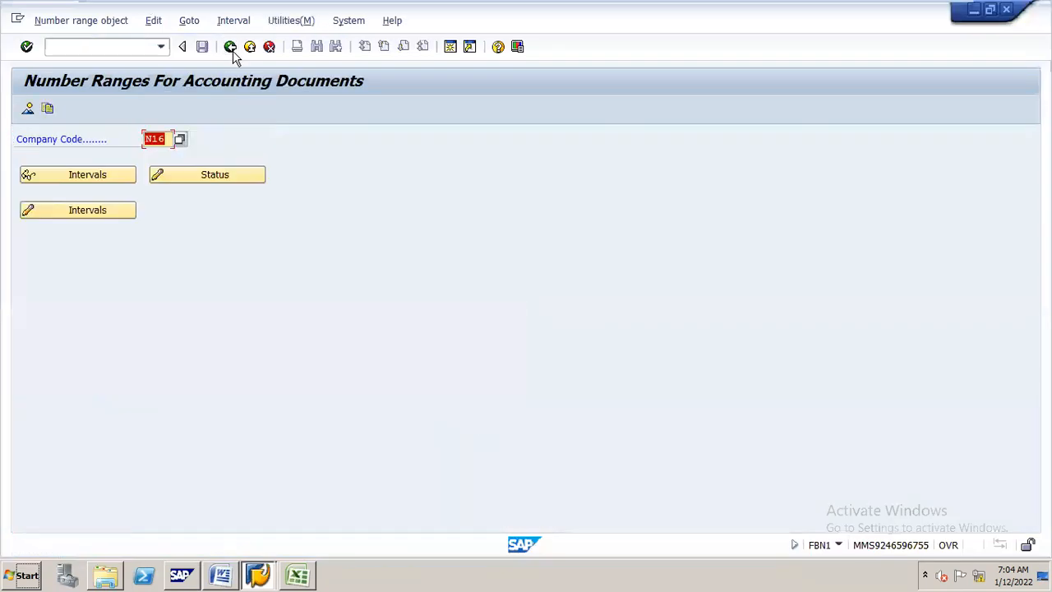
{"action": "left_click", "coordinate": [232, 48]}
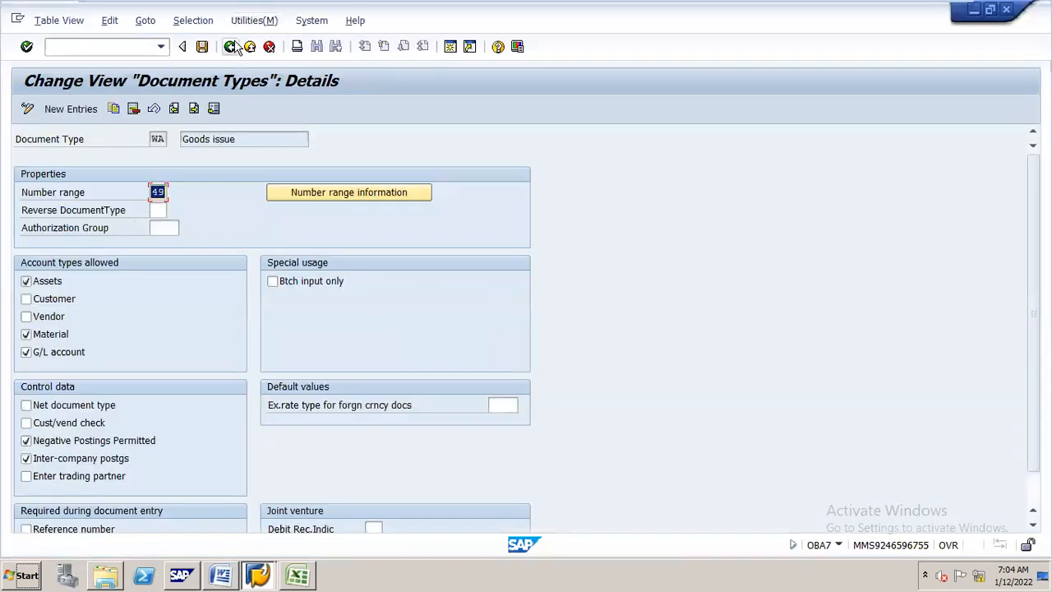
{"action": "left_click", "coordinate": [230, 46]}
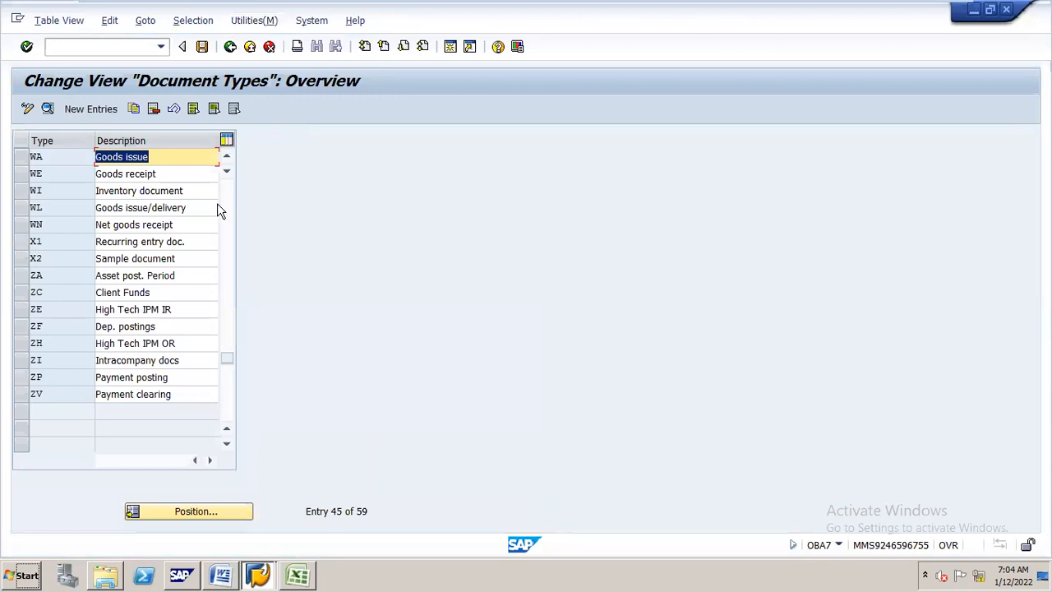
Find document type RE (gross invoice receipt) in the overview and open its details.
{"action": "left_click", "coordinate": [234, 511]}
{"action": "key", "text": "Return"}
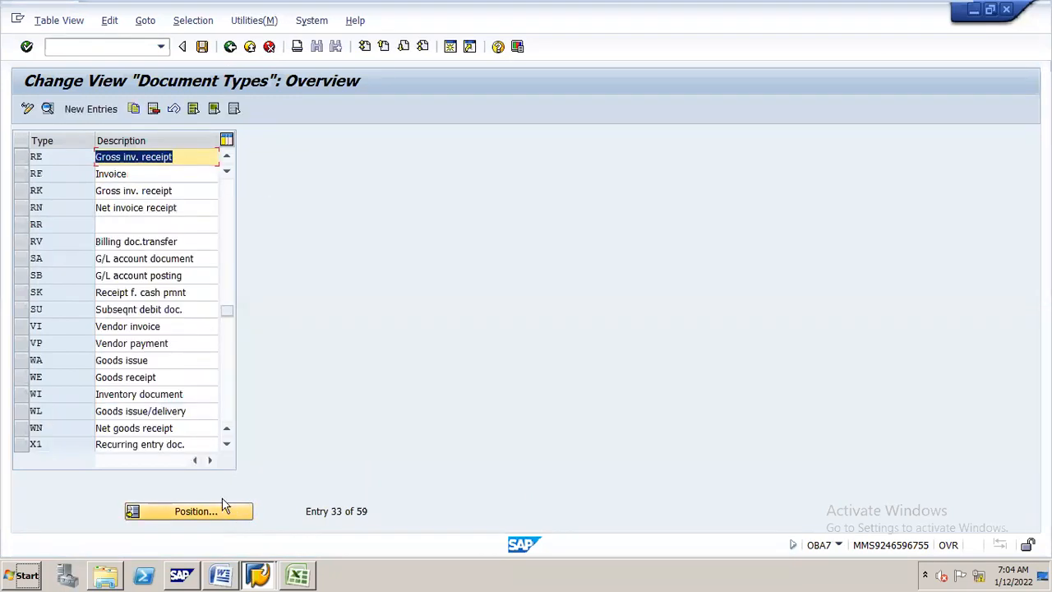
{"action": "double_click", "coordinate": [135, 158]}
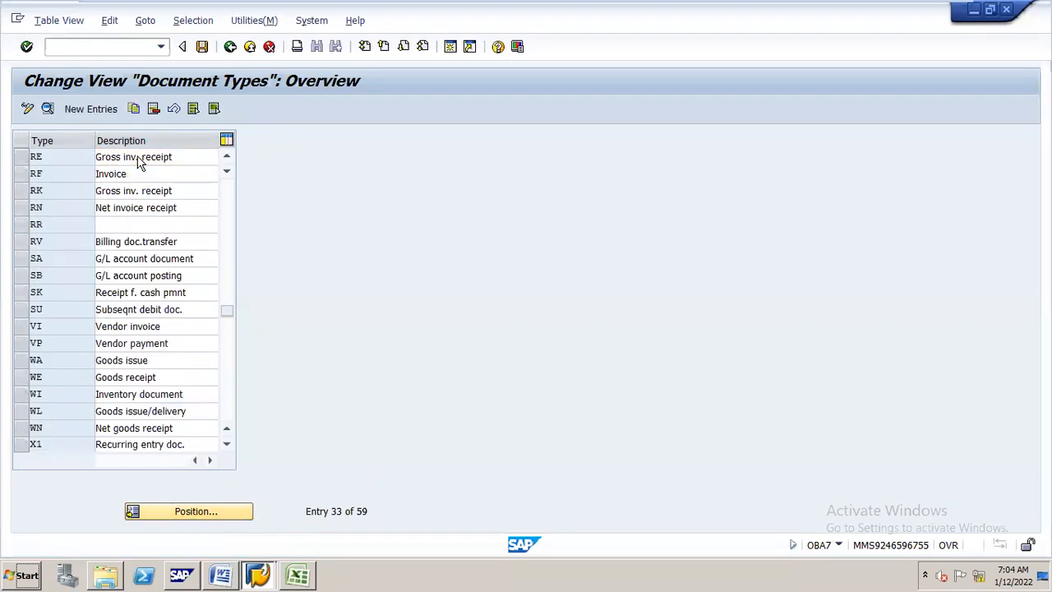
Open company code N16's number range intervals for editing from document type RE.
{"action": "left_click", "coordinate": [340, 194]}
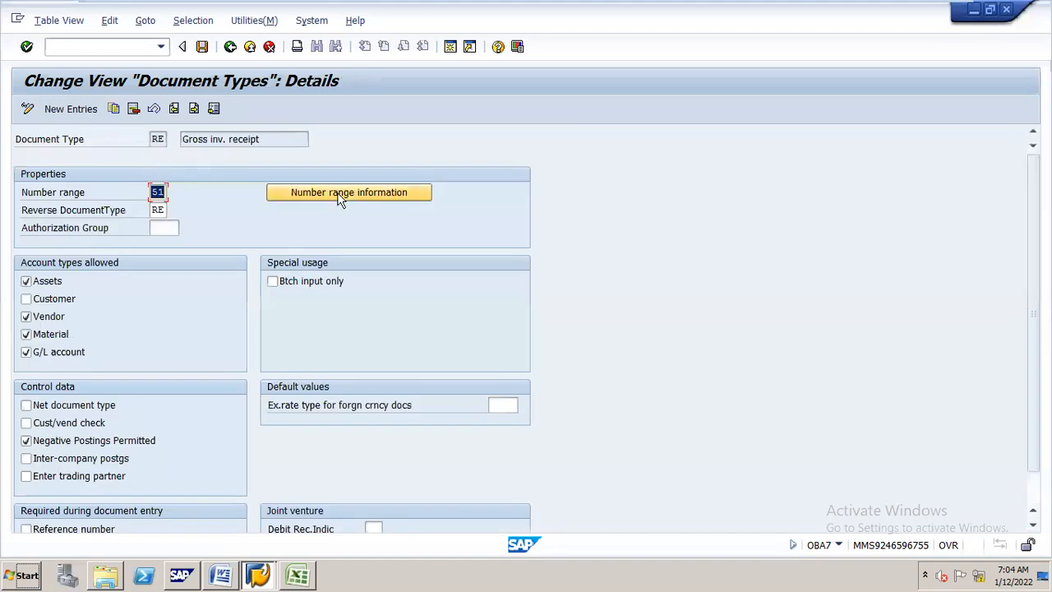
{"action": "type", "text": "N16"}
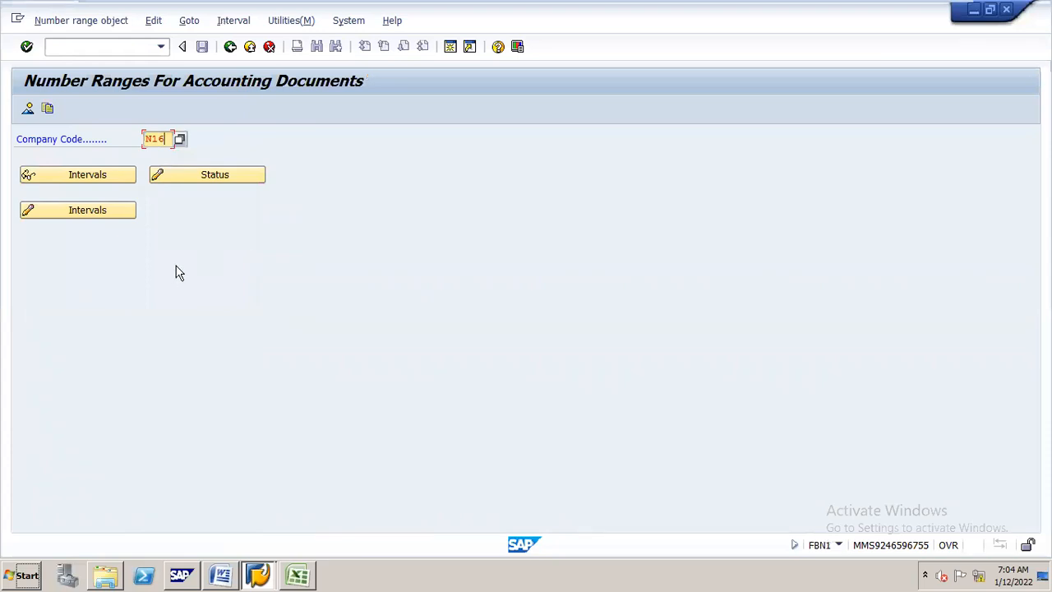
{"action": "left_click", "coordinate": [89, 211]}
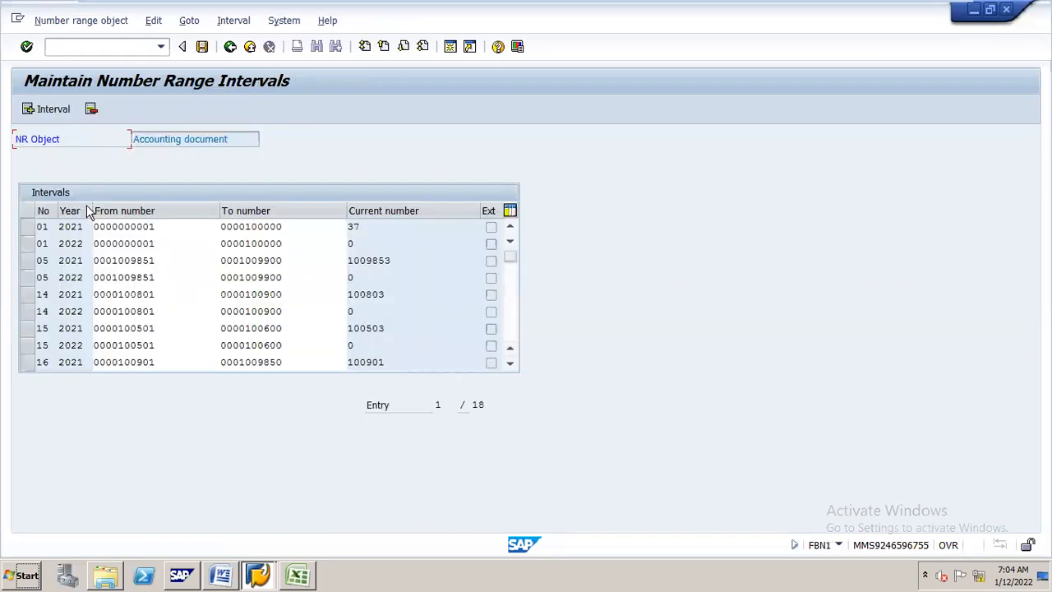
Start a new interval 51 for year 2021 and take its from number 1010000 from the free intervals.
{"action": "left_click", "coordinate": [48, 110]}
{"action": "left_click_drag", "start_coordinate": [129, 175], "coordinate": [414, 98]}
{"action": "type", "text": "51"}
{"action": "key", "text": "Tab"}
{"action": "type", "text": "2021"}
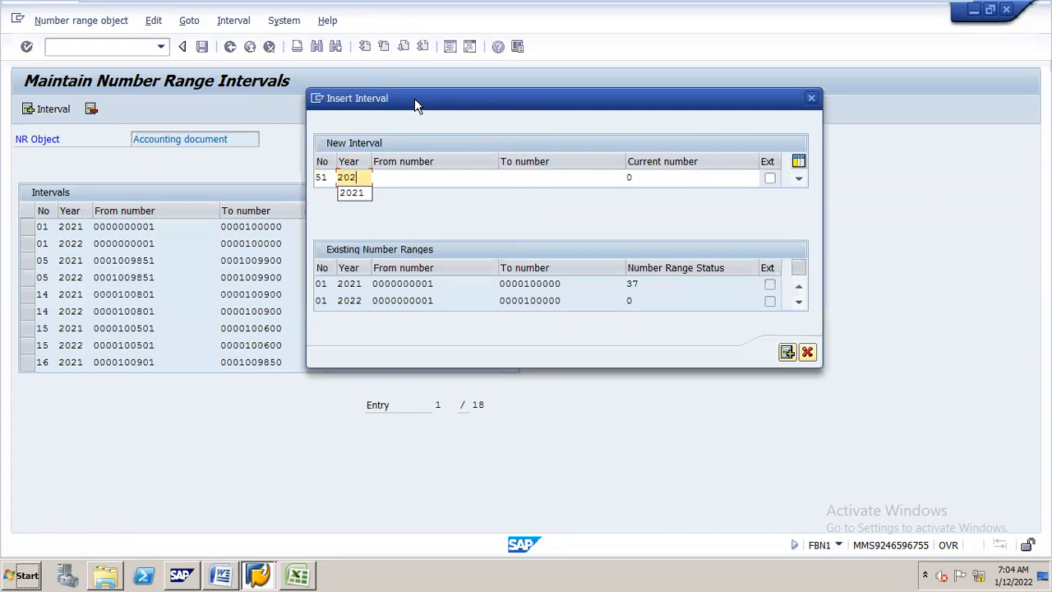
{"action": "key", "text": "Tab"}
{"action": "key", "text": "F4"}
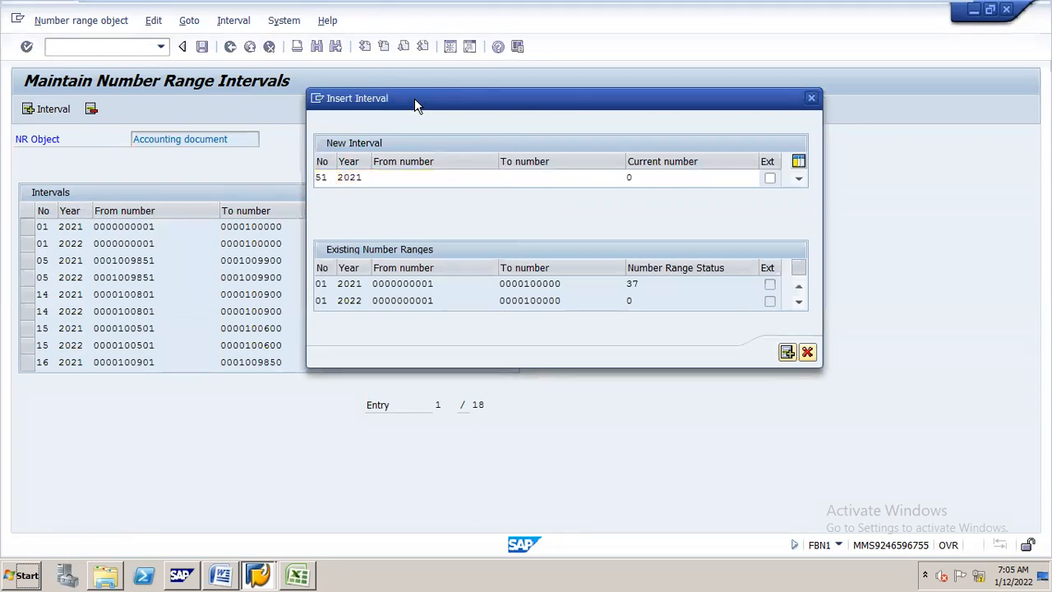
{"action": "key", "text": "Return"}
{"action": "key", "text": "Tab"}
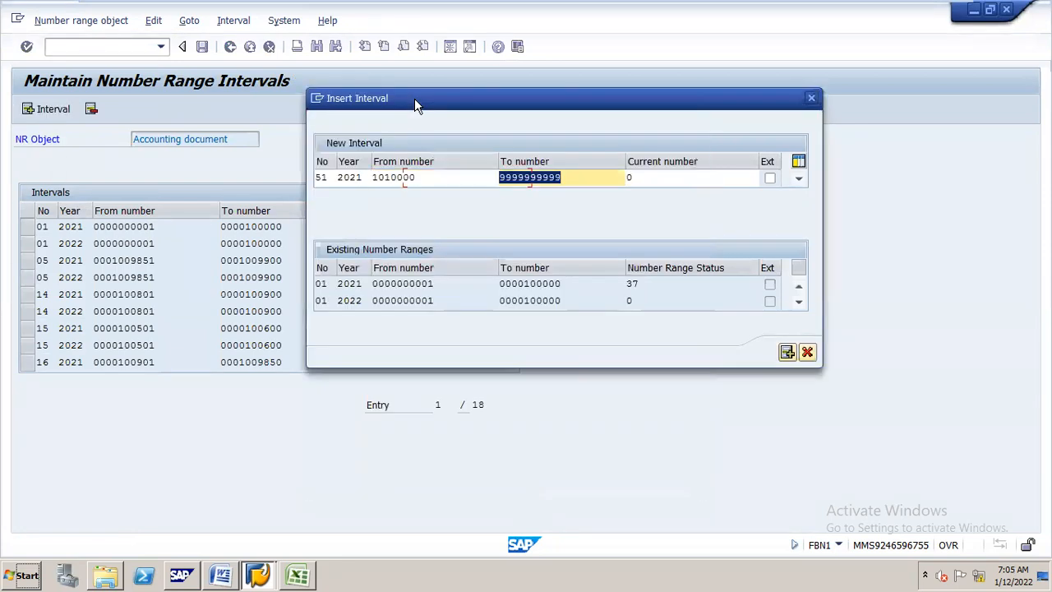
Set the to number of the new interval 51 to 1020000.
{"action": "left_click_drag", "start_coordinate": [496, 177], "coordinate": [324, 182]}
{"action": "key", "text": "ctrl+c"}
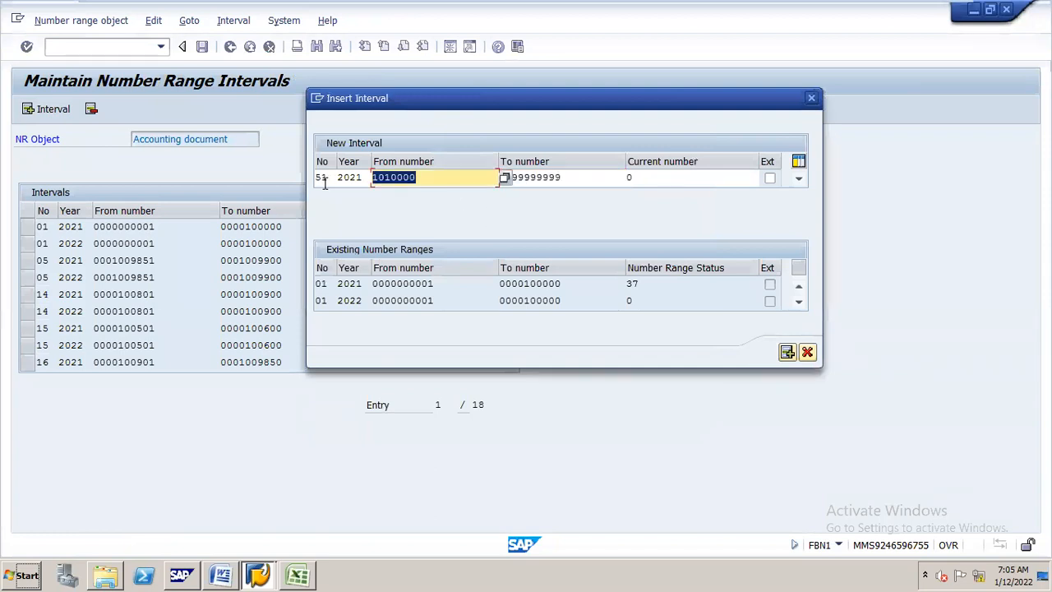
{"action": "left_click", "coordinate": [325, 183]}
{"action": "key", "text": "Tab"}
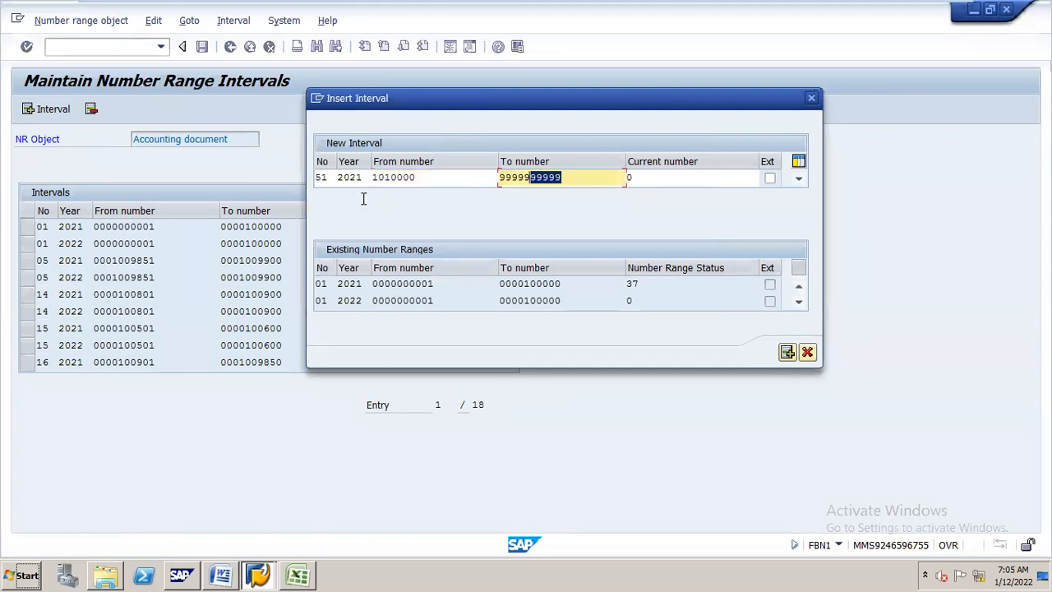
{"action": "key", "text": "ctrl+v"}
{"action": "key", "text": "BackSpace"}
{"action": "key", "text": "BackSpace"}
{"action": "key", "text": "BackSpace"}
{"action": "key", "text": "BackSpace"}
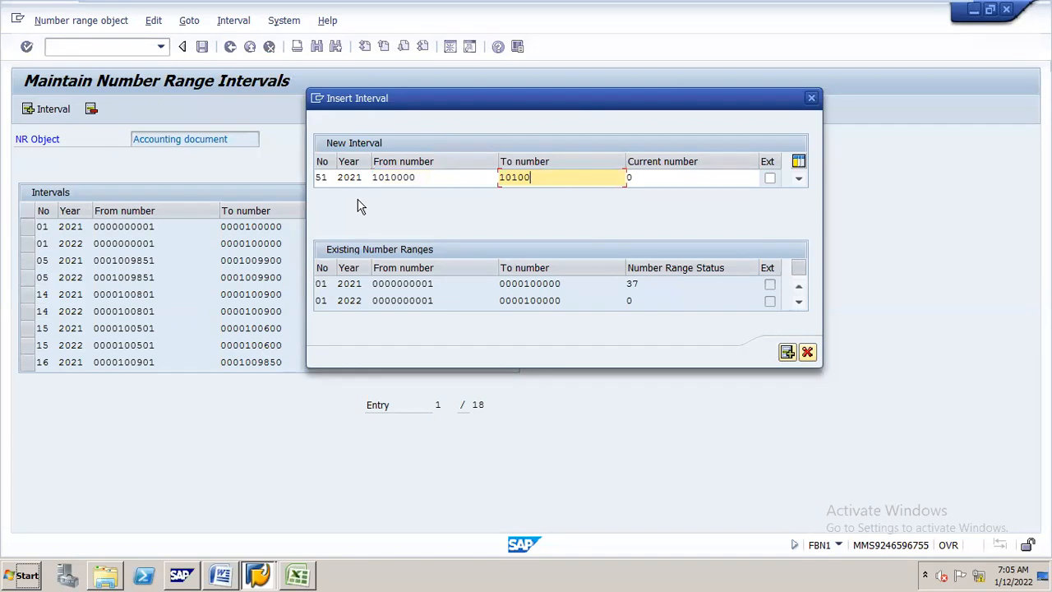
{"action": "key", "text": "BackSpace"}
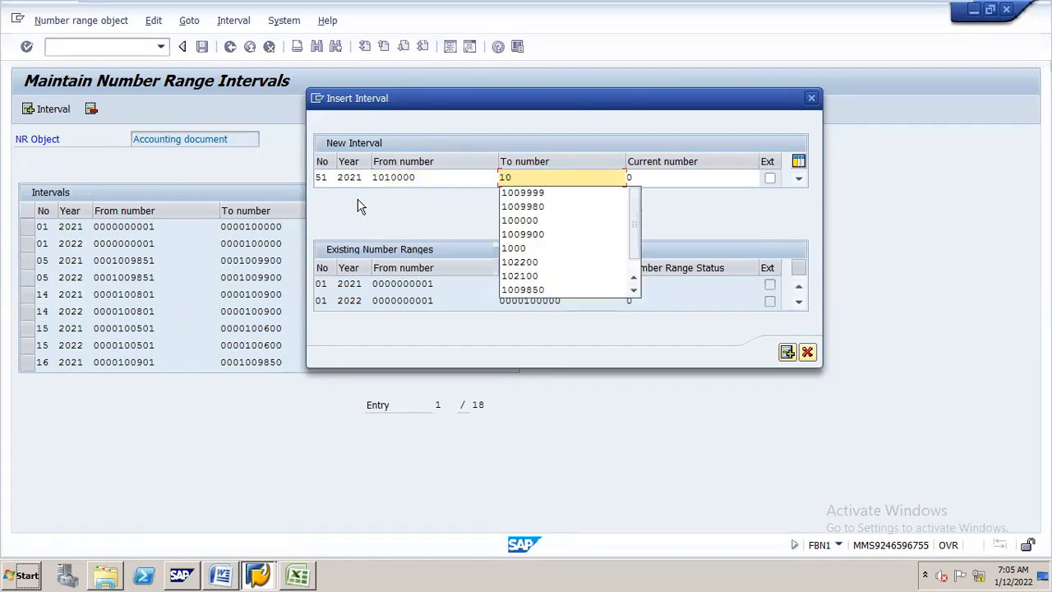
{"action": "type", "text": "20000"}
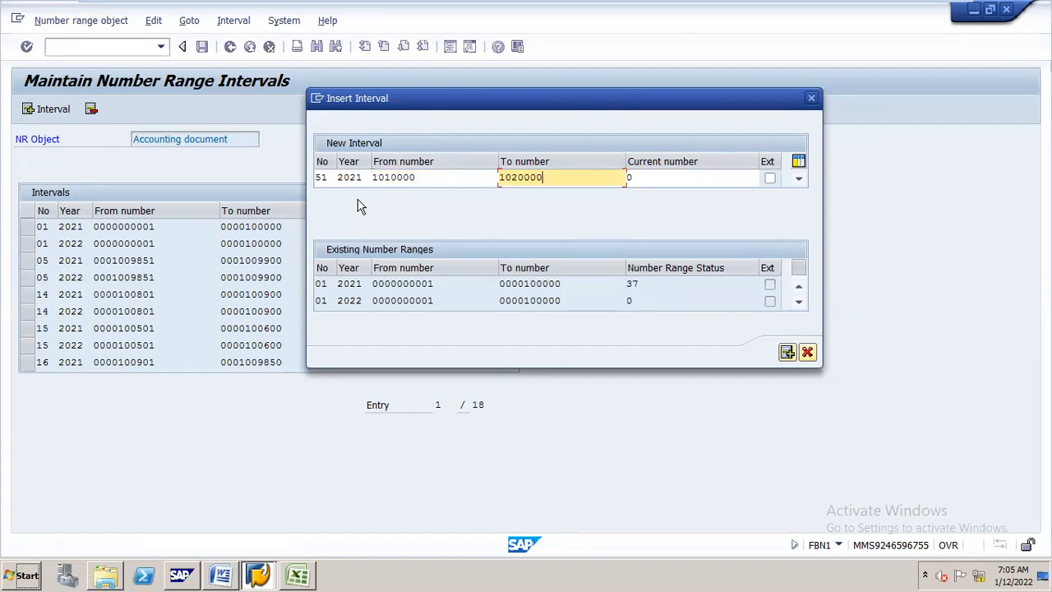
Insert interval 51 into company code N16's number ranges and save, acknowledging the transport notice.
{"action": "key", "text": "Return"}
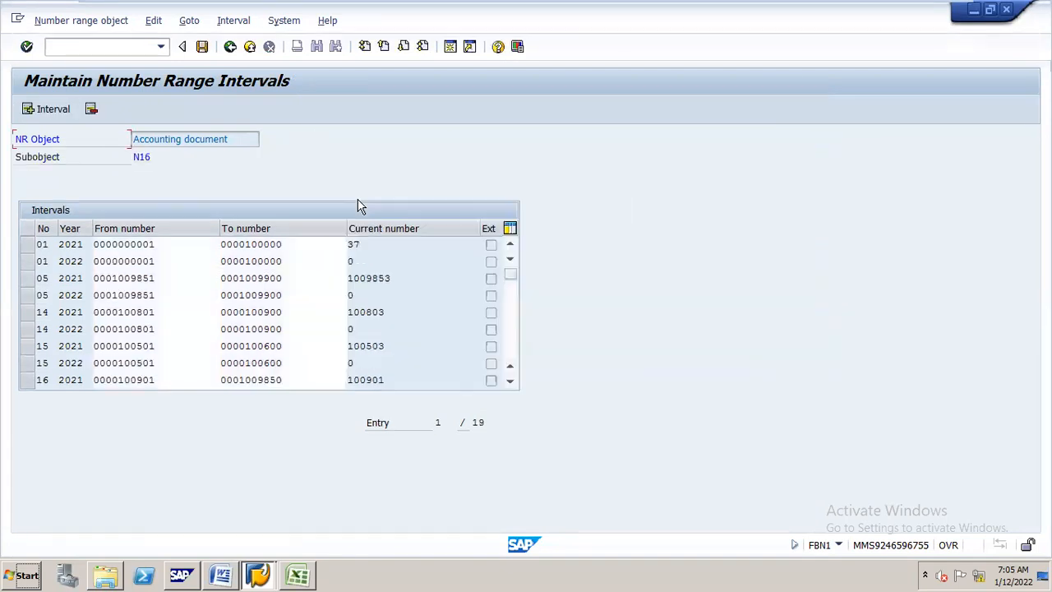
{"action": "left_click", "coordinate": [204, 52]}
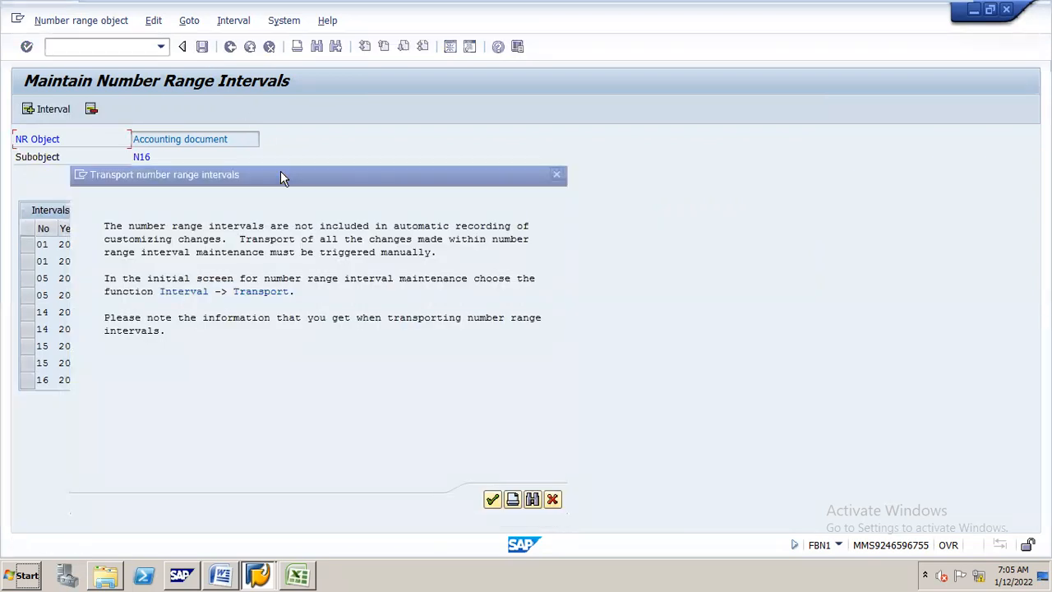
{"action": "key", "text": "Return"}
Review the MM end user steps and their transaction codes in the Word notes, and switch back to the SAP number range intervals.
{"action": "left_click", "coordinate": [292, 559]}
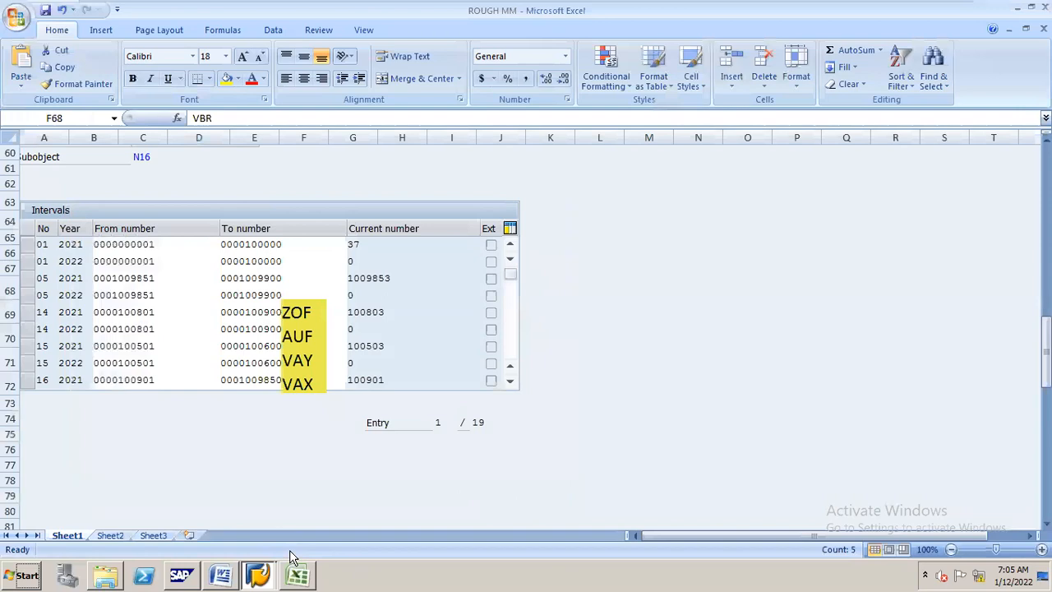
{"action": "left_click", "coordinate": [220, 576]}
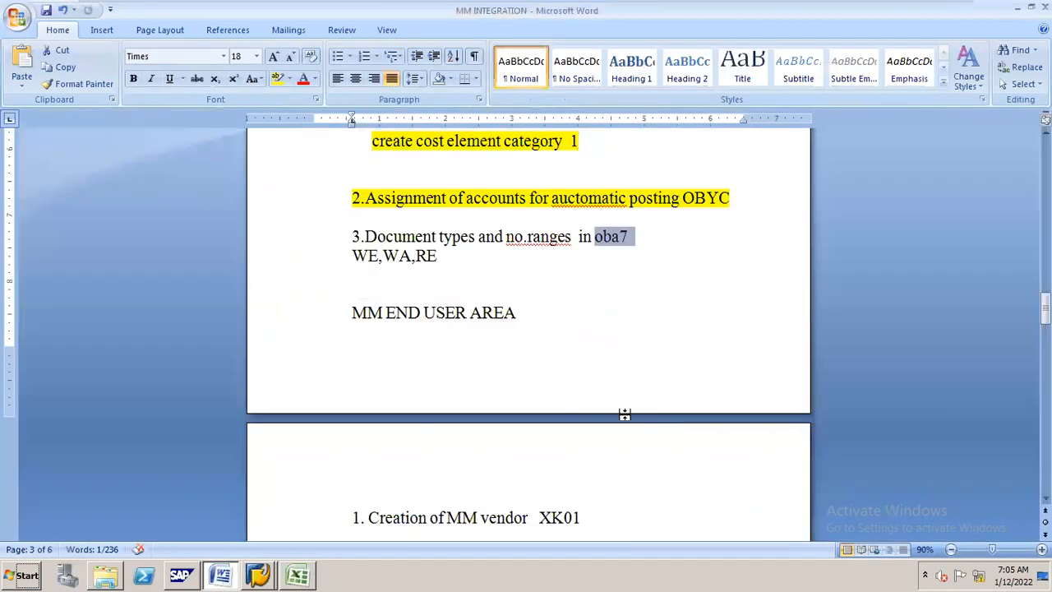
{"action": "left_click_drag", "start_coordinate": [1045, 307], "coordinate": [1045, 336]}
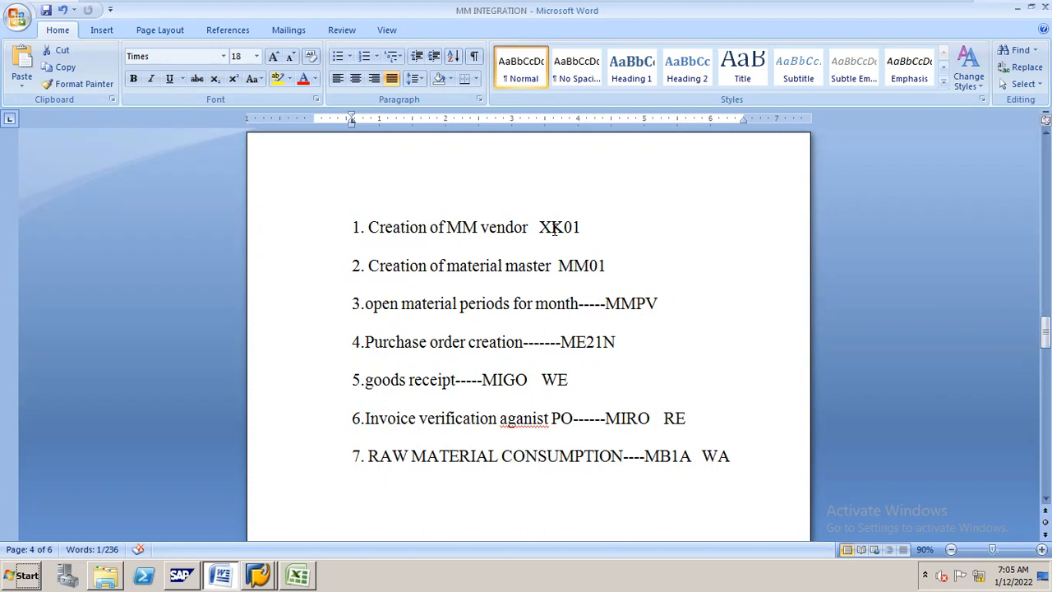
{"action": "key", "text": "alt+Tab"}
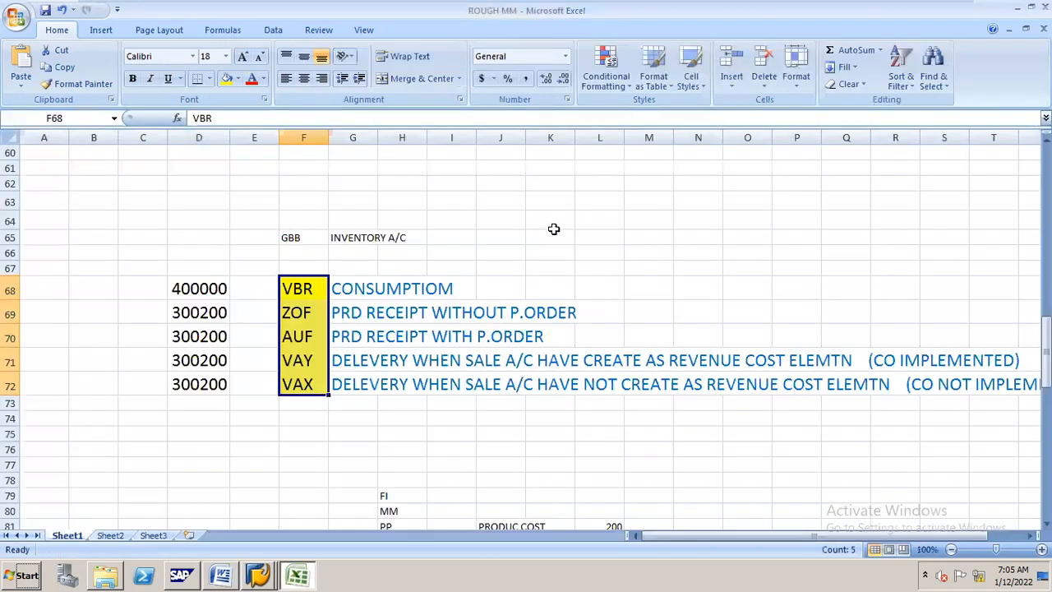
{"action": "left_click", "coordinate": [257, 568]}
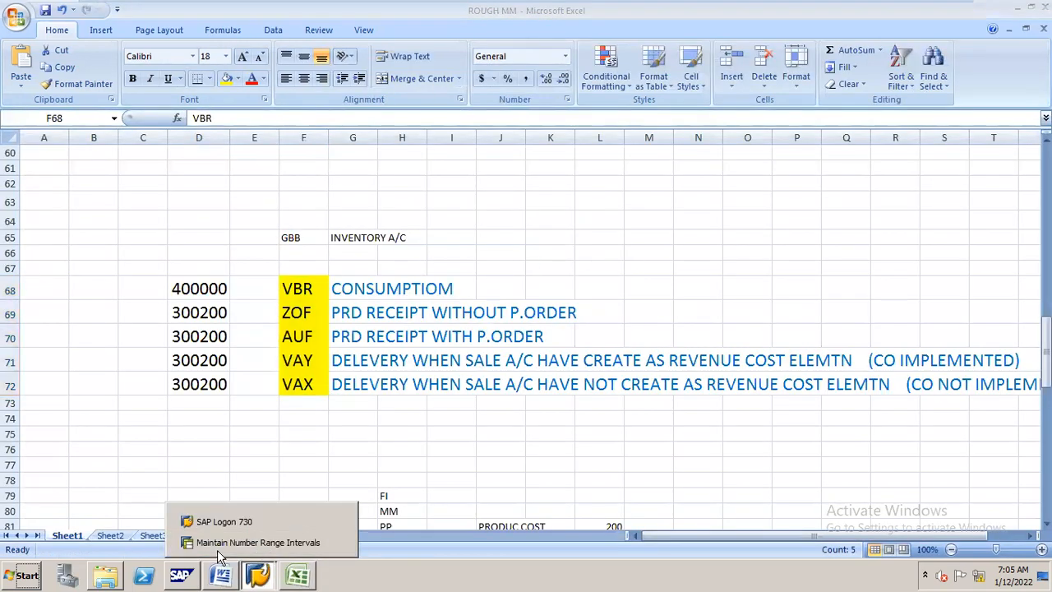
{"action": "left_click", "coordinate": [259, 542]}
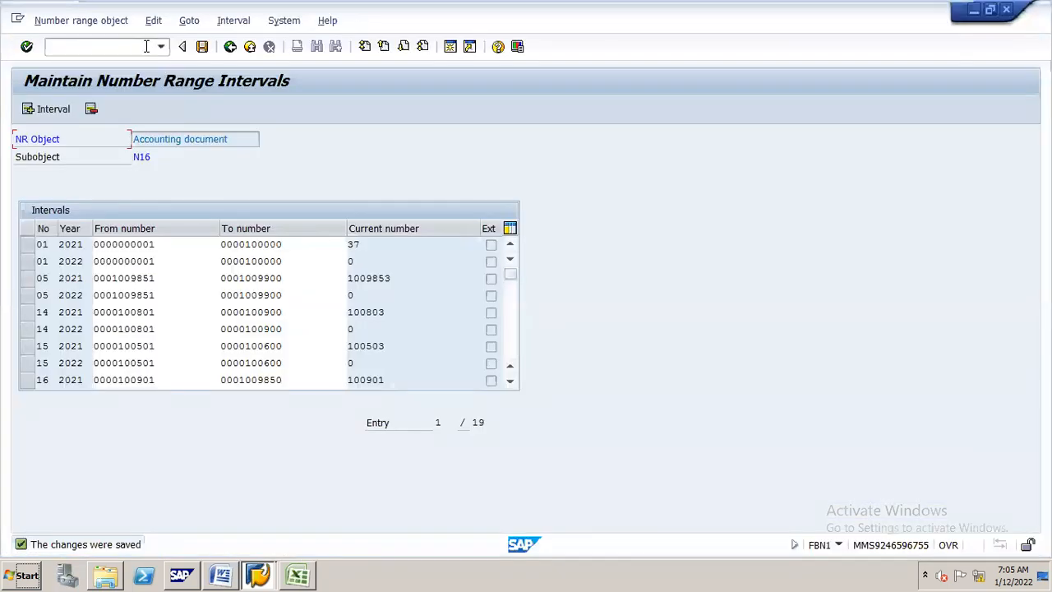
Start creating a vendor with transaction XK01 for company code N16, purchasing organization N16P and account group N16.
{"action": "type", "text": "/NXK01"}
{"action": "key", "text": "Return"}
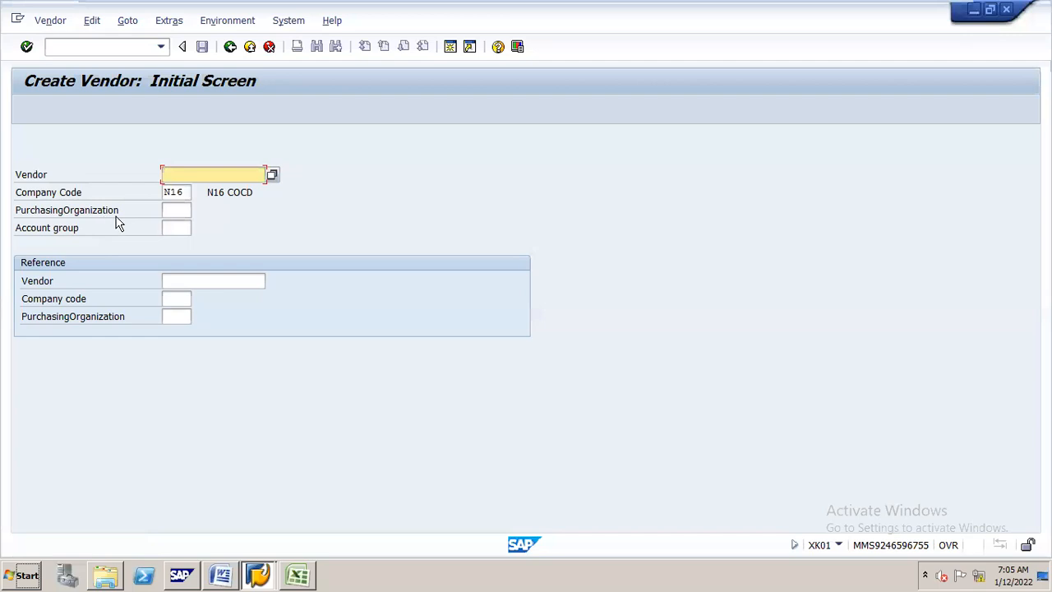
{"action": "left_click", "coordinate": [175, 212]}
{"action": "type", "text": "N16C"}
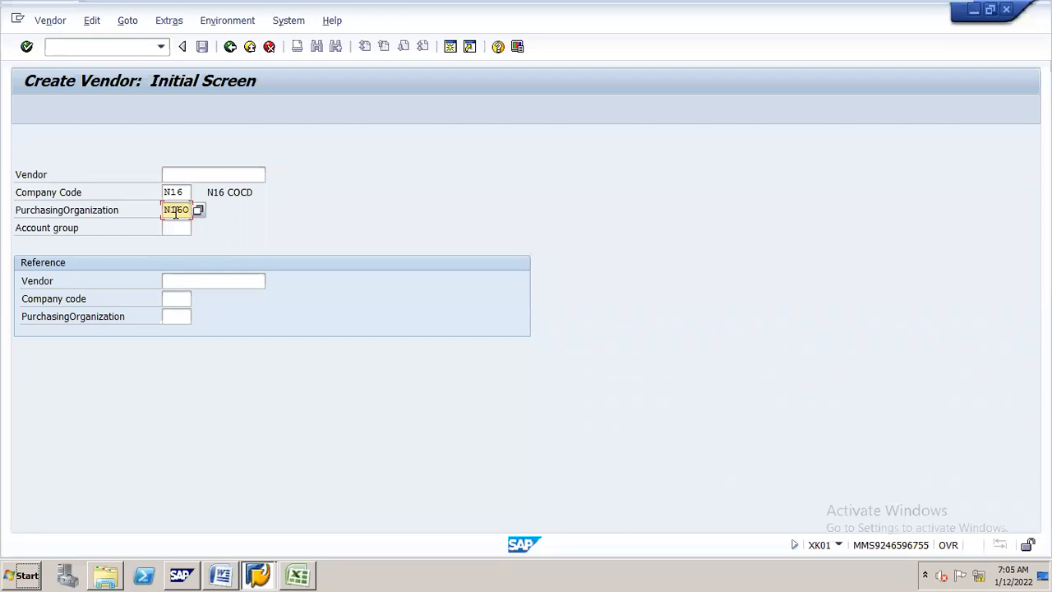
{"action": "key", "text": "BackSpace"}
{"action": "type", "text": "P"}
{"action": "key", "text": "Tab"}
{"action": "type", "text": "N16"}
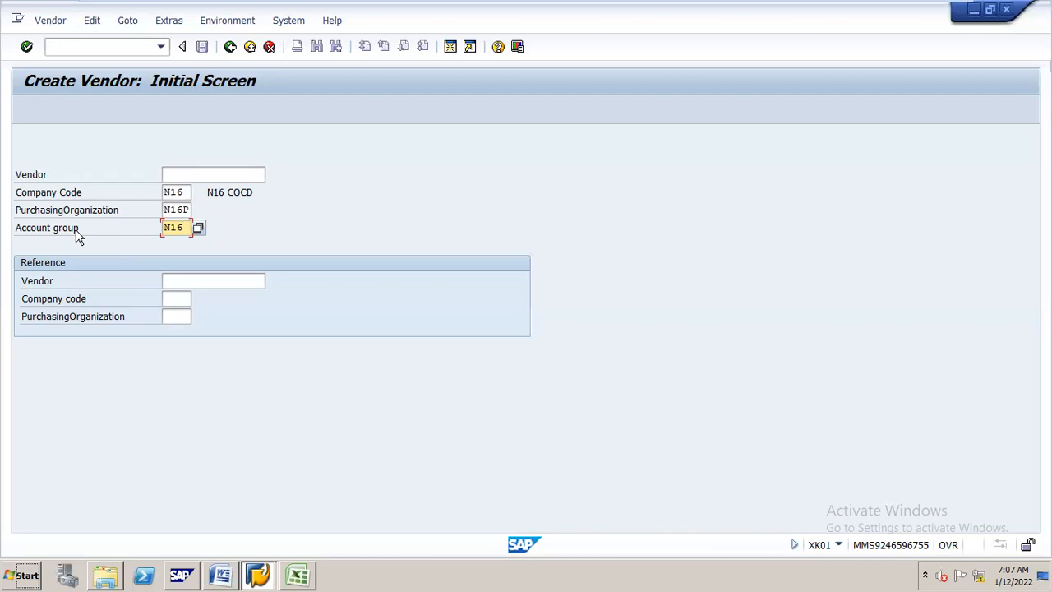
{"action": "key", "text": "Return"}
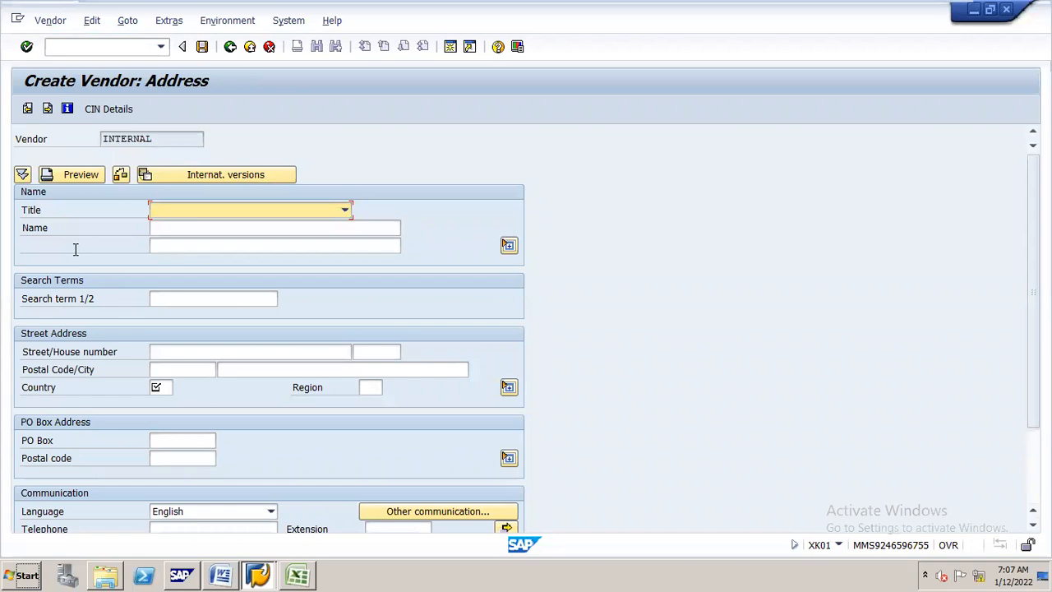
Set the vendor's title to Company and its name to MM VENDOR FOR N16.
{"action": "type", "text": "Company"}
{"action": "left_click", "coordinate": [331, 229]}
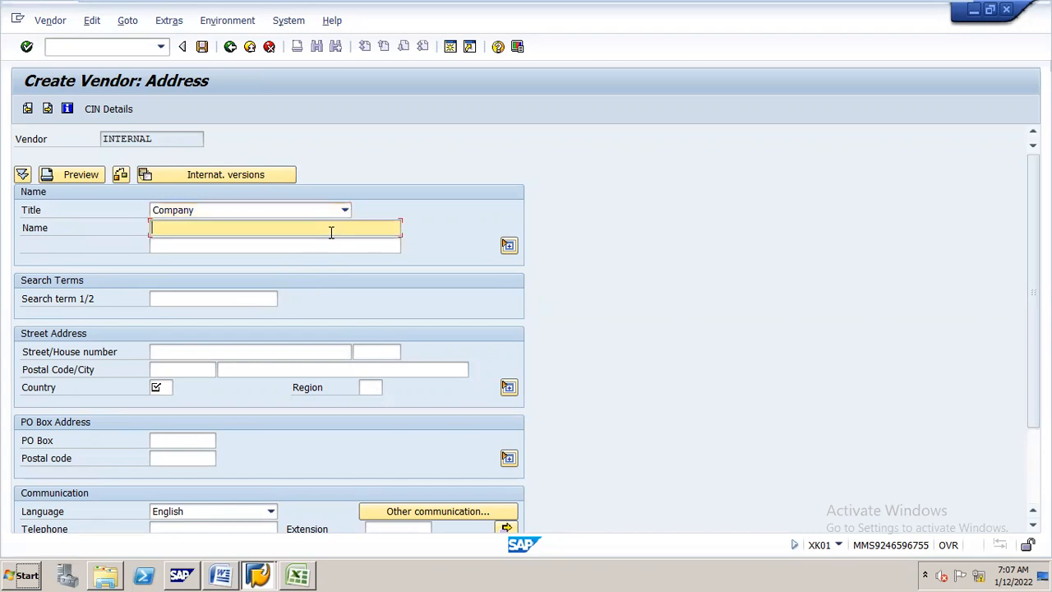
{"action": "left_click", "coordinate": [331, 233]}
{"action": "type", "text": "MM VENDOR"}
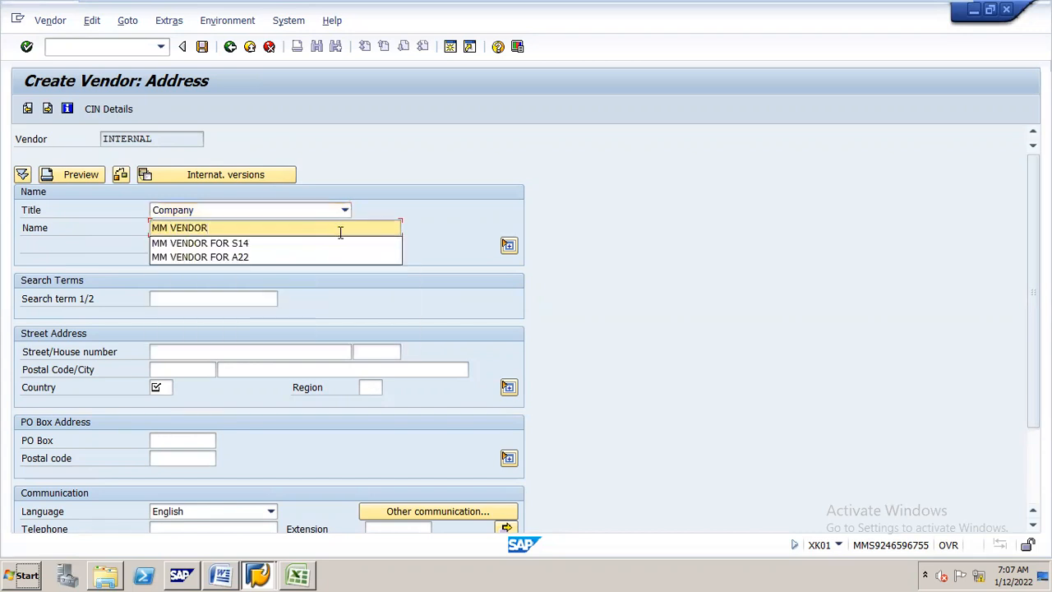
{"action": "left_click", "coordinate": [336, 244]}
{"action": "key", "text": "BackSpace"}
{"action": "key", "text": "BackSpace"}
{"action": "key", "text": "BackSpace"}
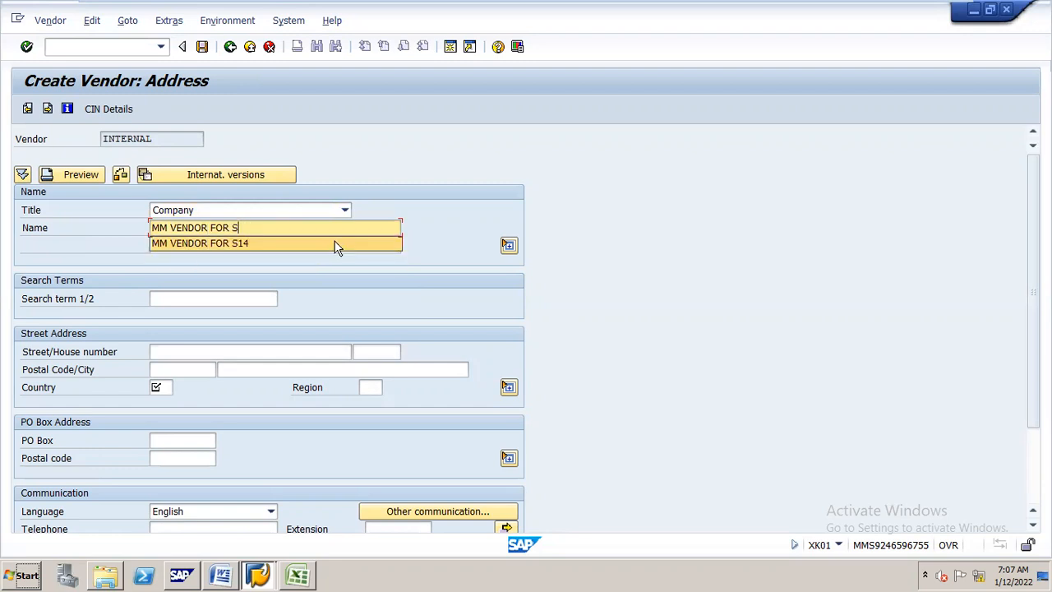
{"action": "type", "text": "N16"}
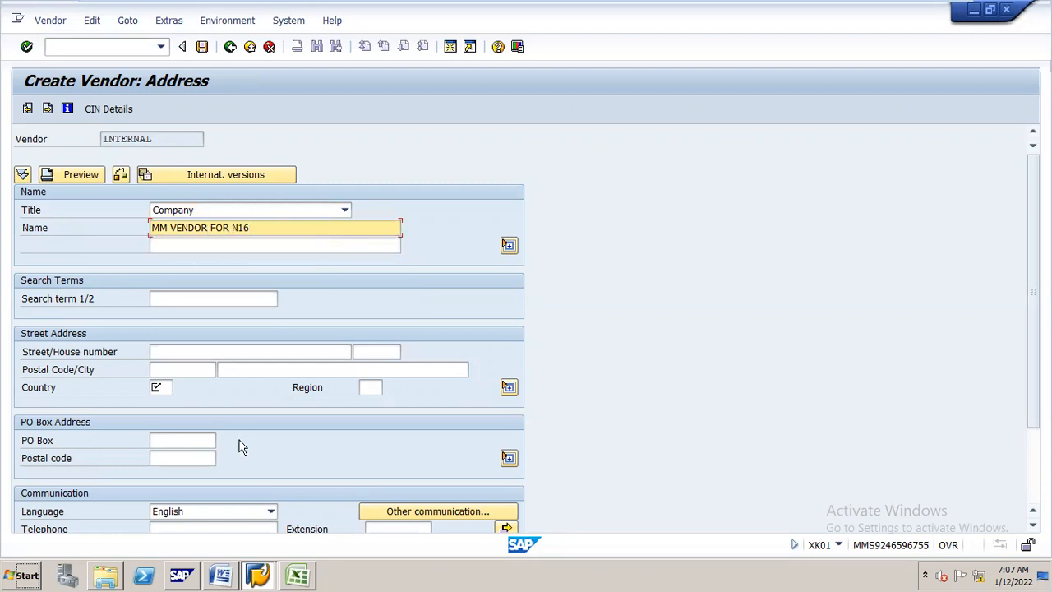
Enter country IN and search term MM VENDOR, and continue to the company code's accounting information without bank details or contact persons.
{"action": "left_click", "coordinate": [159, 388]}
{"action": "type", "text": "IN"}
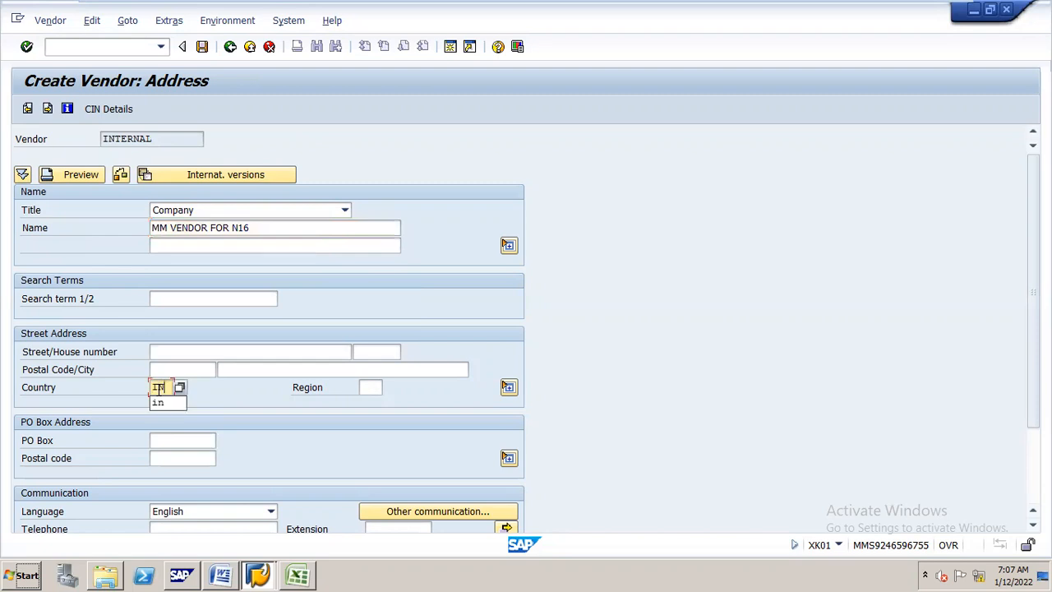
{"action": "left_click", "coordinate": [185, 299]}
{"action": "type", "text": "MM"}
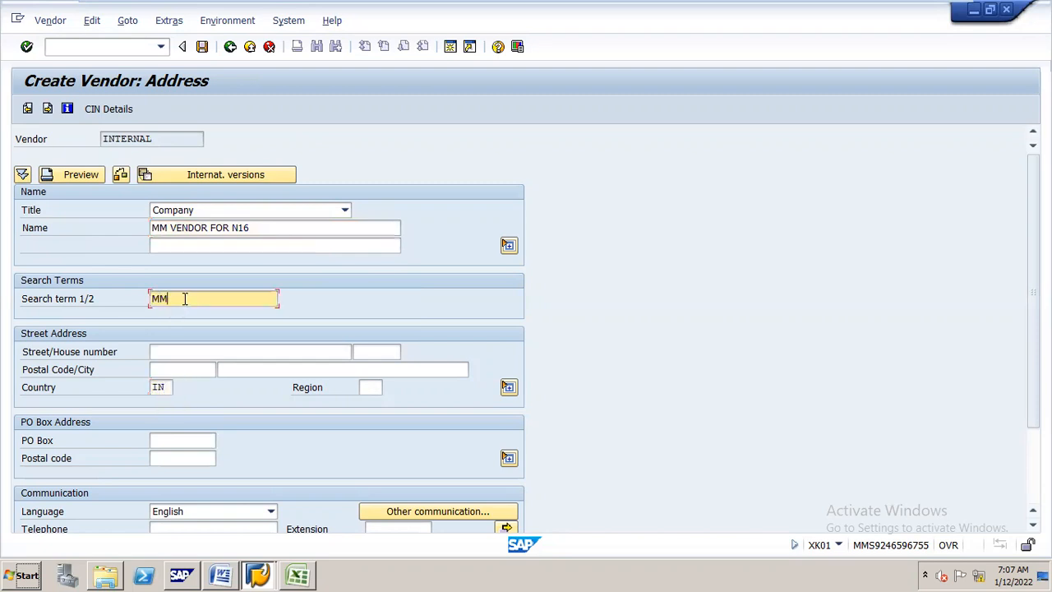
{"action": "type", "text": "VENDOR"}
{"action": "left_click", "coordinate": [48, 110]}
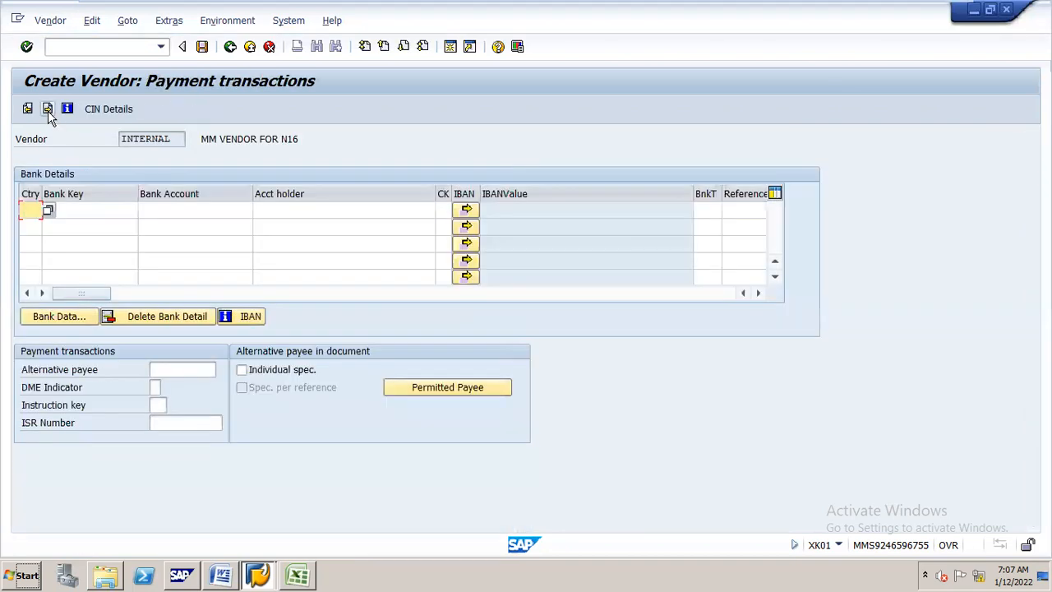
{"action": "left_click", "coordinate": [47, 110]}
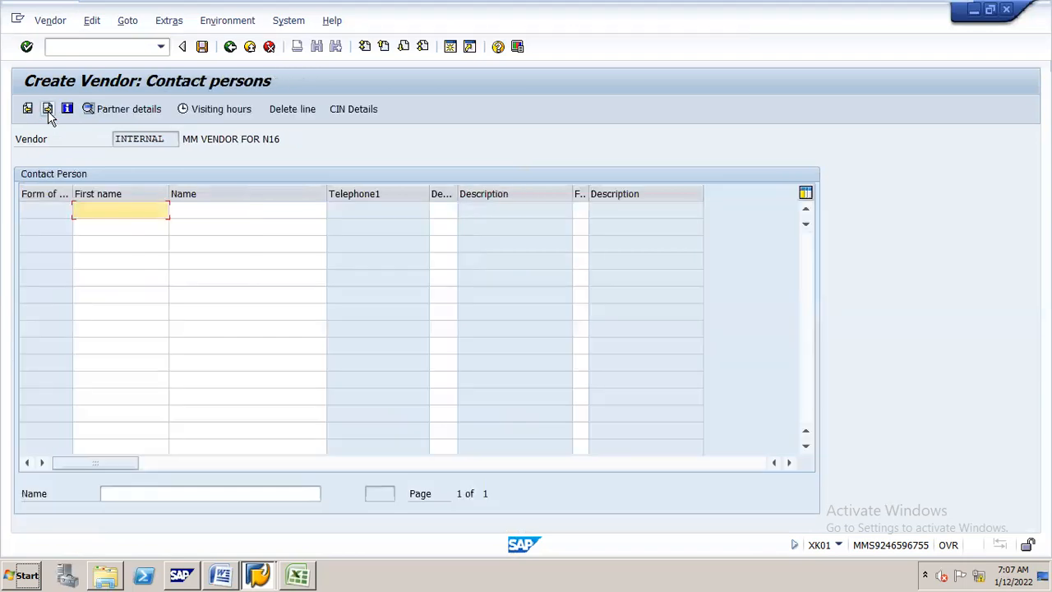
{"action": "left_click", "coordinate": [48, 110]}
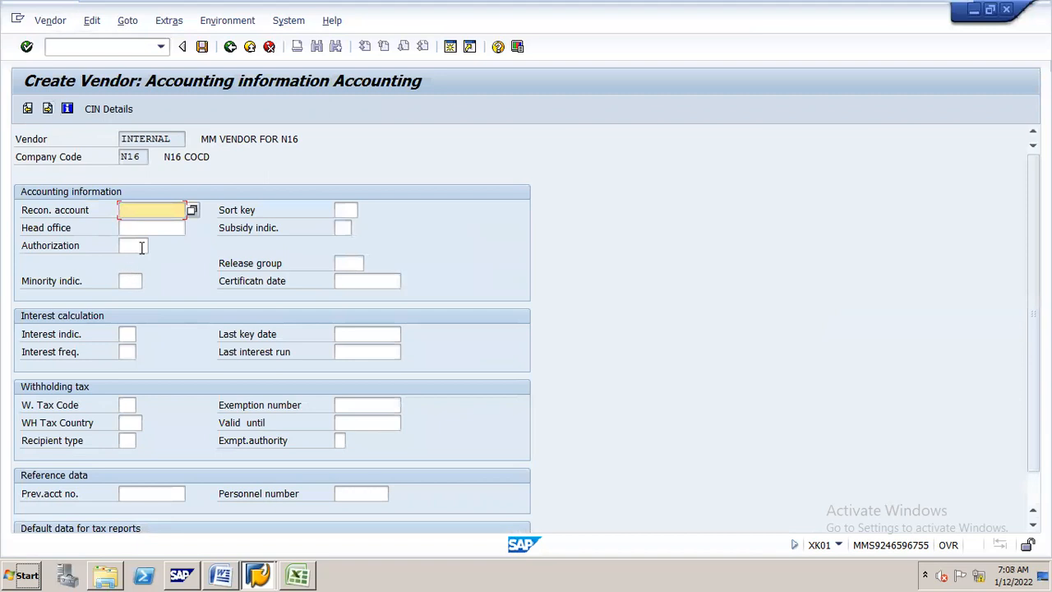
Assign the CREDITORS reconciliation account 100501 and sort key 012 to the vendor, and continue to the accounting payment transactions.
{"action": "left_click", "coordinate": [156, 228]}
{"action": "left_click", "coordinate": [147, 209]}
{"action": "left_click", "coordinate": [191, 211]}
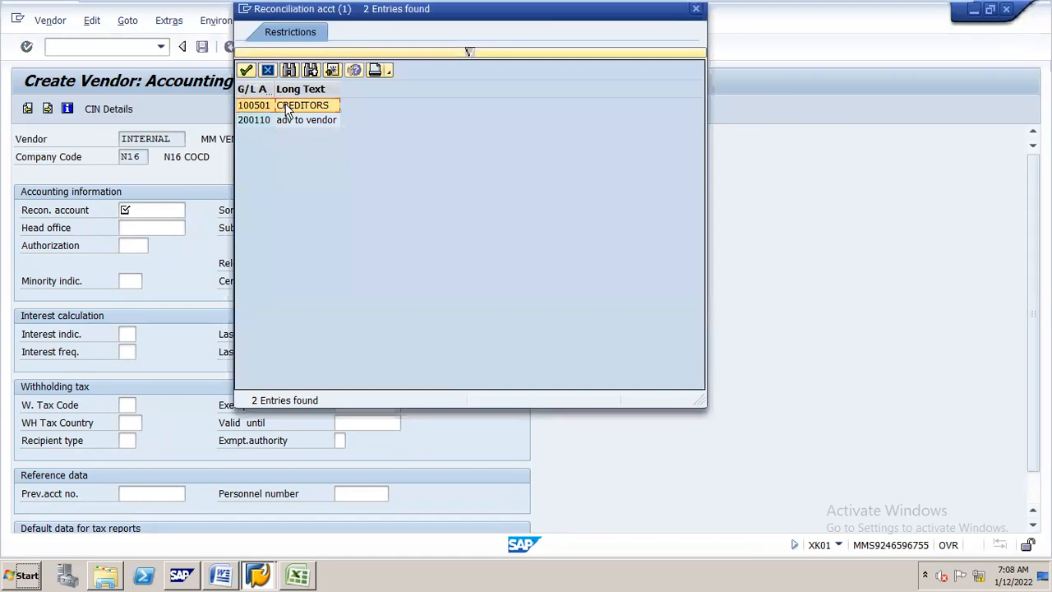
{"action": "double_click", "coordinate": [283, 105]}
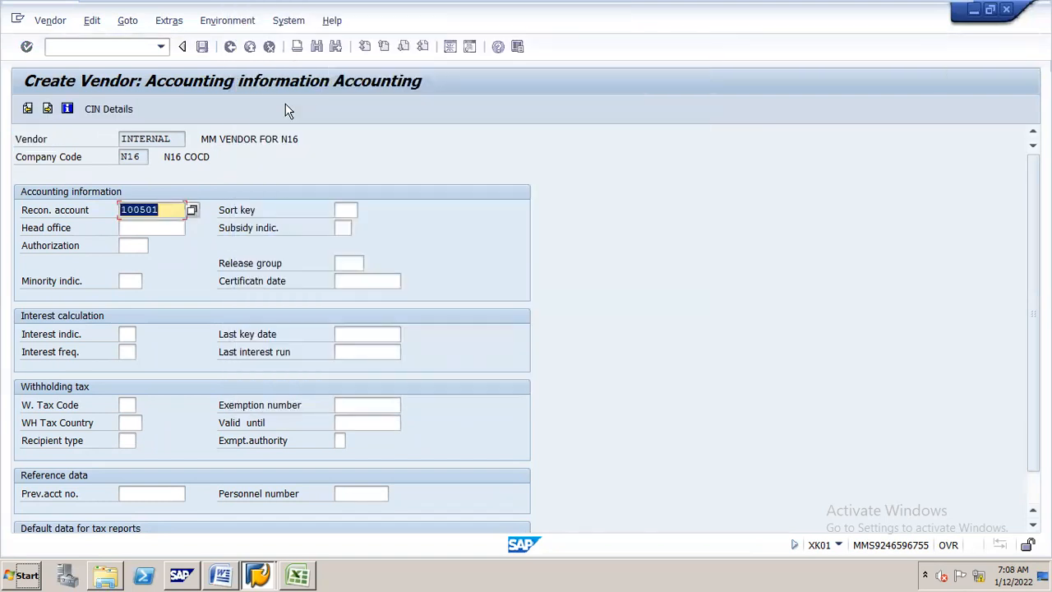
{"action": "left_click", "coordinate": [349, 209]}
{"action": "left_click", "coordinate": [353, 224]}
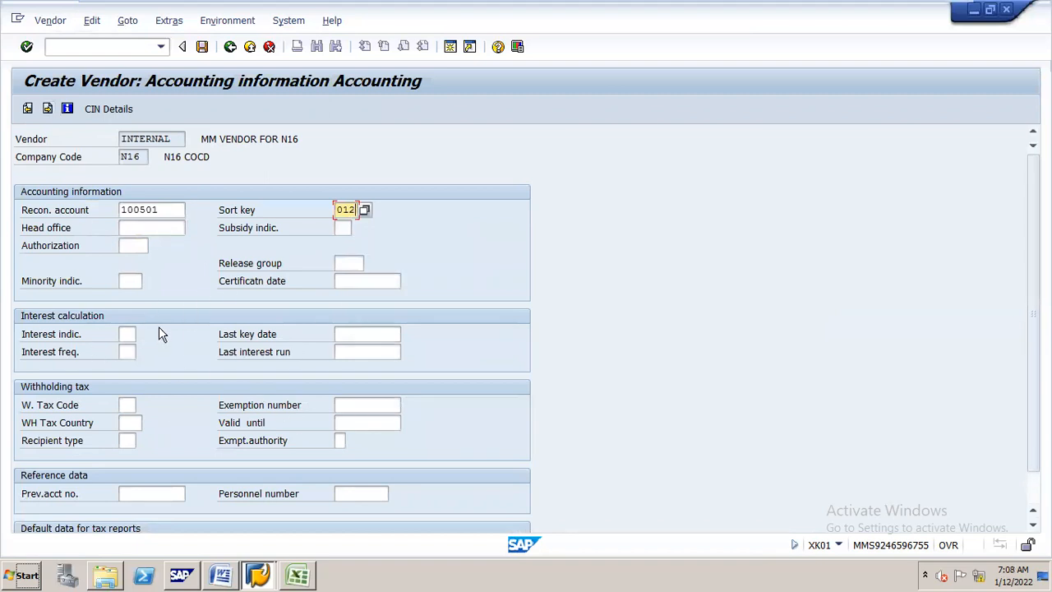
{"action": "left_click", "coordinate": [47, 109]}
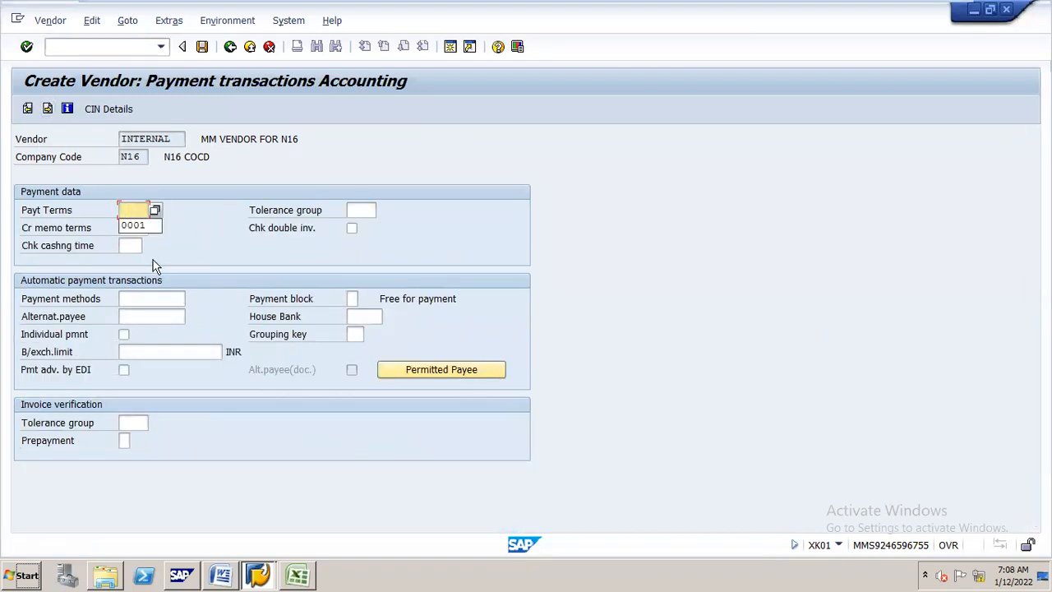
Set the vendor's payment terms to 0001 and continue past the correspondence data to the purchasing data.
{"action": "left_click", "coordinate": [139, 226]}
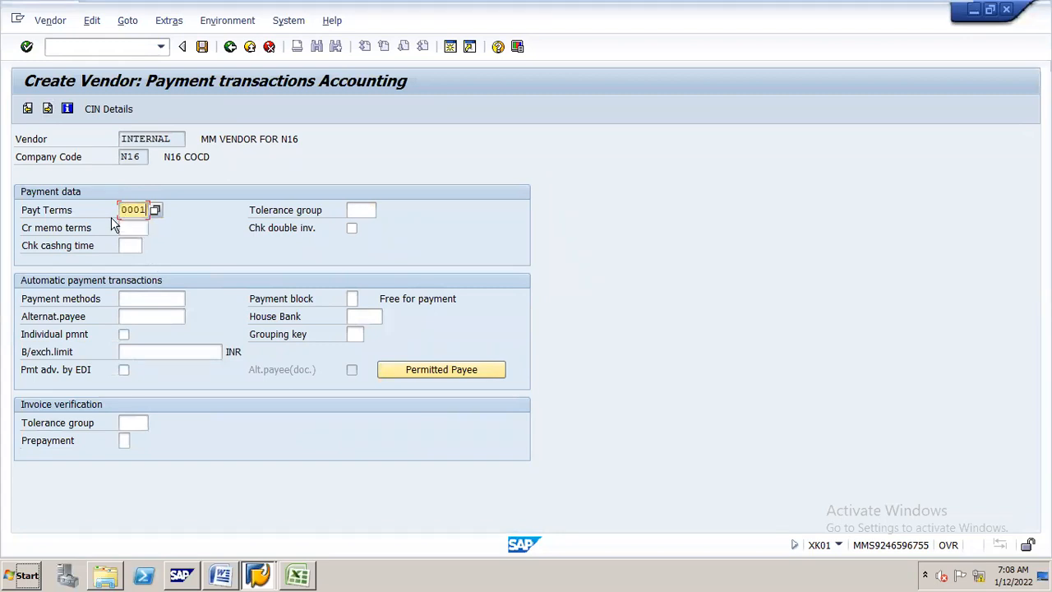
{"action": "left_click", "coordinate": [47, 113]}
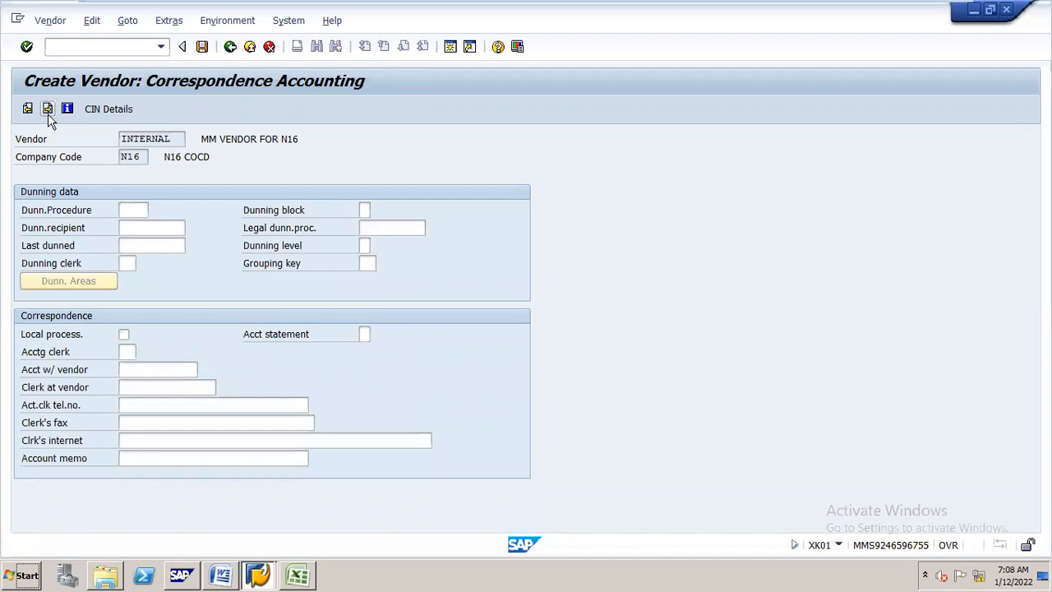
{"action": "left_click", "coordinate": [47, 112]}
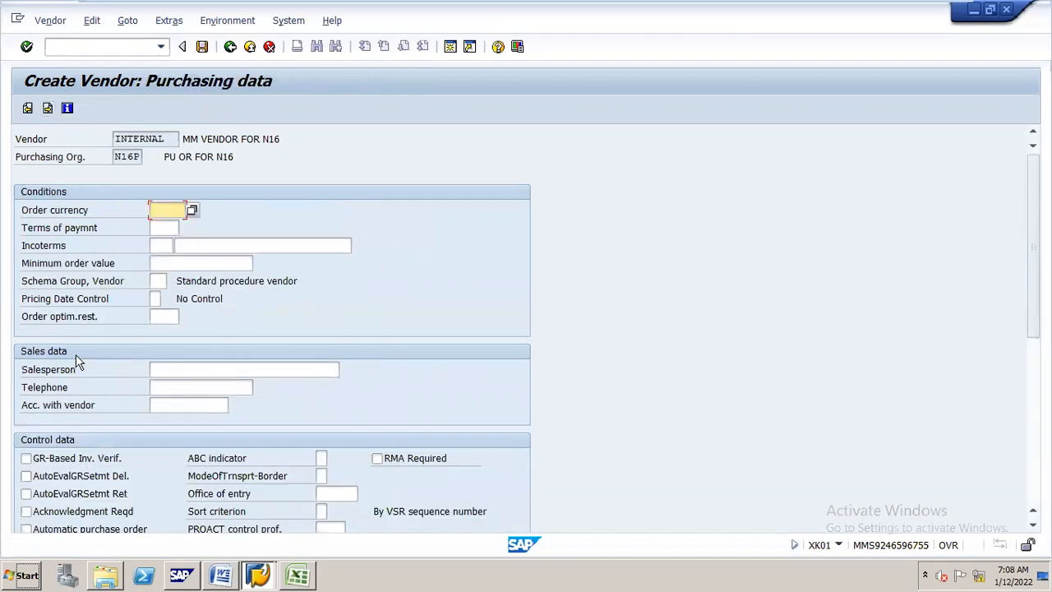
Enable GR-based invoice verification in the purchasing data and save the vendor.
{"action": "key", "text": "space"}
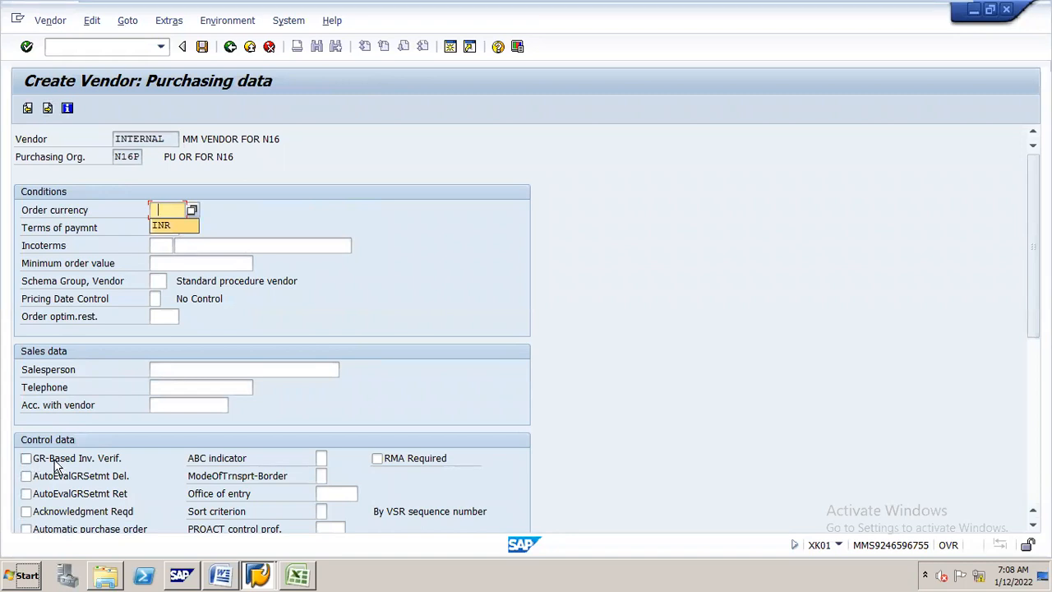
{"action": "left_click", "coordinate": [27, 458]}
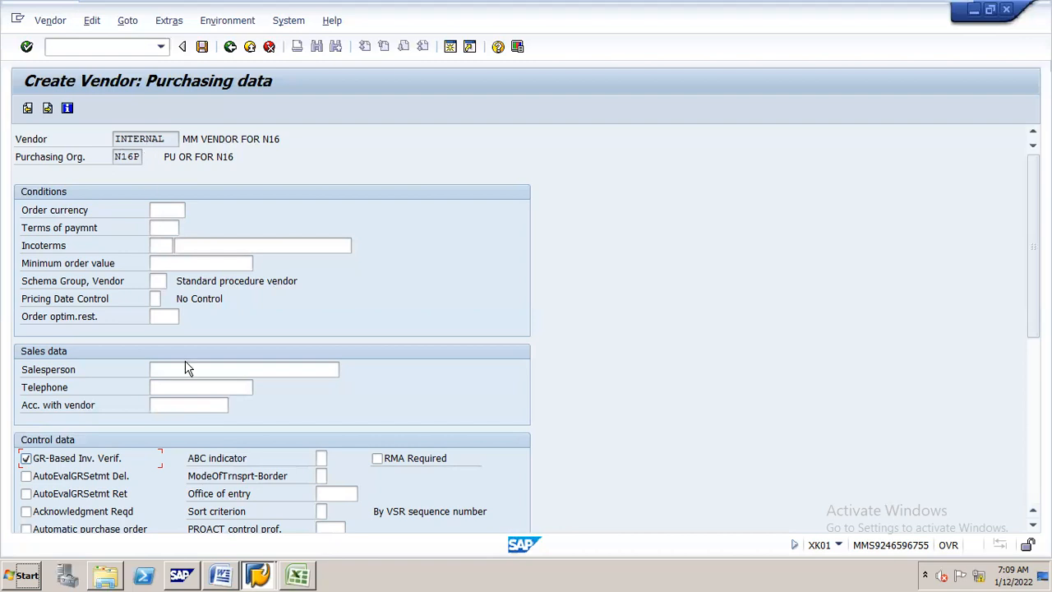
{"action": "mouse_move", "coordinate": [263, 571]}
{"action": "left_click", "coordinate": [203, 47]}
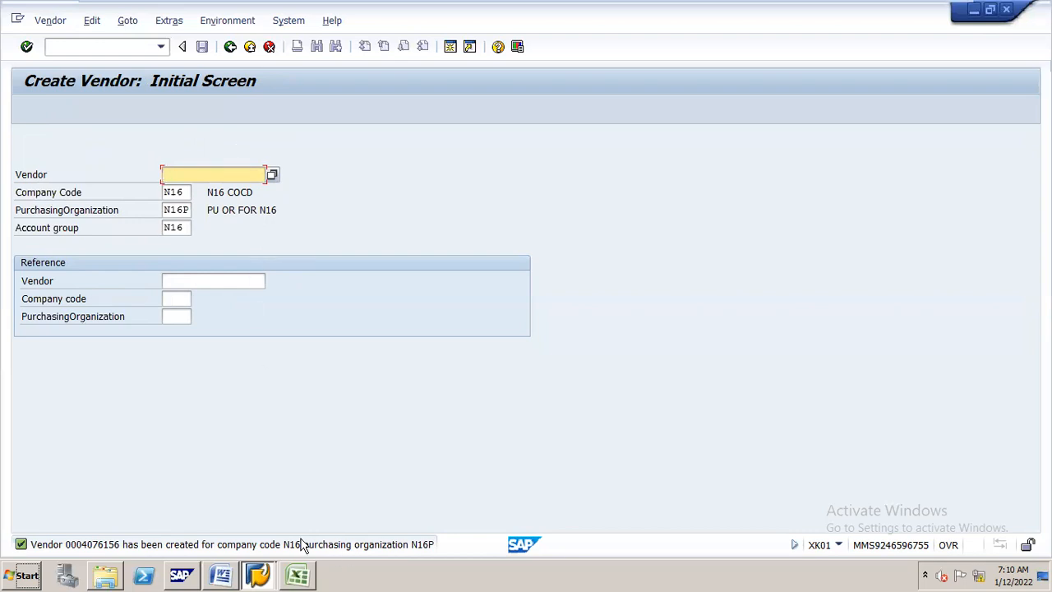
Check the MM INTEGRATION document in Word for the material master transaction code, and open transaction MM01 in SAP.
{"action": "left_click", "coordinate": [300, 567]}
{"action": "left_click", "coordinate": [300, 567]}
{"action": "left_click", "coordinate": [221, 574]}
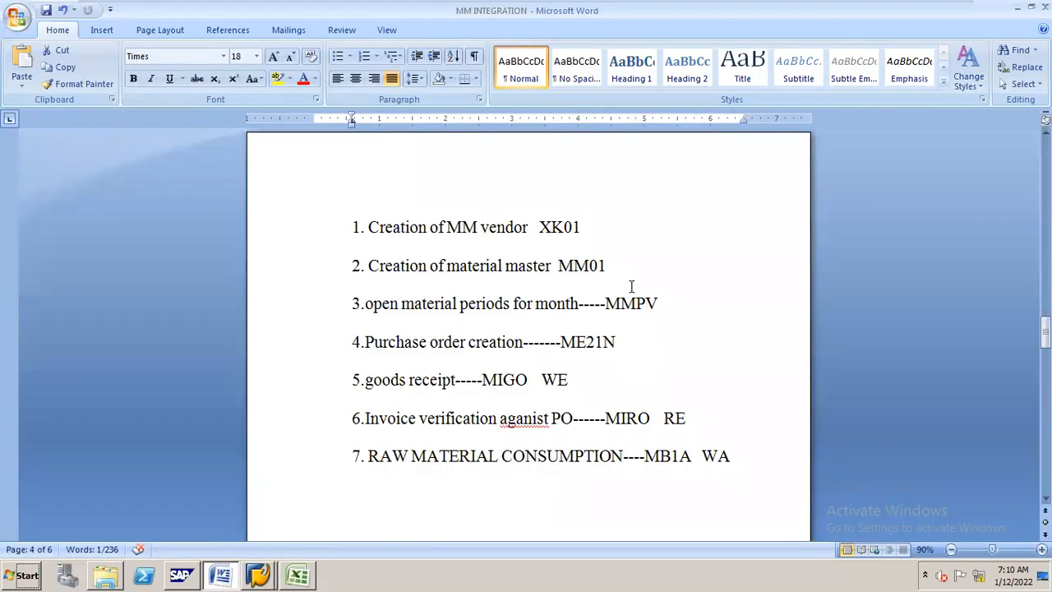
{"action": "key", "text": "alt+Tab"}
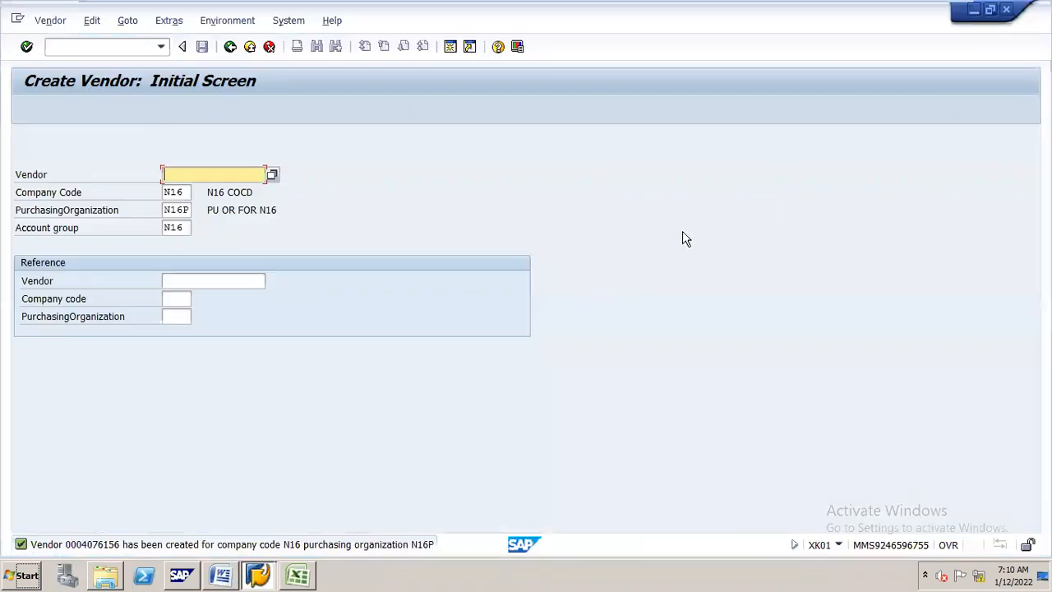
{"action": "left_click", "coordinate": [135, 47]}
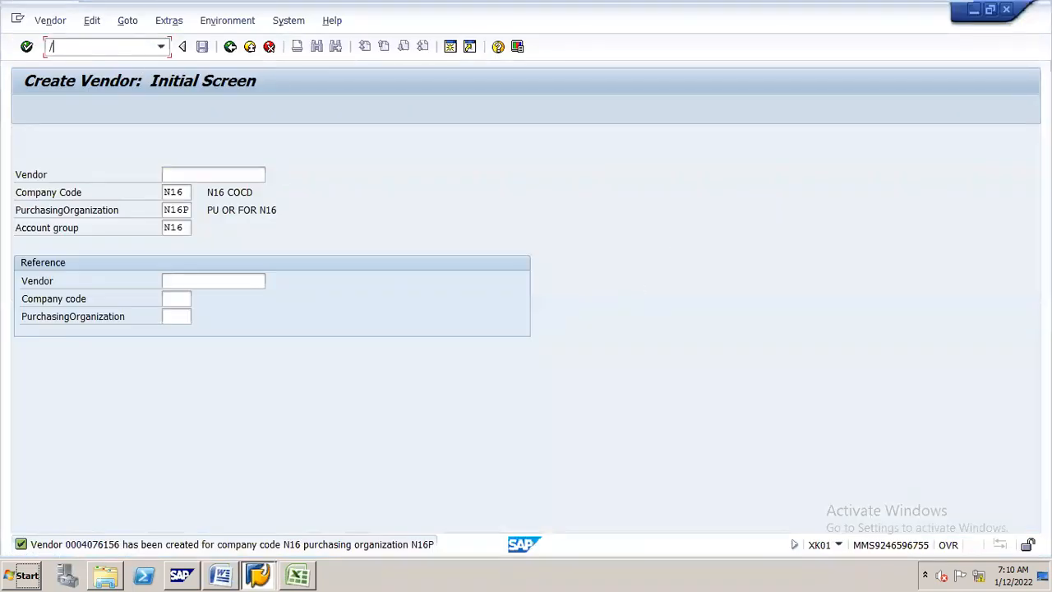
{"action": "type", "text": "/NMM01"}
{"action": "key", "text": "Return"}
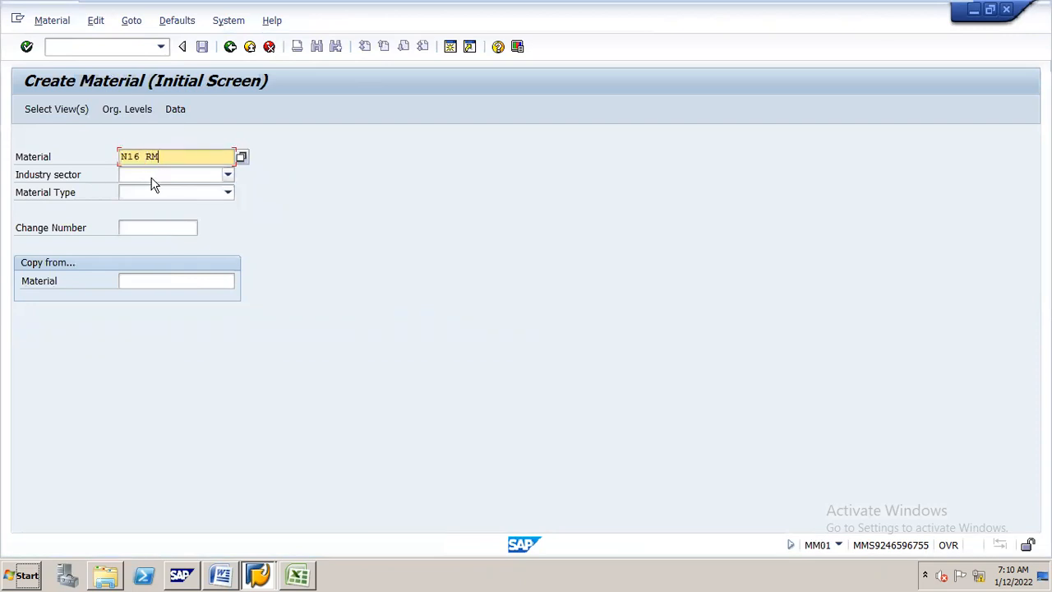
Specify the new material as N16 RM with industry sector Chemical Industry and material type Raw material.
{"action": "left_click", "coordinate": [228, 175]}
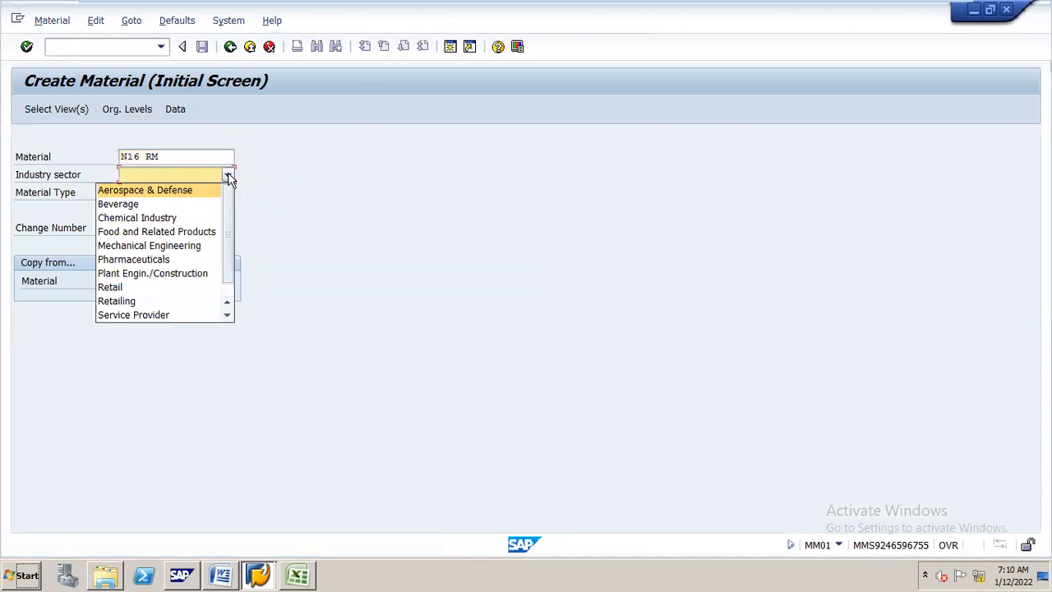
{"action": "left_click", "coordinate": [175, 217]}
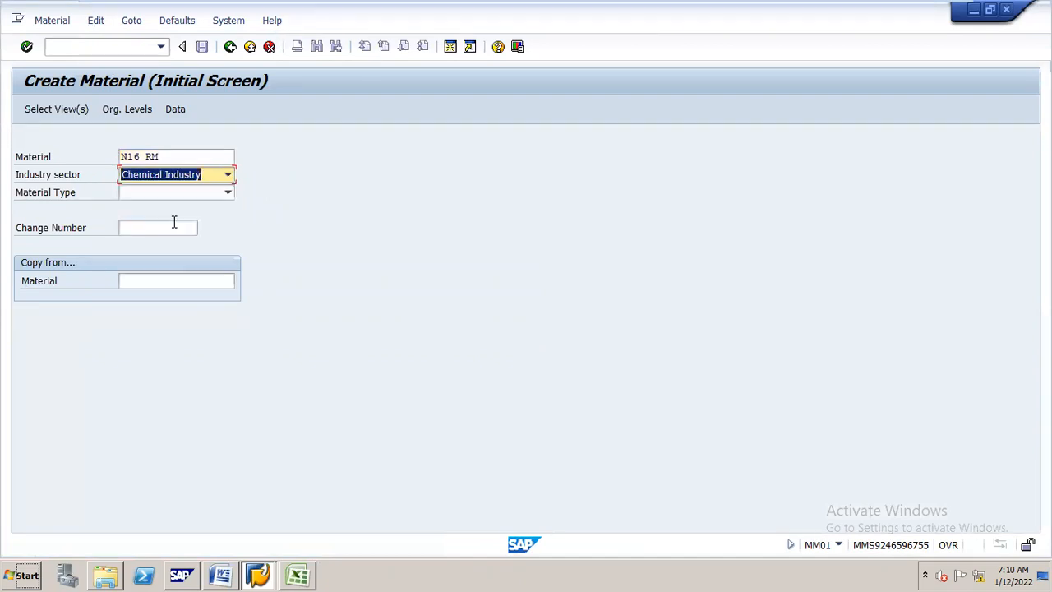
{"action": "left_click", "coordinate": [229, 194]}
{"action": "key", "text": "r"}
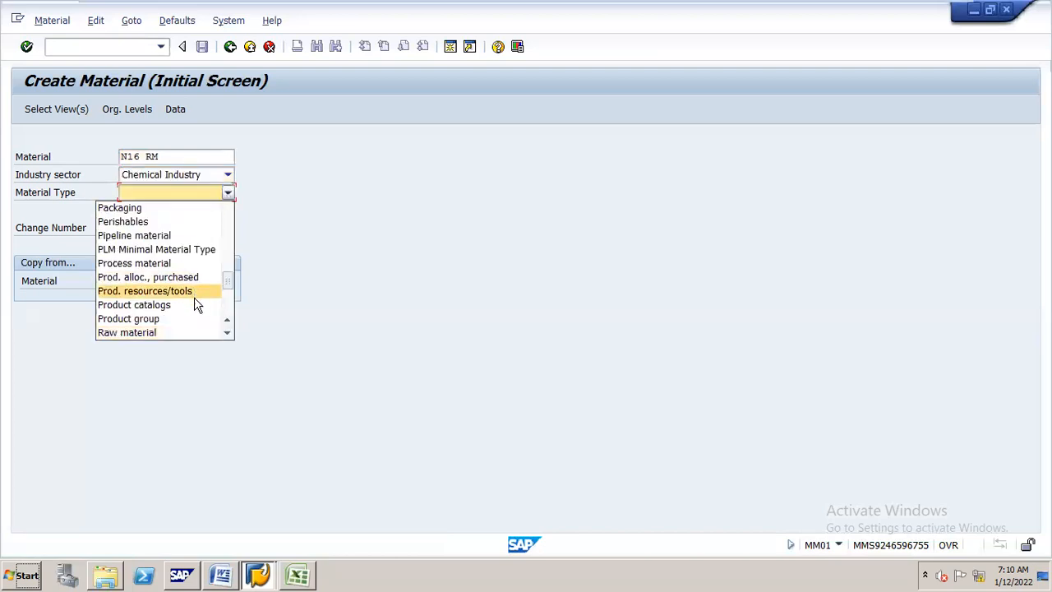
{"action": "left_click", "coordinate": [190, 333]}
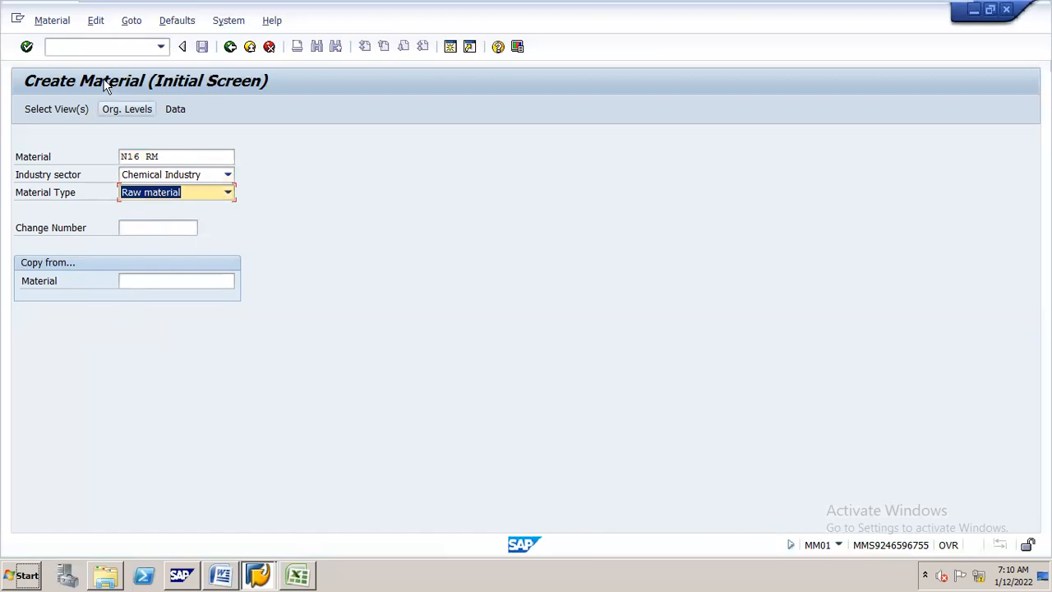
Select the material views Basic Data 1, Purchasing, General Plant Data / Storage 1, Accounting 1 and Costing 1.
{"action": "left_click", "coordinate": [136, 112]}
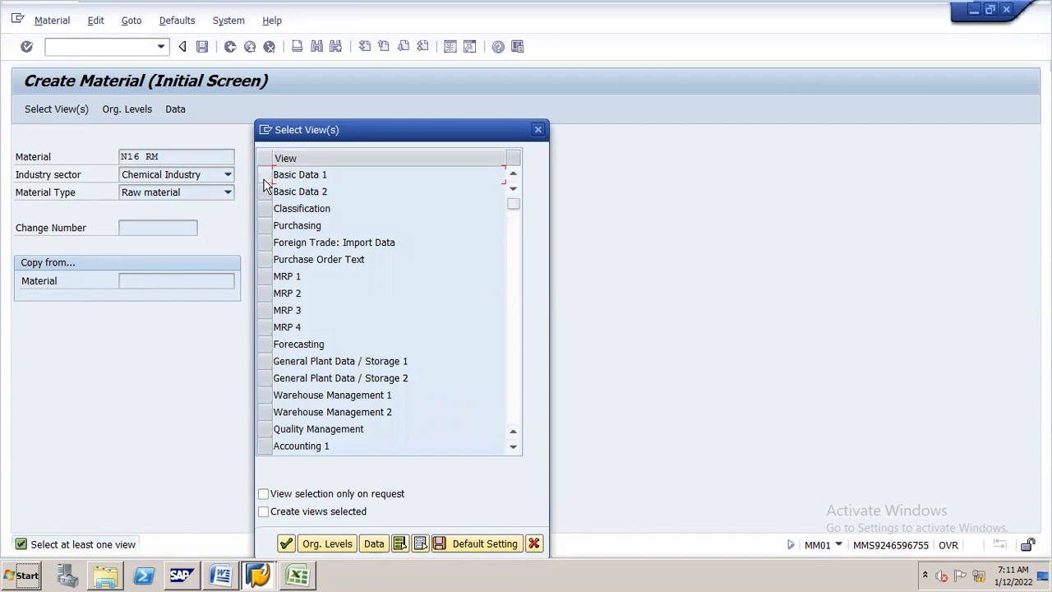
{"action": "left_click", "coordinate": [266, 227]}
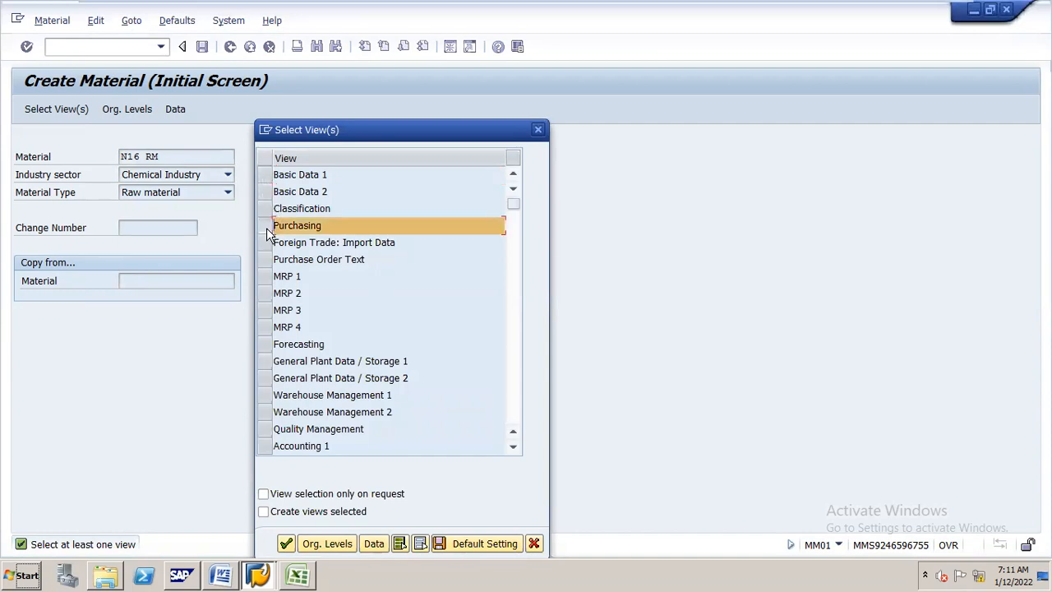
{"action": "left_click", "coordinate": [267, 173]}
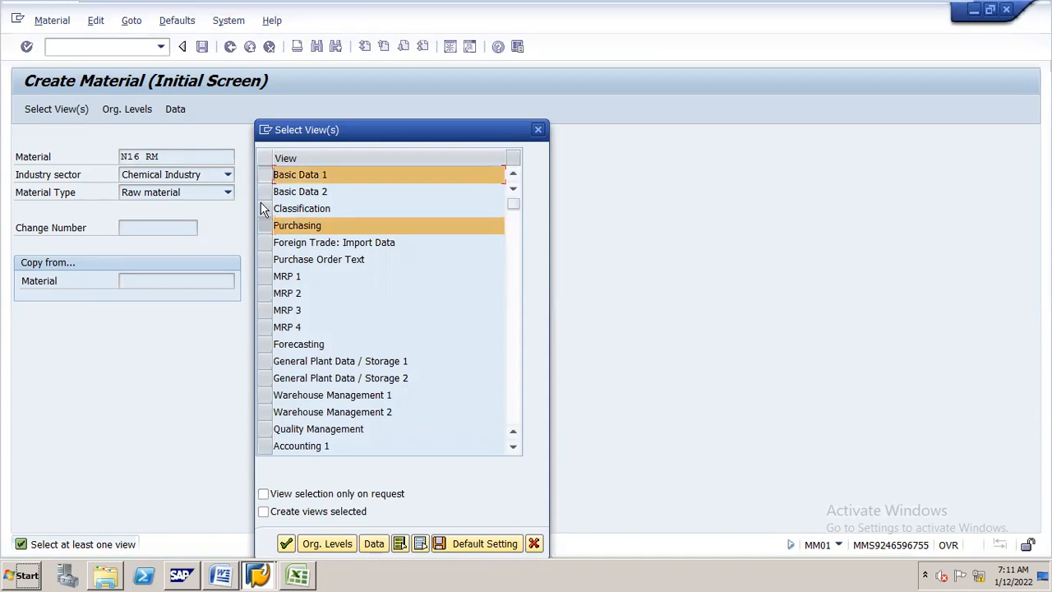
{"action": "left_click", "coordinate": [265, 361]}
{"action": "left_click", "coordinate": [262, 446]}
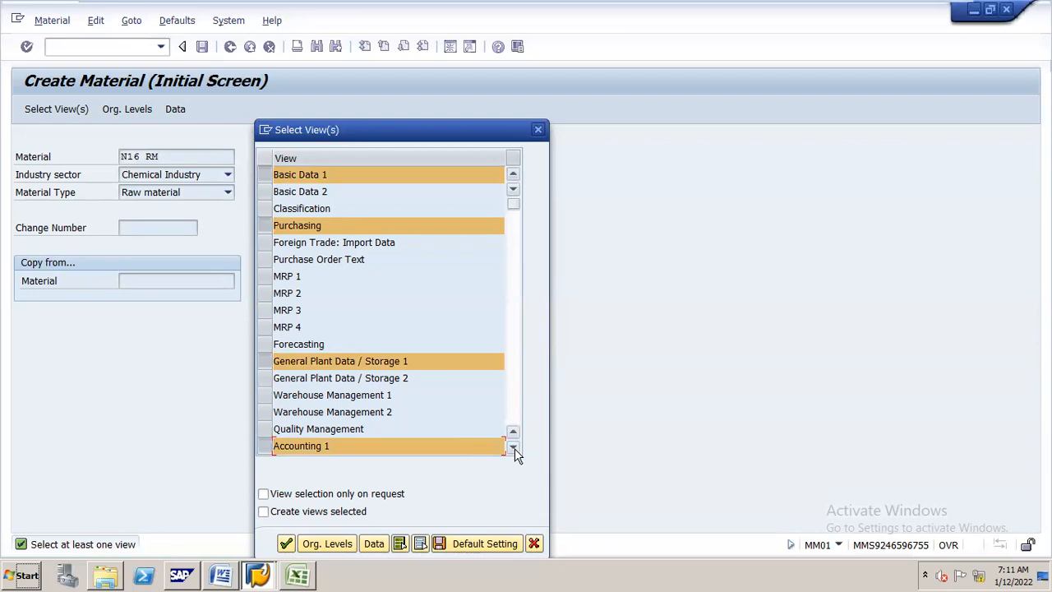
{"action": "left_click", "coordinate": [513, 448]}
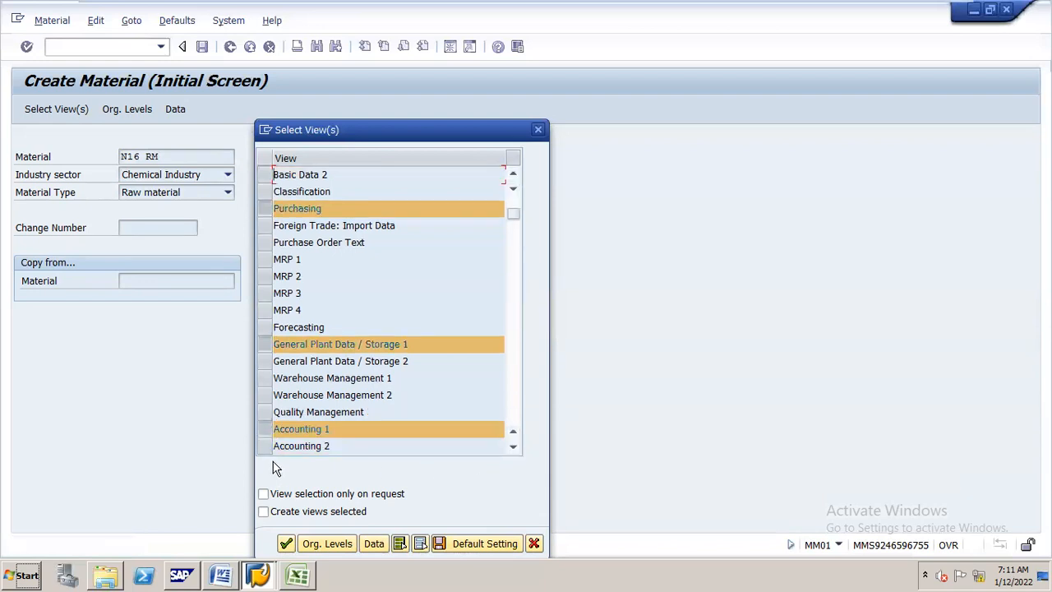
{"action": "left_click", "coordinate": [513, 447]}
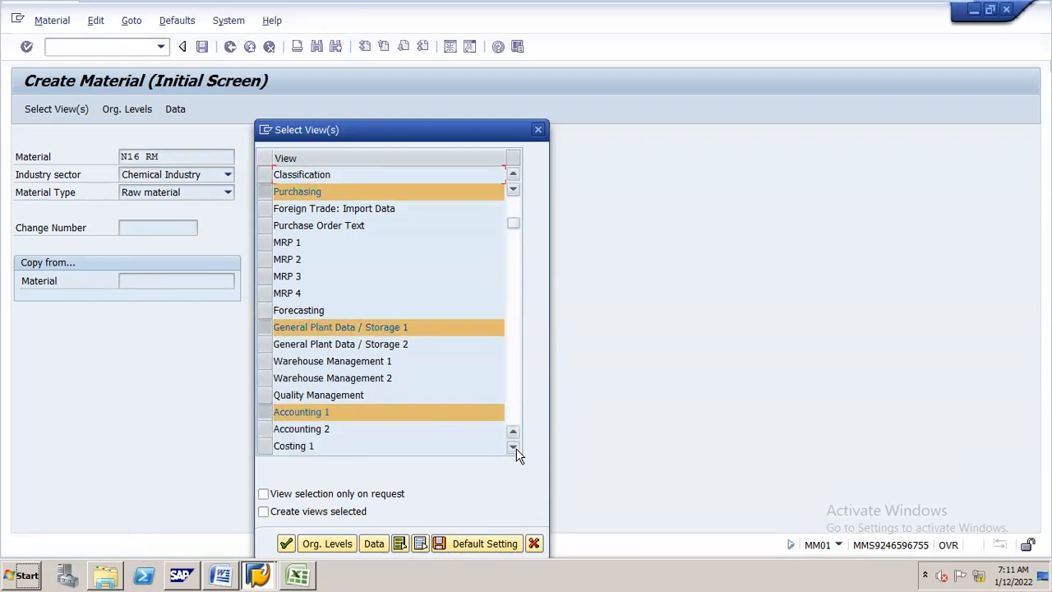
{"action": "left_click", "coordinate": [271, 445]}
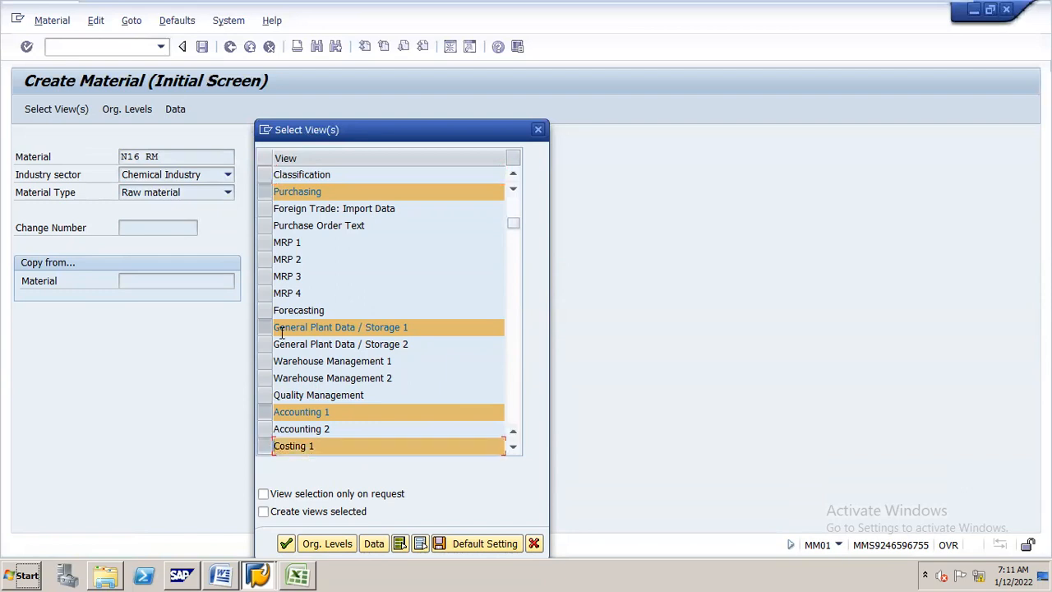
{"action": "left_click_drag", "start_coordinate": [514, 224], "coordinate": [518, 212]}
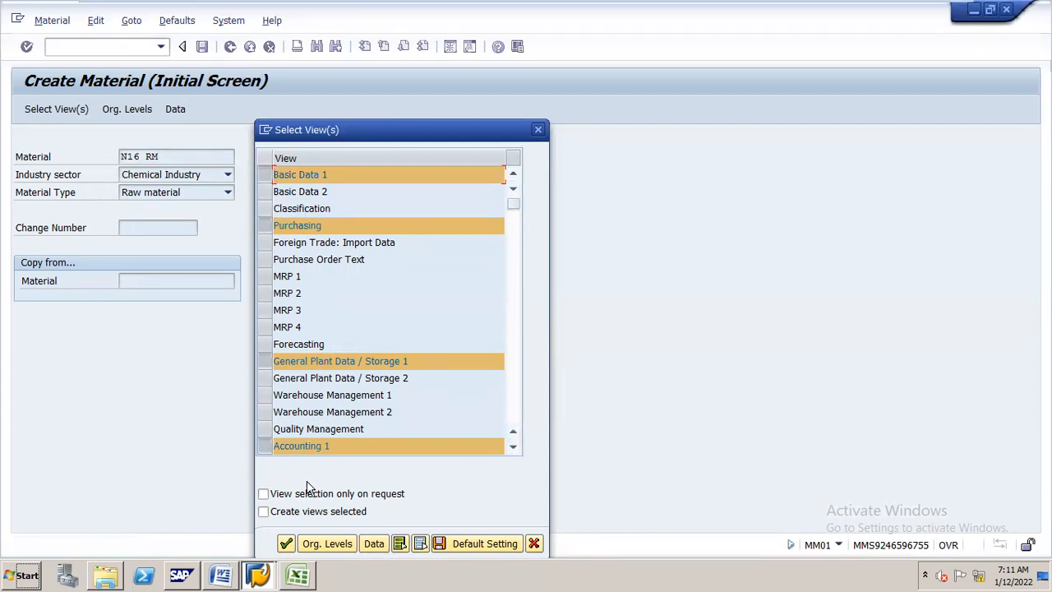
Set the organizational levels to plant N16P and storage location N16S.
{"action": "left_click", "coordinate": [323, 545]}
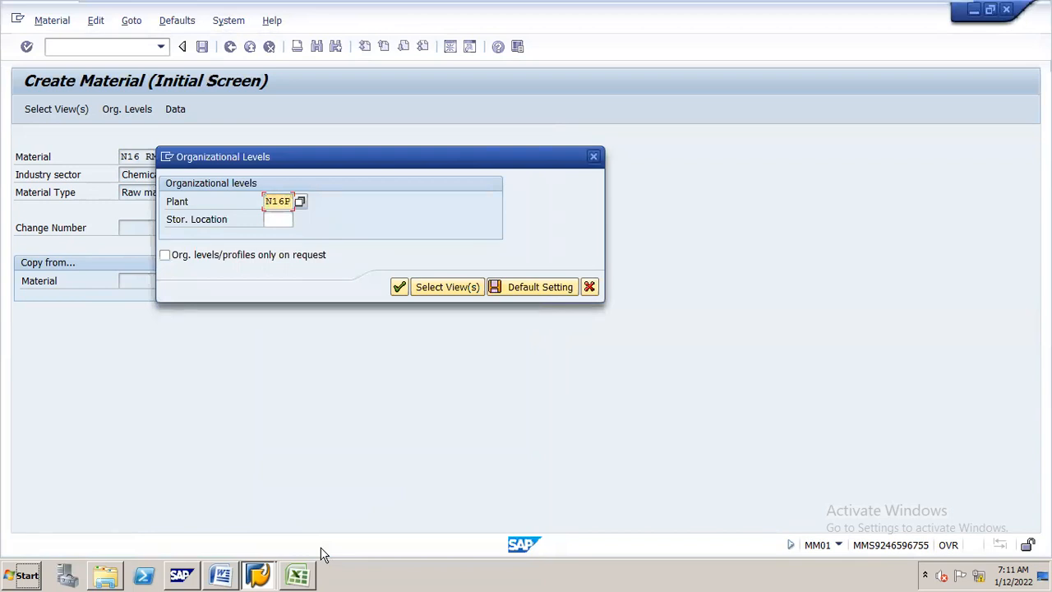
{"action": "key", "text": "Tab"}
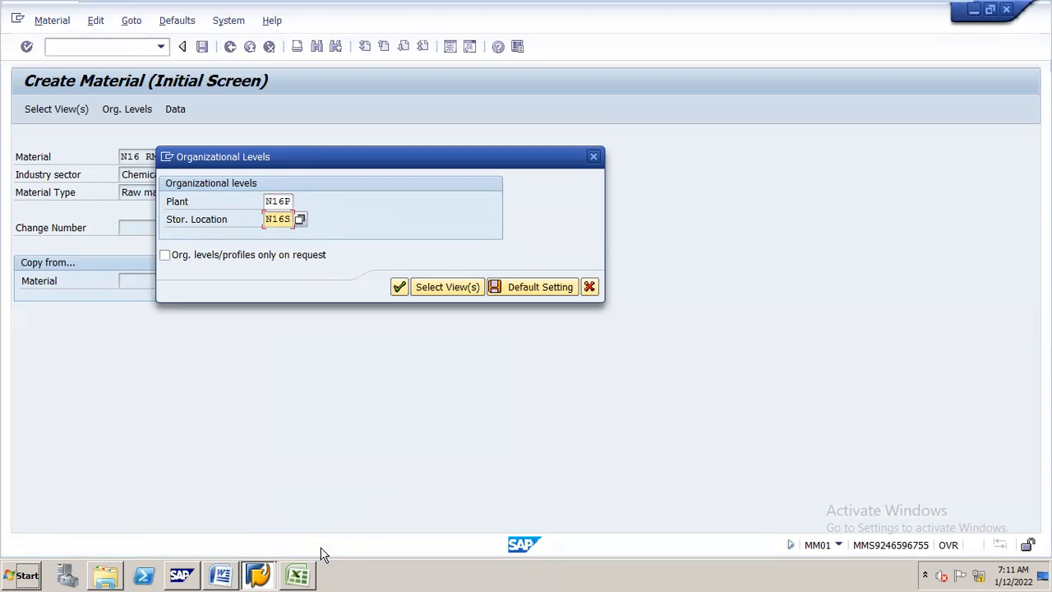
{"action": "key", "text": "Return"}
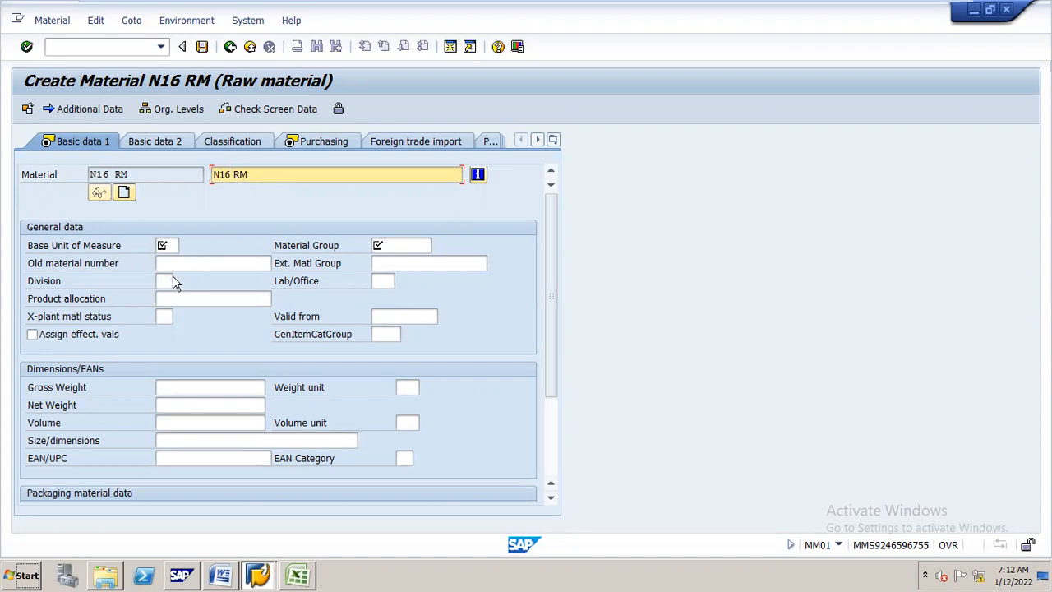
Fill in the basic data with description N16 RM, base unit of measure KG and material group N16C.
{"action": "left_click", "coordinate": [168, 246]}
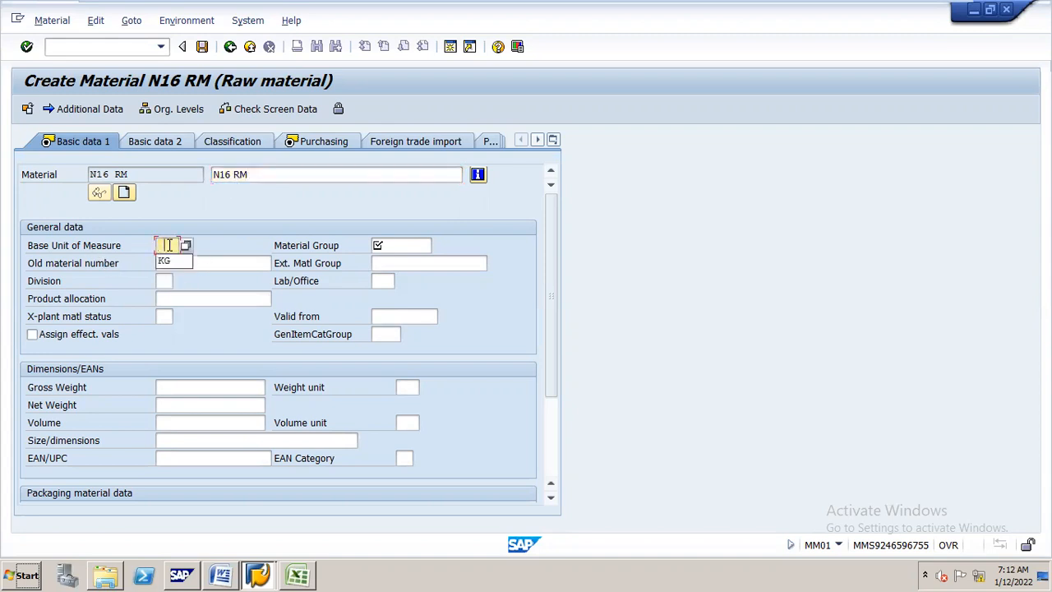
{"action": "left_click", "coordinate": [172, 263]}
{"action": "left_click", "coordinate": [423, 247]}
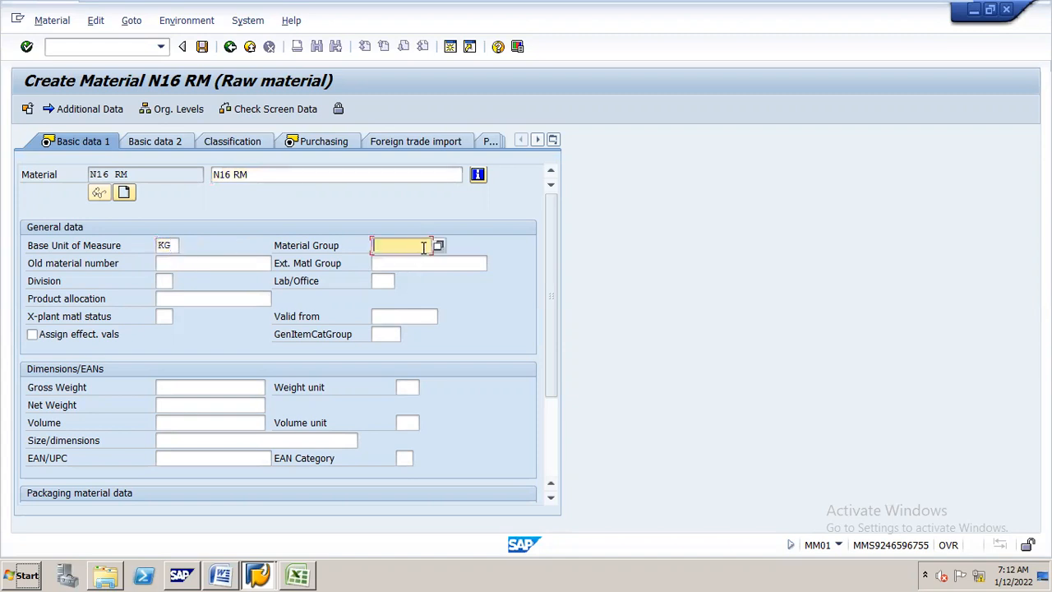
{"action": "left_click", "coordinate": [440, 246]}
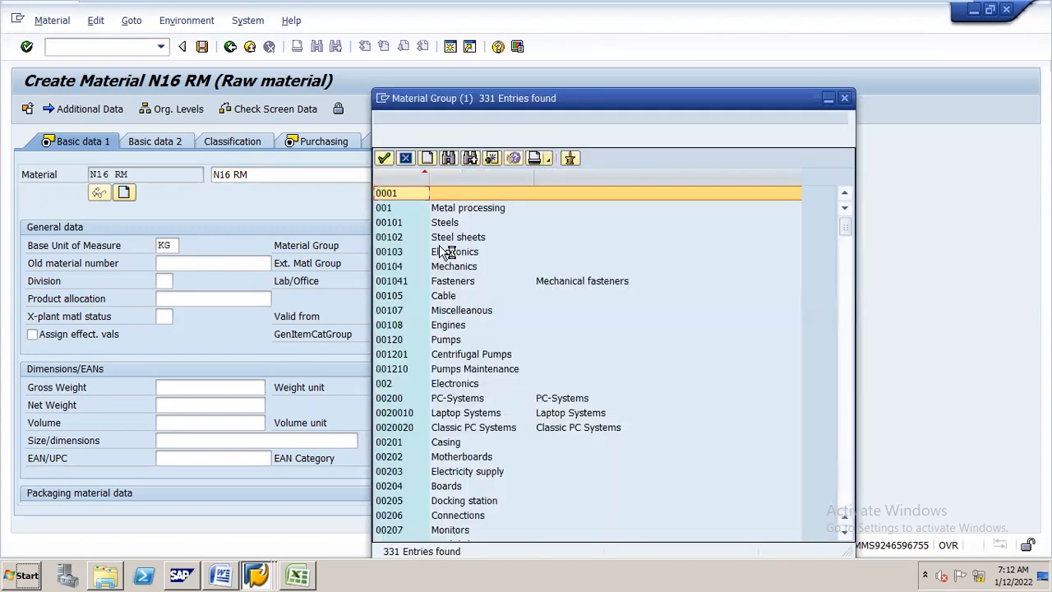
{"action": "left_click", "coordinate": [448, 159]}
{"action": "type", "text": "N1"}
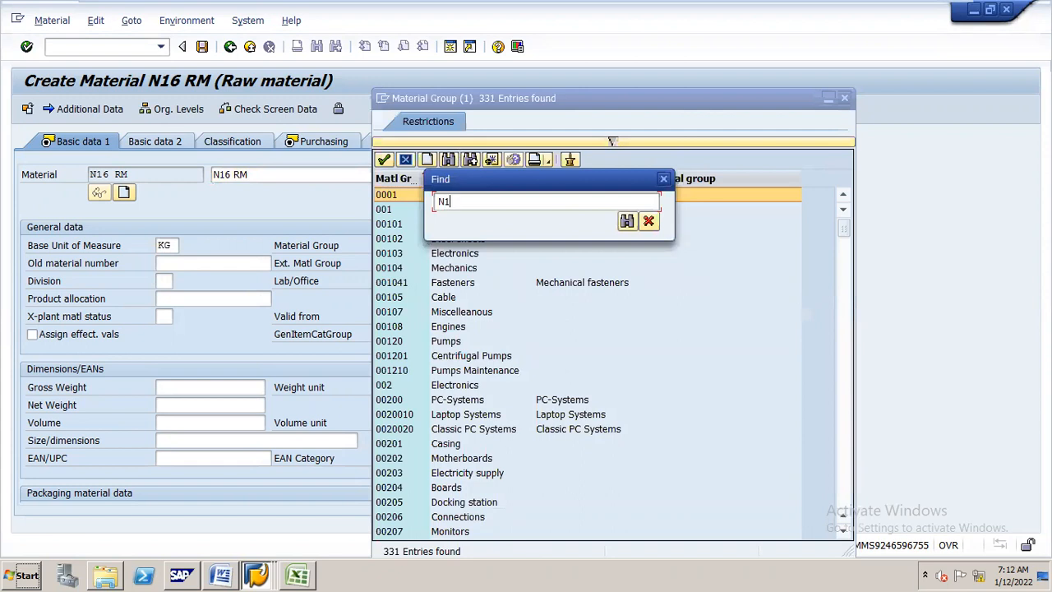
{"action": "type", "text": "6C"}
{"action": "key", "text": "Return"}
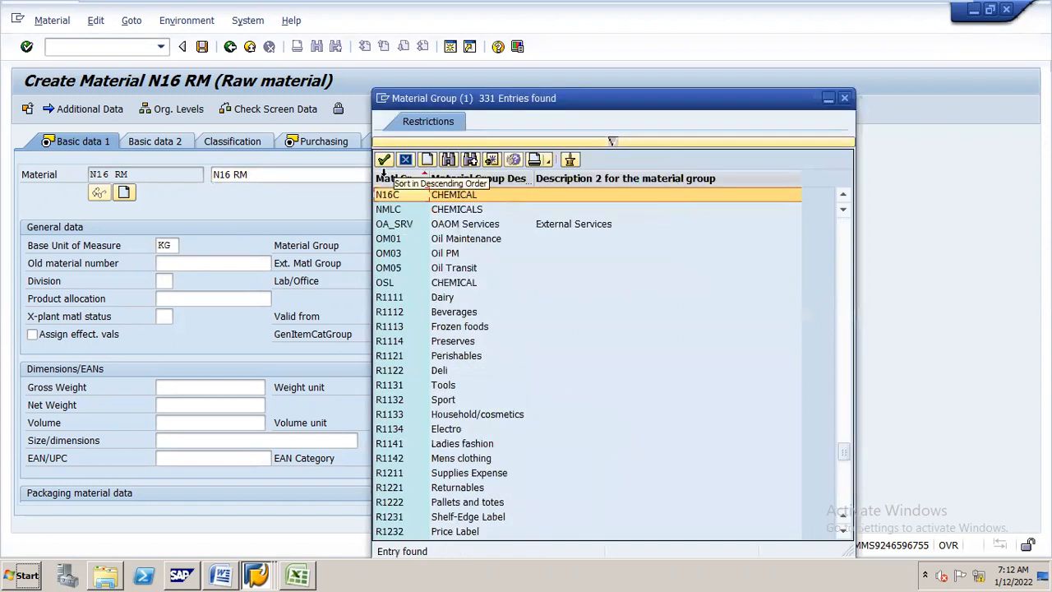
{"action": "double_click", "coordinate": [389, 197]}
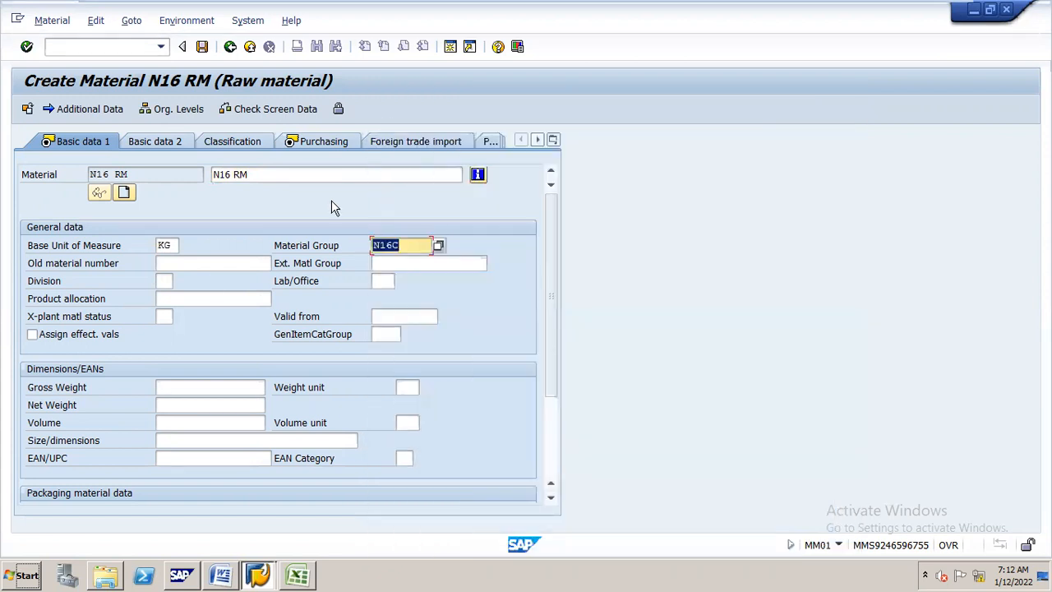
Assign division N1 (STEEL DIVISION N16) to the material in the general data of Basic Data 1.
{"action": "left_click", "coordinate": [161, 281]}
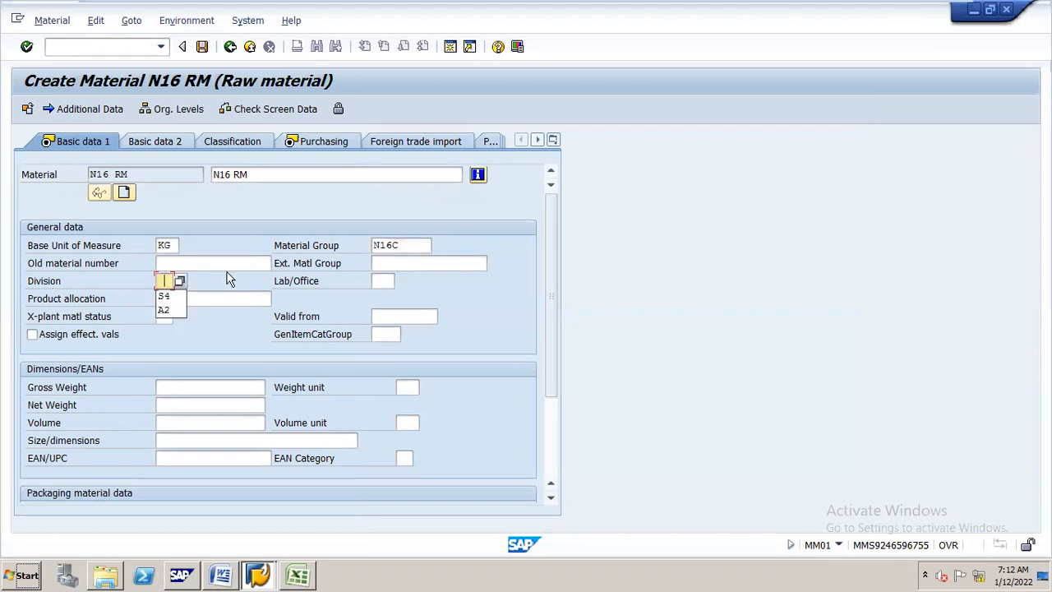
{"action": "left_click_drag", "start_coordinate": [428, 25], "coordinate": [451, 19]}
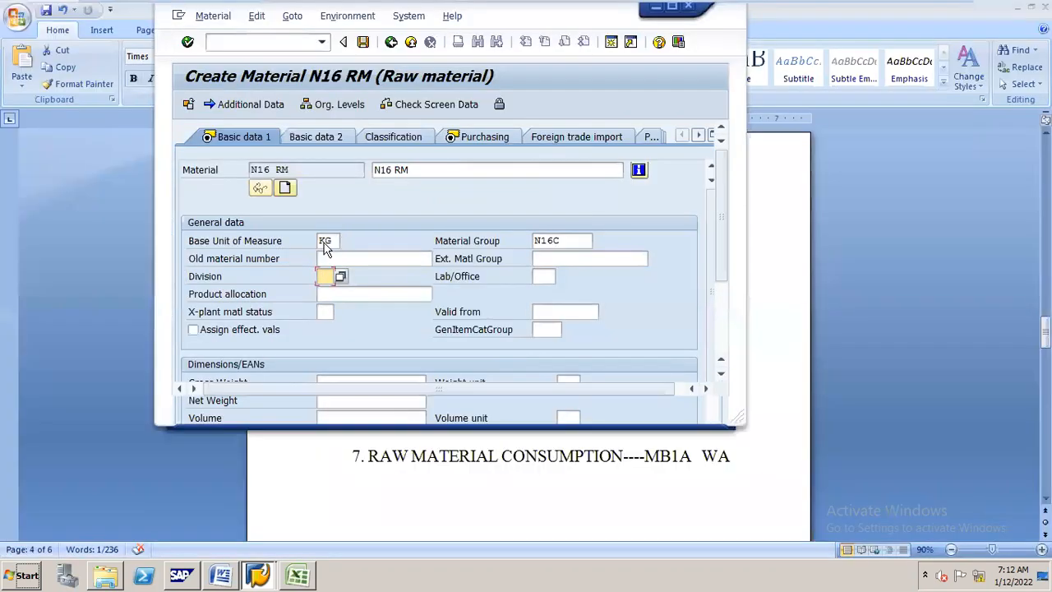
{"action": "left_click", "coordinate": [327, 277]}
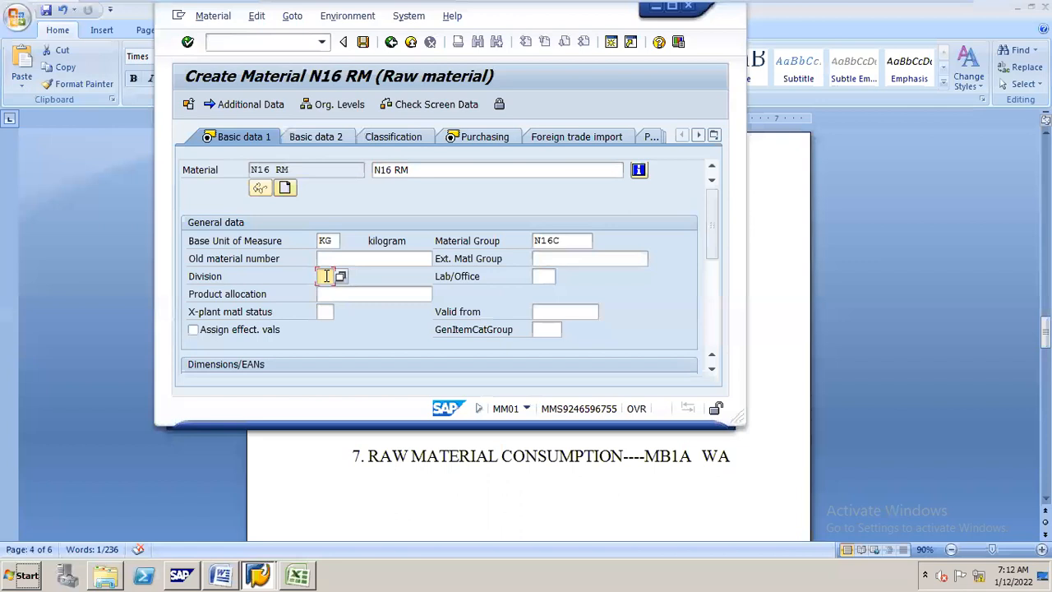
{"action": "left_click", "coordinate": [340, 277]}
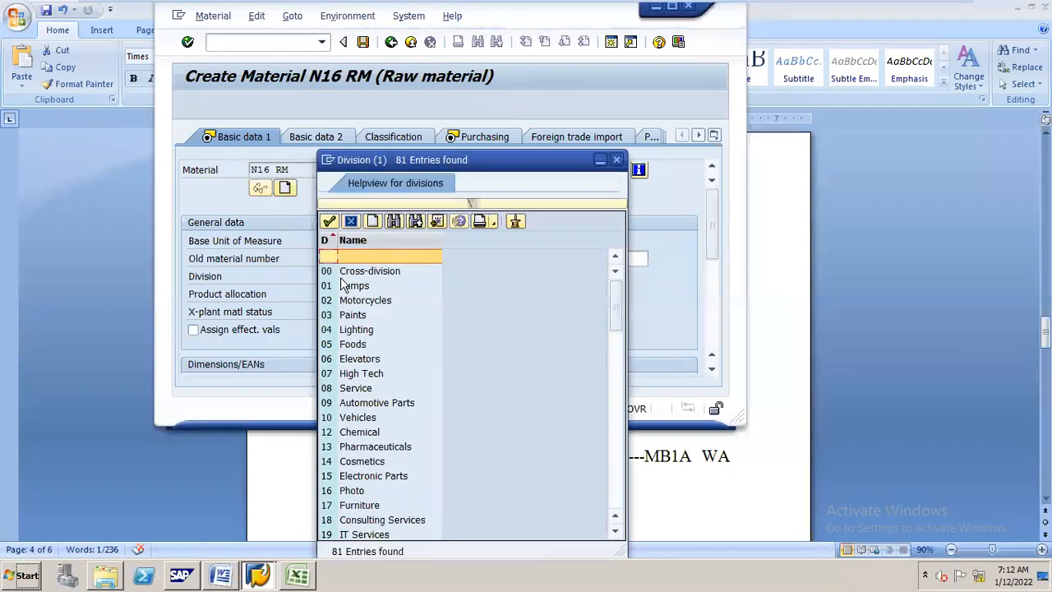
{"action": "left_click", "coordinate": [393, 224]}
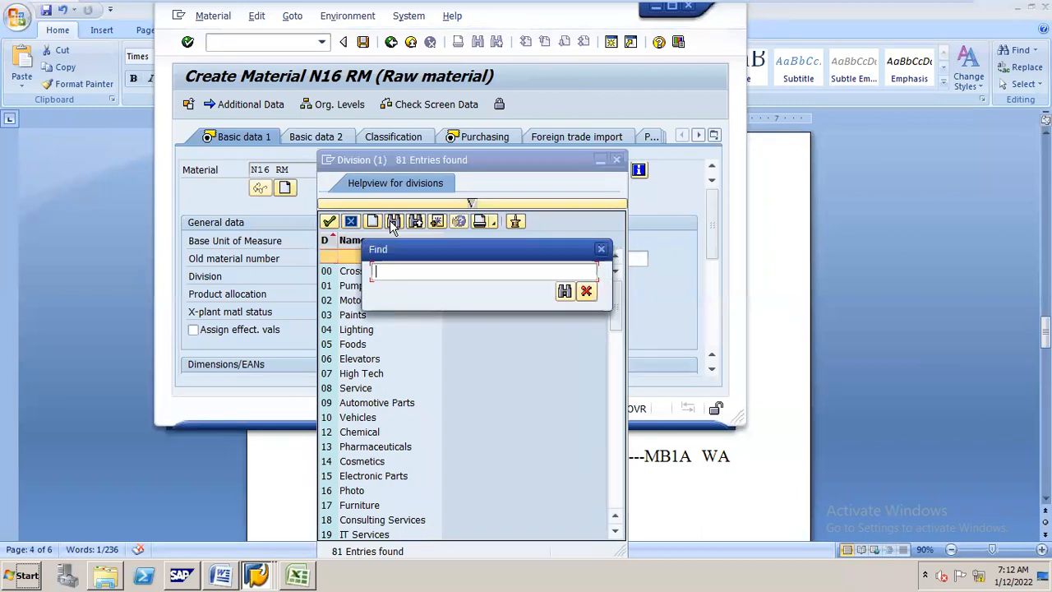
{"action": "type", "text": "N1"}
{"action": "key", "text": "Return"}
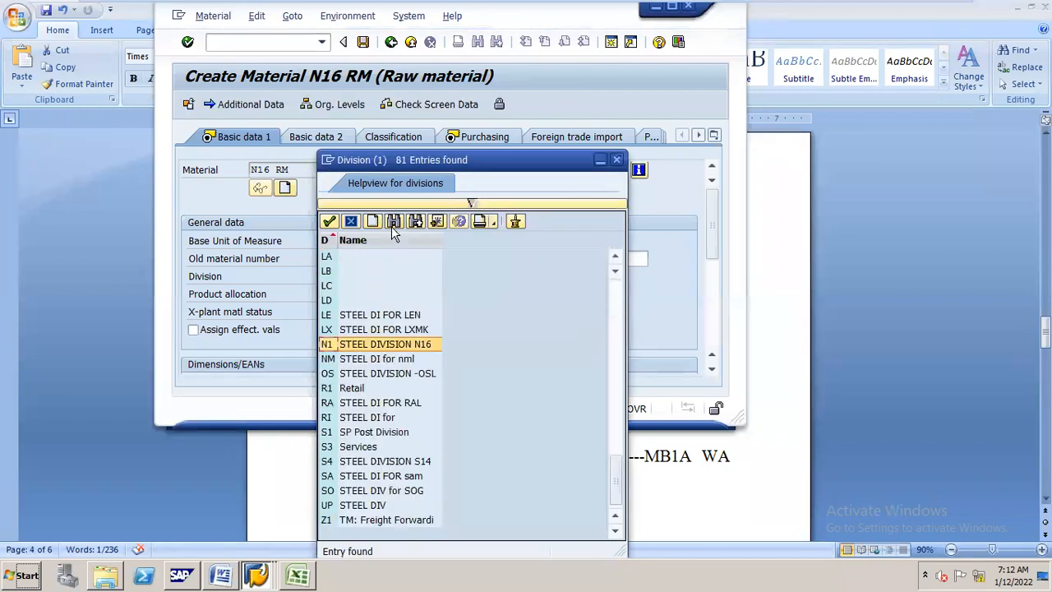
{"action": "double_click", "coordinate": [384, 345]}
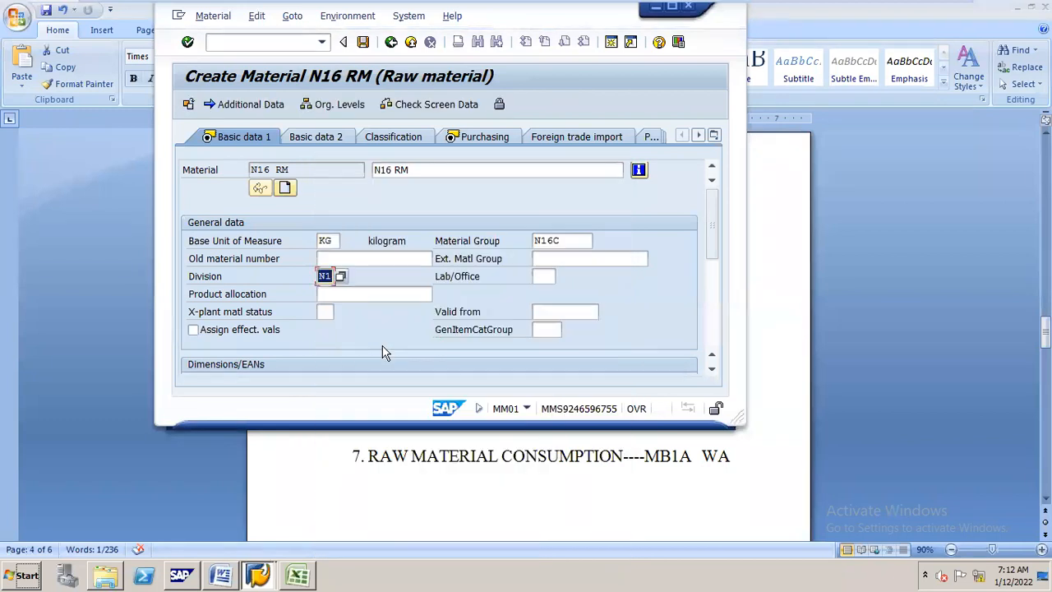
{"action": "left_click", "coordinate": [671, 6]}
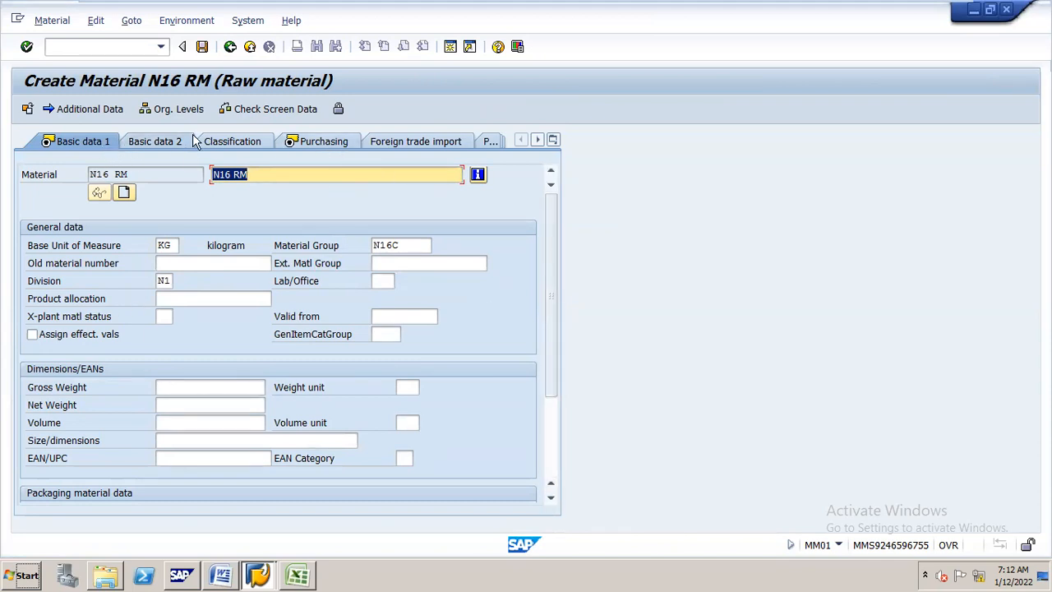
Set the purchasing group to N16 (PUR GROUP FOR N16) in the Purchasing view.
{"action": "left_click", "coordinate": [315, 142]}
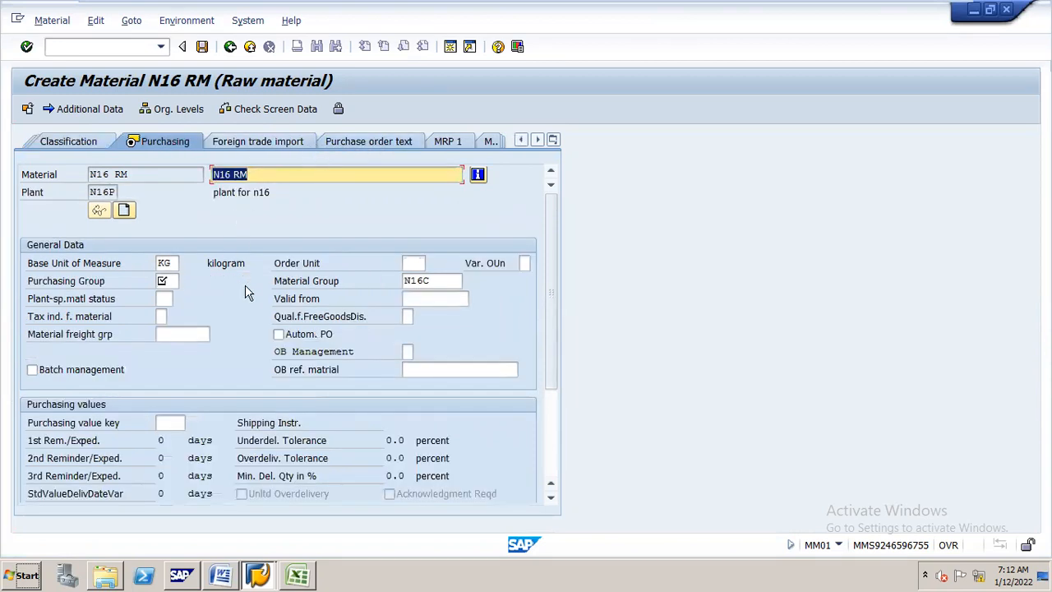
{"action": "double_click", "coordinate": [493, 17]}
{"action": "key", "text": "Return"}
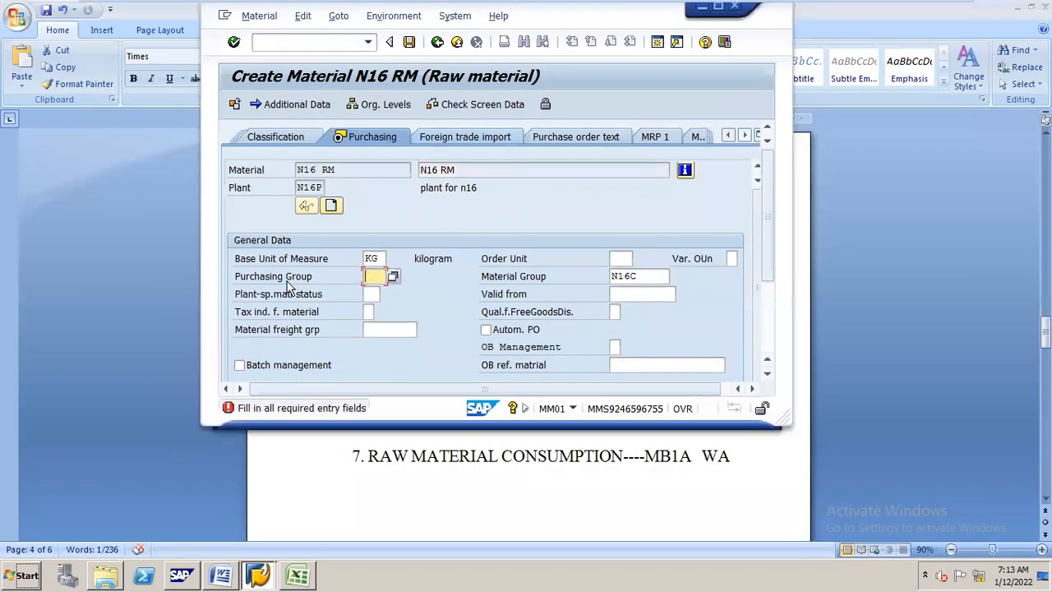
{"action": "left_click", "coordinate": [396, 279]}
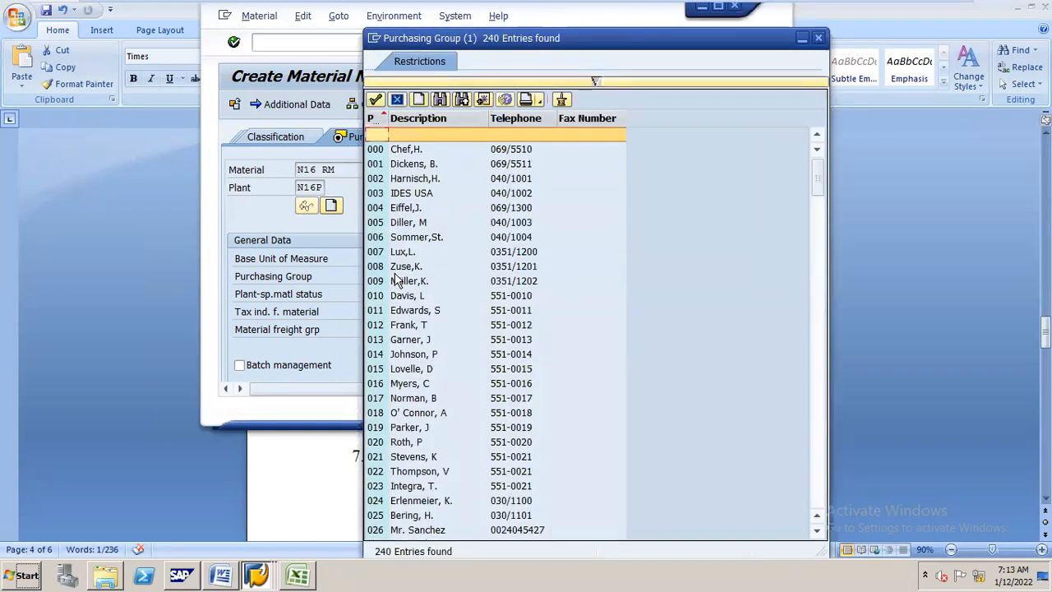
{"action": "left_click", "coordinate": [436, 103]}
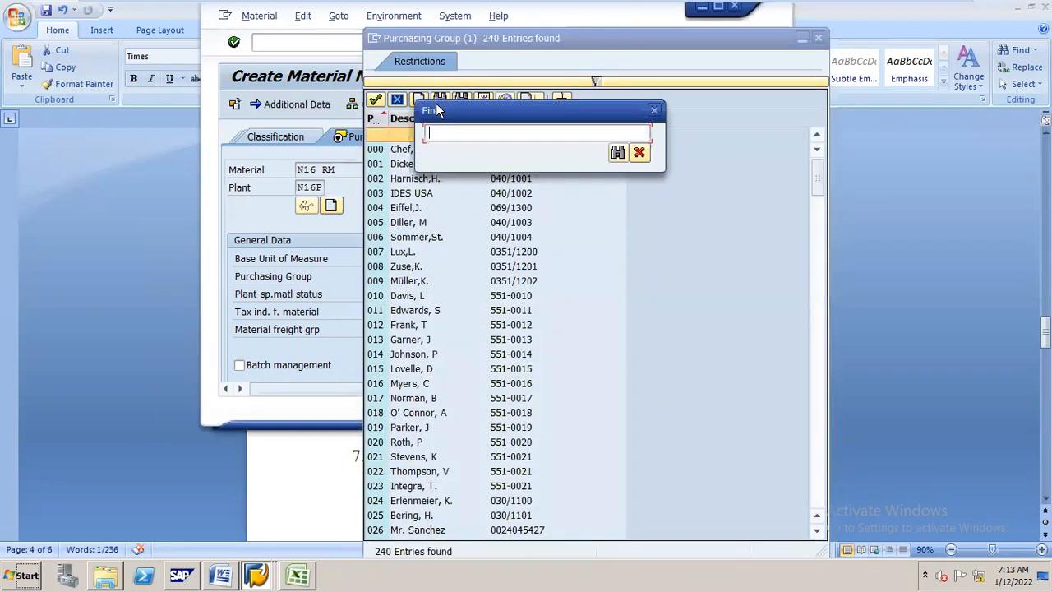
{"action": "type", "text": "N16"}
{"action": "key", "text": "Return"}
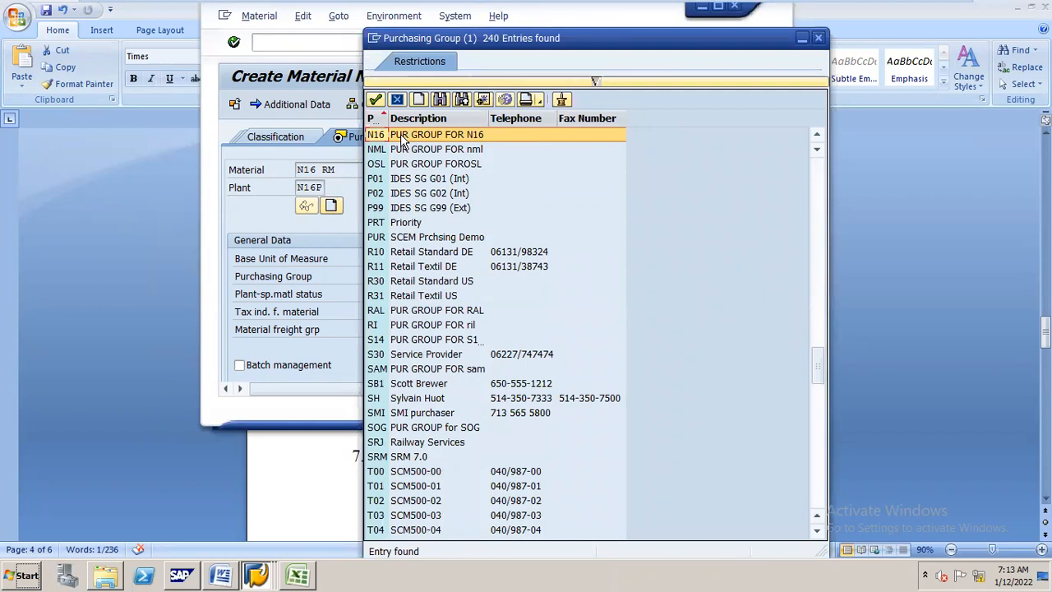
{"action": "double_click", "coordinate": [402, 139]}
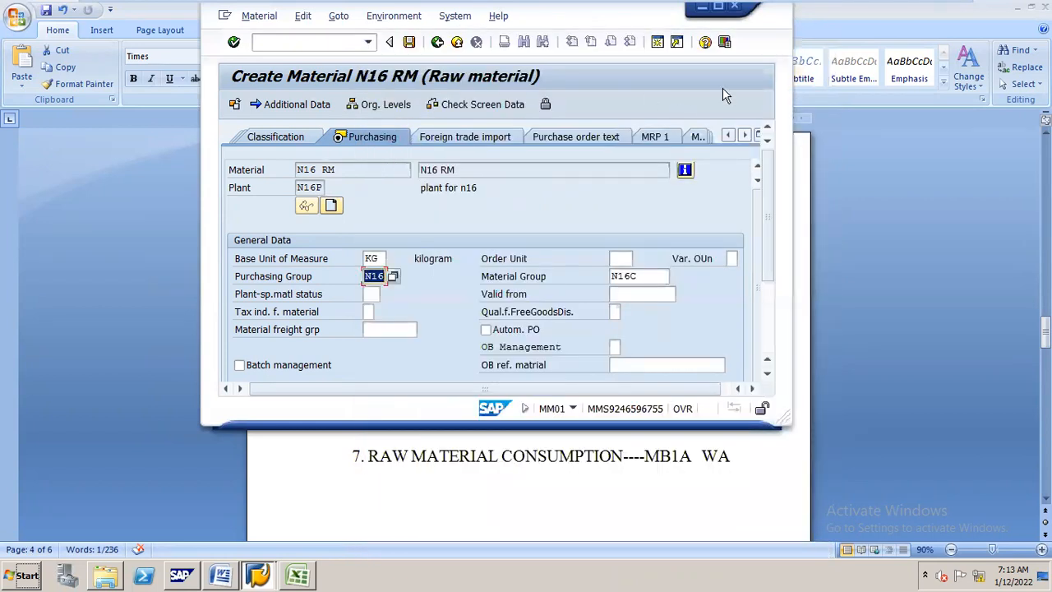
{"action": "left_click", "coordinate": [717, 8]}
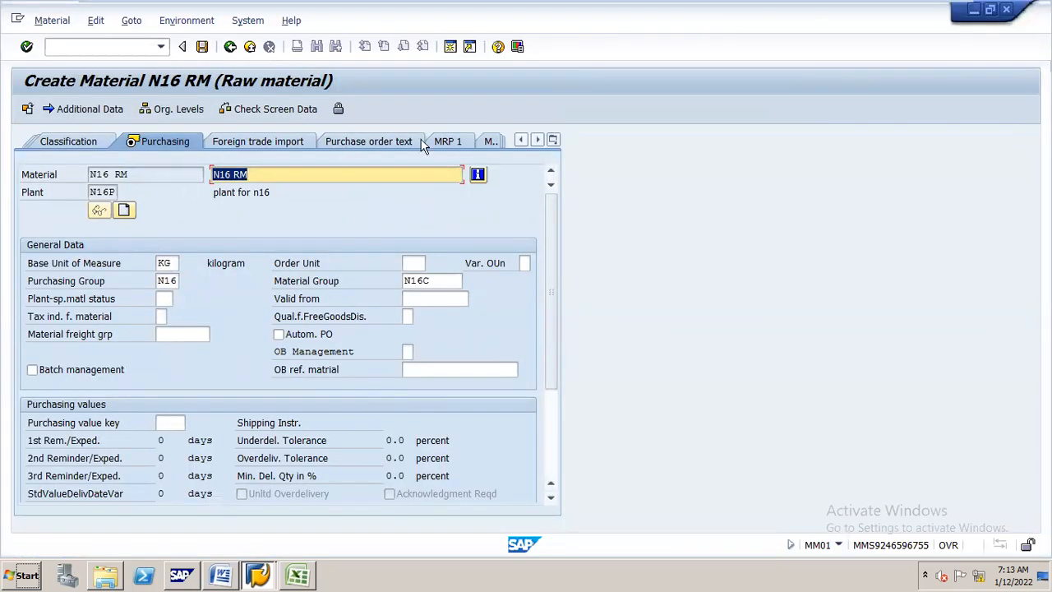
Go to the Plant Data / Storage 1 view and review its general data, including the storage bin field.
{"action": "left_click", "coordinate": [537, 141]}
{"action": "left_click", "coordinate": [537, 140]}
{"action": "left_click", "coordinate": [537, 140]}
{"action": "left_click", "coordinate": [537, 141]}
{"action": "left_click", "coordinate": [536, 141]}
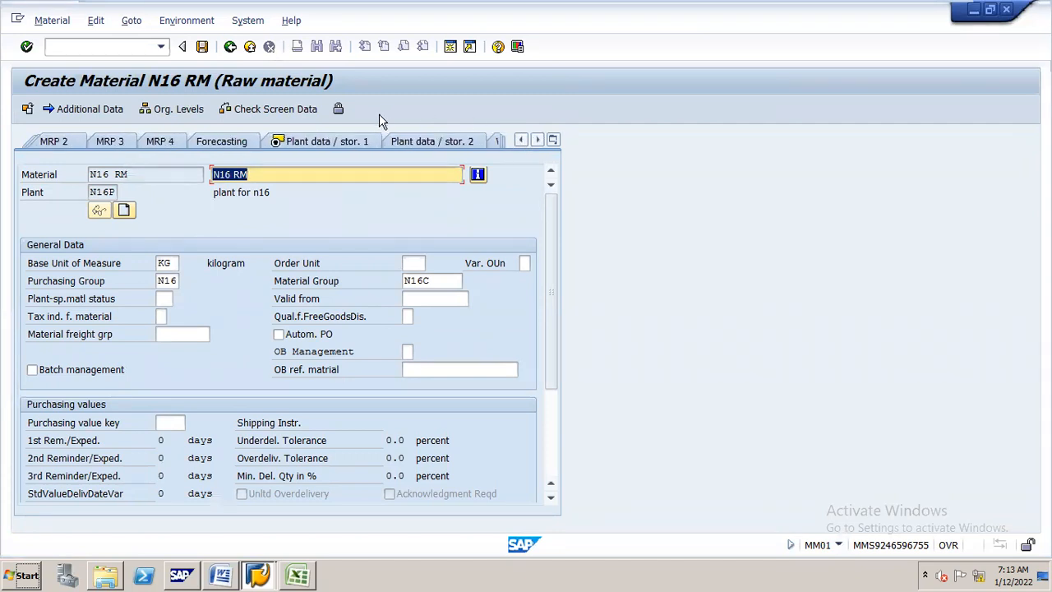
{"action": "left_click", "coordinate": [353, 141]}
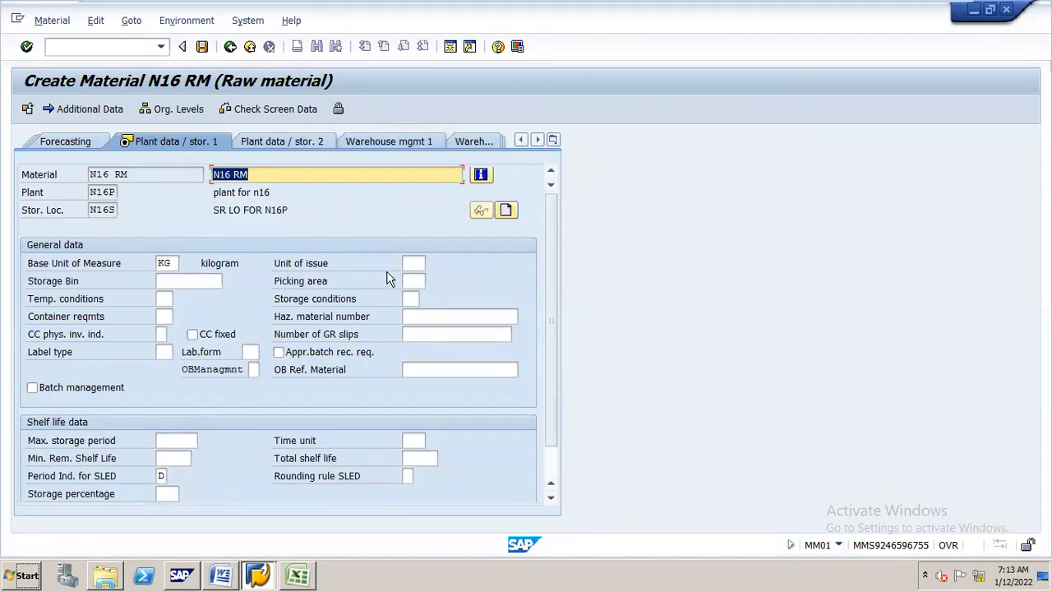
{"action": "left_click", "coordinate": [203, 276]}
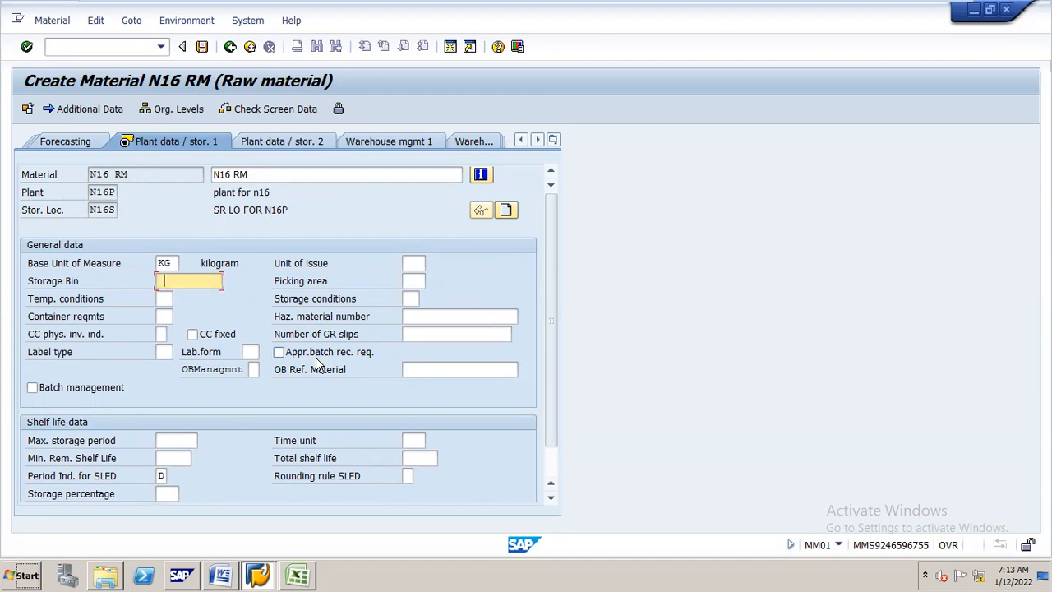
Enter valuation class N161 in the current valuation data of the Accounting 1 view.
{"action": "left_click", "coordinate": [538, 141]}
{"action": "left_click", "coordinate": [538, 141]}
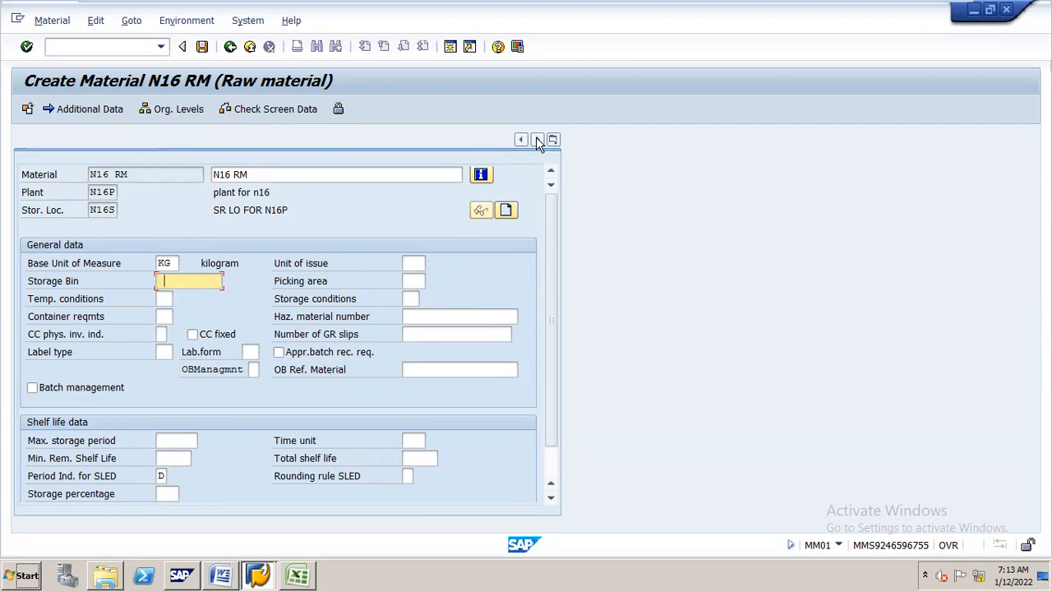
{"action": "left_click", "coordinate": [538, 140]}
{"action": "left_click", "coordinate": [436, 141]}
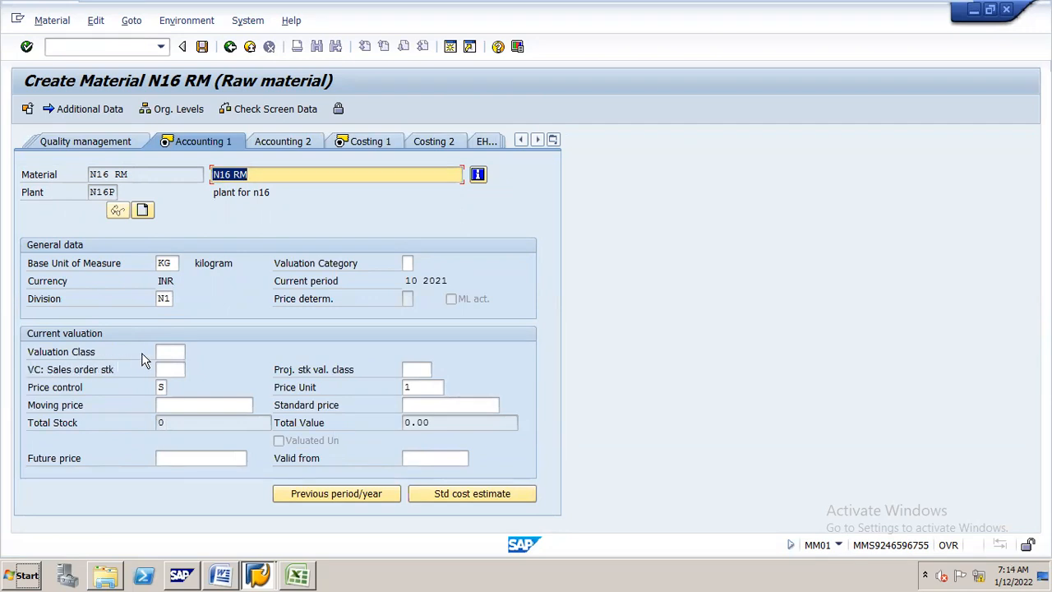
{"action": "left_click", "coordinate": [164, 353]}
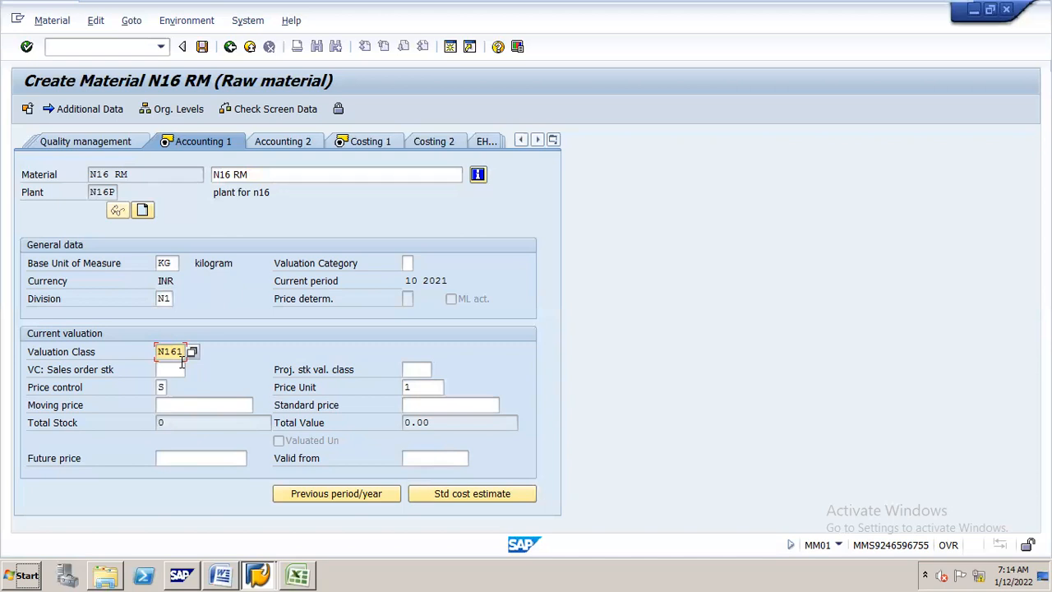
Examine the BSX inventory posting assignment of valuation classes to accounts on Sheet2 of the ROUGH MM workbook in Excel, then return to SAP.
{"action": "left_click", "coordinate": [294, 570]}
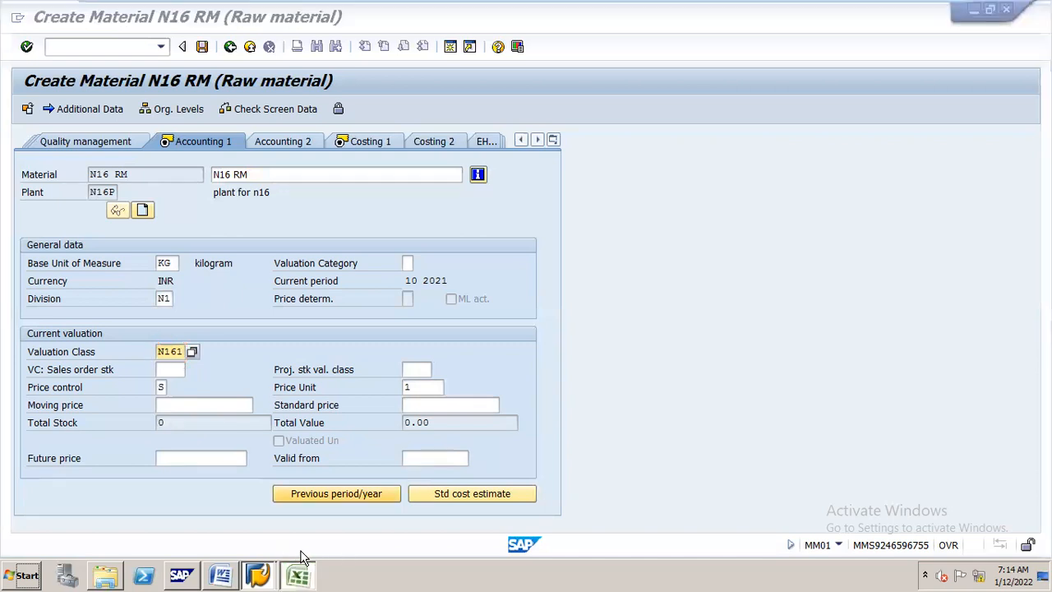
{"action": "left_click", "coordinate": [270, 560]}
{"action": "mouse_move", "coordinate": [280, 557]}
{"action": "left_click", "coordinate": [345, 542]}
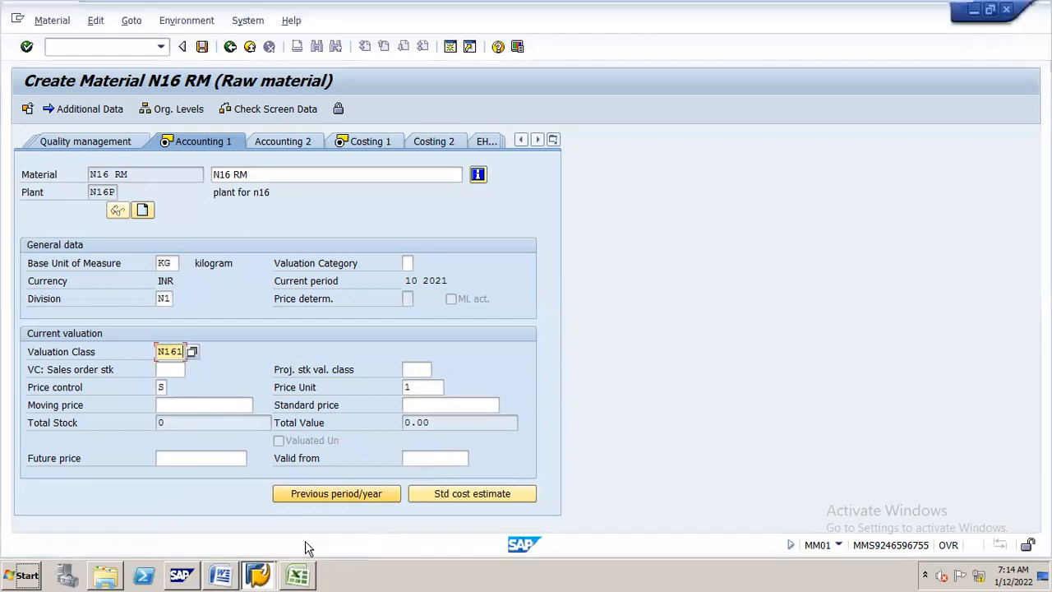
{"action": "left_click", "coordinate": [294, 570]}
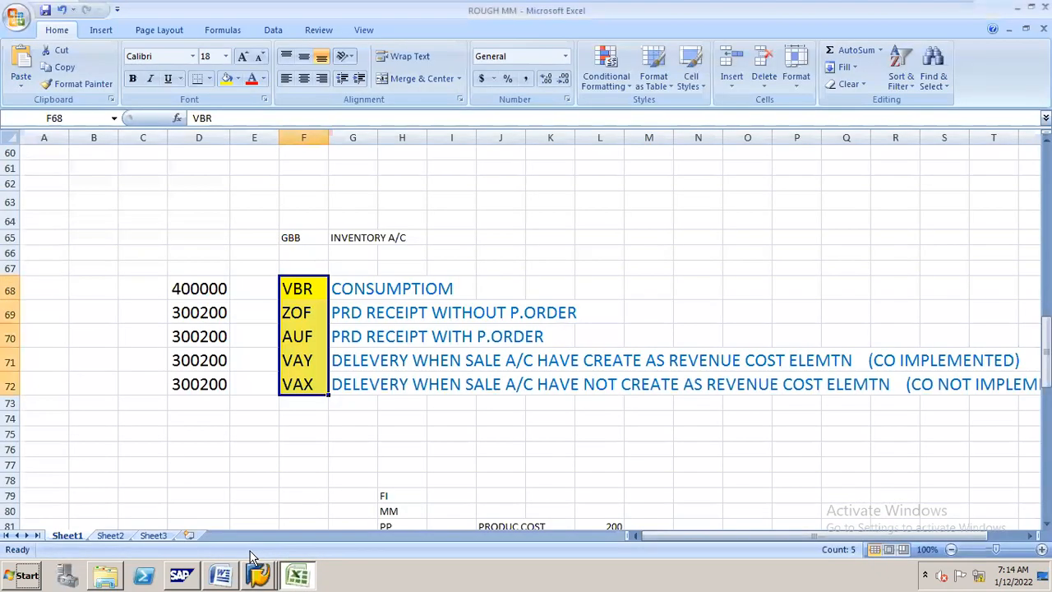
{"action": "left_click", "coordinate": [111, 536]}
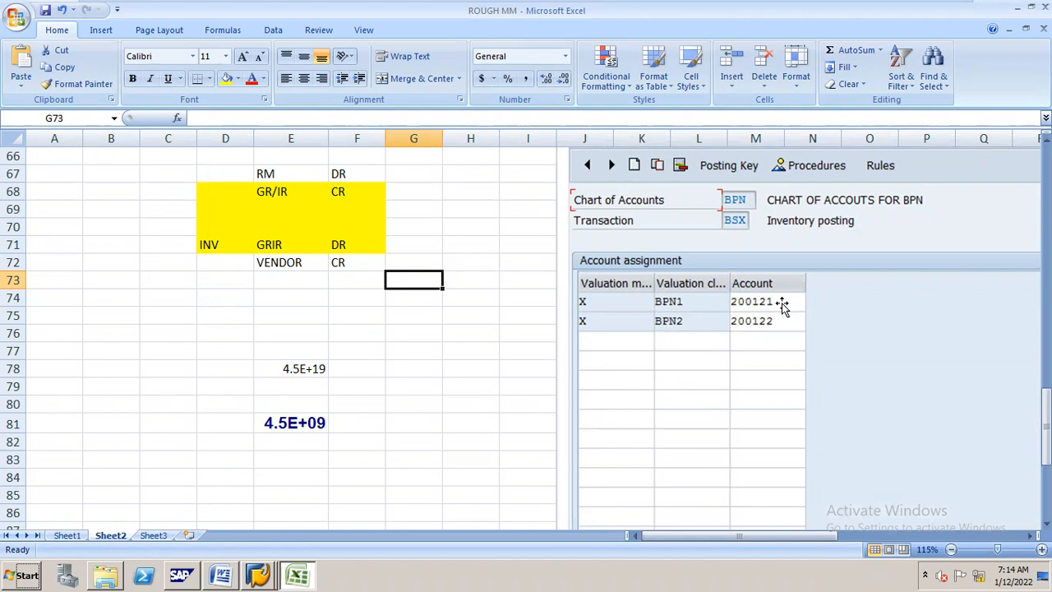
{"action": "left_click", "coordinate": [666, 306]}
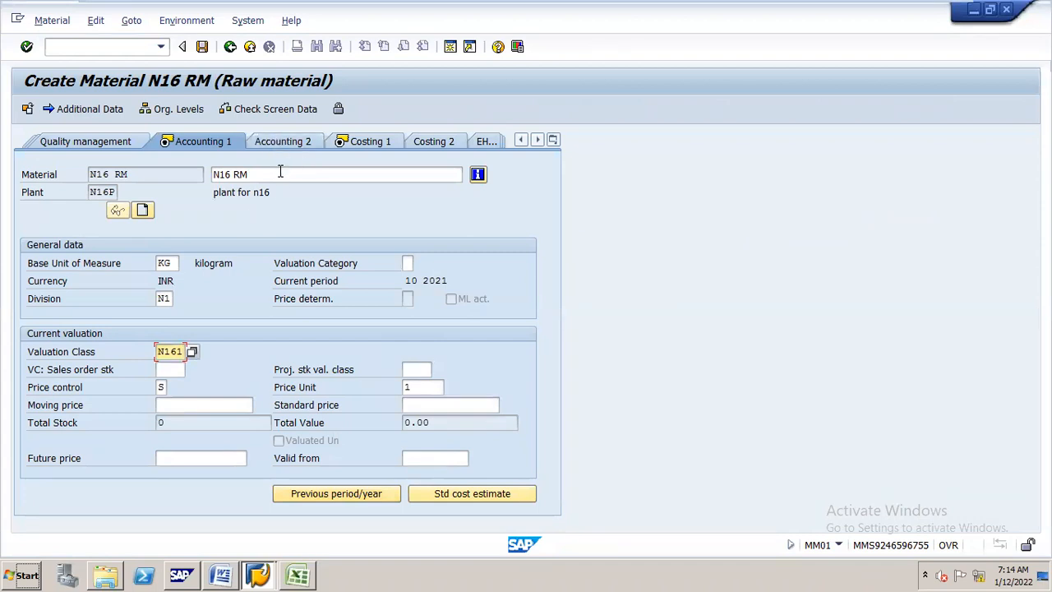
{"action": "left_click_drag", "start_coordinate": [278, 171], "coordinate": [189, 171]}
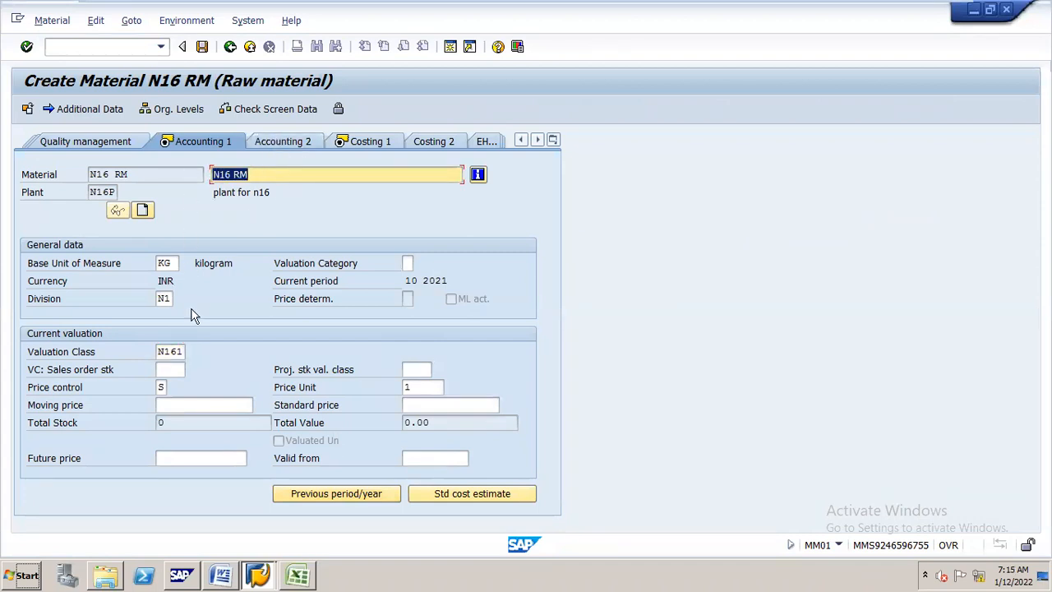
{"action": "left_click", "coordinate": [175, 347]}
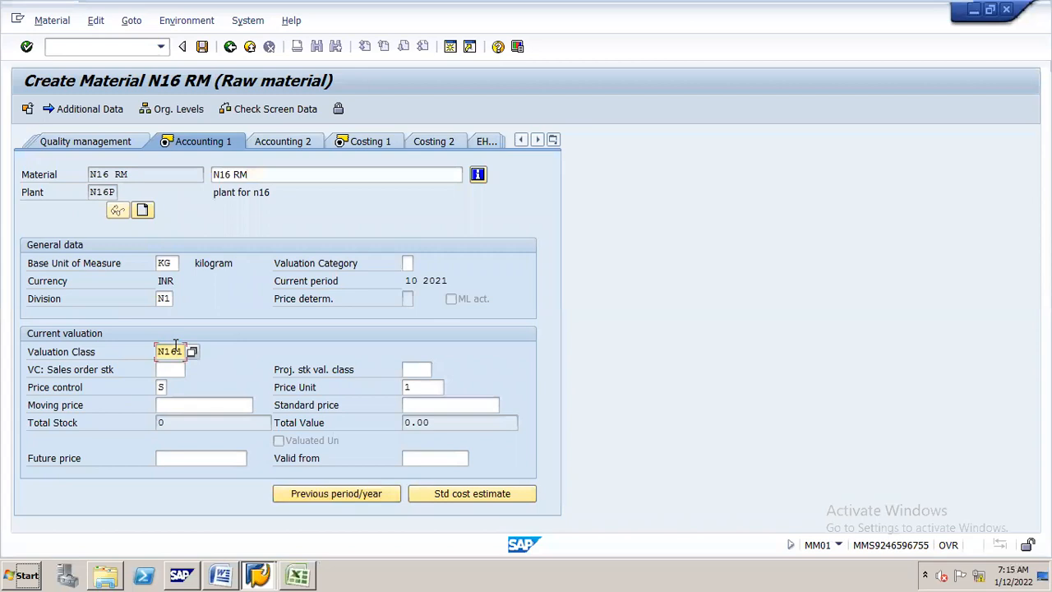
{"action": "key", "text": "alt+Tab"}
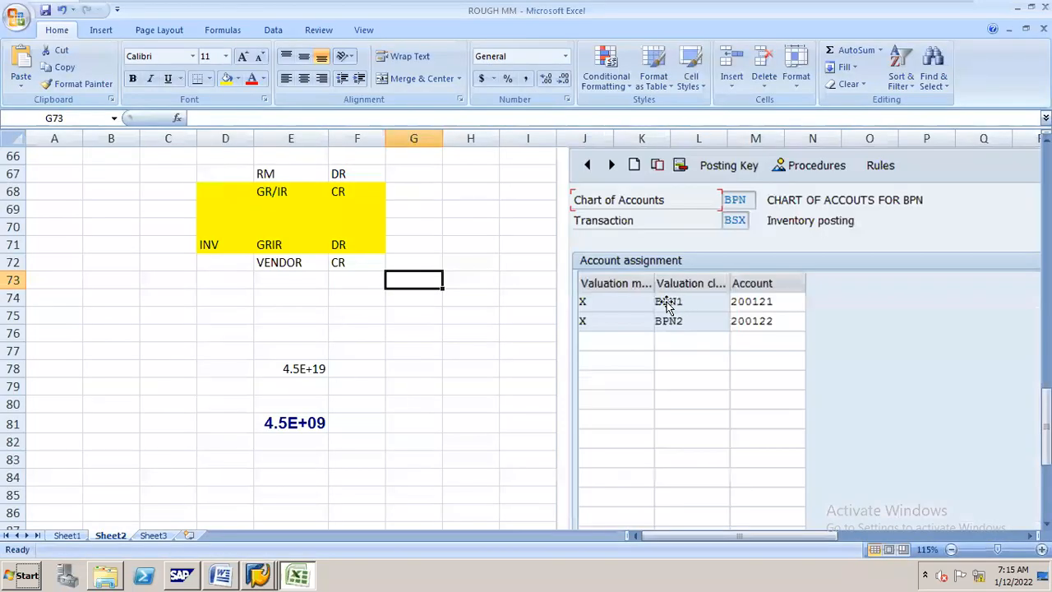
{"action": "left_click", "coordinate": [788, 306]}
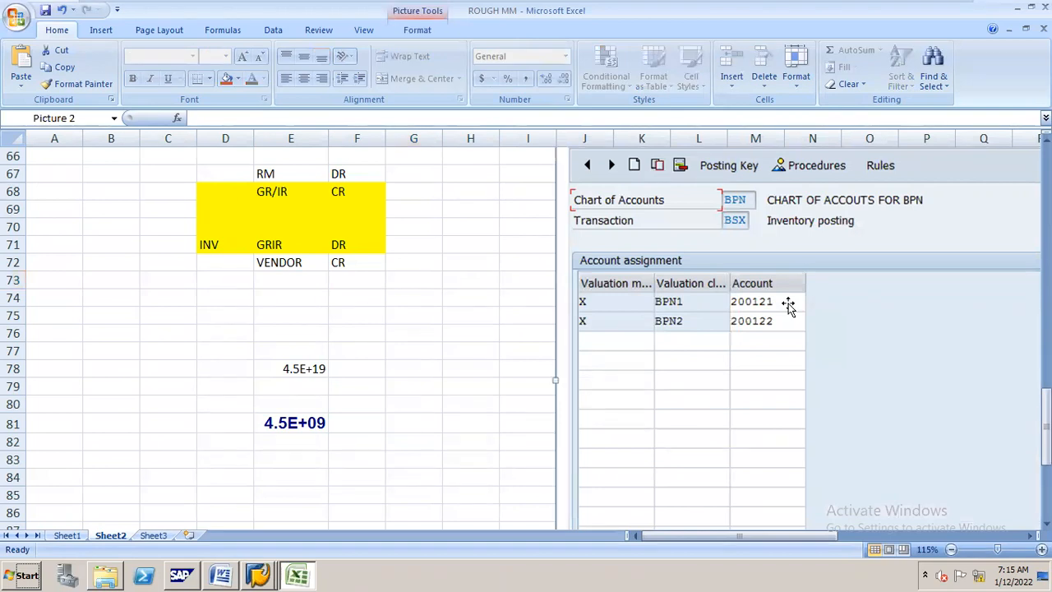
{"action": "key", "text": "alt+Tab"}
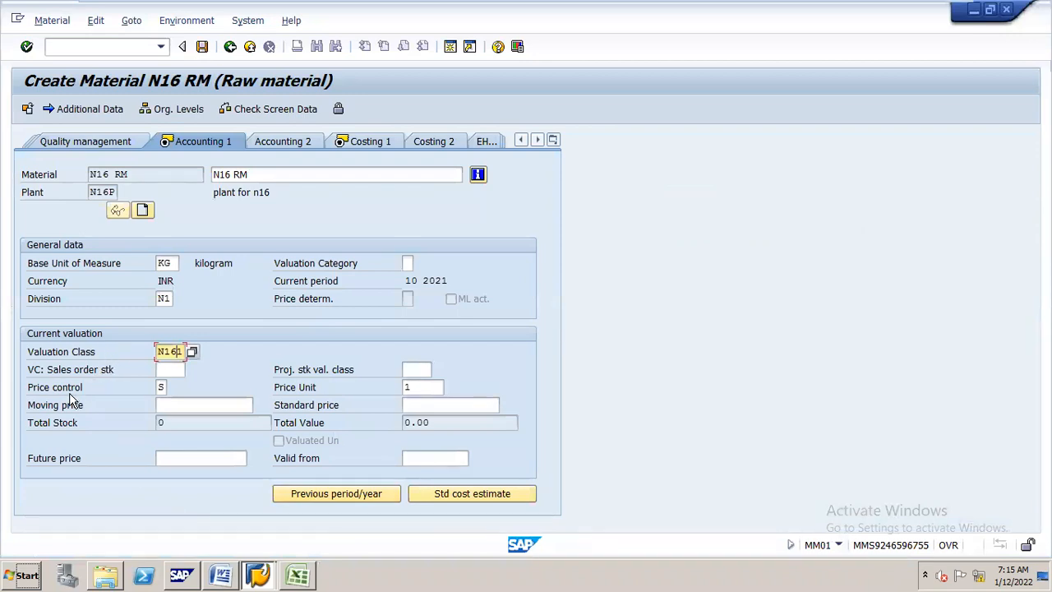
Set the price control to V (moving average price) and the moving price to 100.
{"action": "double_click", "coordinate": [168, 388]}
{"action": "left_click", "coordinate": [174, 387]}
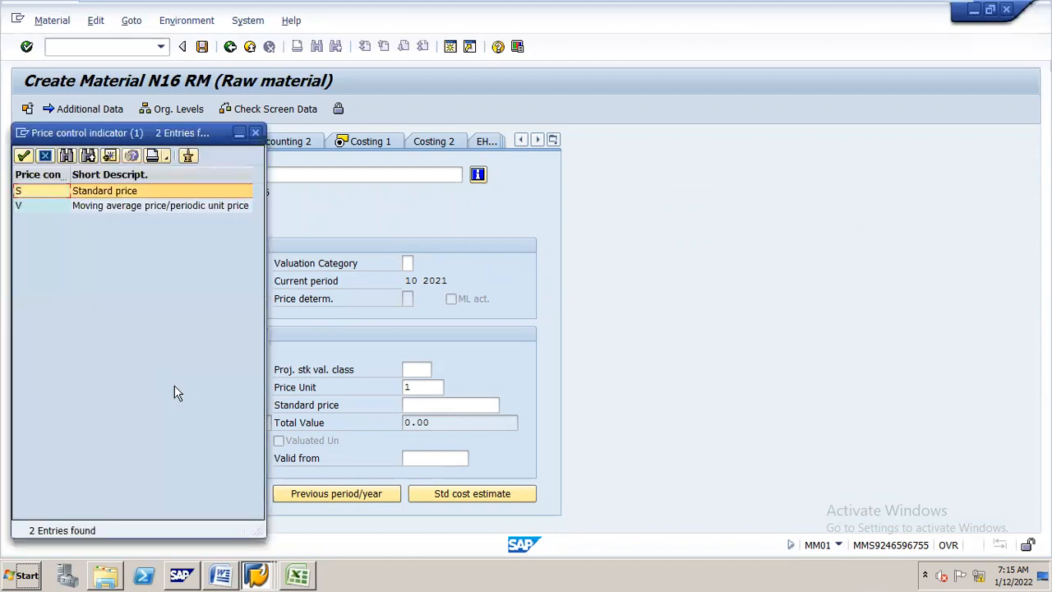
{"action": "double_click", "coordinate": [141, 212]}
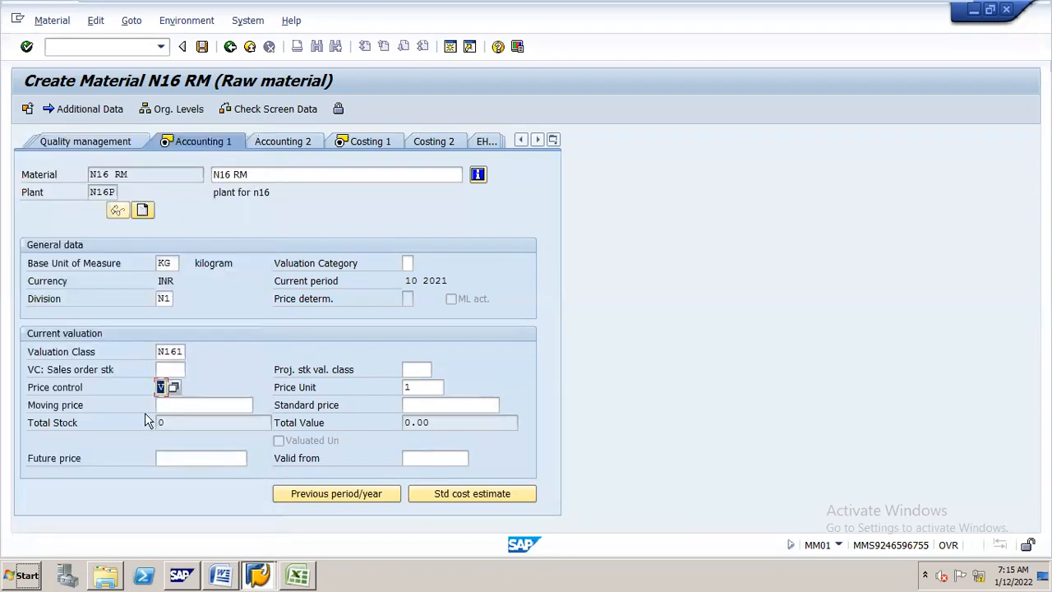
{"action": "left_click", "coordinate": [171, 404]}
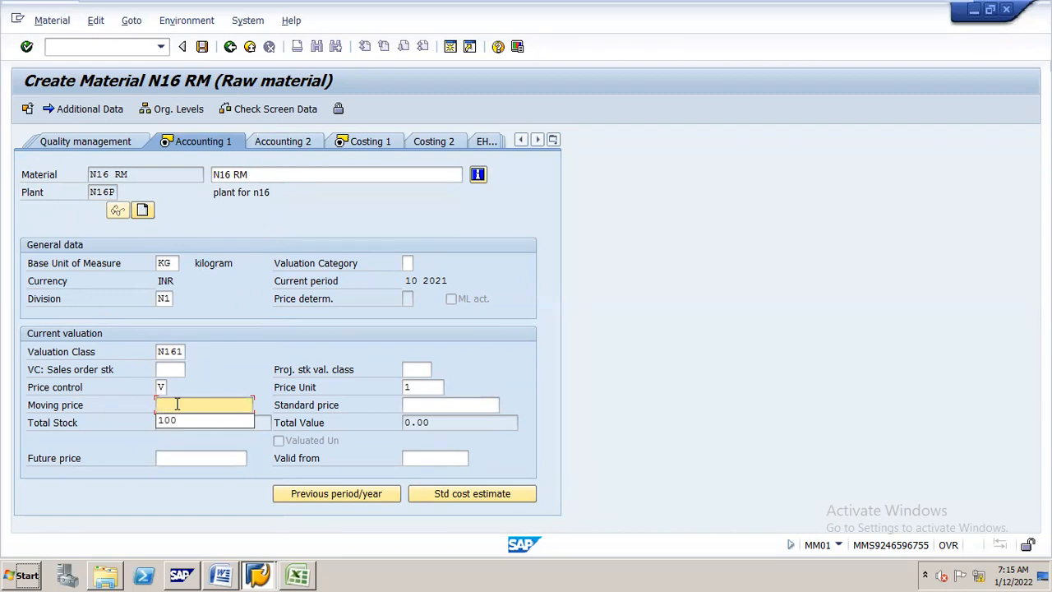
{"action": "type", "text": "100"}
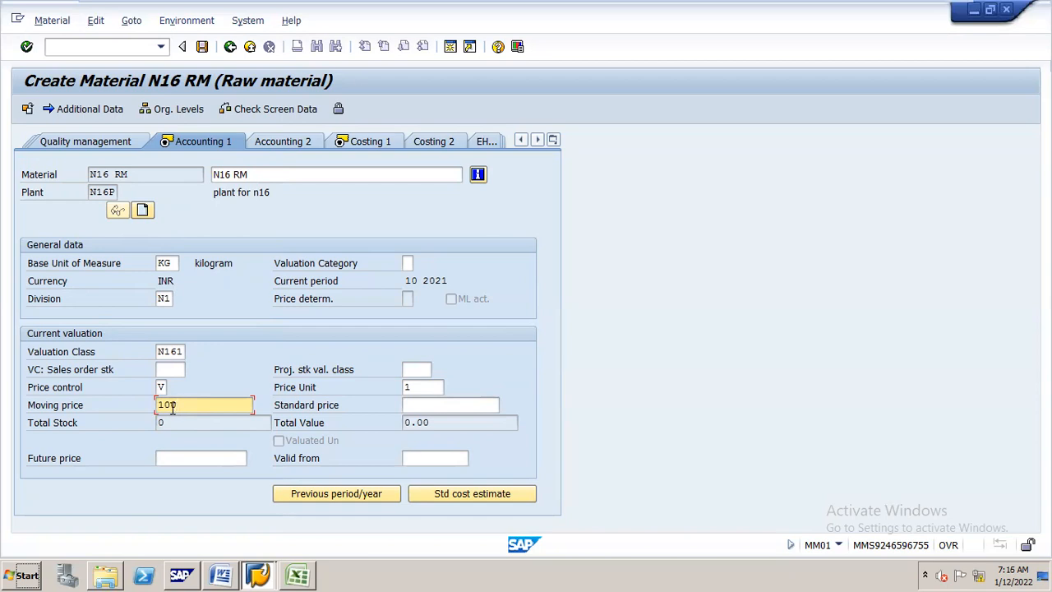
Save the new raw material N16 RM.
{"action": "left_click_drag", "start_coordinate": [182, 406], "coordinate": [139, 408]}
{"action": "left_click", "coordinate": [209, 49]}
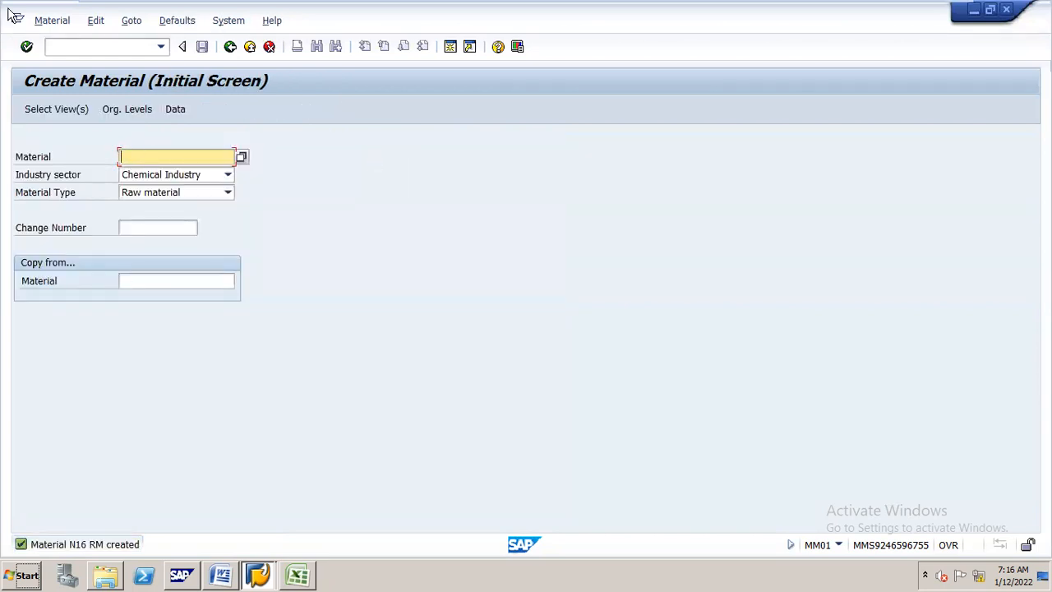
Switch from creating materials to immediately changing material N16 RM, with the SAP window maximized.
{"action": "left_click", "coordinate": [97, 21]}
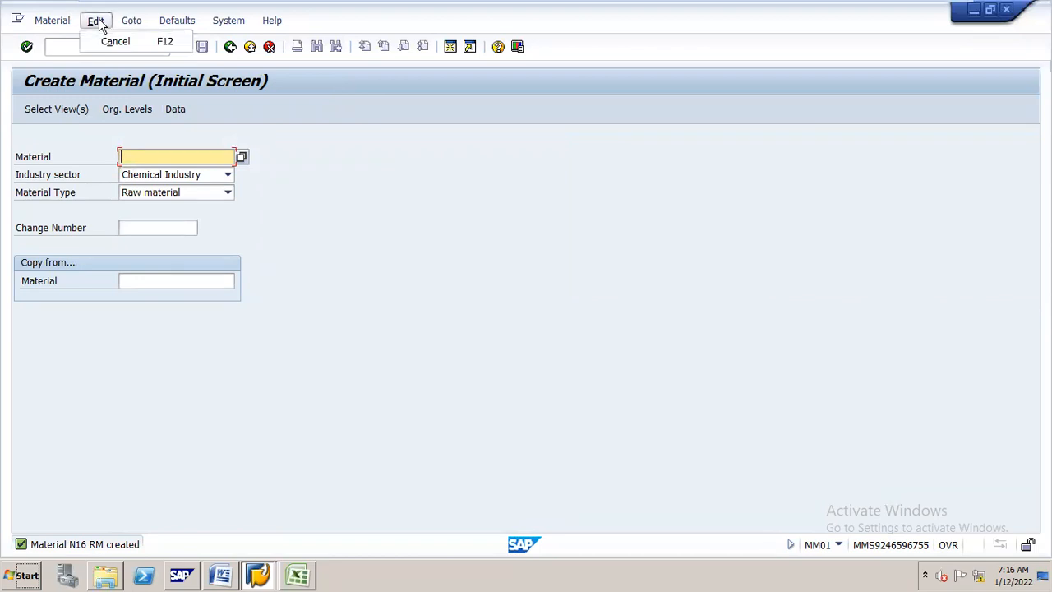
{"action": "left_click_drag", "start_coordinate": [381, 16], "coordinate": [465, 14]}
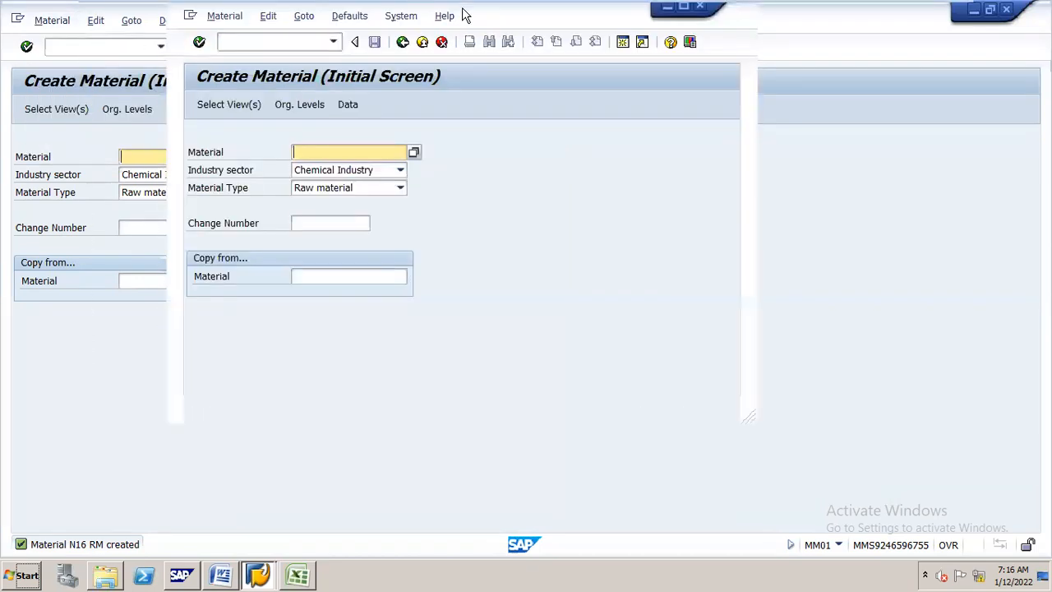
{"action": "left_click", "coordinate": [224, 15]}
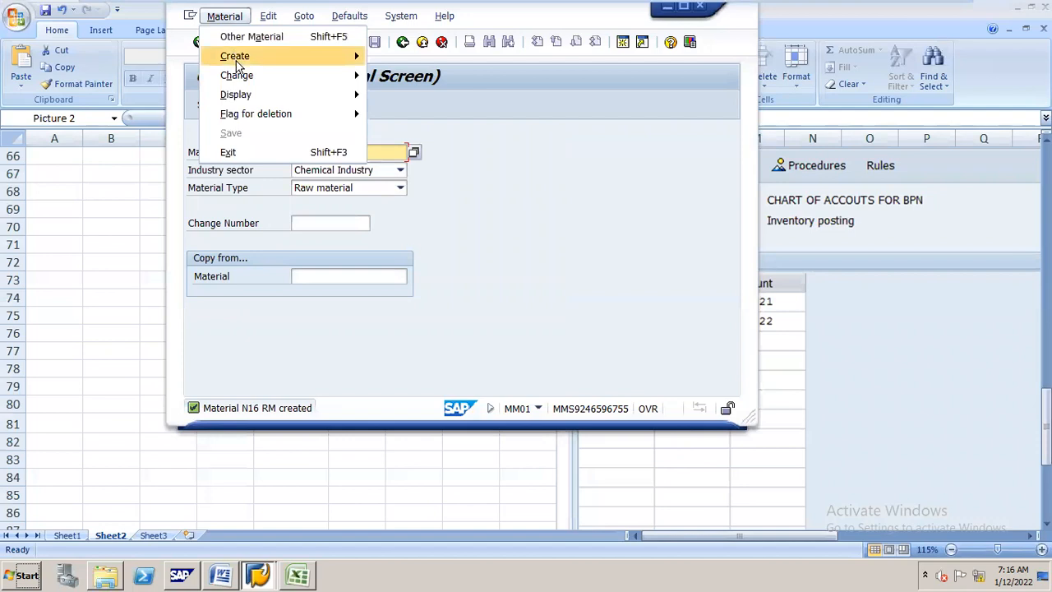
{"action": "mouse_move", "coordinate": [240, 77]}
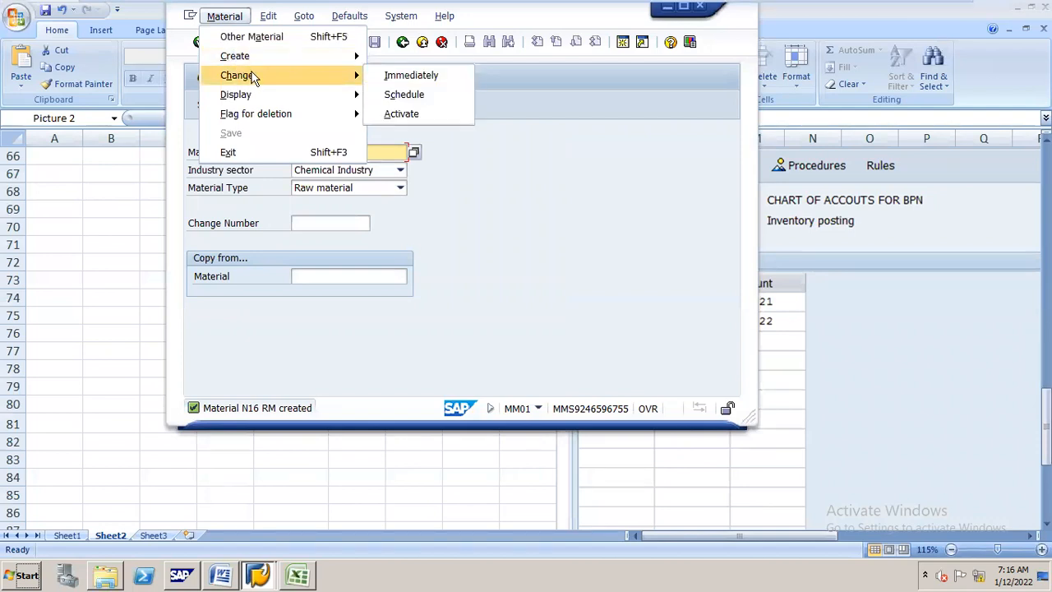
{"action": "left_click", "coordinate": [399, 77]}
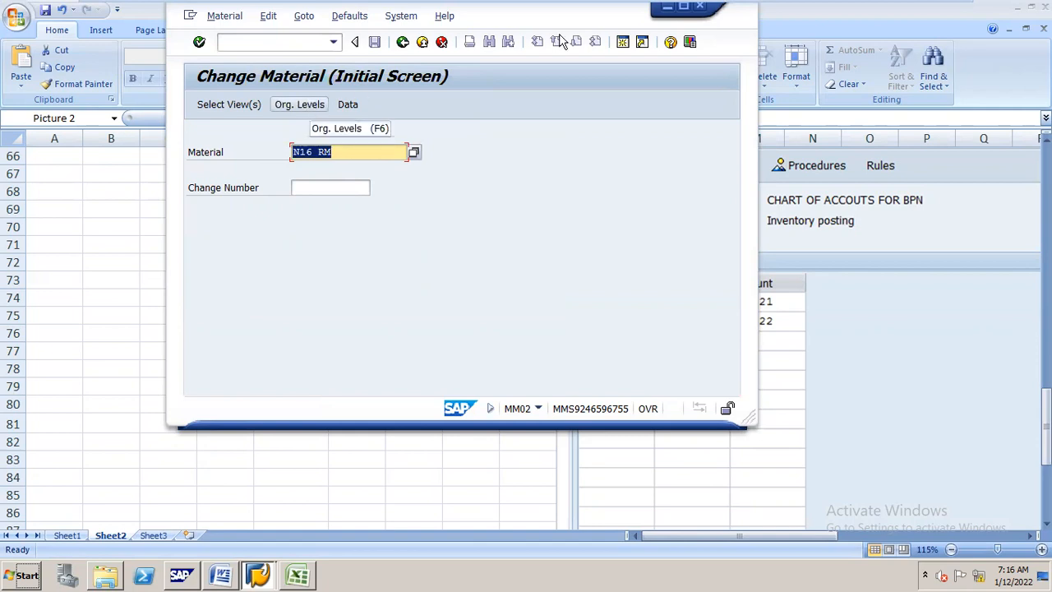
{"action": "left_click", "coordinate": [683, 7]}
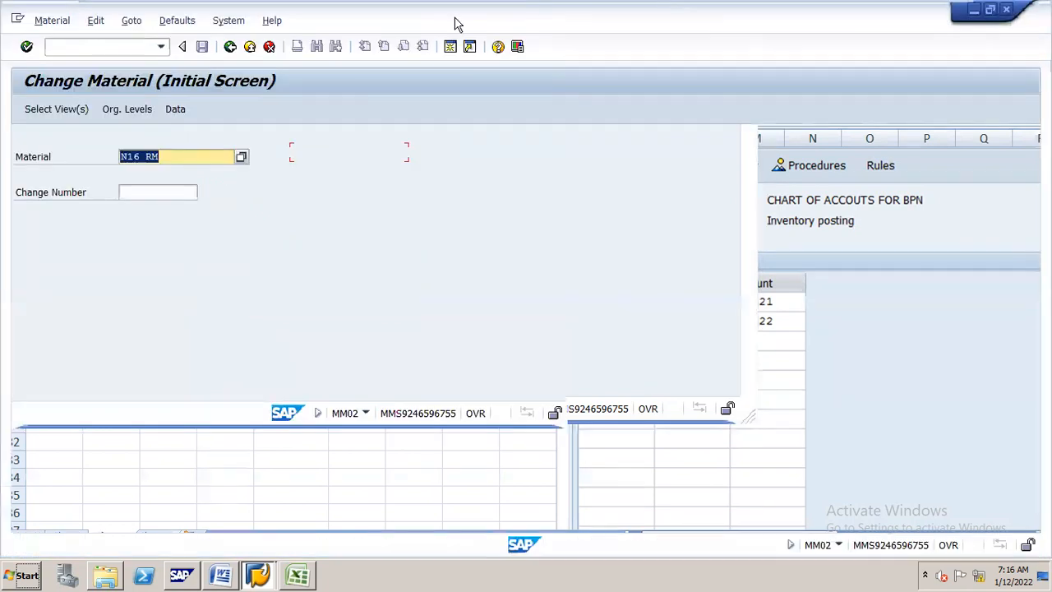
Select the views Basic Data 1, Purchase Order Text, Accounting 1 and Accounting 2 for changing material N16 RM.
{"action": "left_click", "coordinate": [118, 113]}
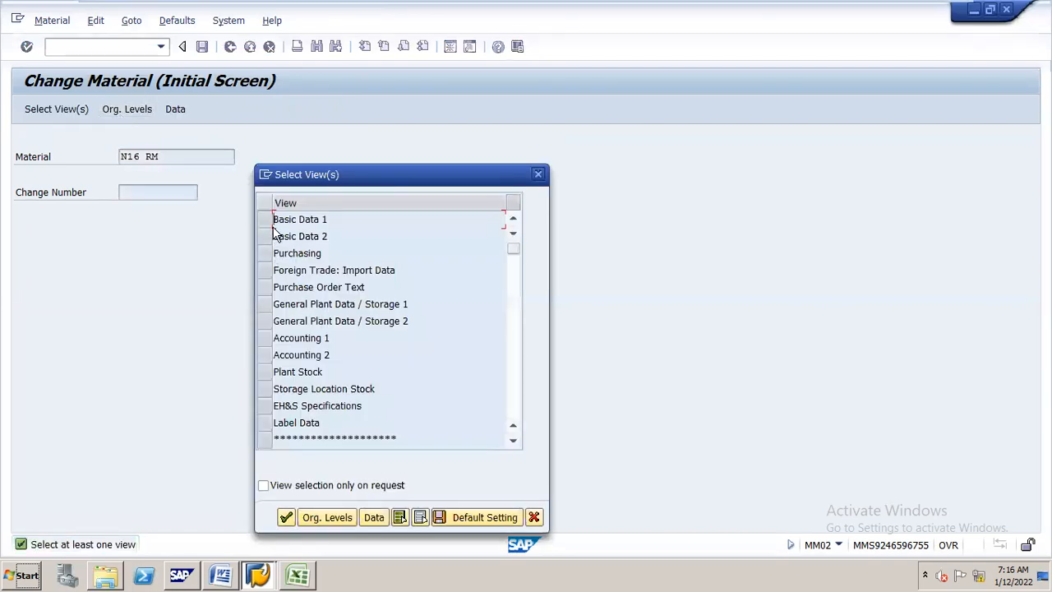
{"action": "left_click", "coordinate": [265, 220]}
{"action": "left_click", "coordinate": [265, 287]}
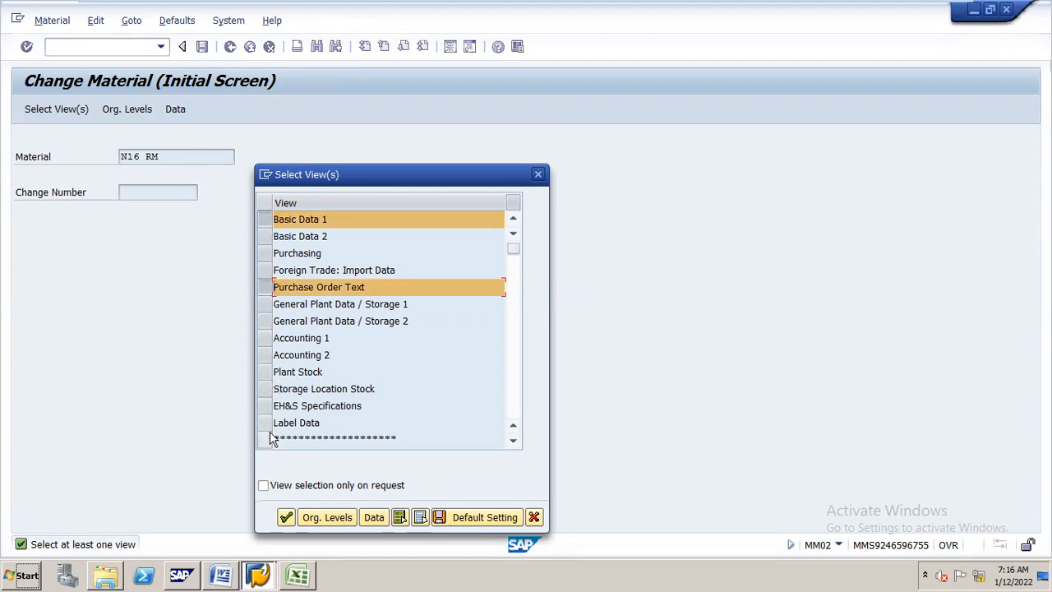
{"action": "left_click", "coordinate": [264, 338]}
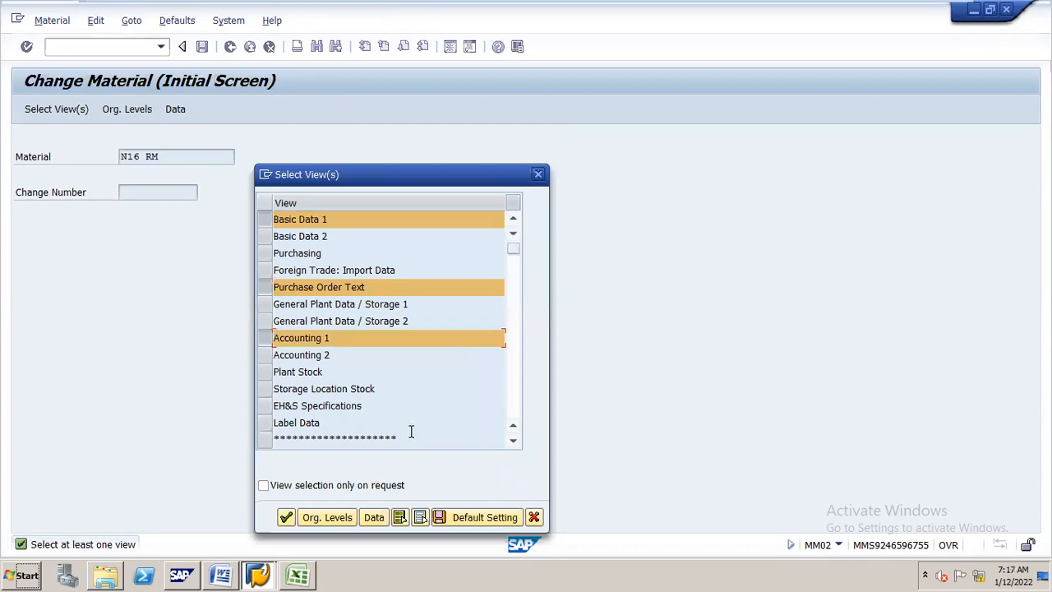
{"action": "left_click", "coordinate": [513, 443]}
{"action": "left_click", "coordinate": [513, 442]}
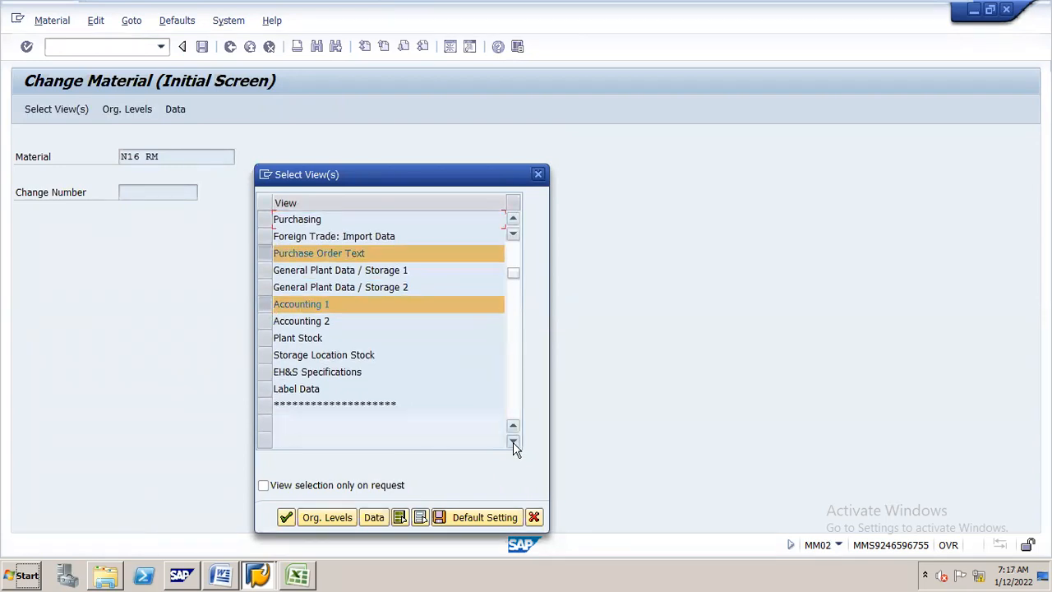
{"action": "left_click", "coordinate": [513, 442]}
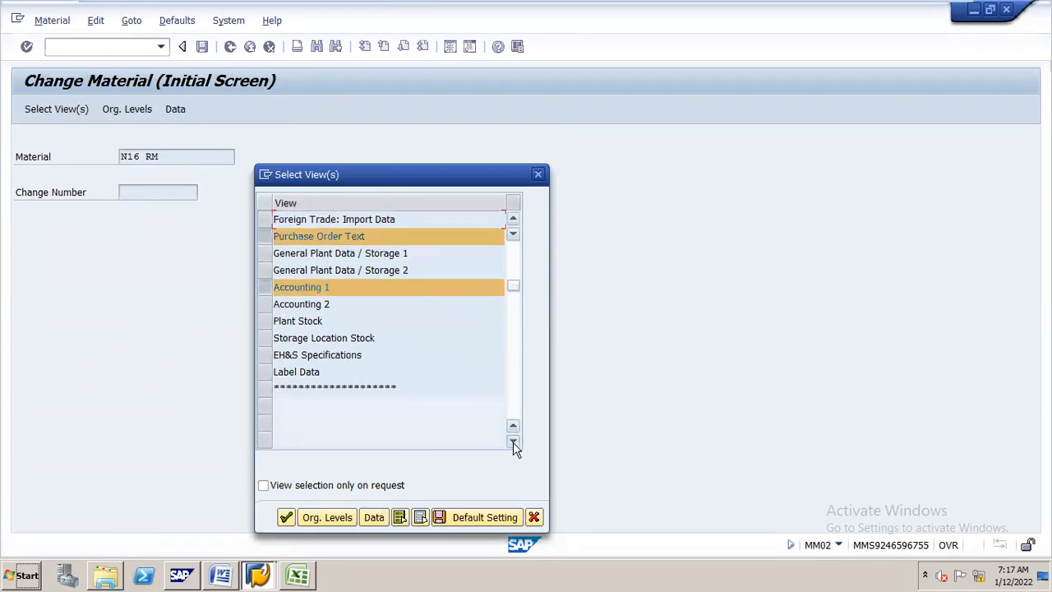
{"action": "left_click", "coordinate": [264, 304]}
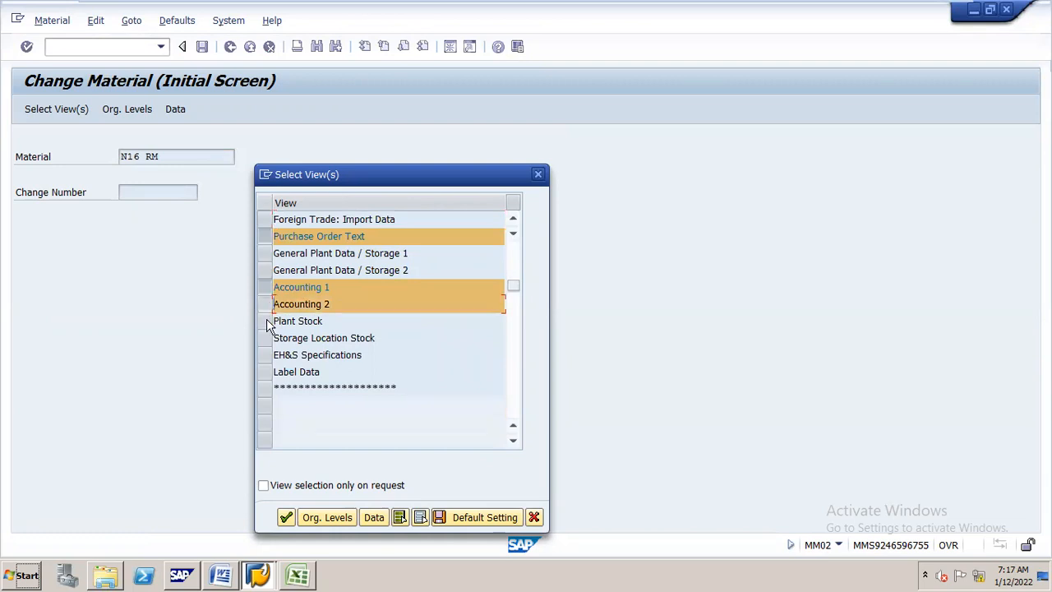
Set plant N16P as the organizational level for changing material N16 RM.
{"action": "left_click", "coordinate": [326, 517]}
{"action": "key", "text": "Down"}
{"action": "key", "text": "Return"}
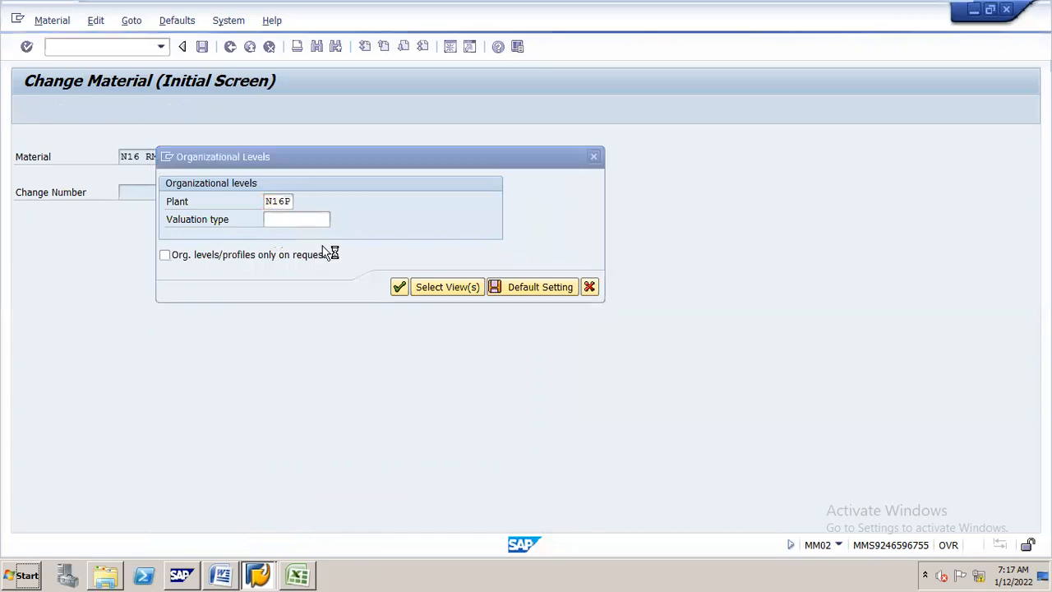
Look through the available views of material N16 RM, including its Label Data view.
{"action": "left_click", "coordinate": [537, 141]}
{"action": "left_click", "coordinate": [537, 141]}
{"action": "left_click", "coordinate": [537, 141]}
{"action": "left_click", "coordinate": [537, 141]}
{"action": "left_click", "coordinate": [537, 141]}
{"action": "left_click", "coordinate": [537, 141]}
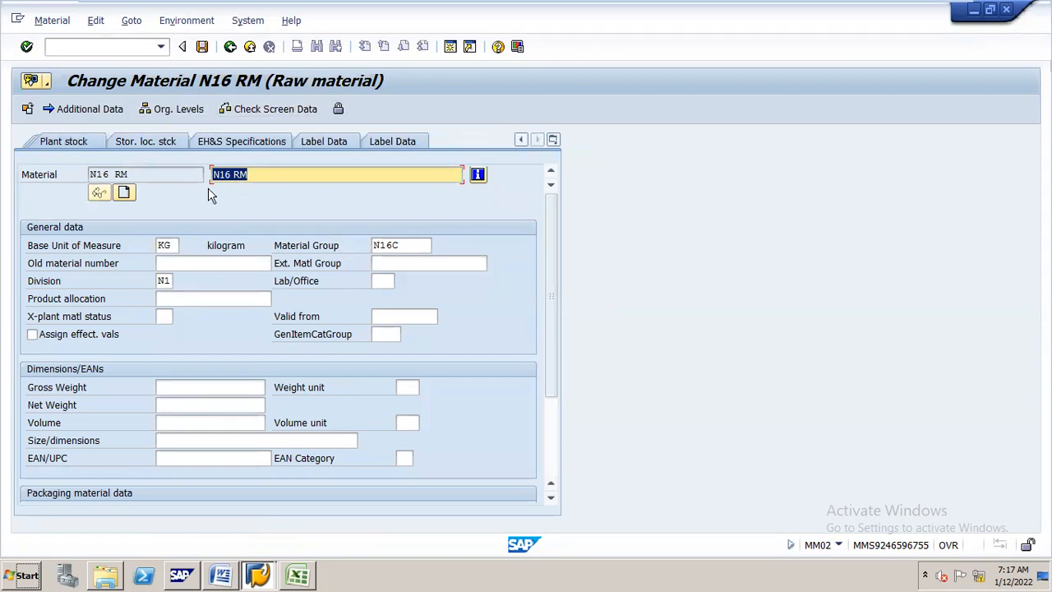
{"action": "left_click", "coordinate": [52, 20]}
{"action": "left_click", "coordinate": [671, 236]}
{"action": "left_click", "coordinate": [332, 139]}
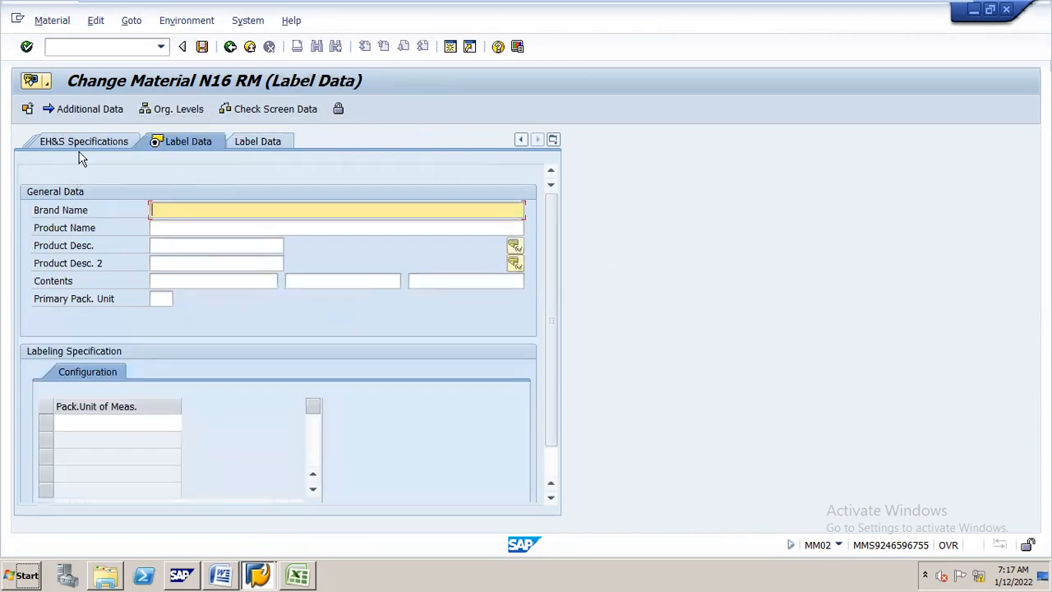
{"action": "left_click", "coordinate": [521, 141]}
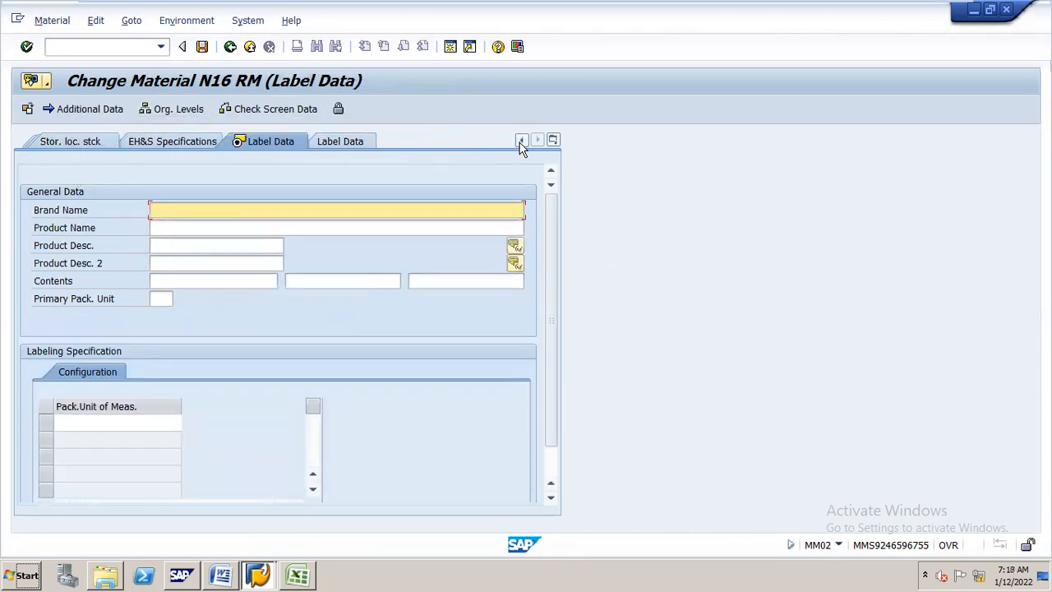
{"action": "left_click", "coordinate": [521, 141]}
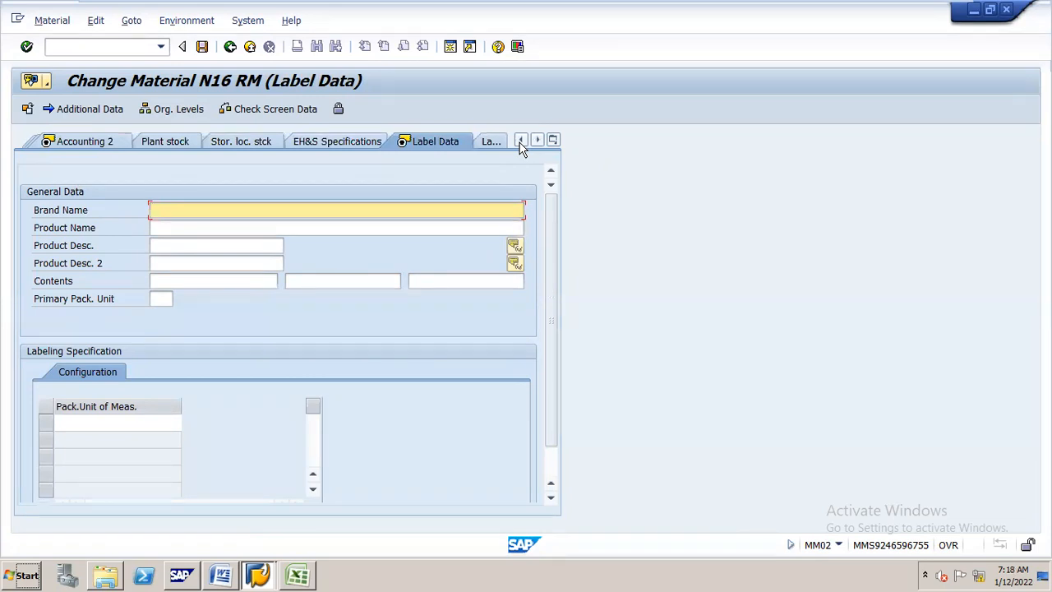
{"action": "left_click", "coordinate": [521, 140]}
{"action": "left_click", "coordinate": [520, 141]}
{"action": "left_click", "coordinate": [520, 142]}
{"action": "left_click", "coordinate": [521, 141]}
{"action": "left_click", "coordinate": [520, 141]}
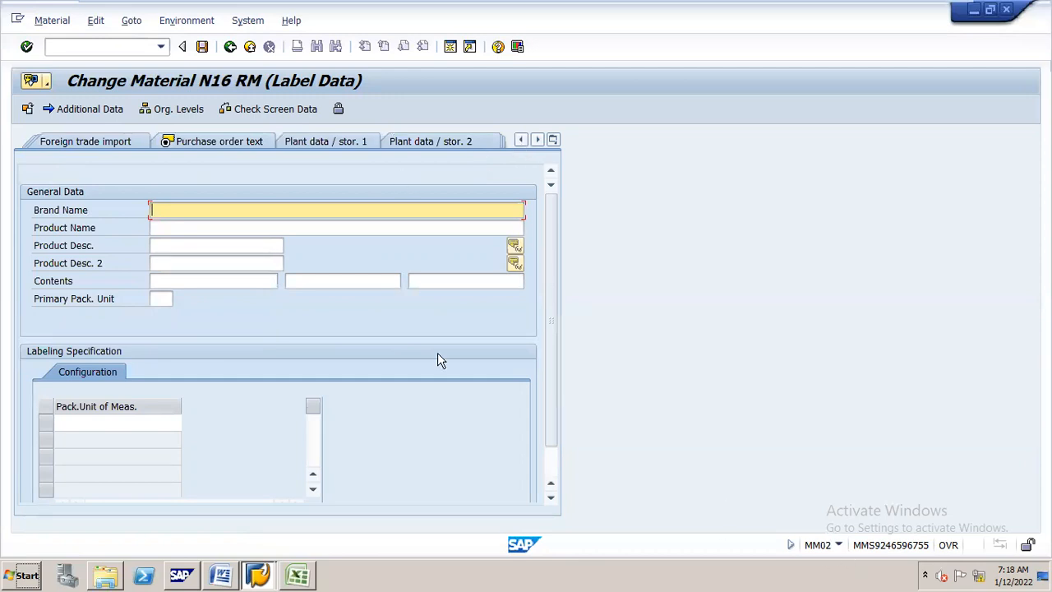
Start creating material N16 RM1 in transaction MM01 with industry sector Chemical Industry and material type Raw material.
{"action": "left_click", "coordinate": [152, 46]}
{"action": "type", "text": "/NMM01"}
{"action": "key", "text": "Return"}
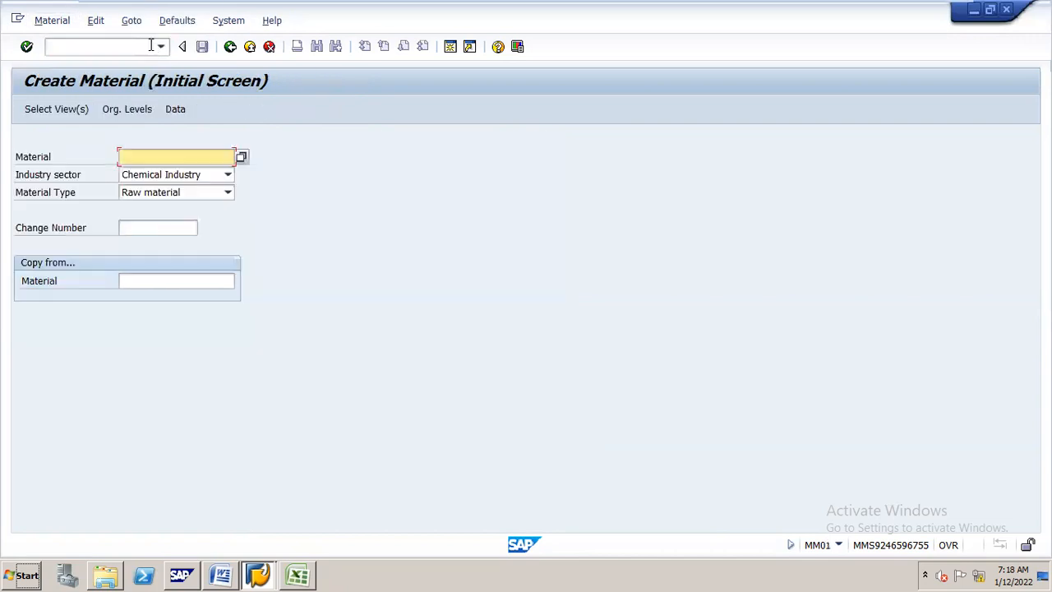
{"action": "left_click", "coordinate": [175, 159]}
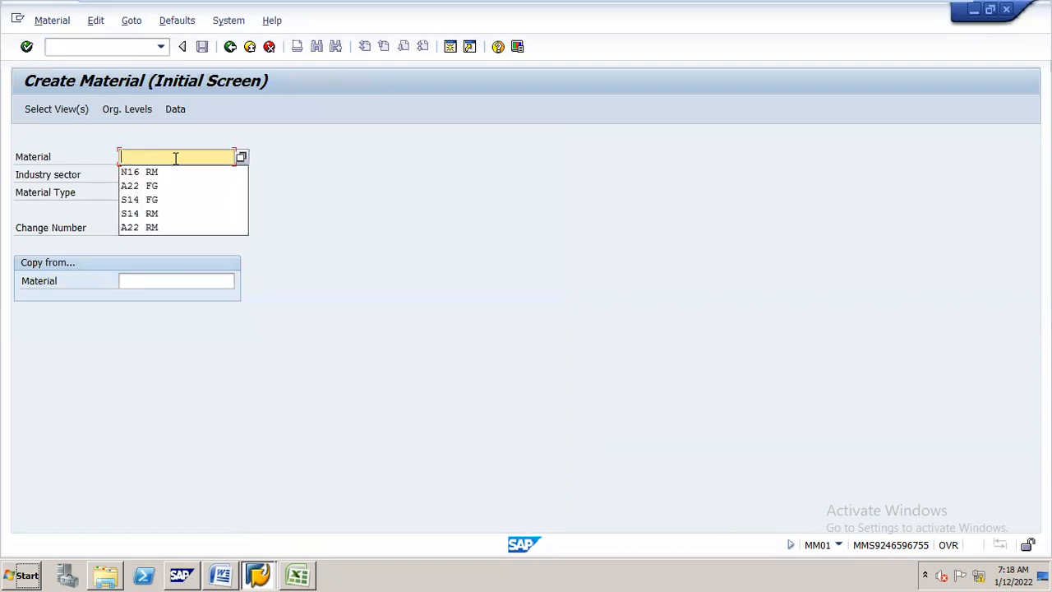
{"action": "type", "text": "N16"}
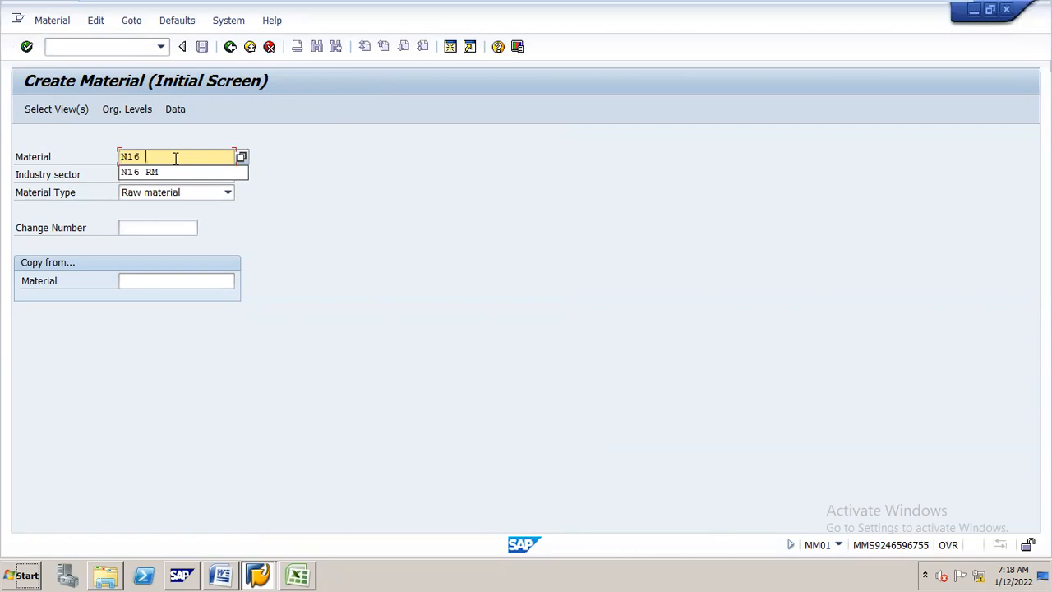
{"action": "type", "text": " RM1"}
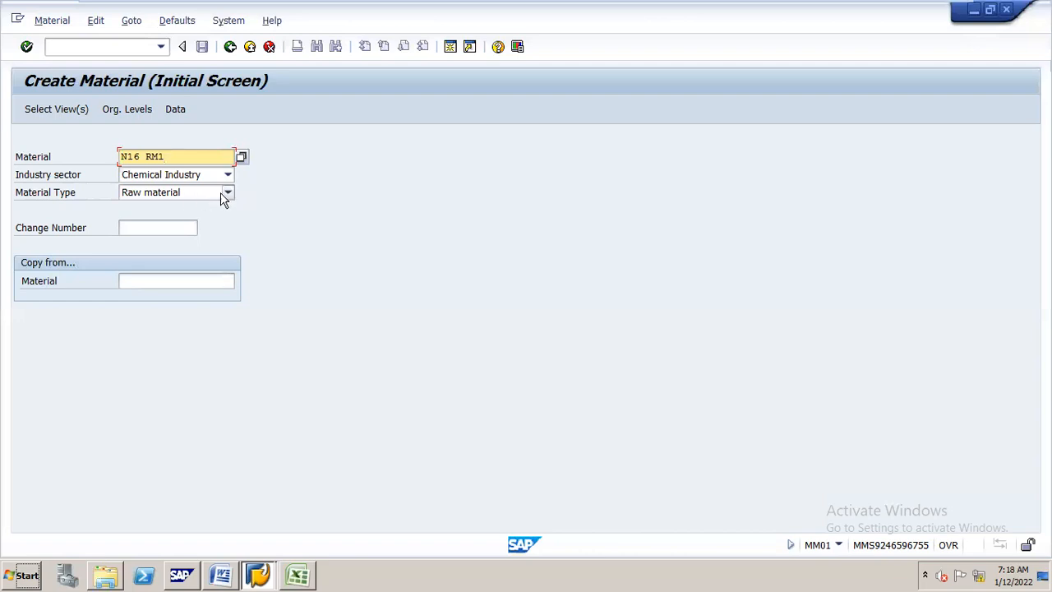
{"action": "key", "text": "Return"}
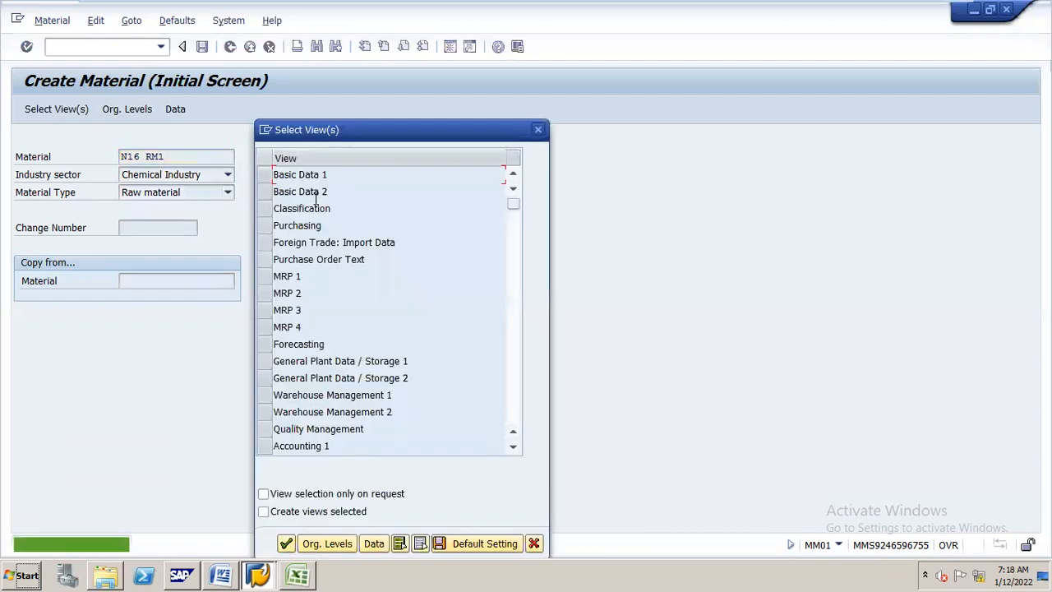
Select the views Basic Data 1, Purchasing, General Plant Data / Storage 1, Accounting 1 and Costing 2 for N16 RM1.
{"action": "left_click", "coordinate": [265, 175]}
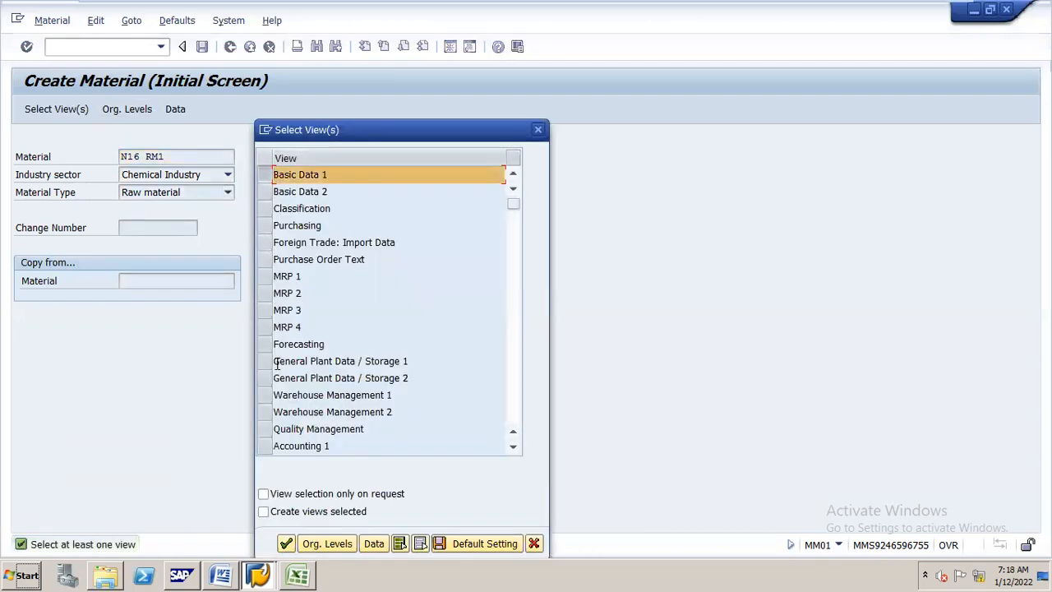
{"action": "left_click", "coordinate": [266, 225]}
{"action": "left_click", "coordinate": [264, 360]}
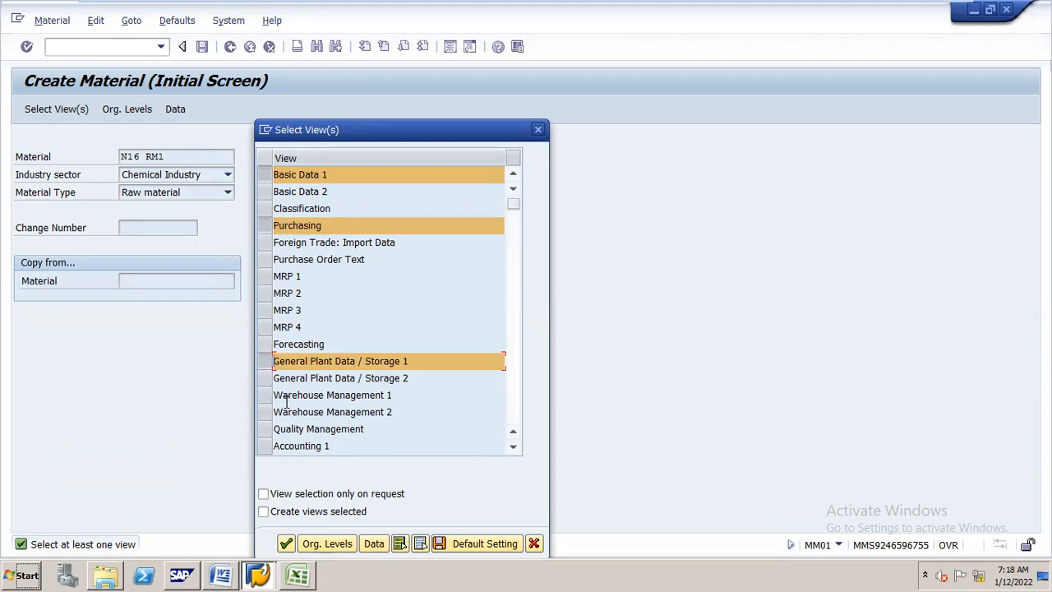
{"action": "left_click", "coordinate": [265, 446]}
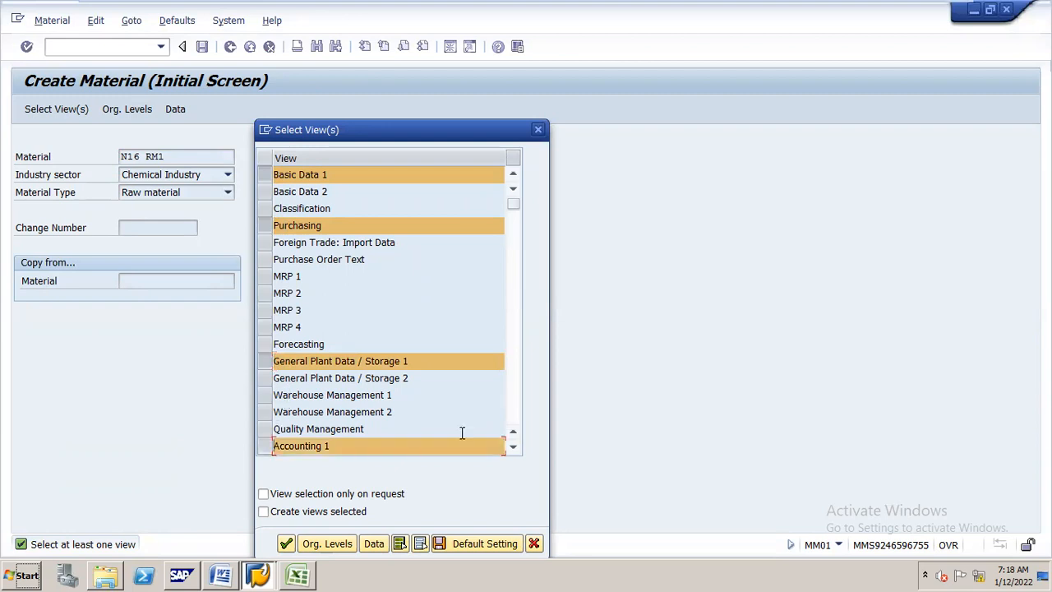
{"action": "left_click", "coordinate": [514, 448]}
{"action": "left_click", "coordinate": [514, 447]}
{"action": "left_click", "coordinate": [514, 448]}
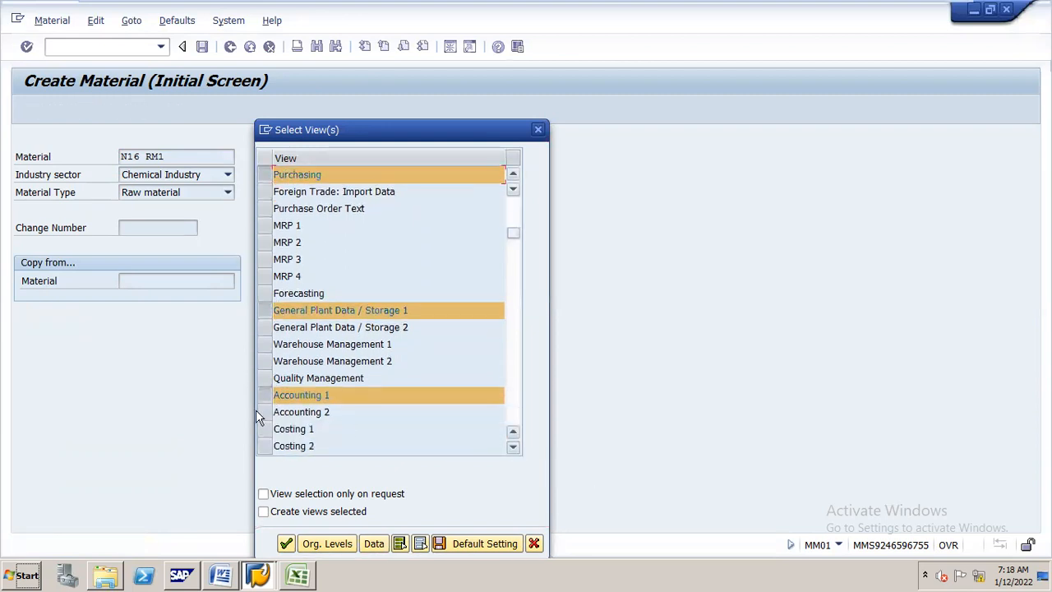
{"action": "scroll", "coordinate": [259, 419], "scroll_direction": "down", "scroll_amount": 1}
{"action": "left_click", "coordinate": [263, 428]}
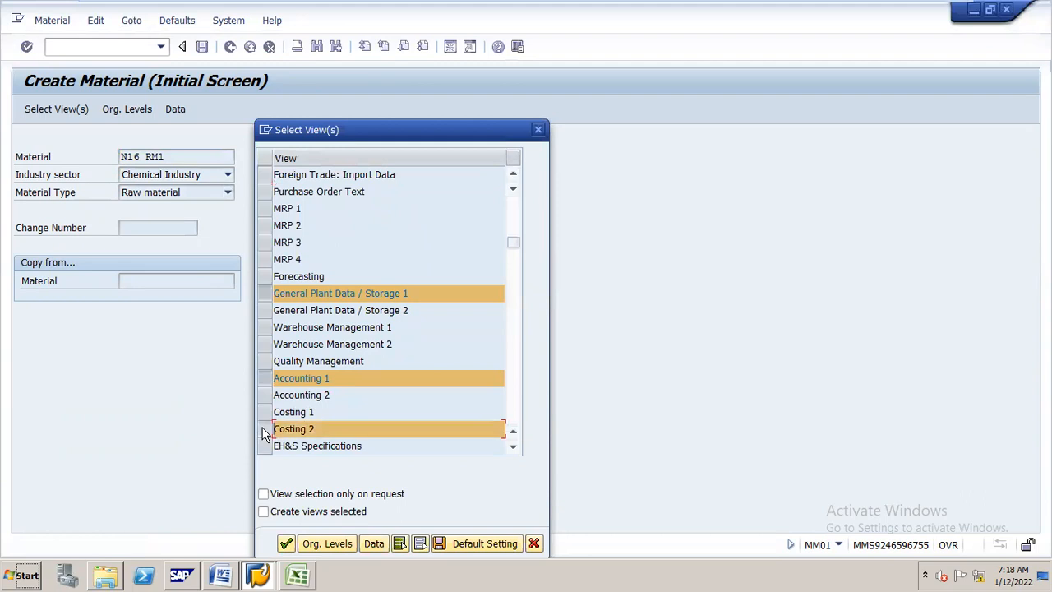
Set the organizational levels of N16 RM1 with plant N16P and continue to its Basic Data 1 view.
{"action": "left_click", "coordinate": [320, 543]}
{"action": "key", "text": "Down"}
{"action": "key", "text": "Return"}
{"action": "key", "text": "Tab"}
{"action": "key", "text": "Down"}
{"action": "key", "text": "Return"}
{"action": "key", "text": "Return"}
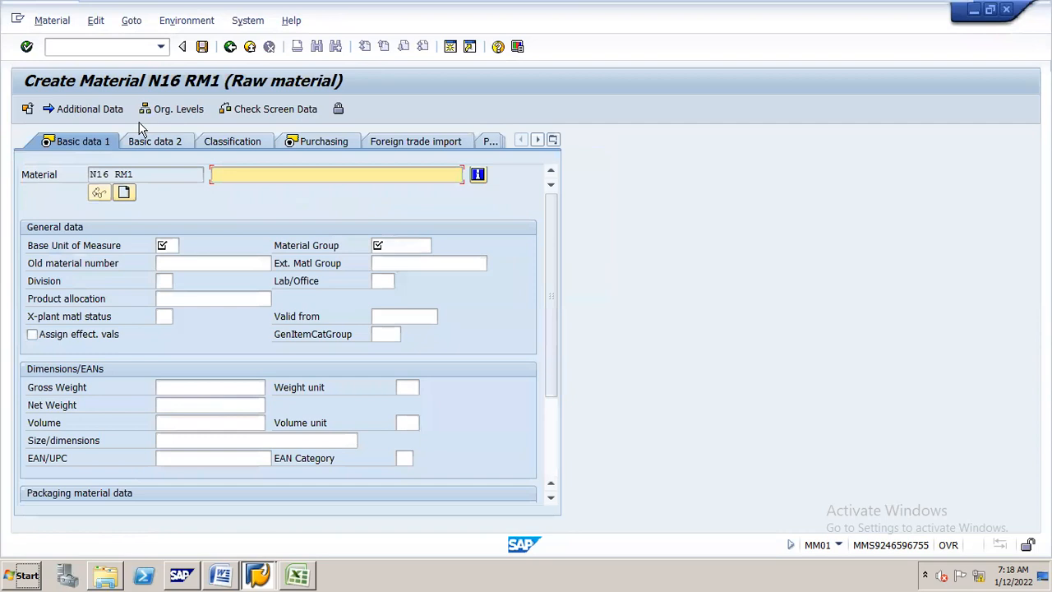
Enter description N16 RM1, base unit KG, material group N16C and division N1 in the basic data, then open the Purchasing view.
{"action": "key", "text": "Down"}
{"action": "key", "text": "Return"}
{"action": "left_click", "coordinate": [168, 244]}
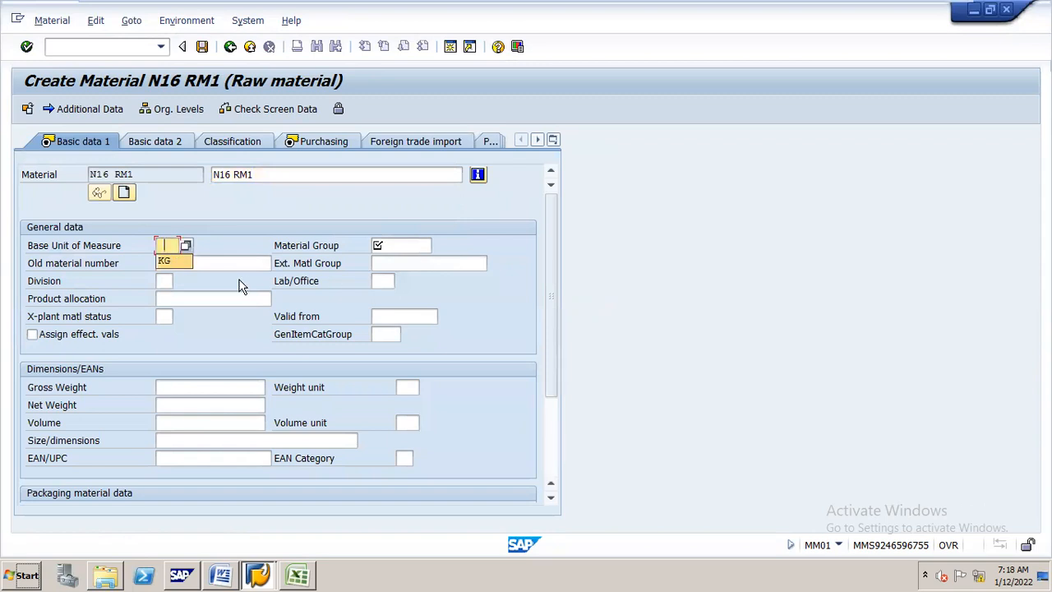
{"action": "key", "text": "Down"}
{"action": "key", "text": "Return"}
{"action": "key", "text": "Tab"}
{"action": "type", "text": "N16C"}
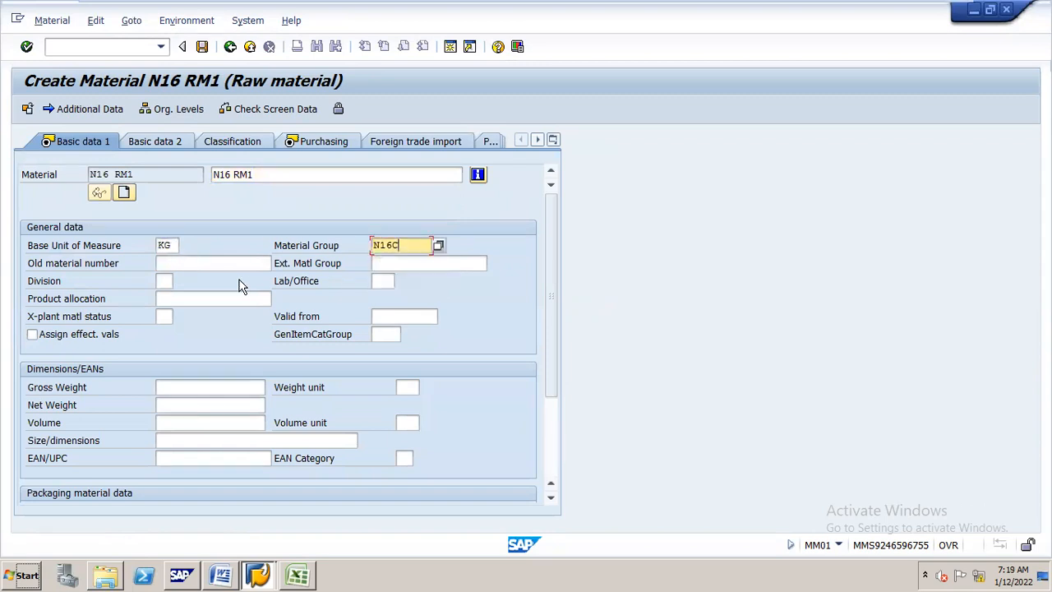
{"action": "left_click", "coordinate": [164, 280]}
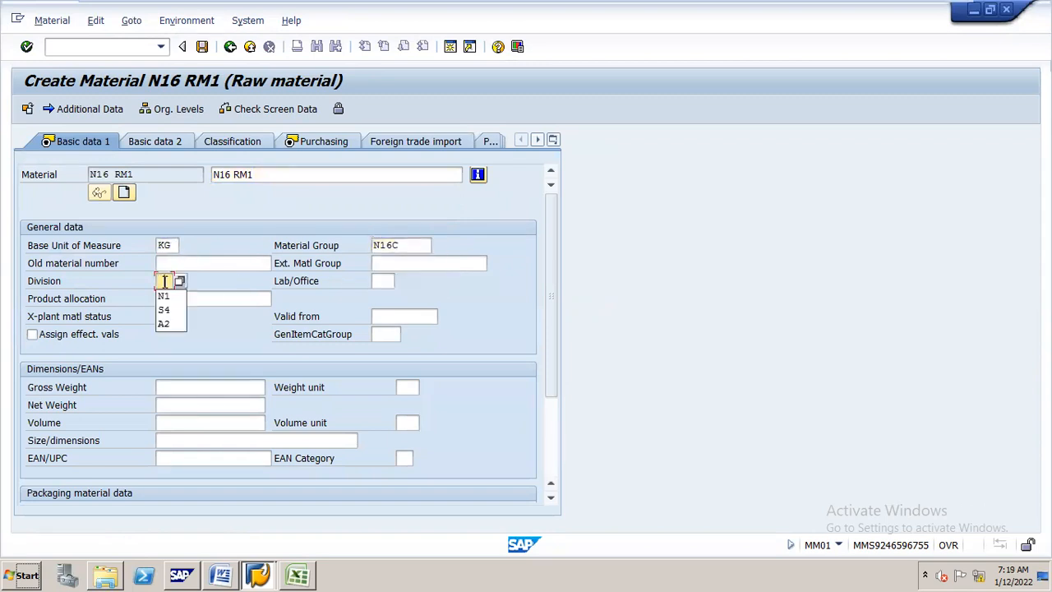
{"action": "left_click", "coordinate": [166, 296]}
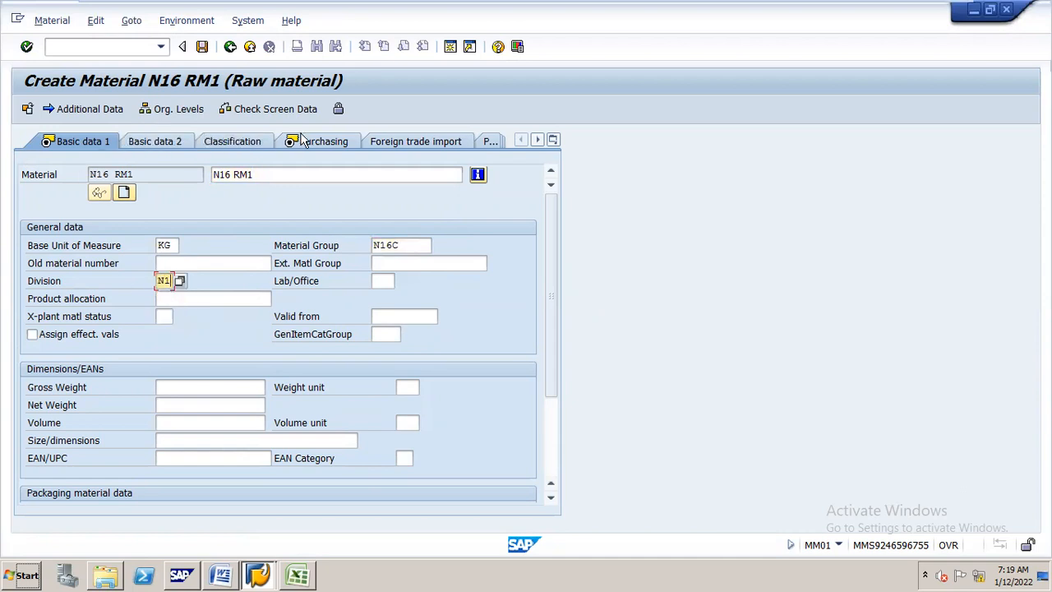
{"action": "left_click", "coordinate": [344, 144]}
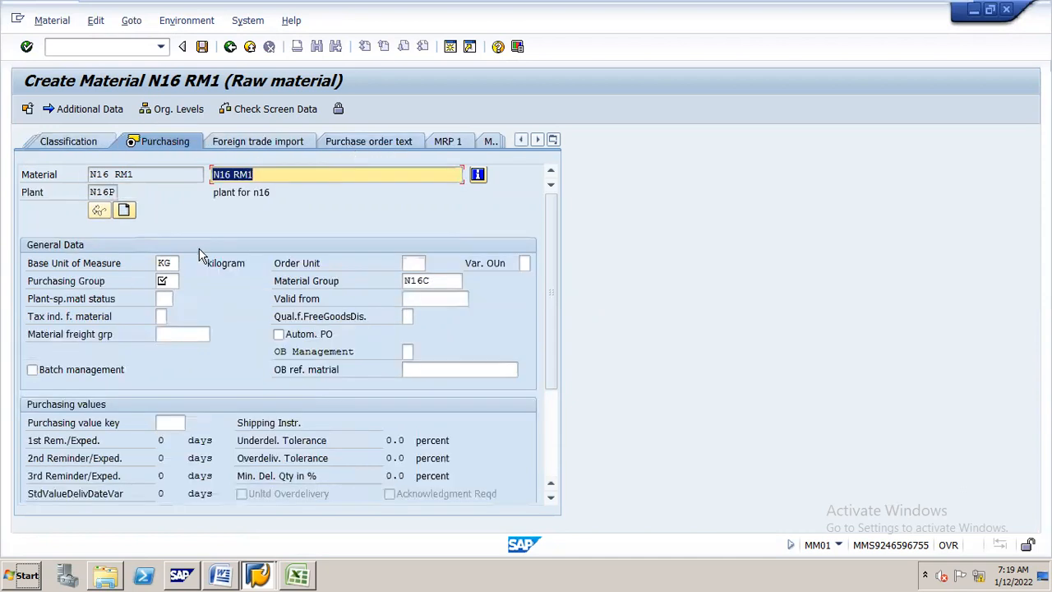
Set the purchasing group of material N16 RM1 to N16 and open its Plant data / stor. 1 view.
{"action": "left_click", "coordinate": [170, 279]}
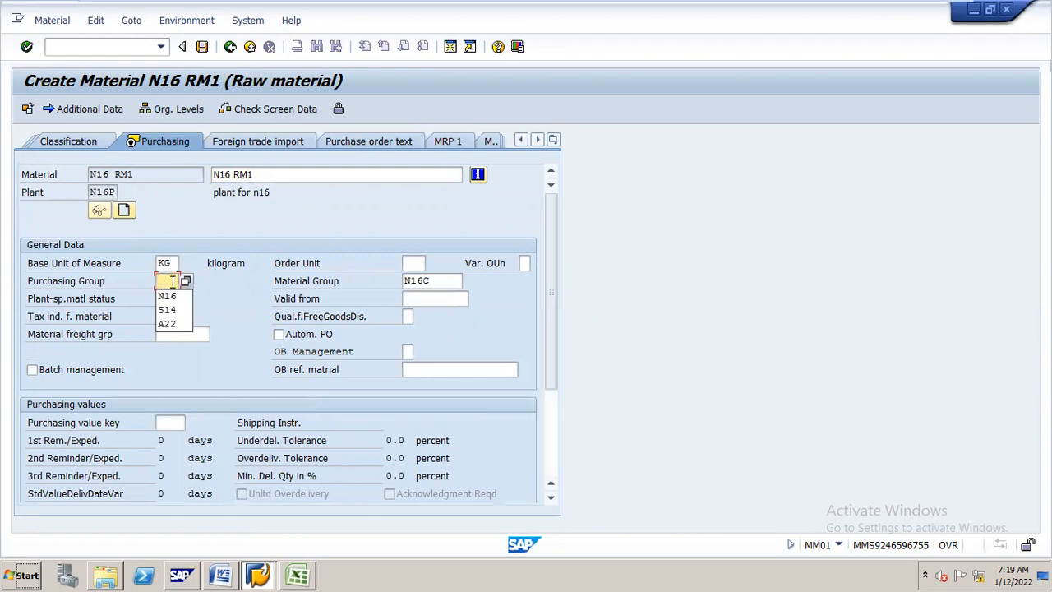
{"action": "left_click", "coordinate": [167, 295]}
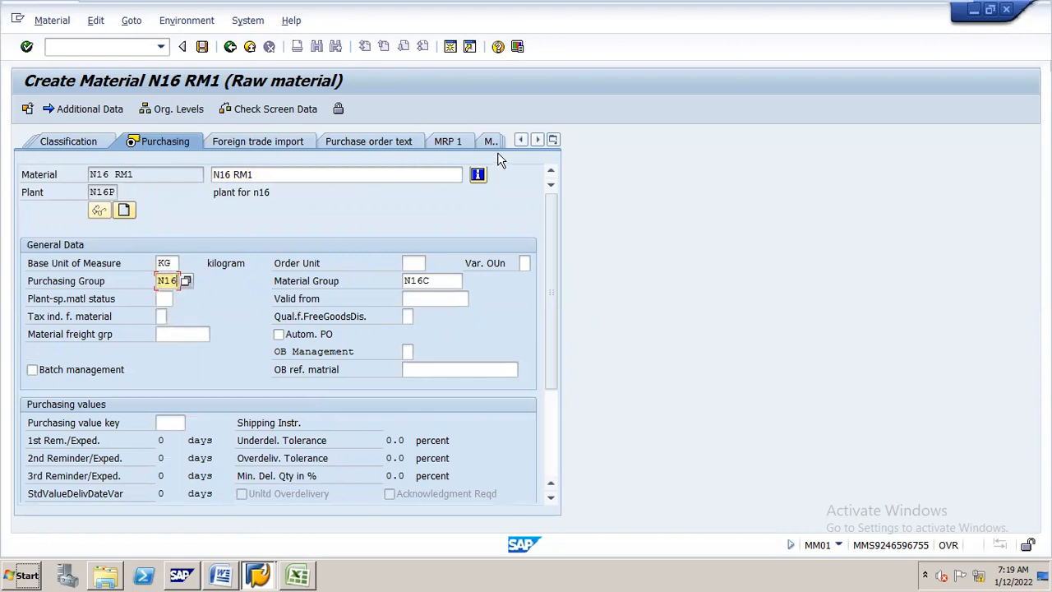
{"action": "left_click", "coordinate": [539, 140]}
{"action": "left_click", "coordinate": [538, 141]}
{"action": "left_click", "coordinate": [539, 140]}
{"action": "left_click", "coordinate": [538, 141]}
{"action": "left_click", "coordinate": [539, 141]}
{"action": "left_click", "coordinate": [332, 140]}
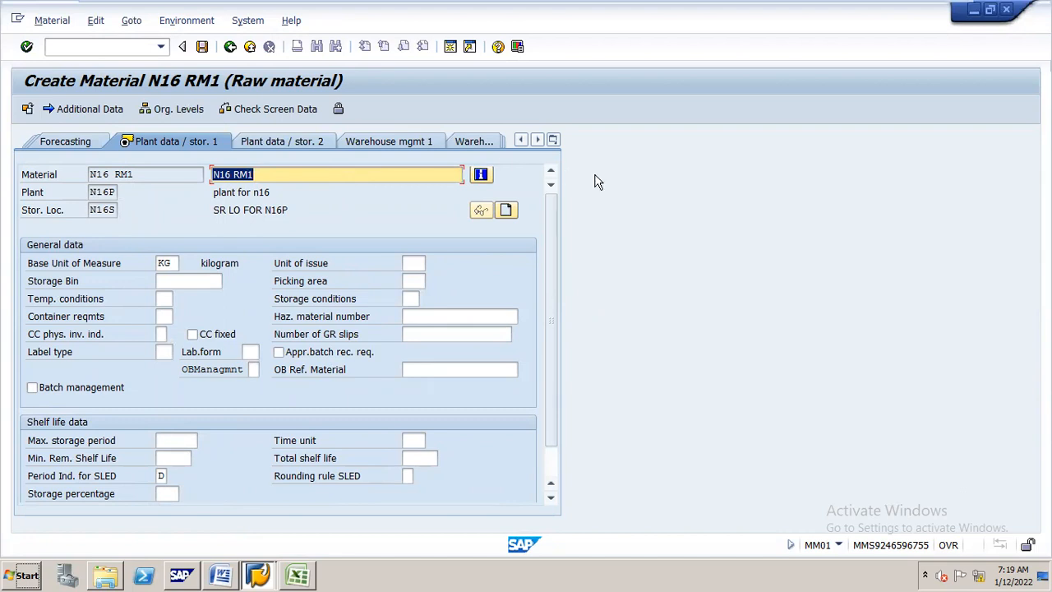
In the Accounting 1 view, enter valuation class N161, price control V and a moving price of 100.
{"action": "left_click", "coordinate": [536, 140]}
{"action": "left_click", "coordinate": [535, 140]}
{"action": "left_click", "coordinate": [535, 140]}
{"action": "left_click", "coordinate": [428, 140]}
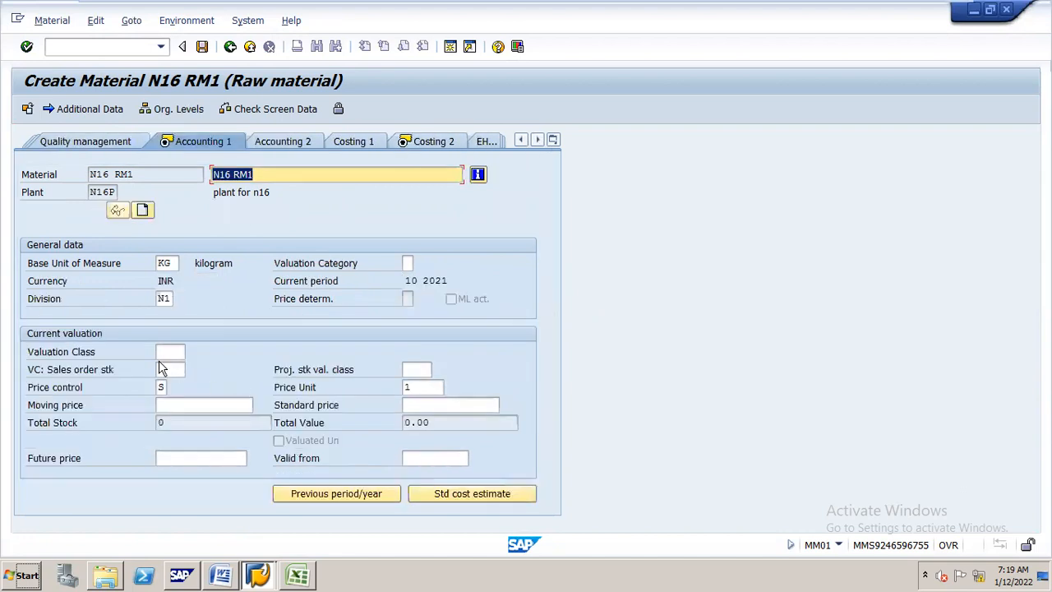
{"action": "left_click", "coordinate": [167, 351]}
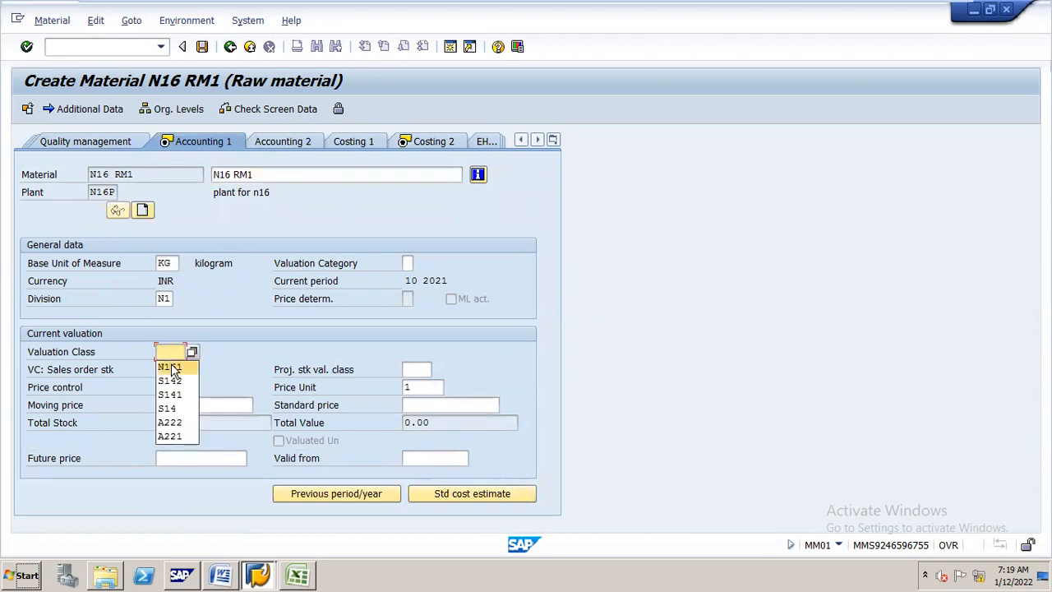
{"action": "left_click", "coordinate": [171, 367]}
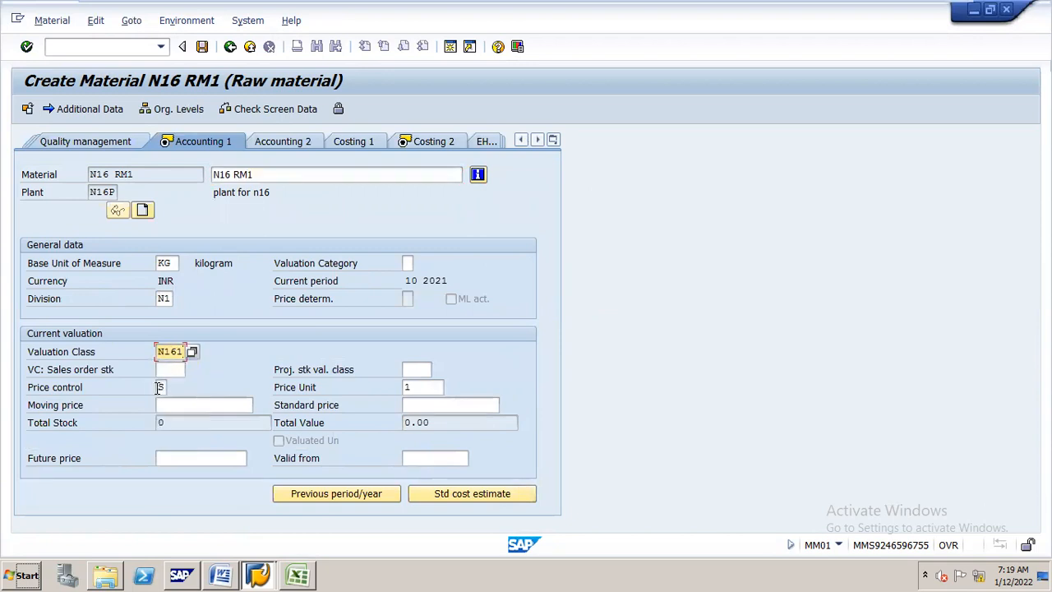
{"action": "left_click", "coordinate": [159, 387]}
{"action": "left_click", "coordinate": [162, 402]}
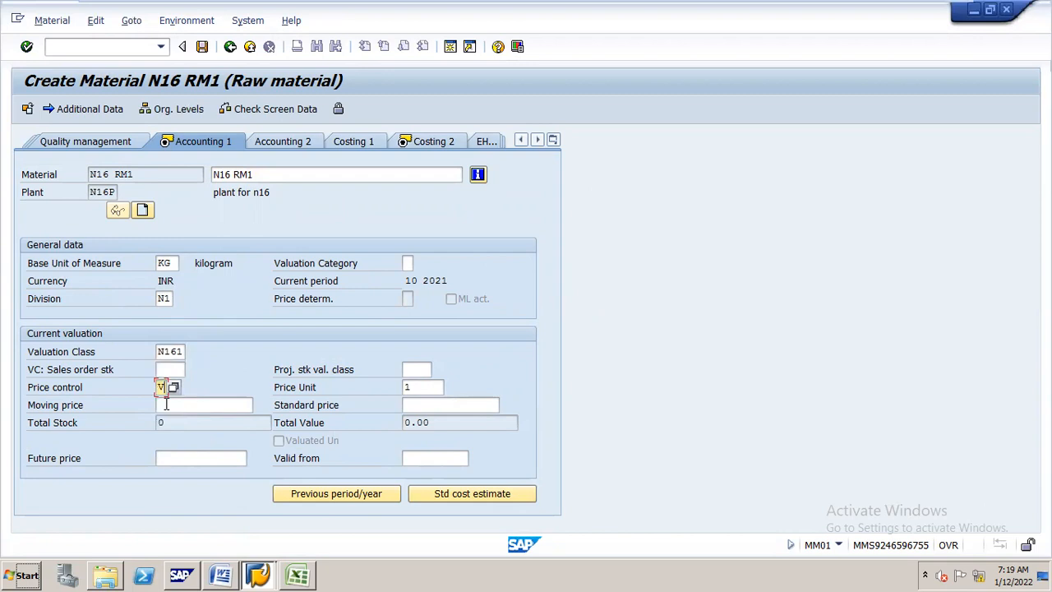
{"action": "left_click", "coordinate": [165, 404]}
{"action": "left_click", "coordinate": [166, 420]}
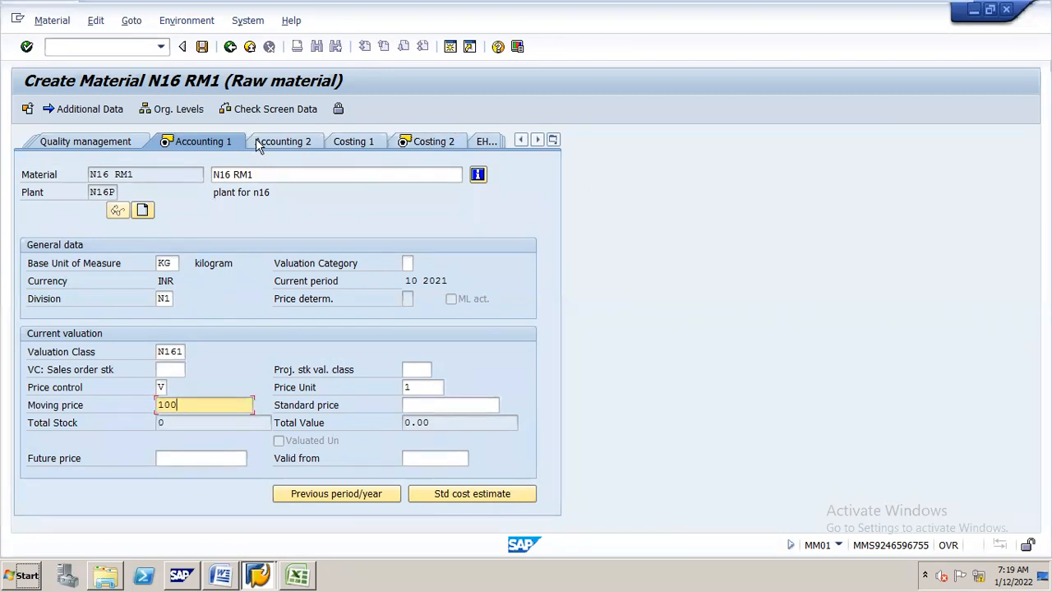
In the Costing 1 view, set profit center STEEL, enable Material origin and save material N16 RM1.
{"action": "left_click", "coordinate": [344, 141]}
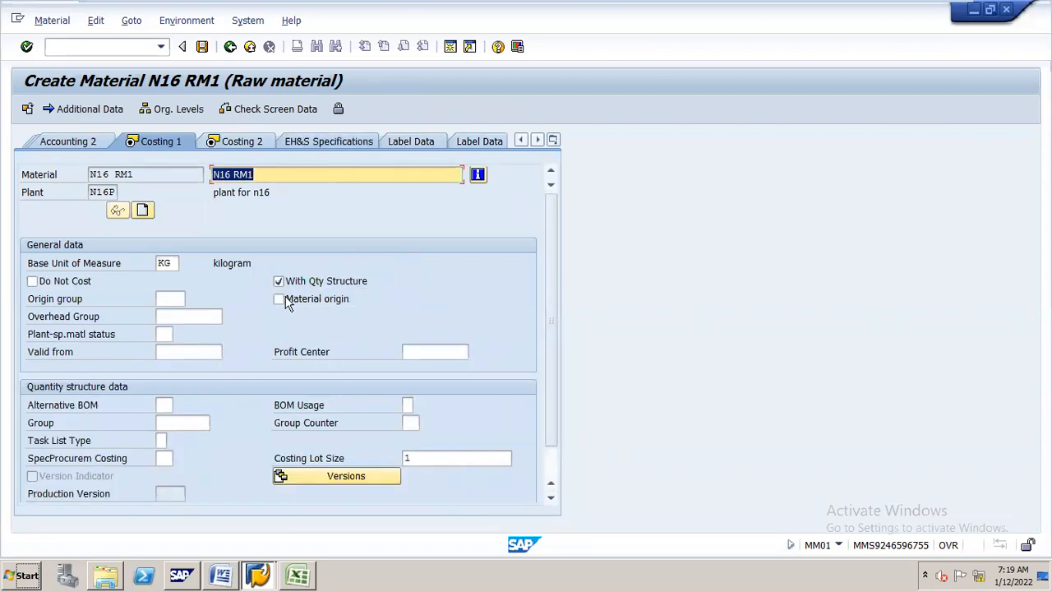
{"action": "left_click", "coordinate": [462, 358]}
{"action": "left_click", "coordinate": [455, 367]}
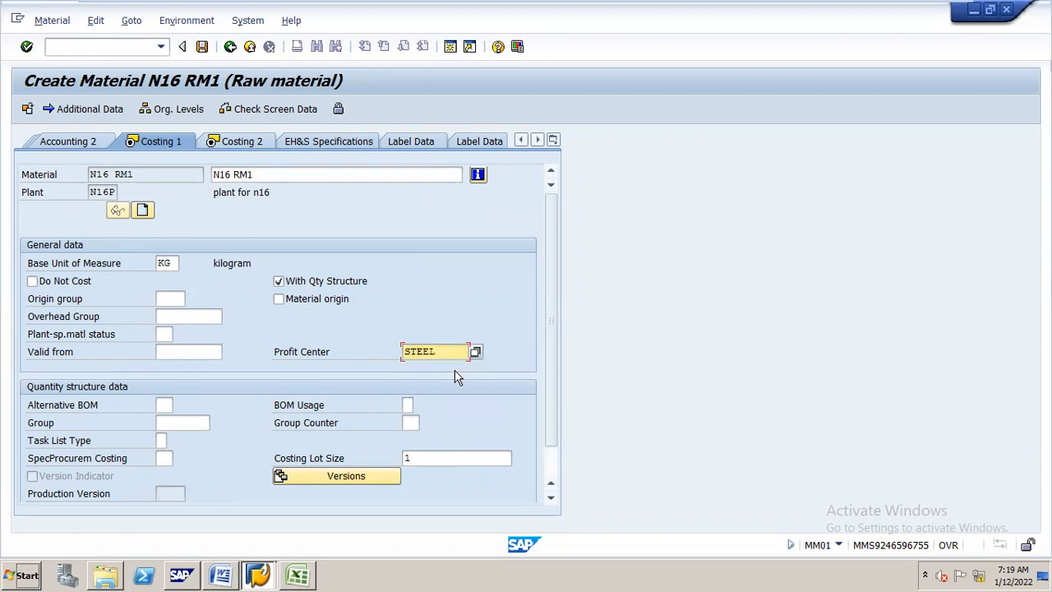
{"action": "left_click", "coordinate": [279, 299]}
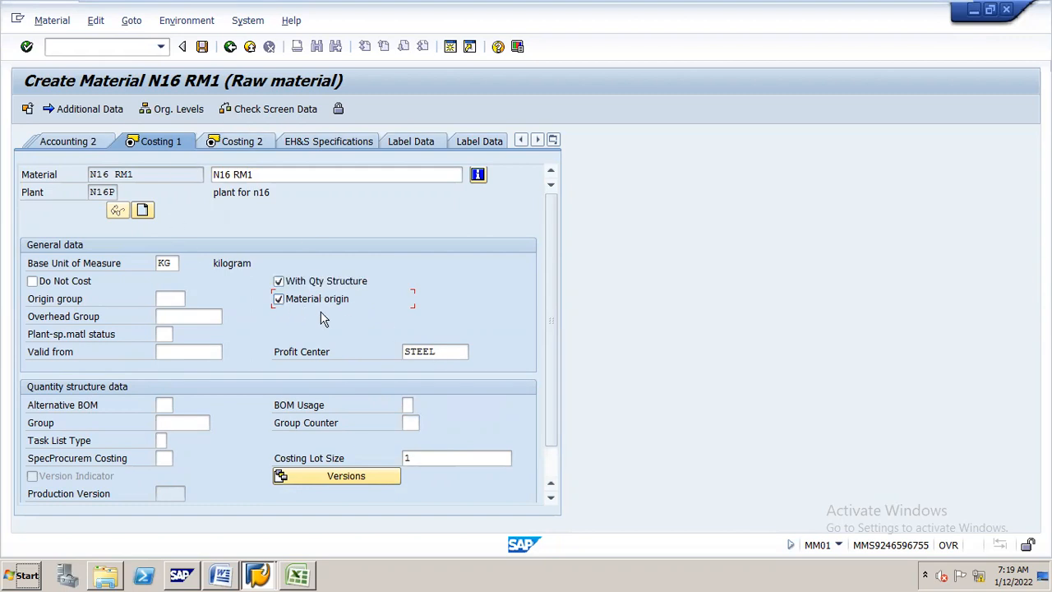
{"action": "left_click", "coordinate": [202, 47]}
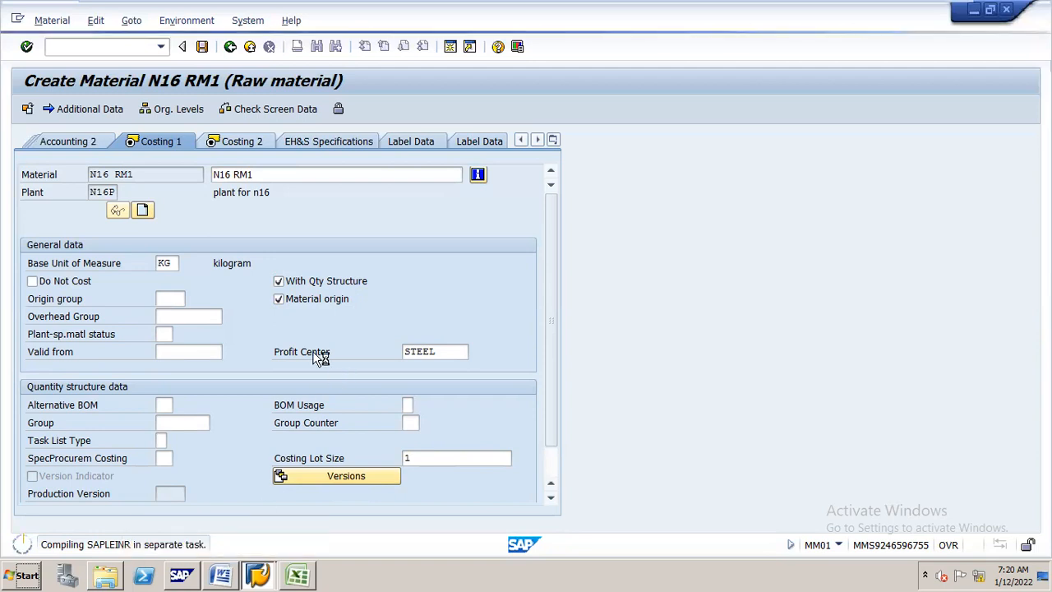
Look up the transaction code for opening material periods in the MM INTEGRATION Word document, then return to SAP.
{"action": "mouse_move", "coordinate": [230, 551]}
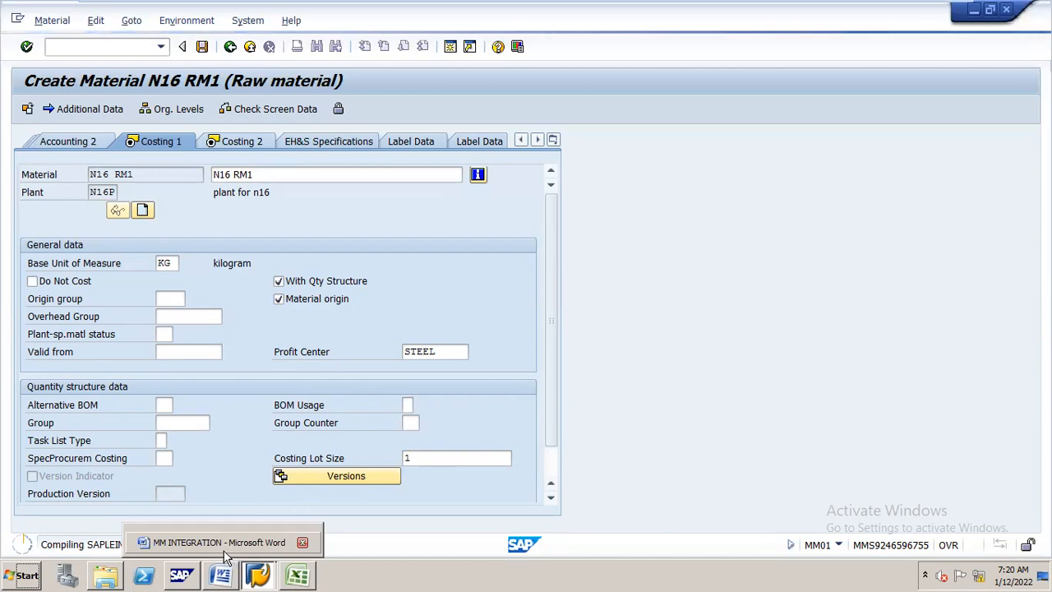
{"action": "left_click", "coordinate": [224, 551]}
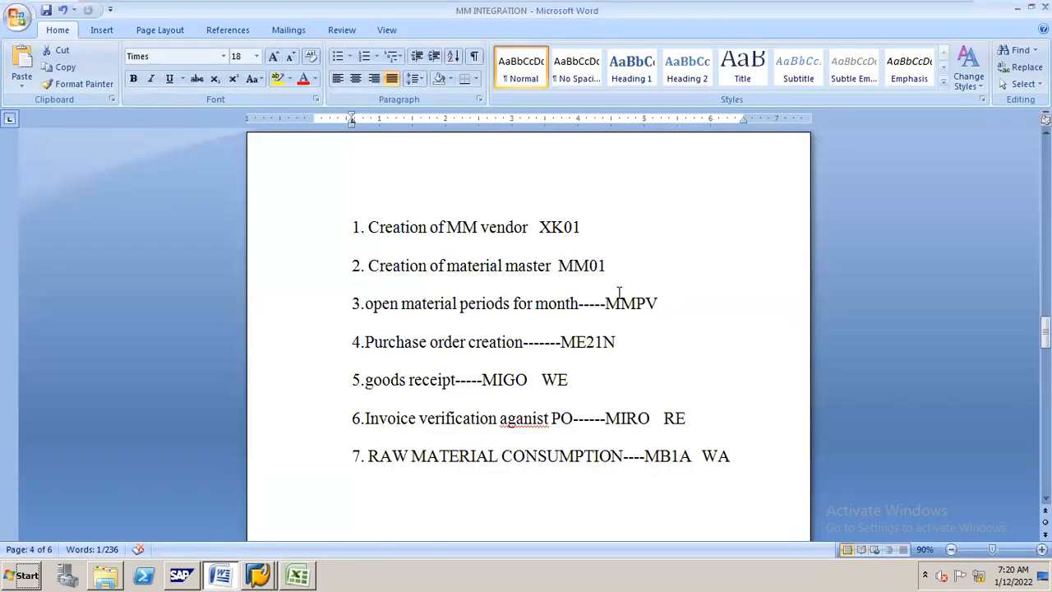
{"action": "left_click_drag", "start_coordinate": [607, 302], "coordinate": [658, 314]}
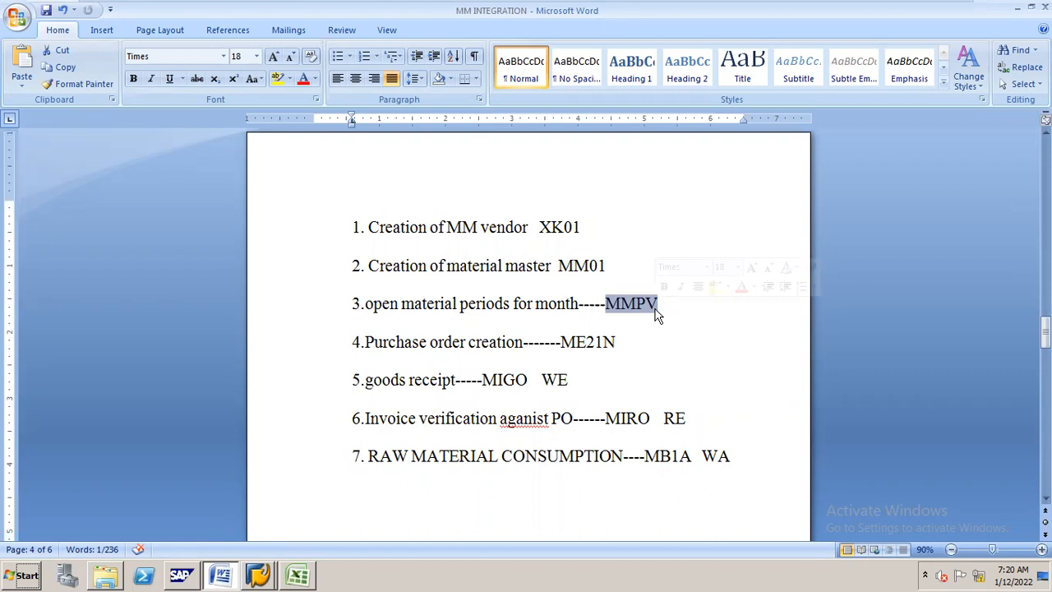
{"action": "key", "text": "alt+Tab"}
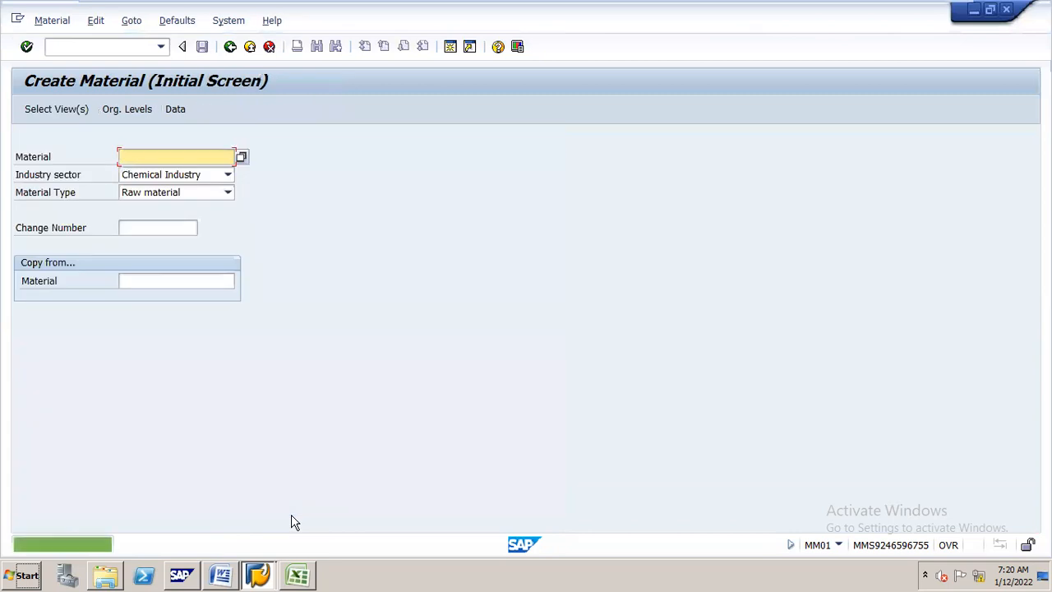
Open transaction MMPV to maintain the period for material master records.
{"action": "left_click", "coordinate": [137, 46]}
{"action": "type", "text": "/N"}
{"action": "key", "text": "BackSpace"}
{"action": "key", "text": "BackSpace"}
{"action": "type", "text": "/"}
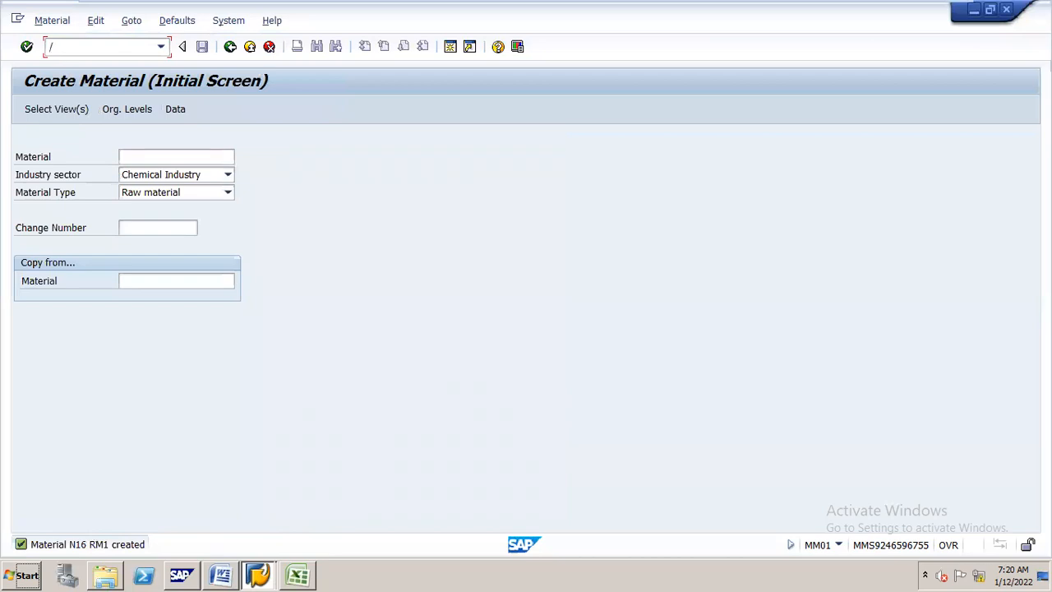
{"action": "type", "text": "/NMMPV"}
{"action": "key", "text": "Return"}
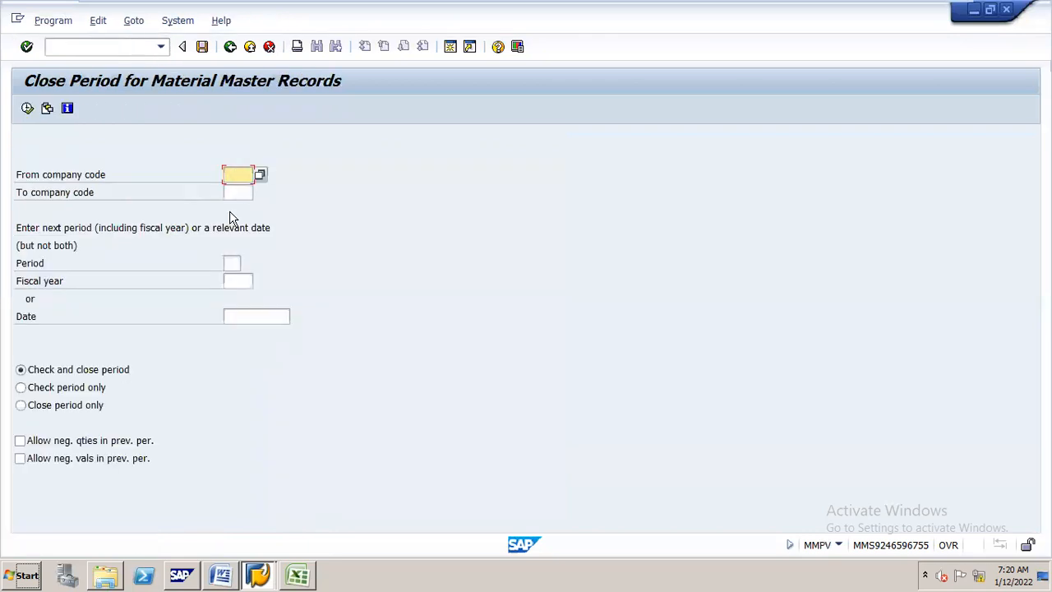
Run the check and close of material periods for company code N16 with period 10 and fiscal year 2021.
{"action": "type", "text": "N16"}
{"action": "key", "text": "Tab"}
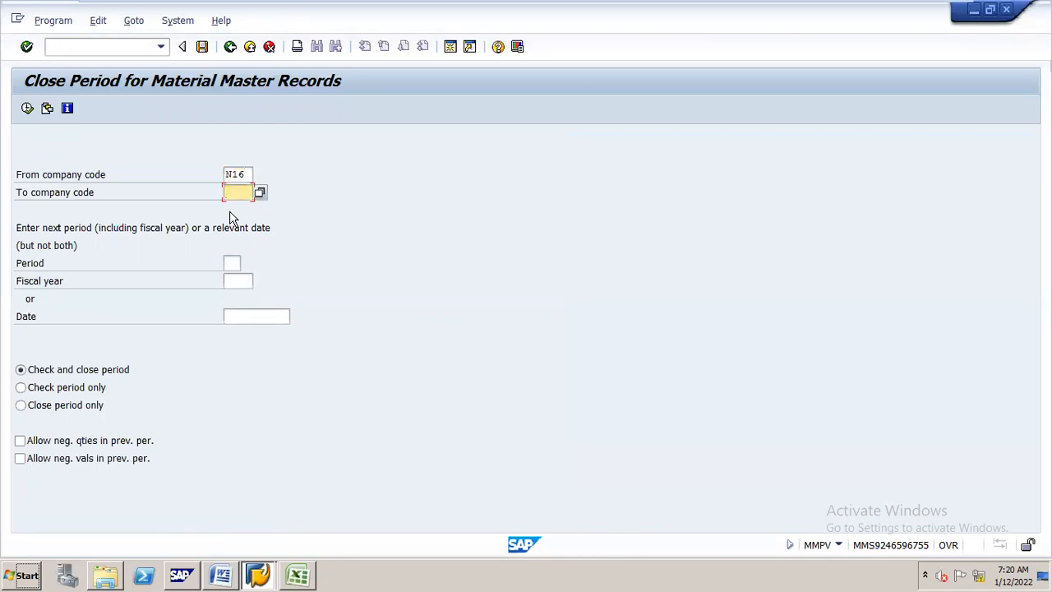
{"action": "left_click", "coordinate": [234, 261]}
{"action": "type", "text": "10"}
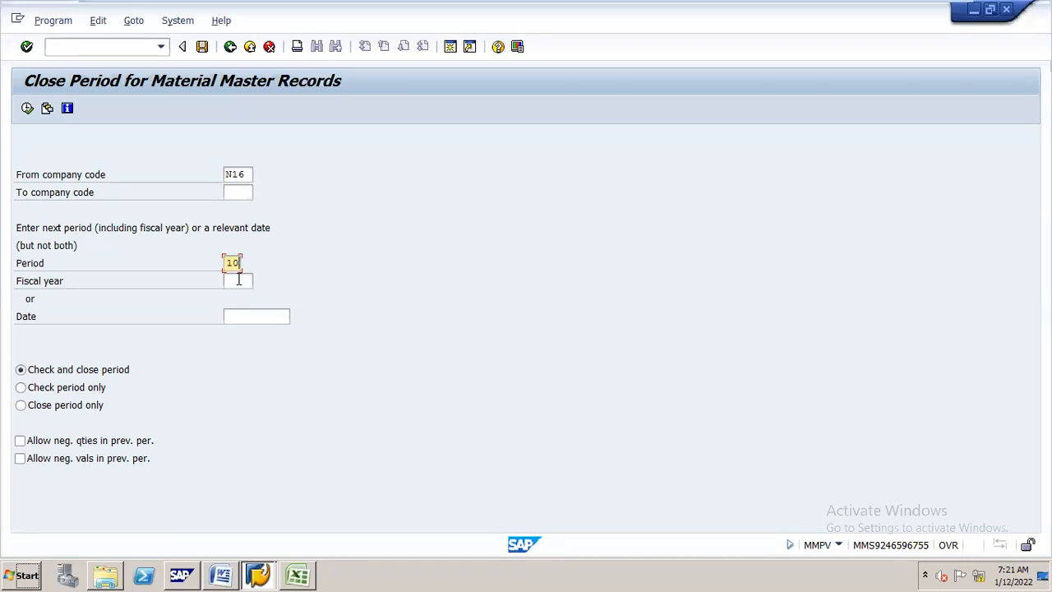
{"action": "left_click_drag", "start_coordinate": [403, 20], "coordinate": [552, 17]}
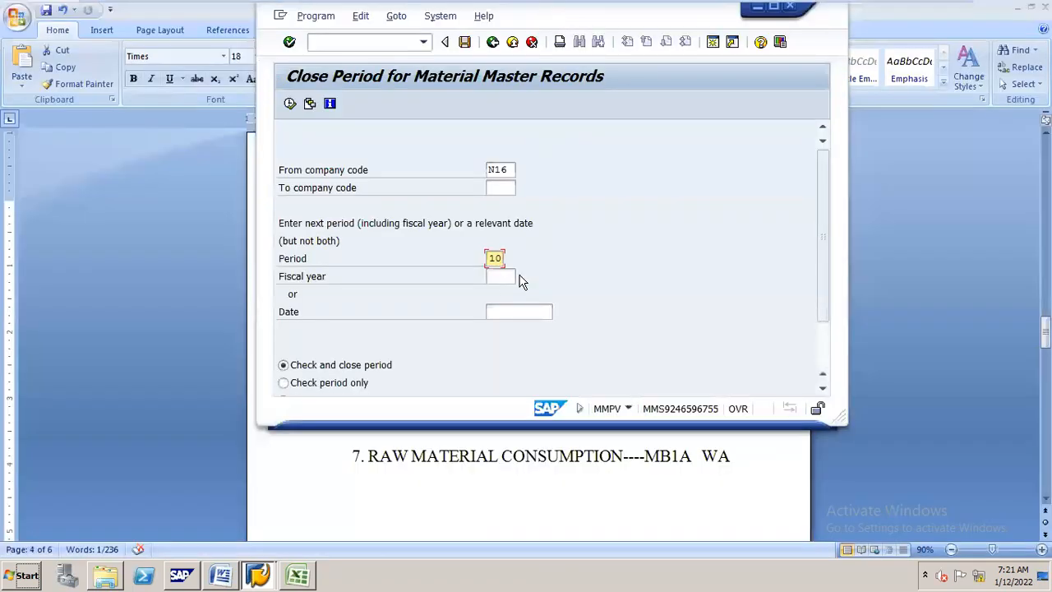
{"action": "left_click", "coordinate": [501, 277]}
{"action": "left_click", "coordinate": [500, 291]}
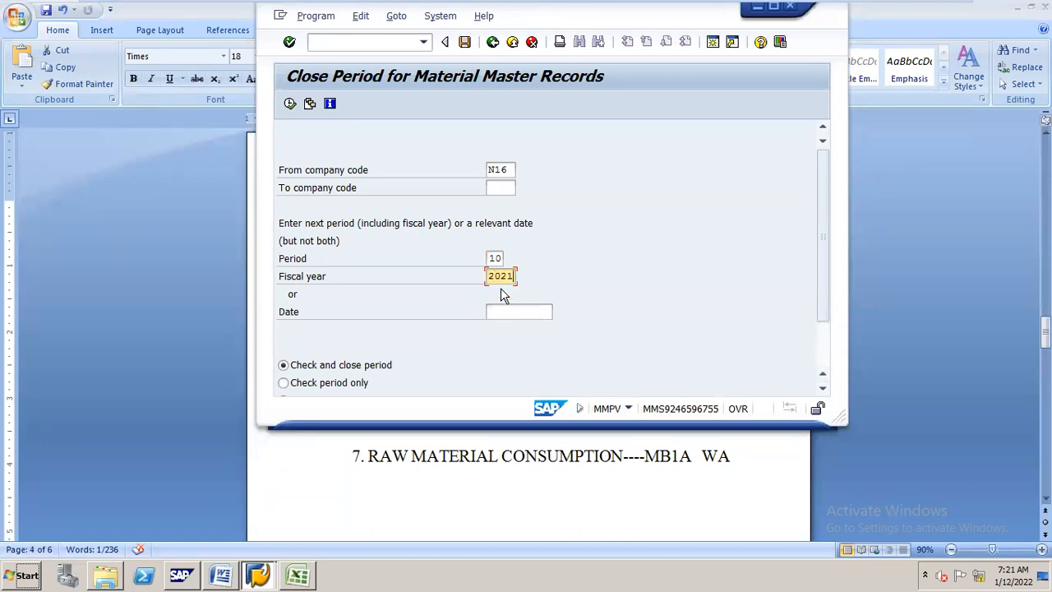
{"action": "left_click", "coordinate": [289, 103]}
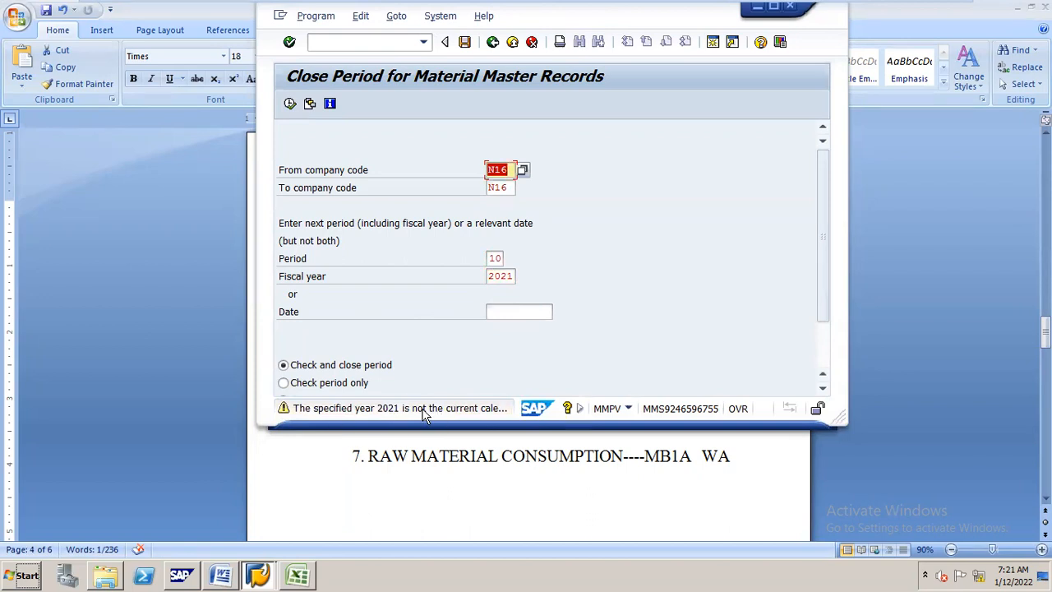
{"action": "key", "text": "Return"}
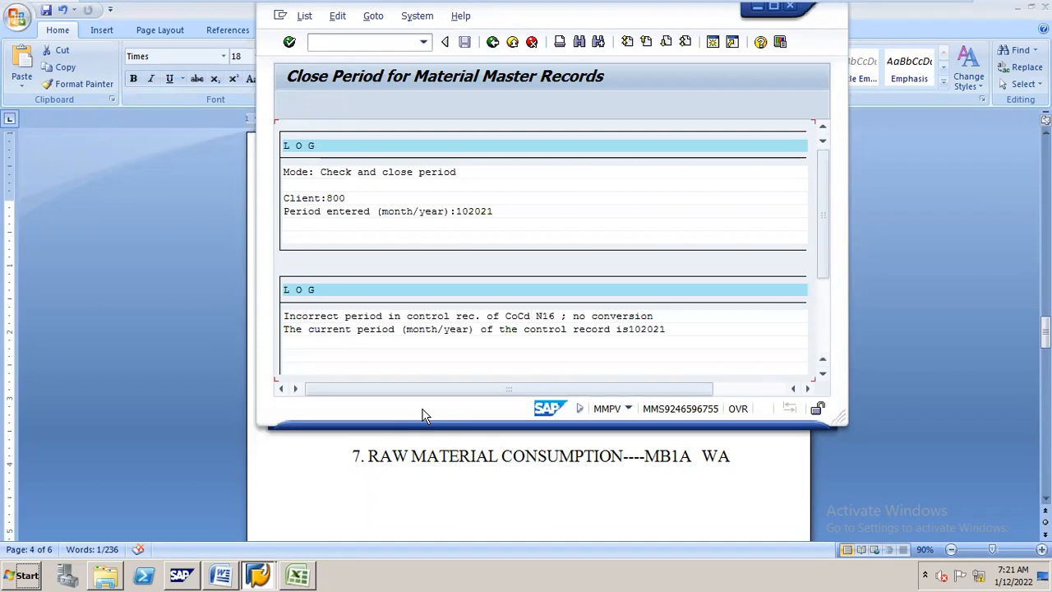
Examine the full period closing log for company code N16.
{"action": "left_click", "coordinate": [773, 8]}
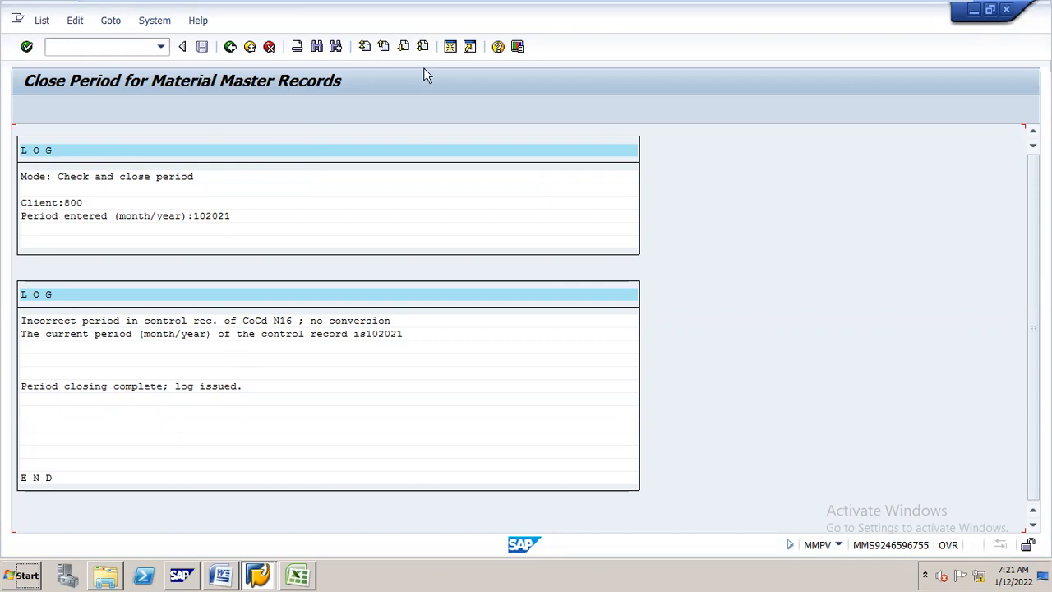
{"action": "double_click", "coordinate": [463, 23]}
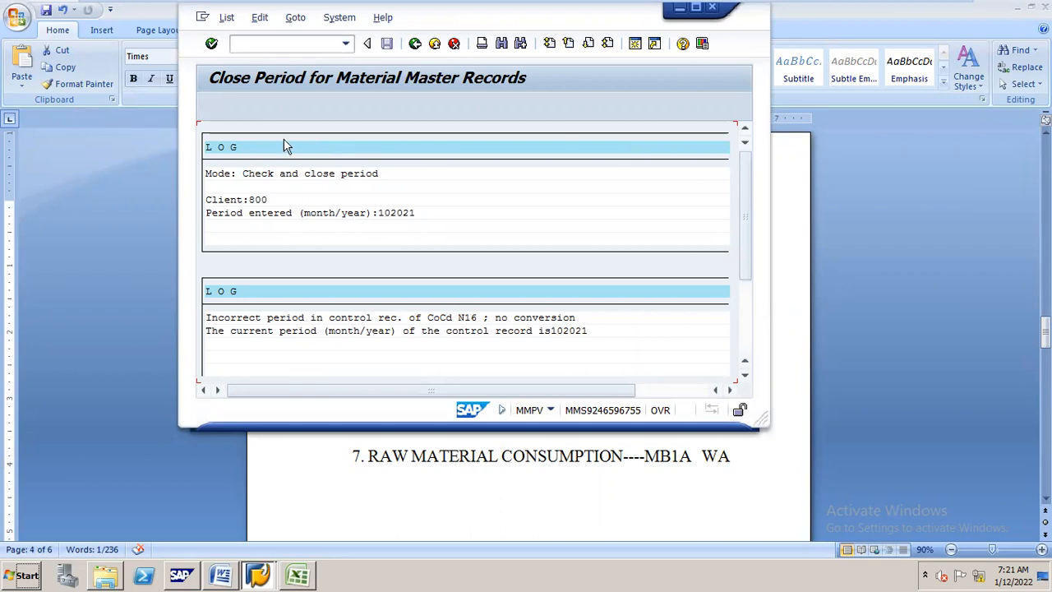
{"action": "left_click", "coordinate": [696, 11]}
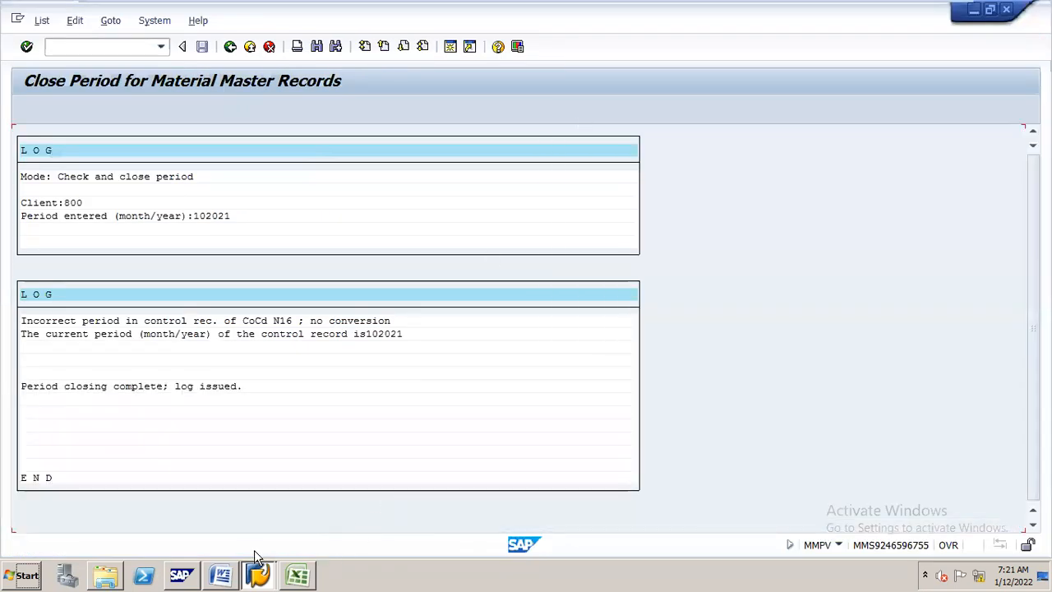
Check the purchase order transaction code in the MM INTEGRATION Word document and open ME21N in SAP.
{"action": "left_click", "coordinate": [225, 559]}
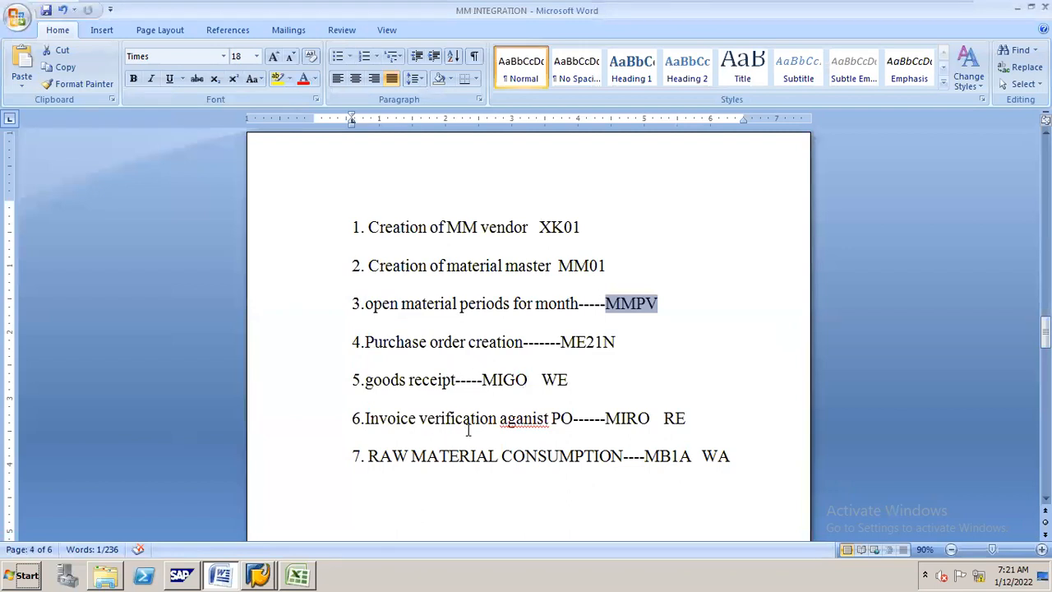
{"action": "key", "text": "alt+Tab"}
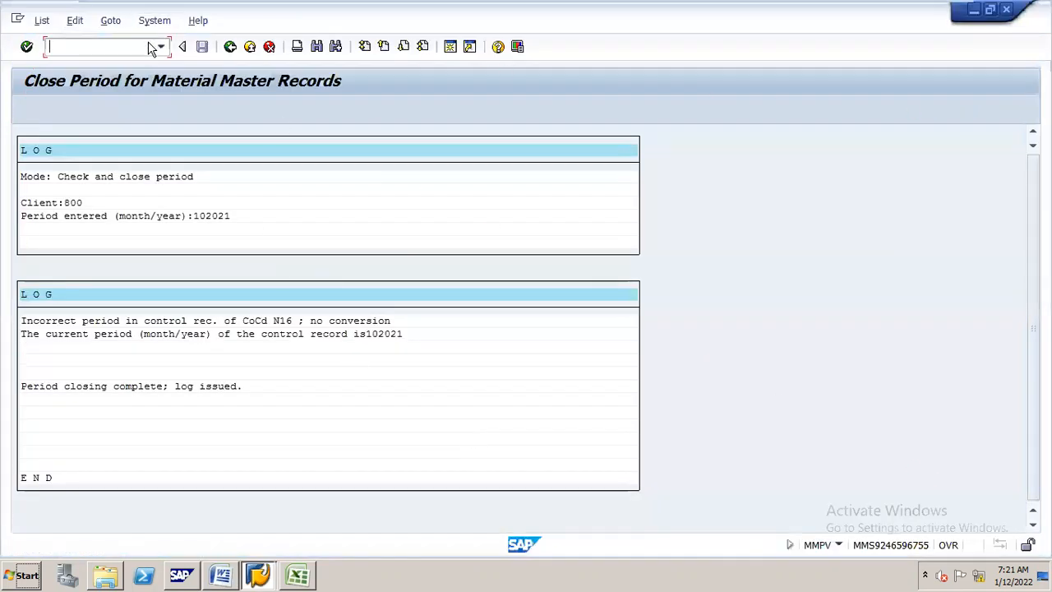
{"action": "type", "text": "/NME21N"}
{"action": "key", "text": "Return"}
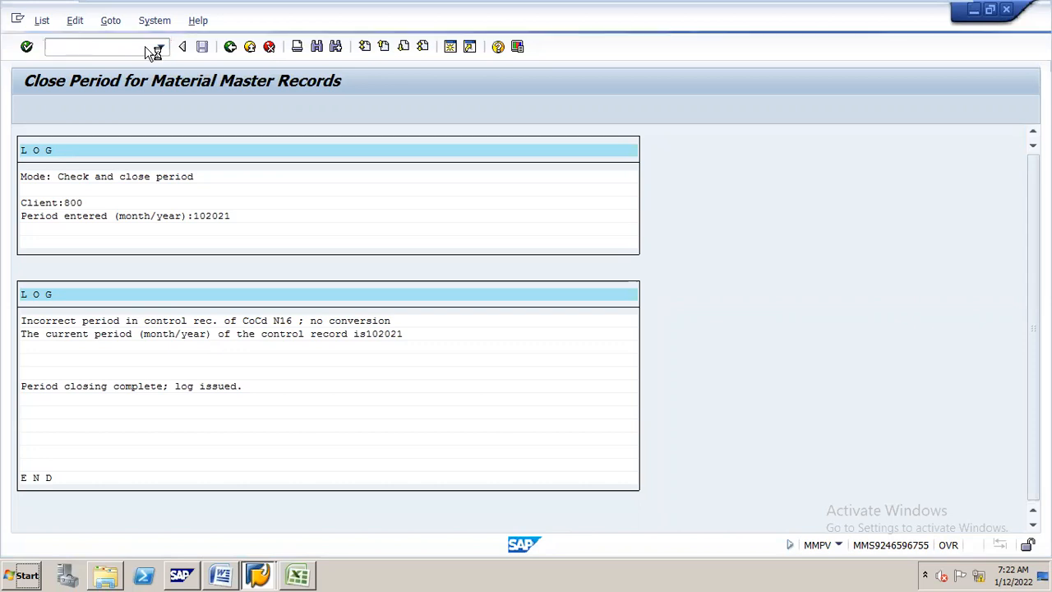
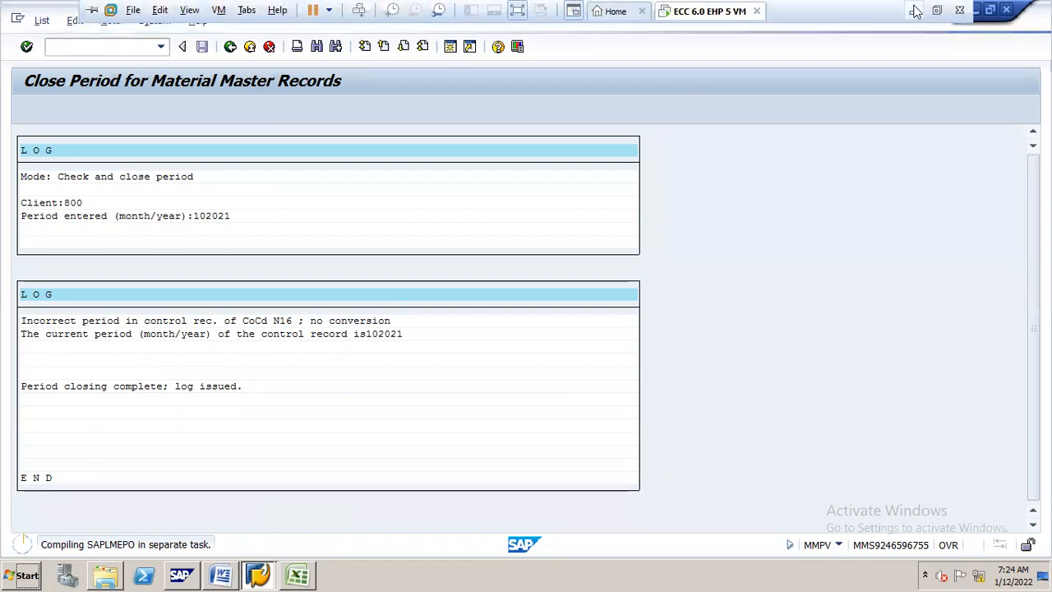
{"action": "left_click", "coordinate": [914, 12]}
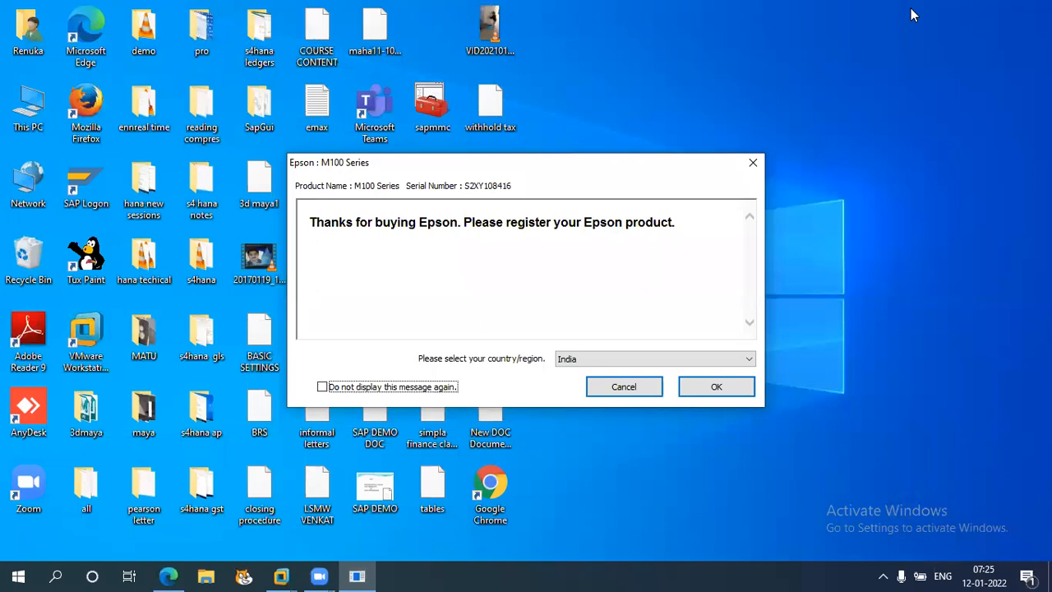
{"action": "left_click", "coordinate": [281, 575]}
{"action": "left_click", "coordinate": [382, 473]}
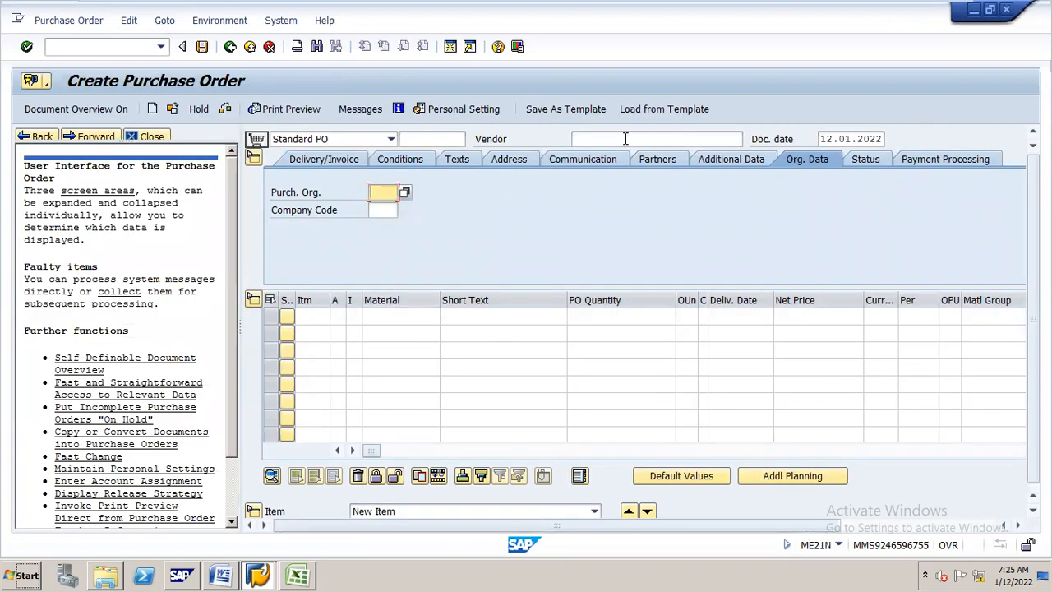
Search the vendors of company code N16 and select the MM vendor for the standard purchase order.
{"action": "left_click", "coordinate": [737, 139]}
{"action": "left_click", "coordinate": [750, 140]}
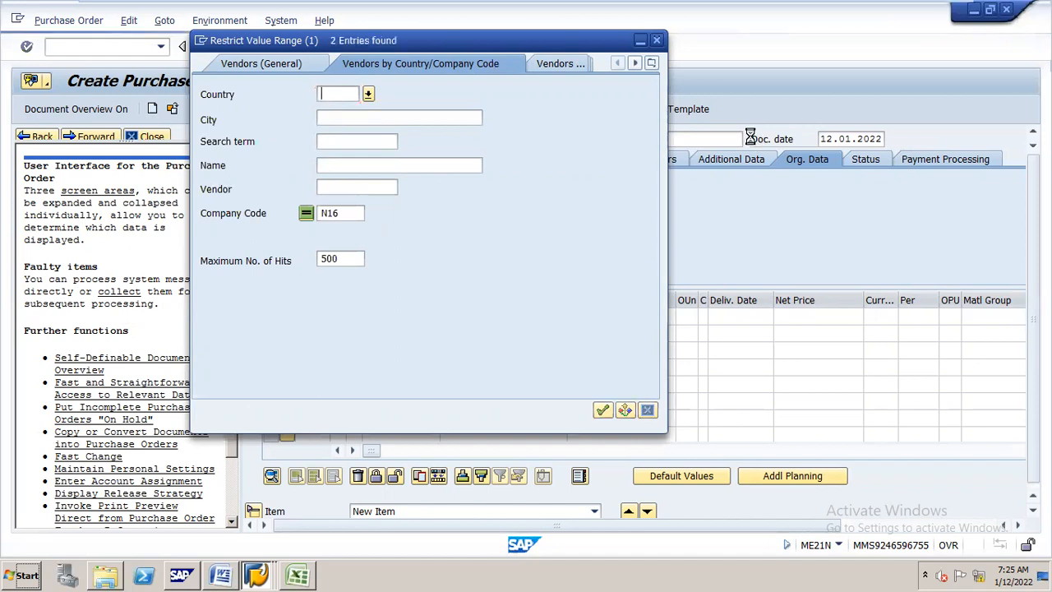
{"action": "key", "text": "Return"}
{"action": "double_click", "coordinate": [327, 138]}
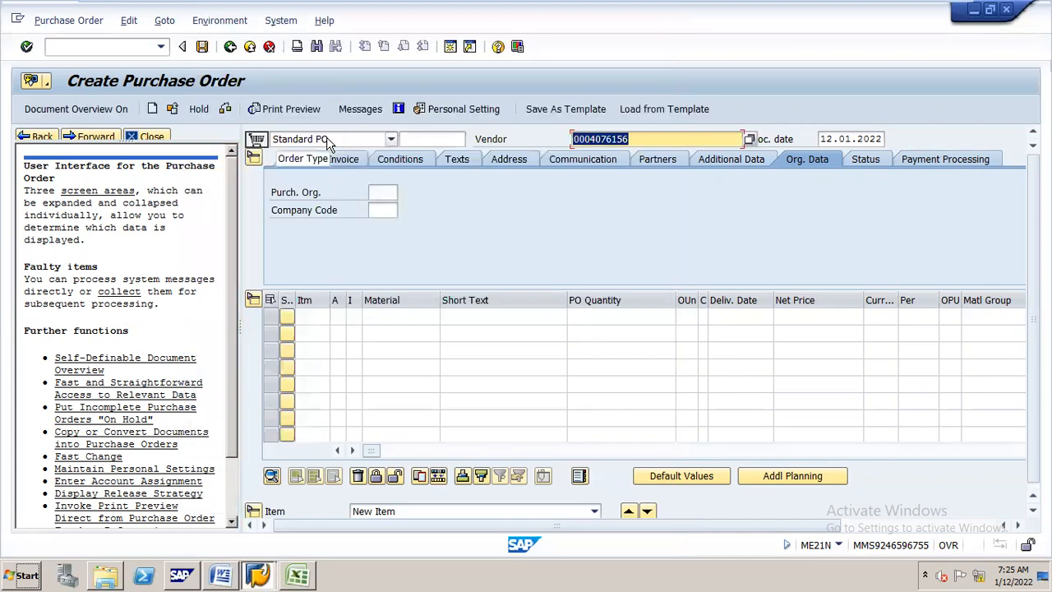
Enter N16P as the purchasing organization in the purchase order's organizational data.
{"action": "left_click", "coordinate": [380, 193]}
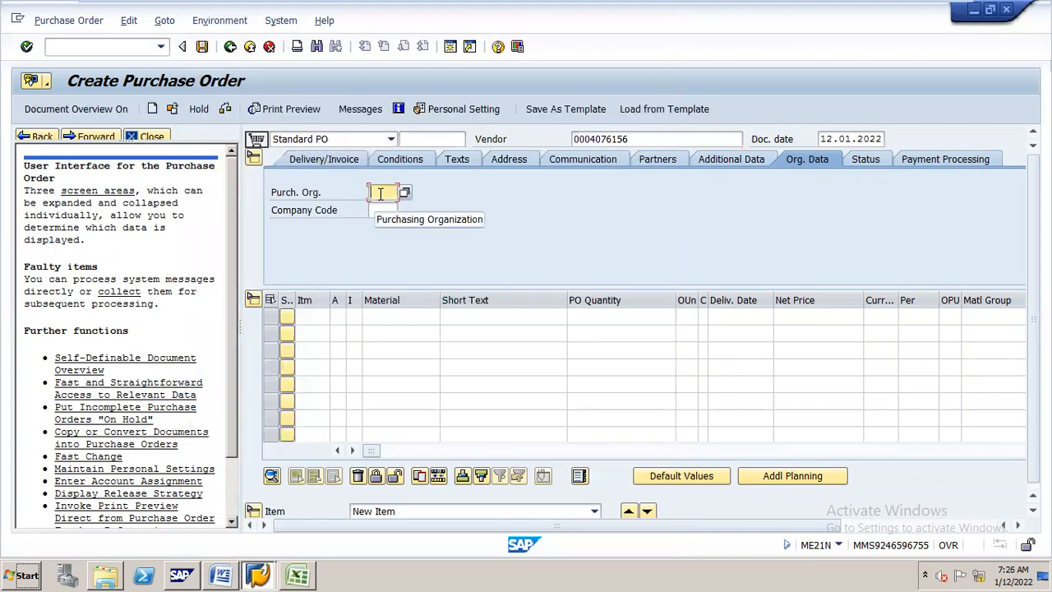
{"action": "left_click", "coordinate": [380, 193]}
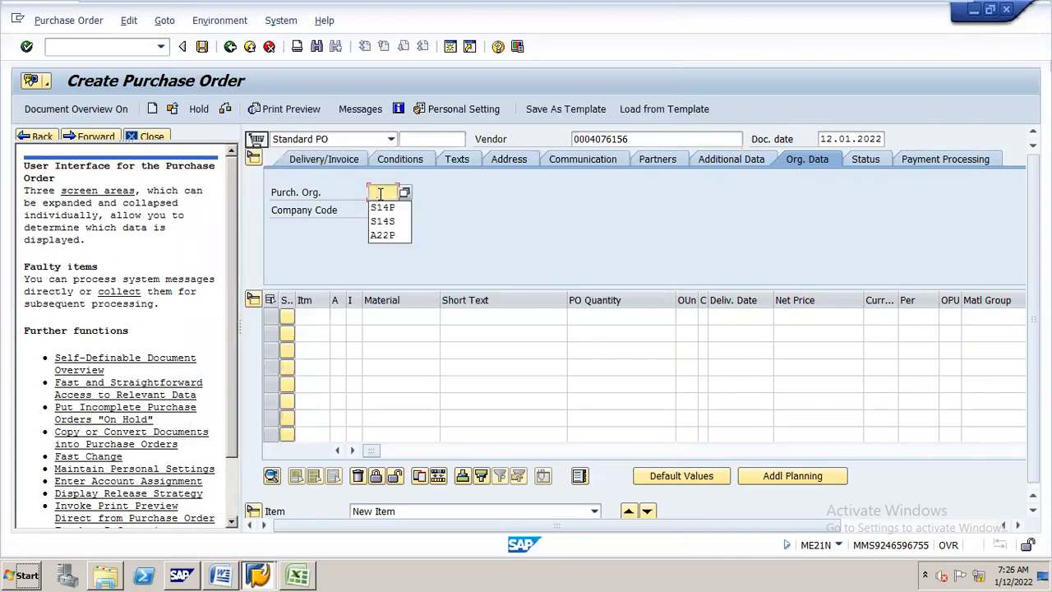
{"action": "type", "text": "N1"}
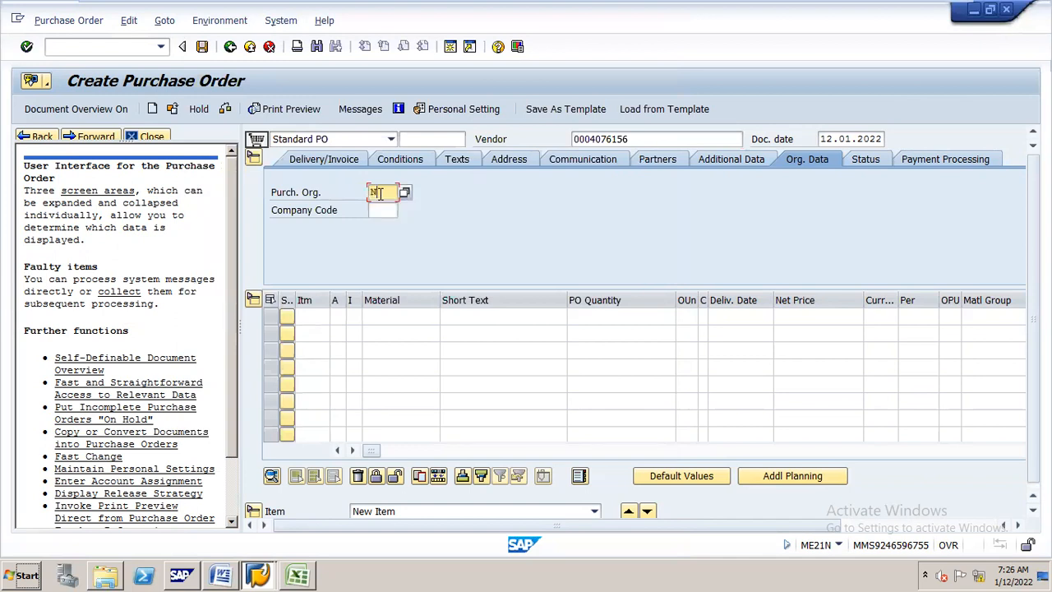
{"action": "type", "text": "6"}
{"action": "key", "text": "BackSpace"}
{"action": "key", "text": "BackSpace"}
{"action": "key", "text": "BackSpace"}
{"action": "type", "text": "N1"}
{"action": "type", "text": "F"}
Set both the company code and the purchasing group of the purchase order to N16.
{"action": "left_click", "coordinate": [368, 210]}
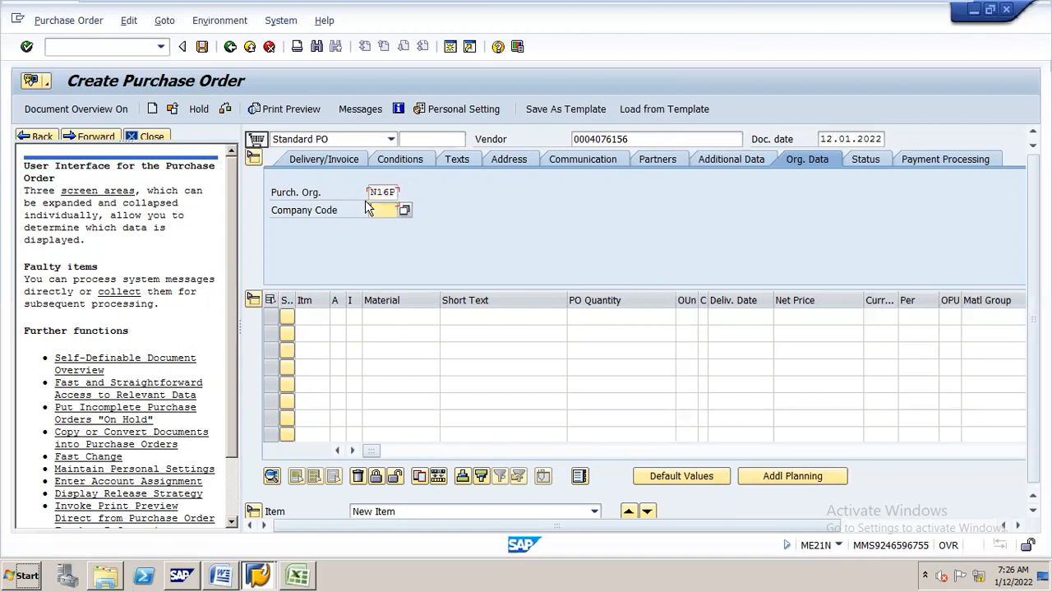
{"action": "type", "text": "N16"}
{"action": "key", "text": "Return"}
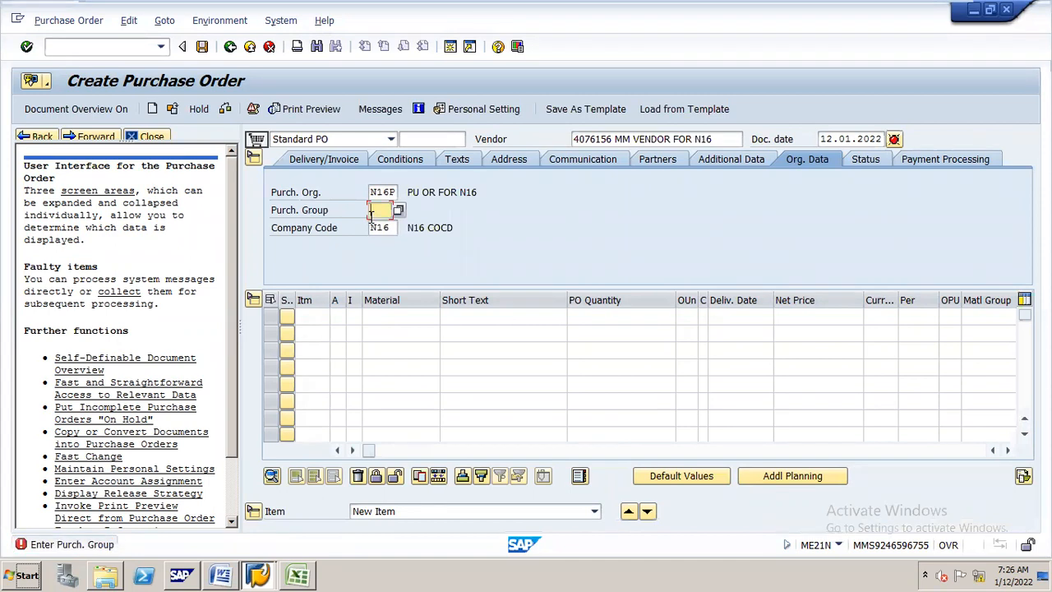
{"action": "left_click", "coordinate": [371, 211]}
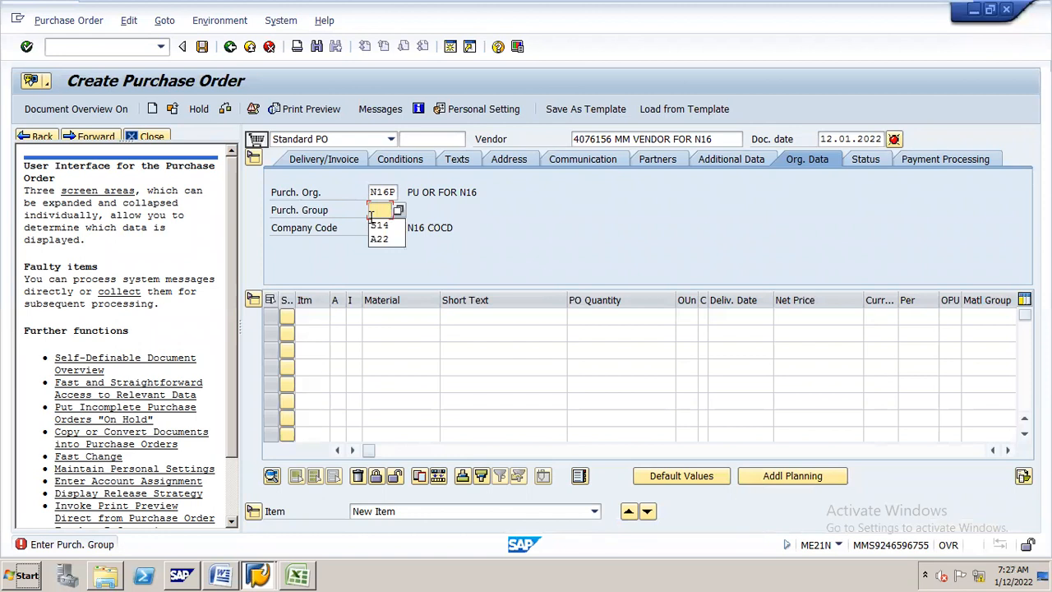
{"action": "type", "text": "N16"}
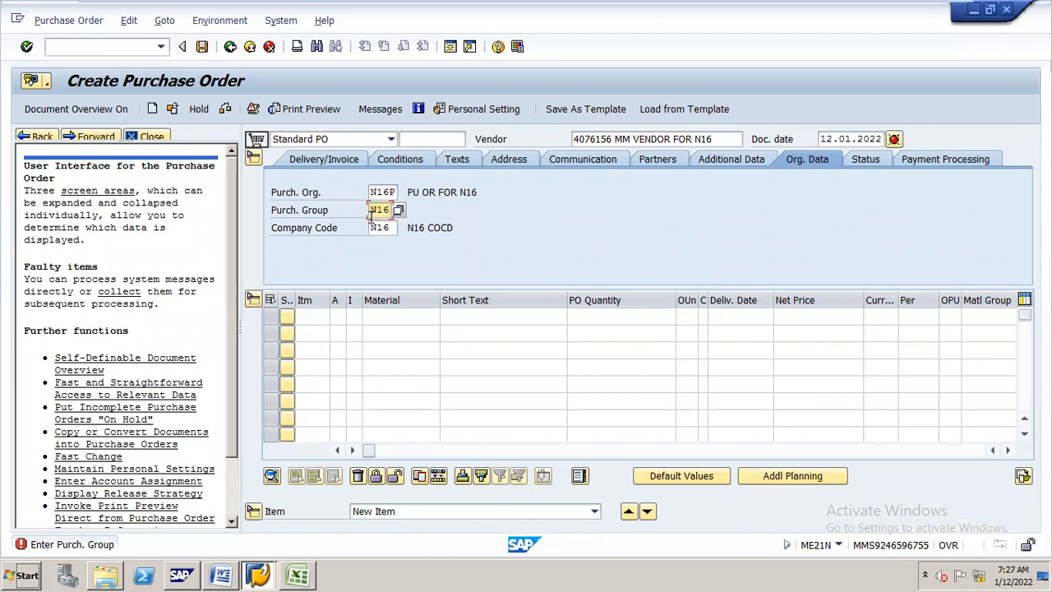
Enter item 10 with material N16 RM1, a PO quantity of 1000 and a net price of 75.
{"action": "left_click", "coordinate": [318, 316]}
{"action": "left_click", "coordinate": [318, 346]}
{"action": "left_click", "coordinate": [396, 318]}
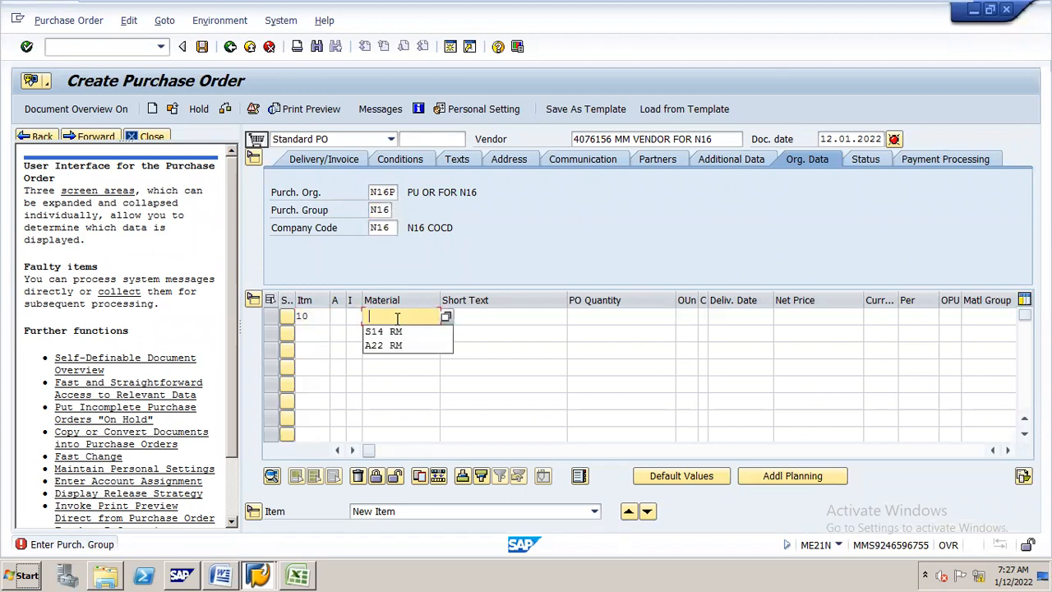
{"action": "type", "text": "N"}
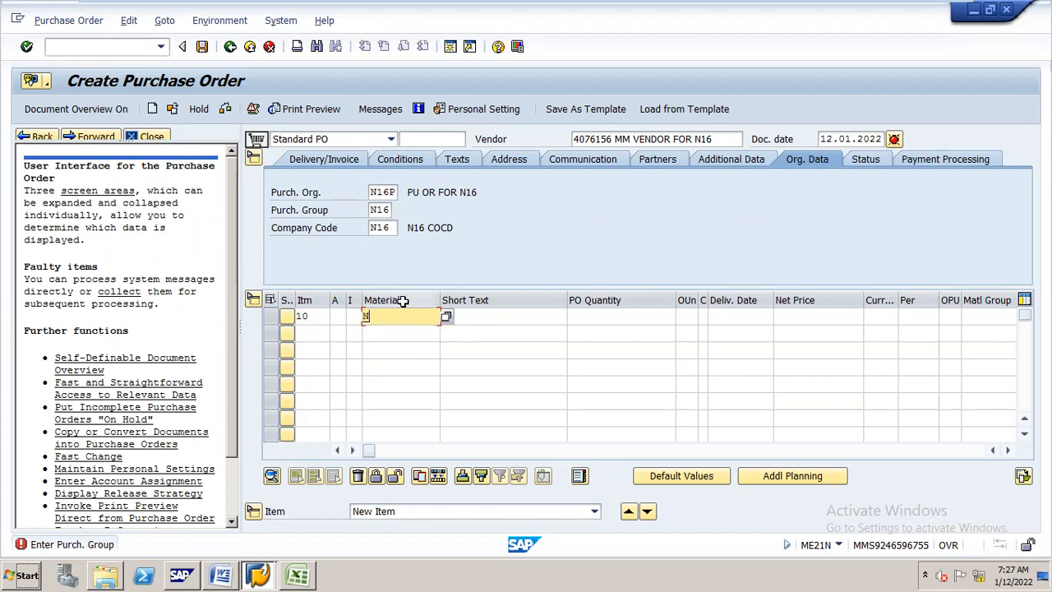
{"action": "type", "text": "16 RM1"}
{"action": "left_click", "coordinate": [663, 318]}
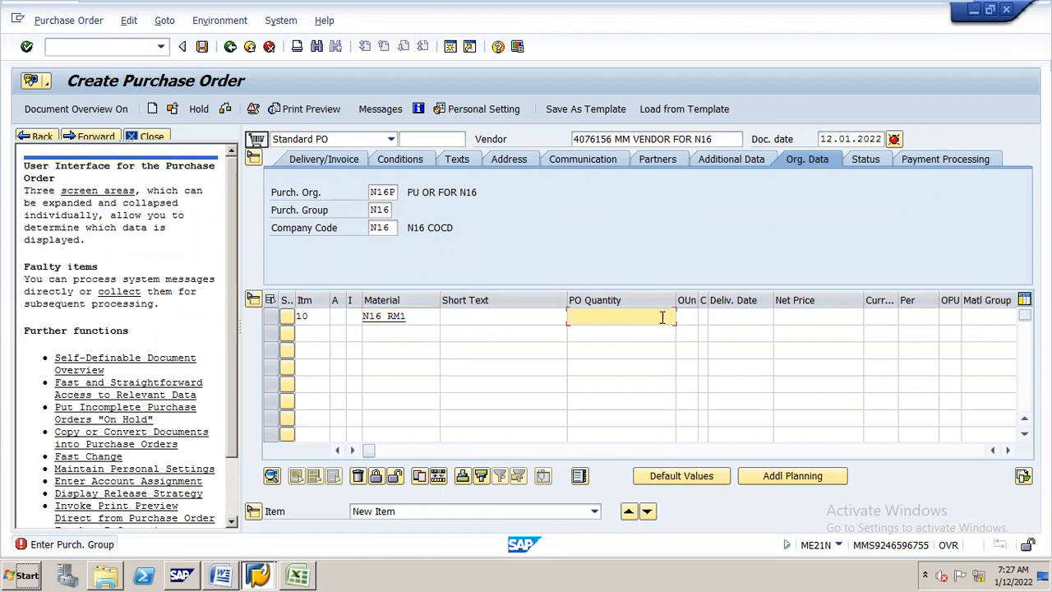
{"action": "left_click", "coordinate": [663, 331]}
{"action": "left_click", "coordinate": [812, 315]}
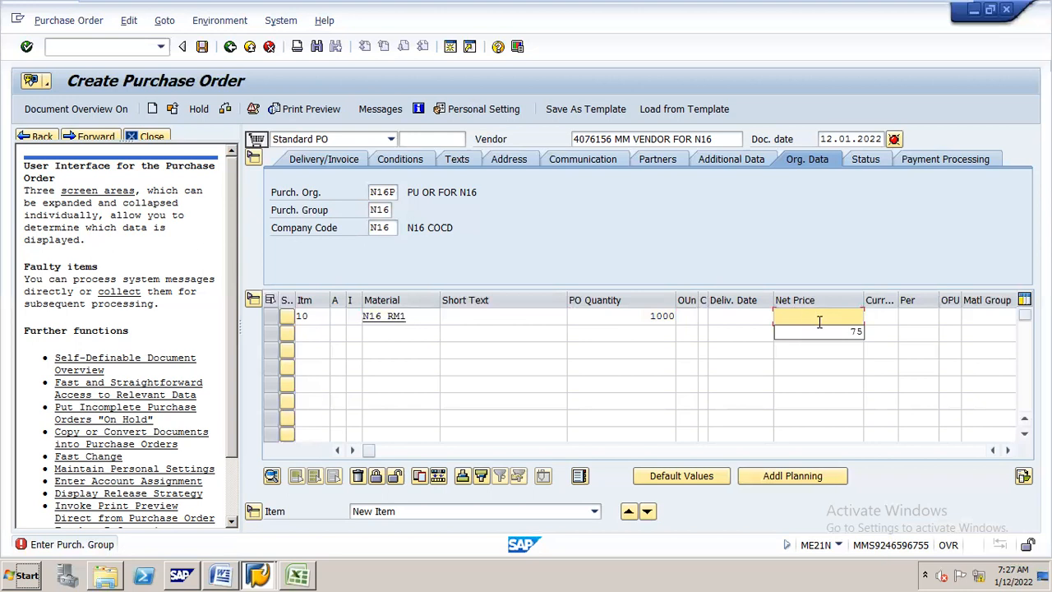
{"action": "left_click", "coordinate": [827, 333]}
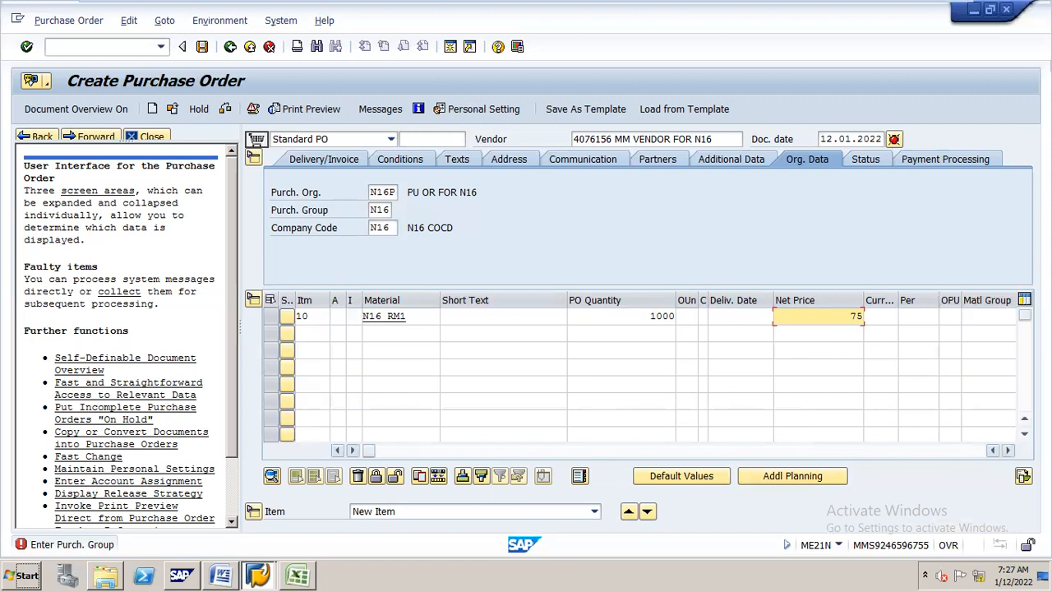
Set the currency of item 10 to INR and its plant to N16P.
{"action": "left_click", "coordinate": [1008, 451]}
{"action": "left_click", "coordinate": [1009, 450]}
{"action": "left_click", "coordinate": [1008, 450]}
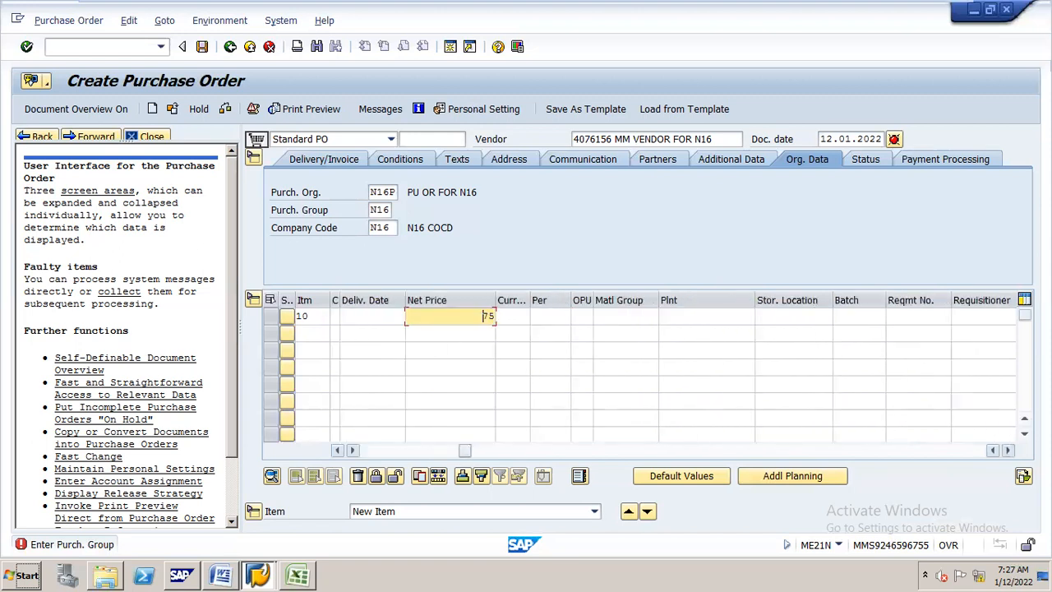
{"action": "key", "text": "Tab"}
{"action": "key", "text": "Down"}
{"action": "key", "text": "Tab"}
{"action": "key", "text": "Tab"}
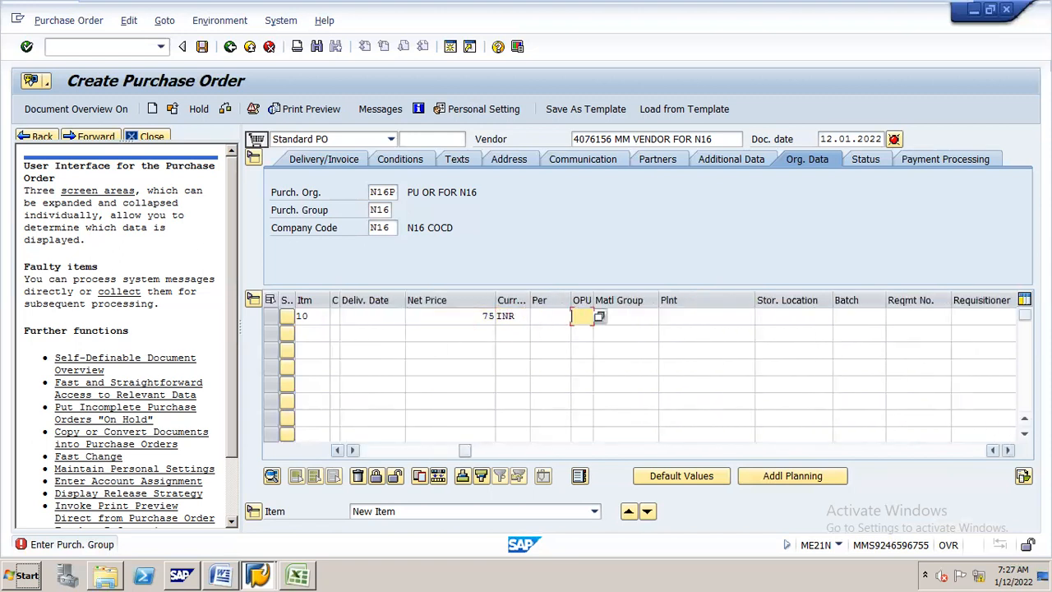
{"action": "left_click", "coordinate": [719, 316]}
{"action": "type", "text": "N16"}
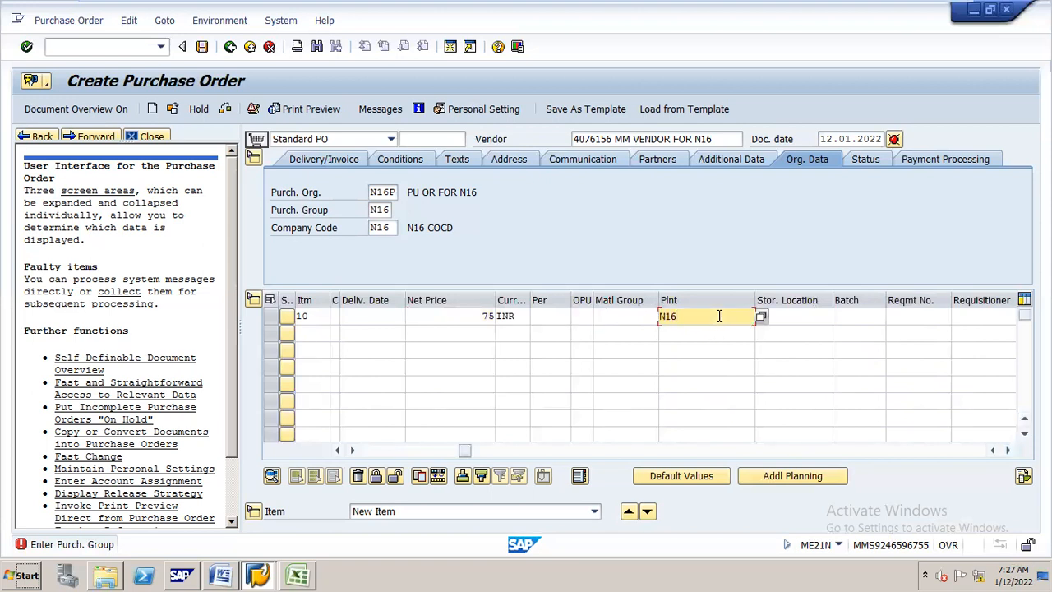
{"action": "type", "text": "P"}
{"action": "key", "text": "Tab"}
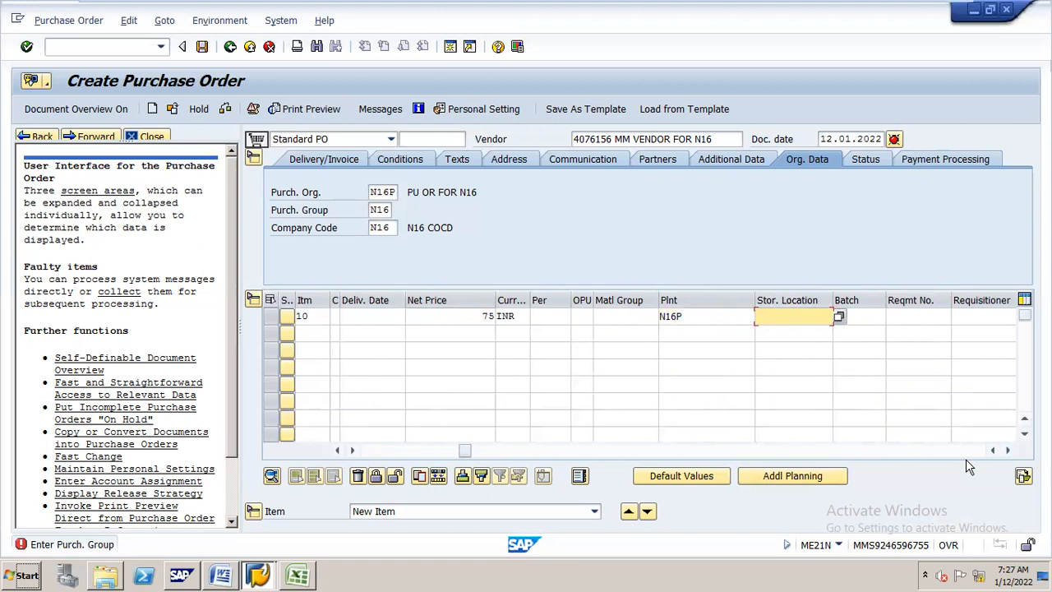
Validate the completed entries and save the standard purchase order.
{"action": "left_click_drag", "start_coordinate": [465, 450], "coordinate": [370, 452]}
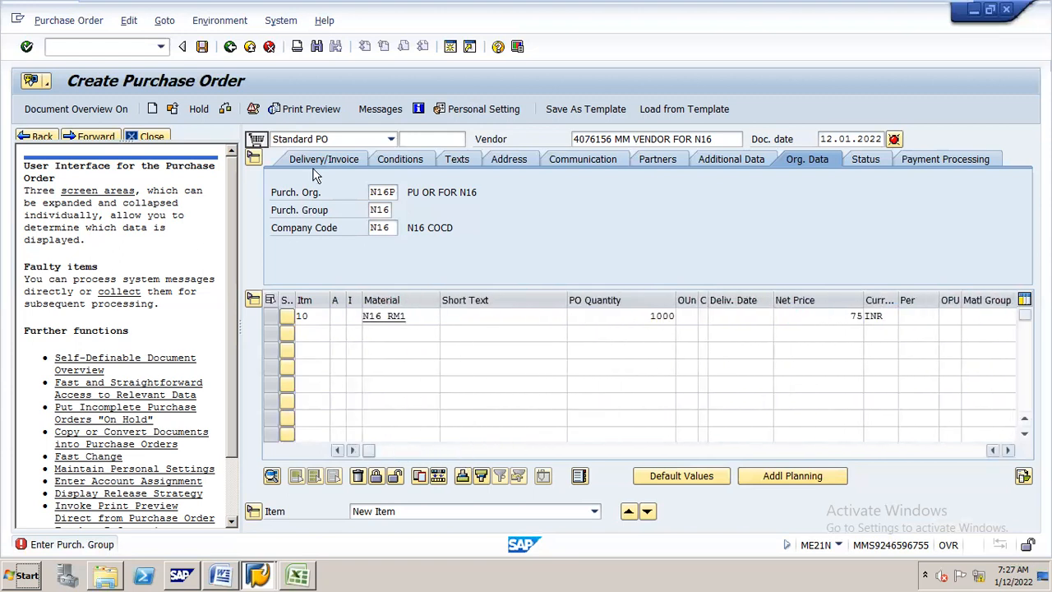
{"action": "left_click", "coordinate": [894, 140]}
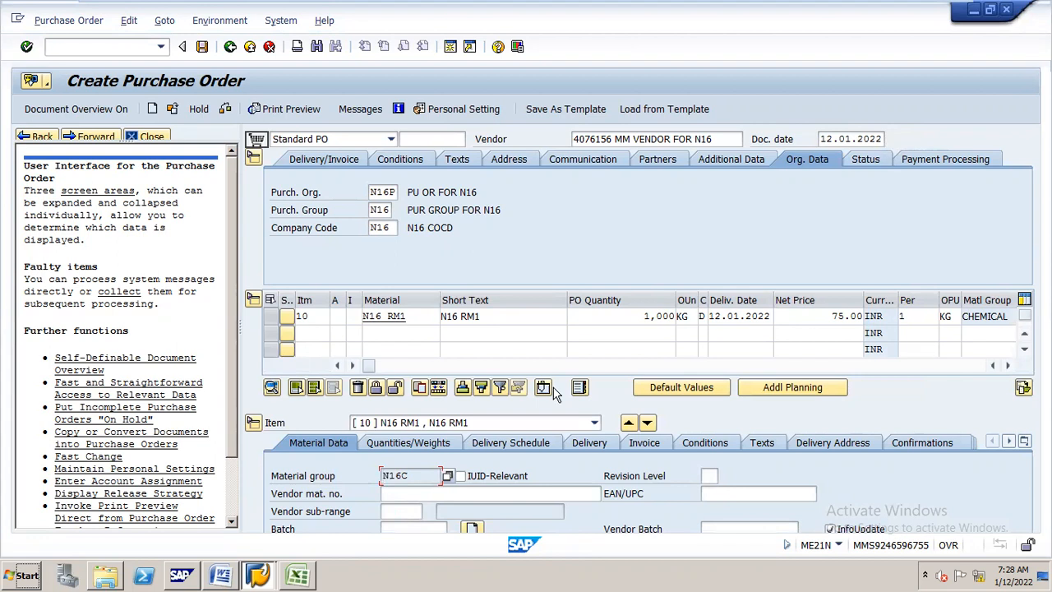
{"action": "left_click", "coordinate": [204, 47]}
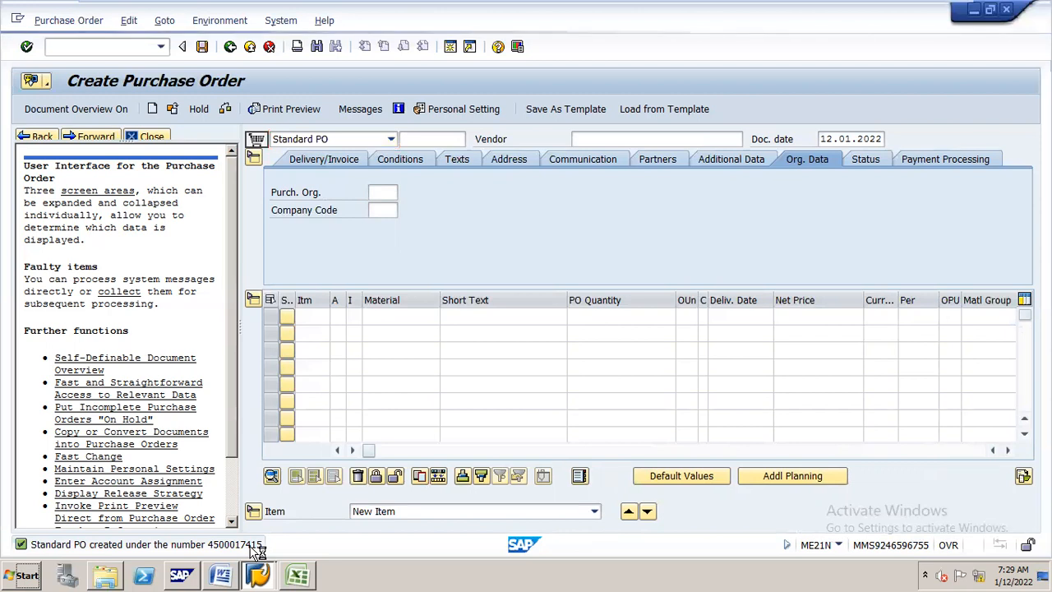
Copy the new purchase order number from the details of the creation message and close them.
{"action": "double_click", "coordinate": [254, 546]}
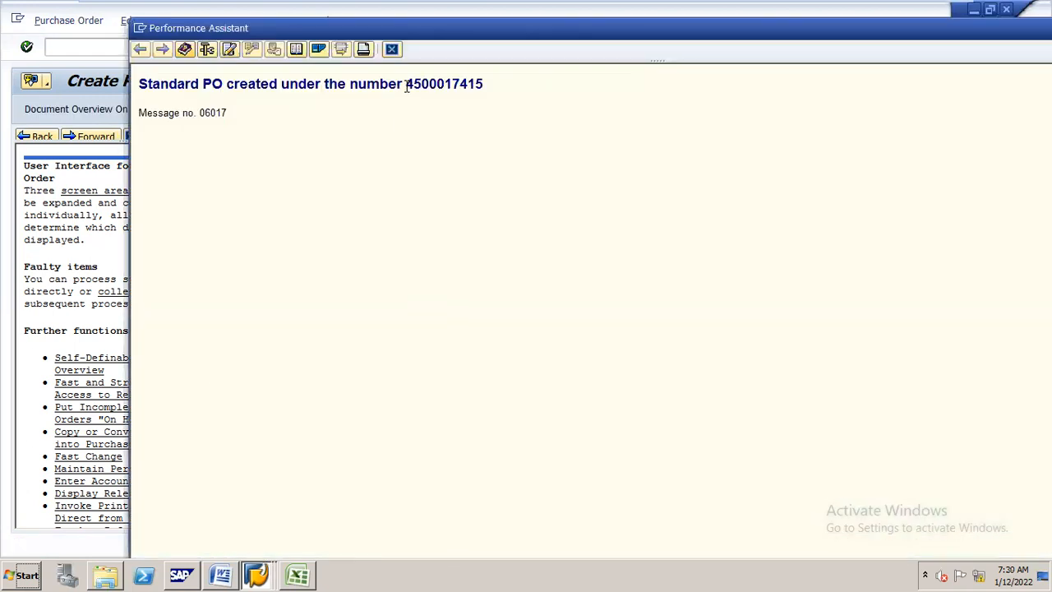
{"action": "left_click_drag", "start_coordinate": [406, 83], "coordinate": [486, 87]}
{"action": "key", "text": "ctrl+c"}
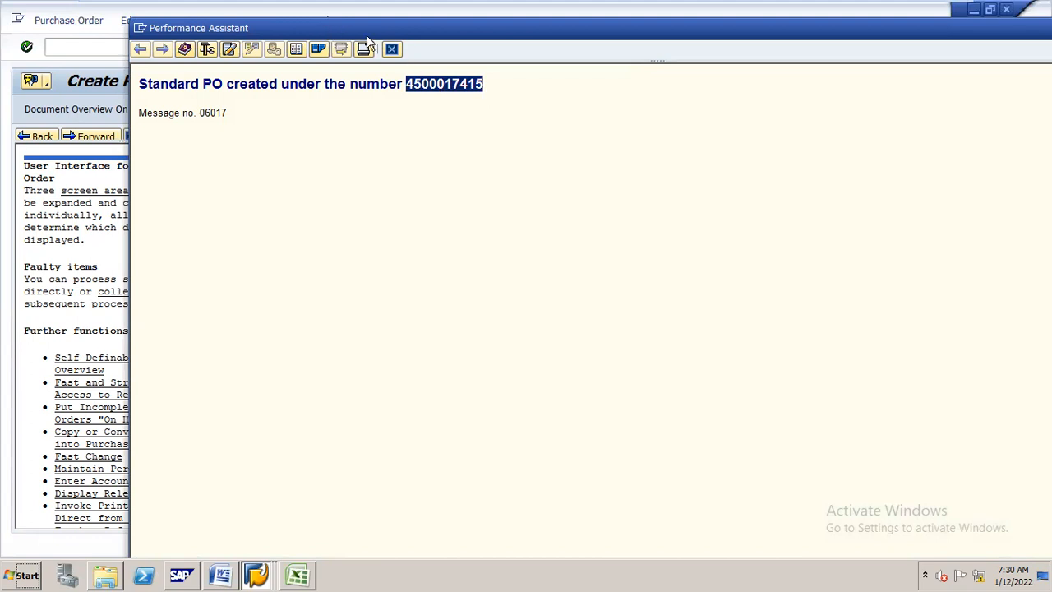
{"action": "left_click", "coordinate": [391, 50]}
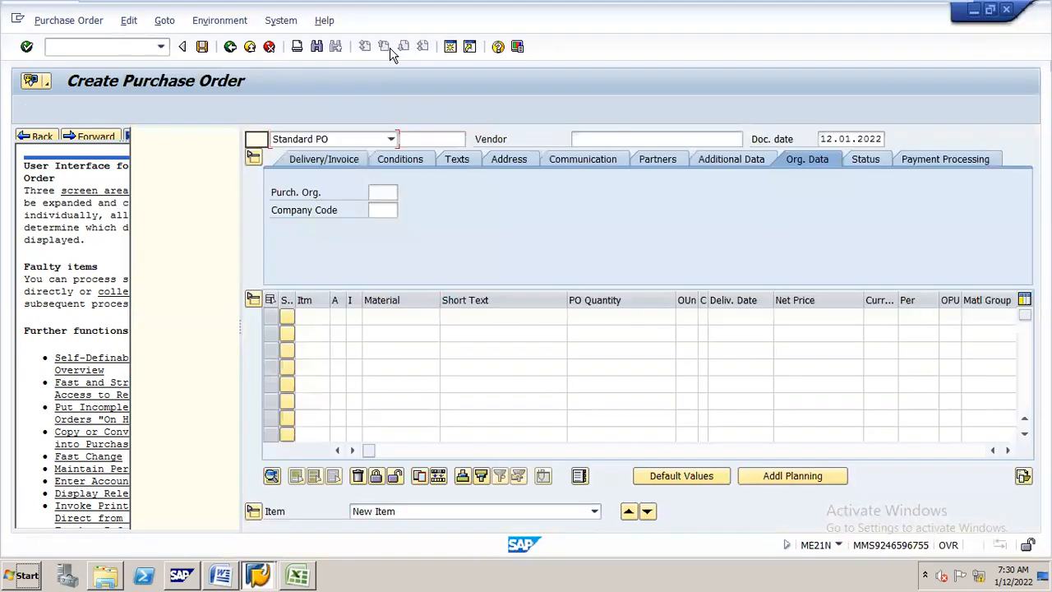
Open transaction MIGO and load the goods receipt for the copied purchase order number.
{"action": "left_click", "coordinate": [131, 47]}
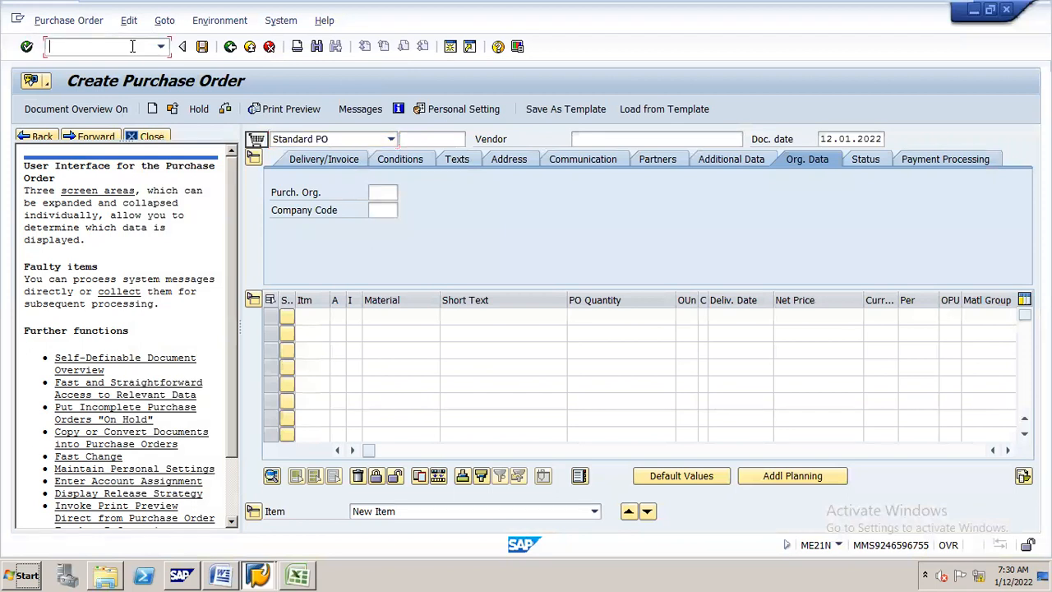
{"action": "type", "text": "/NMIGO"}
{"action": "key", "text": "Return"}
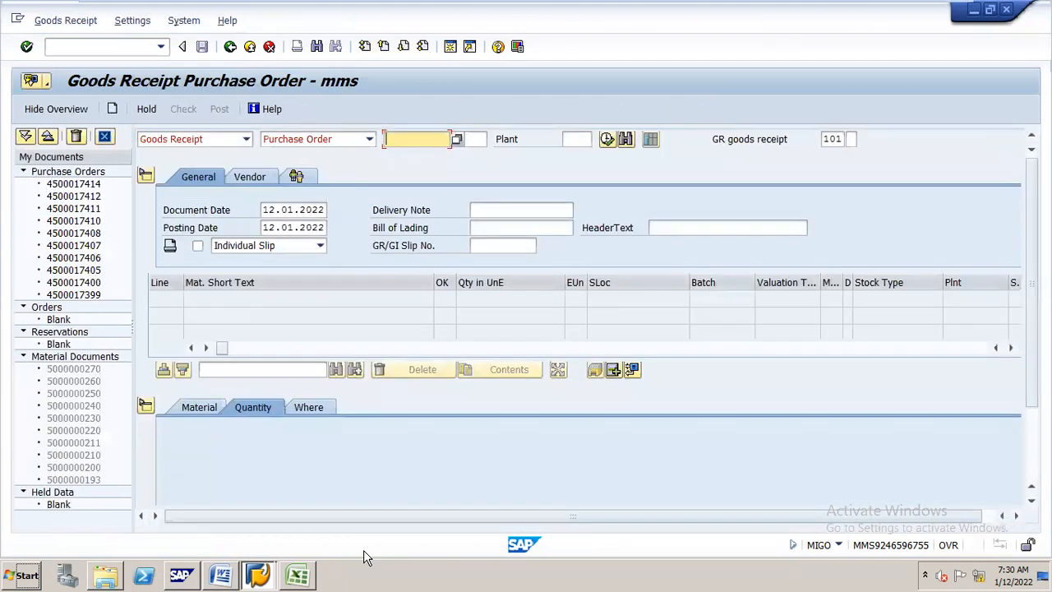
{"action": "key", "text": "ctrl+v"}
{"action": "key", "text": "Return"}
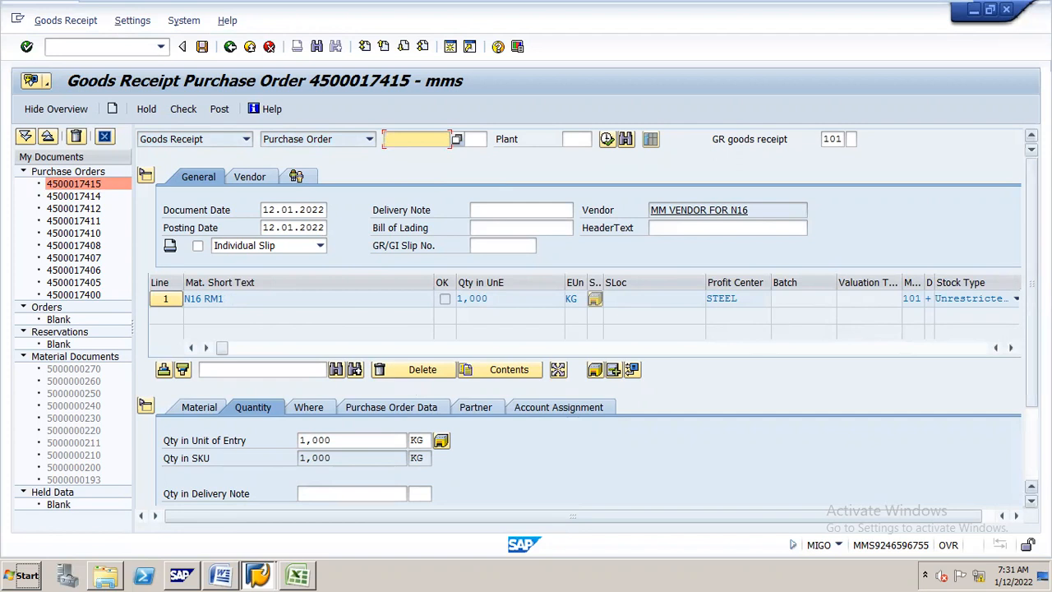
Enter 1000 as the delivery note quantity for the N16 RM1 item.
{"action": "scroll", "coordinate": [1032, 329], "scroll_direction": "down", "scroll_amount": 2}
{"action": "scroll", "coordinate": [588, 329], "scroll_direction": "down", "scroll_amount": 2}
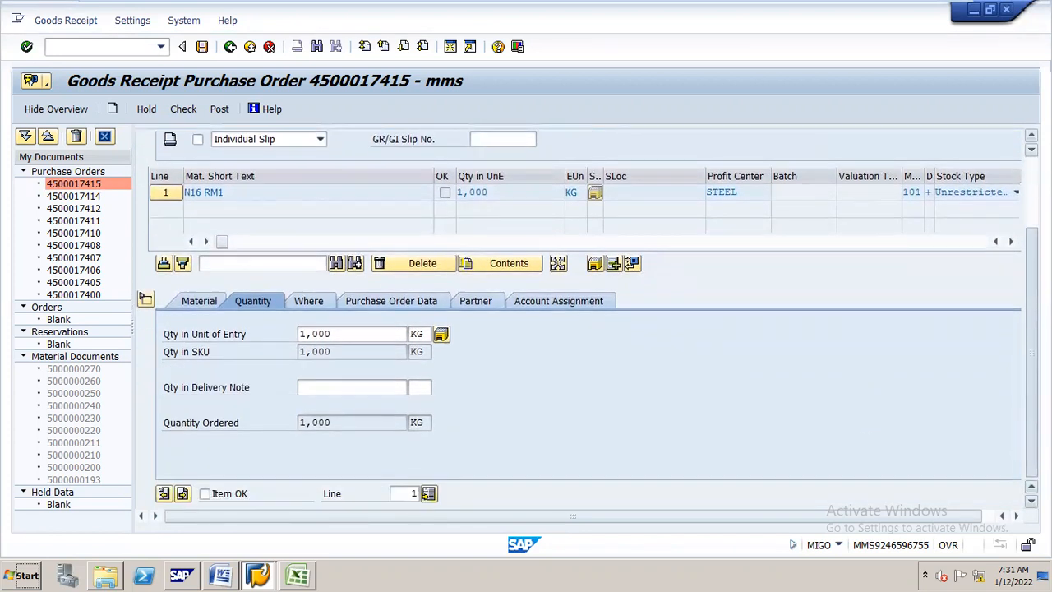
{"action": "scroll", "coordinate": [701, 244], "scroll_direction": "up", "scroll_amount": 4}
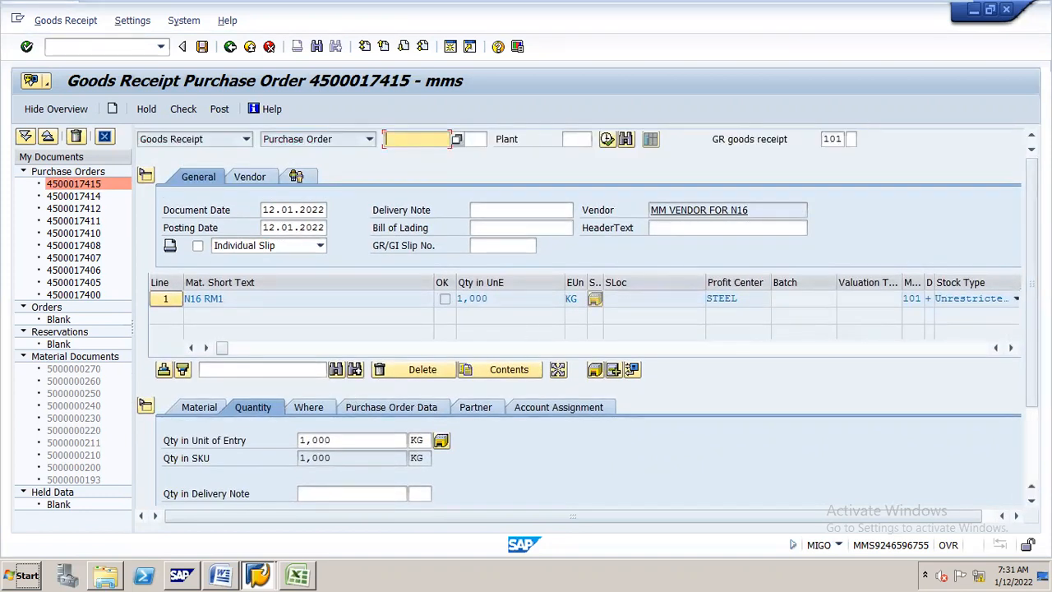
{"action": "scroll", "coordinate": [587, 328], "scroll_direction": "down", "scroll_amount": 4}
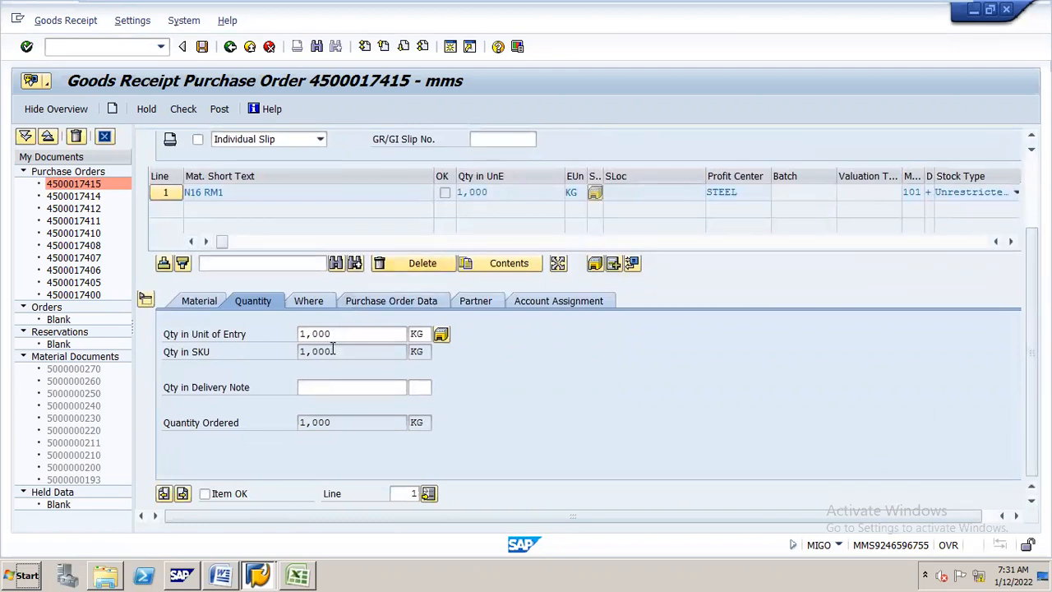
{"action": "left_click", "coordinate": [337, 386]}
{"action": "type", "text": "1000"}
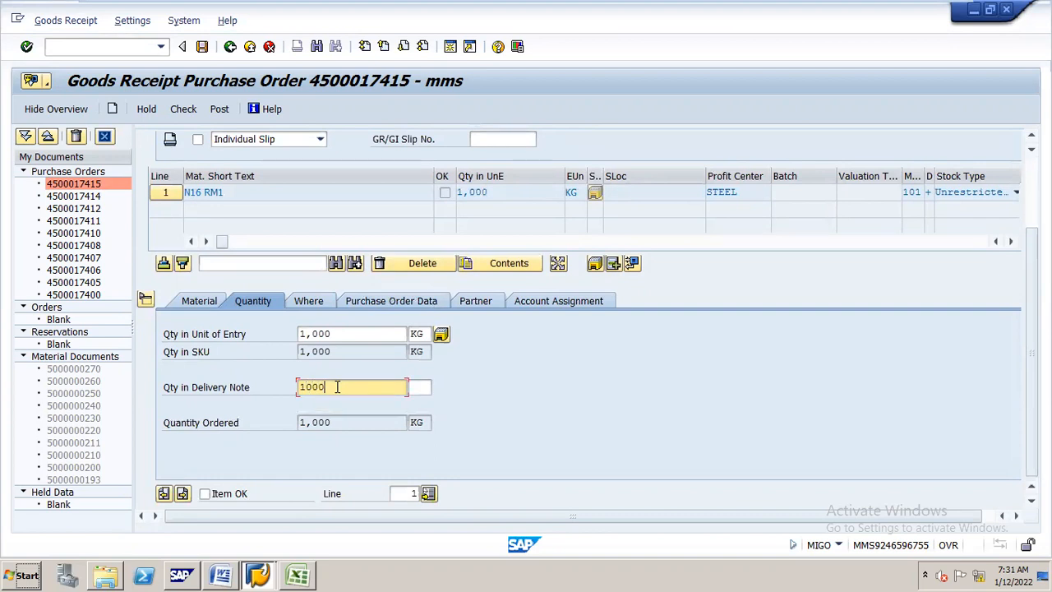
Examine the available movement types for the item's goods receipt and leave the list without choosing another one.
{"action": "left_click", "coordinate": [316, 302]}
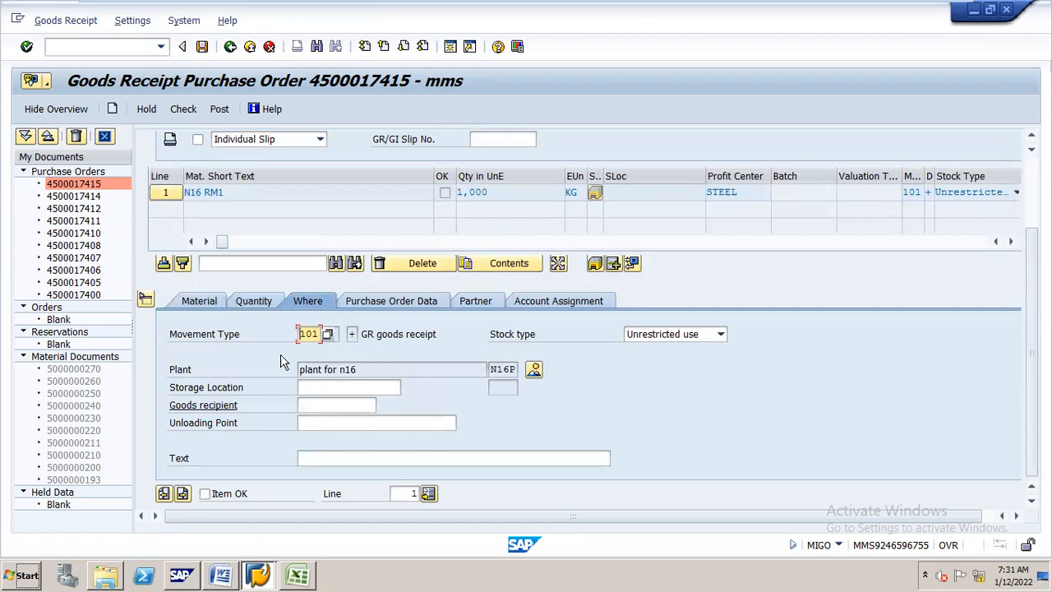
{"action": "left_click", "coordinate": [335, 389]}
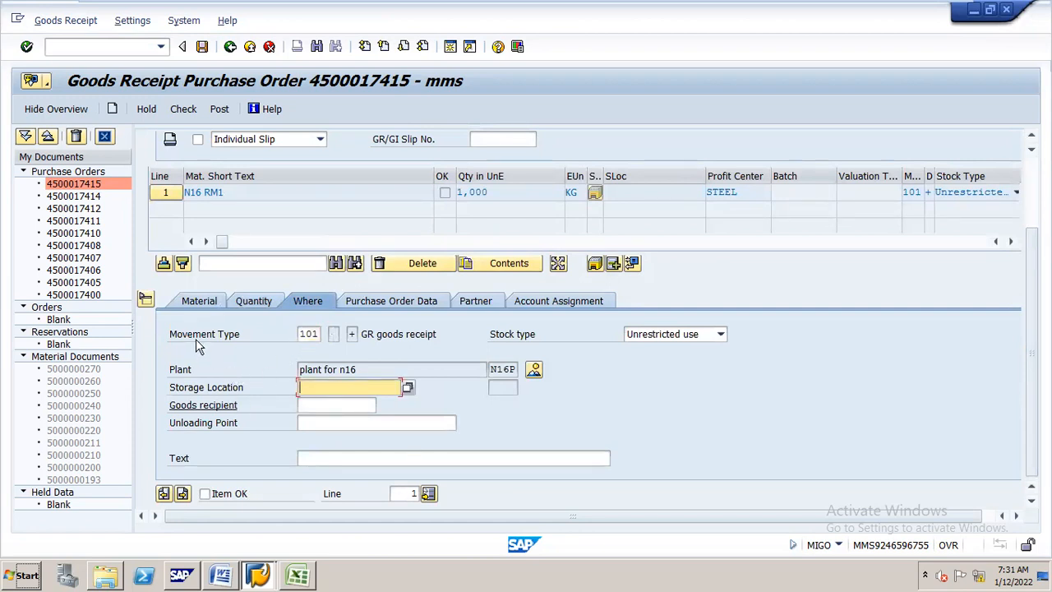
{"action": "left_click", "coordinate": [314, 334]}
{"action": "left_click", "coordinate": [328, 335]}
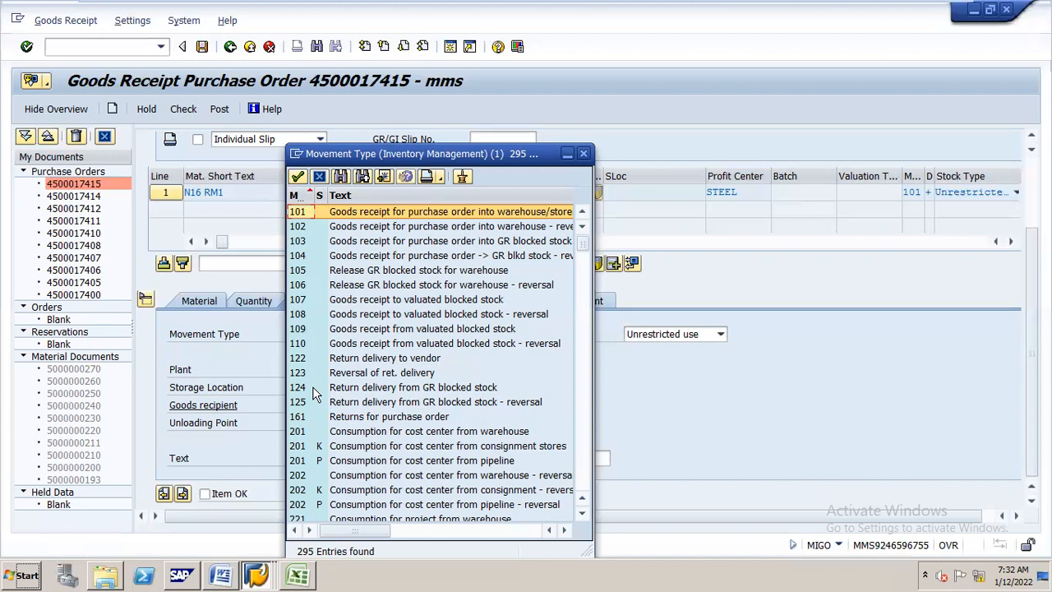
{"action": "left_click", "coordinate": [297, 433]}
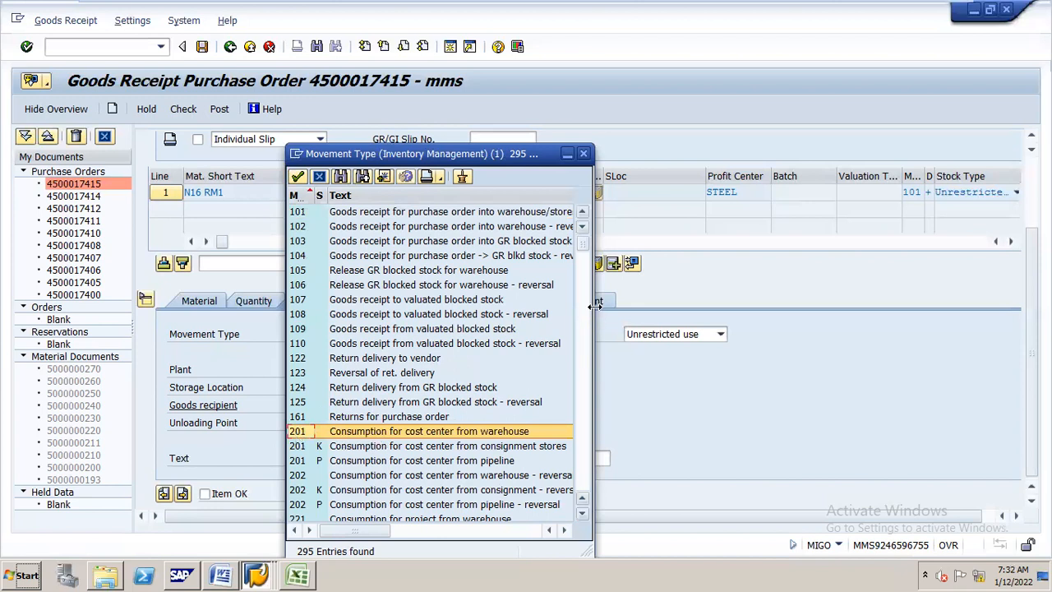
{"action": "left_click_drag", "start_coordinate": [588, 261], "coordinate": [588, 306]}
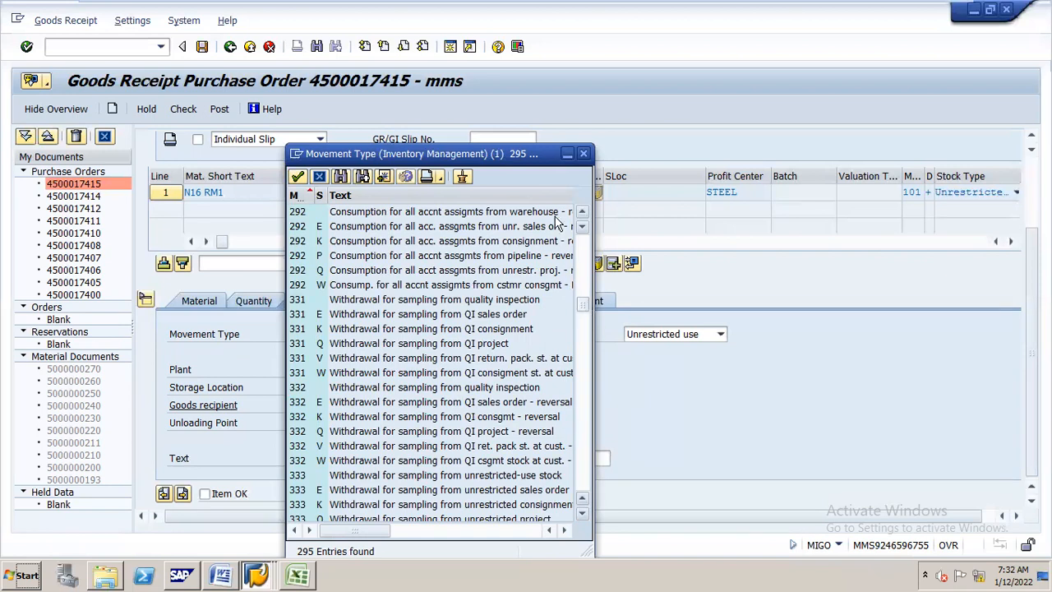
{"action": "left_click", "coordinate": [583, 154]}
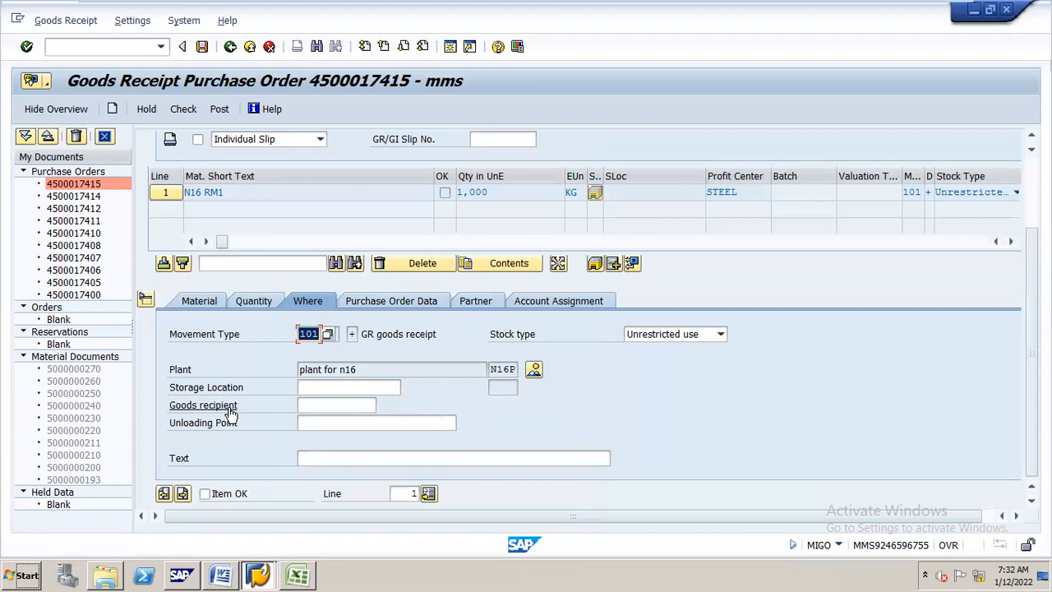
Try to post the goods receipt with storage location N16S and the item marked as OK.
{"action": "left_click", "coordinate": [317, 388]}
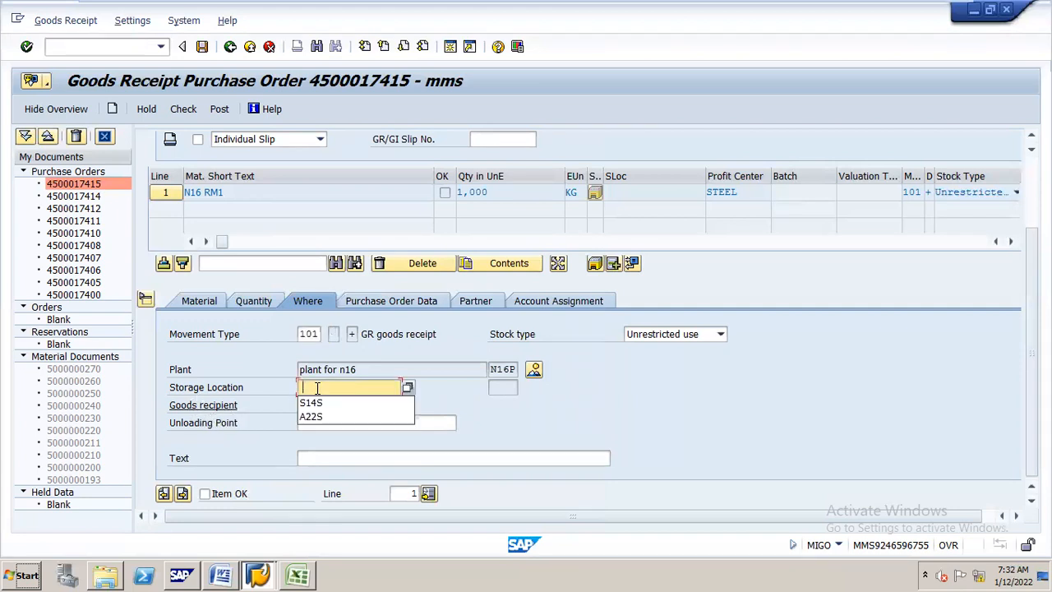
{"action": "type", "text": "N16"}
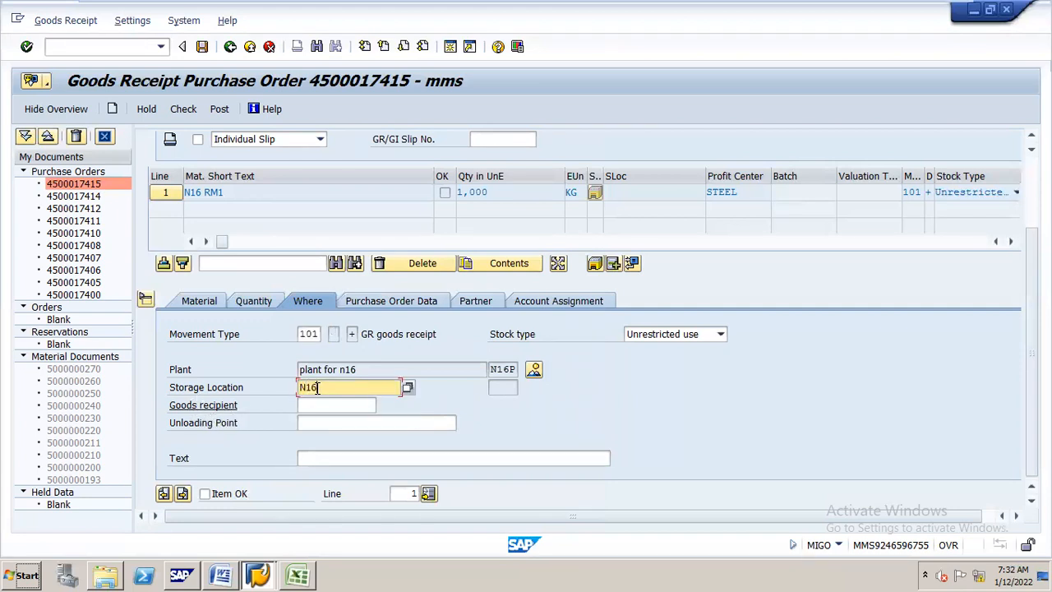
{"action": "type", "text": "S"}
{"action": "left_click", "coordinate": [202, 495]}
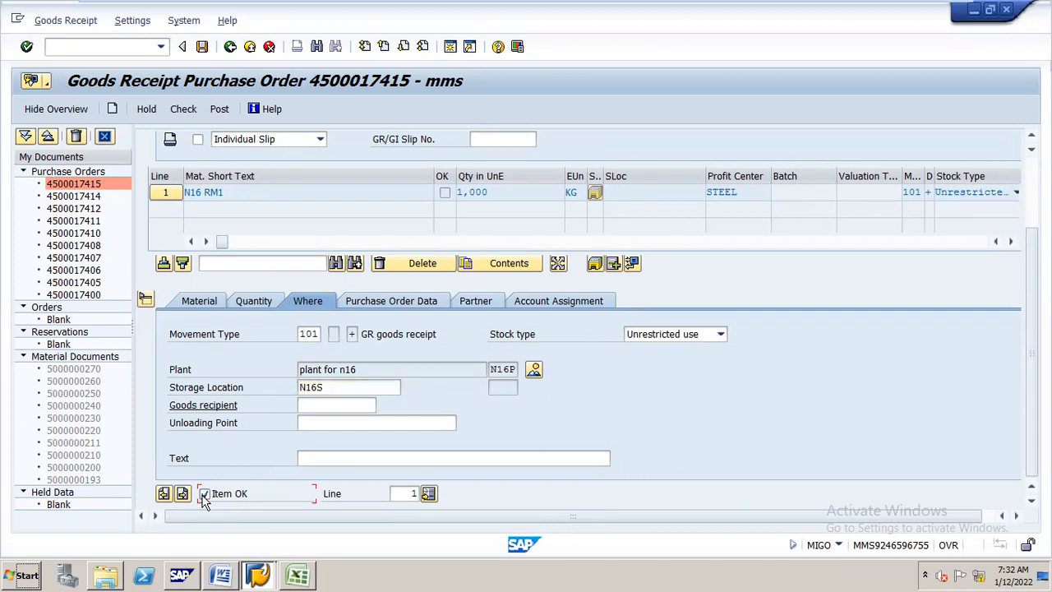
{"action": "left_click_drag", "start_coordinate": [1031, 353], "coordinate": [1032, 282]}
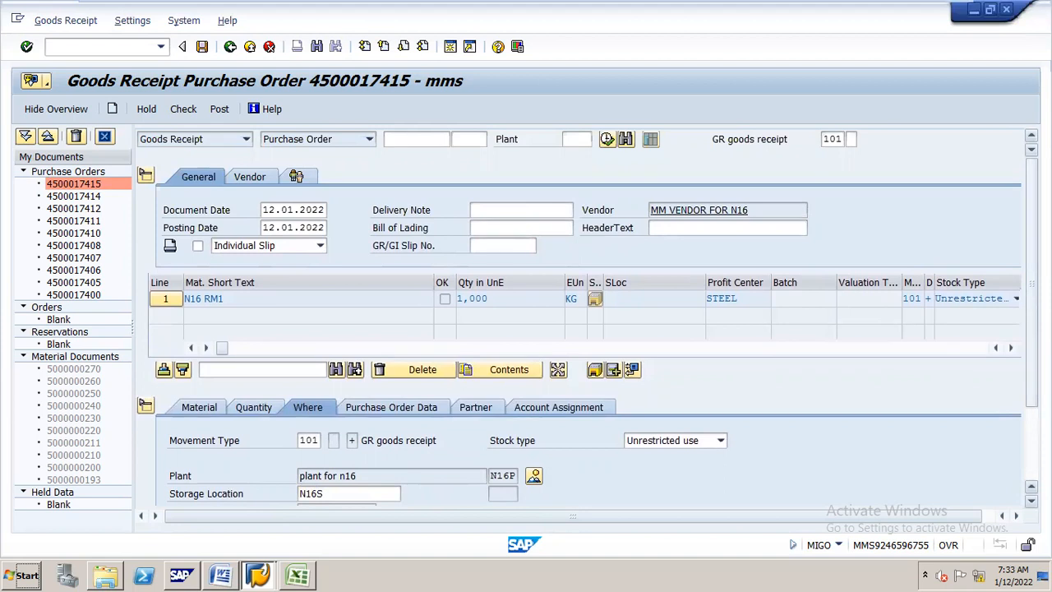
{"action": "left_click", "coordinate": [203, 46]}
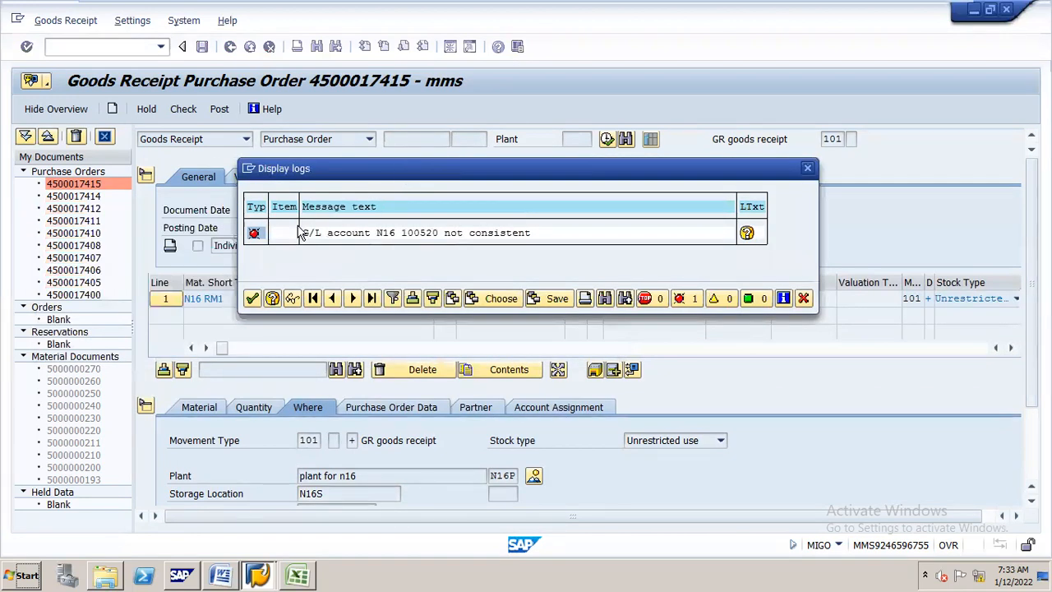
Read the long text of the posting error about the G/L account and close the log.
{"action": "double_click", "coordinate": [399, 238]}
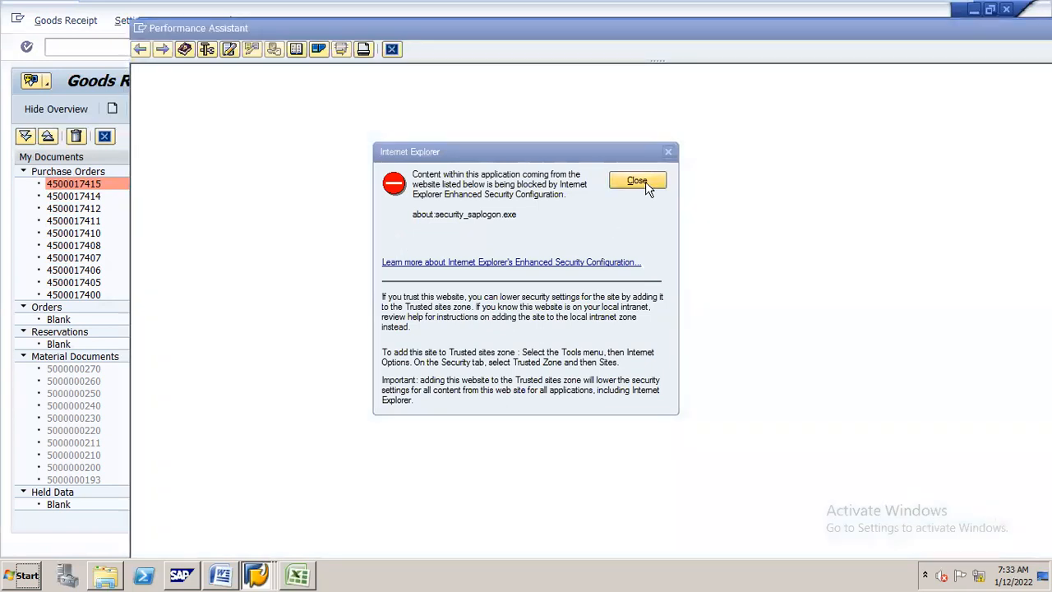
{"action": "left_click", "coordinate": [646, 187]}
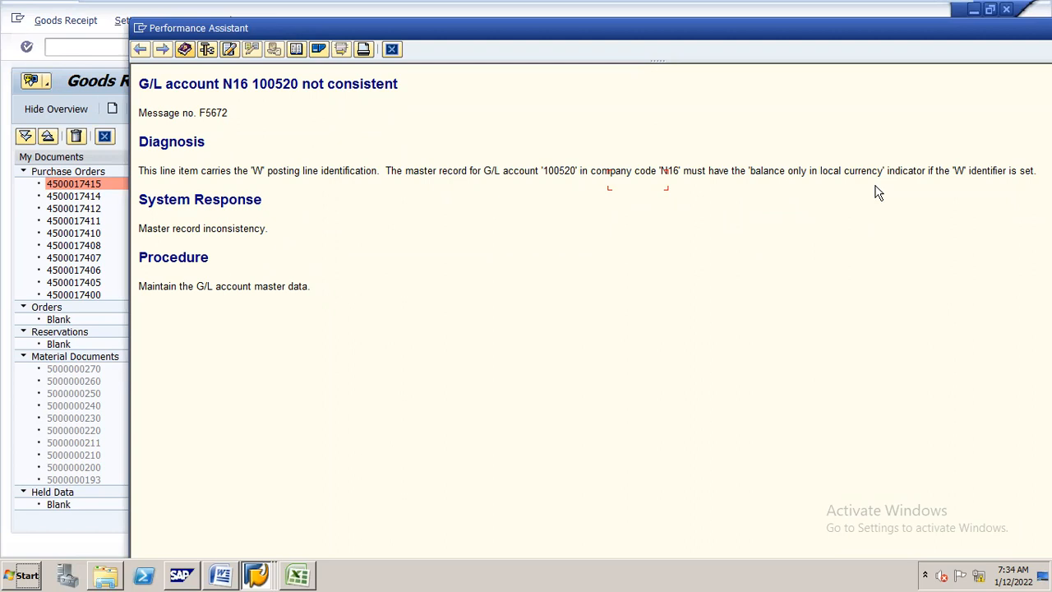
{"action": "left_click", "coordinate": [393, 49]}
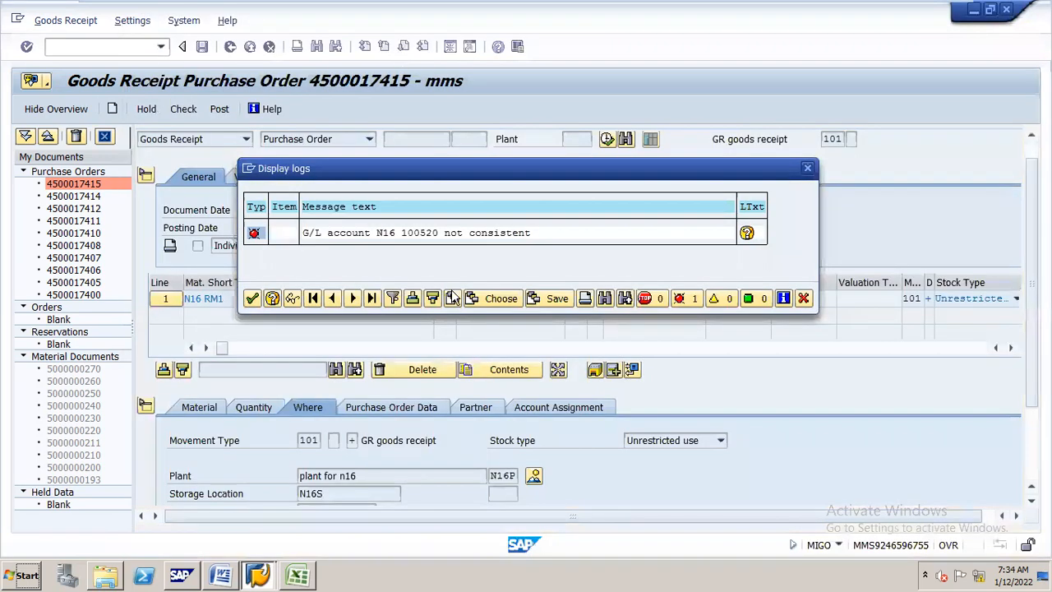
{"action": "left_click", "coordinate": [807, 168]}
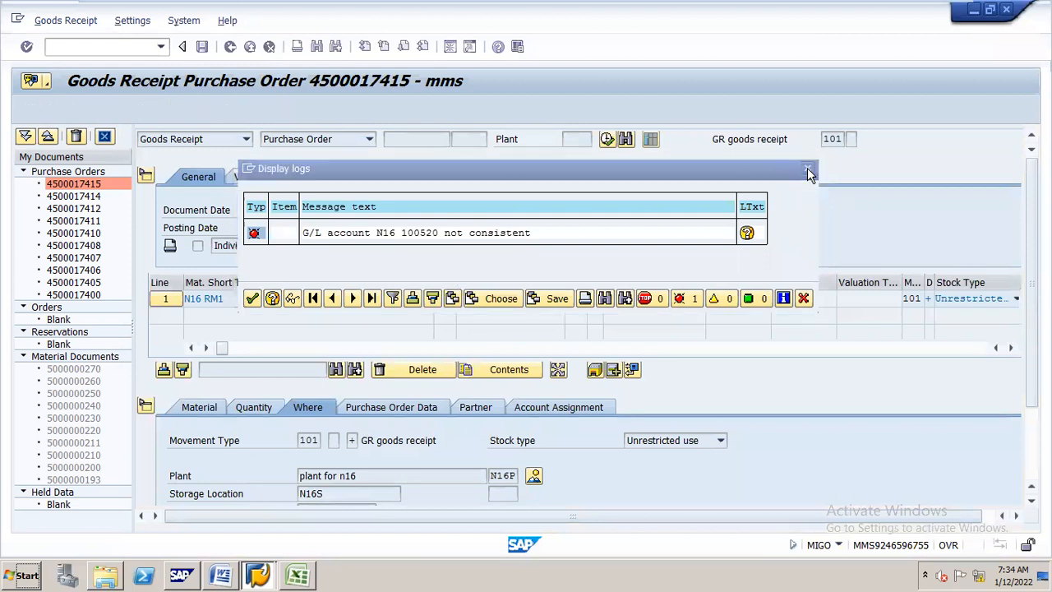
Open G/L account 100520 of company code N16 for changing in transaction FS00.
{"action": "type", "text": "/NFS00"}
{"action": "key", "text": "Return"}
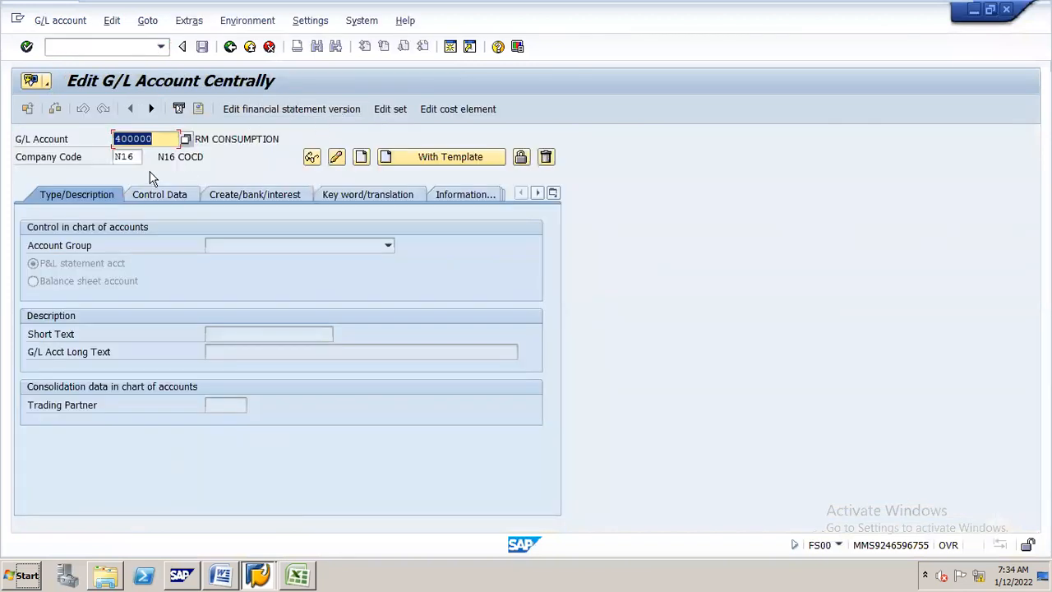
{"action": "type", "text": "100520"}
{"action": "left_click", "coordinate": [335, 157]}
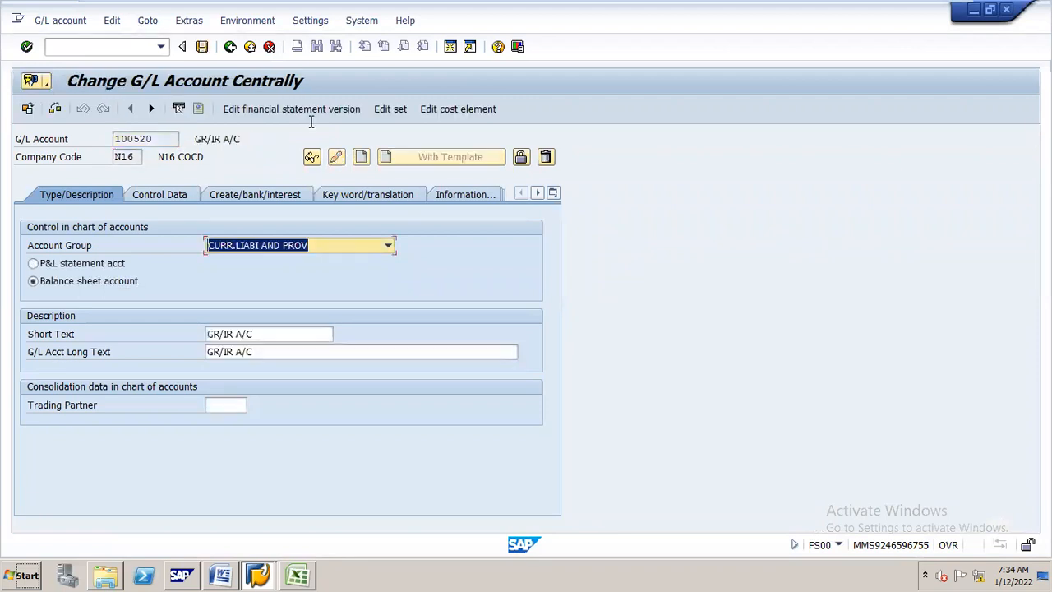
Enable Only balances in local crcy in the control data of the GR/IR account and save it.
{"action": "double_click", "coordinate": [469, 24]}
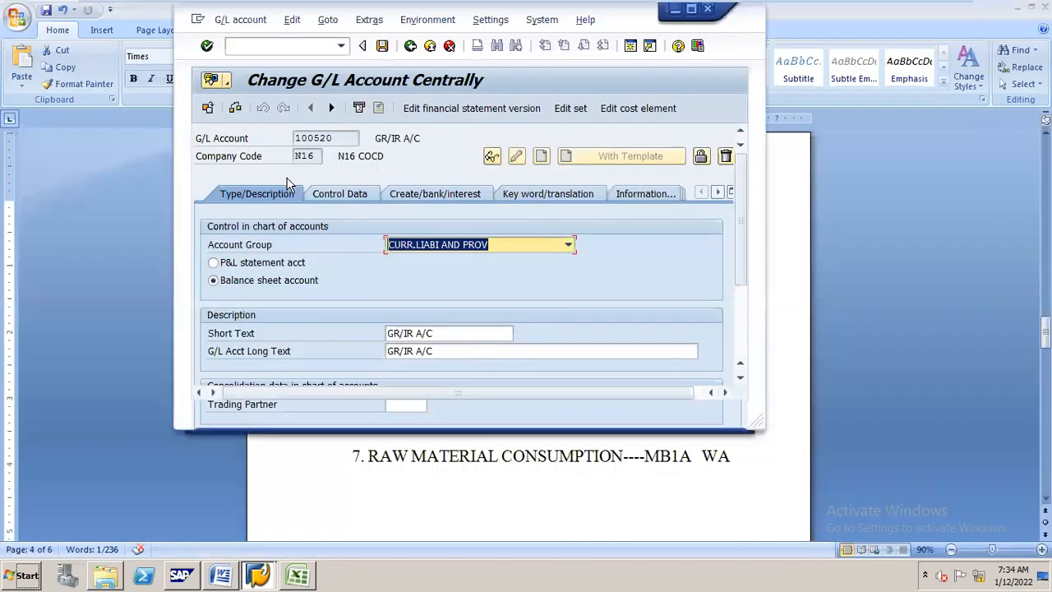
{"action": "left_click", "coordinate": [357, 196]}
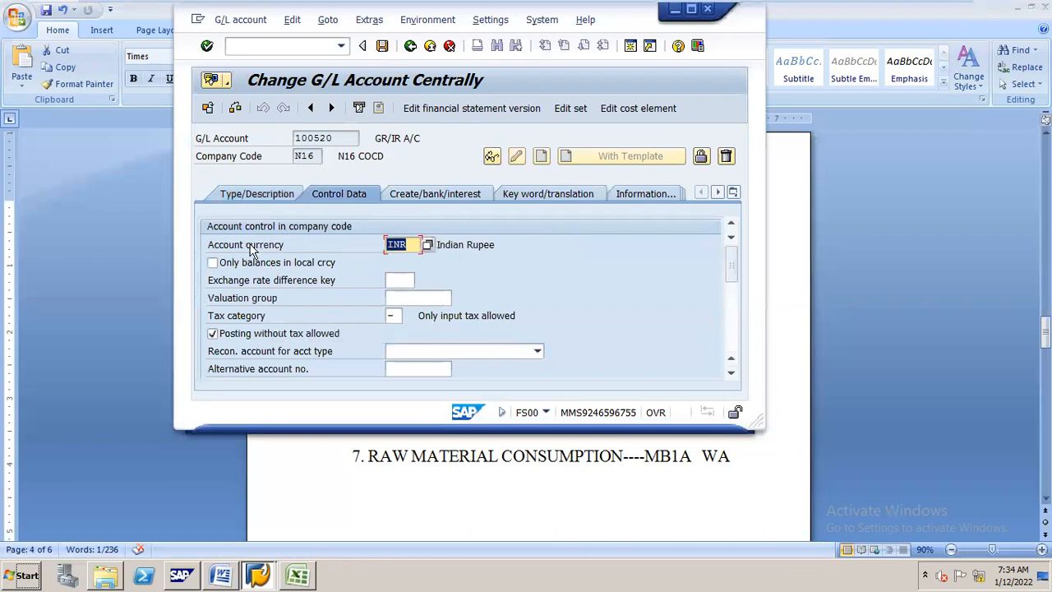
{"action": "left_click", "coordinate": [213, 263]}
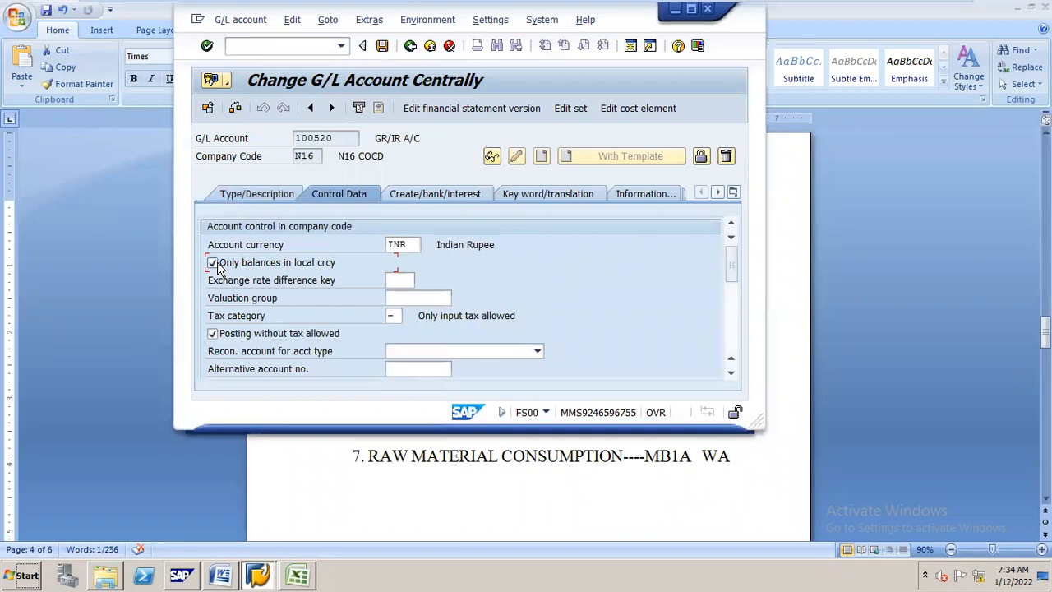
{"action": "left_click", "coordinate": [382, 46]}
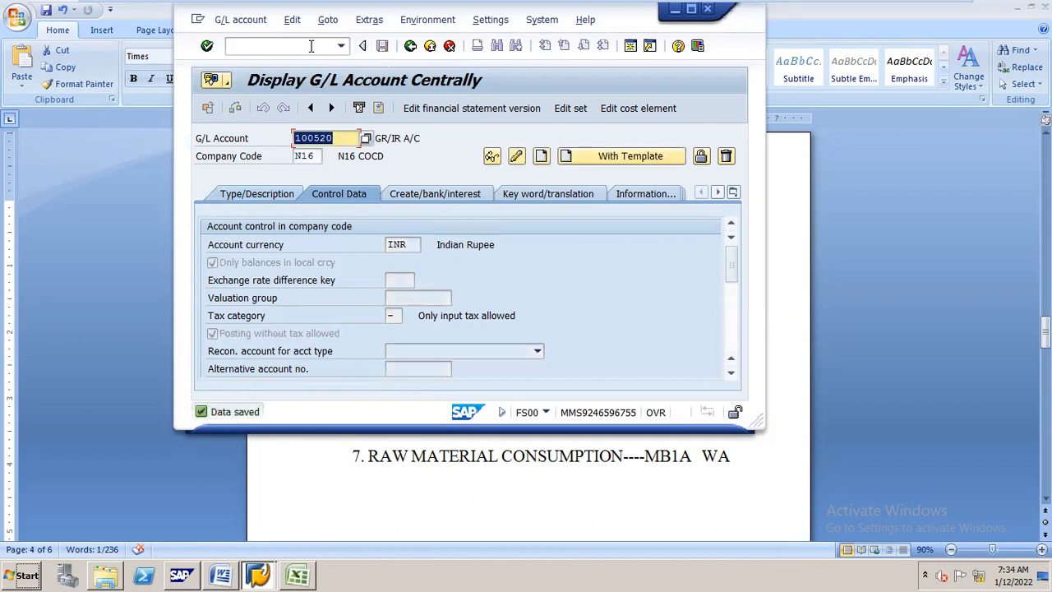
Return to transaction MIGO and load the goods receipt for the same, most recent purchase order.
{"action": "left_click", "coordinate": [231, 45]}
{"action": "type", "text": "/NMIGO"}
{"action": "key", "text": "Return"}
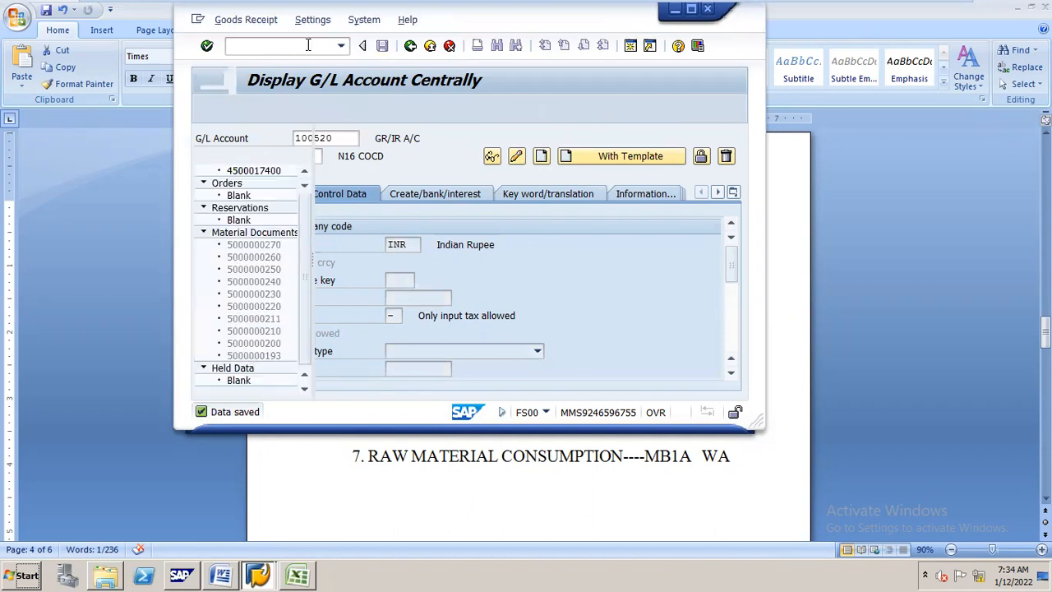
{"action": "left_click", "coordinate": [690, 9]}
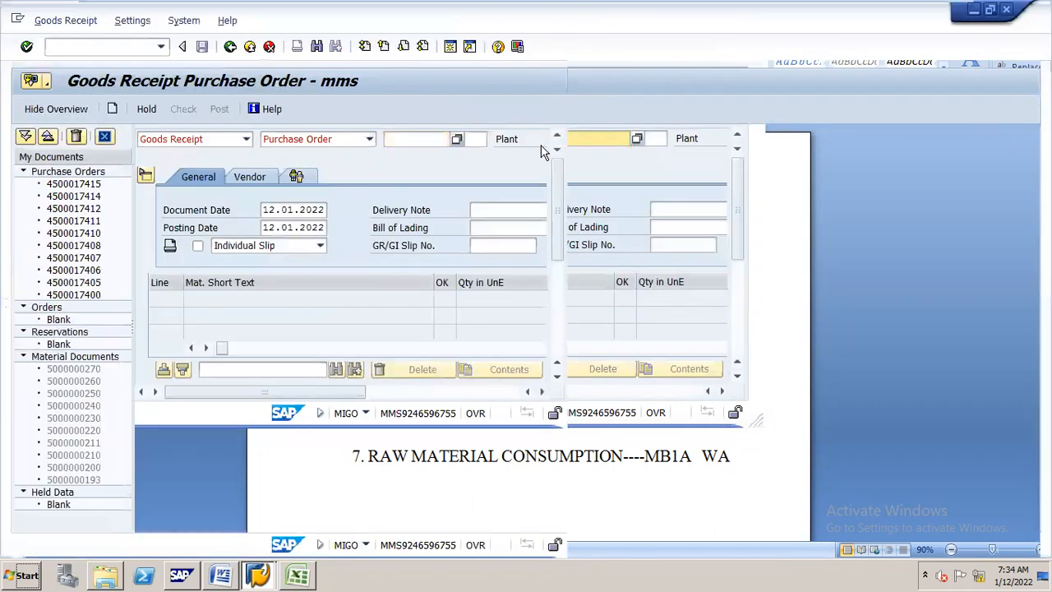
{"action": "left_click", "coordinate": [403, 141]}
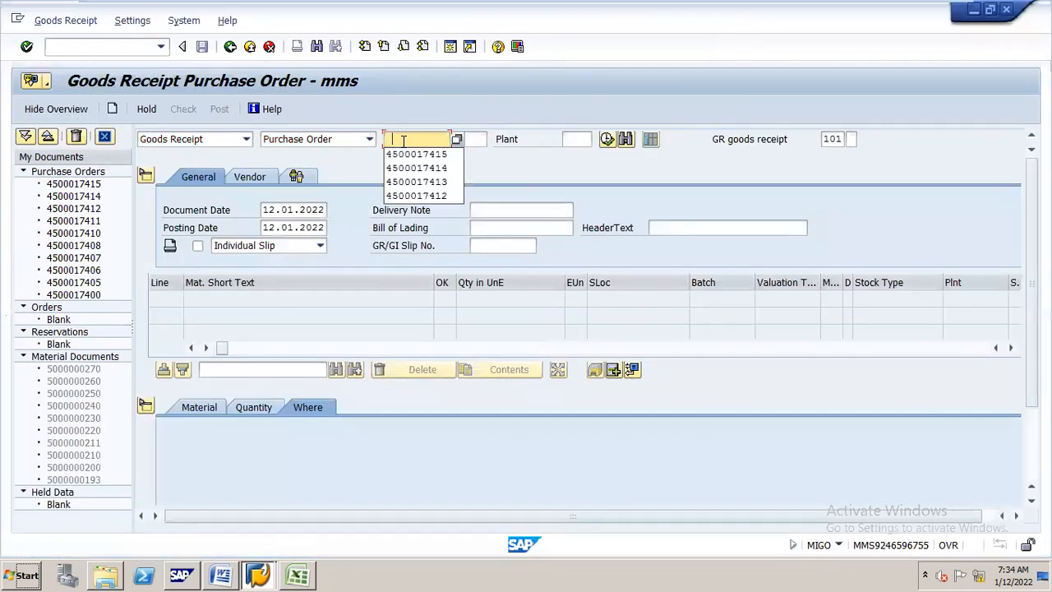
{"action": "left_click", "coordinate": [414, 153]}
{"action": "key", "text": "Return"}
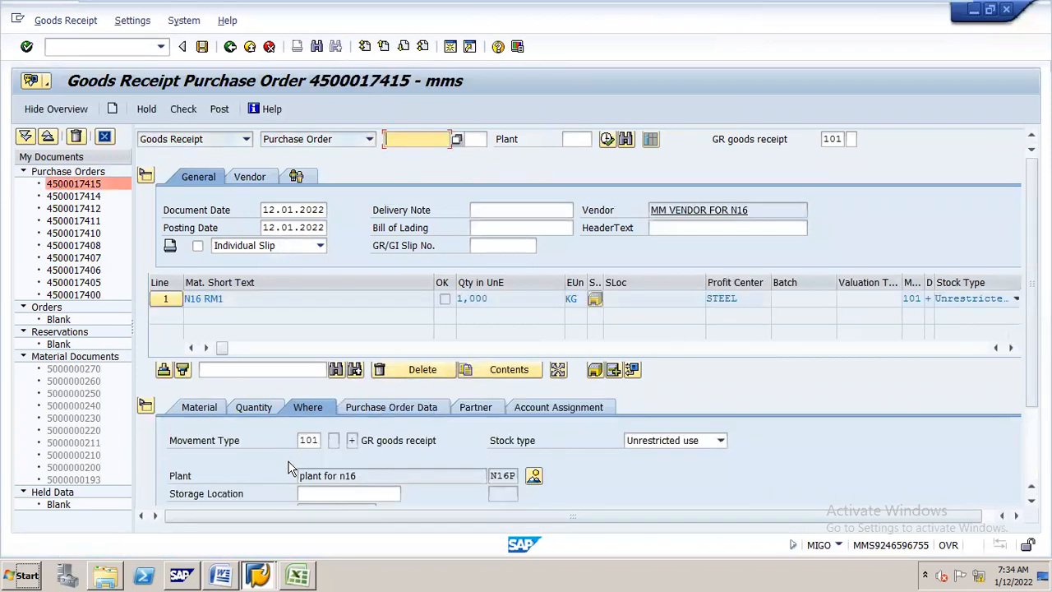
Enter storage location N16S and a delivery note quantity of 1000 for the N16 RM1 item.
{"action": "left_click_drag", "start_coordinate": [1032, 201], "coordinate": [1032, 273]}
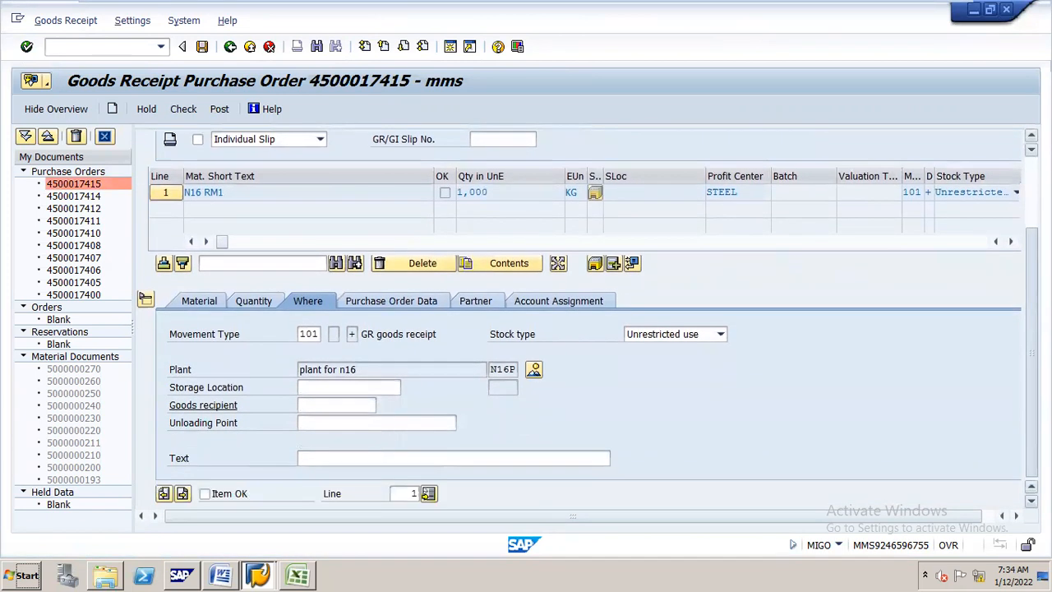
{"action": "left_click", "coordinate": [324, 386]}
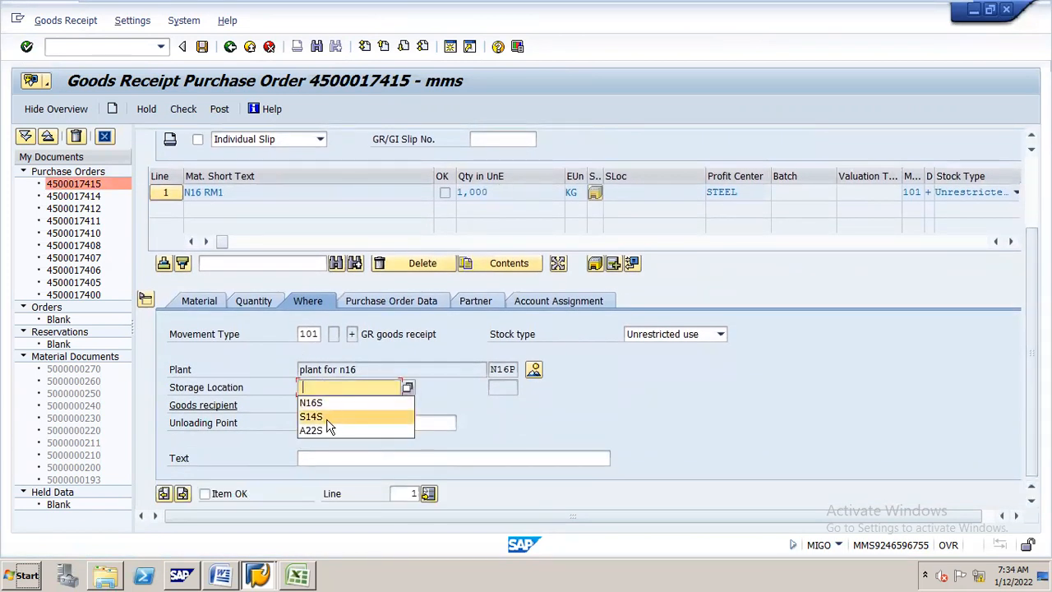
{"action": "left_click", "coordinate": [346, 403]}
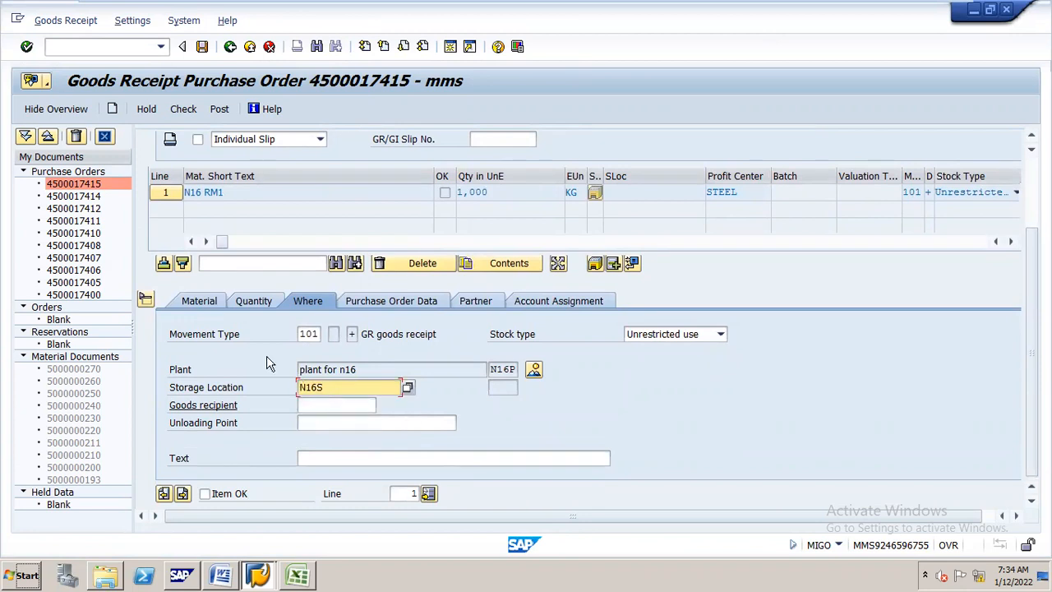
{"action": "left_click", "coordinate": [258, 302]}
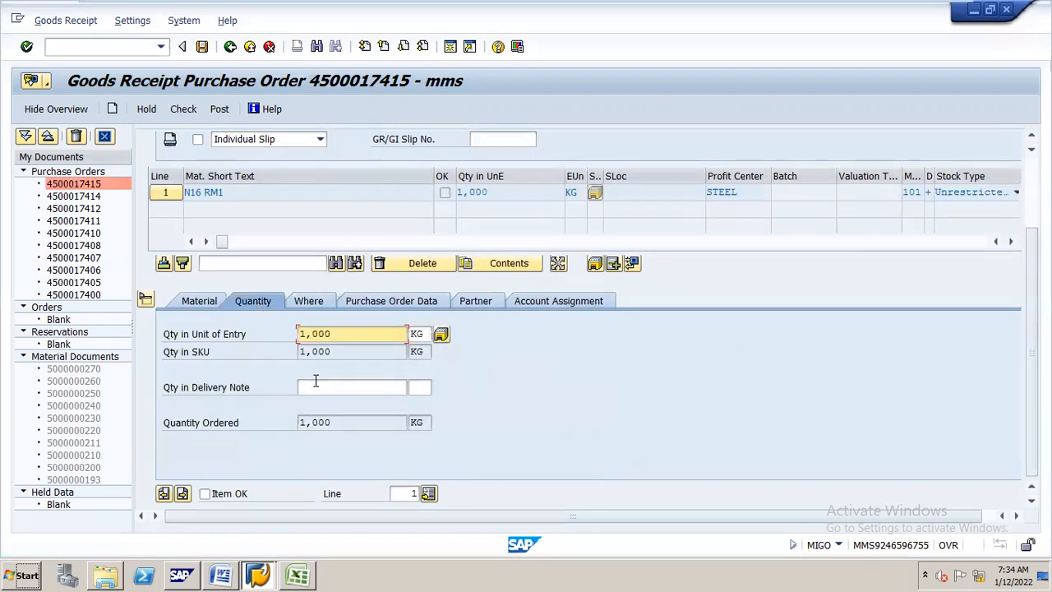
{"action": "left_click", "coordinate": [316, 384]}
{"action": "left_click", "coordinate": [317, 400]}
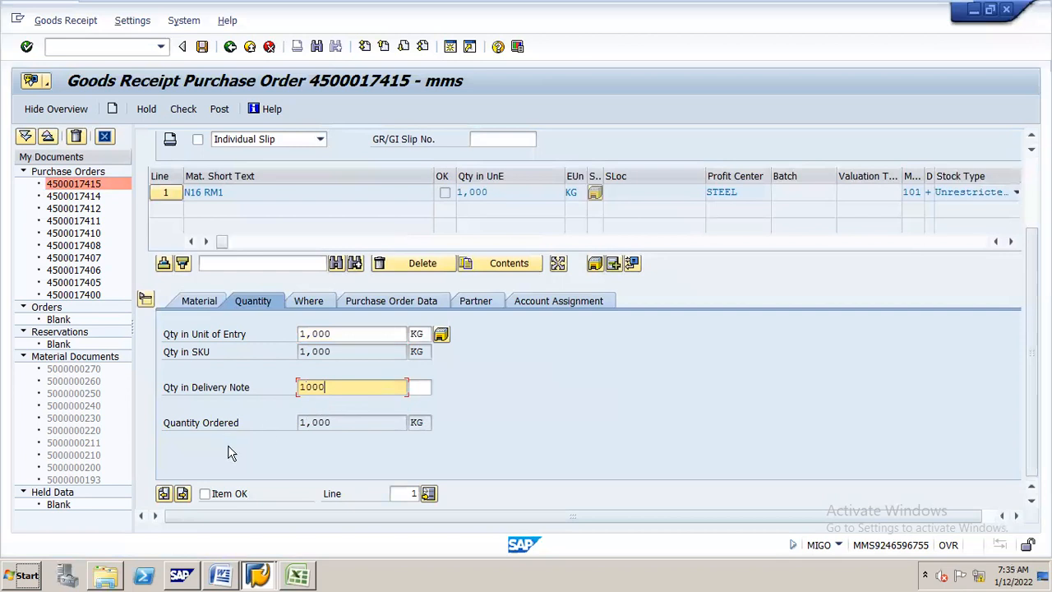
Mark the N16 RM1 item as OK and post the goods receipt.
{"action": "left_click", "coordinate": [205, 494]}
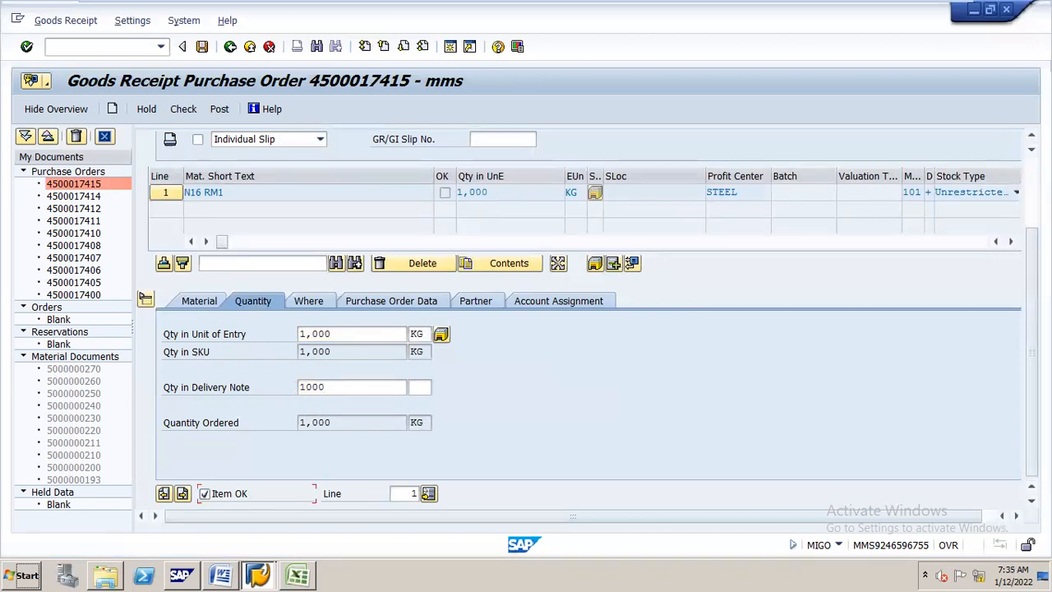
{"action": "left_click_drag", "start_coordinate": [1032, 276], "coordinate": [1032, 201]}
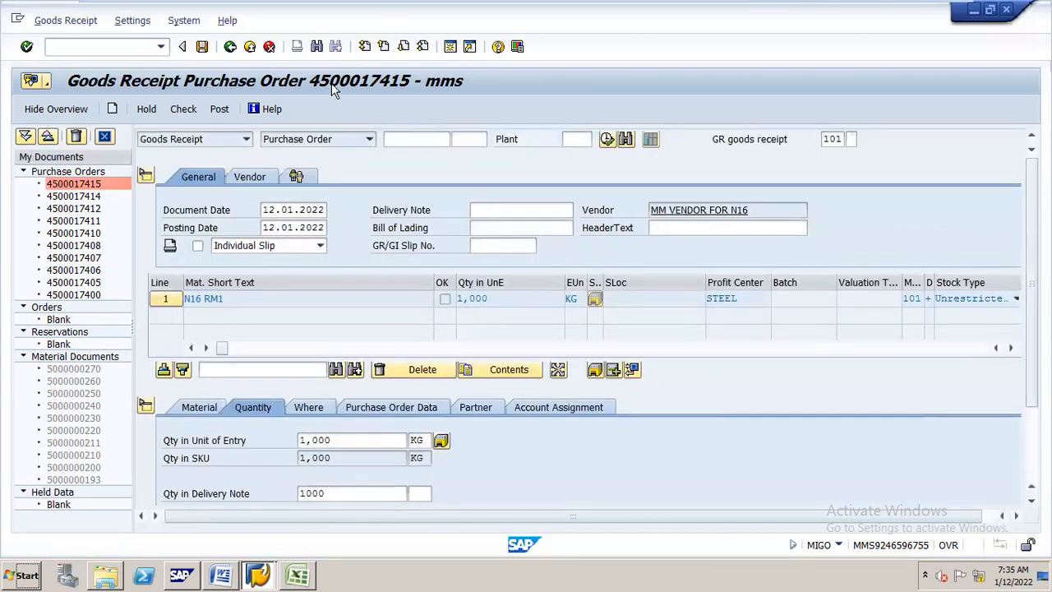
{"action": "left_click", "coordinate": [202, 48]}
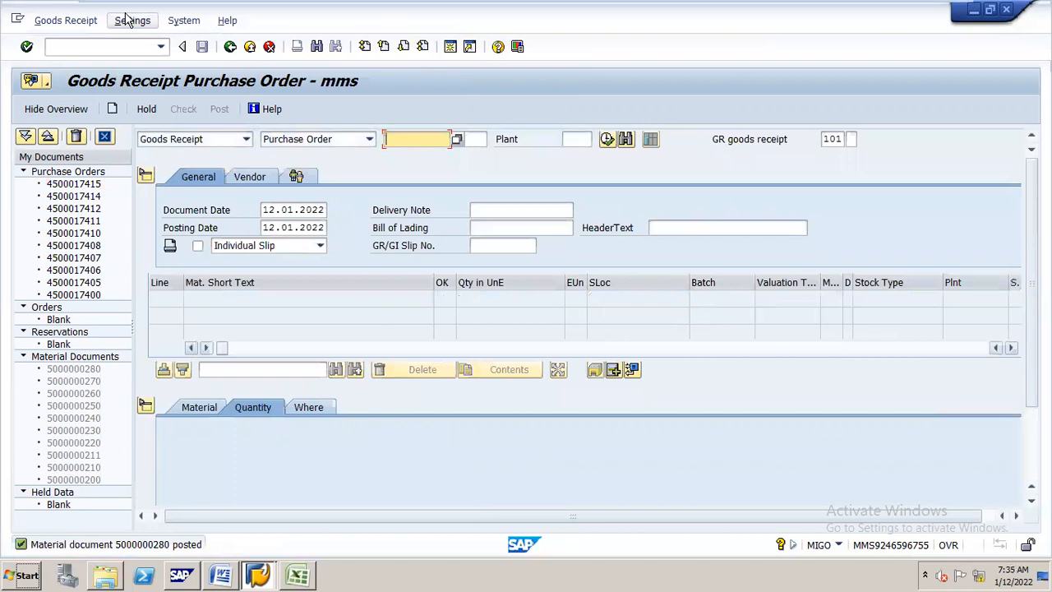
Open transaction FB03 and list the company code N16 documents of document type WE.
{"action": "left_click", "coordinate": [144, 47]}
{"action": "type", "text": "/nmigo"}
{"action": "key", "text": "Return"}
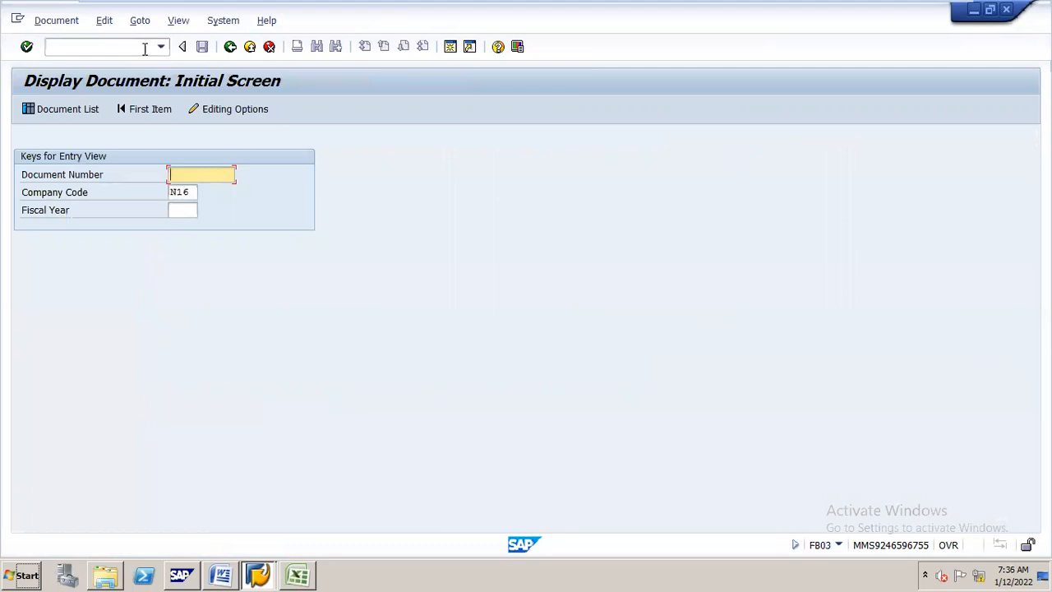
{"action": "left_click", "coordinate": [94, 110]}
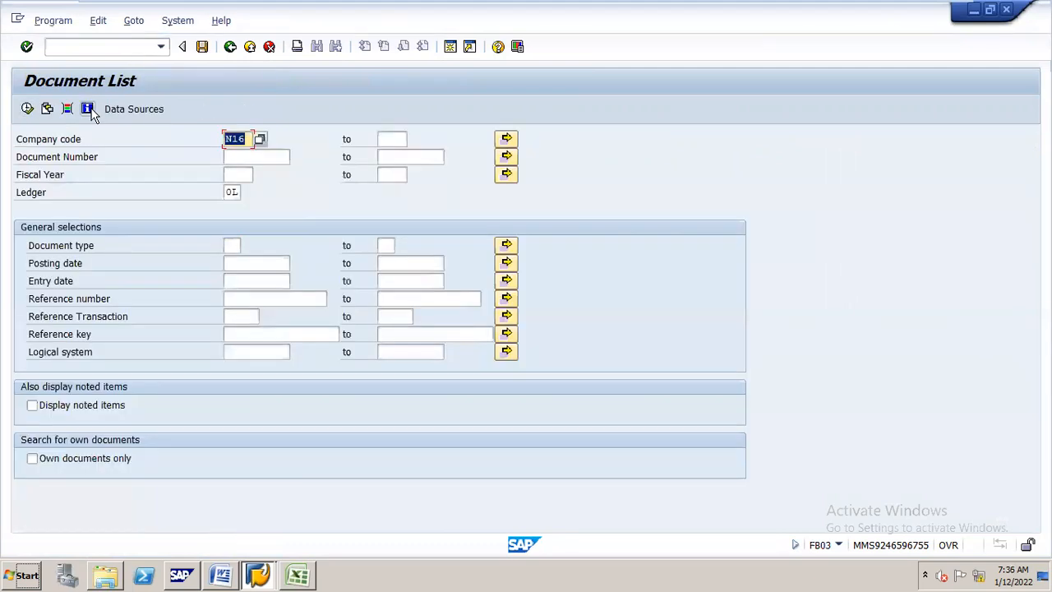
{"action": "left_click", "coordinate": [235, 245]}
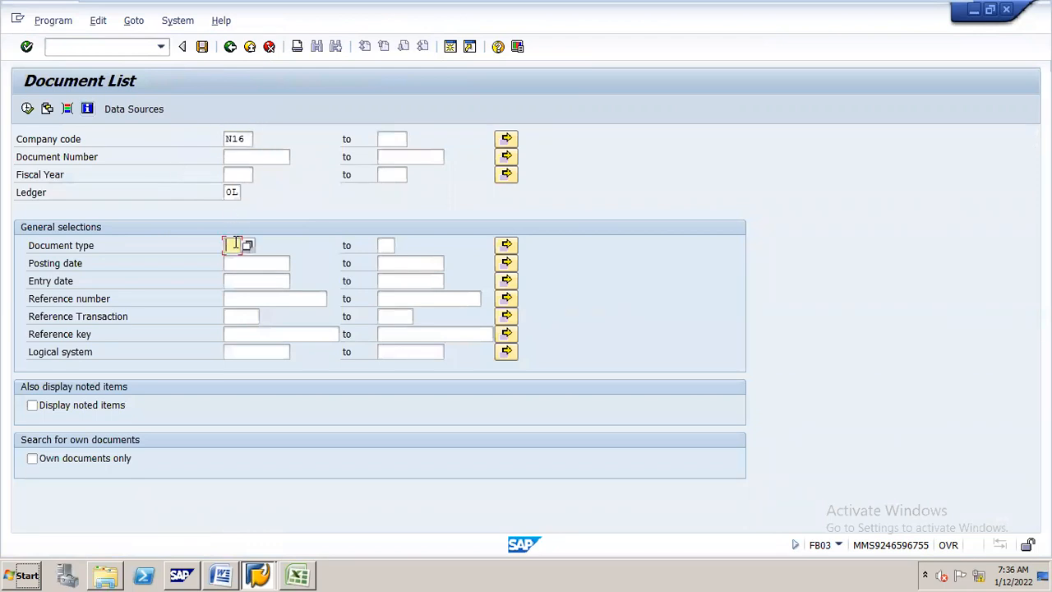
{"action": "type", "text": "we"}
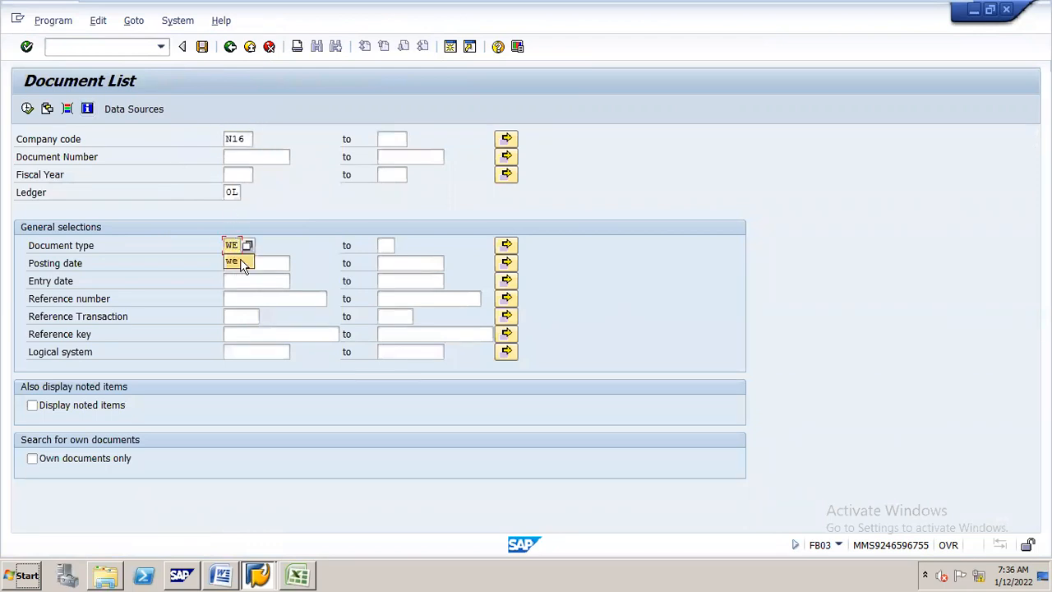
{"action": "left_click", "coordinate": [28, 109]}
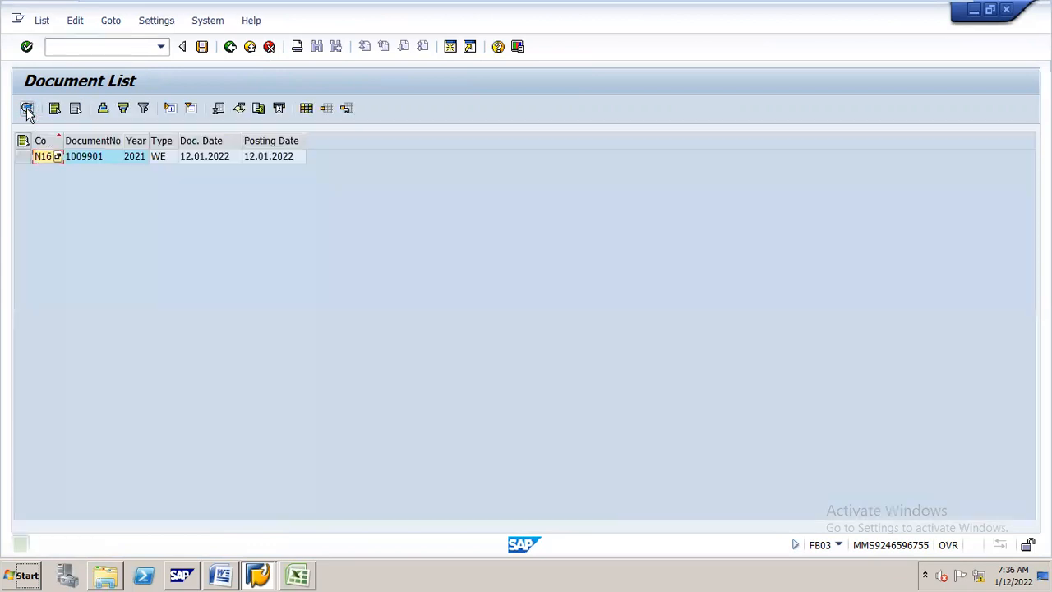
Open the listed WE accounting document and examine its INVRM LOCAL and GR/IR A/C line items.
{"action": "double_click", "coordinate": [212, 160]}
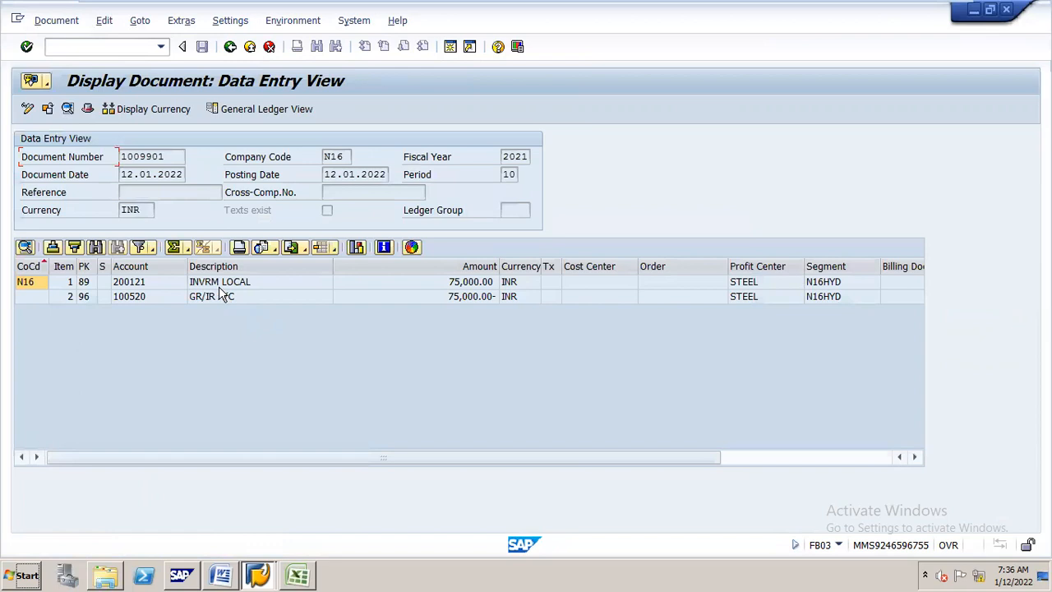
{"action": "left_click", "coordinate": [230, 283]}
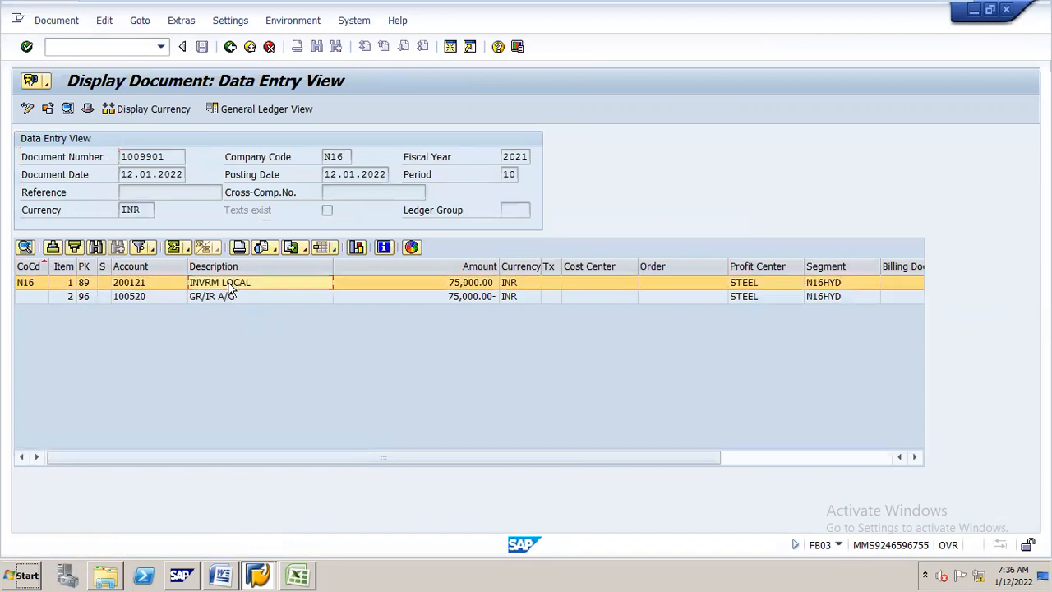
{"action": "left_click", "coordinate": [228, 299]}
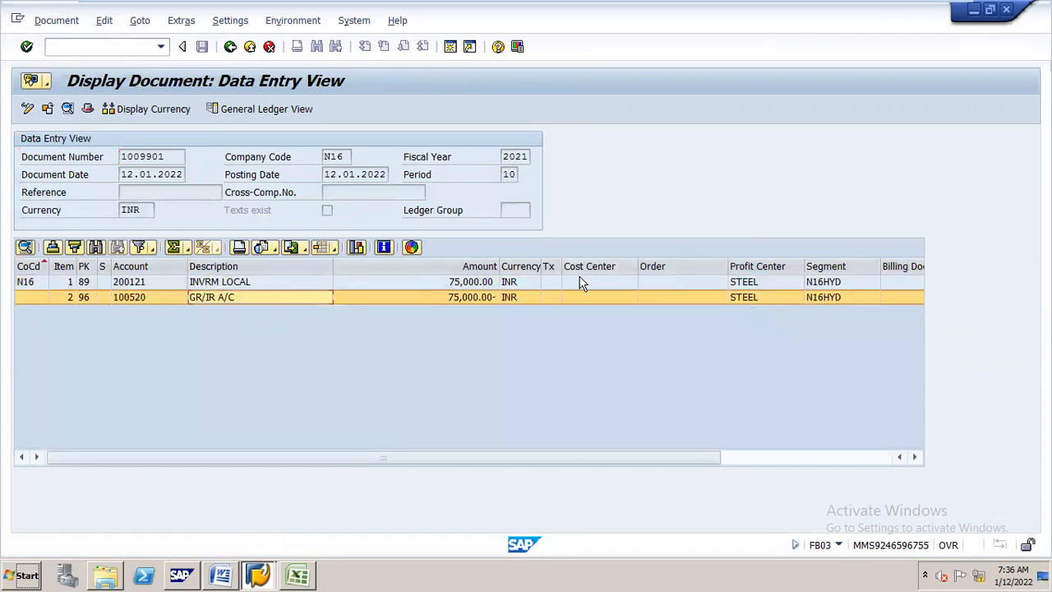
Check the MM INTEGRATION process list in Word for the invoice verification transaction and return to the SAP accounting document.
{"action": "left_click", "coordinate": [461, 283]}
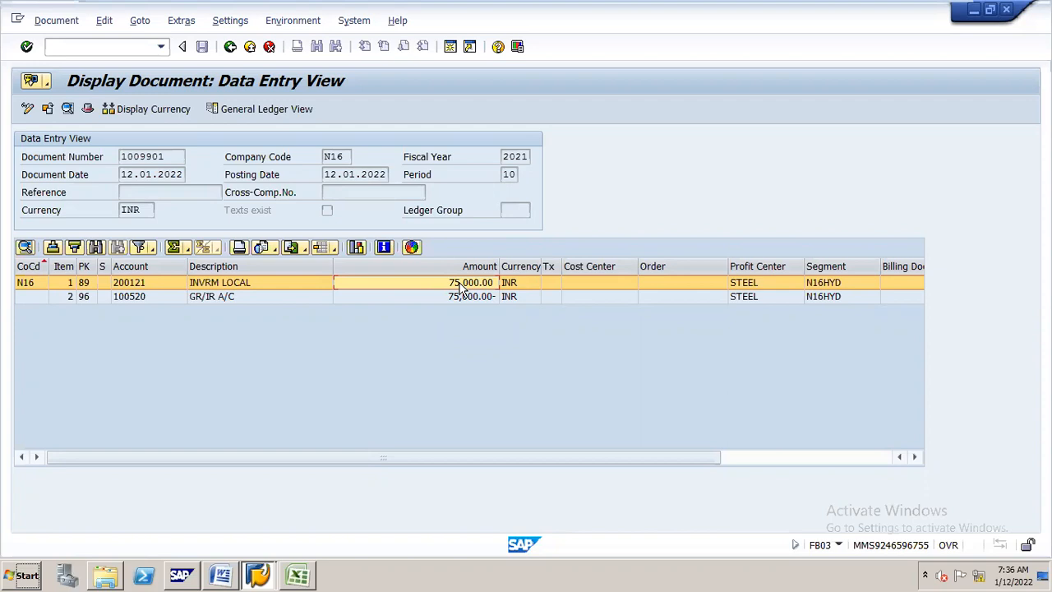
{"action": "left_click", "coordinate": [301, 560]}
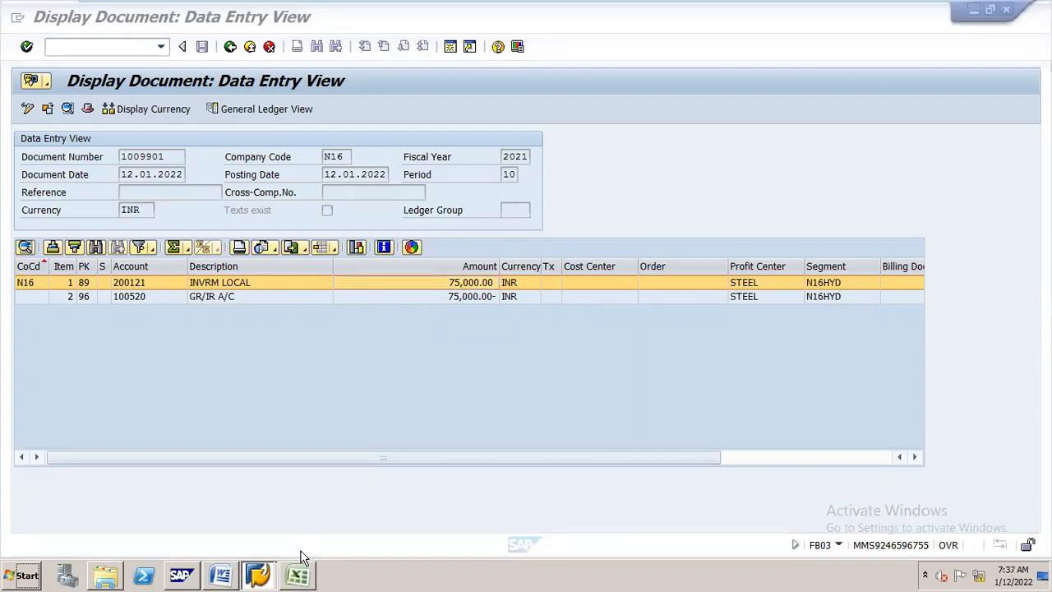
{"action": "left_click", "coordinate": [223, 566]}
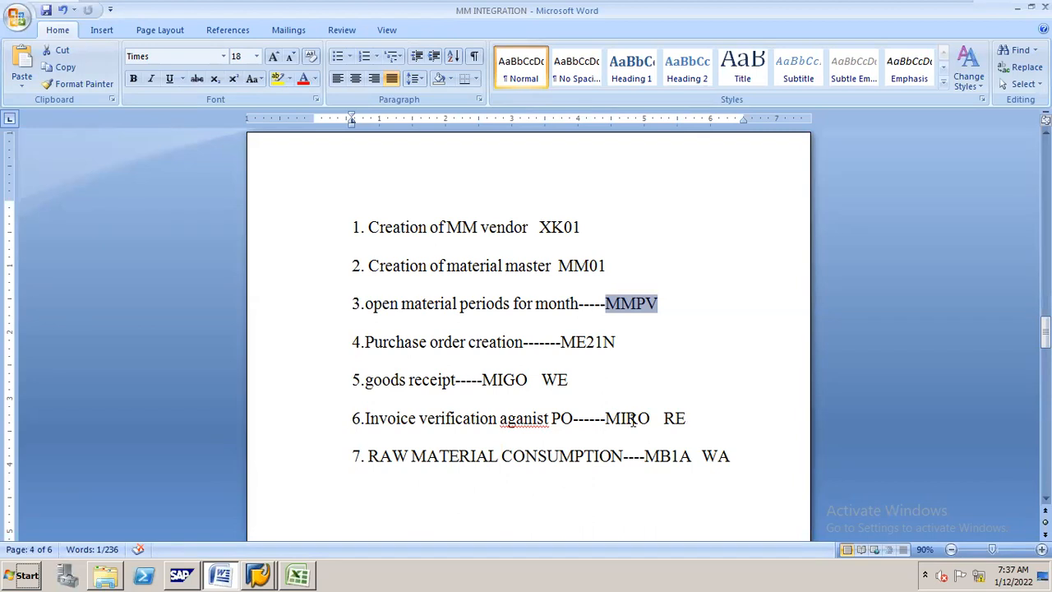
{"action": "key", "text": "alt+Tab"}
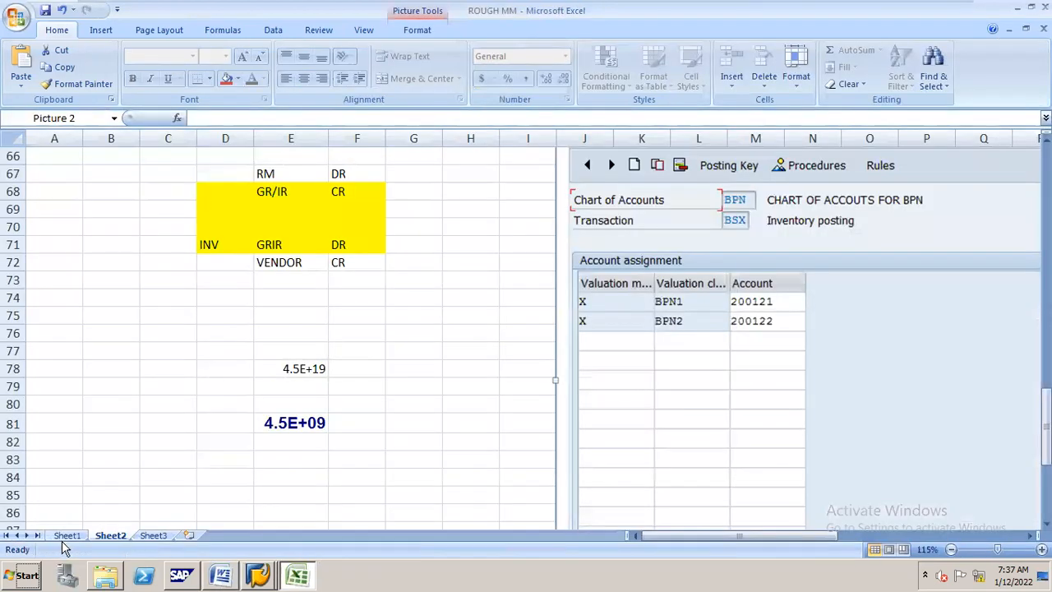
{"action": "mouse_move", "coordinate": [256, 567]}
{"action": "left_click", "coordinate": [265, 549]}
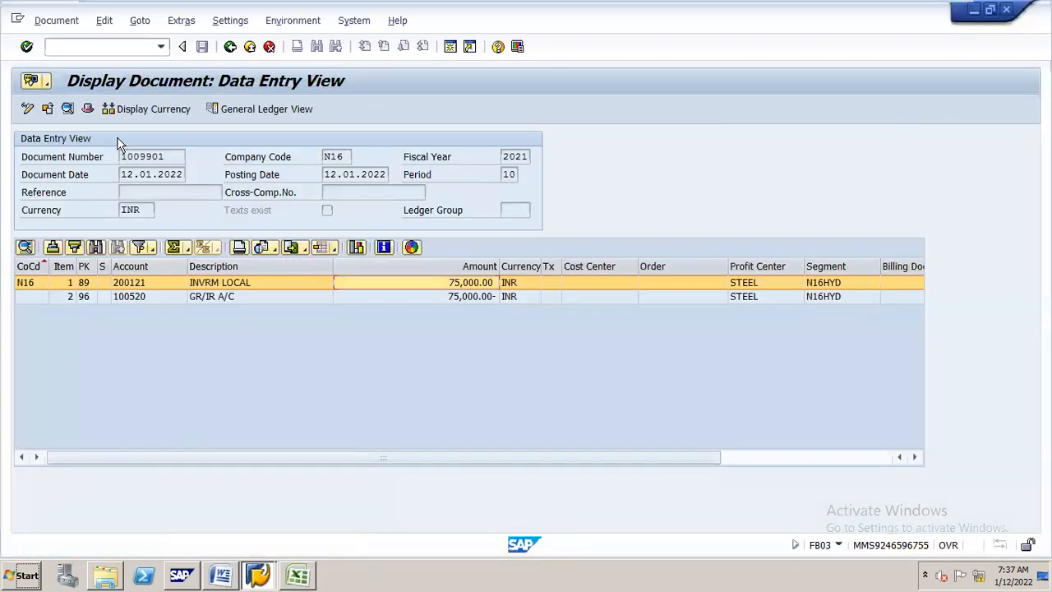
Open transaction MIRO to enter an incoming invoice for company code N16.
{"action": "left_click", "coordinate": [146, 46]}
{"action": "type", "text": "/NMIR"}
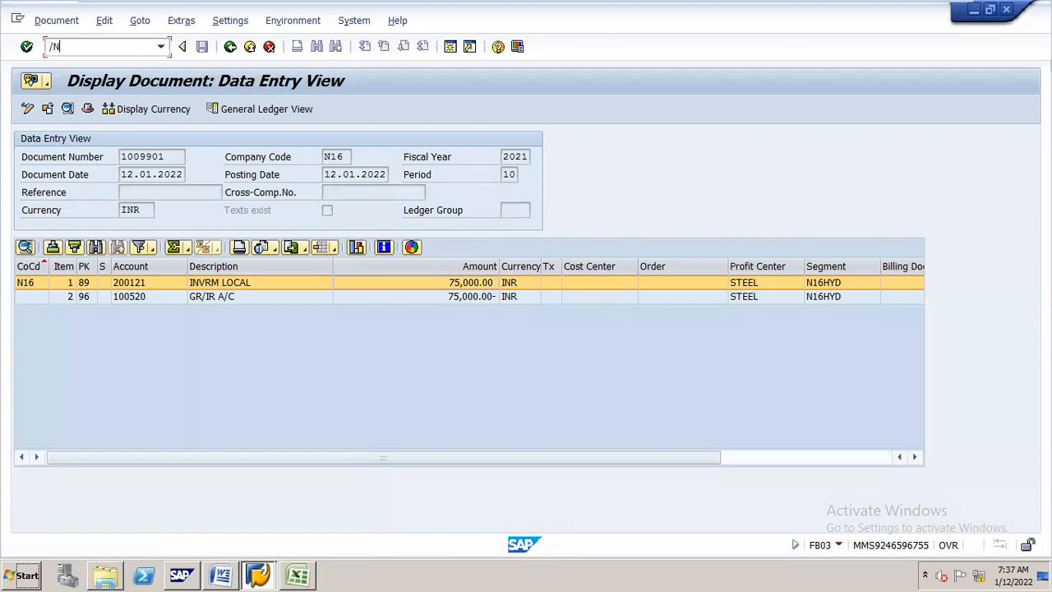
{"action": "key", "text": "Return"}
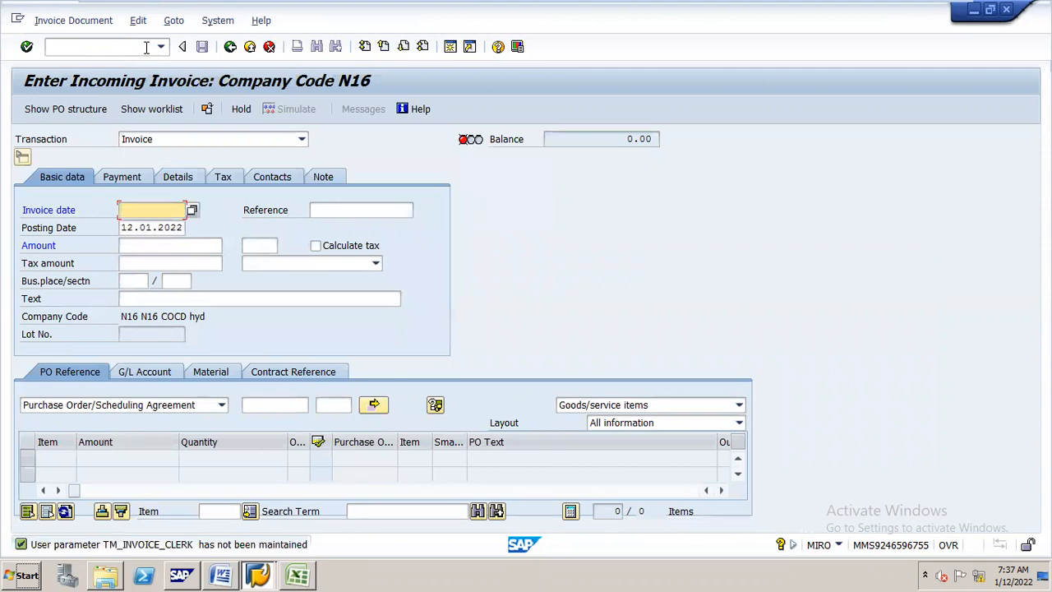
{"action": "left_click", "coordinate": [147, 47]}
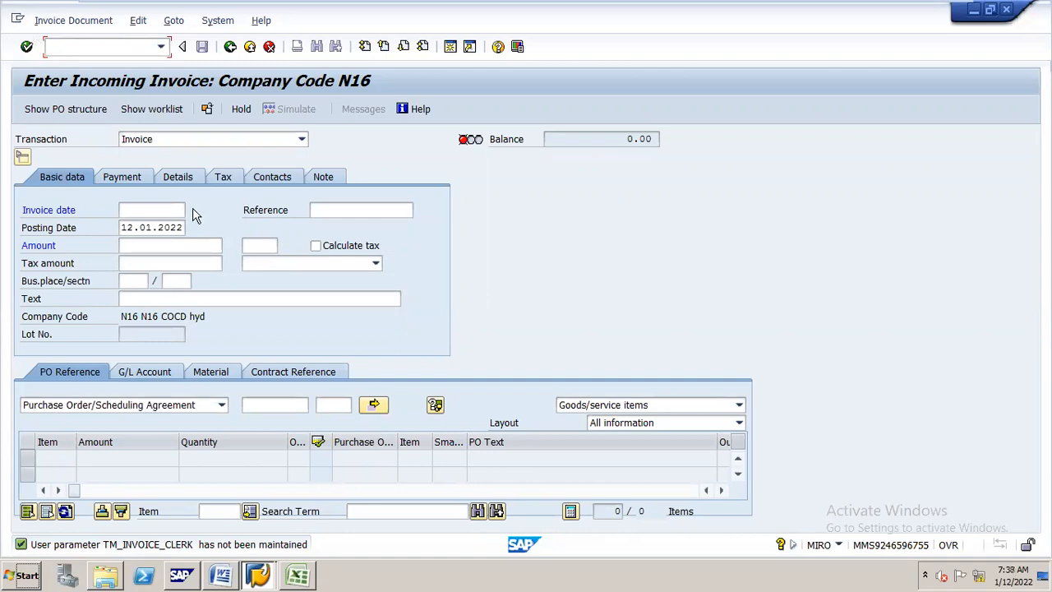
Set the invoice date to 12.01.2022 and the invoice amount to 75000.
{"action": "left_click", "coordinate": [164, 209]}
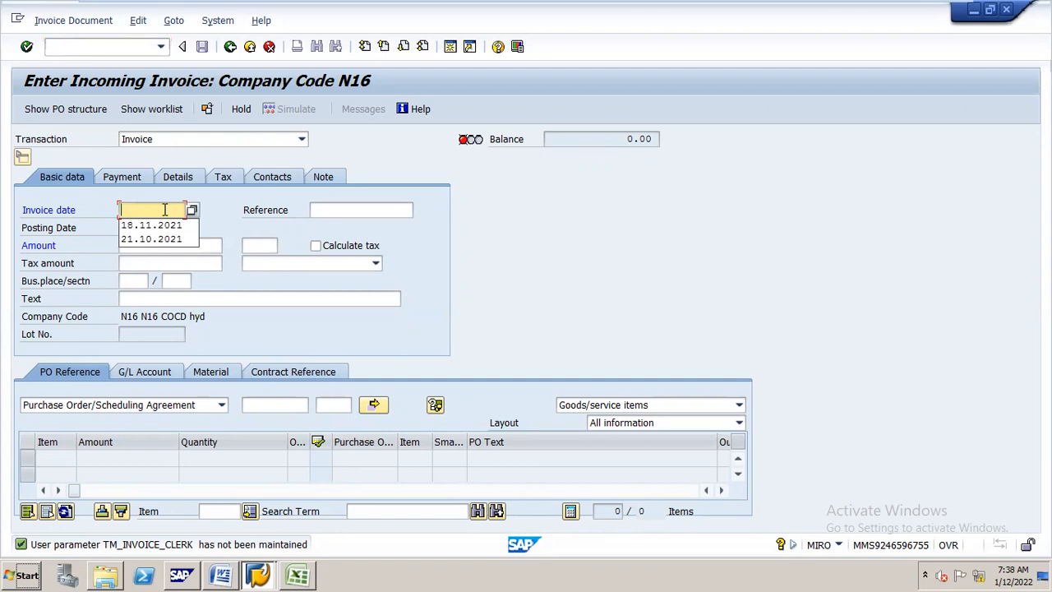
{"action": "type", "text": "1"}
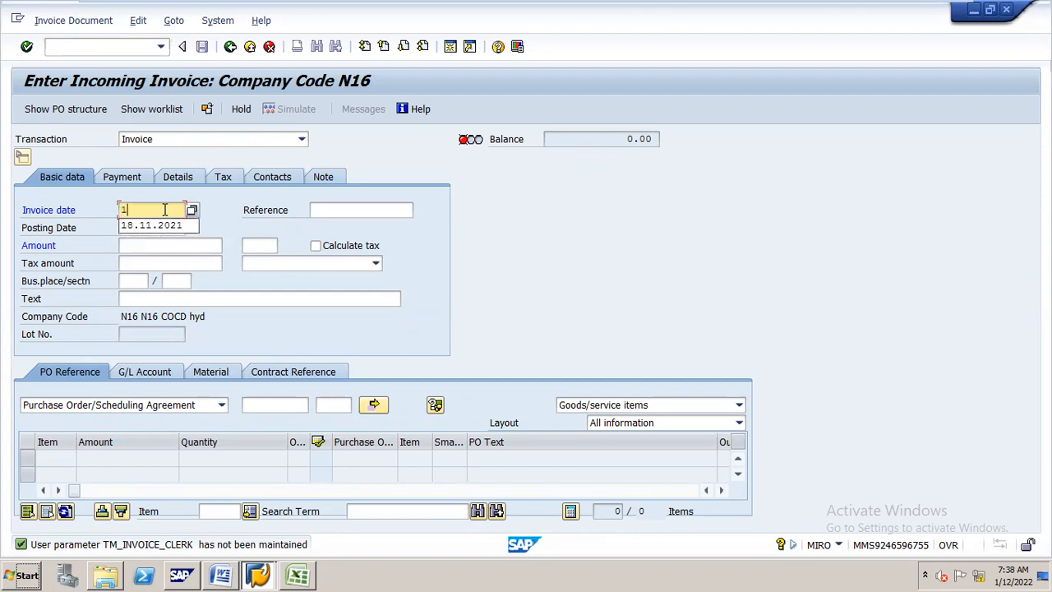
{"action": "type", "text": "2.0"}
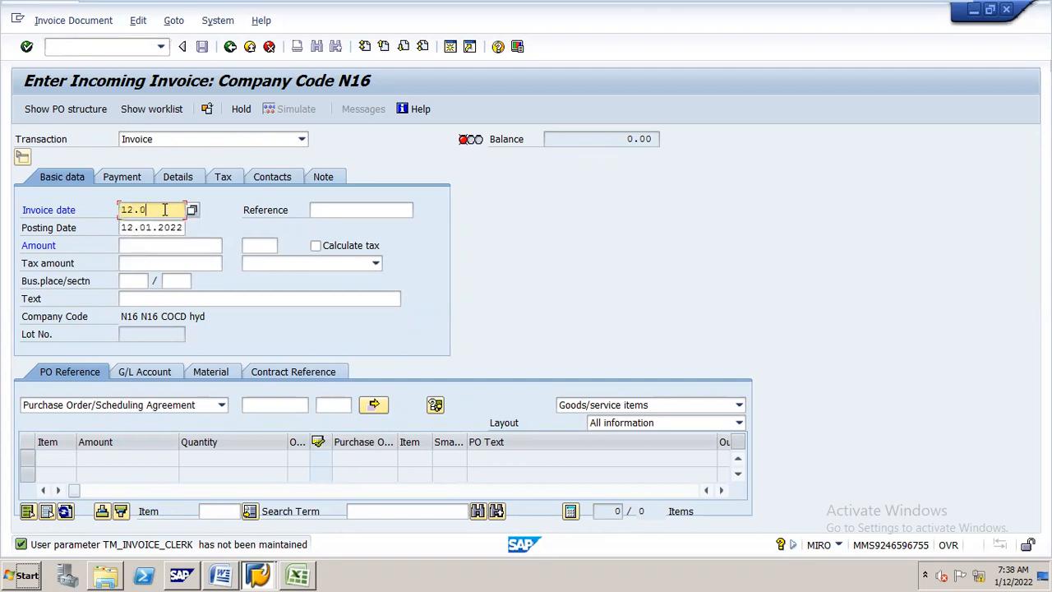
{"action": "type", "text": "1.20212022"}
{"action": "left_click", "coordinate": [184, 246]}
{"action": "type", "text": "75000"}
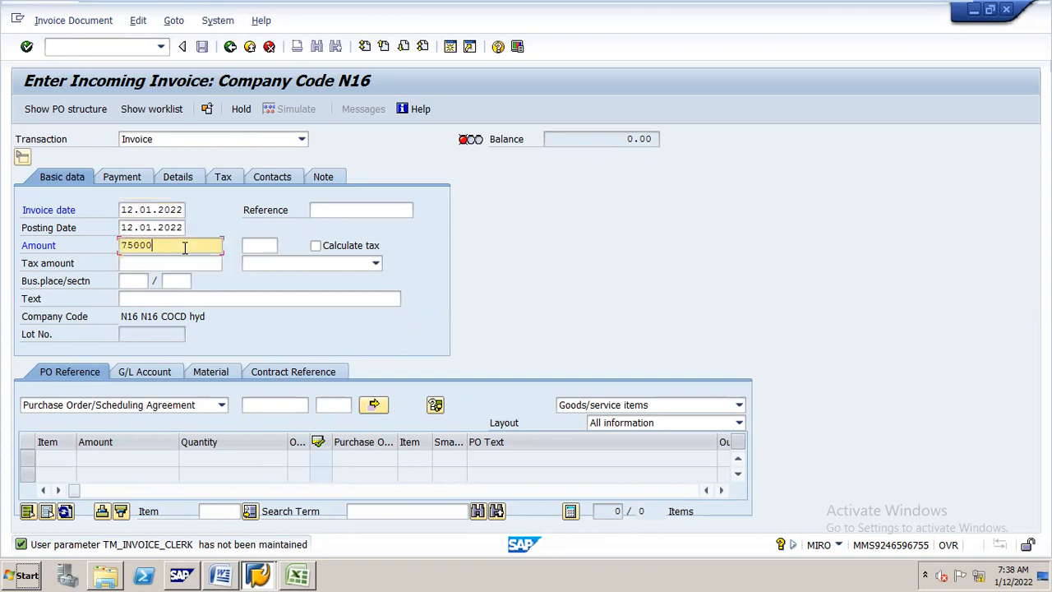
Enable tax calculation with tax code NI (INPUT 0% TAXT CODE) and enter the invoice text inv ver.
{"action": "left_click", "coordinate": [316, 247]}
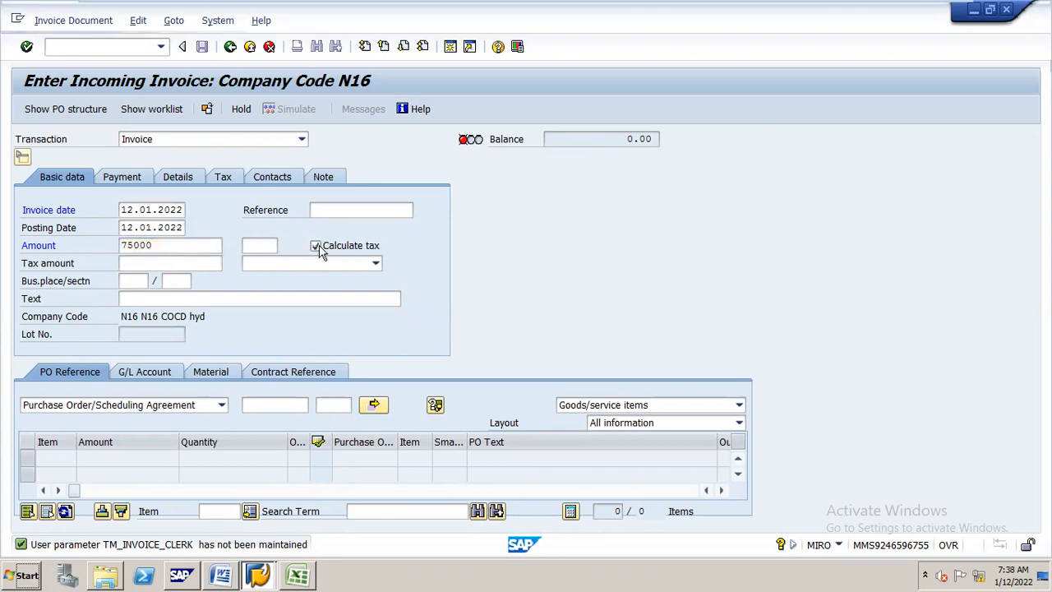
{"action": "left_click", "coordinate": [375, 264]}
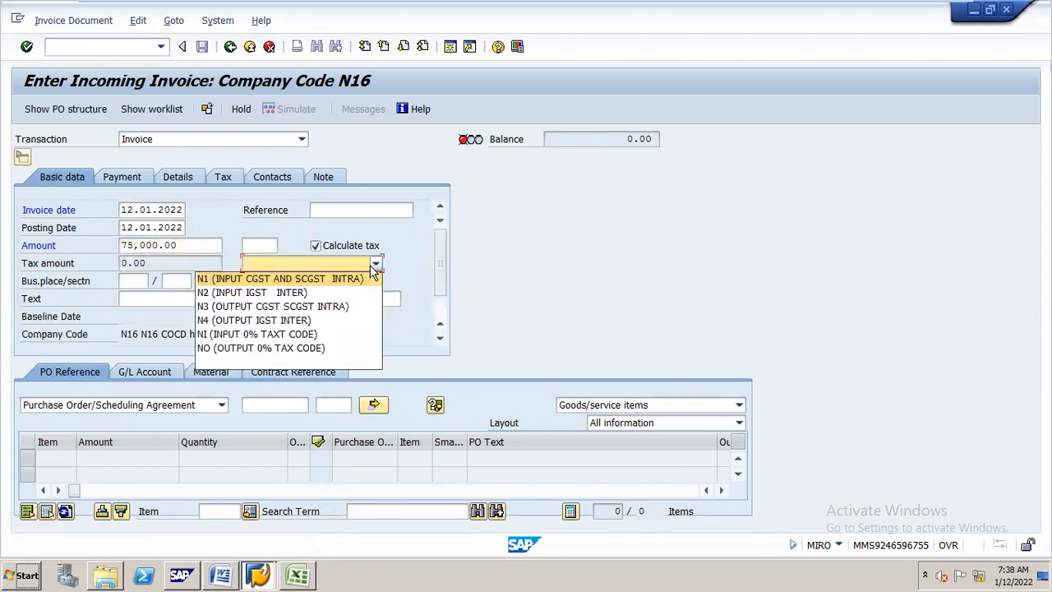
{"action": "left_click", "coordinate": [305, 334]}
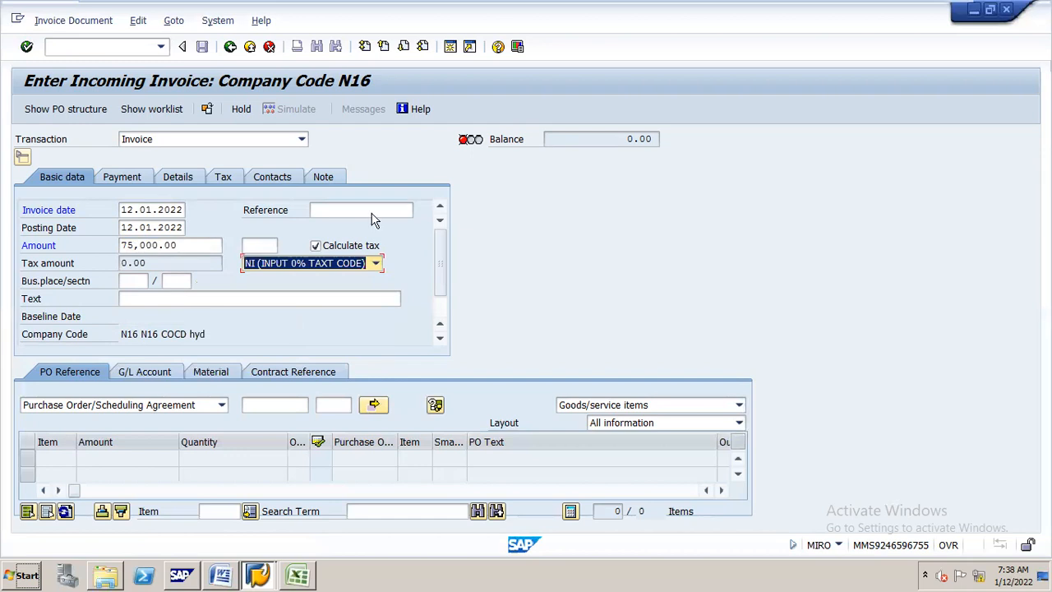
{"action": "left_click", "coordinate": [322, 300]}
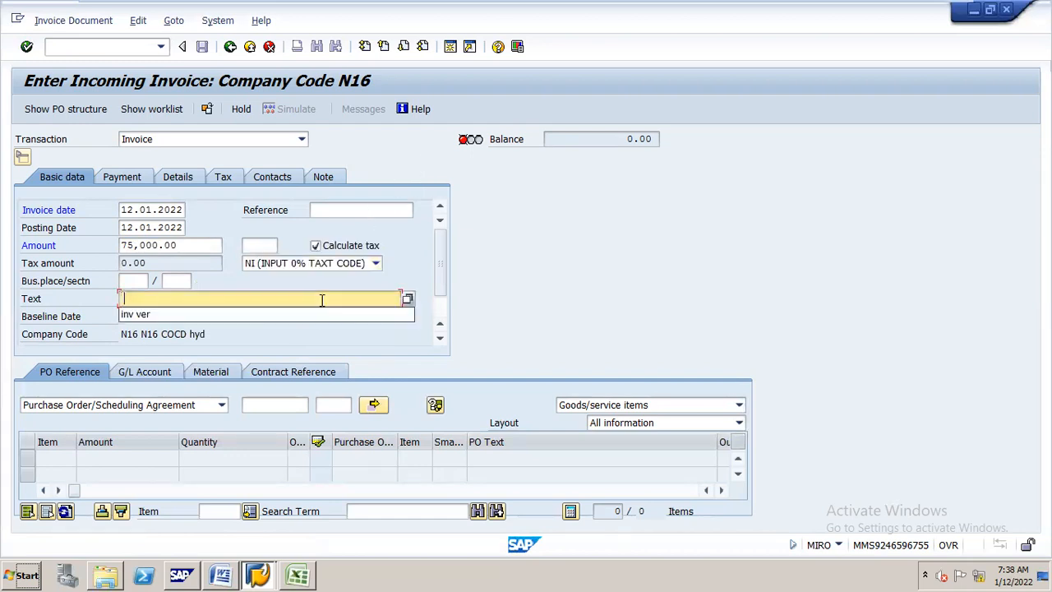
{"action": "left_click", "coordinate": [315, 312]}
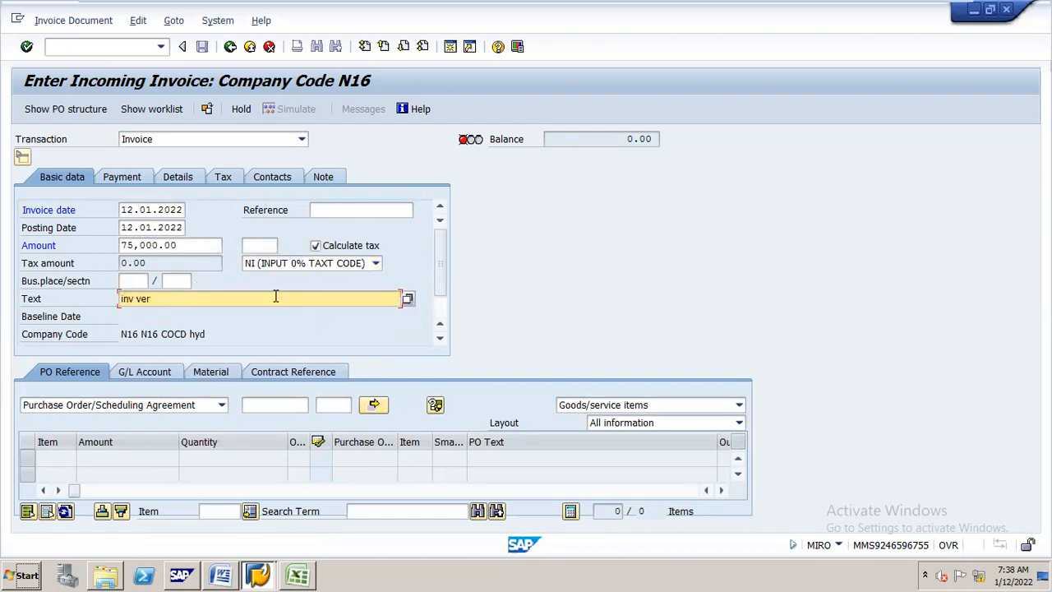
{"action": "left_click", "coordinate": [130, 281]}
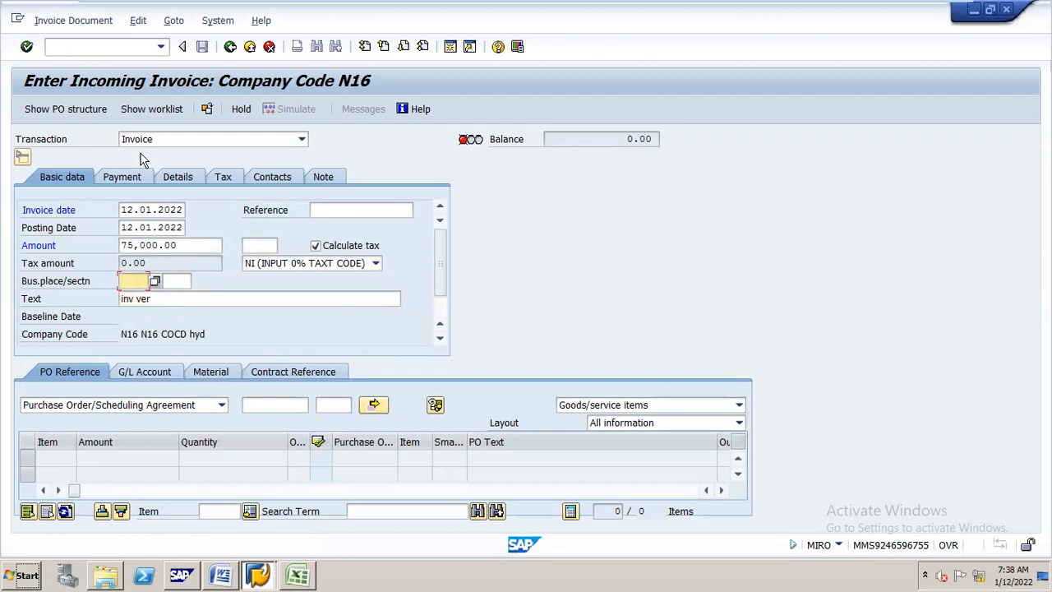
Set the invoice's baseline date to 12.01.2022 and payment terms to 0001, and return to the basic data.
{"action": "left_click", "coordinate": [137, 178]}
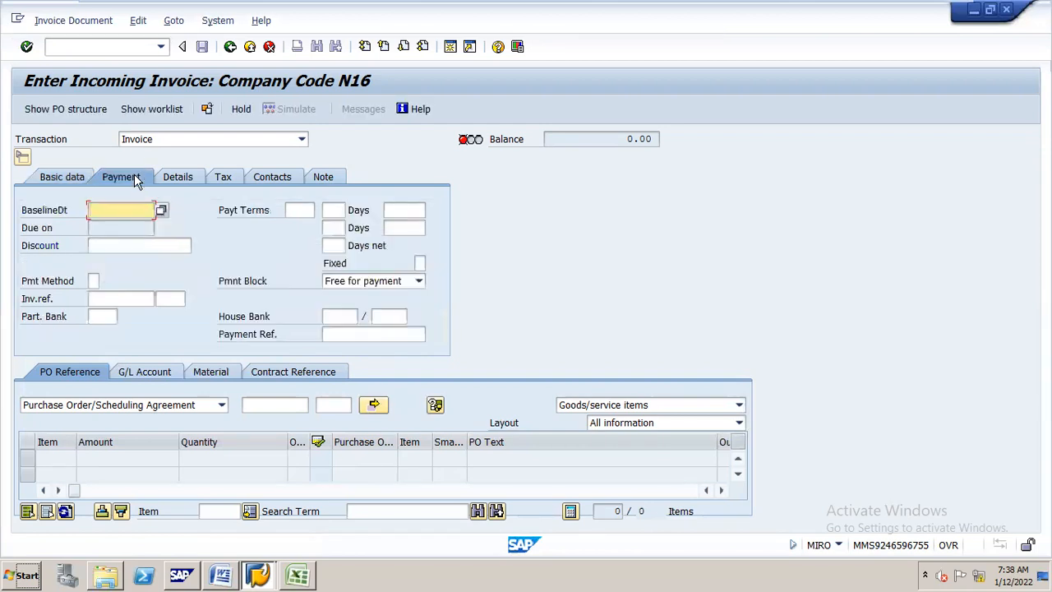
{"action": "left_click", "coordinate": [135, 205]}
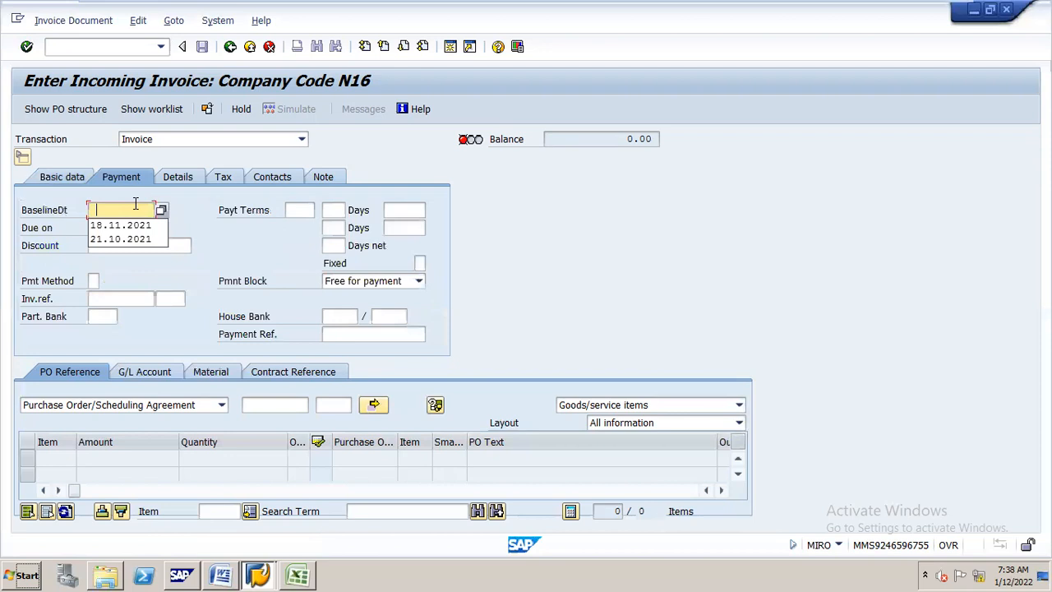
{"action": "type", "text": "12.01.2022"}
{"action": "left_click", "coordinate": [301, 210]}
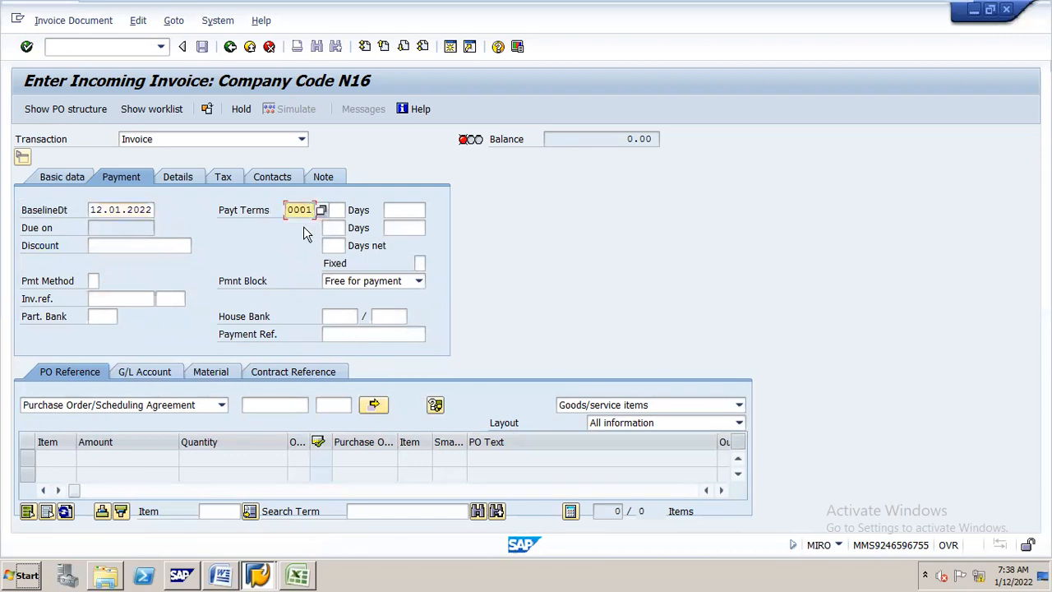
{"action": "left_click", "coordinate": [67, 179]}
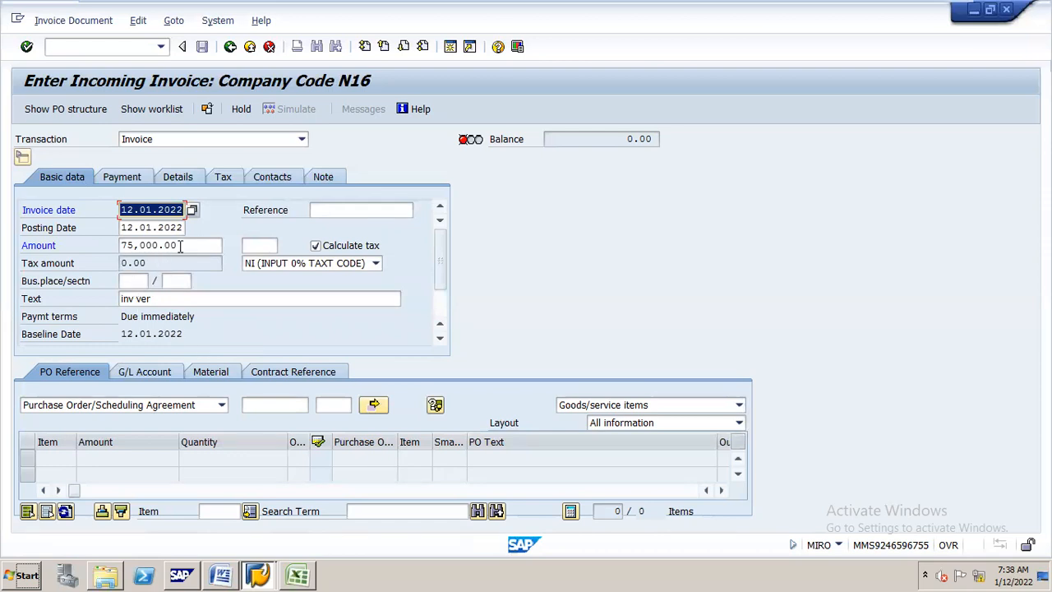
Reference the purchase order by its number to load the N16 RM1 item, and post the invoice.
{"action": "left_click", "coordinate": [296, 405]}
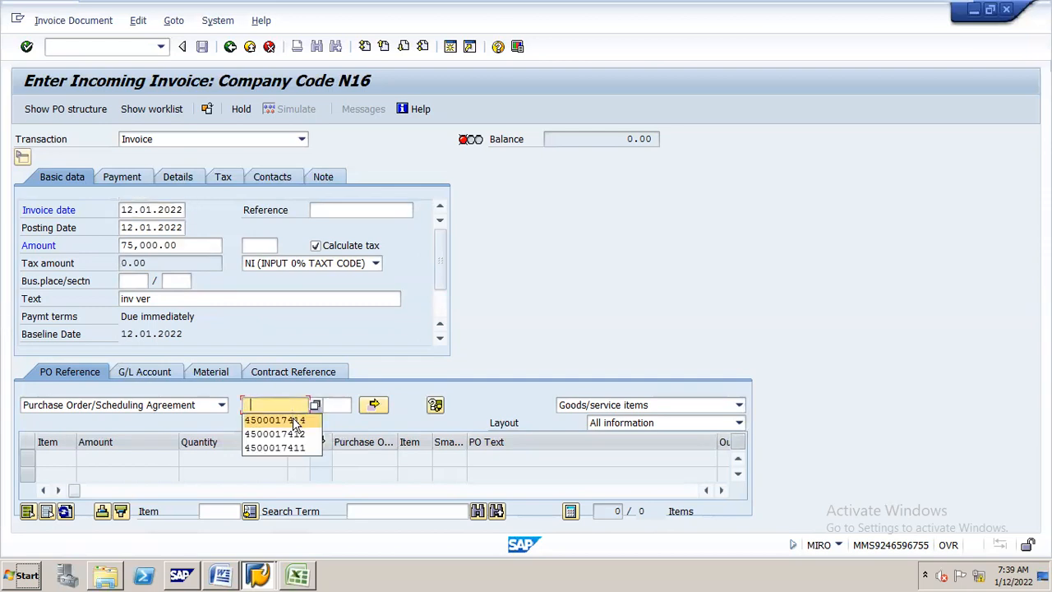
{"action": "type", "text": "4500017415"}
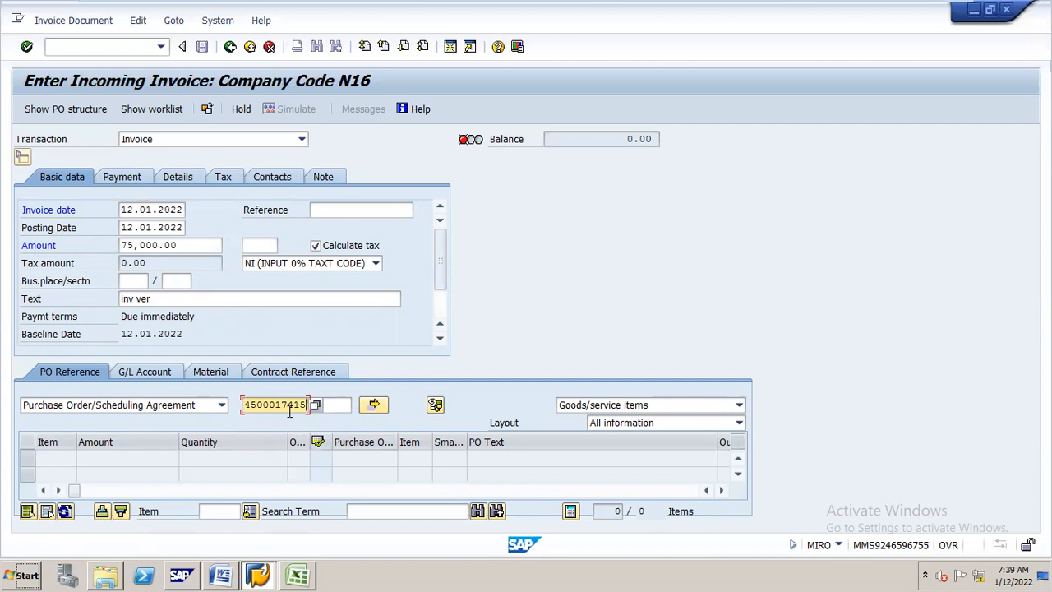
{"action": "key", "text": "Return"}
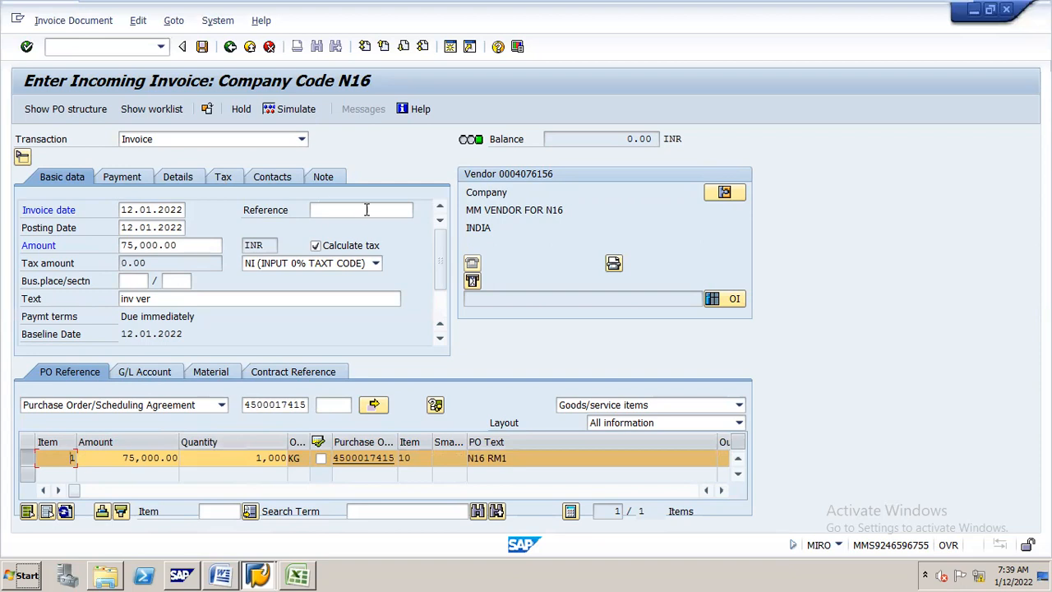
{"action": "mouse_move", "coordinate": [480, 144]}
{"action": "left_click", "coordinate": [203, 47]}
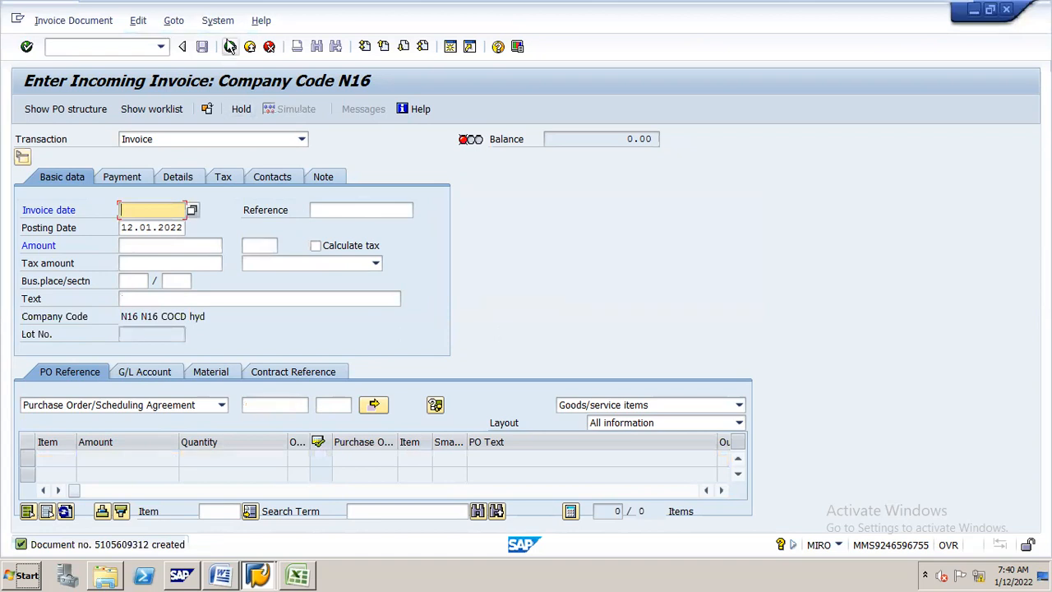
Open transaction FB03 and list the company code N16 documents of document type RE.
{"action": "left_click", "coordinate": [144, 46]}
{"action": "type", "text": "/"}
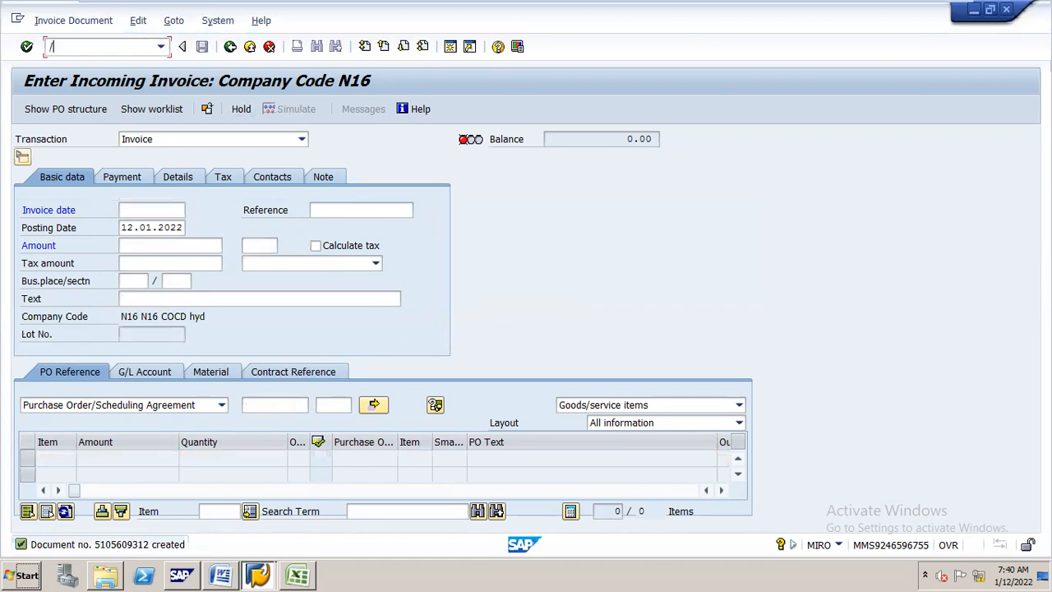
{"action": "type", "text": "NFB03"}
{"action": "key", "text": "Return"}
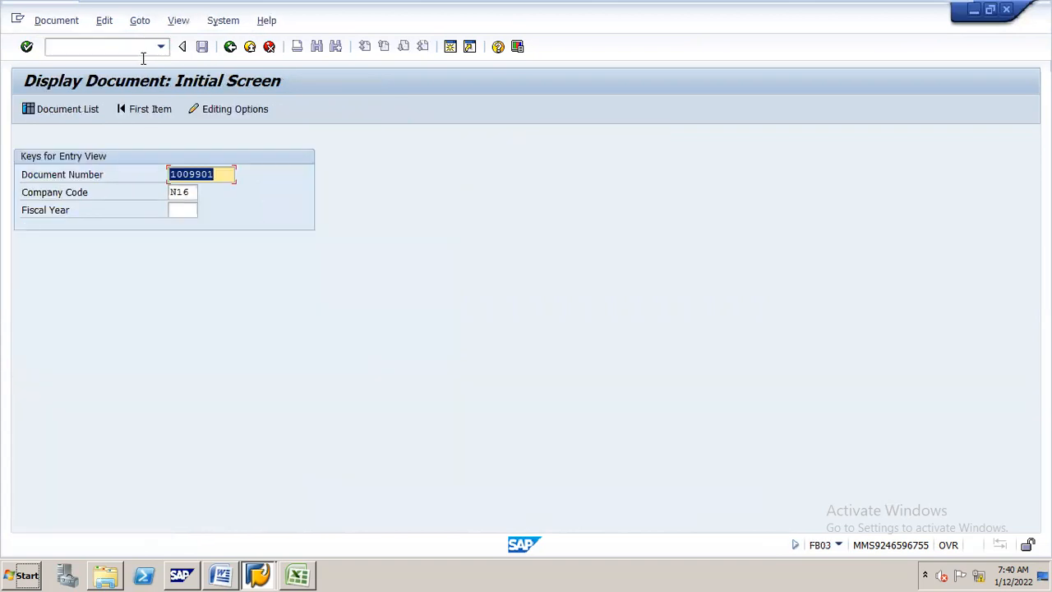
{"action": "left_click", "coordinate": [93, 115]}
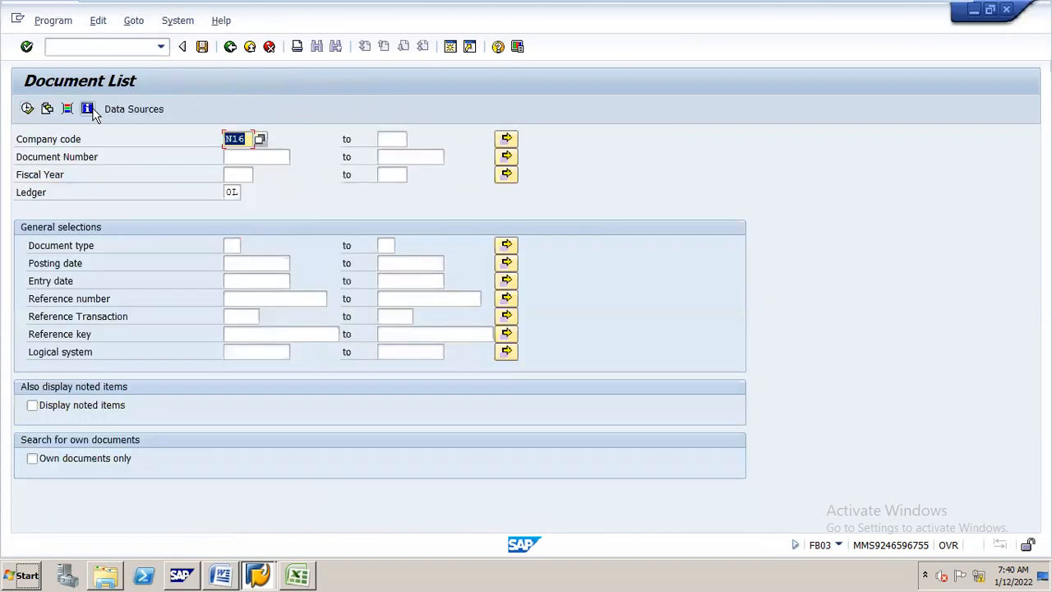
{"action": "left_click", "coordinate": [232, 245]}
{"action": "type", "text": "re"}
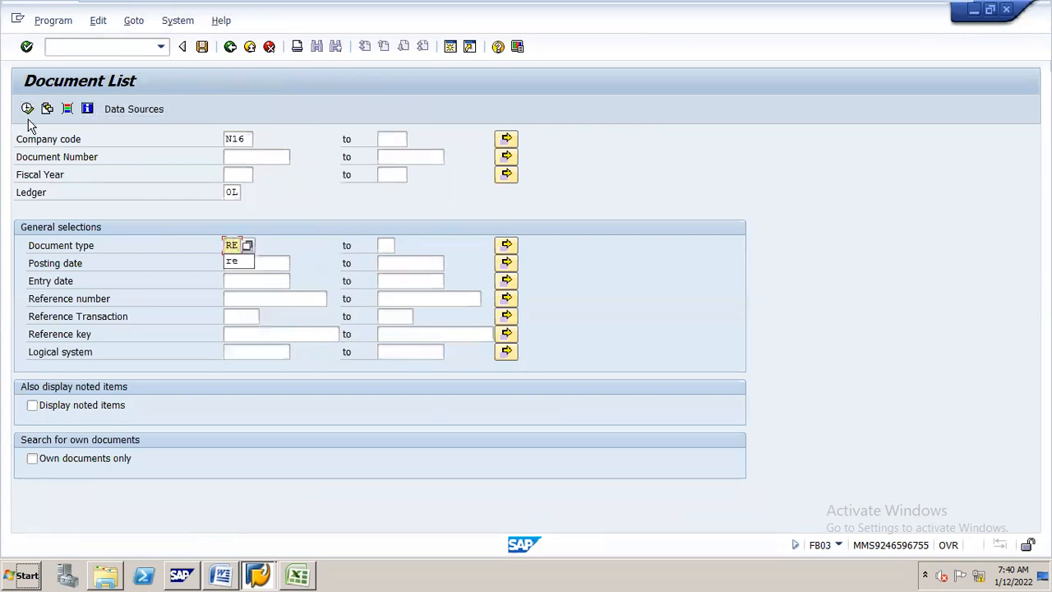
{"action": "left_click", "coordinate": [27, 109]}
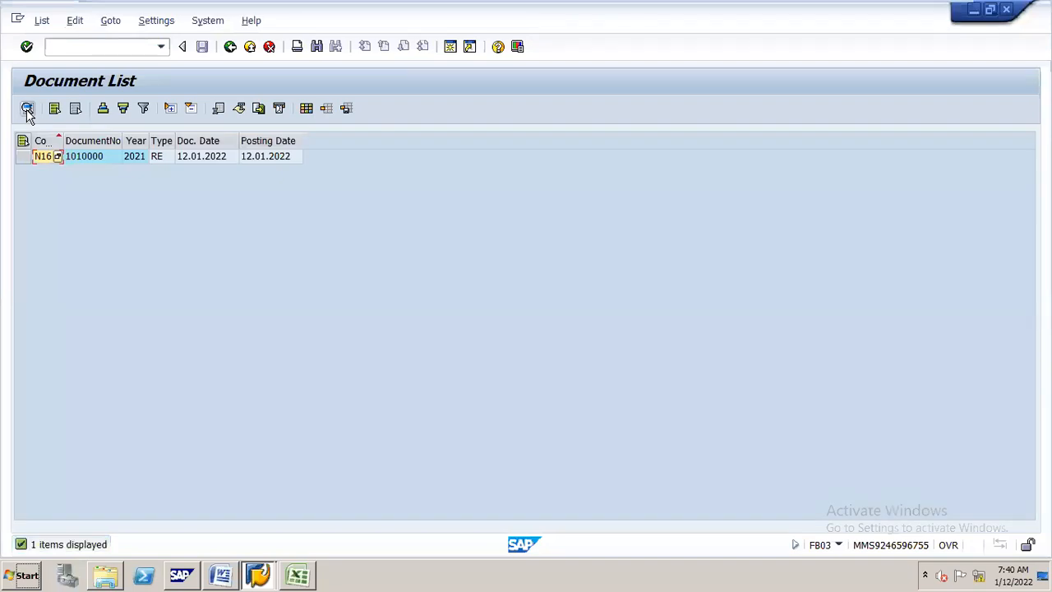
Open the listed RE accounting document and examine its GR/IR A/C and MM VENDOR FOR N16 line items.
{"action": "double_click", "coordinate": [204, 156]}
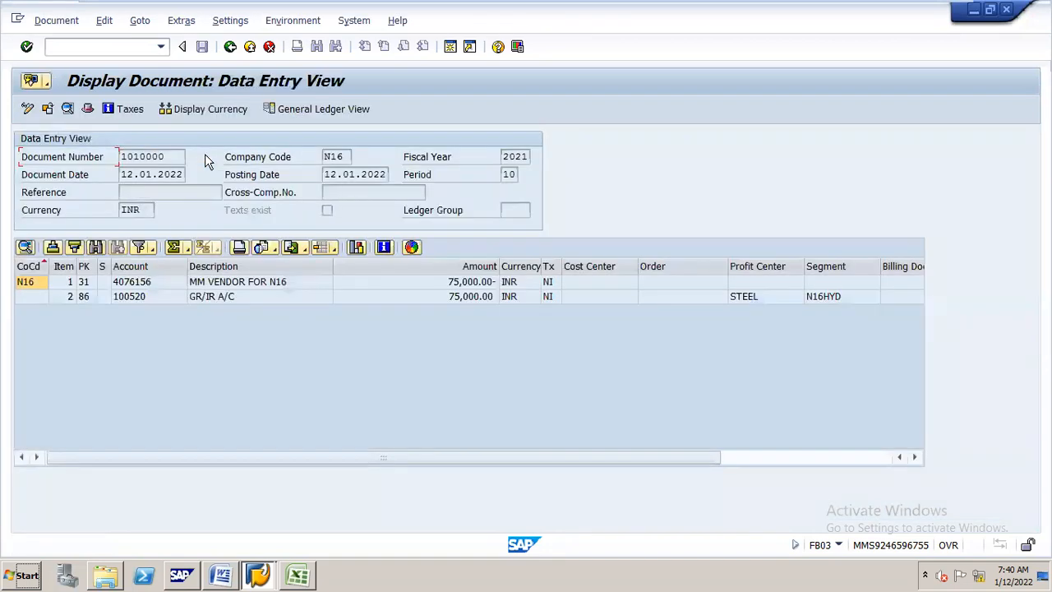
{"action": "left_click", "coordinate": [243, 300]}
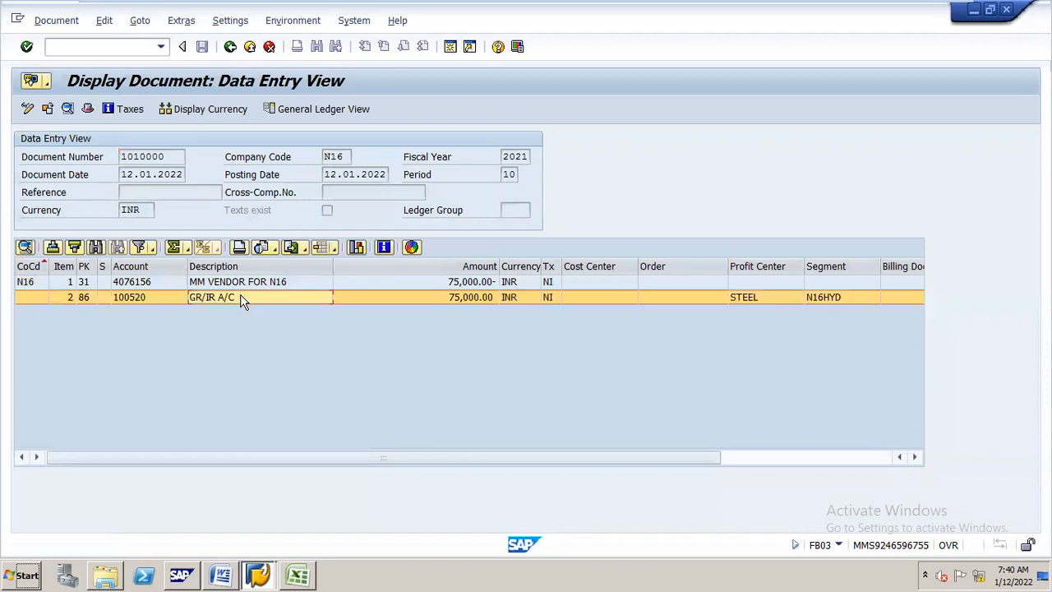
{"action": "left_click", "coordinate": [249, 283]}
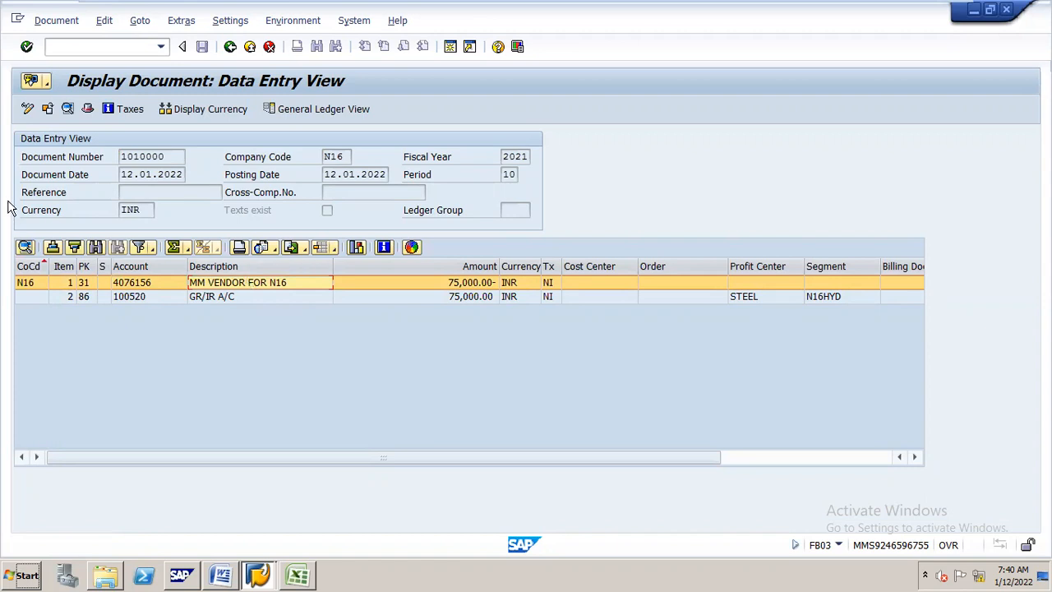
Run transaction MB5B for material N16 RM1 in company code N16 to check its stock.
{"action": "left_click", "coordinate": [141, 46]}
{"action": "type", "text": "/NMB"}
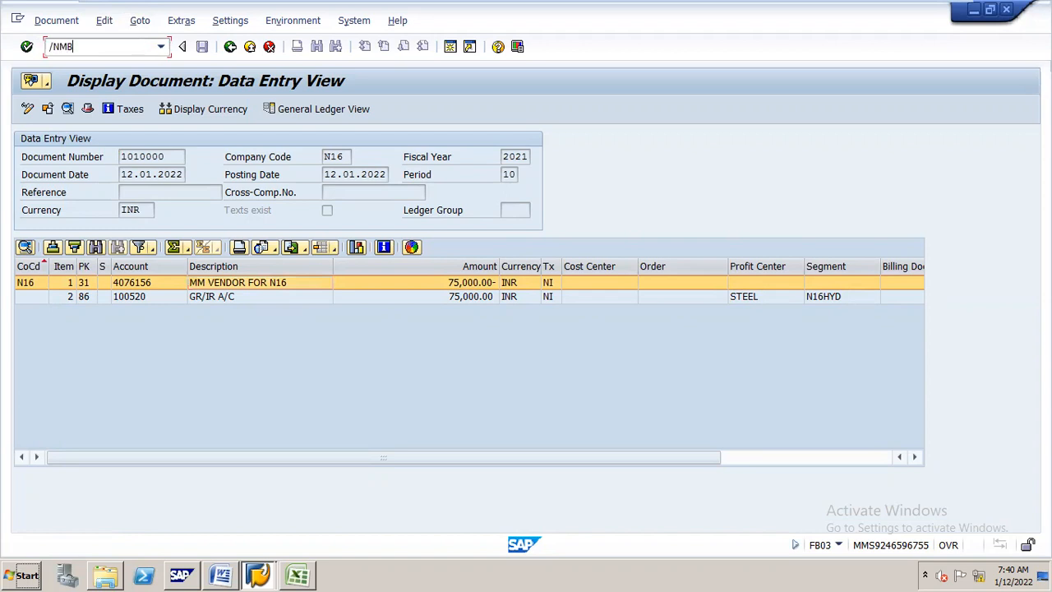
{"action": "type", "text": "5B"}
{"action": "key", "text": "Return"}
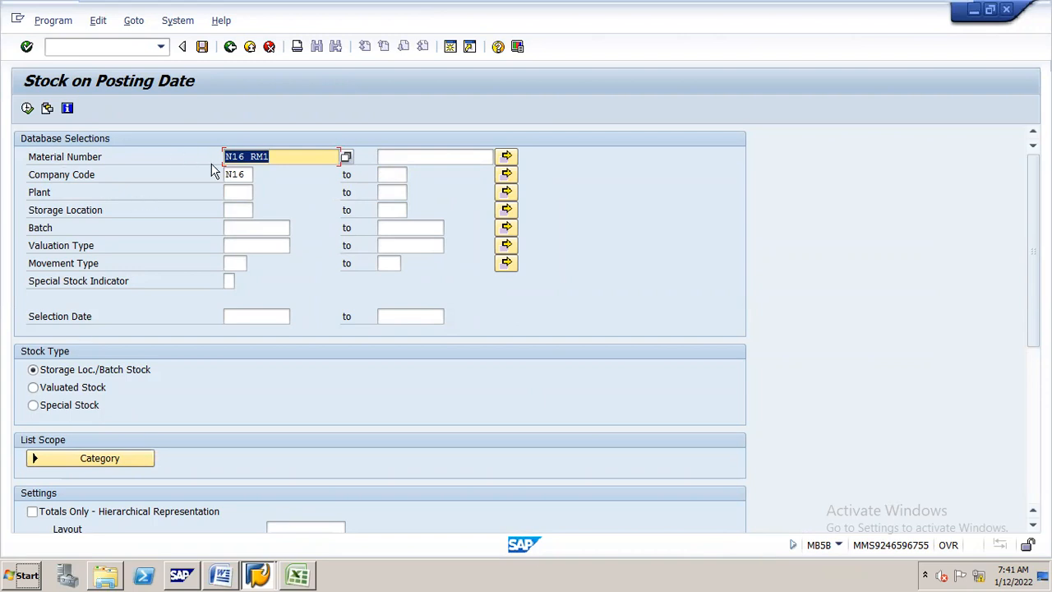
{"action": "left_click", "coordinate": [27, 108]}
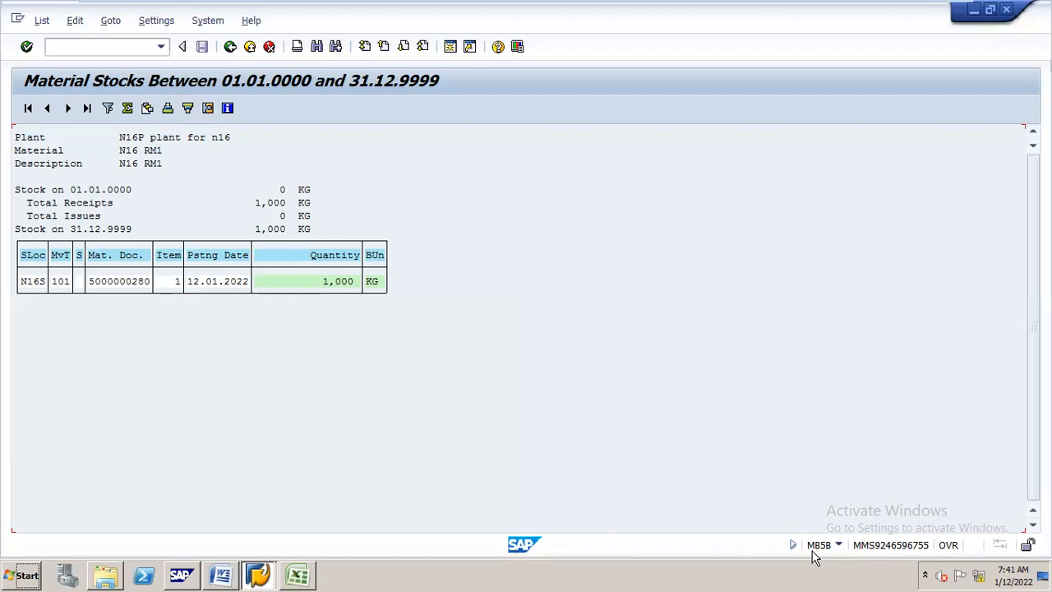
Look up the raw material consumption transaction in the MM INTEGRATION Word notes, and open MB1A in SAP.
{"action": "left_click", "coordinate": [222, 574]}
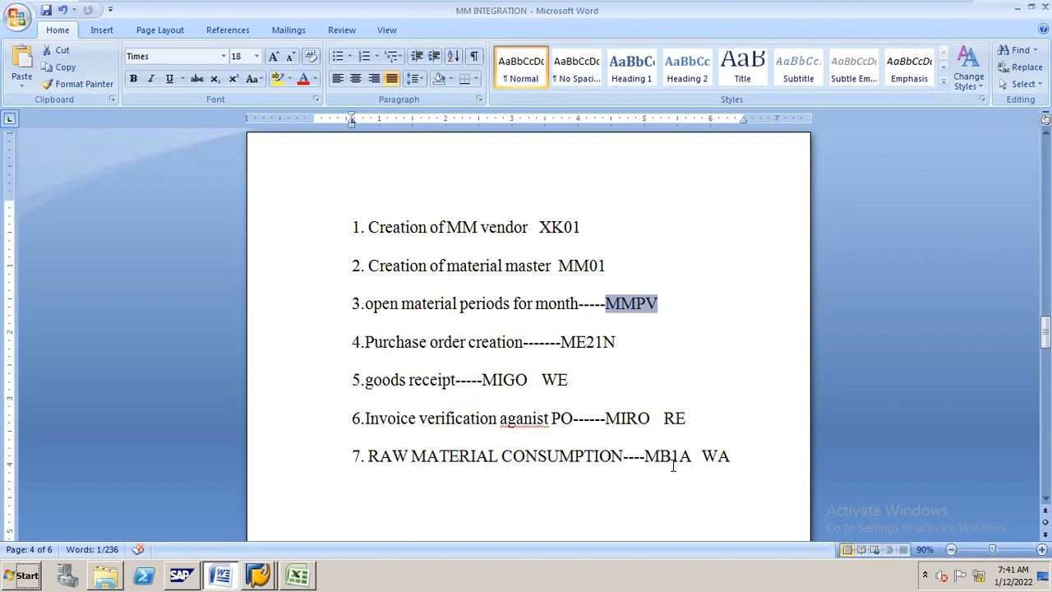
{"action": "key", "text": "alt+Tab"}
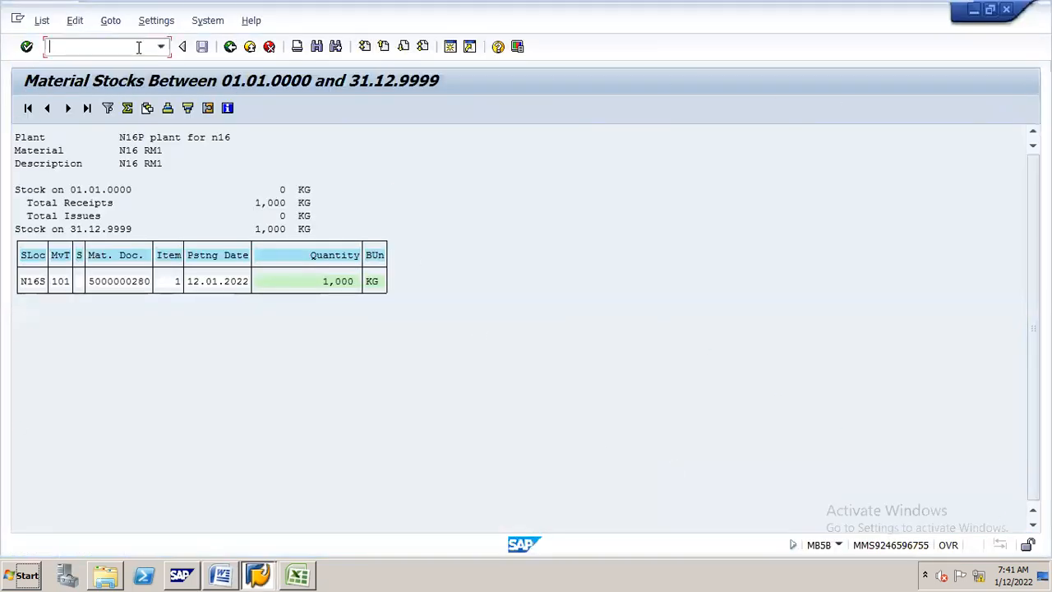
{"action": "type", "text": "/NMB1A"}
{"action": "key", "text": "Return"}
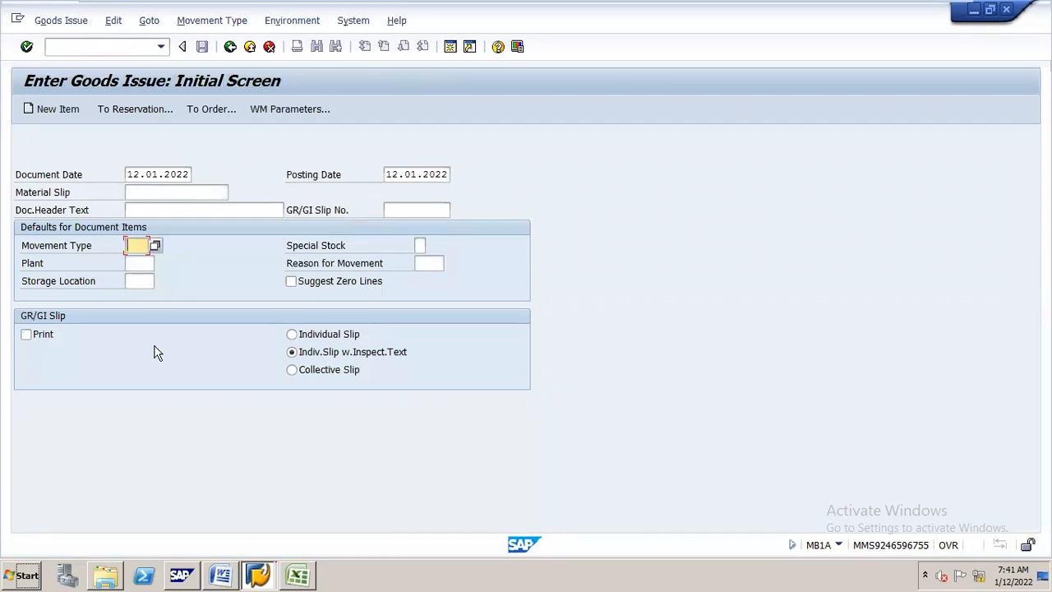
Try to start a goods issue with movement type 201, plant N16P and storage location N16S.
{"action": "key", "text": "space"}
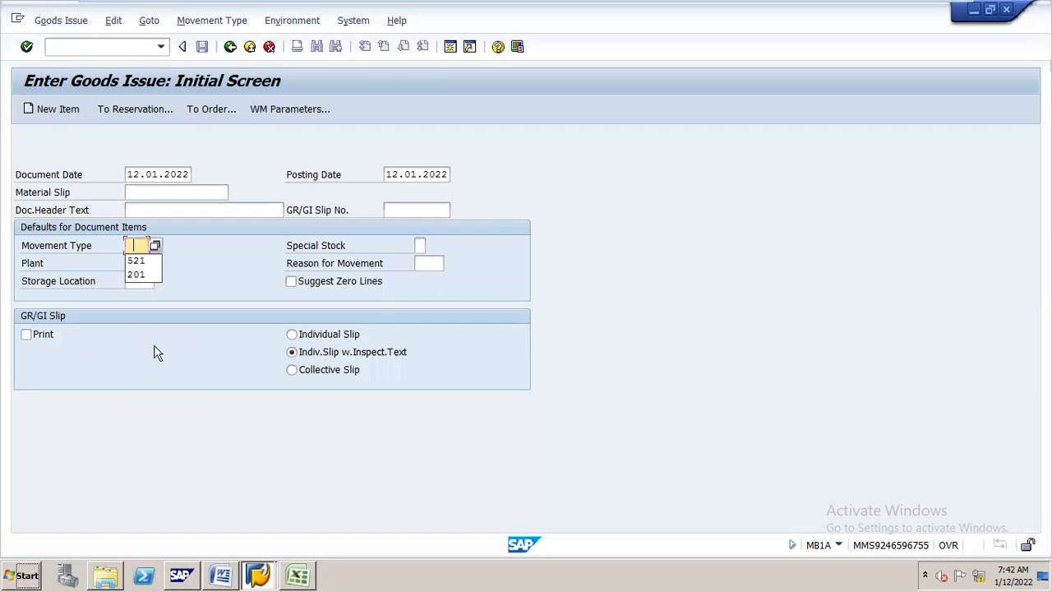
{"action": "left_click", "coordinate": [142, 276]}
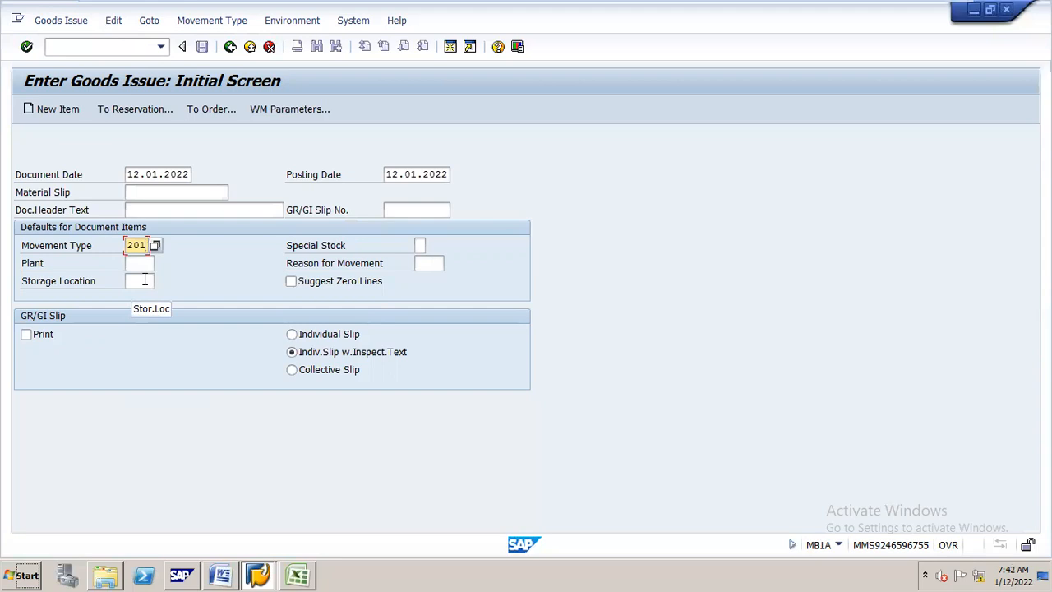
{"action": "left_click", "coordinate": [142, 263]}
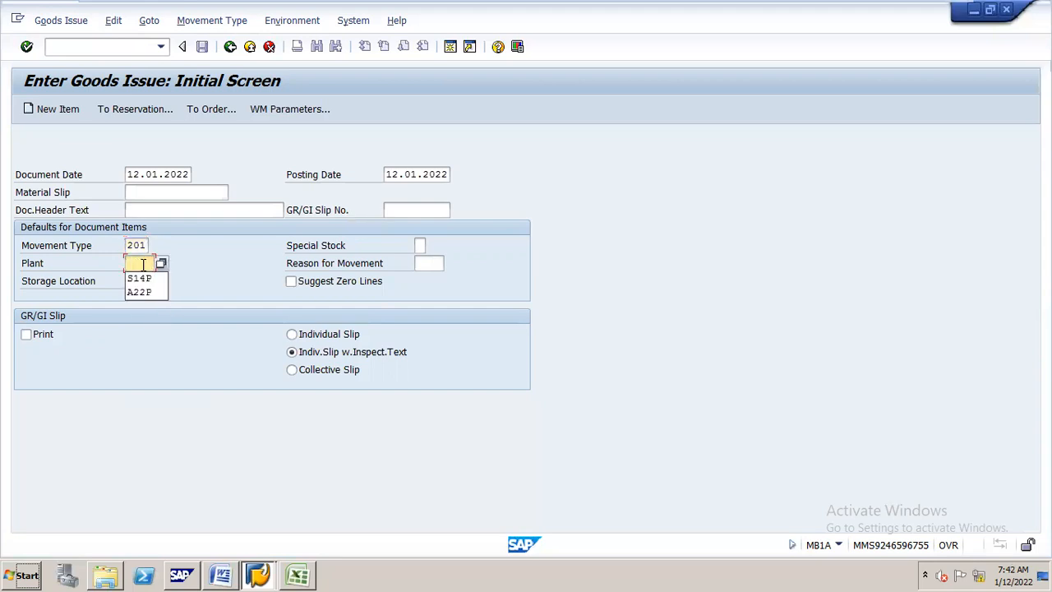
{"action": "type", "text": "N18P"}
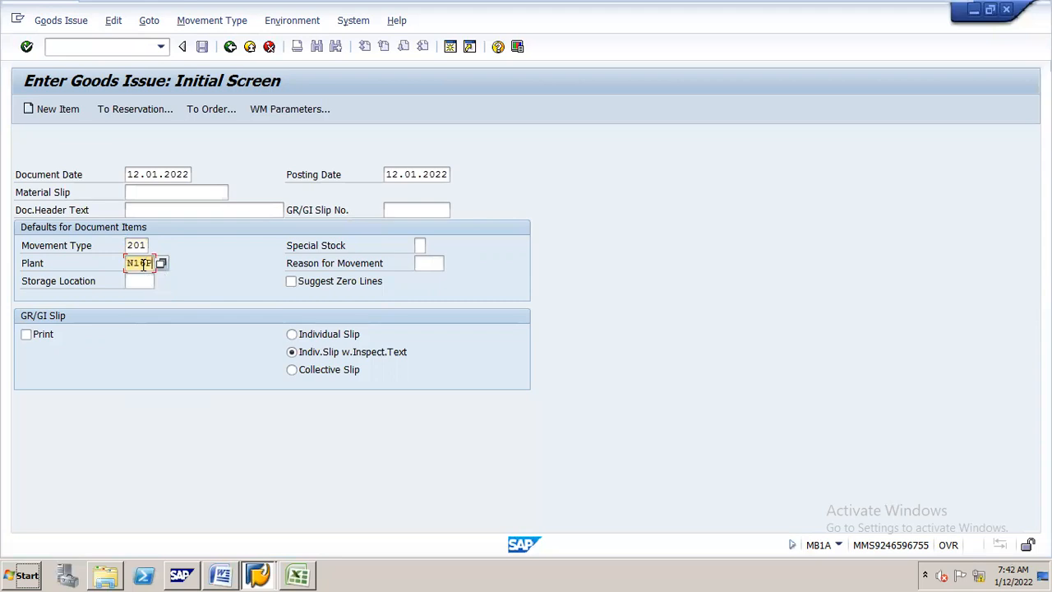
{"action": "key", "text": "Tab"}
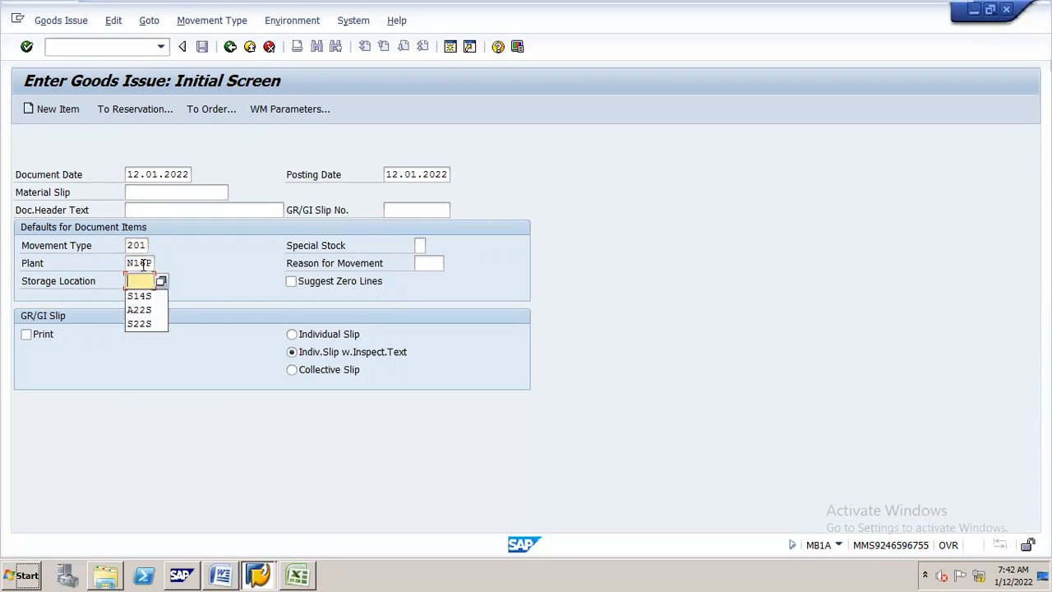
{"action": "type", "text": "N16S"}
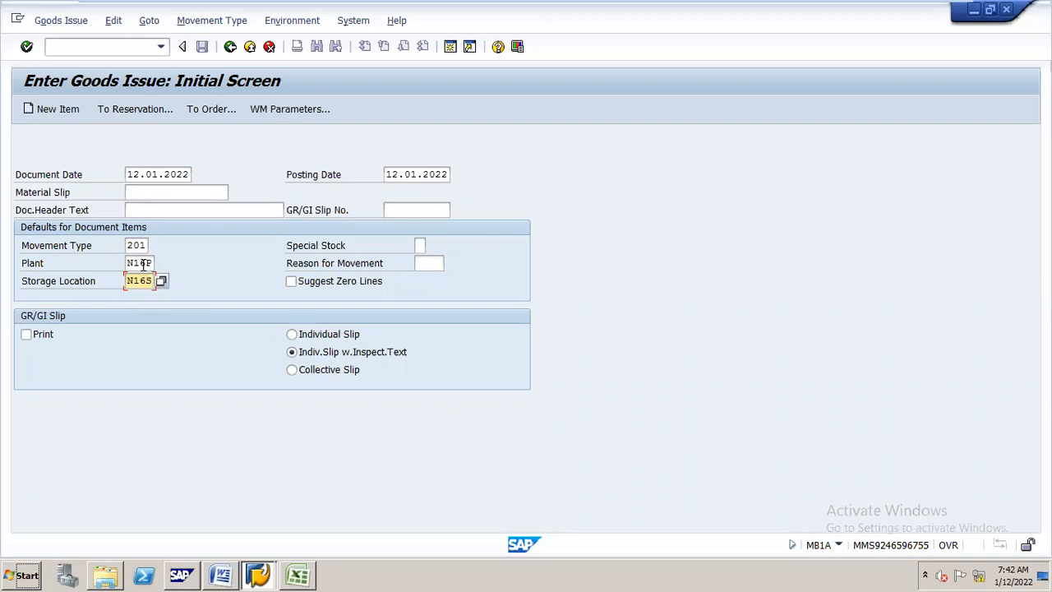
{"action": "key", "text": "Return"}
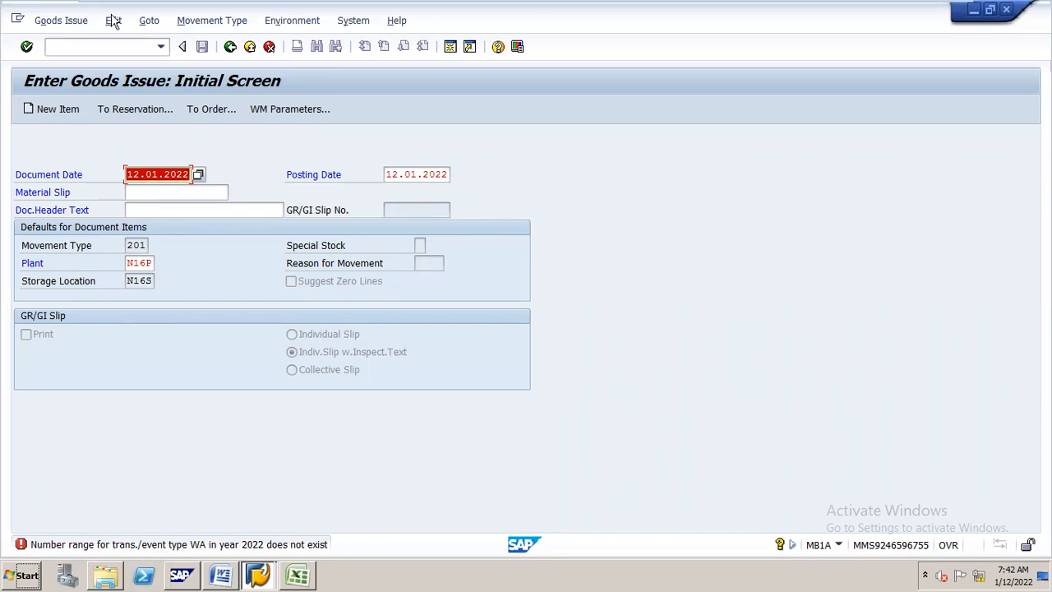
Open transaction OBA7 and display the details of document type WA to check its number range.
{"action": "left_click", "coordinate": [125, 45]}
{"action": "type", "text": "/"}
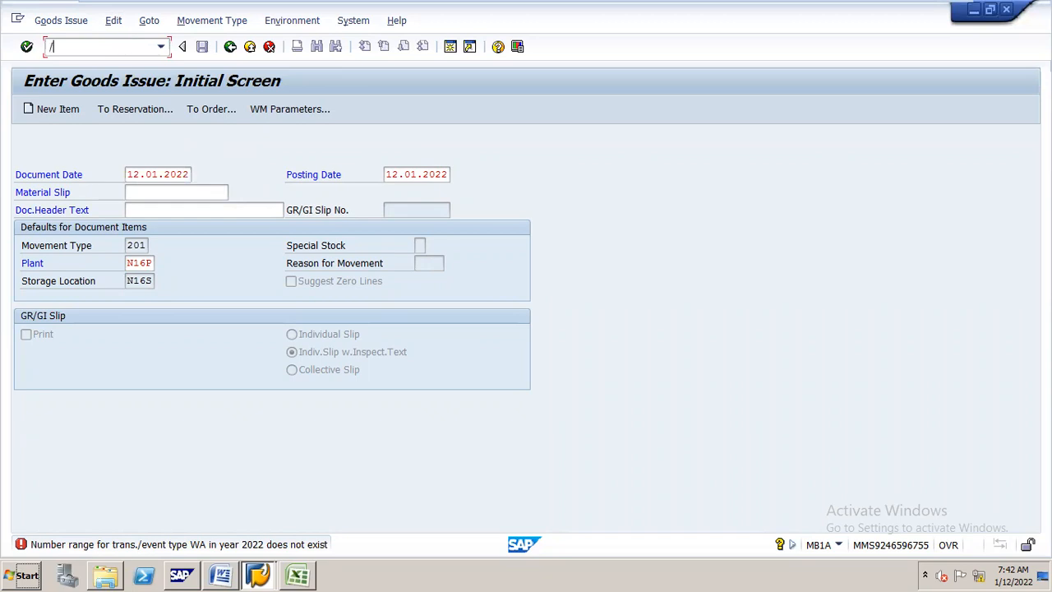
{"action": "type", "text": "NOBA7"}
{"action": "key", "text": "Return"}
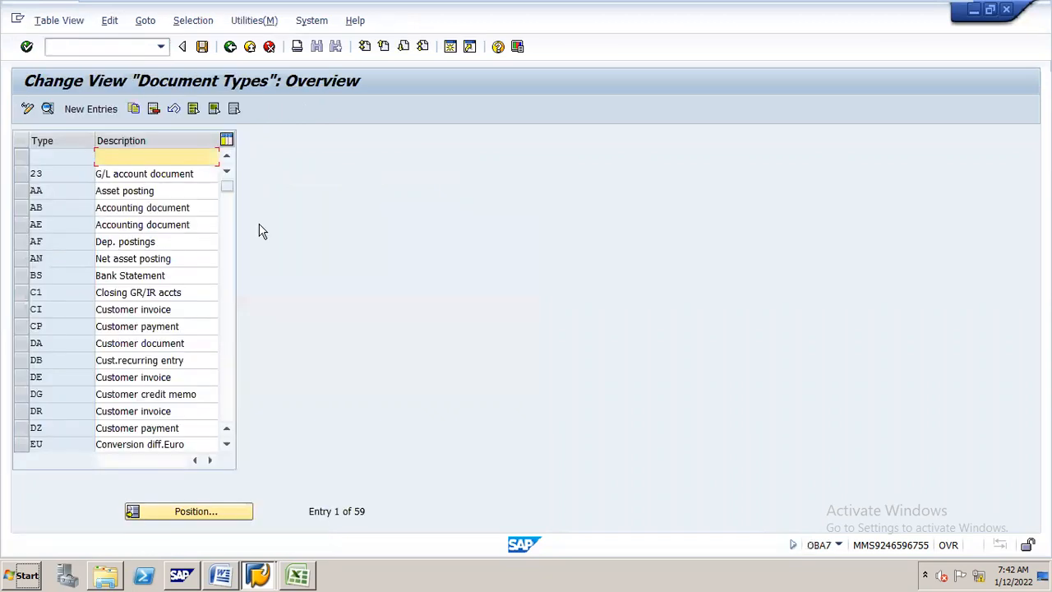
{"action": "left_click", "coordinate": [180, 511]}
{"action": "type", "text": "WA"}
{"action": "key", "text": "Return"}
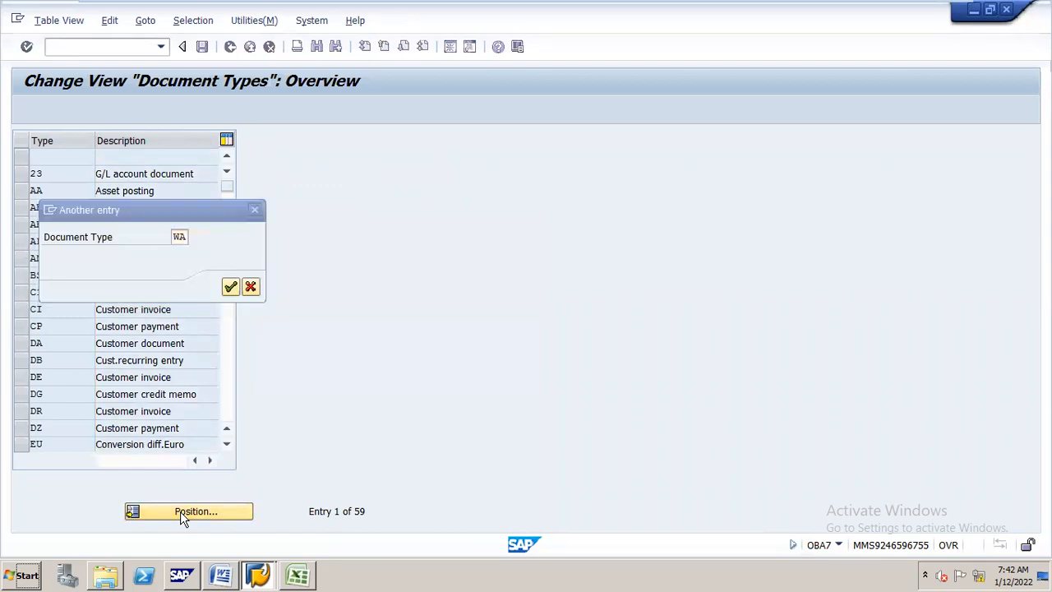
{"action": "double_click", "coordinate": [123, 157]}
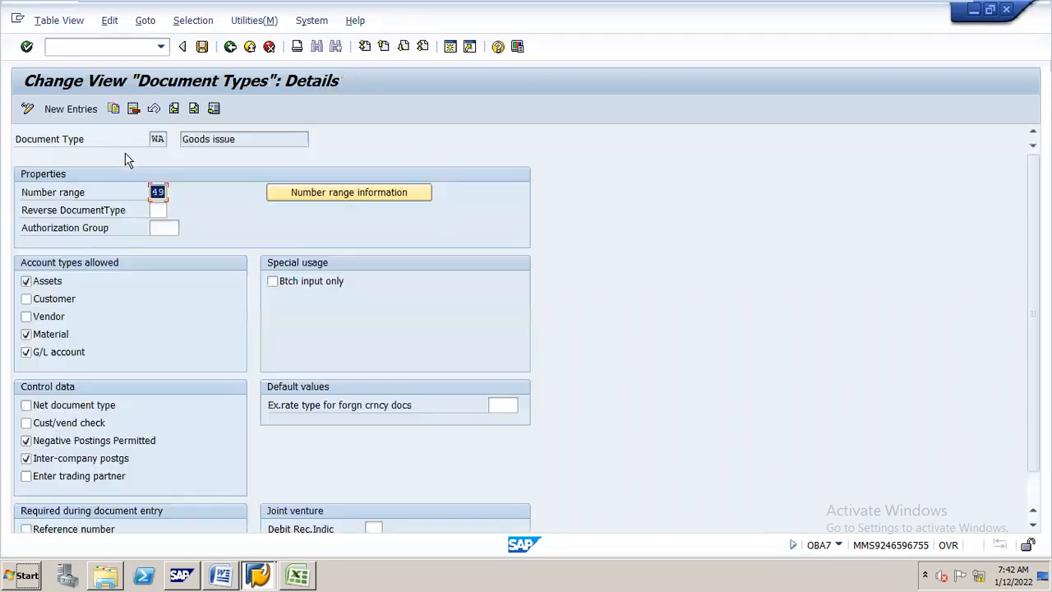
Open the accounting document number range intervals of company code N16 for maintenance.
{"action": "left_click", "coordinate": [289, 202]}
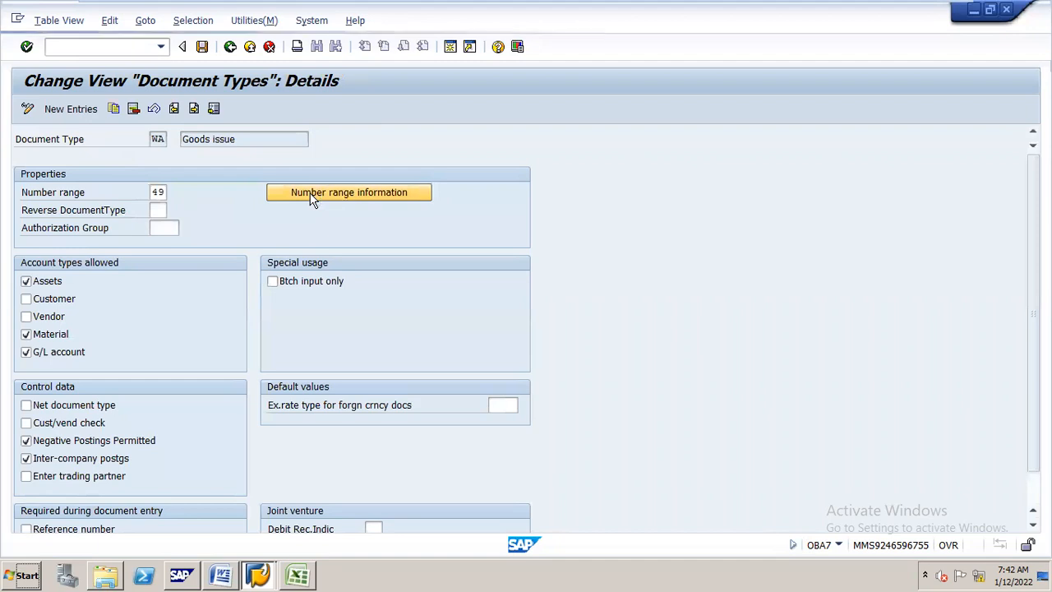
{"action": "type", "text": "N16"}
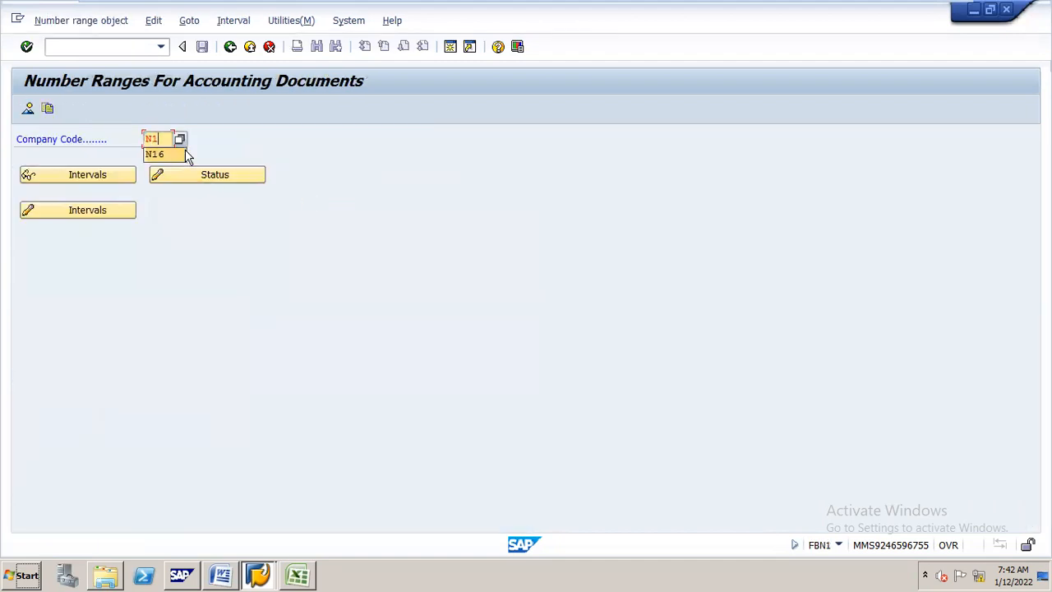
{"action": "left_click", "coordinate": [103, 212]}
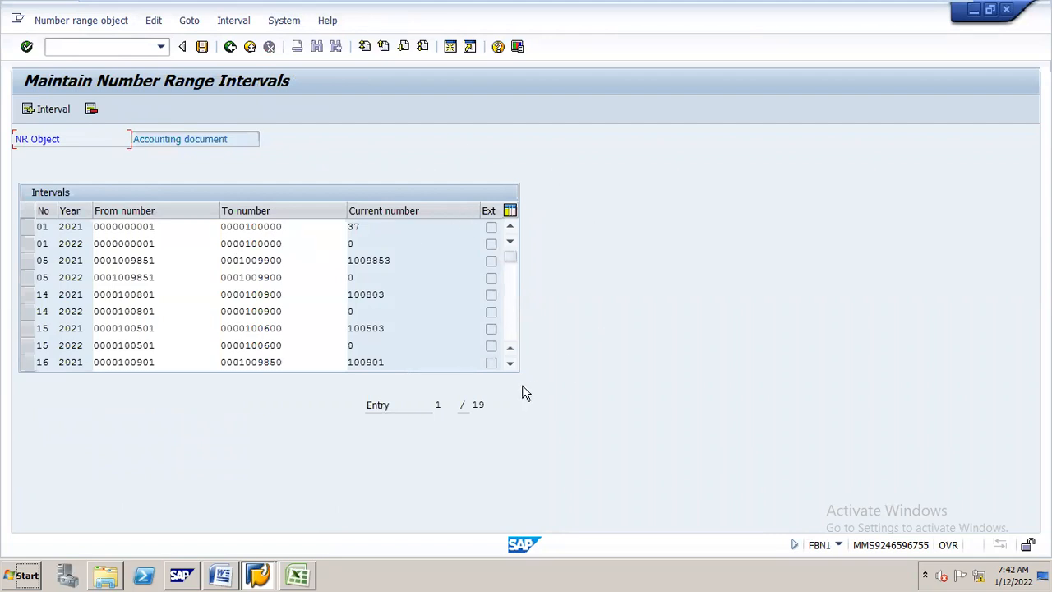
Locate and select number range interval 49 for year 2021, and save the N16 intervals.
{"action": "left_click", "coordinate": [510, 362]}
{"action": "left_click", "coordinate": [509, 364]}
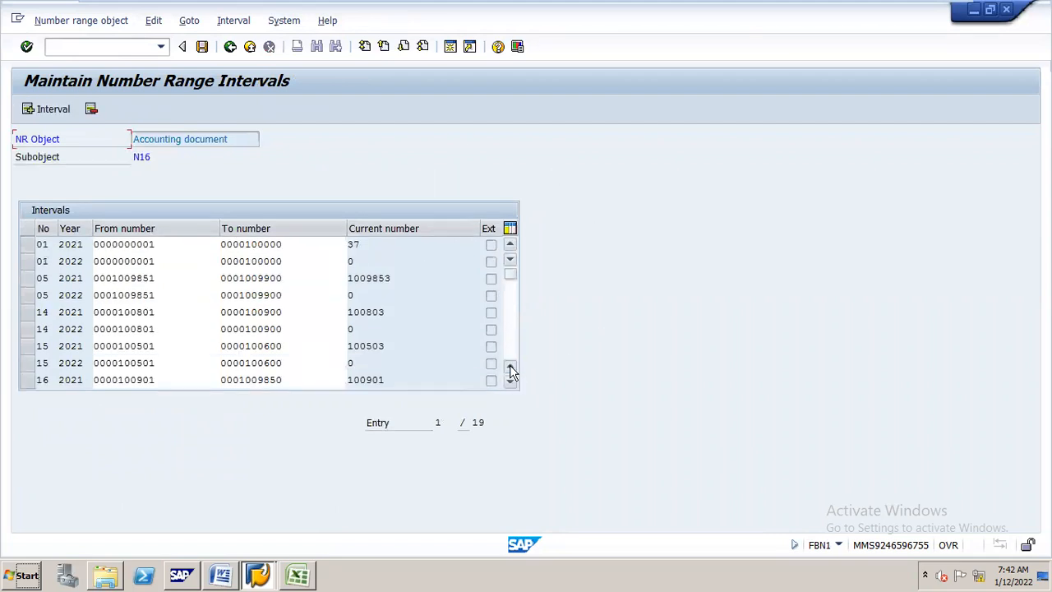
{"action": "left_click", "coordinate": [510, 381]}
{"action": "left_click", "coordinate": [510, 380]}
{"action": "left_click", "coordinate": [511, 380]}
{"action": "left_click", "coordinate": [510, 380]}
{"action": "left_click", "coordinate": [511, 380]}
{"action": "left_click", "coordinate": [510, 381]}
{"action": "left_click", "coordinate": [510, 381]}
{"action": "left_click", "coordinate": [510, 380]}
{"action": "left_click", "coordinate": [510, 380]}
{"action": "left_click", "coordinate": [511, 380]}
{"action": "left_click", "coordinate": [510, 380]}
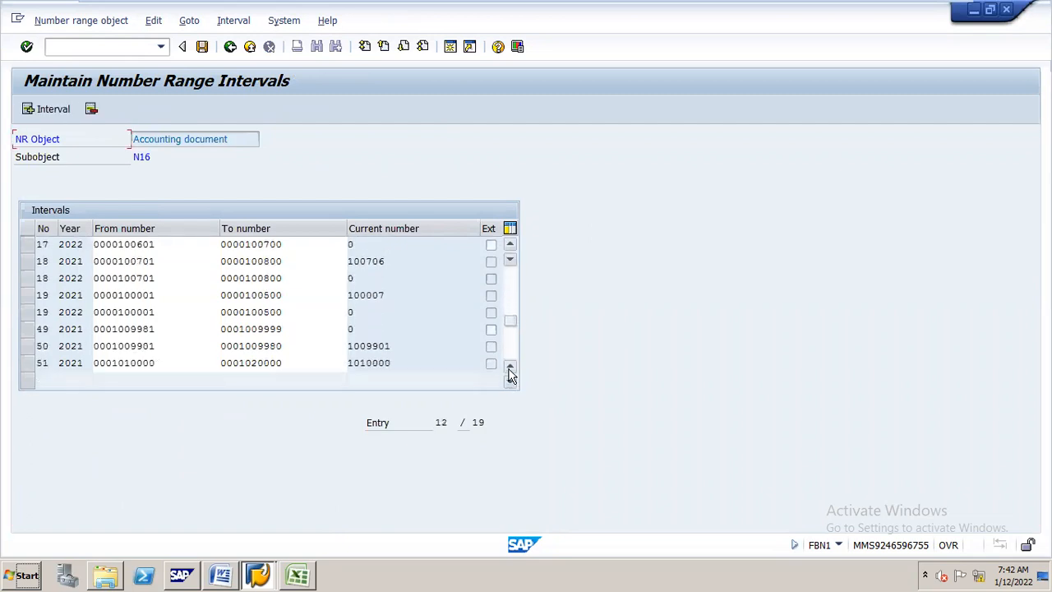
{"action": "left_click", "coordinate": [511, 246]}
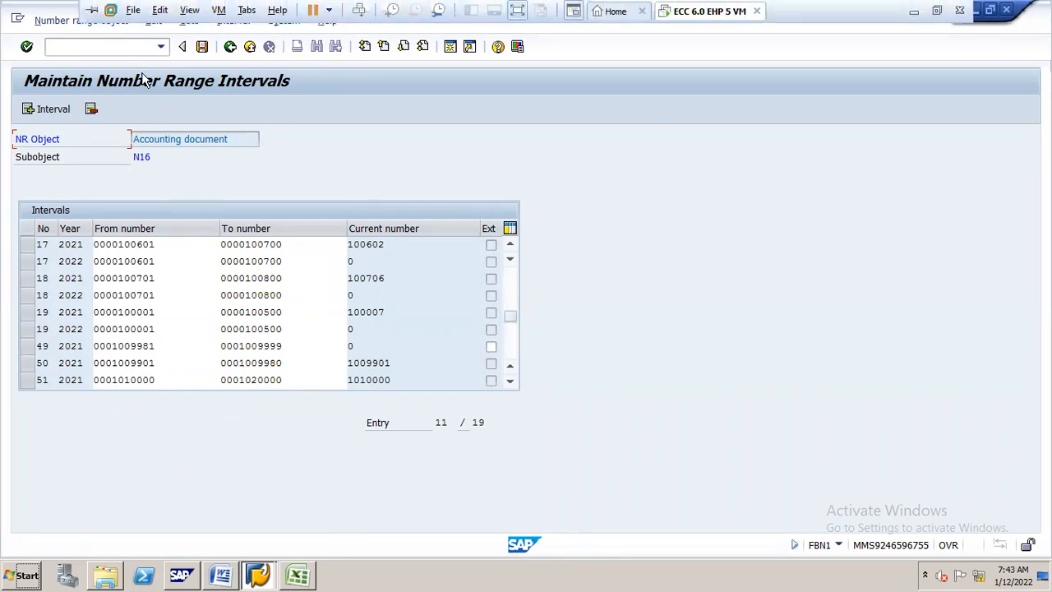
{"action": "left_click", "coordinate": [27, 349]}
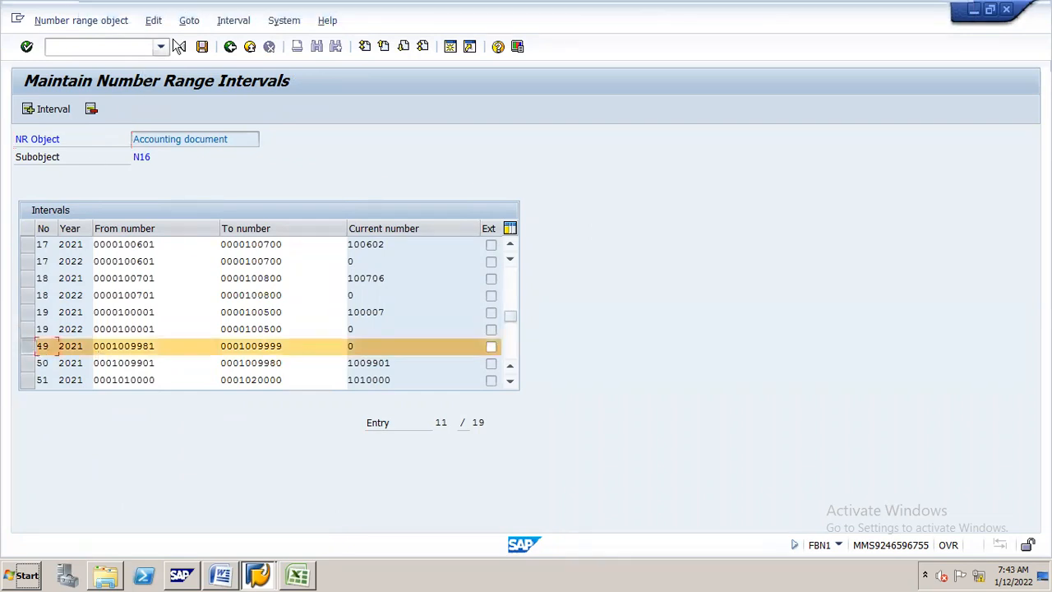
{"action": "left_click", "coordinate": [201, 46]}
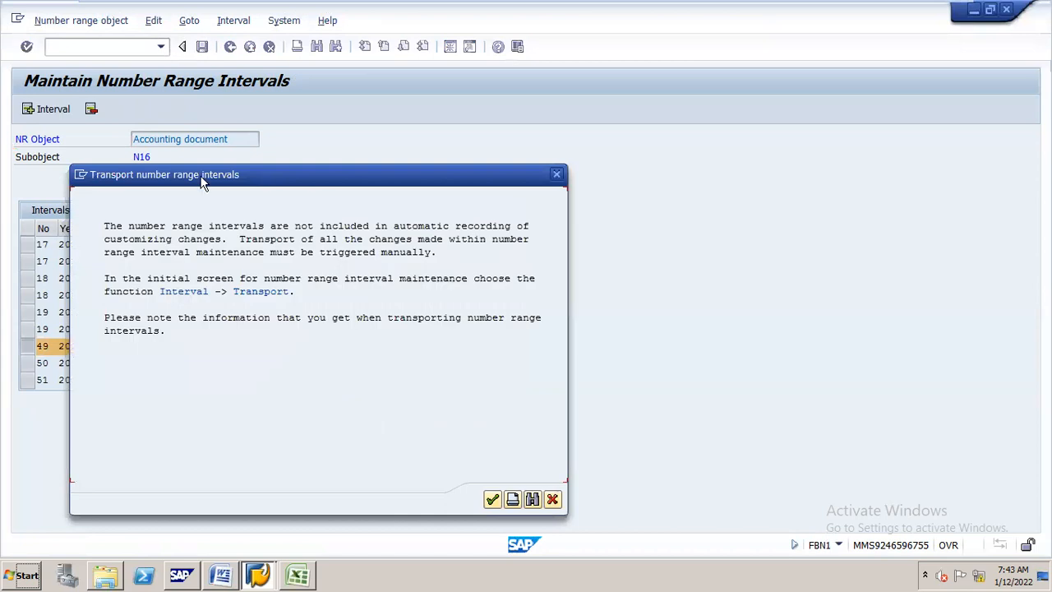
{"action": "key", "text": "Return"}
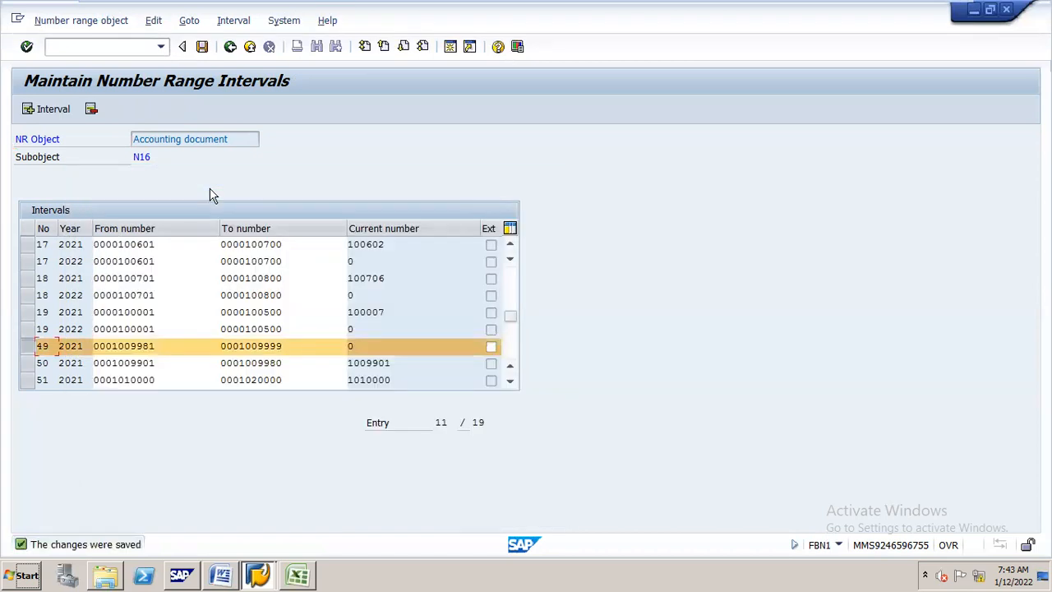
Reopen MB1A and retry the goods issue with movement type 201, plant N16P and storage location N16S.
{"action": "key", "text": "ctrl+slash"}
{"action": "type", "text": "/NMB1A"}
{"action": "key", "text": "Return"}
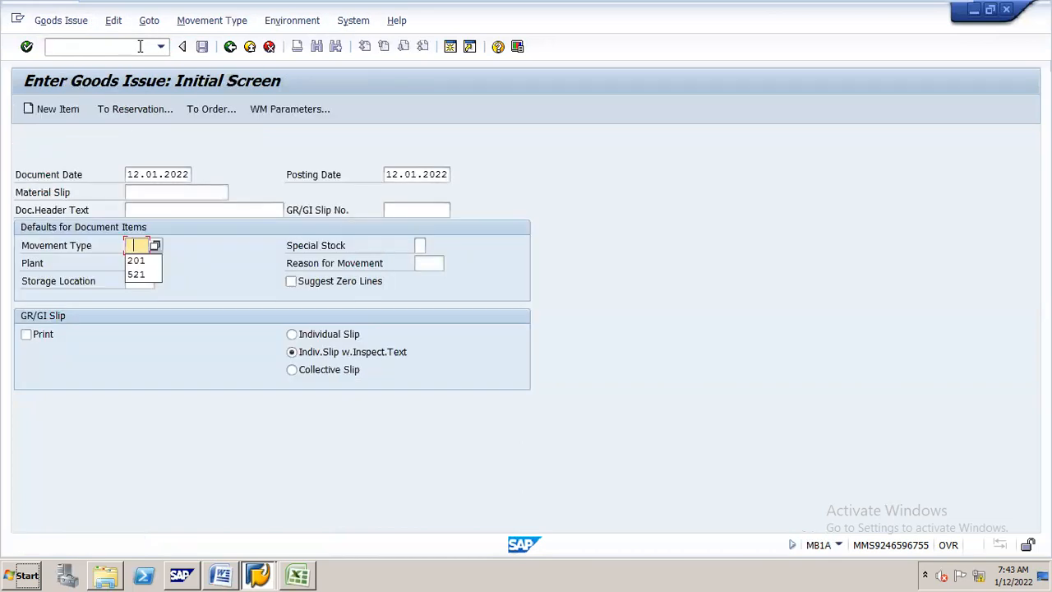
{"action": "key", "text": "Down"}
{"action": "key", "text": "Tab"}
{"action": "key", "text": "space"}
{"action": "key", "text": "Down"}
{"action": "key", "text": "Tab"}
{"action": "key", "text": "space"}
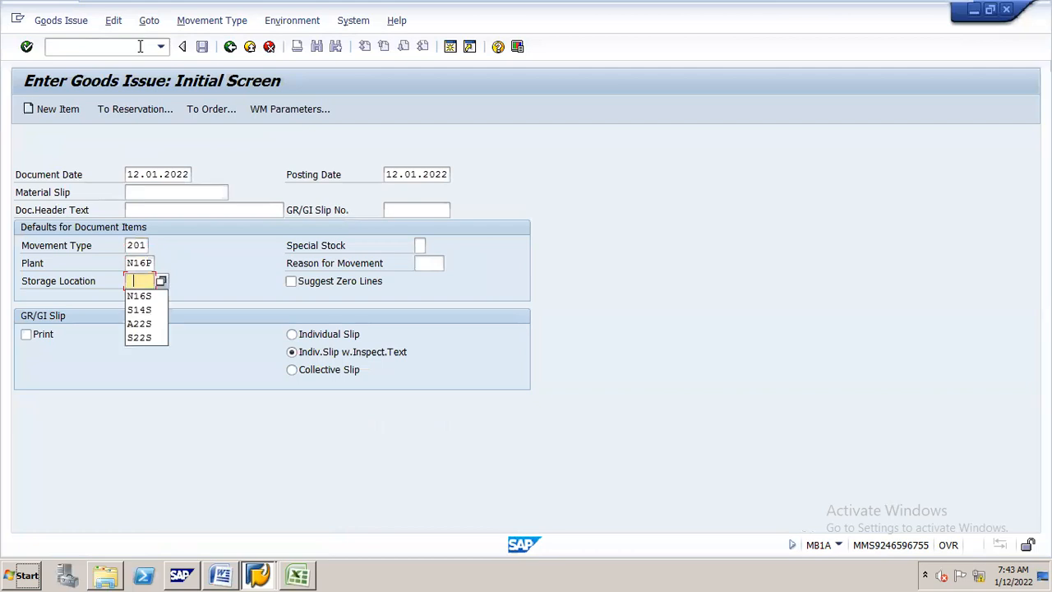
{"action": "key", "text": "Down"}
{"action": "key", "text": "Return"}
{"action": "key", "text": "Return"}
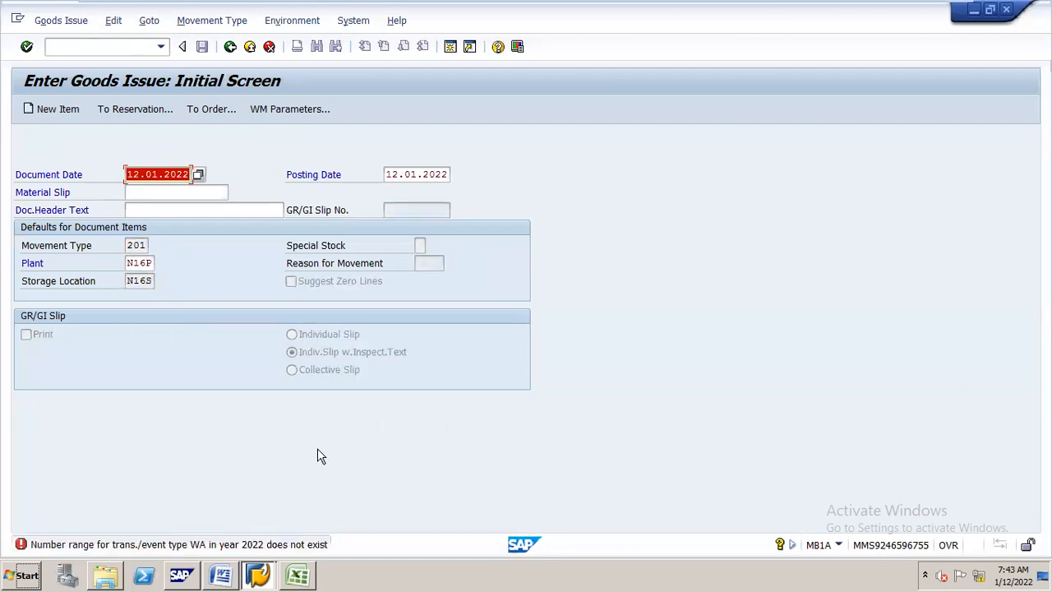
Read the long text of the goods issue error and its number range definition, and close the help.
{"action": "left_click", "coordinate": [132, 548]}
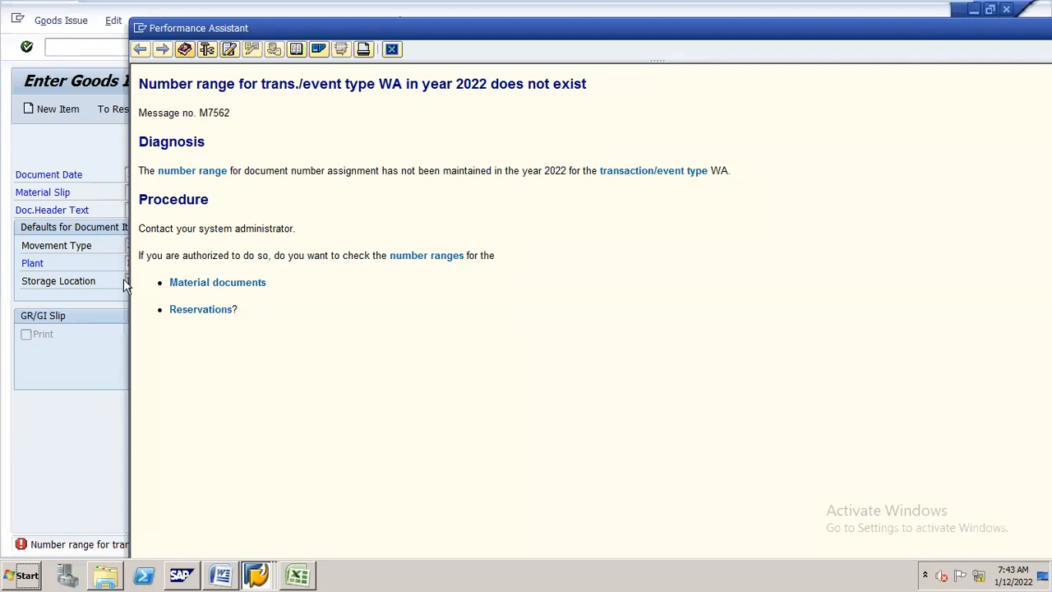
{"action": "left_click", "coordinate": [212, 174]}
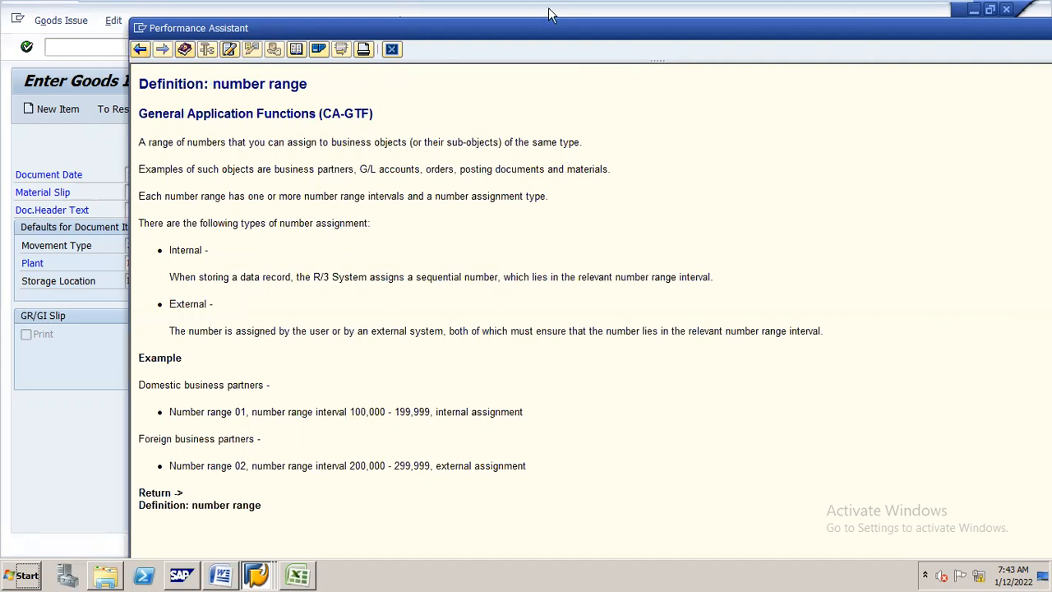
{"action": "left_click", "coordinate": [391, 49]}
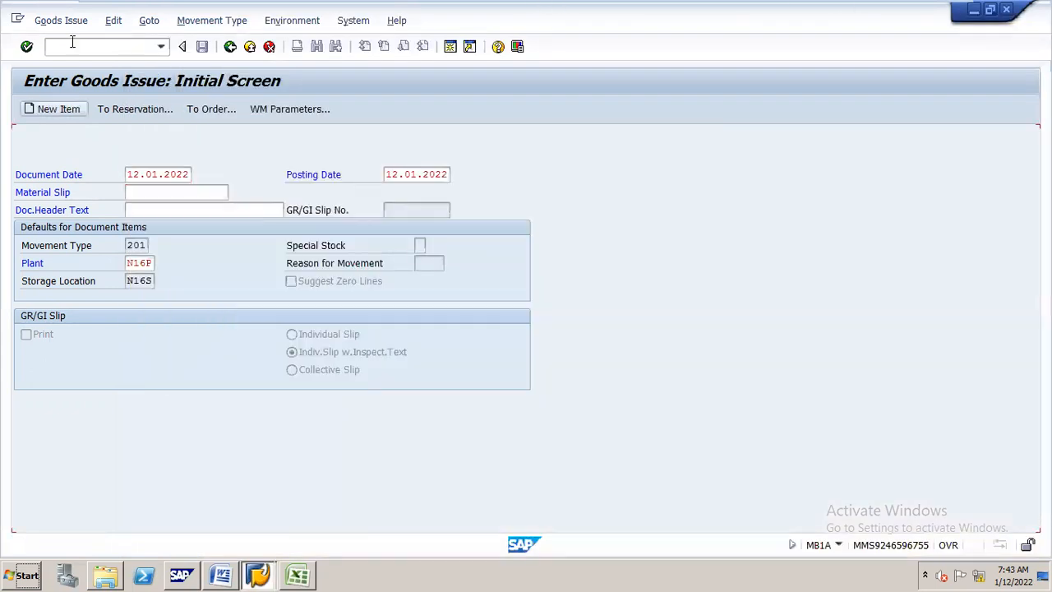
Open transaction SPRO and display the SAP Reference IMG structure.
{"action": "left_click", "coordinate": [142, 47]}
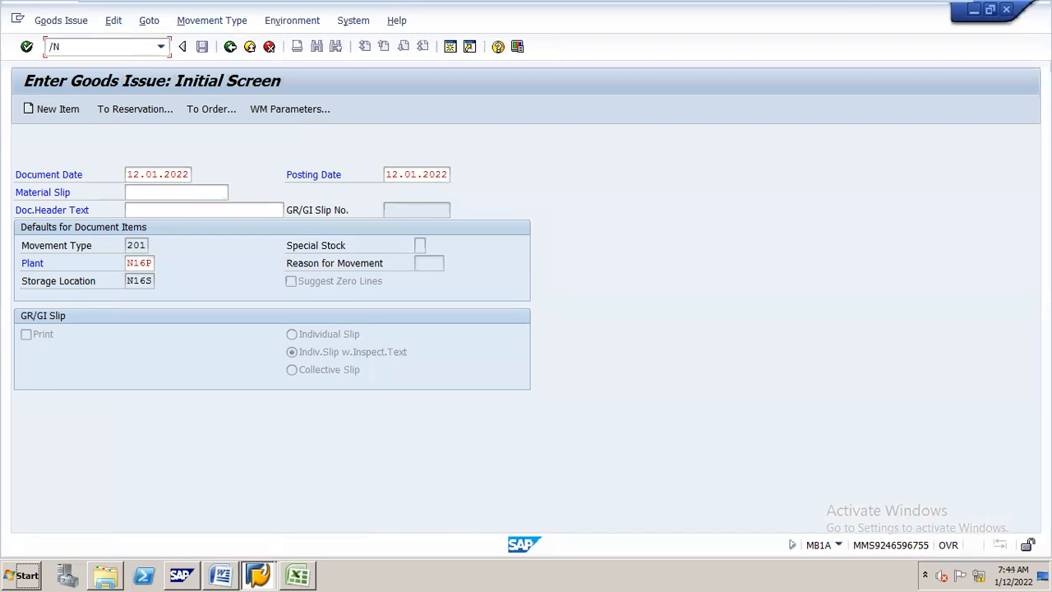
{"action": "type", "text": "/NSPRO"}
{"action": "key", "text": "Return"}
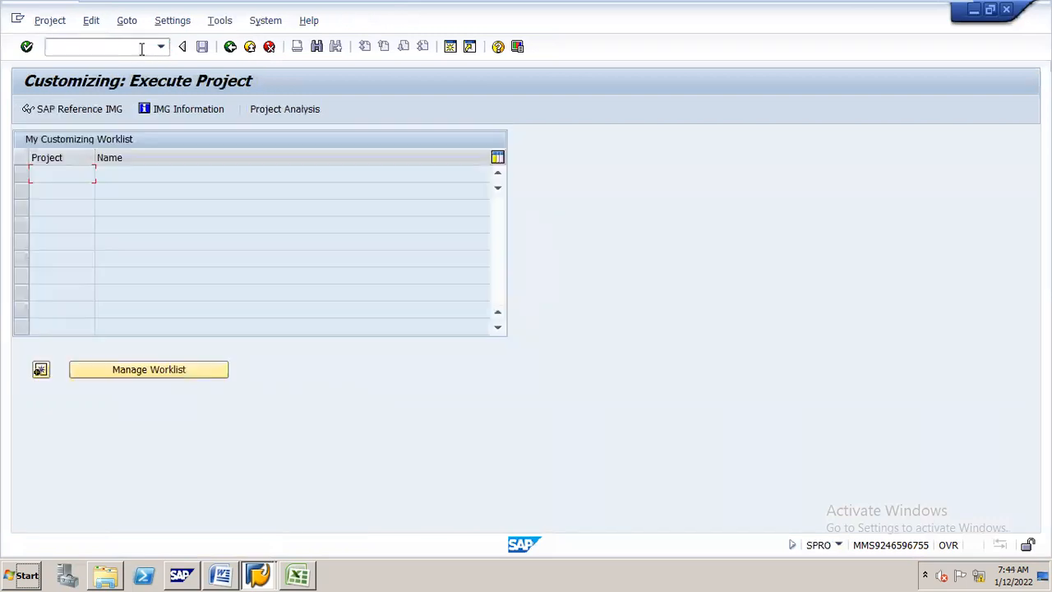
{"action": "left_click", "coordinate": [106, 113]}
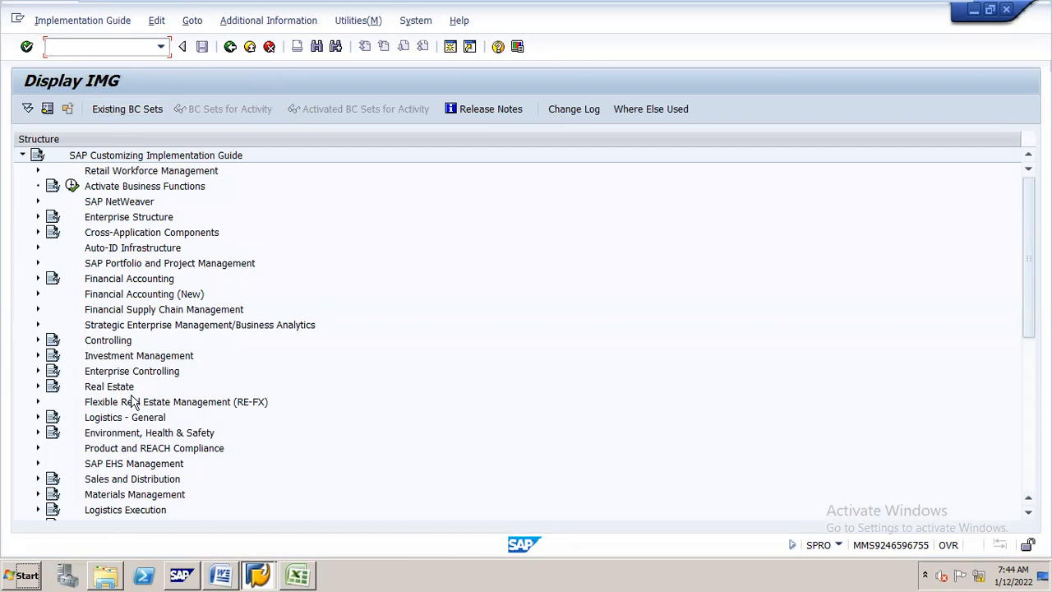
Expand the Materials Management node in the IMG structure.
{"action": "left_click", "coordinate": [128, 497]}
{"action": "double_click", "coordinate": [128, 496]}
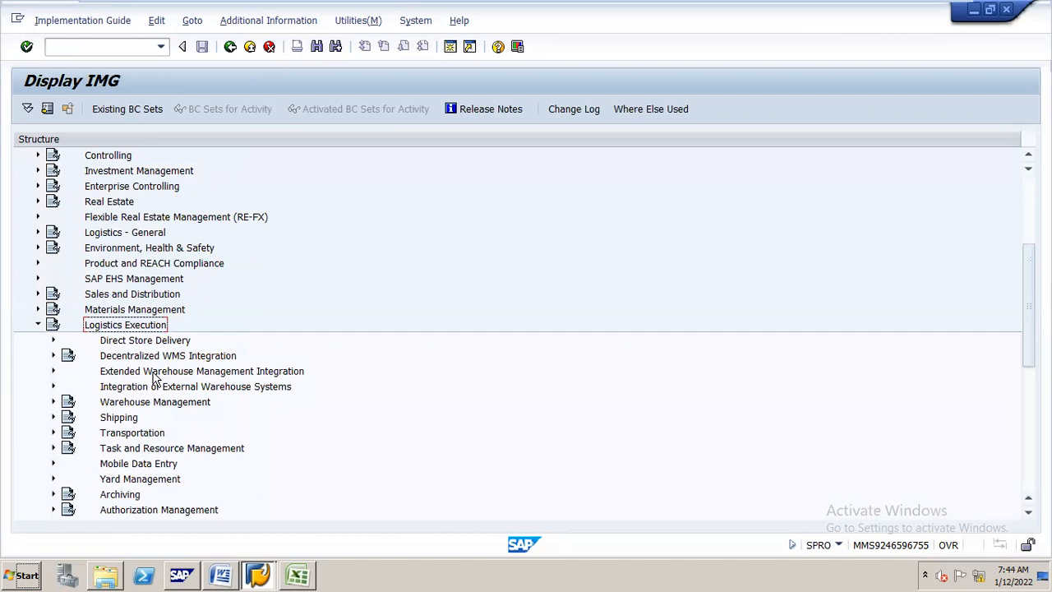
{"action": "key", "text": "Left"}
{"action": "key", "text": "Up"}
{"action": "key", "text": "Down"}
{"action": "key", "text": "Down"}
{"action": "key", "text": "Down"}
{"action": "key", "text": "Up"}
{"action": "key", "text": "Up"}
{"action": "key", "text": "Up"}
{"action": "key", "text": "Right"}
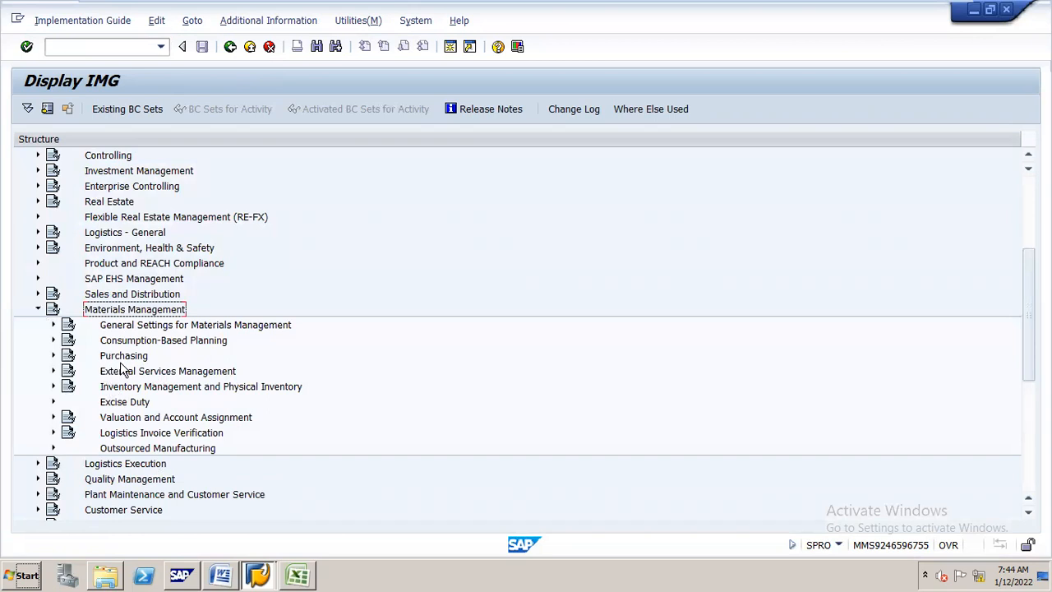
Under Inventory Management and Physical Inventory, Number Assignment, open Define Number Assignment for Material and Phys. Inv. Docs.
{"action": "left_click", "coordinate": [122, 389]}
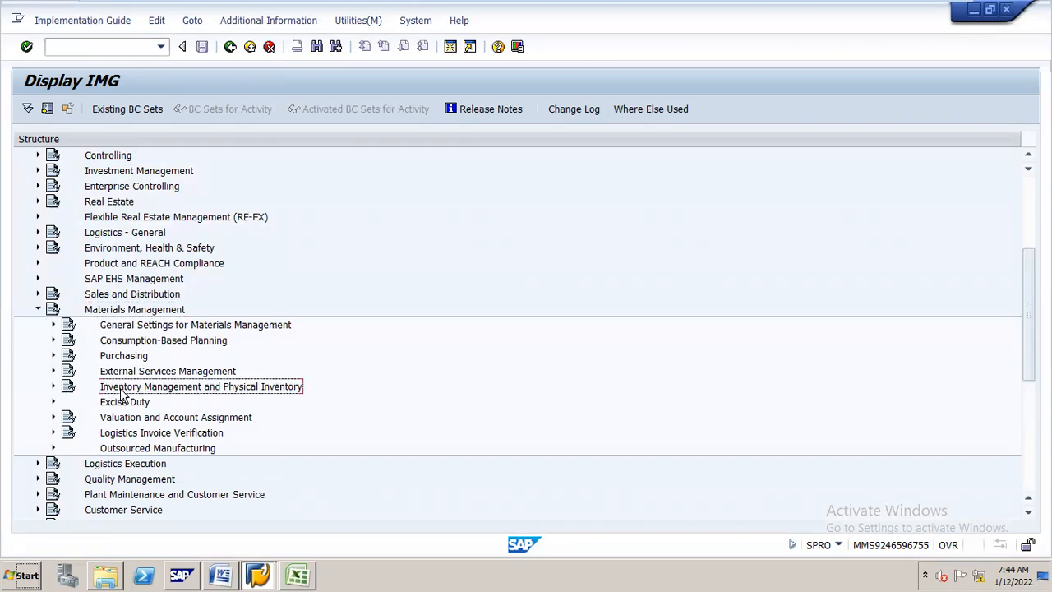
{"action": "key", "text": "Right"}
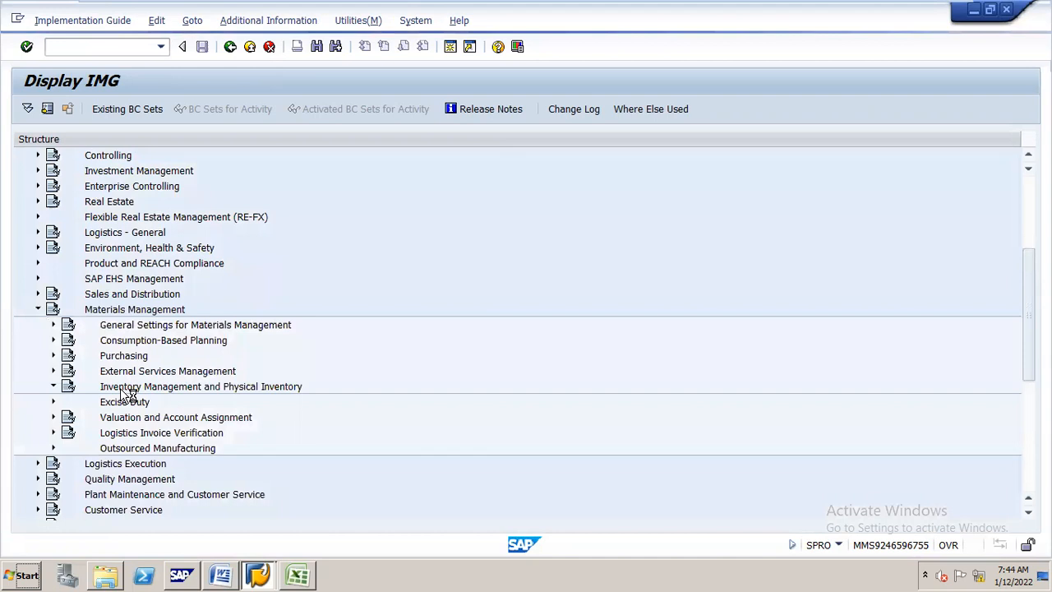
{"action": "key", "text": "Down"}
{"action": "key", "text": "Down"}
{"action": "key", "text": "Down"}
{"action": "key", "text": "Right"}
{"action": "key", "text": "Down"}
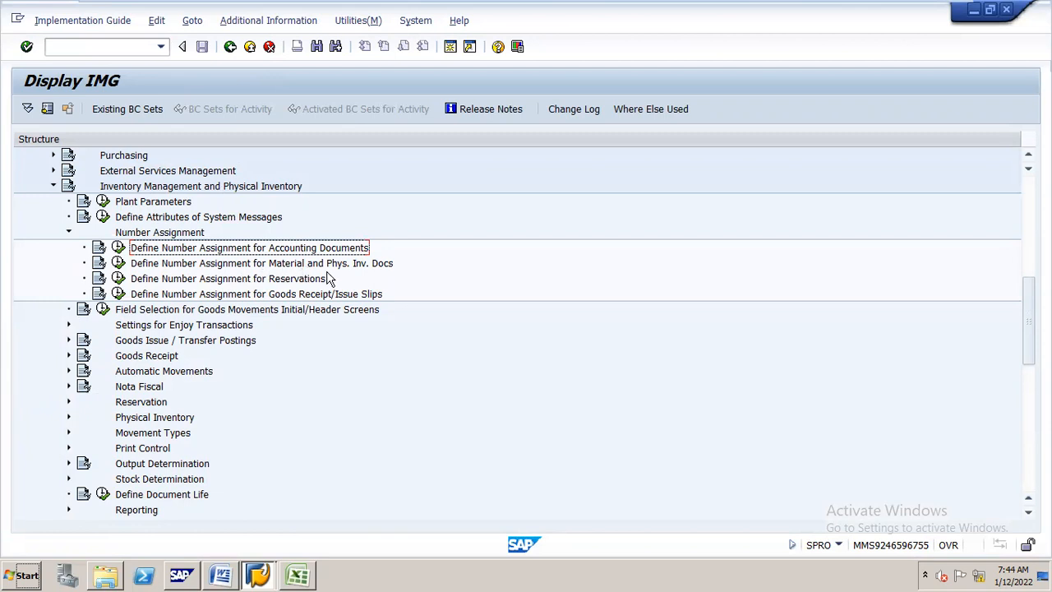
{"action": "left_click", "coordinate": [117, 263]}
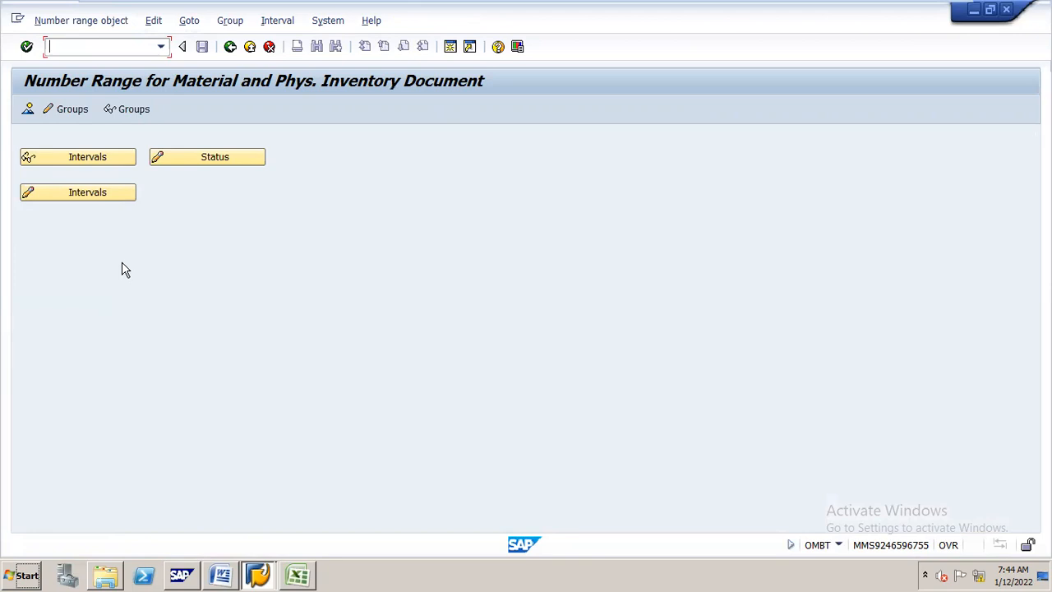
Open interval maintenance for the number range group Material documents for goods movements and inventory diffs.
{"action": "left_click", "coordinate": [64, 113]}
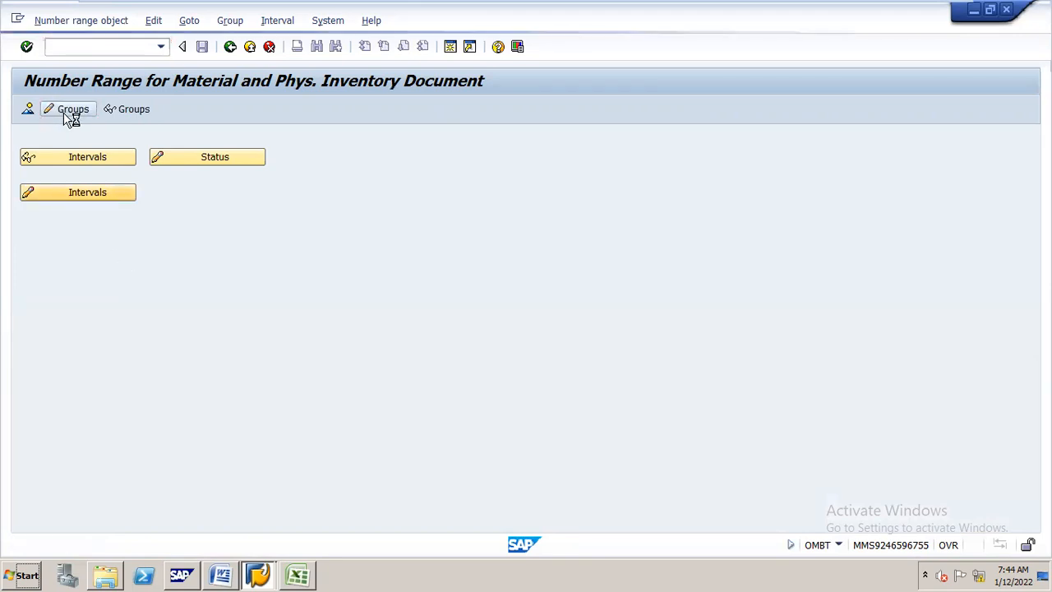
{"action": "left_click", "coordinate": [17, 230]}
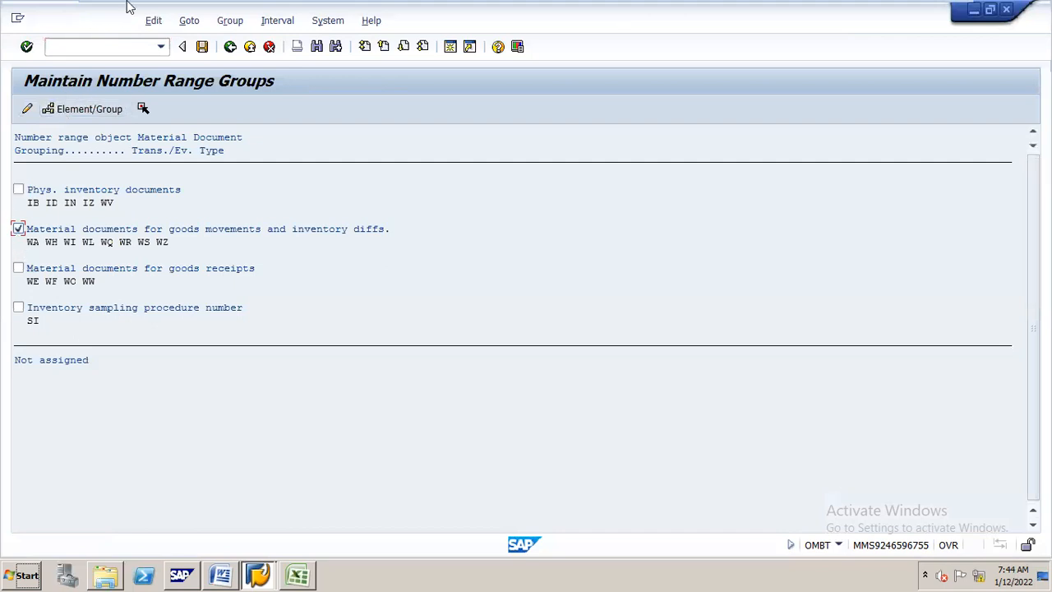
{"action": "left_click", "coordinate": [283, 23]}
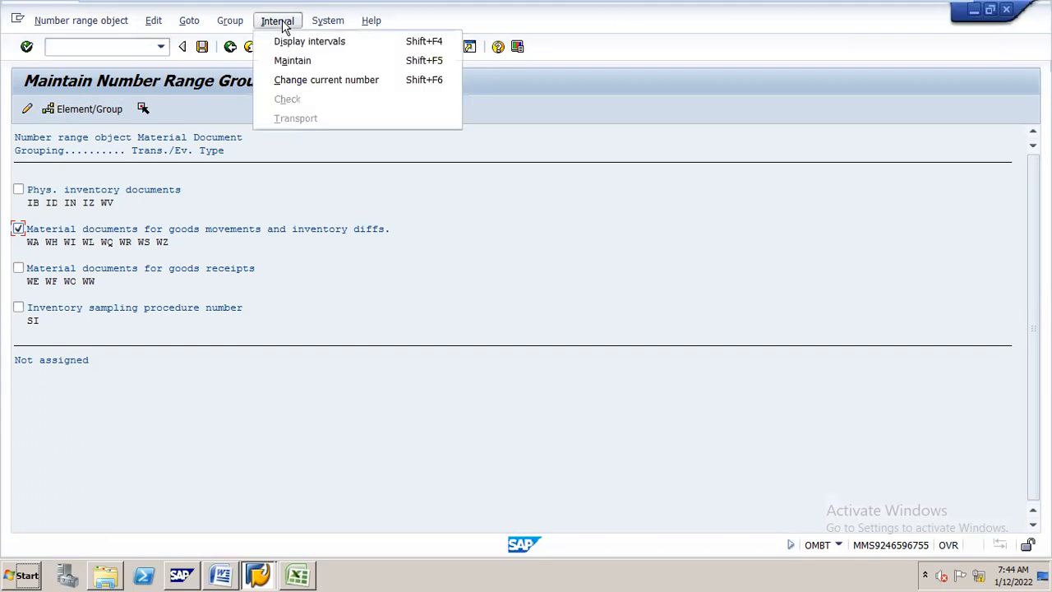
{"action": "left_click", "coordinate": [291, 62]}
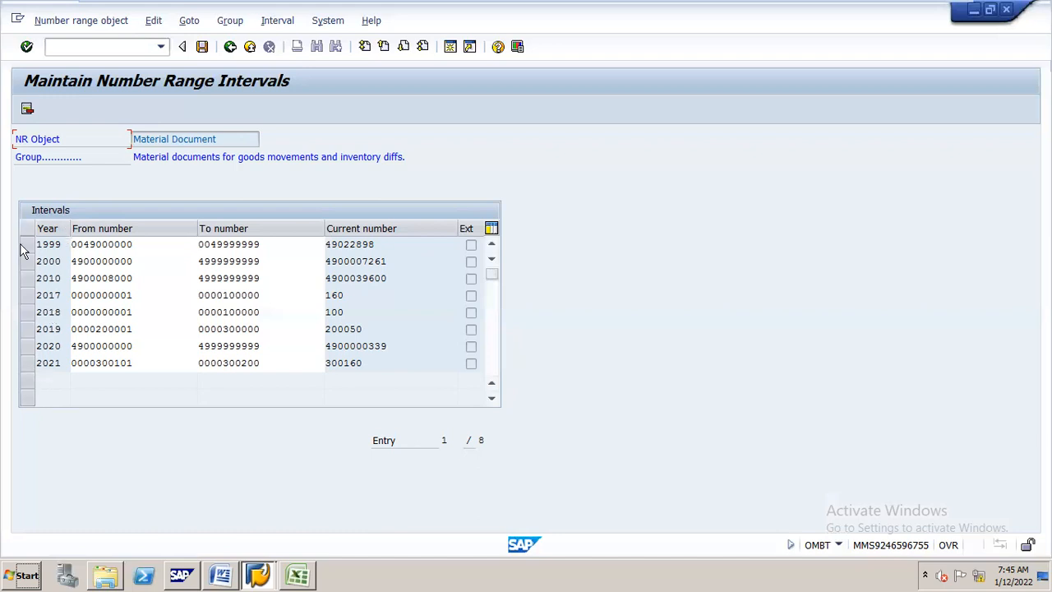
{"action": "left_click", "coordinate": [231, 48]}
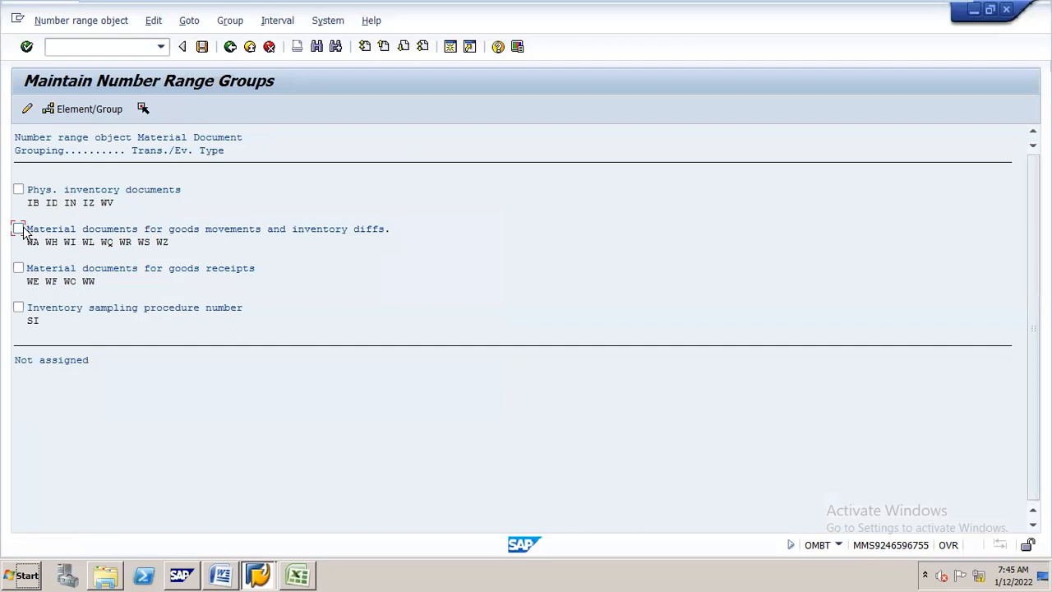
{"action": "left_click", "coordinate": [276, 21]}
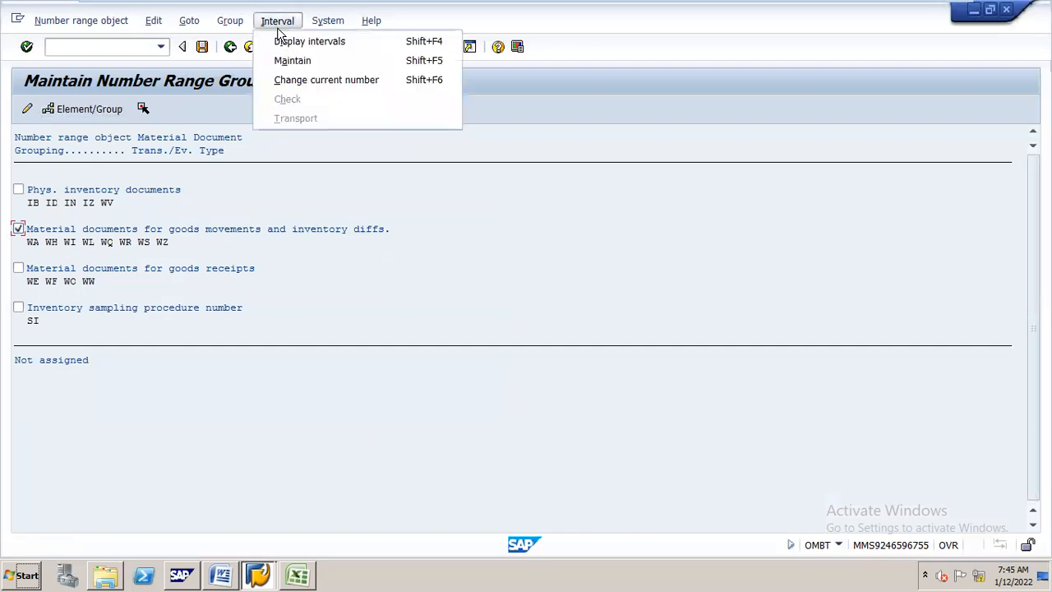
{"action": "left_click", "coordinate": [284, 61]}
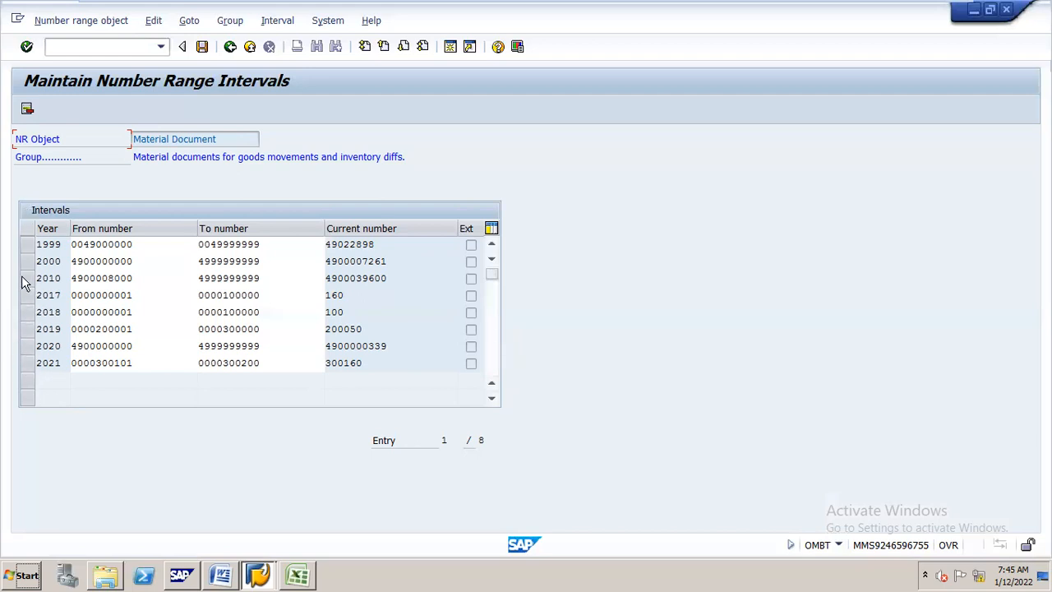
Start a new year interval for 2022 and pick the free interval starting at 300201.
{"action": "left_click", "coordinate": [26, 244]}
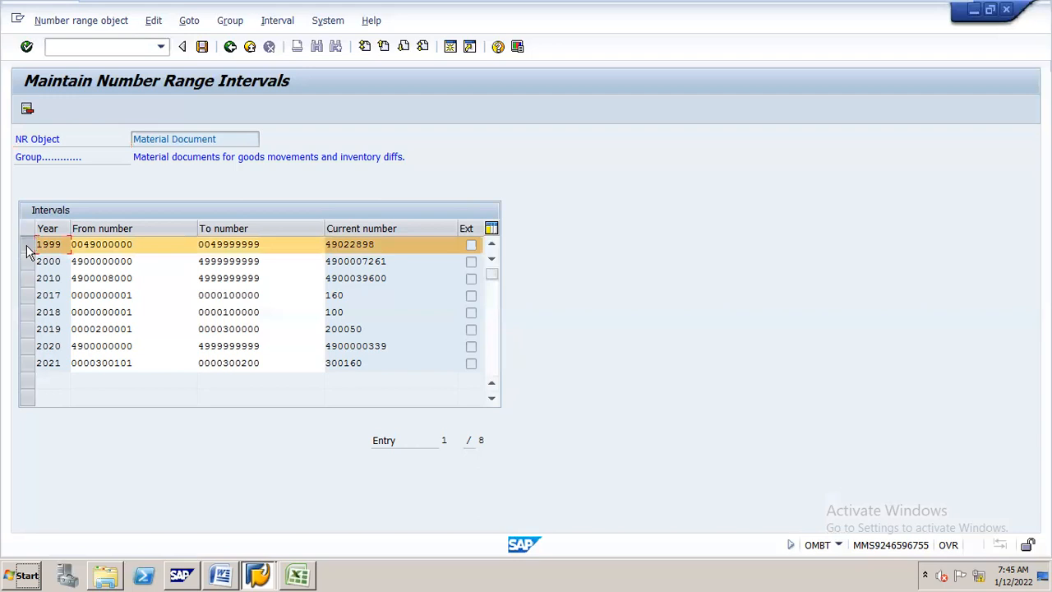
{"action": "left_click", "coordinate": [153, 22]}
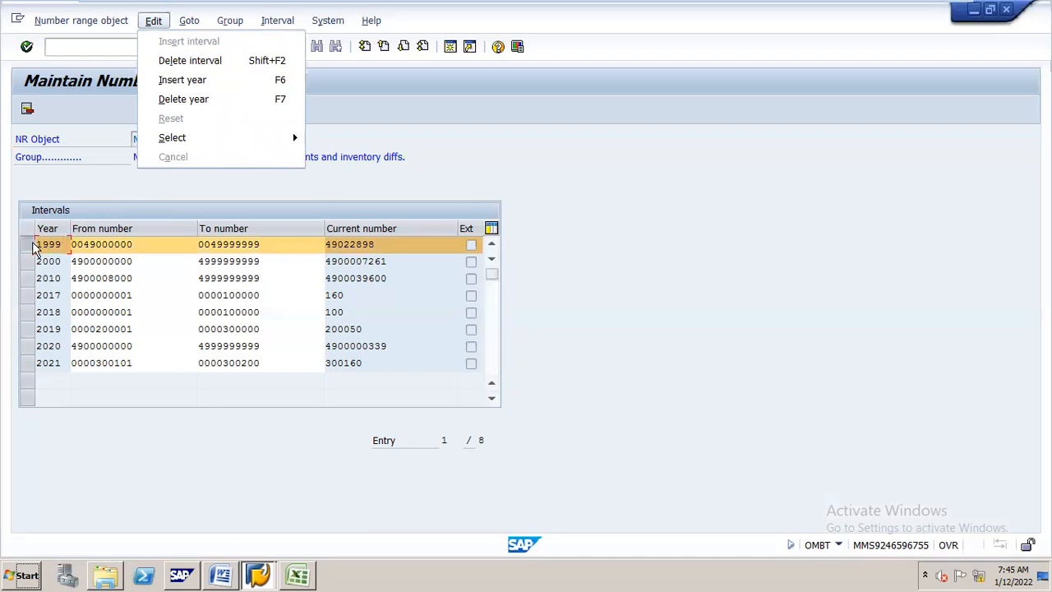
{"action": "left_click", "coordinate": [183, 80]}
{"action": "left_click_drag", "start_coordinate": [180, 180], "coordinate": [460, 54]}
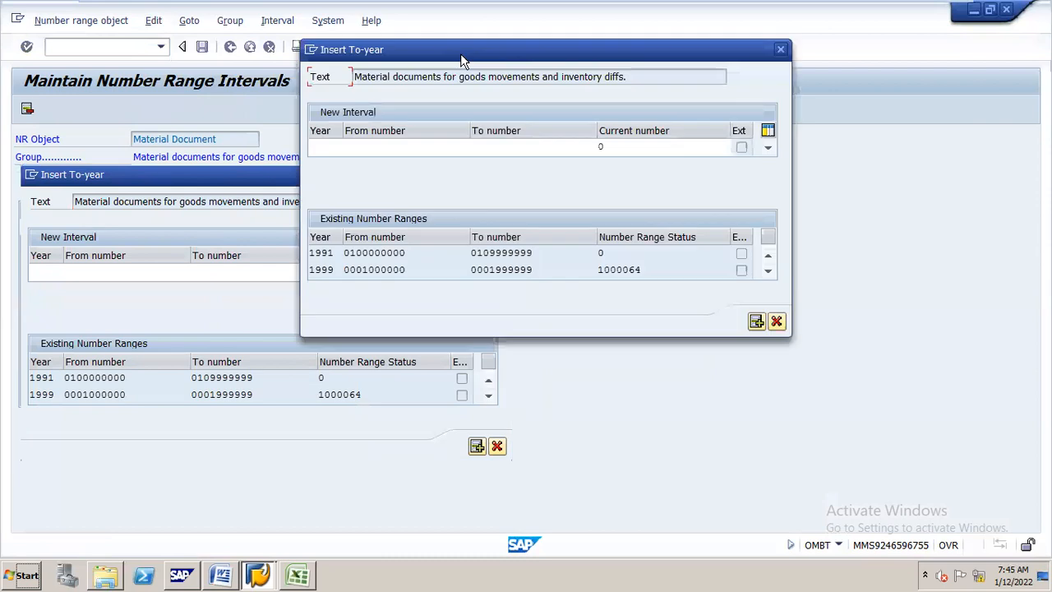
{"action": "left_click", "coordinate": [329, 146]}
{"action": "type", "text": "2022"}
{"action": "key", "text": "Tab"}
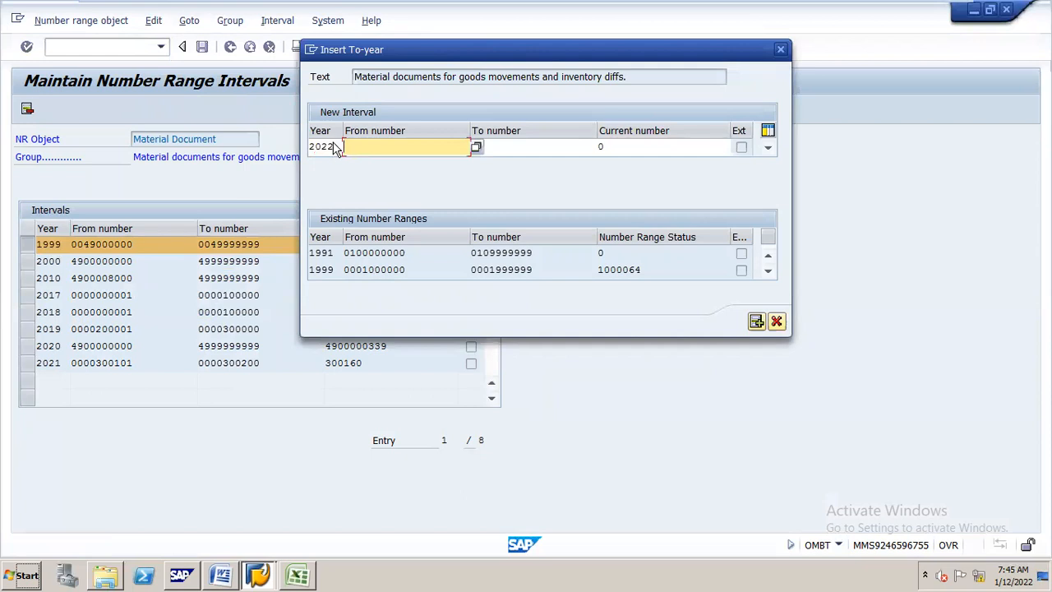
{"action": "key", "text": "F4"}
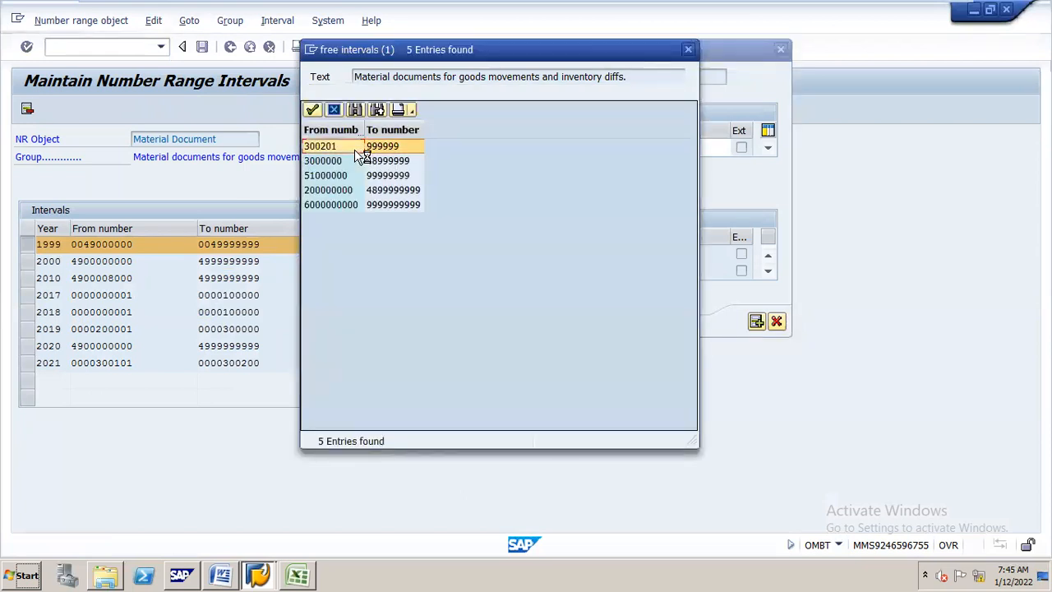
{"action": "double_click", "coordinate": [340, 146]}
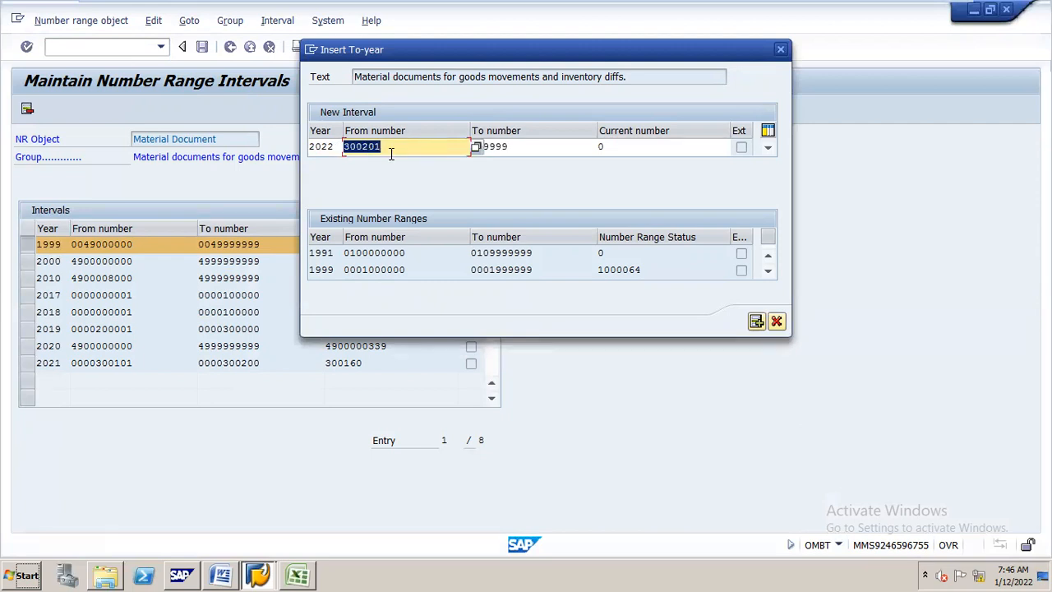
Set the 2022 interval's to number to 300400, insert the interval and save the number ranges.
{"action": "key", "text": "Tab"}
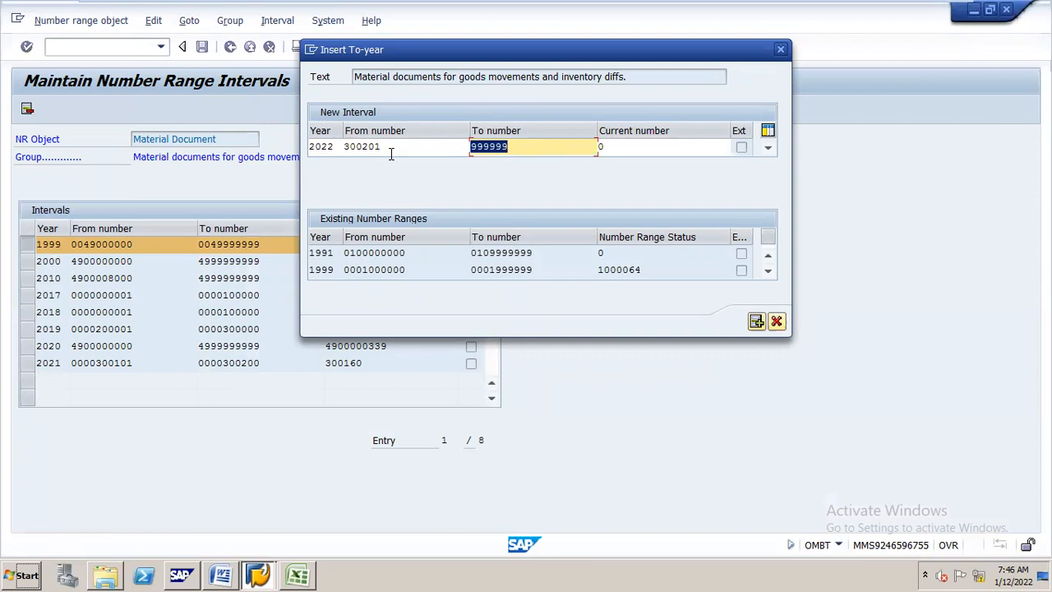
{"action": "key", "text": "BackSpace"}
{"action": "left_click", "coordinate": [388, 146]}
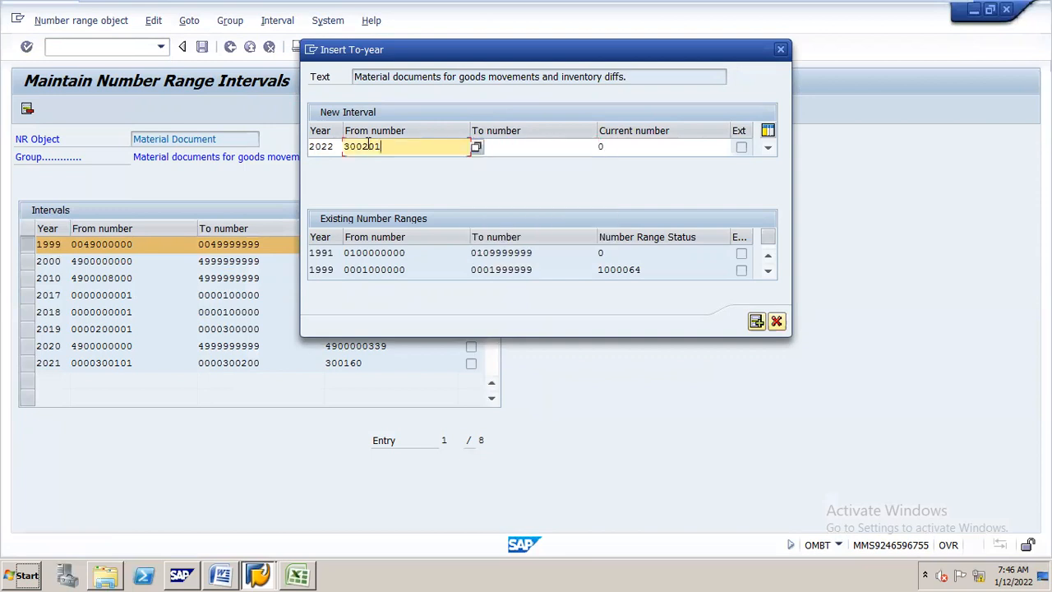
{"action": "type", "text": "30030"}
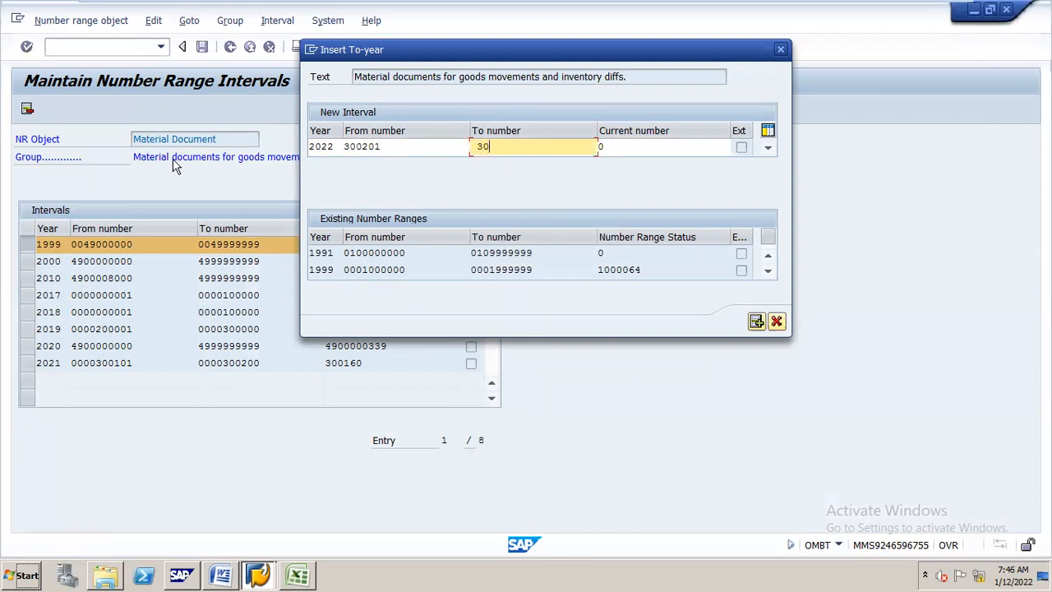
{"action": "key", "text": "BackSpace"}
{"action": "key", "text": "BackSpace"}
{"action": "key", "text": "BackSpace"}
{"action": "key", "text": "BackSpace"}
{"action": "key", "text": "BackSpace"}
{"action": "type", "text": "3003"}
{"action": "key", "text": "BackSpace"}
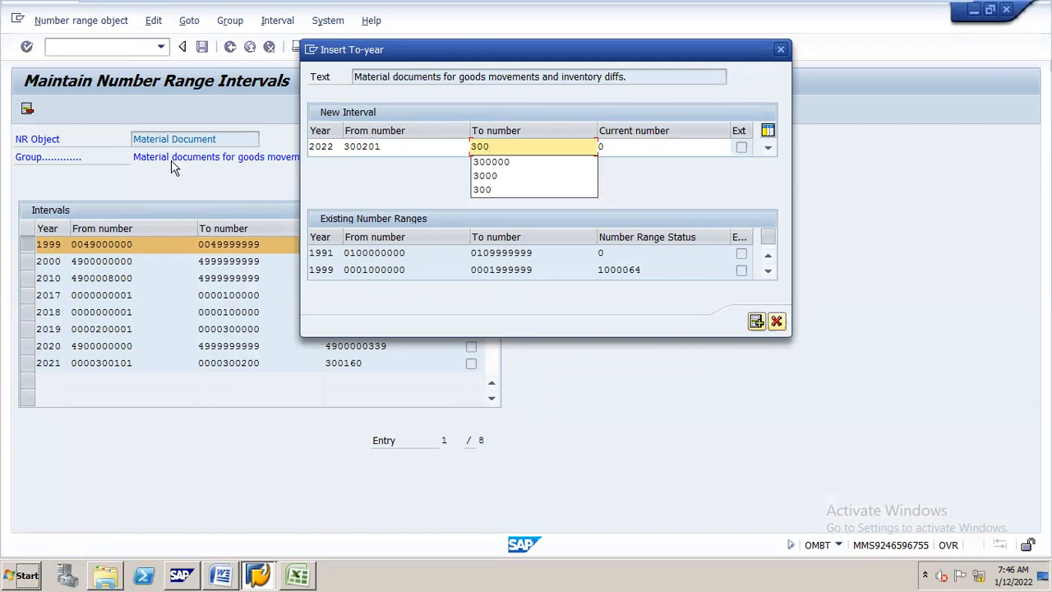
{"action": "type", "text": "400"}
{"action": "key", "text": "Return"}
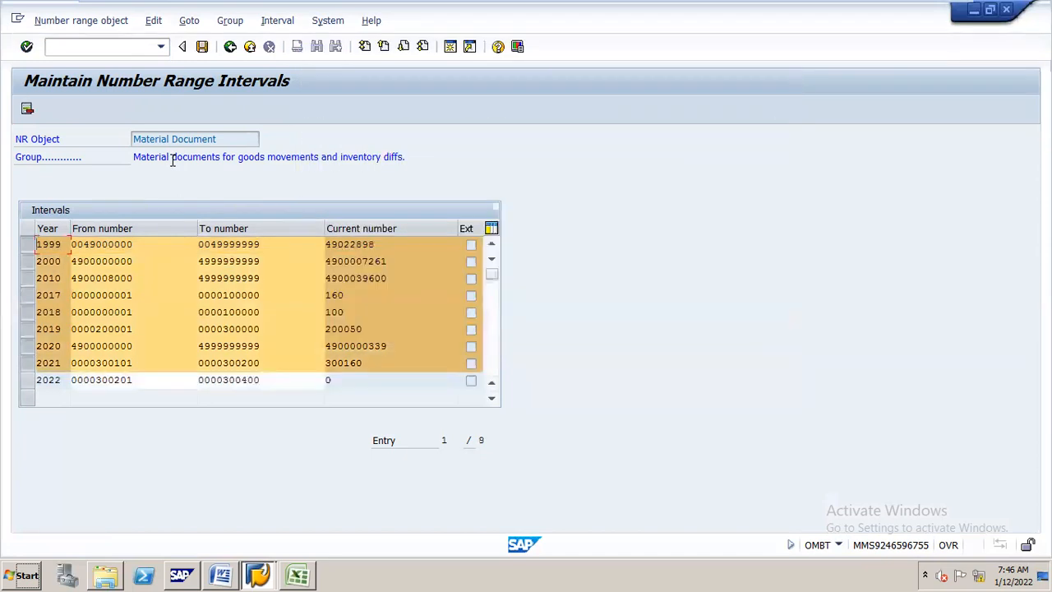
{"action": "key", "text": "ctrl+s"}
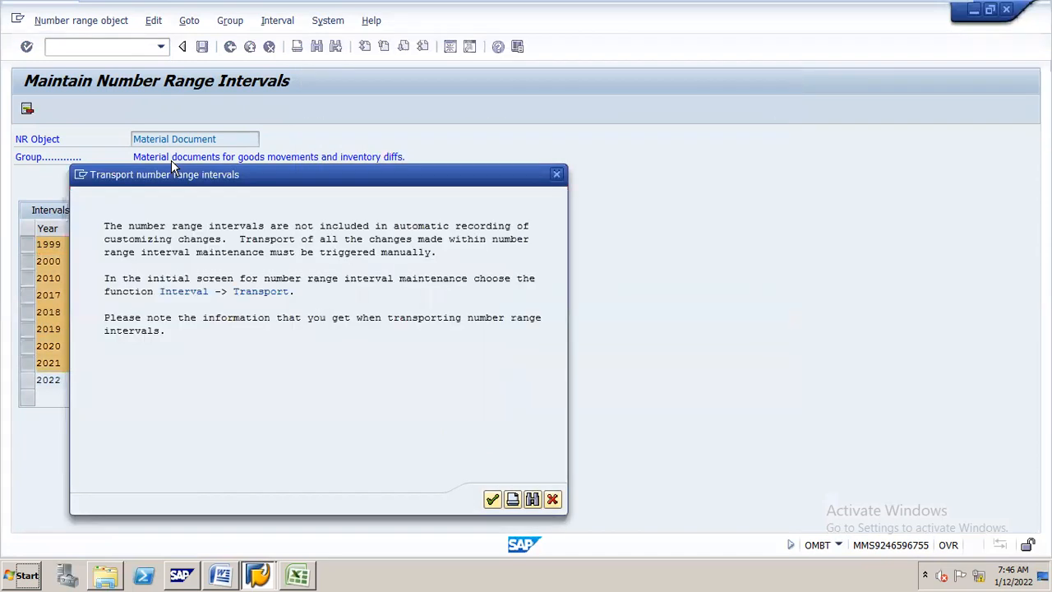
{"action": "key", "text": "Return"}
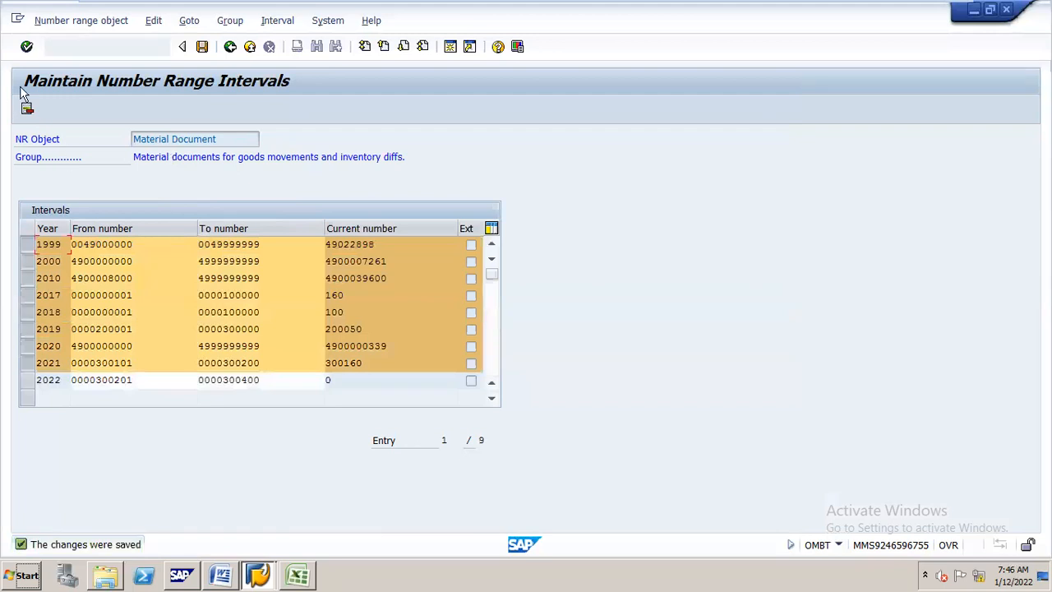
Open transaction MB1A and start a goods issue with movement type 201, plant N16P and storage location N16S.
{"action": "left_click", "coordinate": [127, 46]}
{"action": "type", "text": "/NMB1A"}
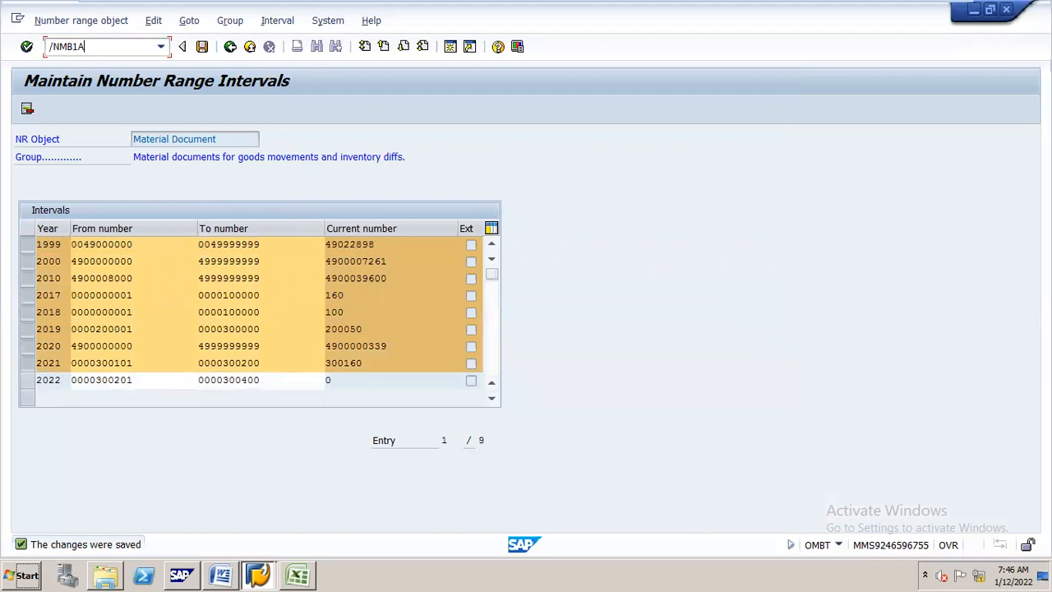
{"action": "key", "text": "Return"}
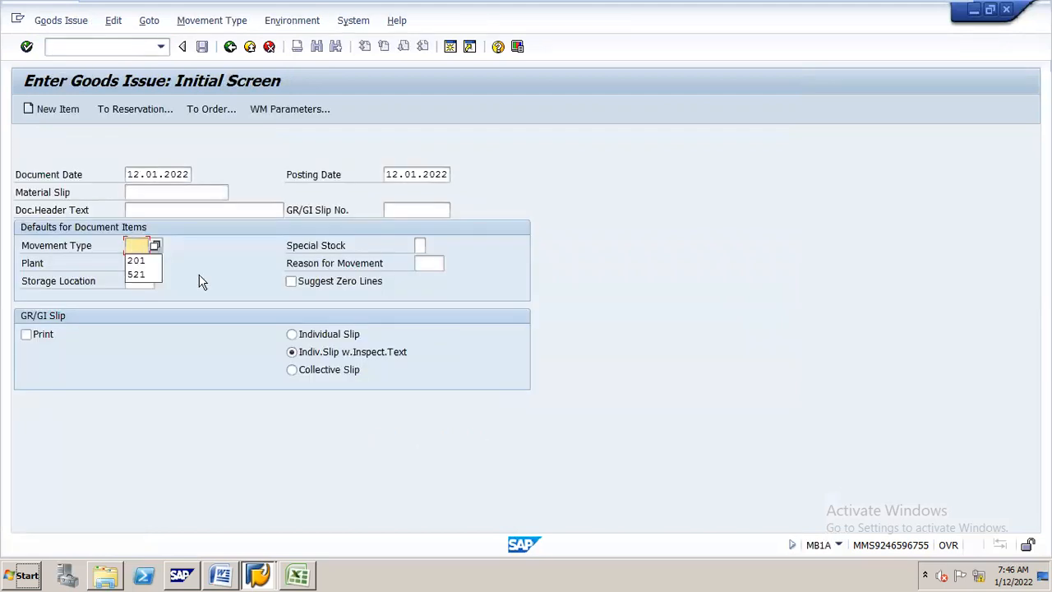
{"action": "key", "text": "Down"}
{"action": "key", "text": "Return"}
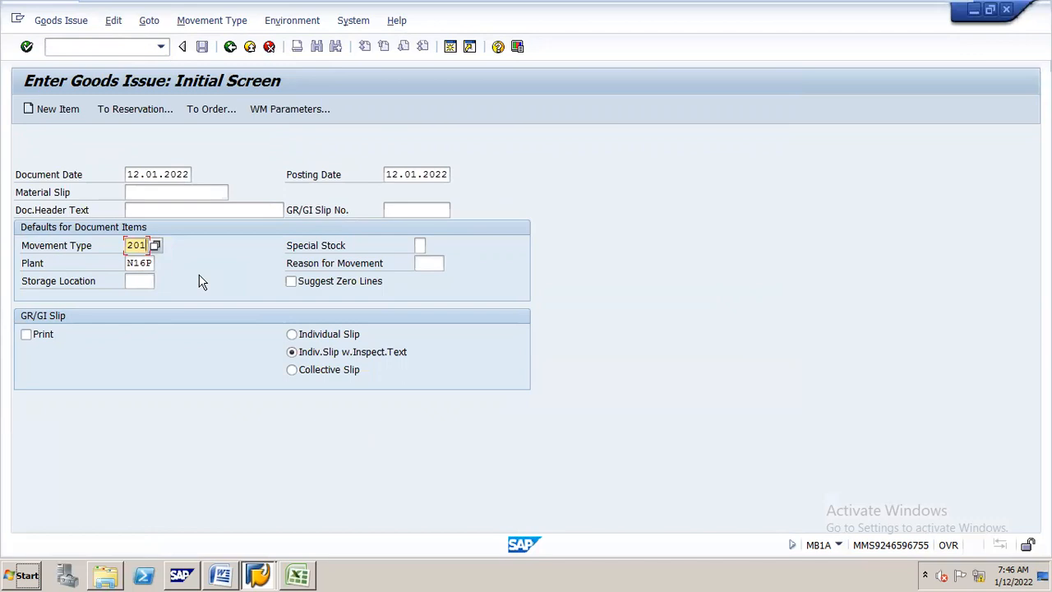
{"action": "left_click", "coordinate": [138, 282]}
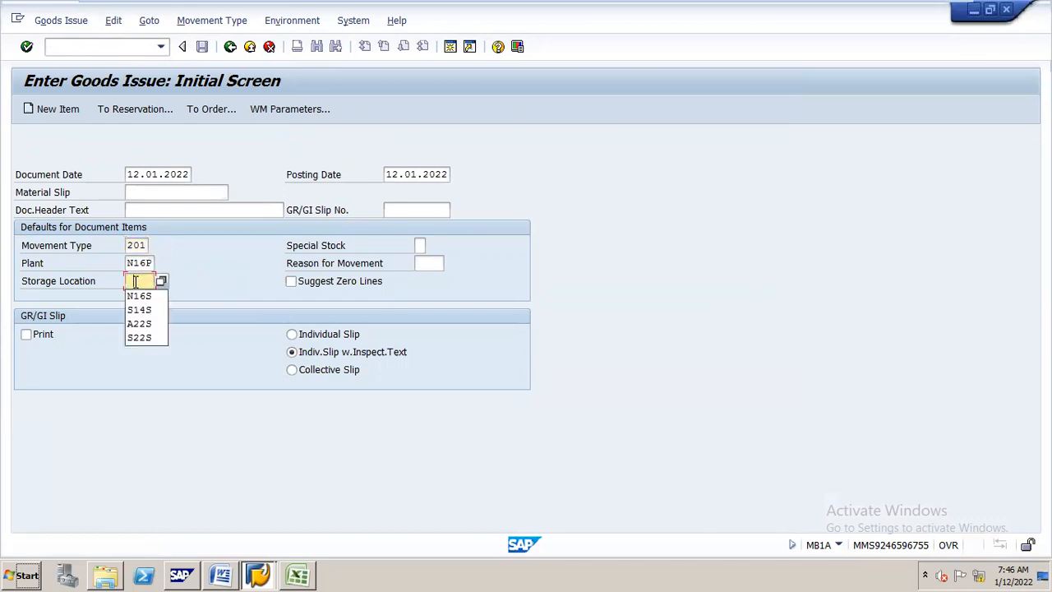
{"action": "left_click", "coordinate": [138, 295]}
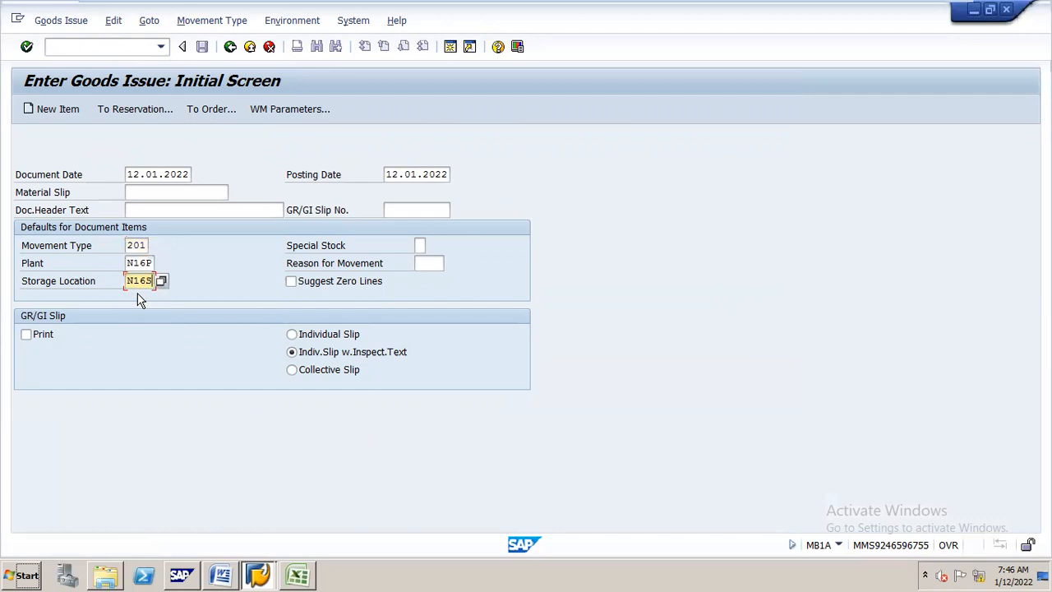
{"action": "key", "text": "Return"}
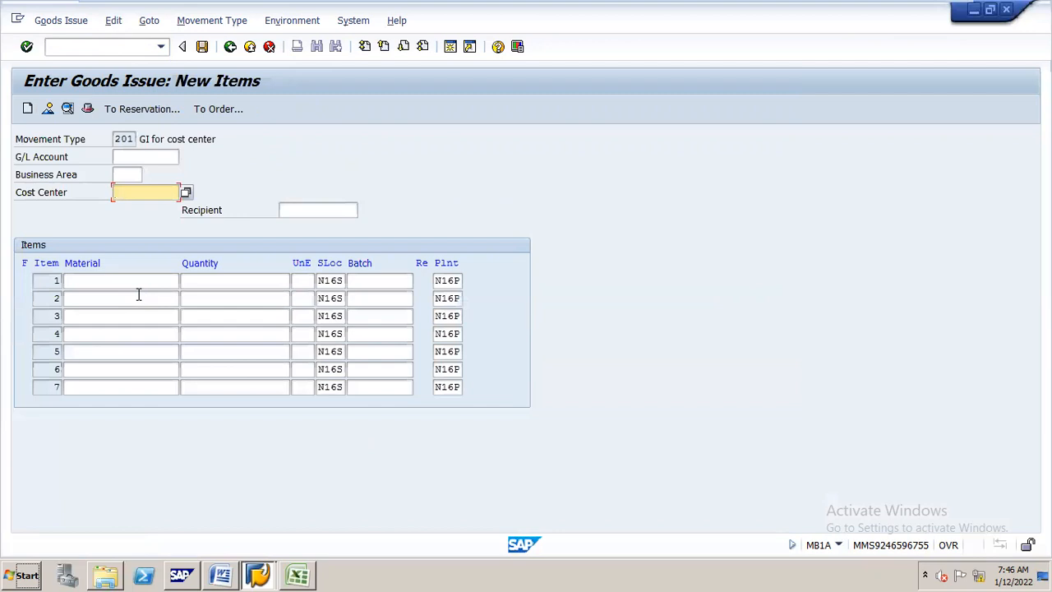
Enter cost center DEPT M and a first item of material N16 RM1 with quantity 200.
{"action": "key", "text": "Down"}
{"action": "key", "text": "Return"}
{"action": "left_click", "coordinate": [152, 282]}
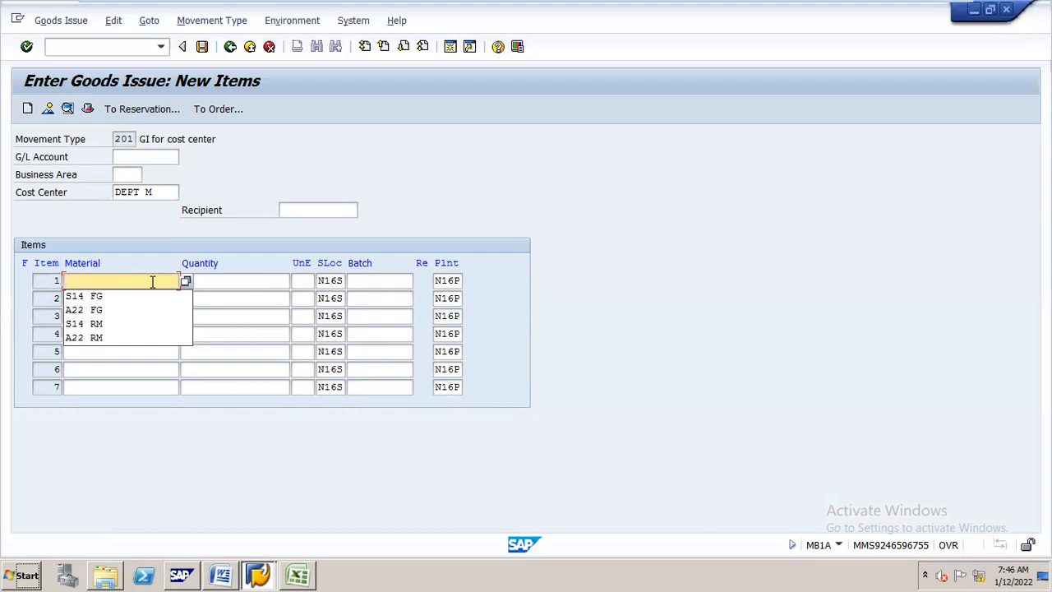
{"action": "type", "text": "N16"}
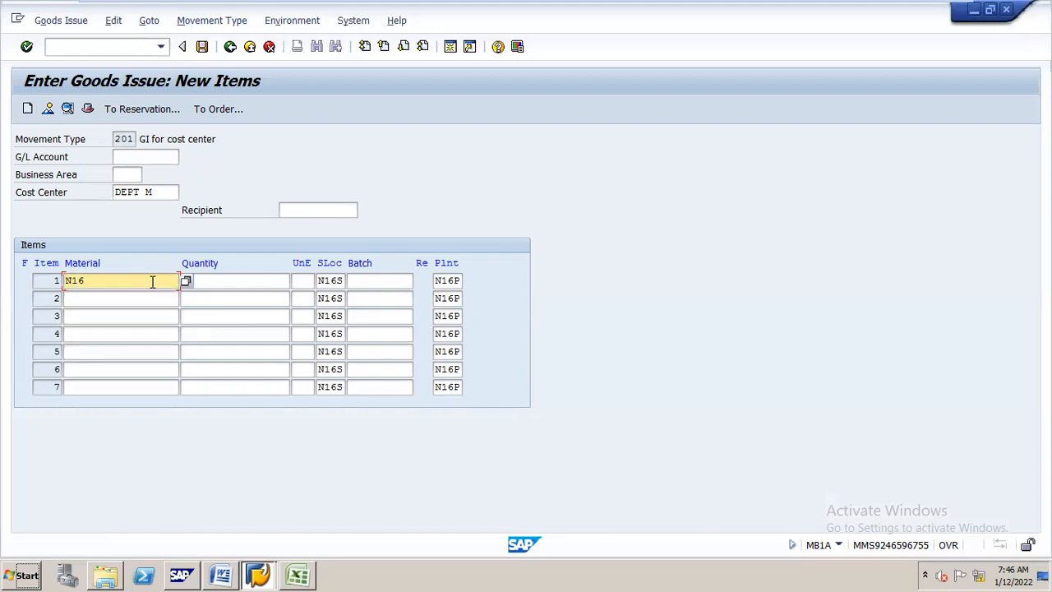
{"action": "type", "text": " RM1"}
{"action": "key", "text": "Tab"}
{"action": "type", "text": "200"}
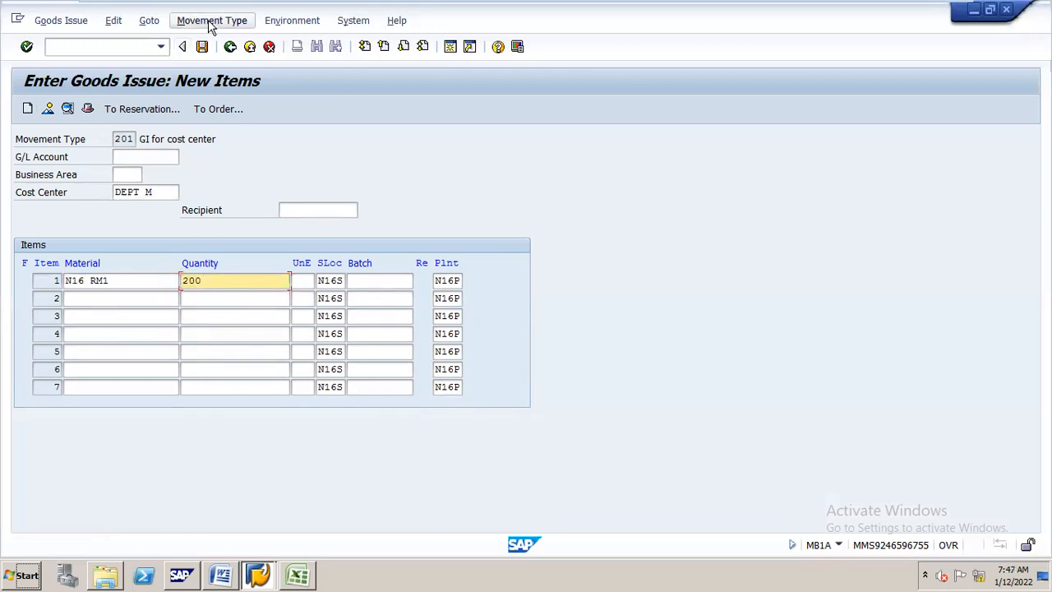
Post the goods issue for cost center DEPT M and switch to transaction FB03.
{"action": "left_click", "coordinate": [202, 46]}
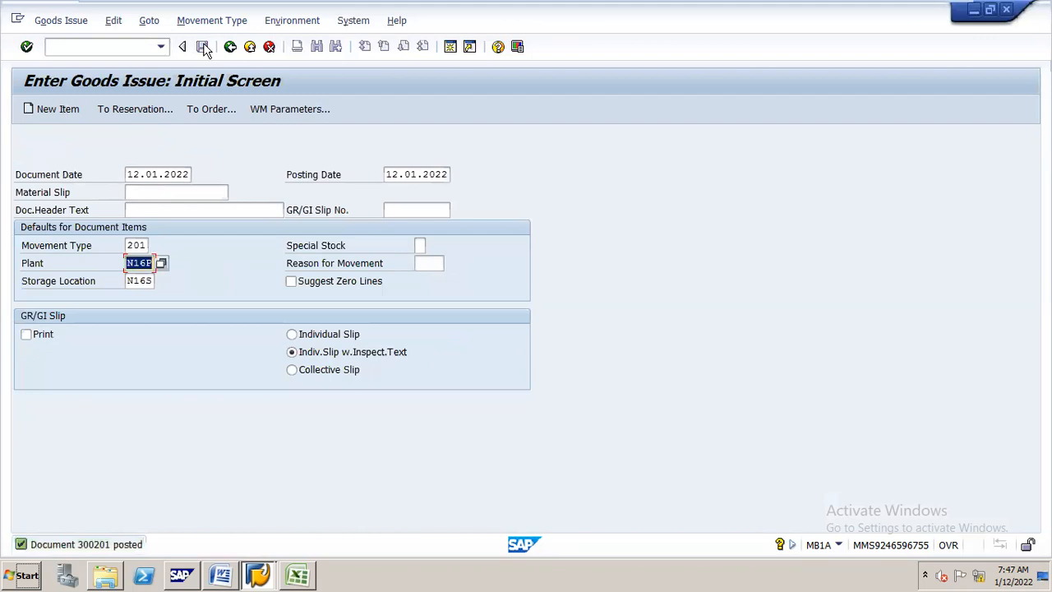
{"action": "left_click", "coordinate": [137, 47]}
{"action": "type", "text": "/NFB03"}
{"action": "key", "text": "Return"}
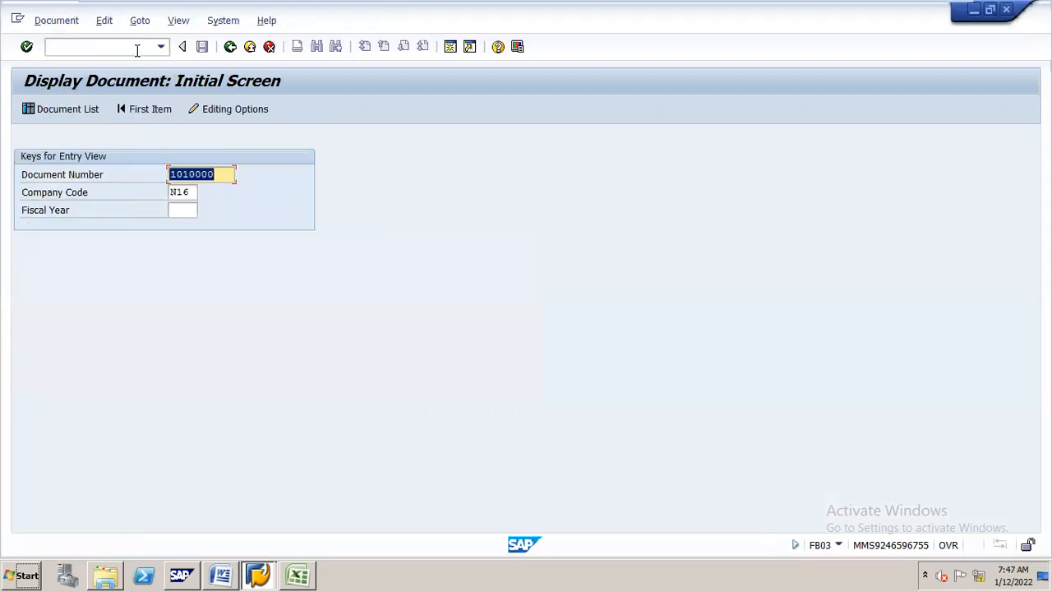
List the accounting documents of type WA for company code N16 and open the goods issue document's data entry view.
{"action": "left_click", "coordinate": [94, 112]}
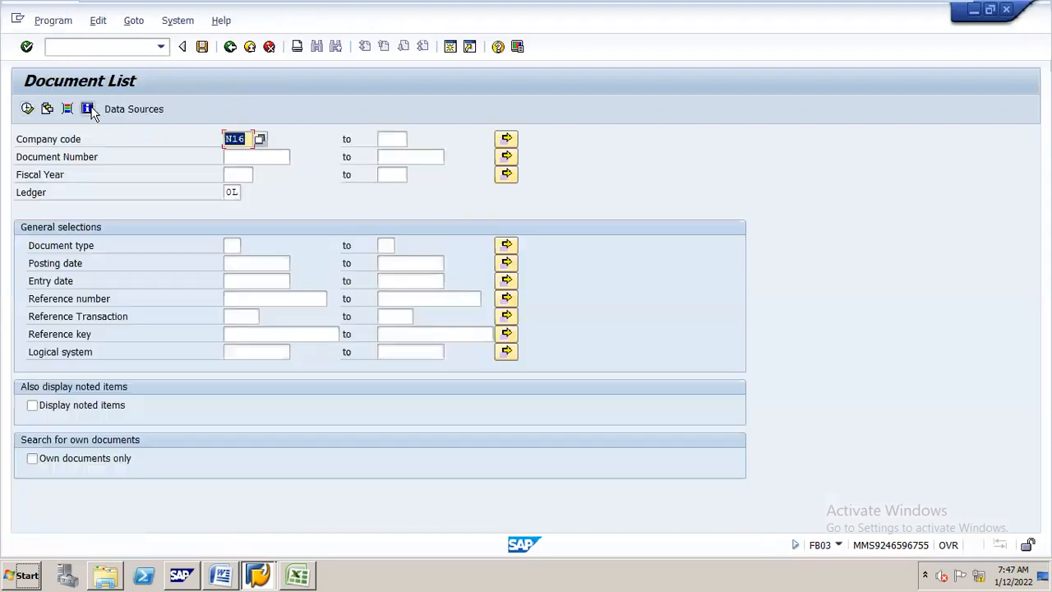
{"action": "left_click", "coordinate": [231, 244]}
{"action": "type", "text": "WA"}
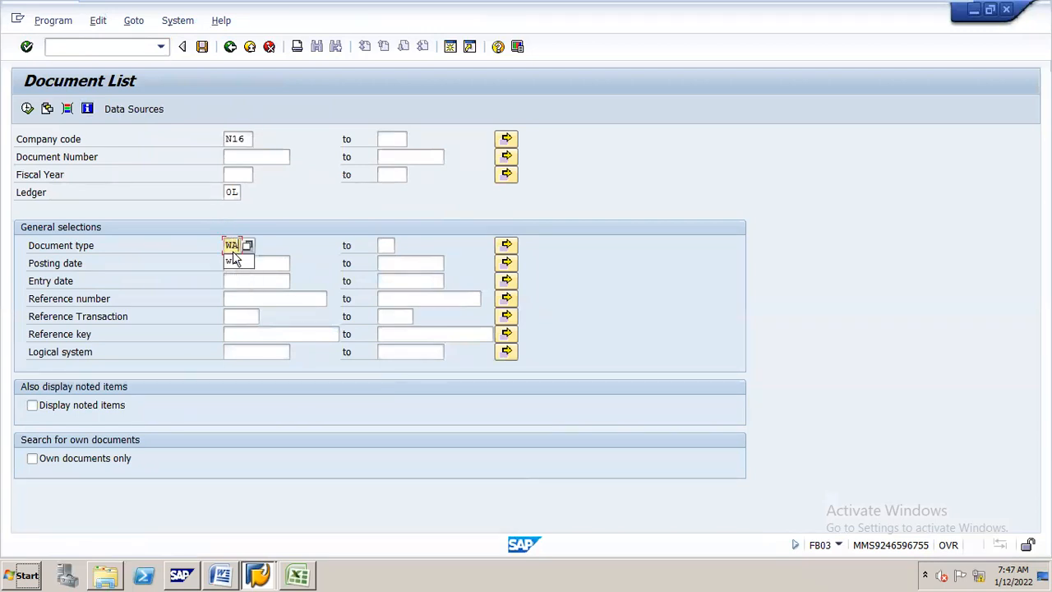
{"action": "left_click", "coordinate": [233, 261]}
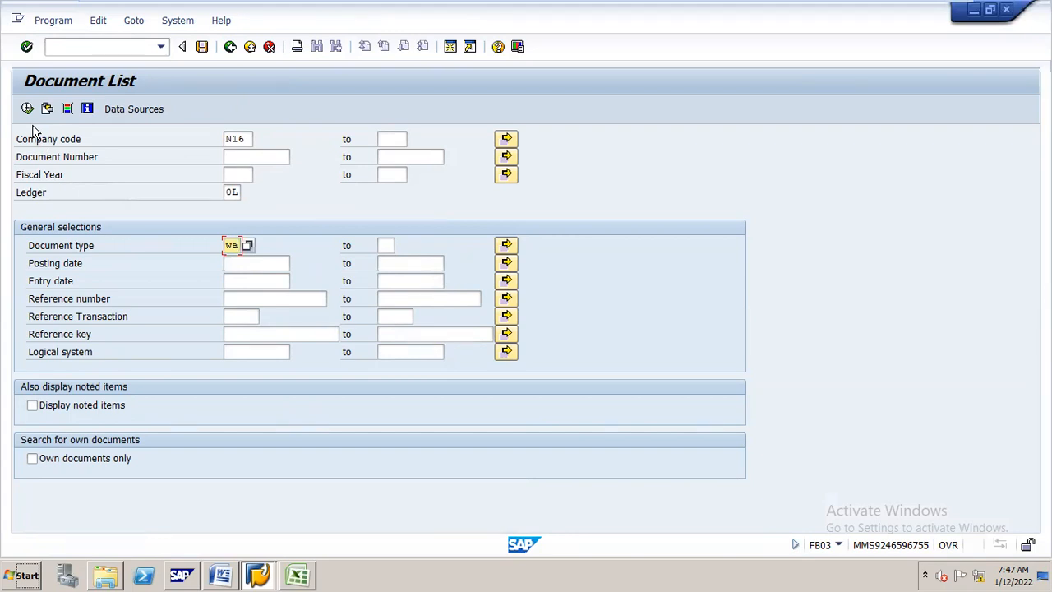
{"action": "left_click", "coordinate": [28, 108]}
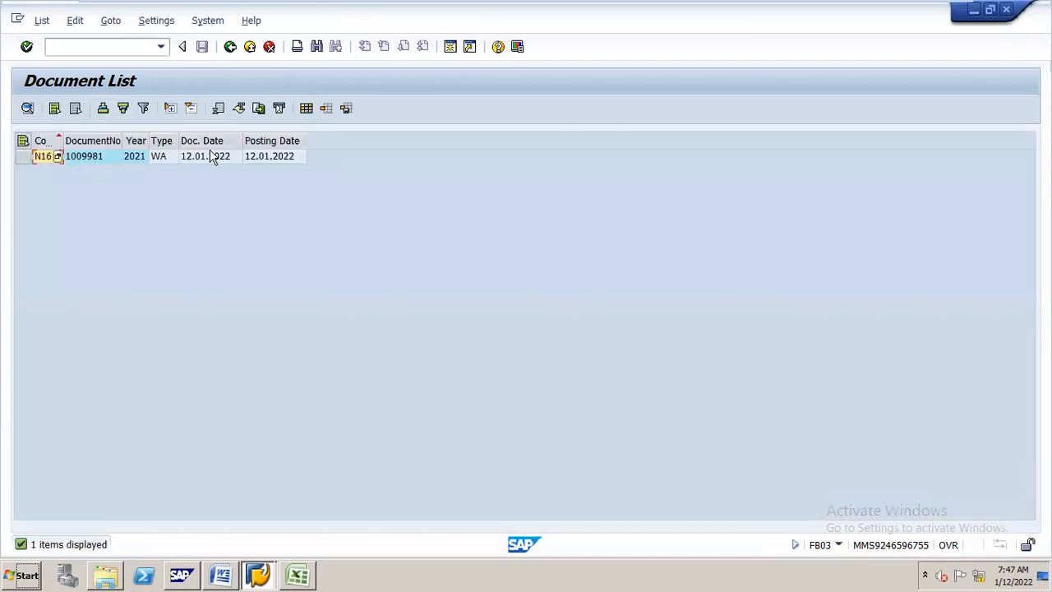
{"action": "double_click", "coordinate": [228, 159]}
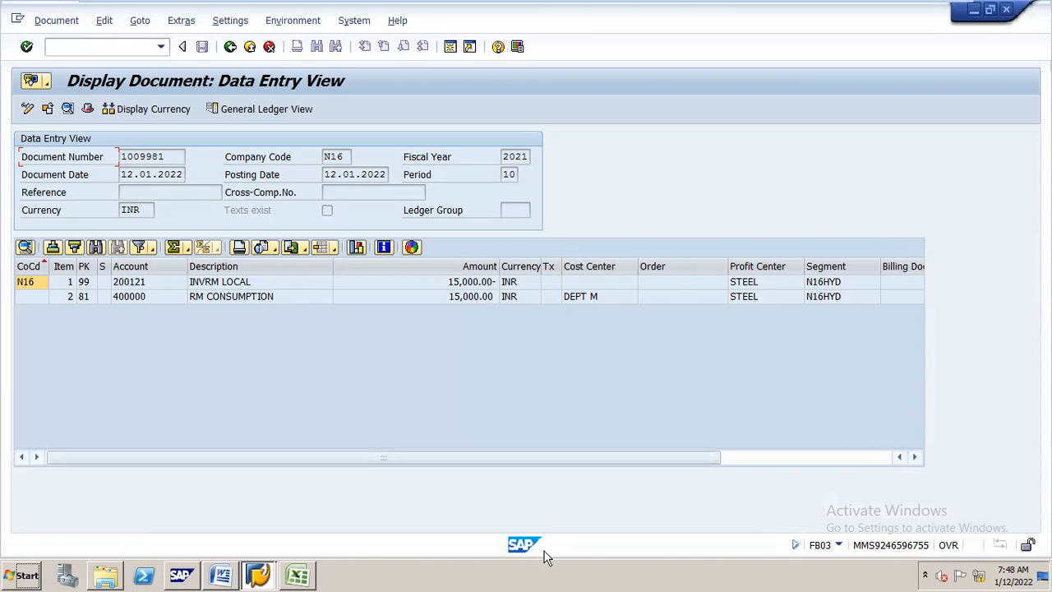
Check the MM integration notes in Word, return to SAP and run the MB5B stock report for material N16 RM1 in plant N16P.
{"action": "left_click", "coordinate": [223, 564]}
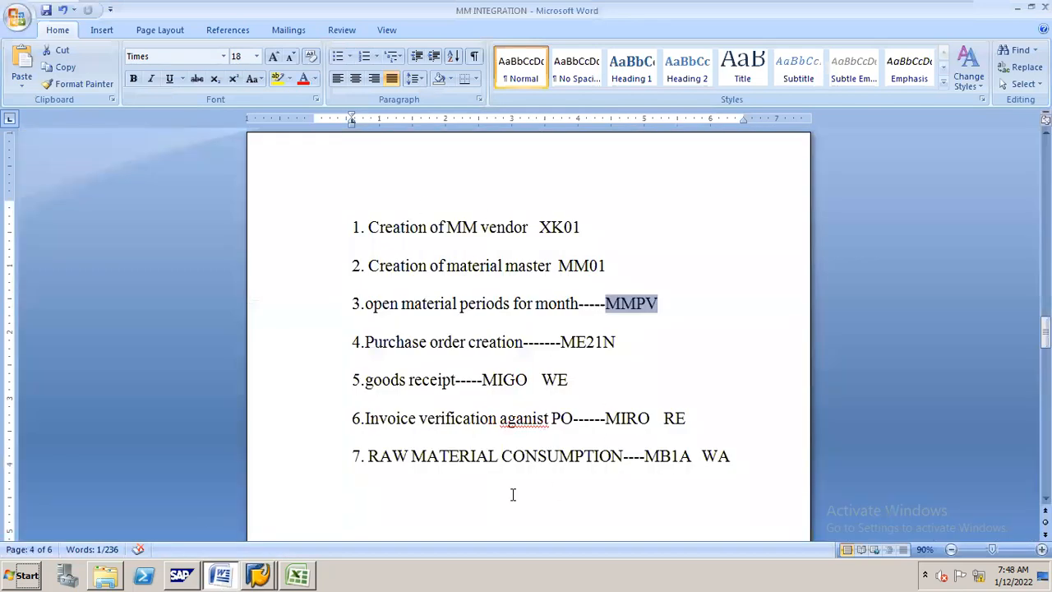
{"action": "key", "text": "alt+Tab"}
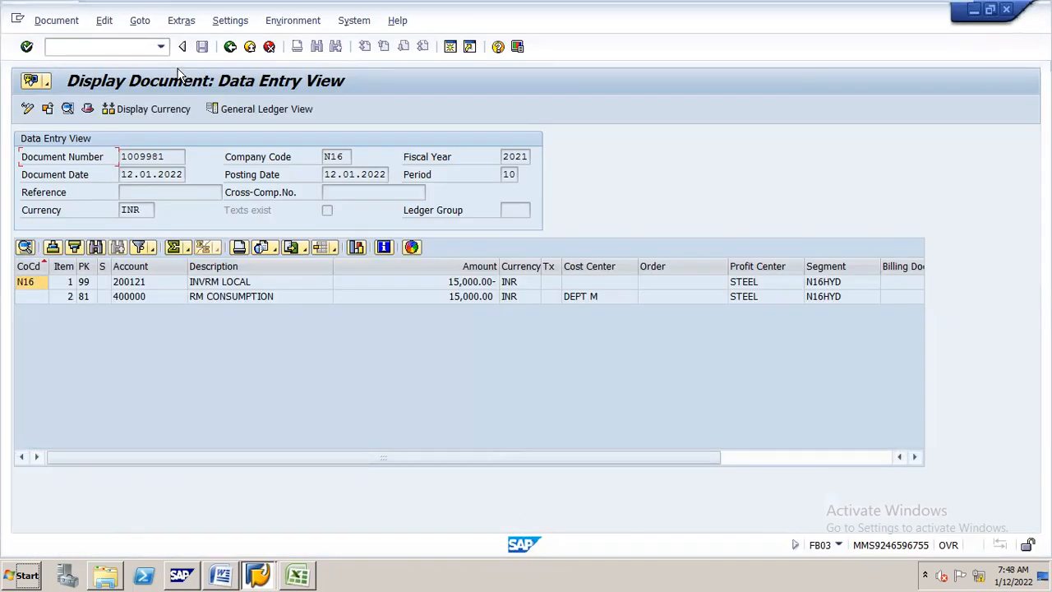
{"action": "left_click", "coordinate": [148, 50]}
{"action": "type", "text": "/NMB5B"}
{"action": "key", "text": "Return"}
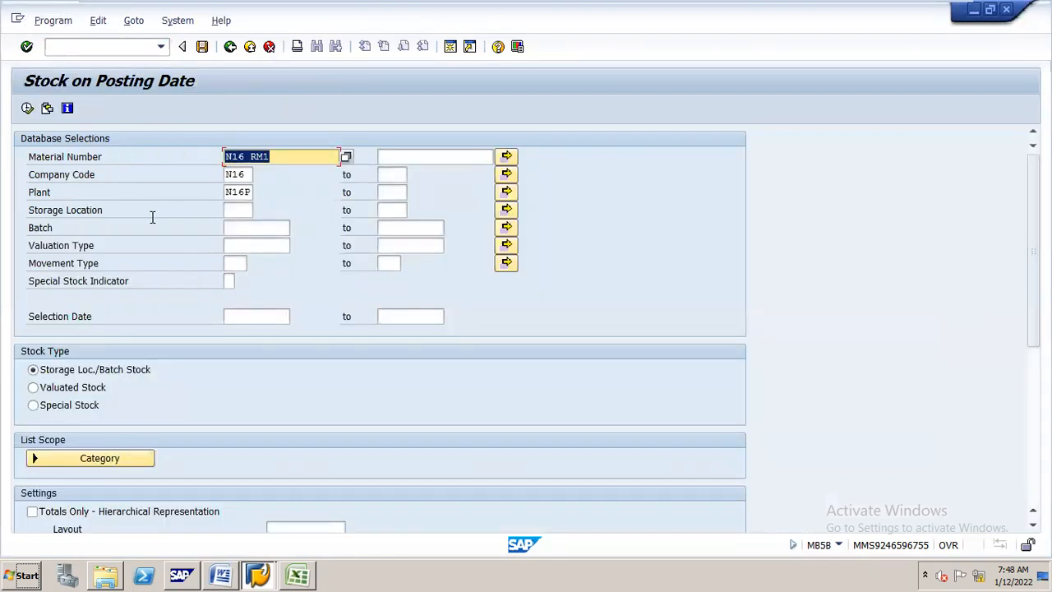
{"action": "left_click", "coordinate": [27, 110]}
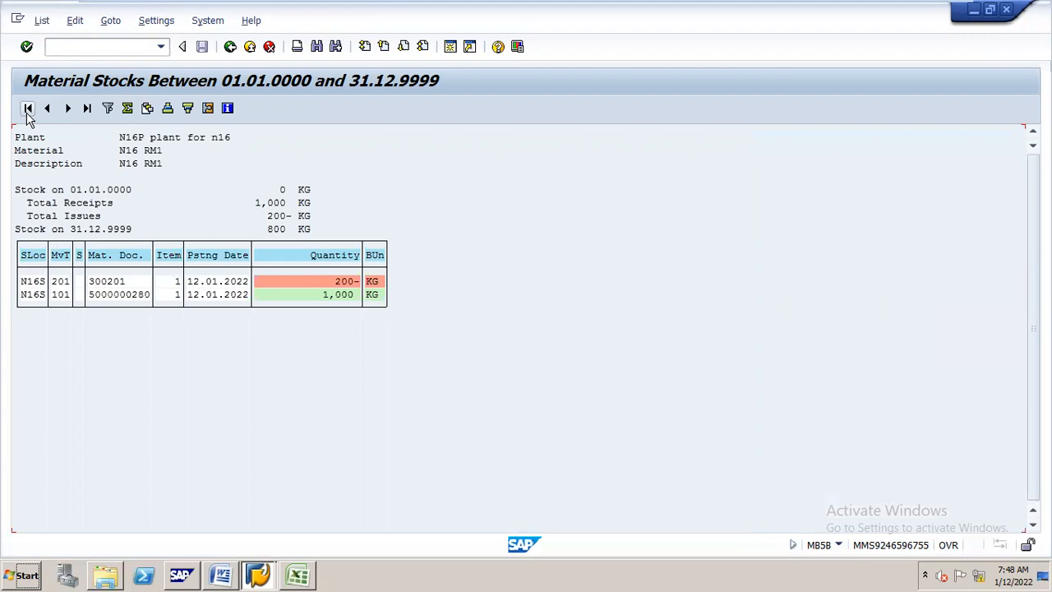
Minimize the ECC 6.0 EHP 5 virtual machine window to return to the host desktop.
{"action": "mouse_move", "coordinate": [463, 5]}
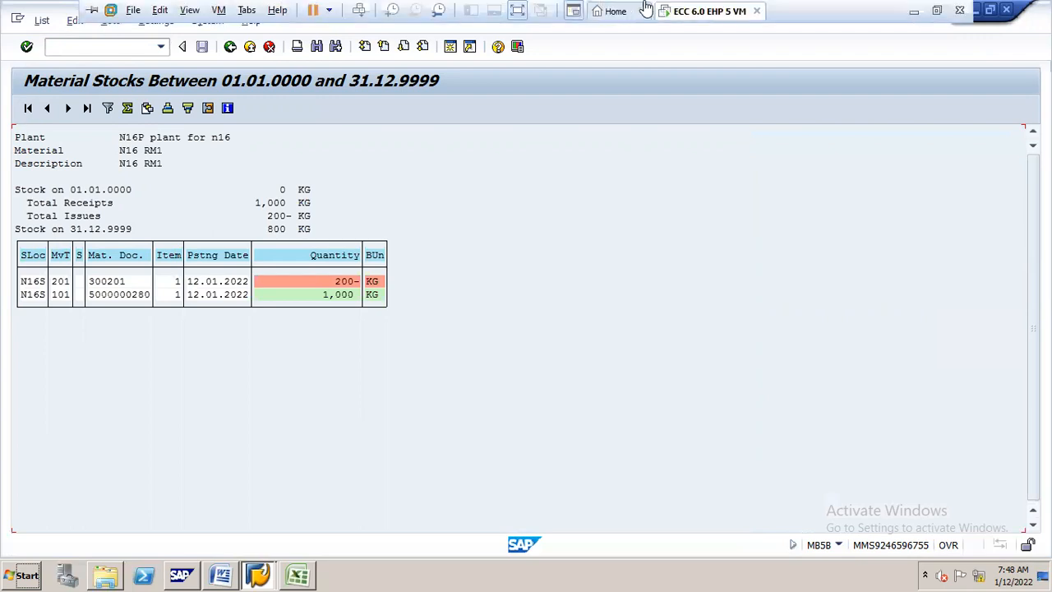
{"action": "left_click", "coordinate": [913, 18]}
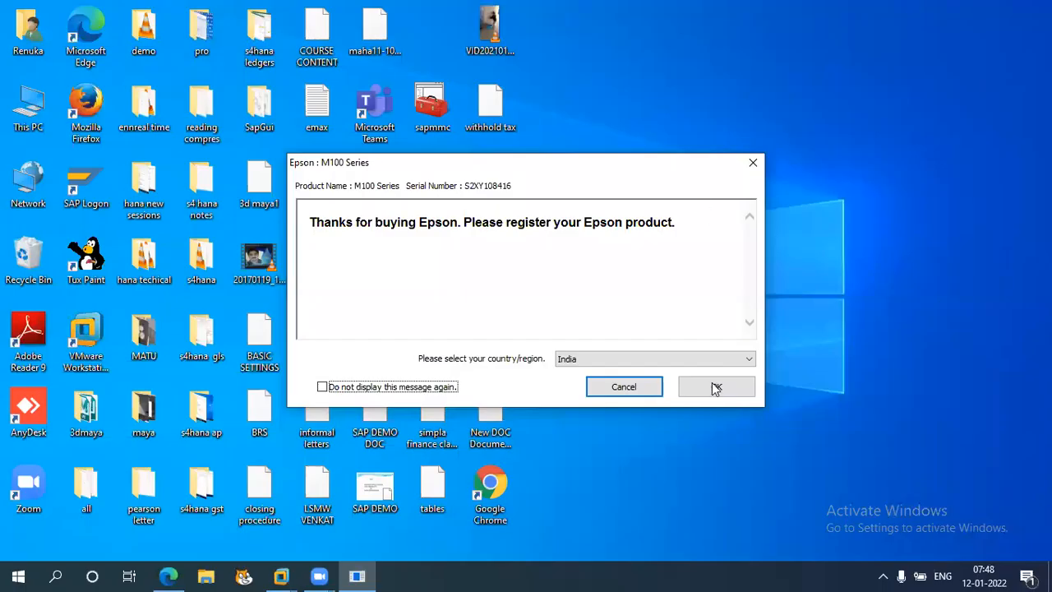